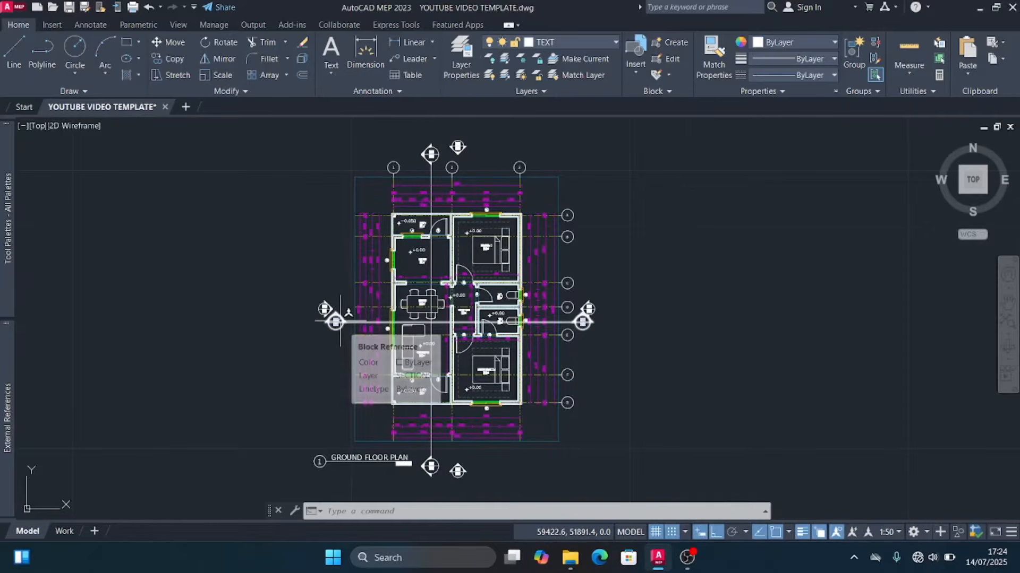
Step: Examine the section markers S01 and S02 and the neighbouring elevation markers around the ground floor plan
scroll(340, 321, "up", 2)
scroll(340, 321, "up", 3)
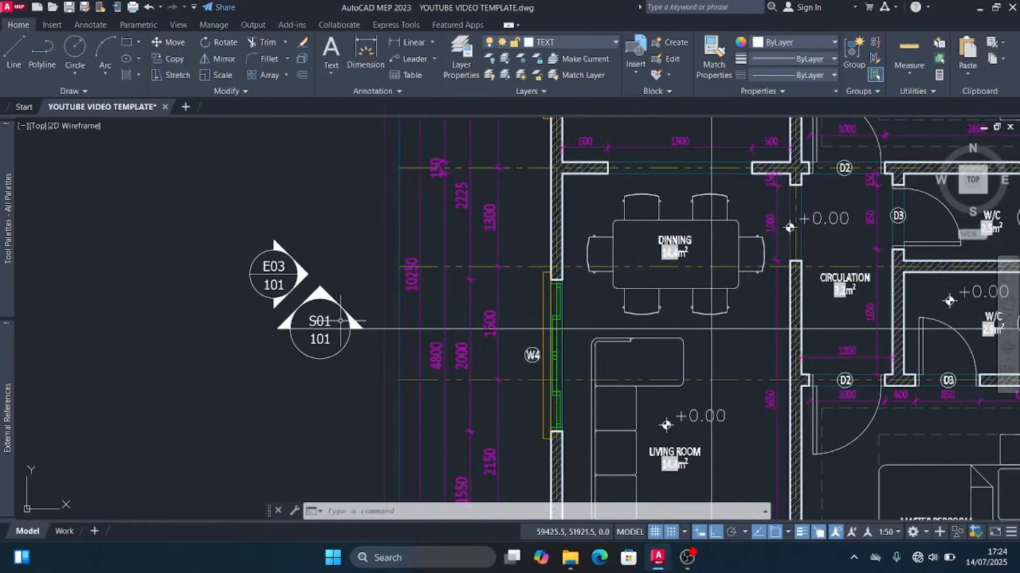
scroll(341, 322, "down", 6)
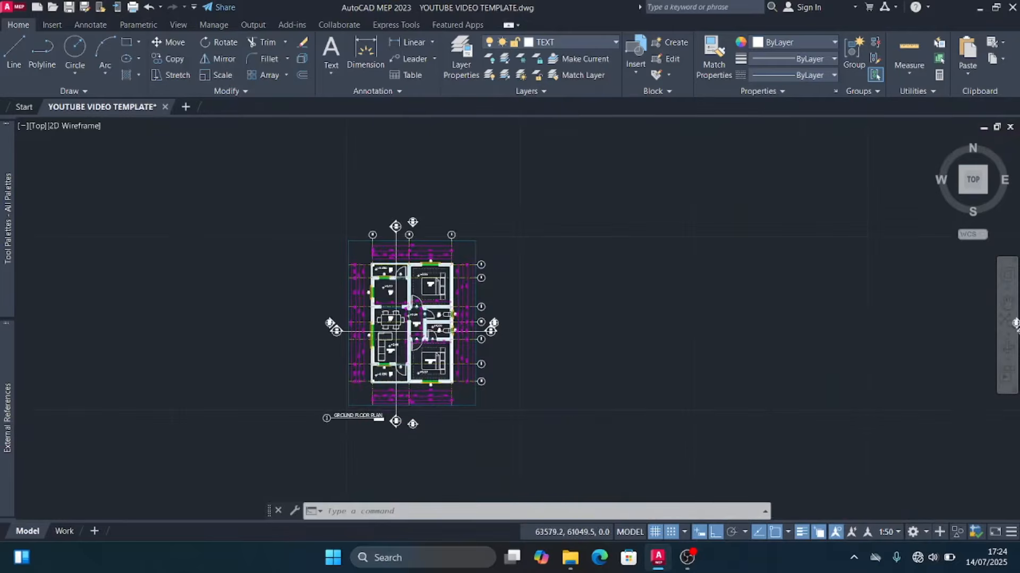
scroll(406, 231, "up", 3)
scroll(404, 237, "up", 4)
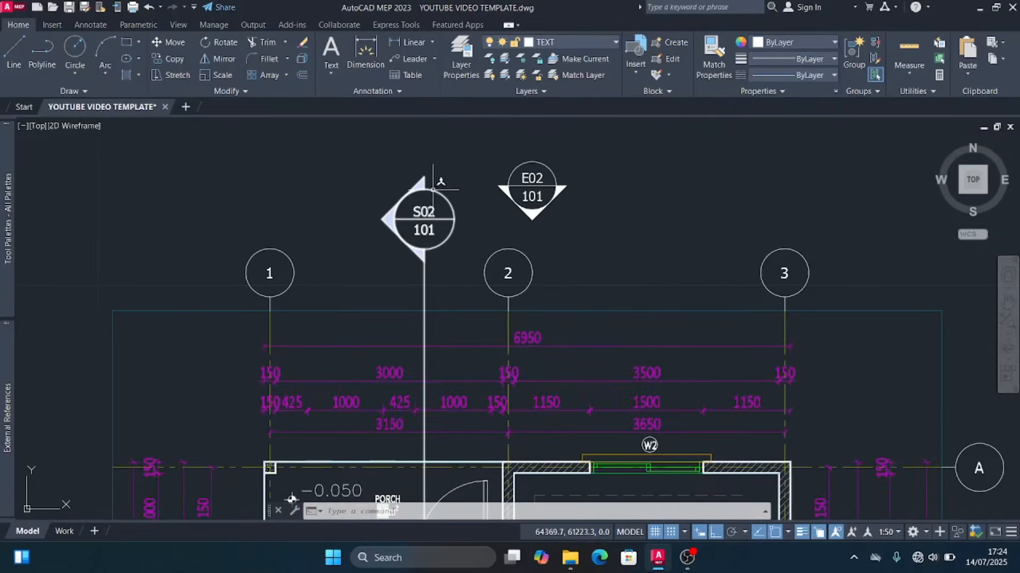
scroll(422, 194, "down", 2)
scroll(422, 194, "down", 4)
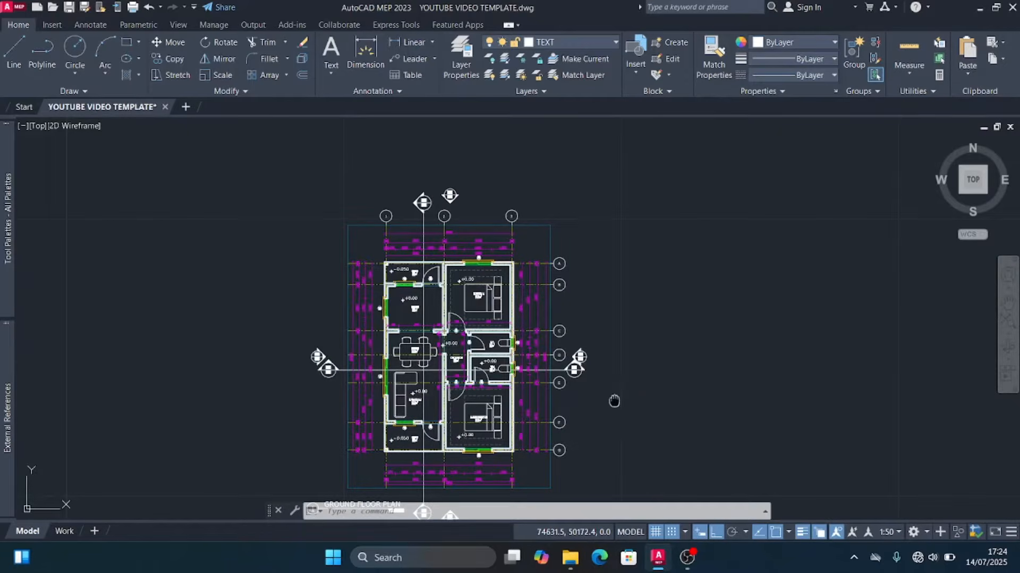
middle_click_drag(615, 397, 610, 335)
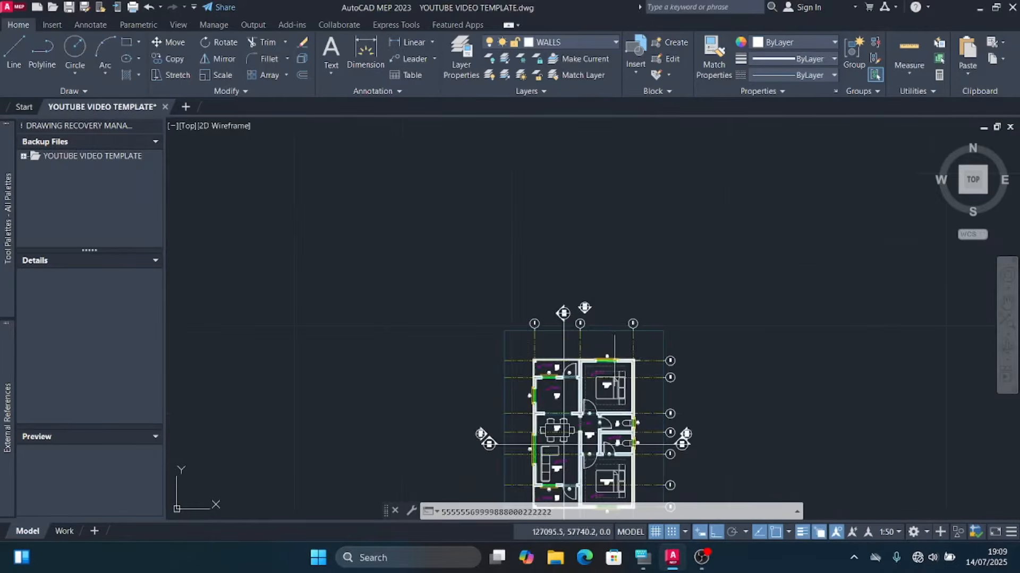
Step: Compare the dimensioned ground floor plan with its undimensioned copy
scroll(582, 232, "down", 2)
scroll(591, 360, "up", 2)
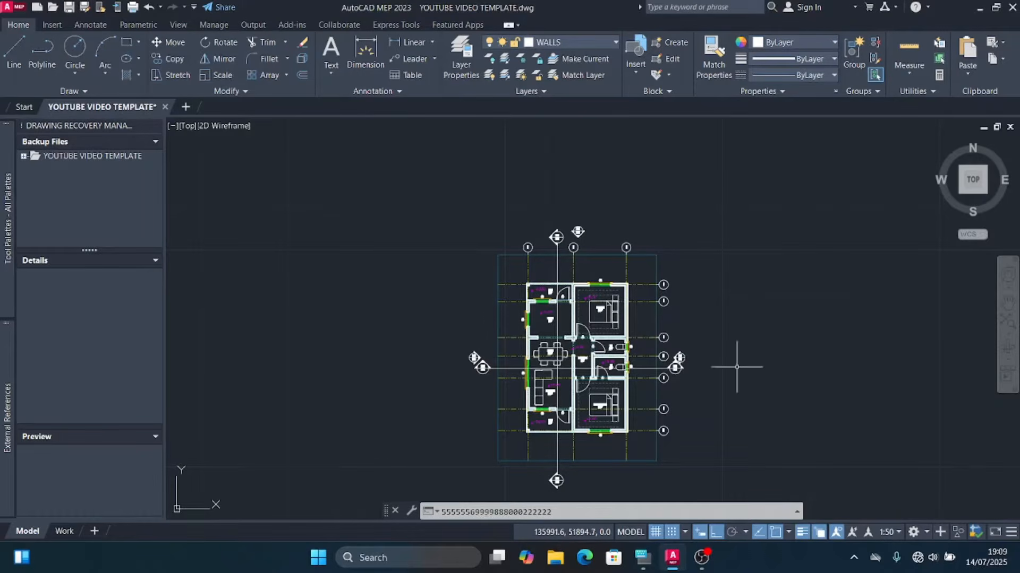
scroll(812, 325, "down", 2)
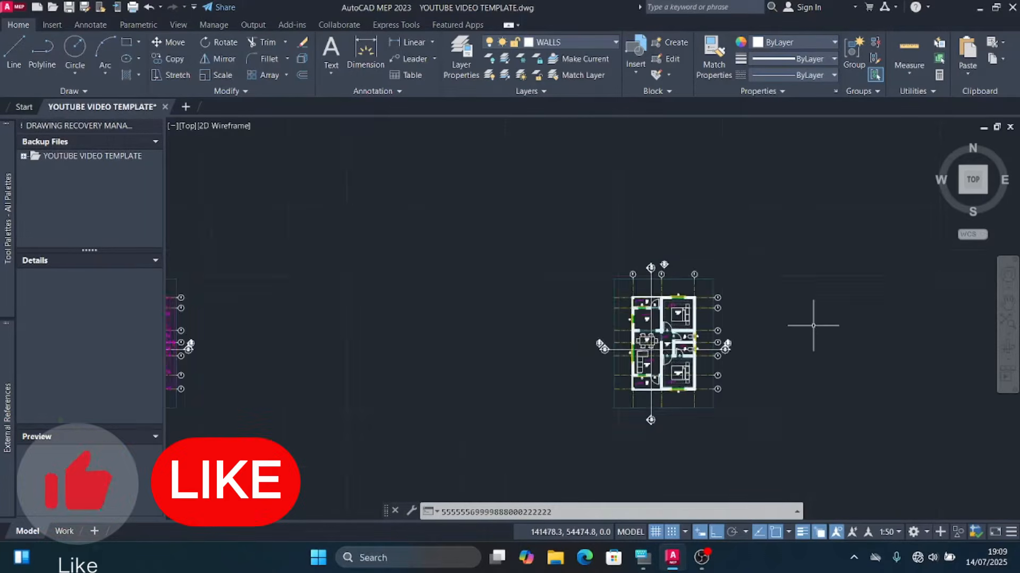
scroll(358, 350, "up", 4)
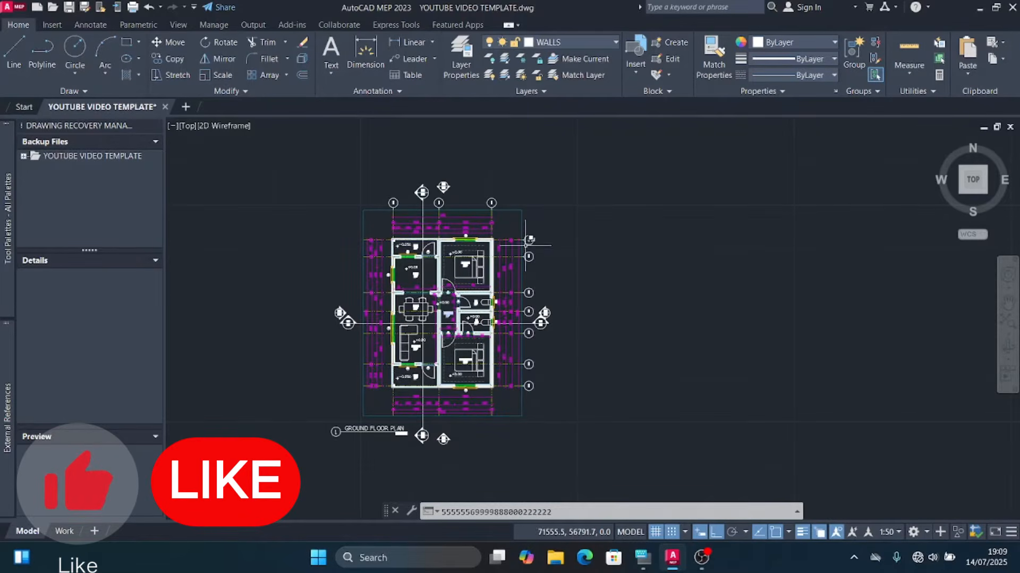
scroll(268, 290, "down", 2)
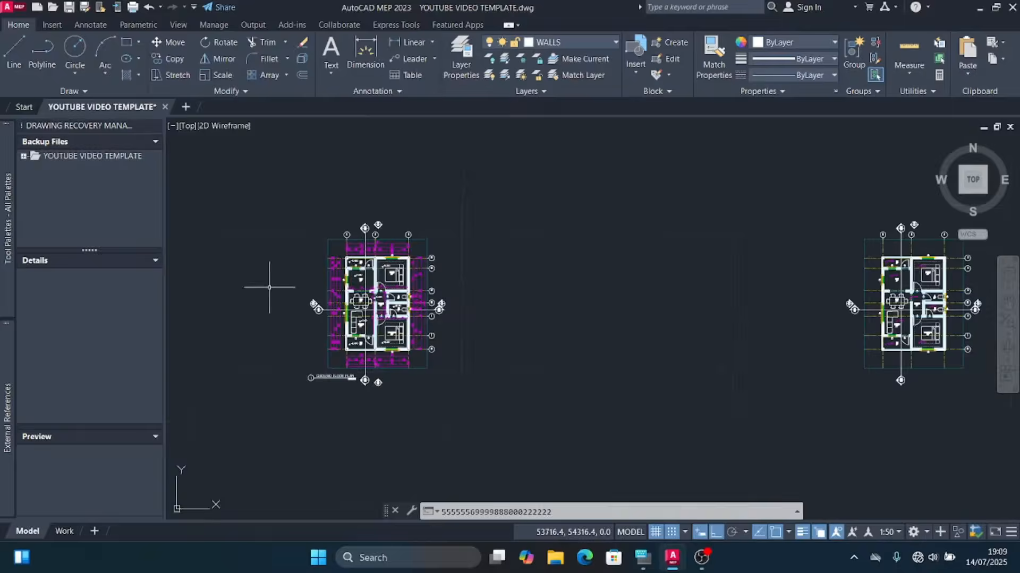
scroll(729, 282, "up", 3)
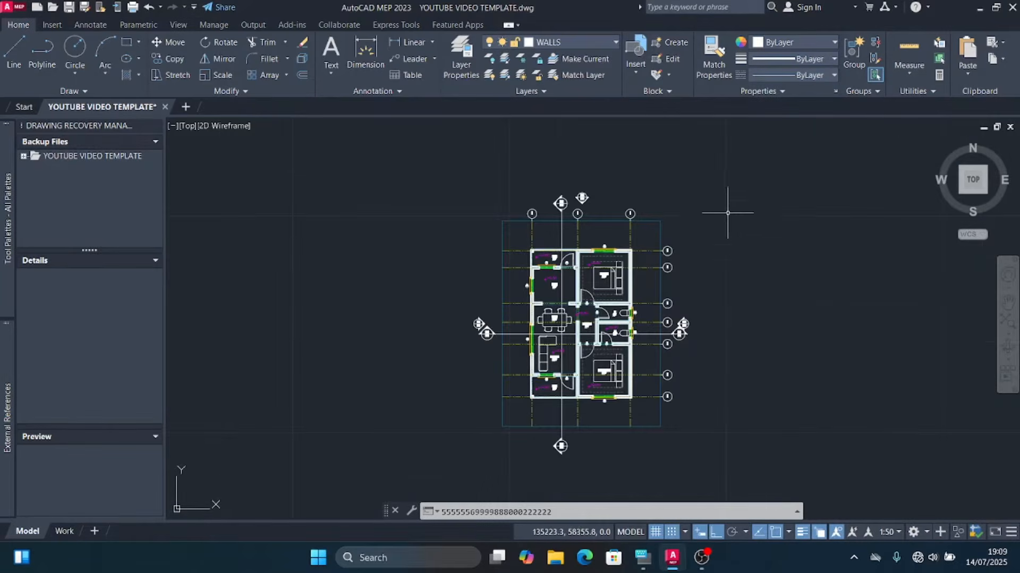
scroll(688, 181, "up", 2)
scroll(530, 256, "down", 2)
Step: Draw a horizontal line above the undimensioned plan copy, extending past the plan on both sides
middle_click_drag(529, 256, 580, 295)
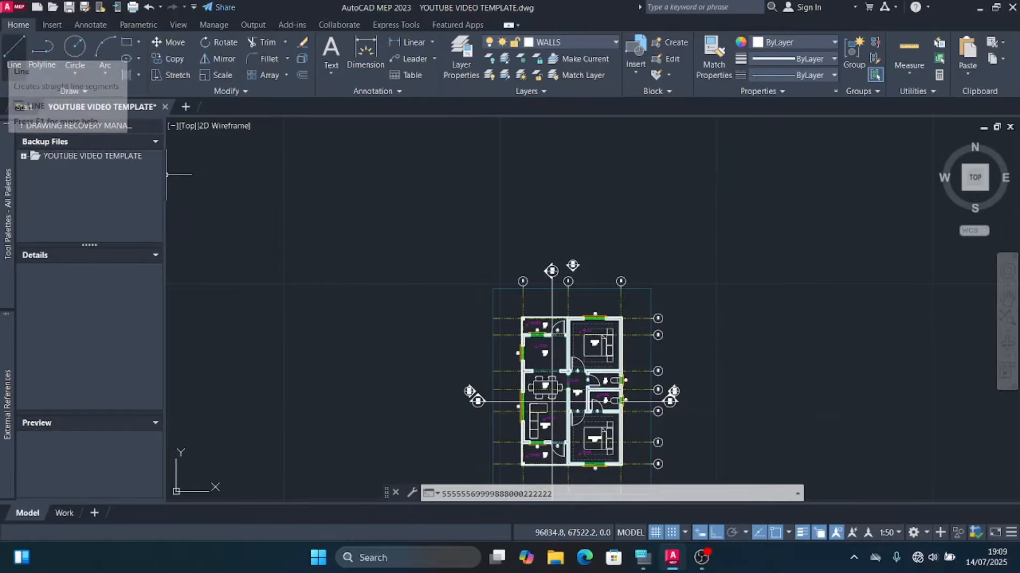
left_click(14, 48)
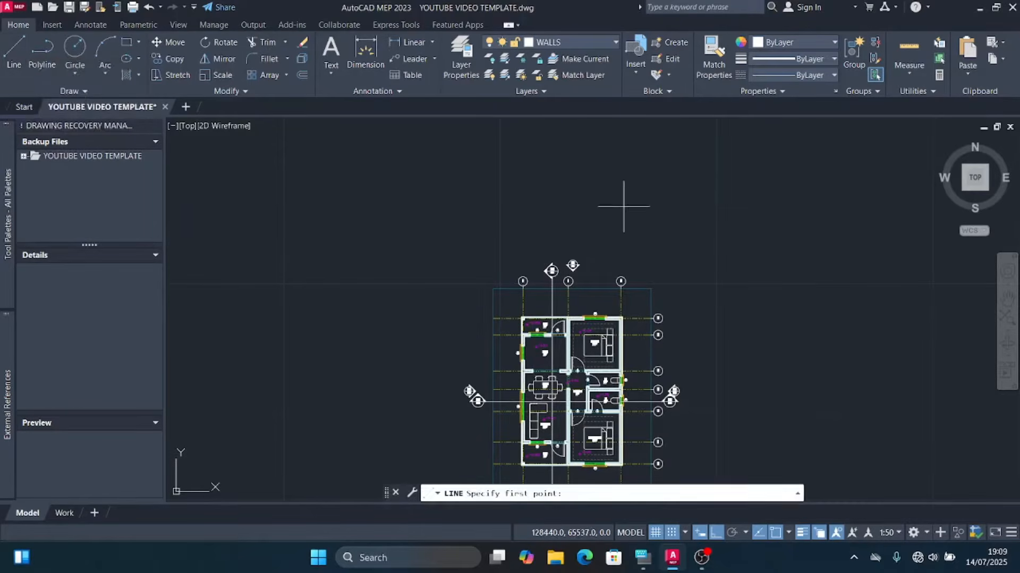
left_click(393, 214)
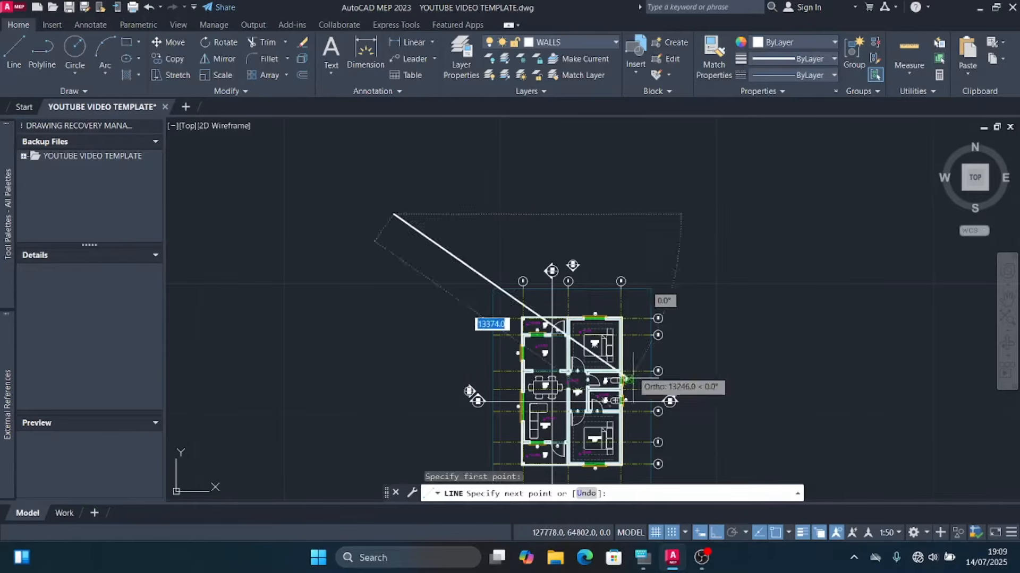
left_click(799, 221)
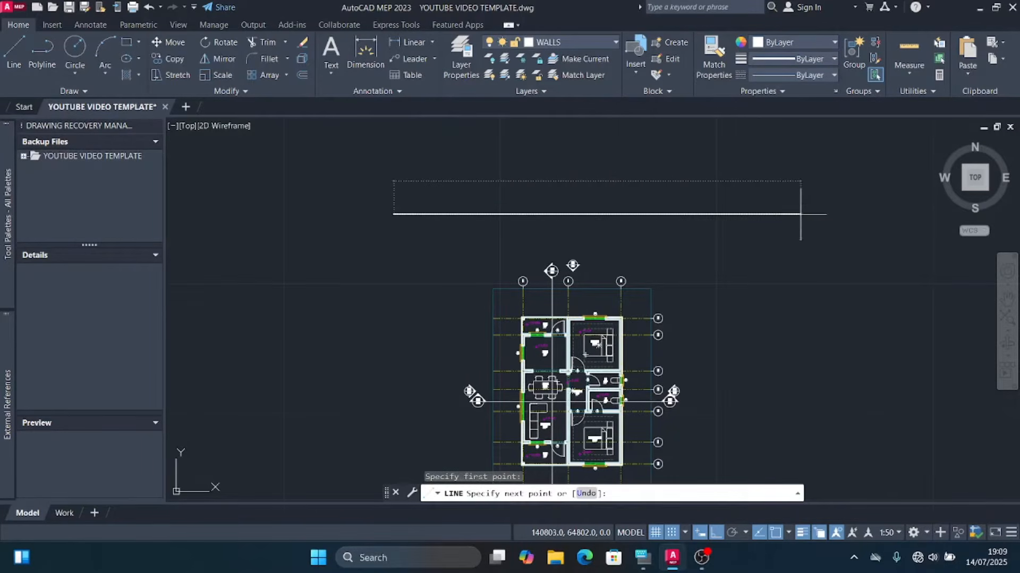
key("Escape")
Step: Move the horizontal line straight up by about 2058 mm, farther from the plan
left_click(724, 243)
left_click(665, 178)
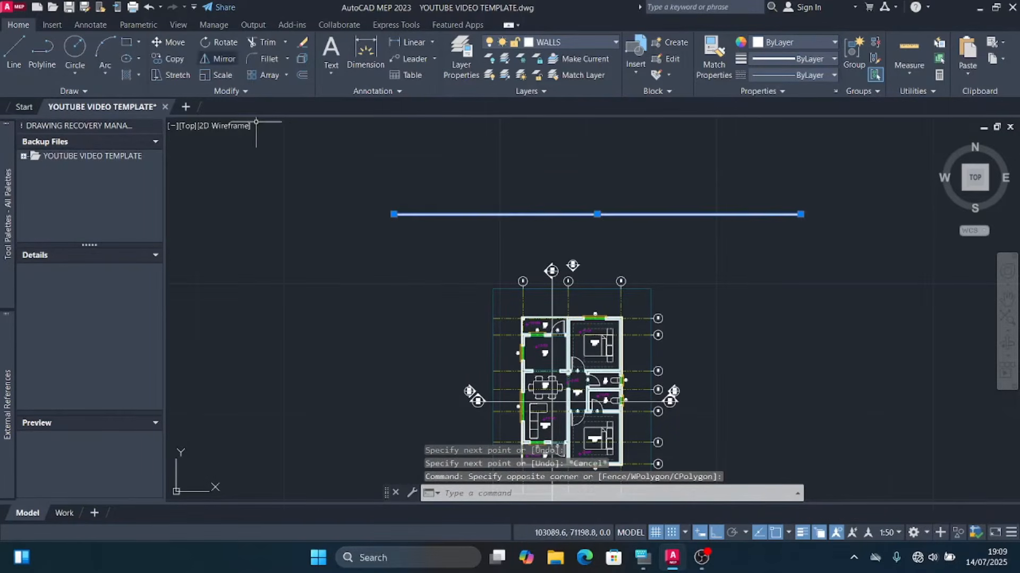
type("m")
key("Return")
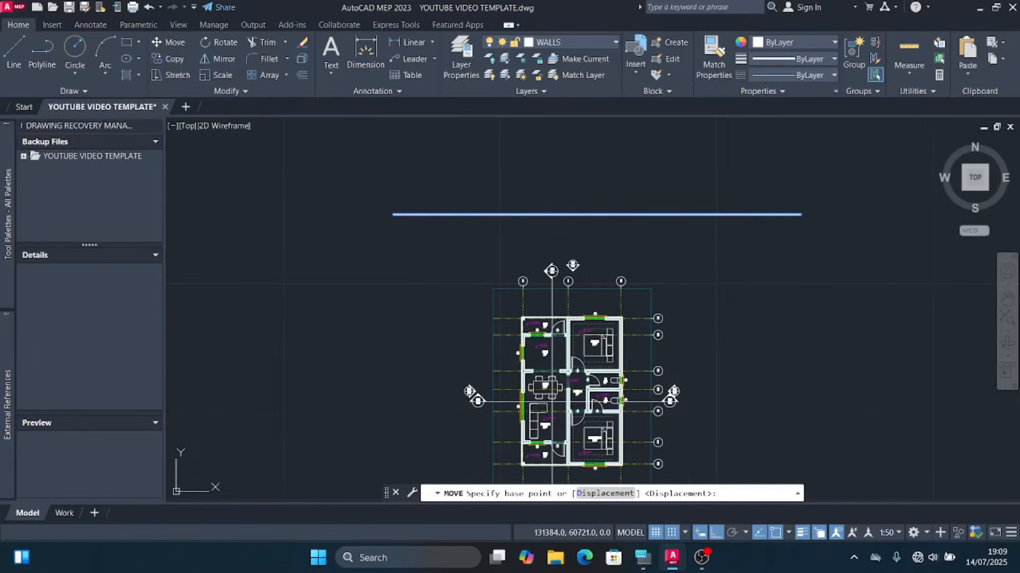
left_click(666, 273)
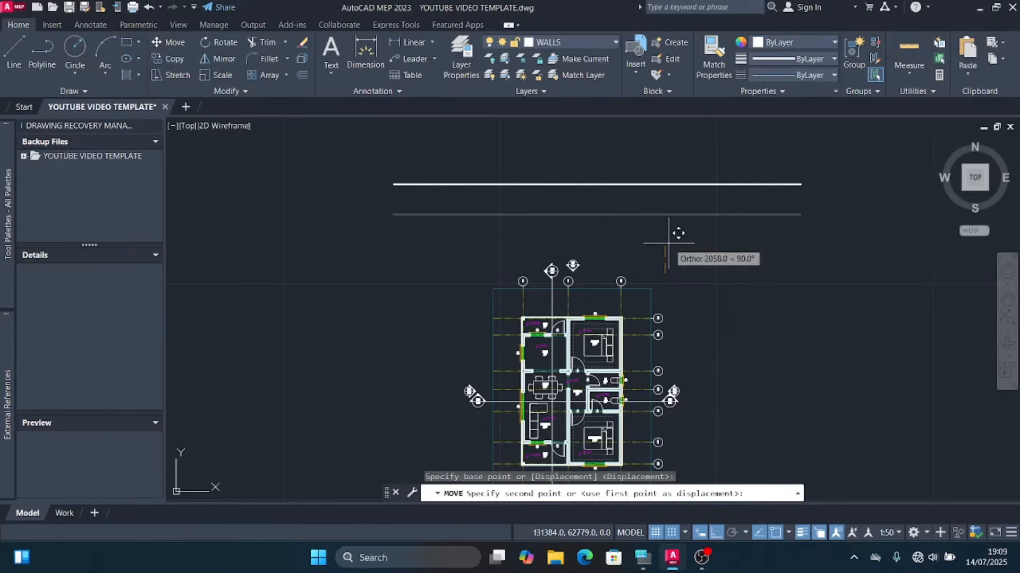
left_click(668, 243)
Step: Offset the horizontal line 100 mm upward
left_click(664, 222)
left_click(599, 154)
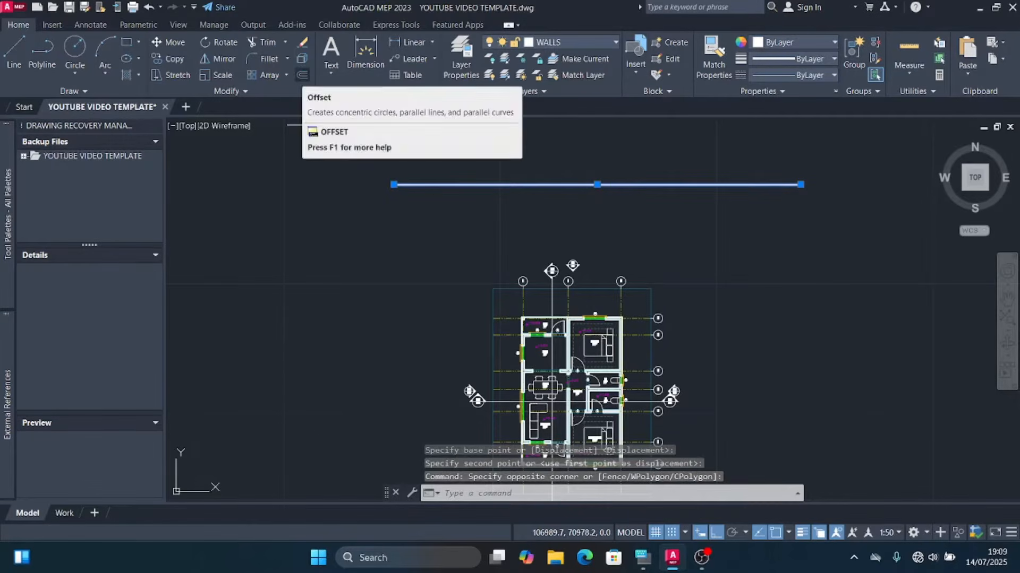
left_click(303, 75)
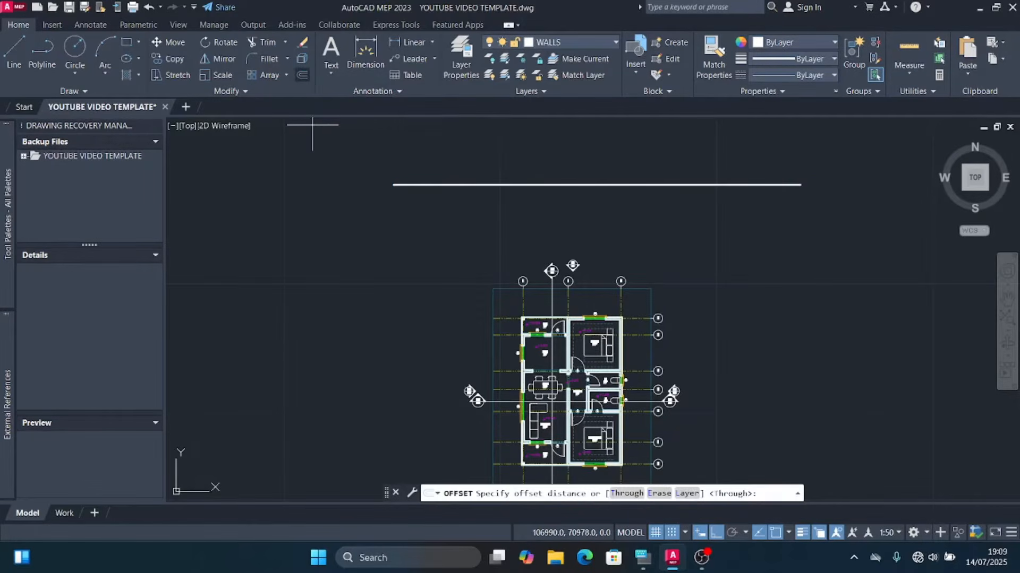
left_click(597, 185)
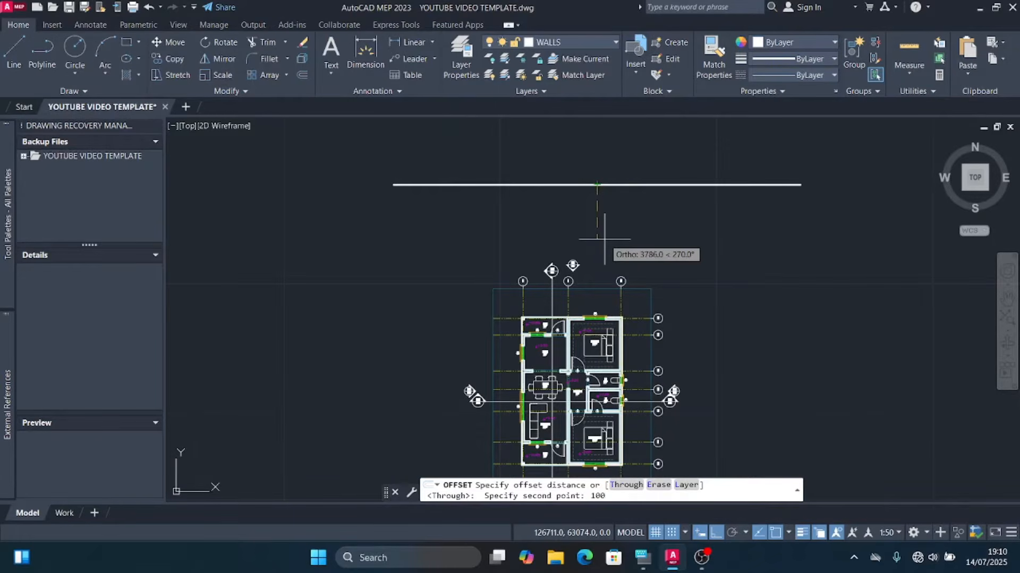
key("Return")
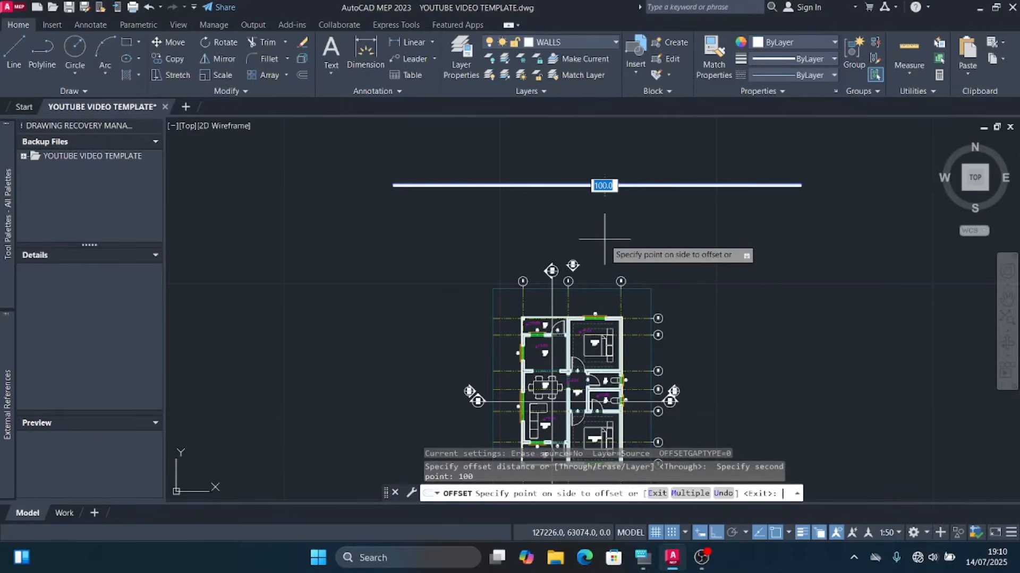
left_click(604, 153)
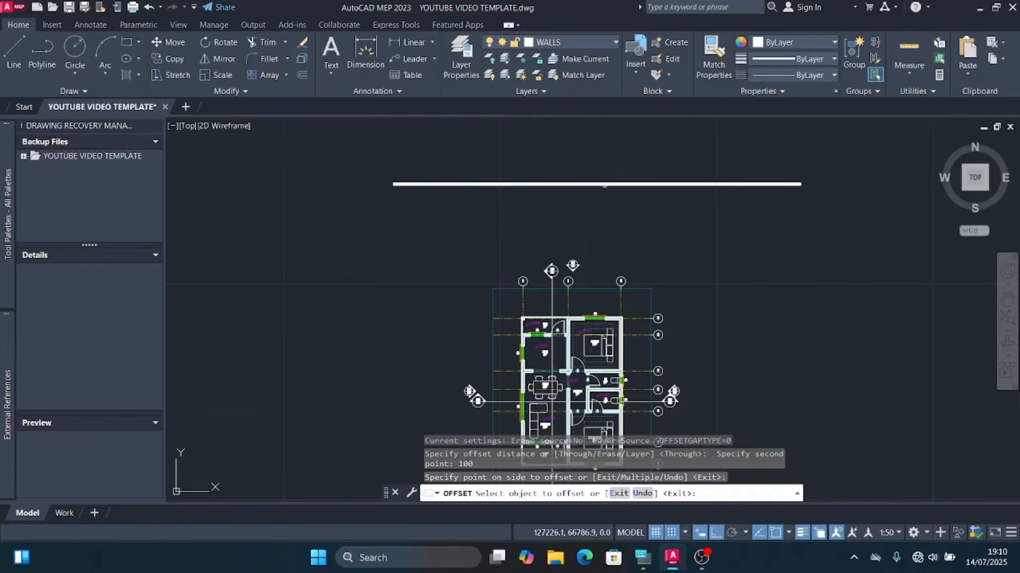
Step: Offset the original horizontal line 150 mm downward and end the Offset command
scroll(579, 173, "up", 5)
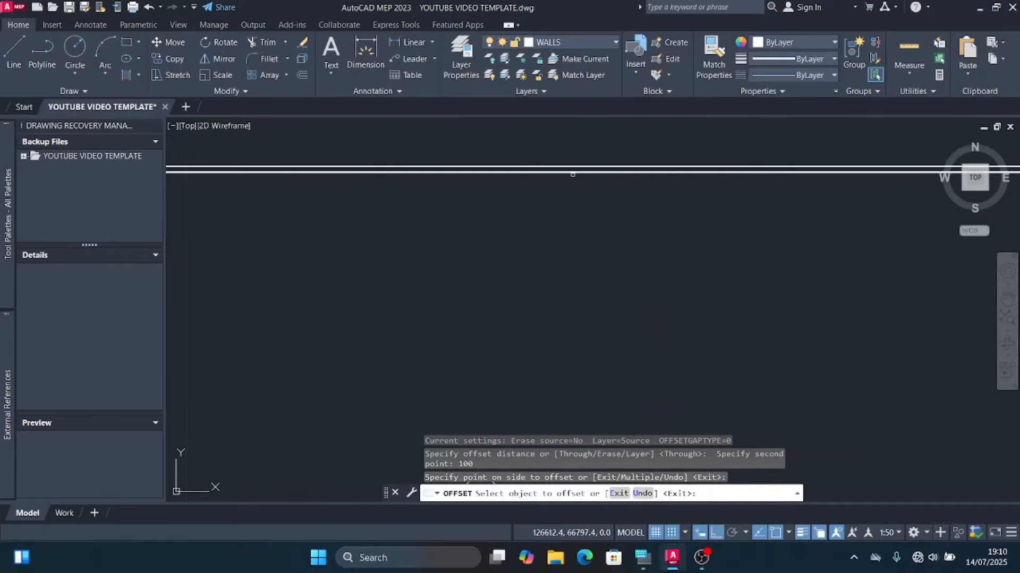
left_click(571, 172)
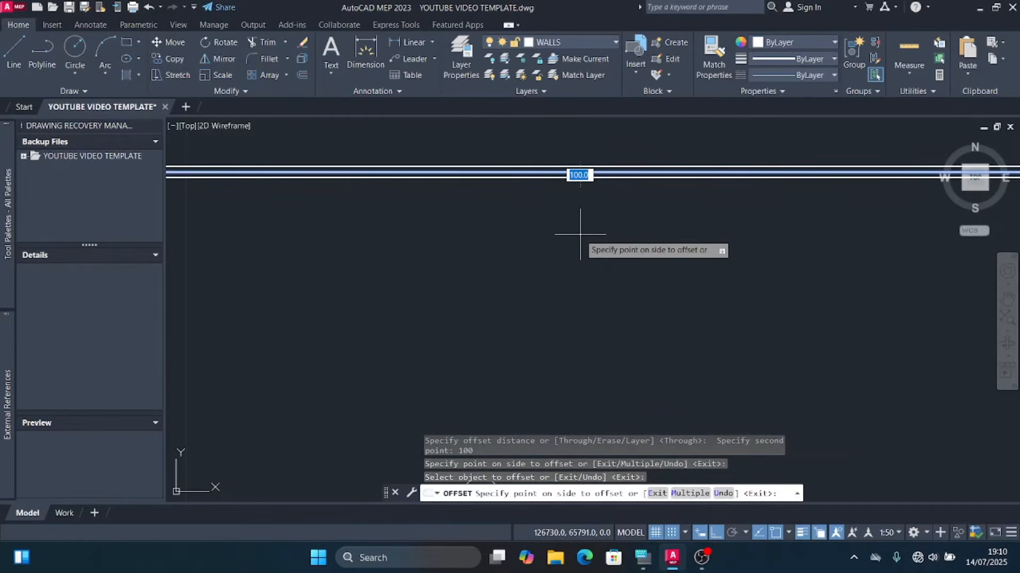
type("150")
key("Return")
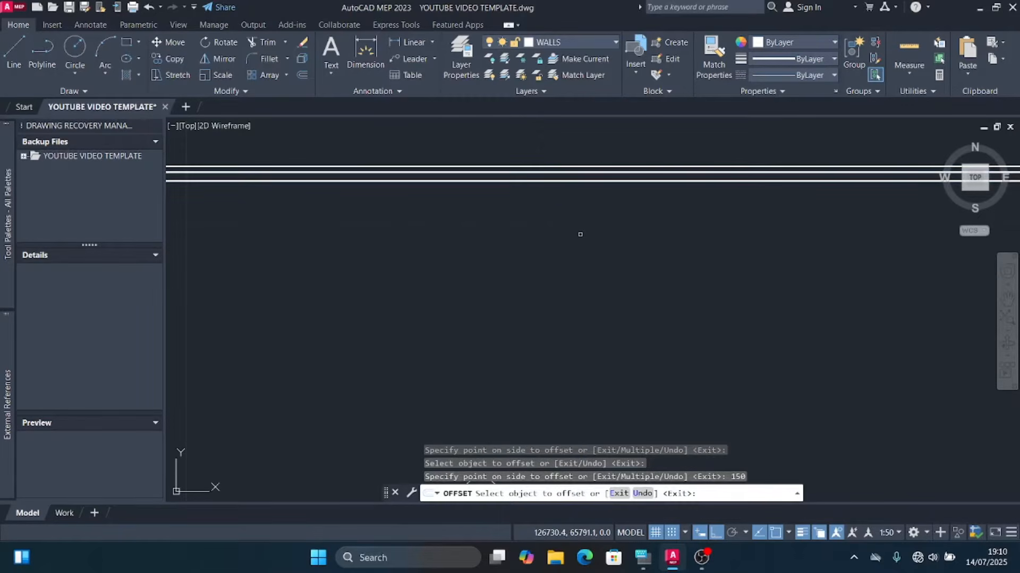
scroll(606, 205, "down", 5)
scroll(622, 190, "up", 2)
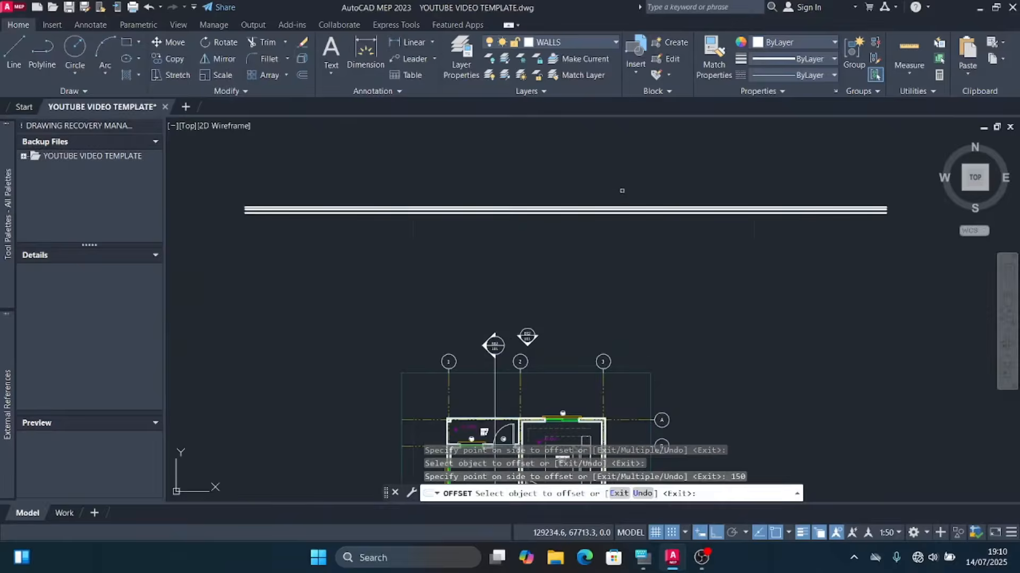
key("Escape")
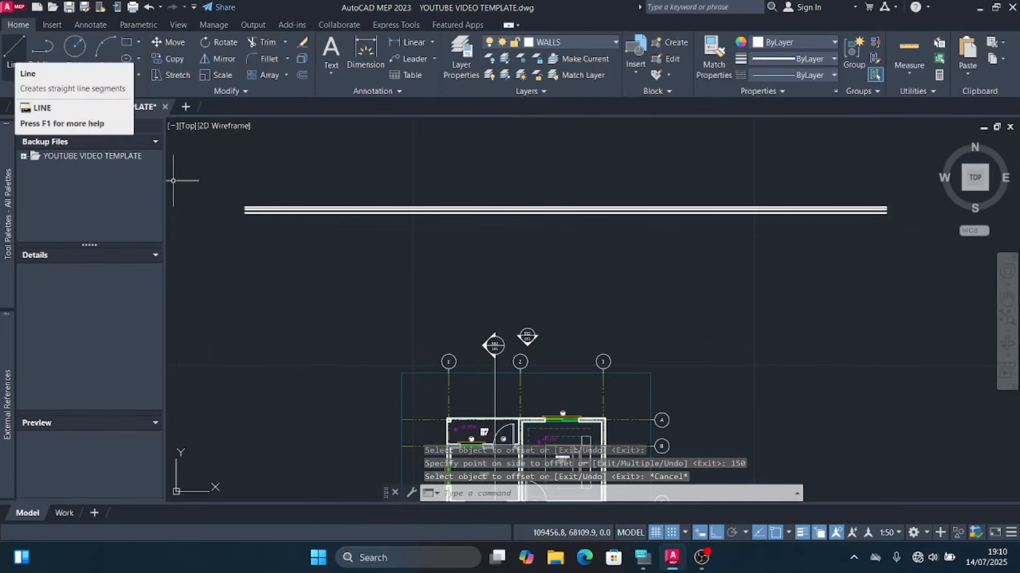
Step: Draw a vertical line from where section line S01 meets the outer wall face at window W4, up past the horizontal reference lines
left_click(14, 51)
scroll(478, 271, "down", 3)
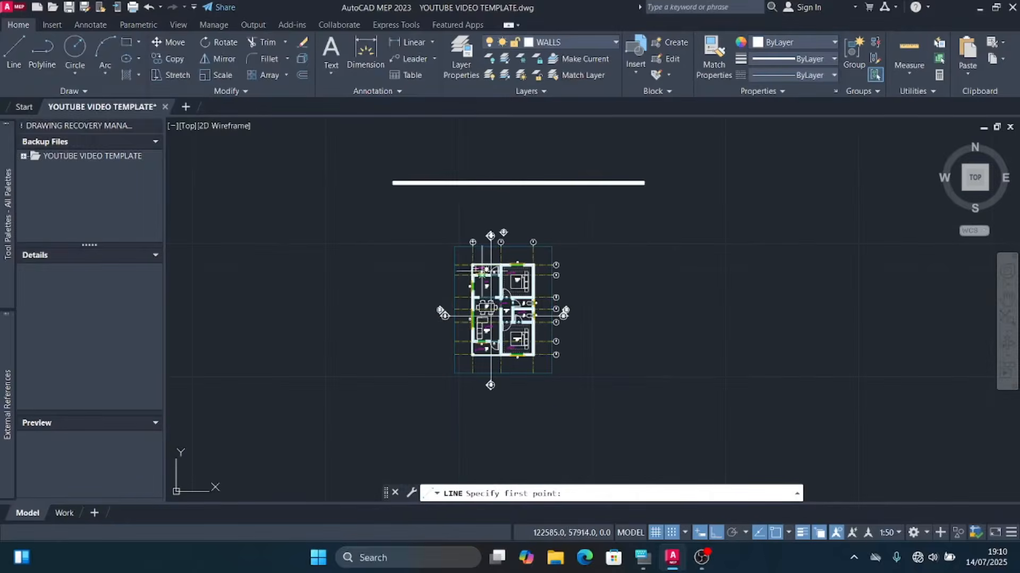
scroll(476, 324, "up", 4)
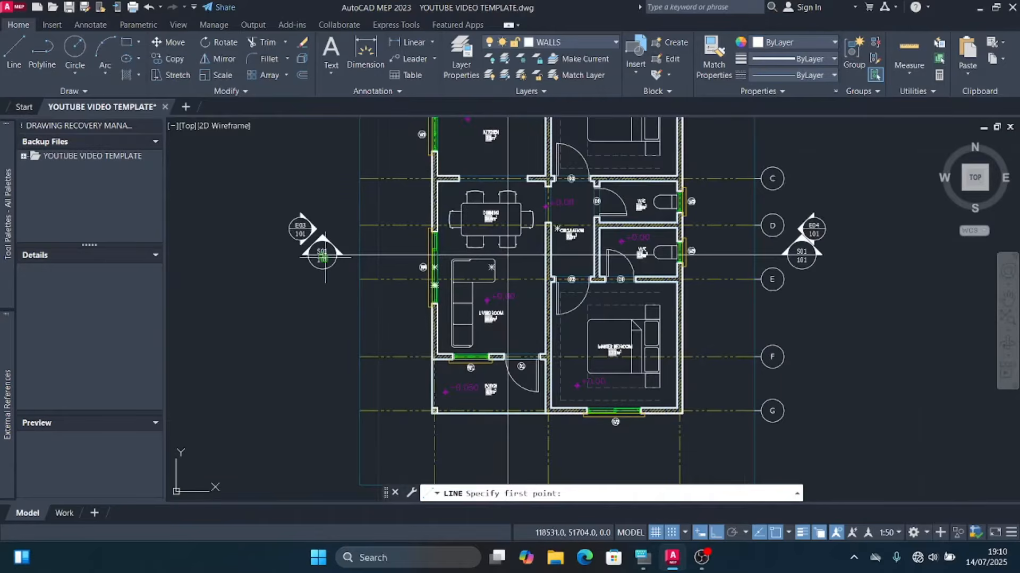
scroll(330, 268, "up", 2)
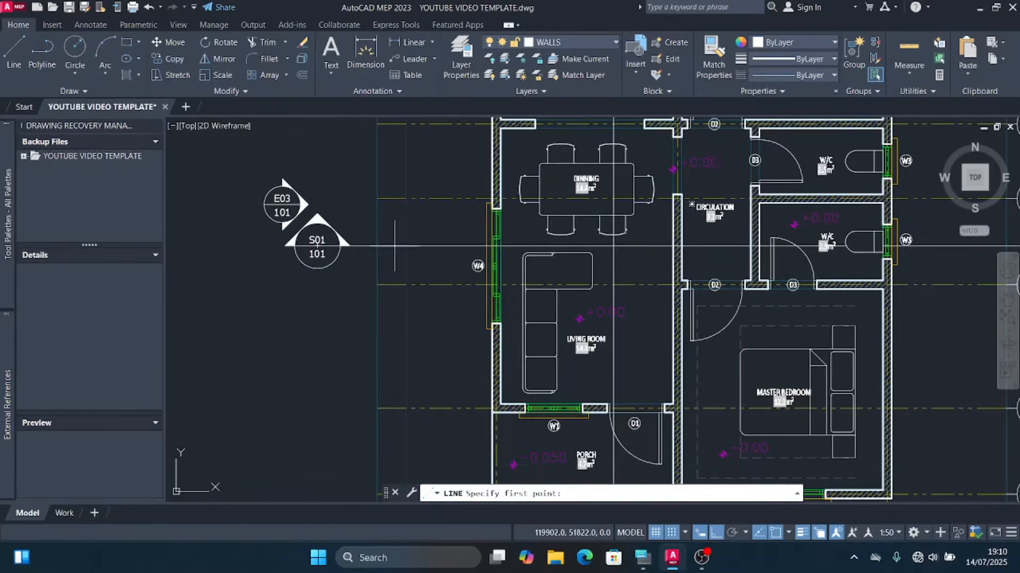
scroll(329, 249, "up", 2)
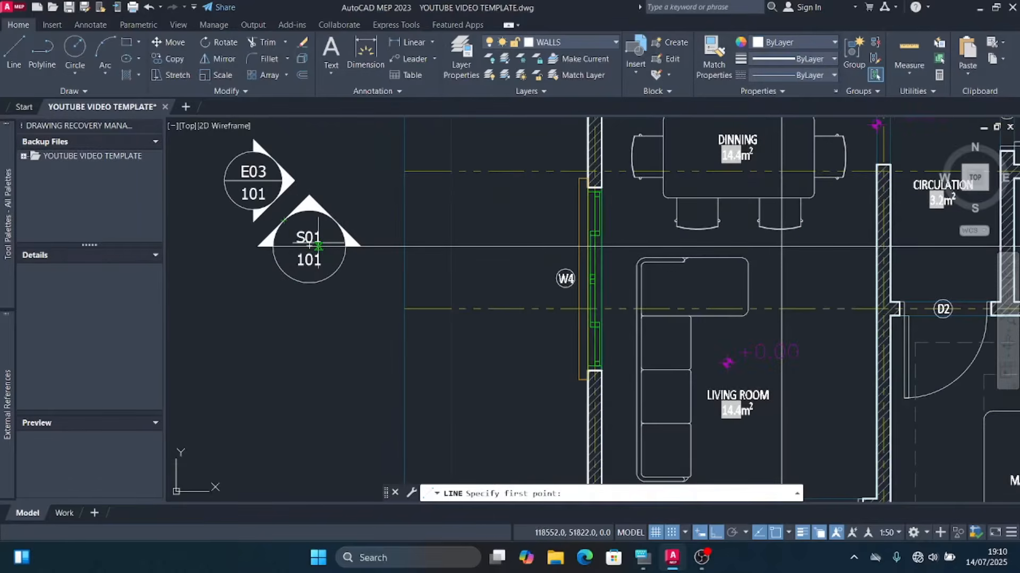
scroll(281, 278, "down", 2)
scroll(304, 277, "up", 4)
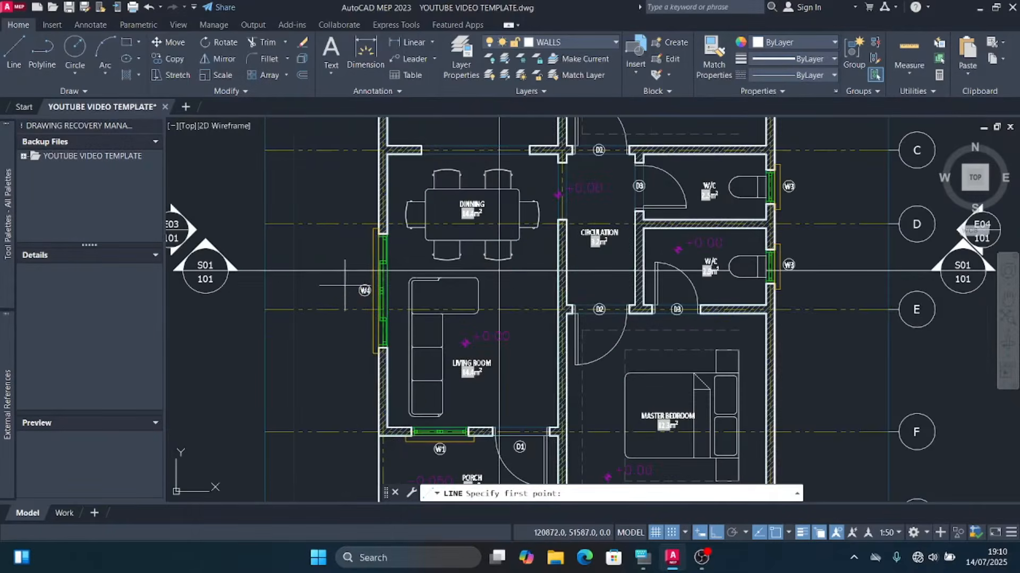
scroll(328, 288, "down", 2)
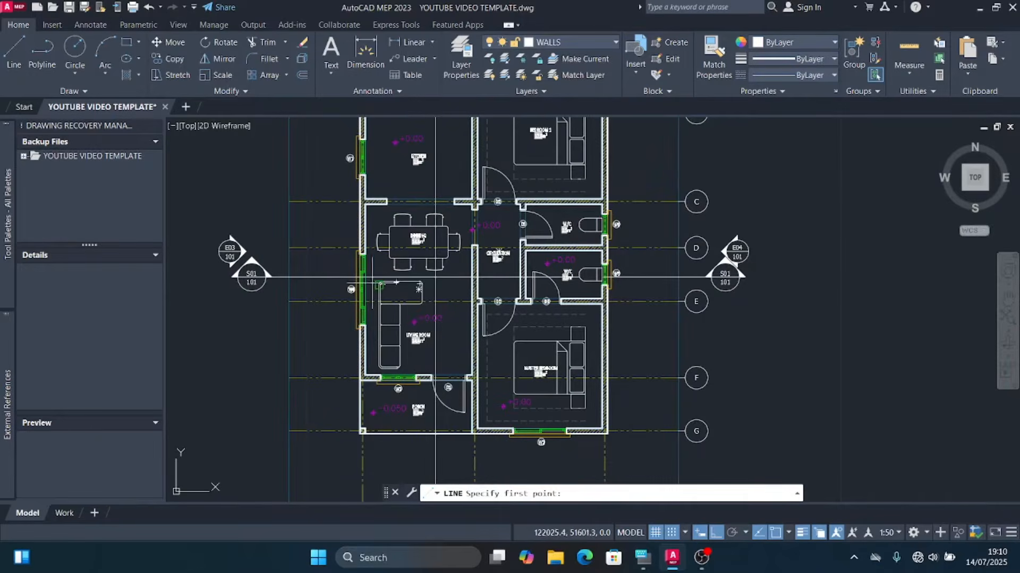
scroll(435, 277, "up", 5)
scroll(424, 274, "down", 3)
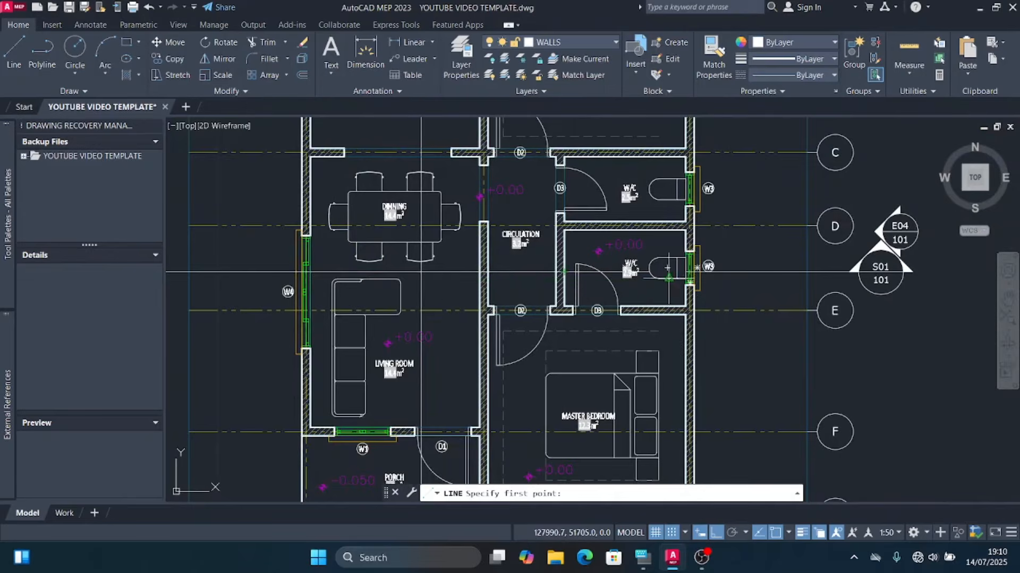
scroll(294, 273, "up", 6)
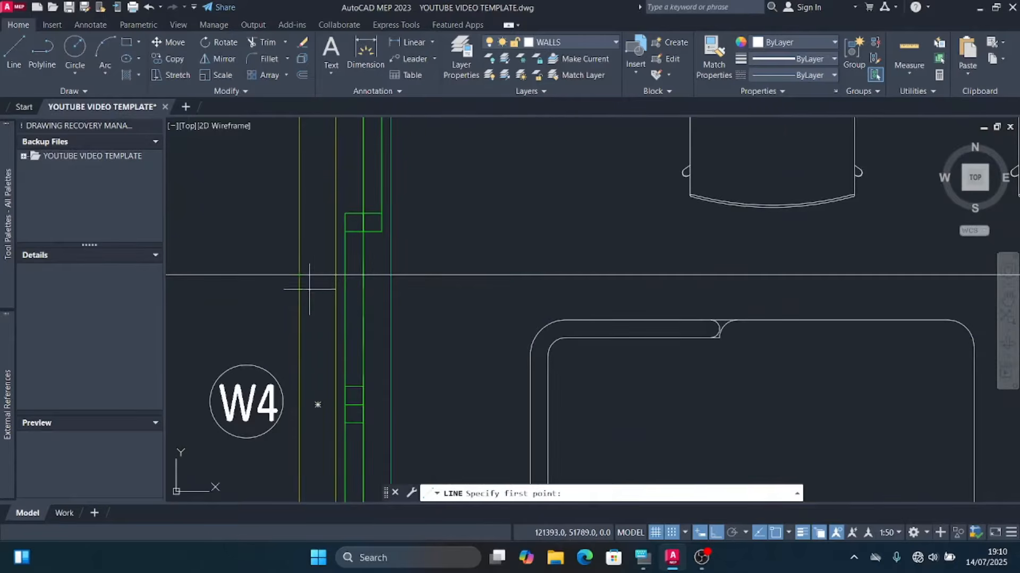
left_click(336, 275)
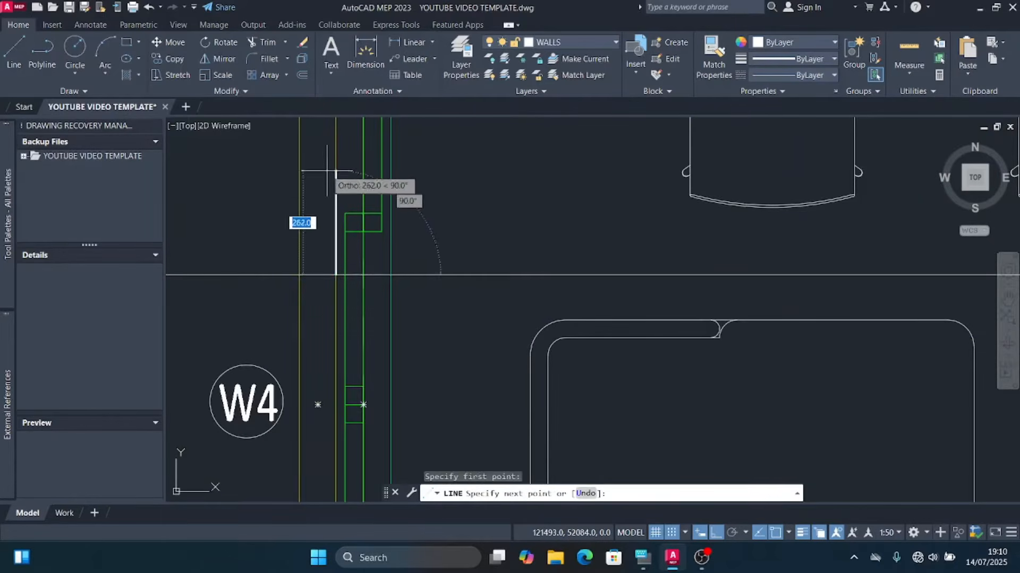
scroll(330, 281, "down", 6)
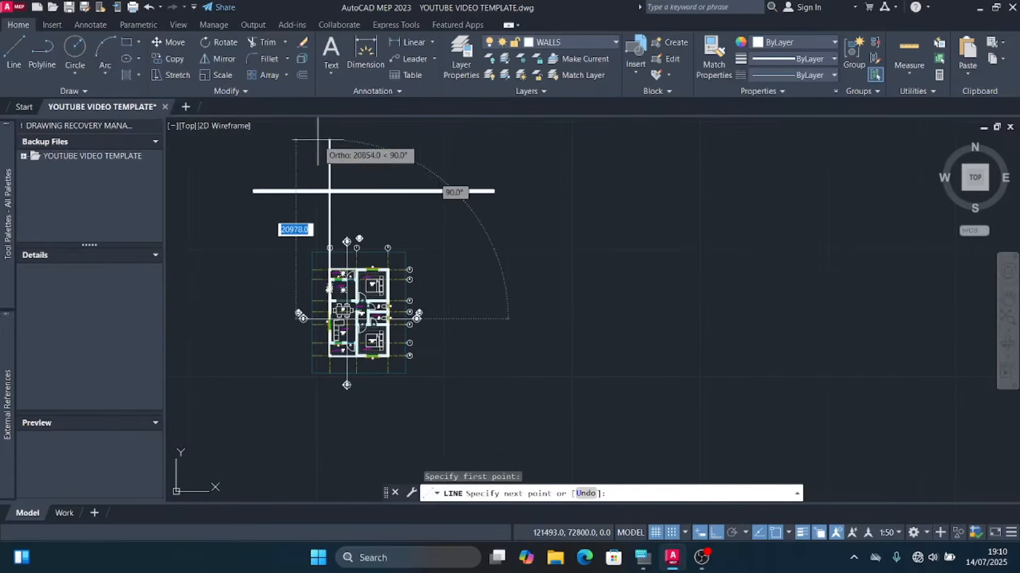
scroll(322, 186, "up", 3)
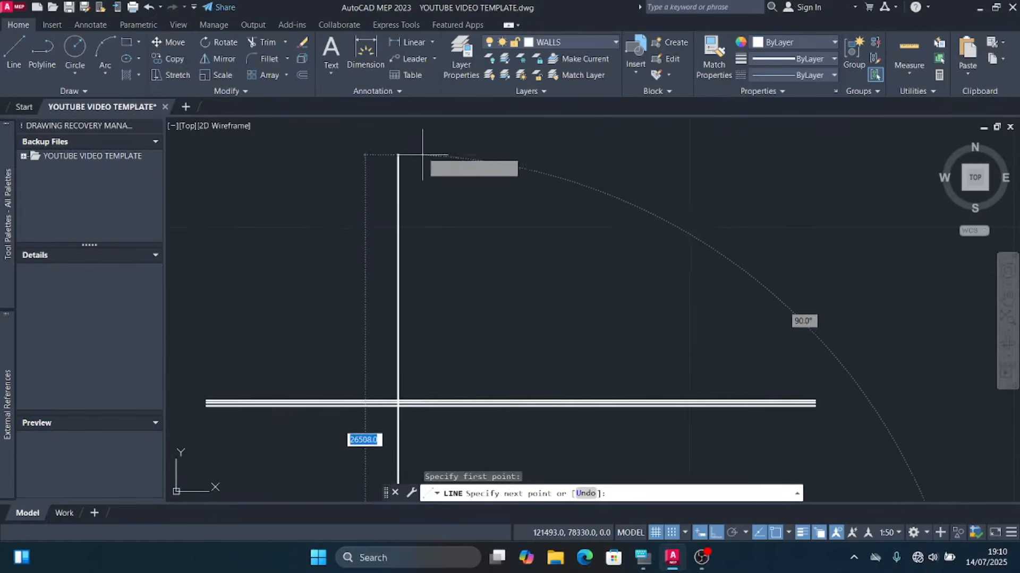
left_click(398, 140)
key("Escape")
Step: Copy the vertical line from its lower end on section line S01 to the inner wall face at window W4
left_click(422, 189)
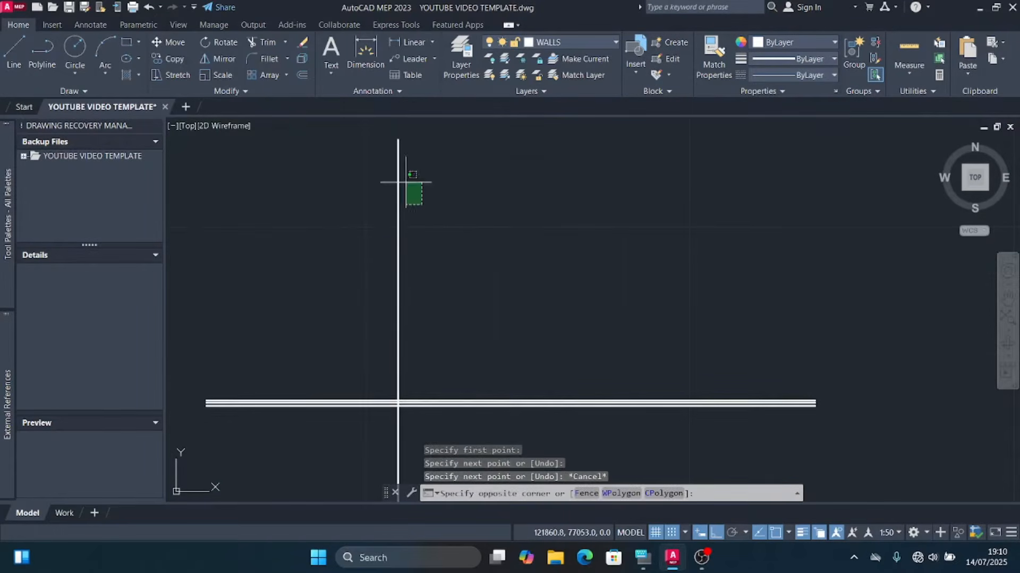
left_click(327, 169)
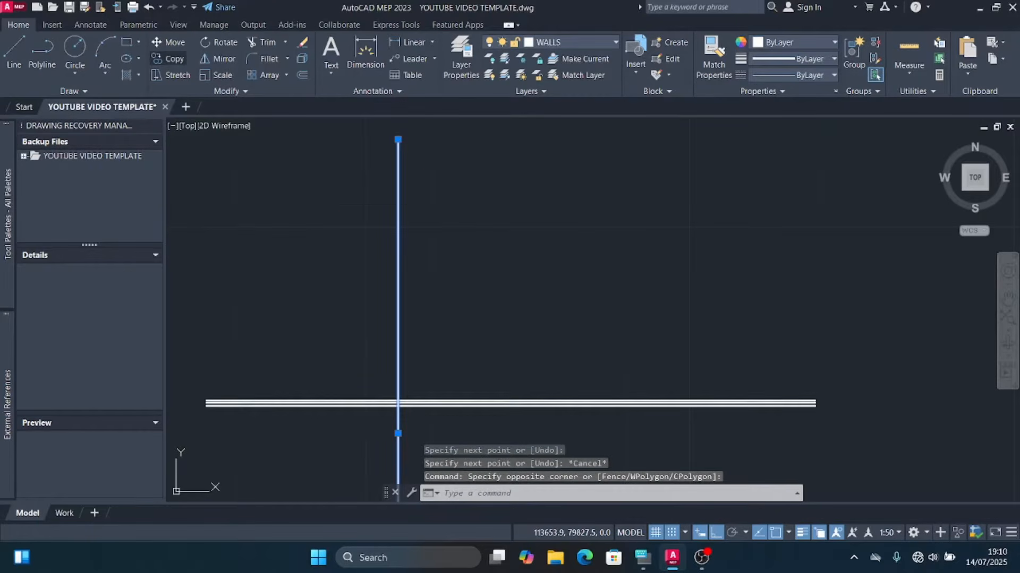
left_click(167, 58)
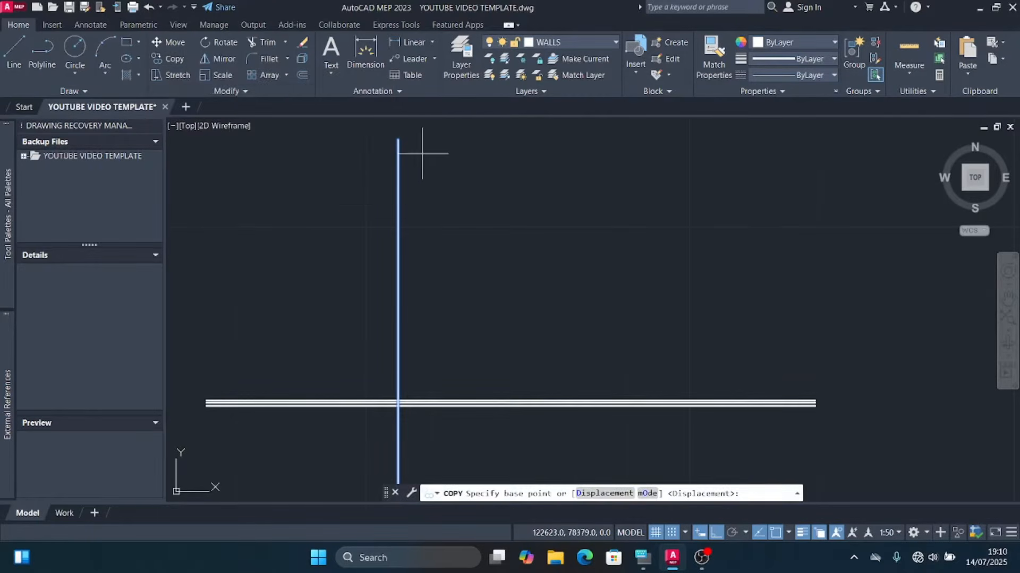
scroll(419, 170, "down", 5)
scroll(462, 224, "up", 5)
scroll(445, 313, "up", 3)
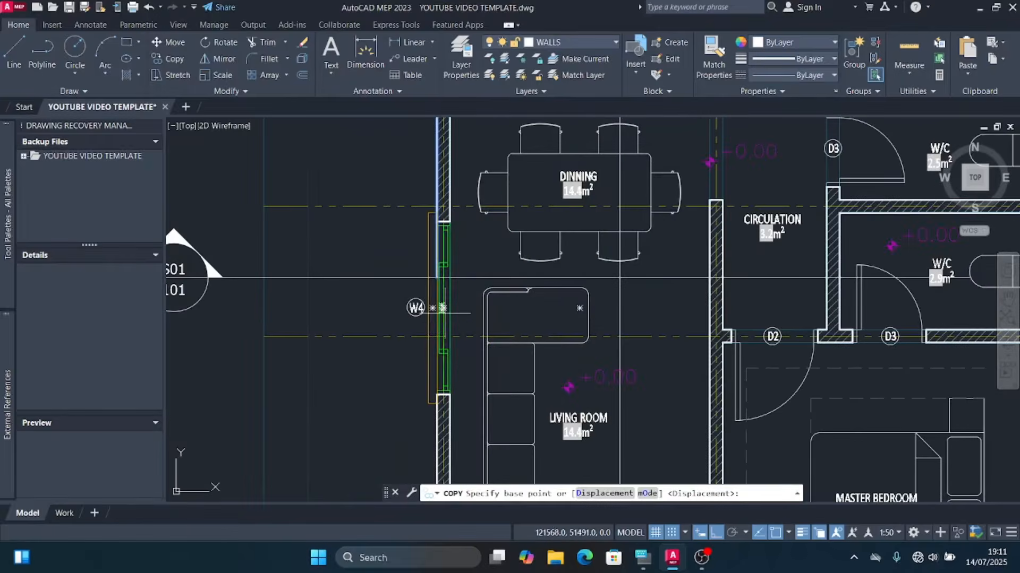
scroll(444, 313, "up", 2)
scroll(435, 266, "up", 5)
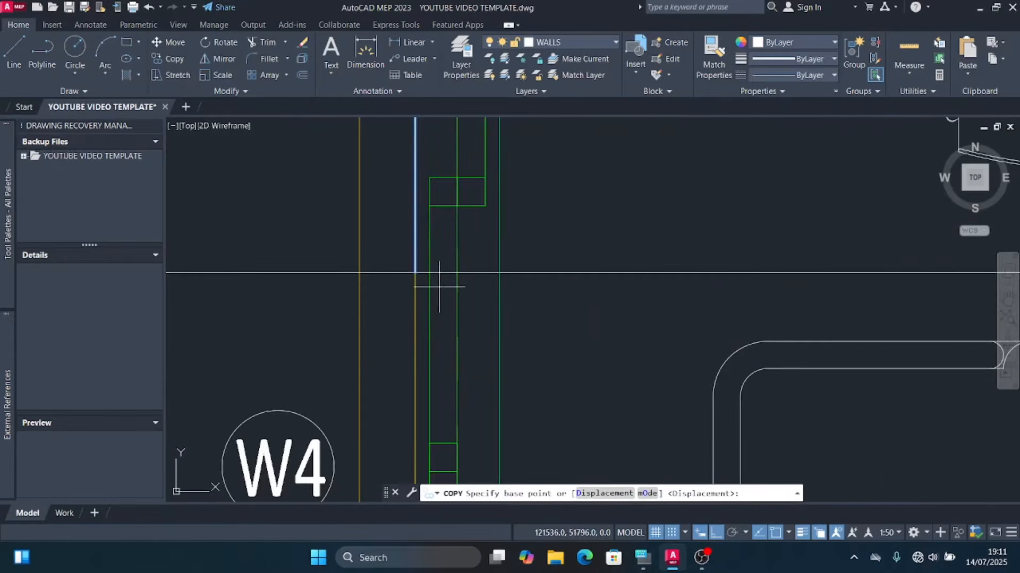
left_click(416, 272)
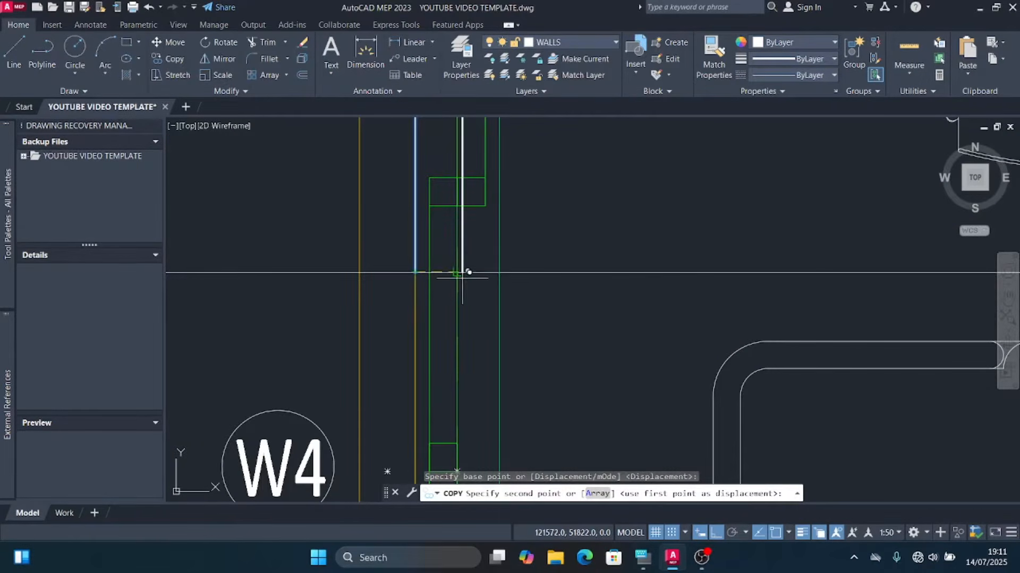
scroll(318, 289, "down", 8)
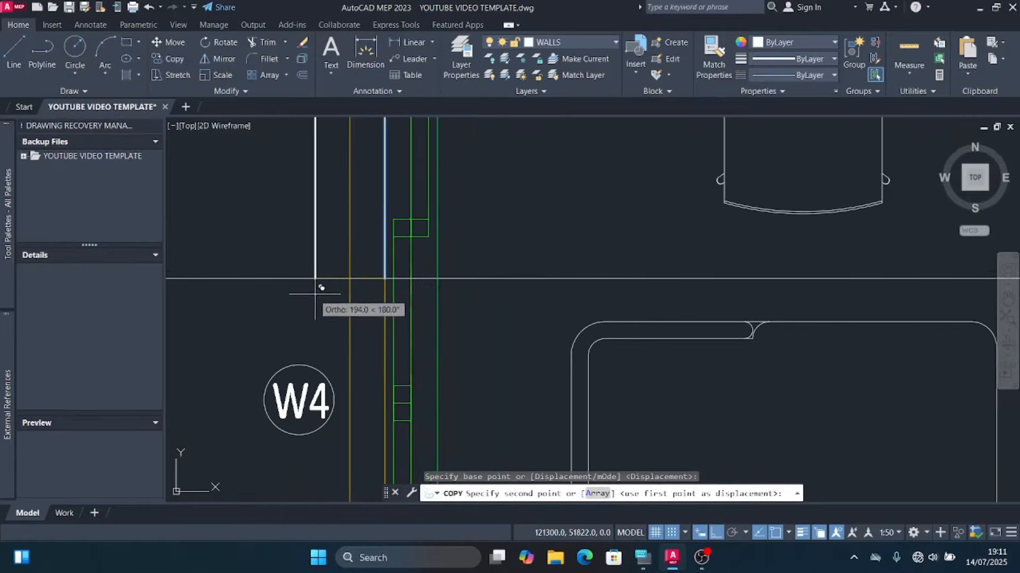
scroll(511, 305, "up", 5)
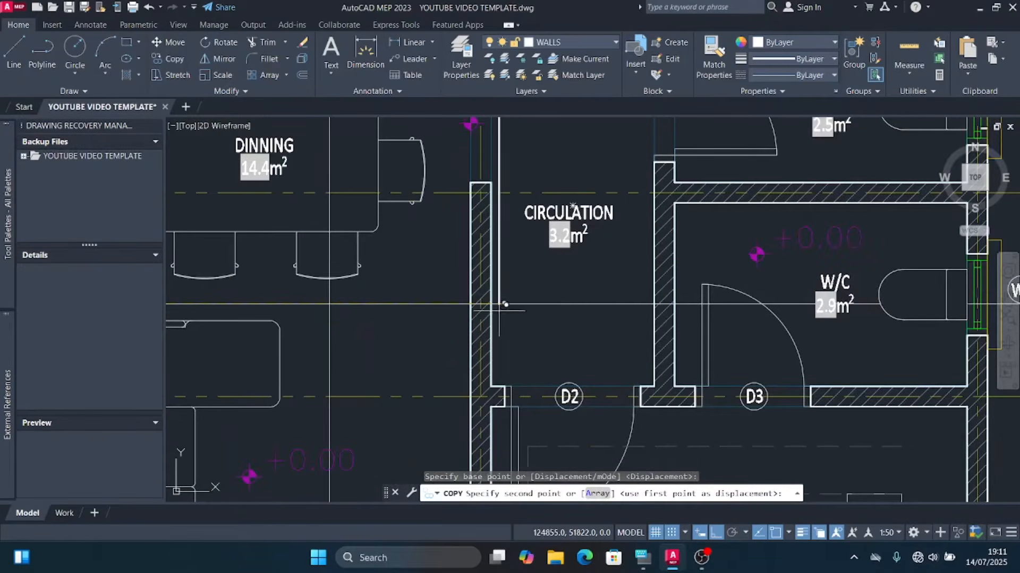
scroll(512, 308, "down", 6)
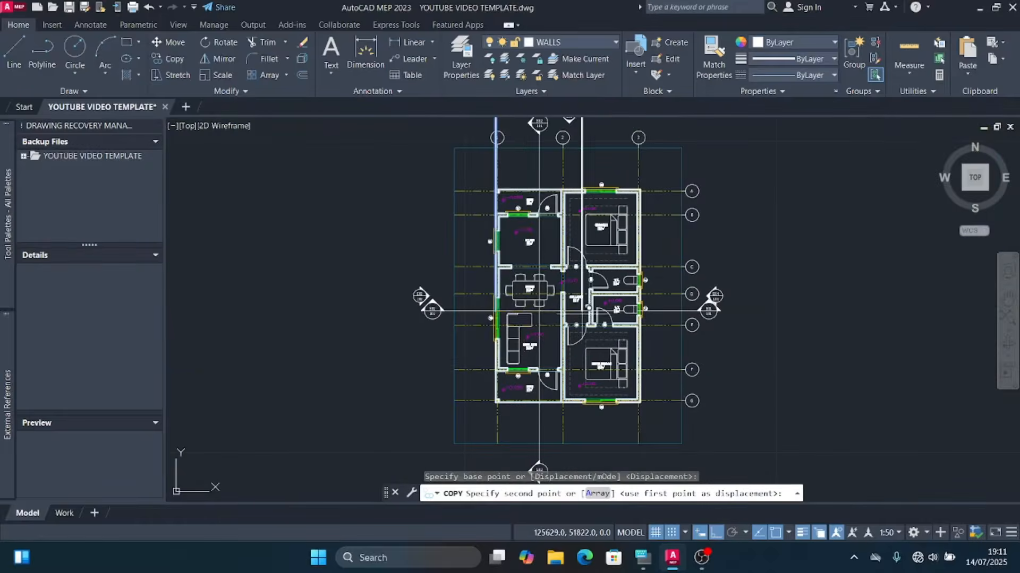
scroll(465, 331, "up", 5)
scroll(458, 335, "up", 4)
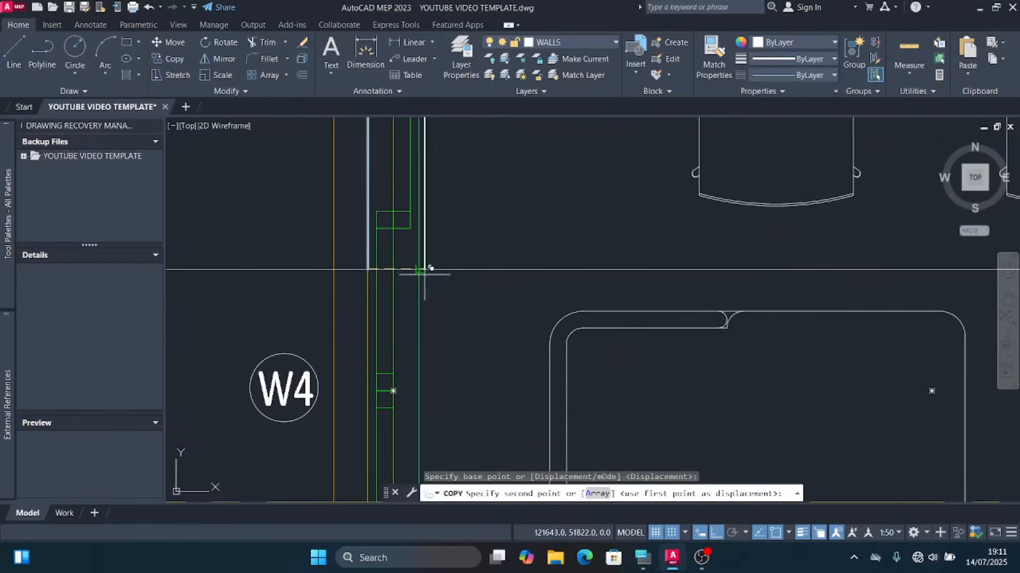
left_click(393, 272)
Step: Place copies of the vertical line on both faces of the wall between the living area and circulation along S01
scroll(393, 272, "down", 5)
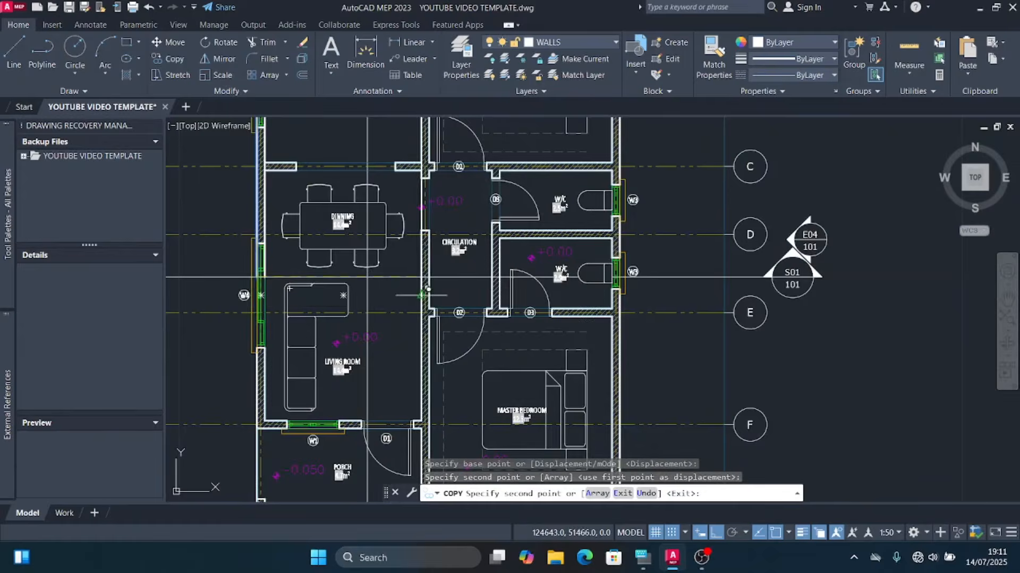
scroll(422, 278, "up", 6)
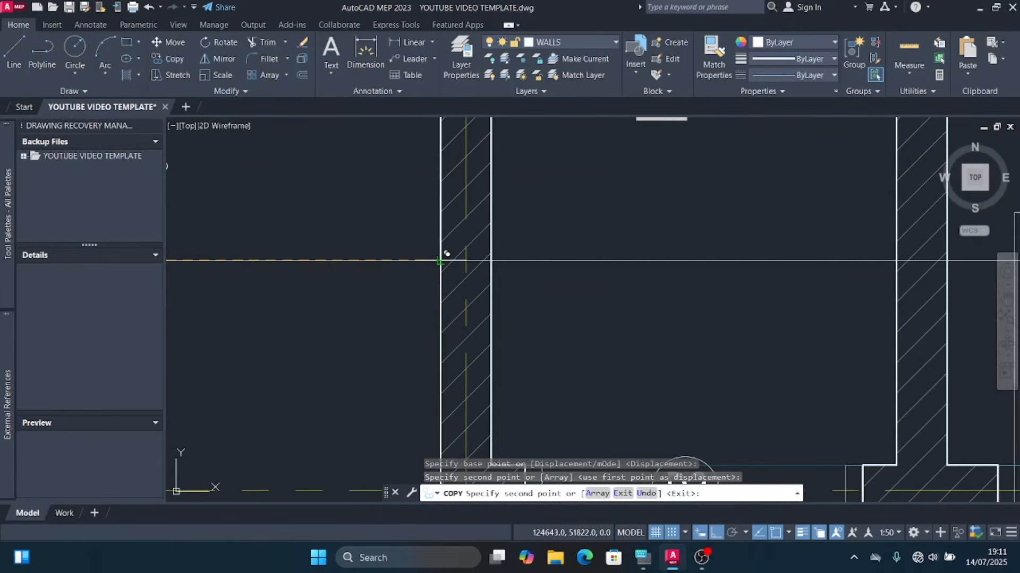
left_click(440, 260)
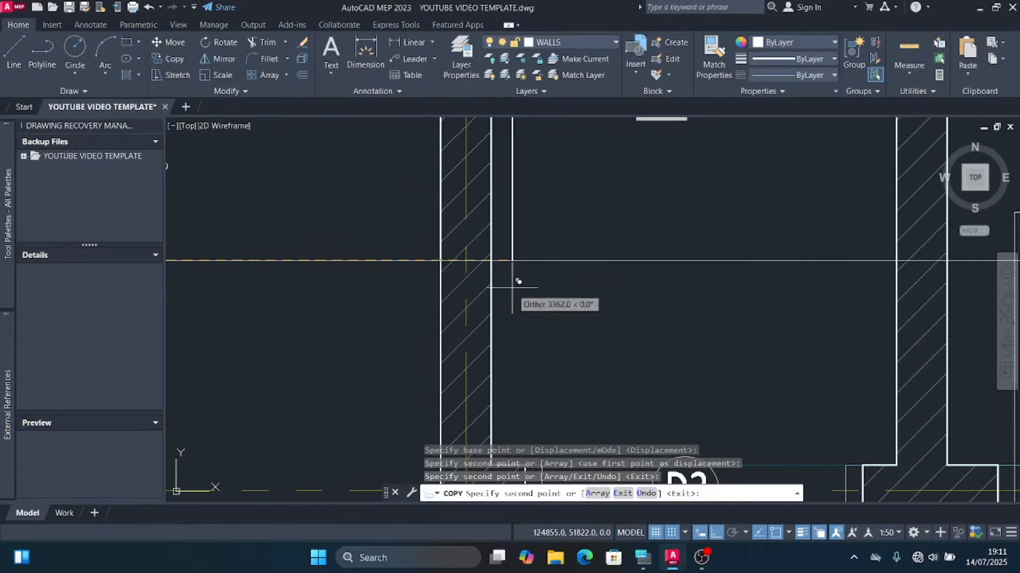
left_click(493, 264)
Step: Place copies of the vertical line on both faces of the wall between circulation and the W/C along S01
scroll(235, 280, "down", 8)
scroll(322, 271, "up", 7)
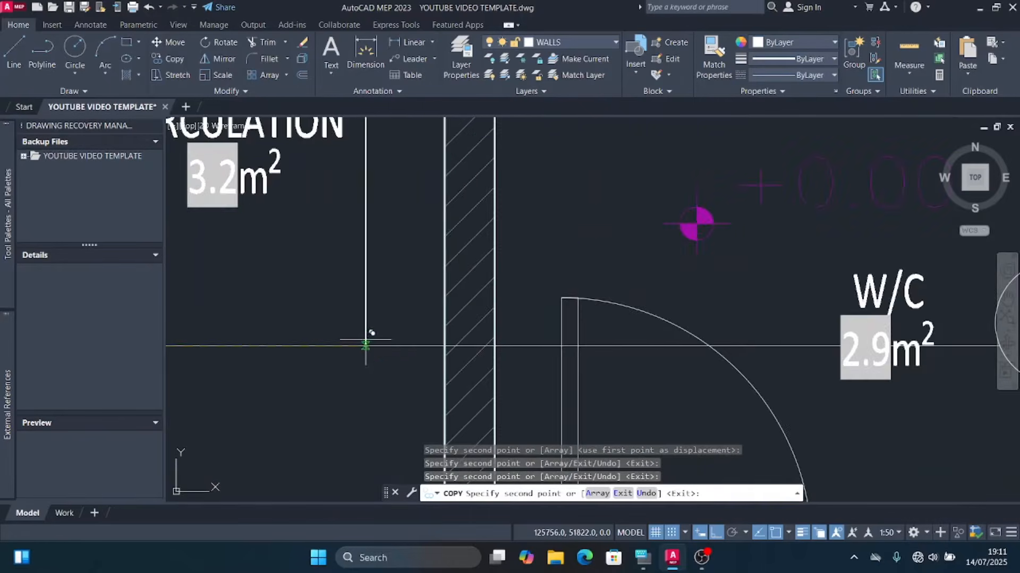
scroll(446, 354, "up", 4)
left_click(440, 333)
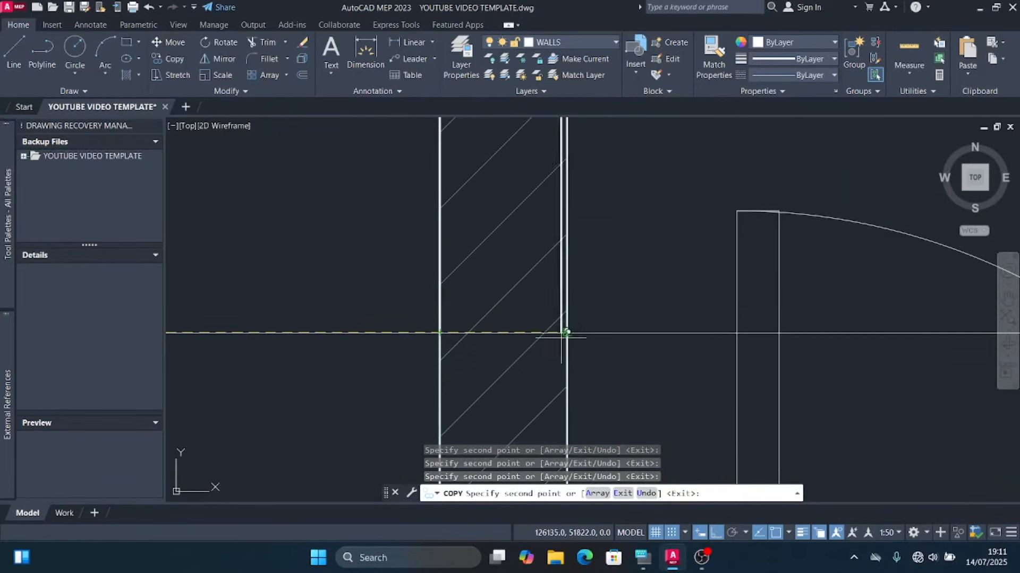
Step: Place copies of the vertical line on both faces of the outer W/C wall at window W3 and end the Copy command
scroll(562, 327, "down", 5)
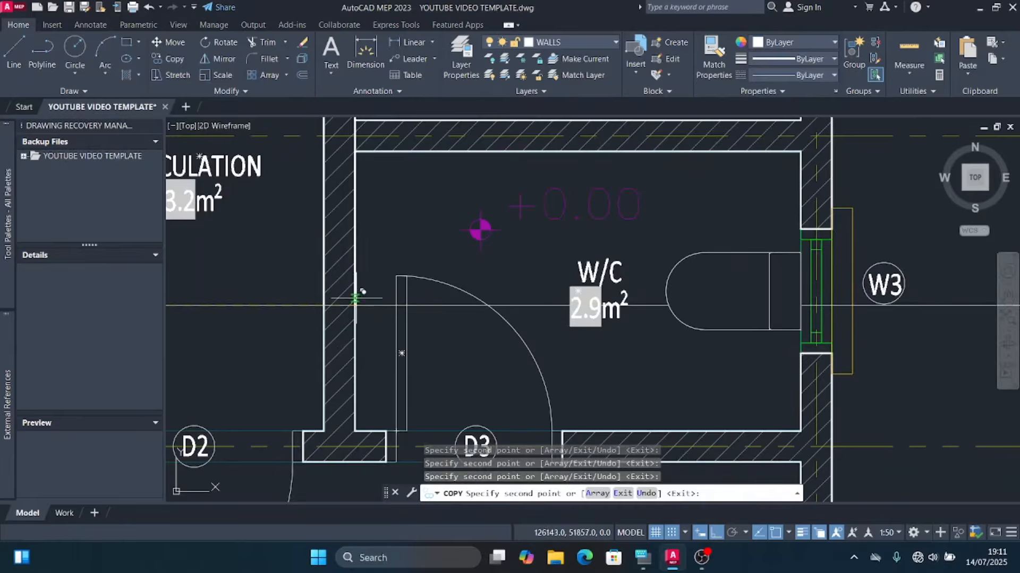
scroll(440, 317, "down", 3)
scroll(440, 316, "up", 8)
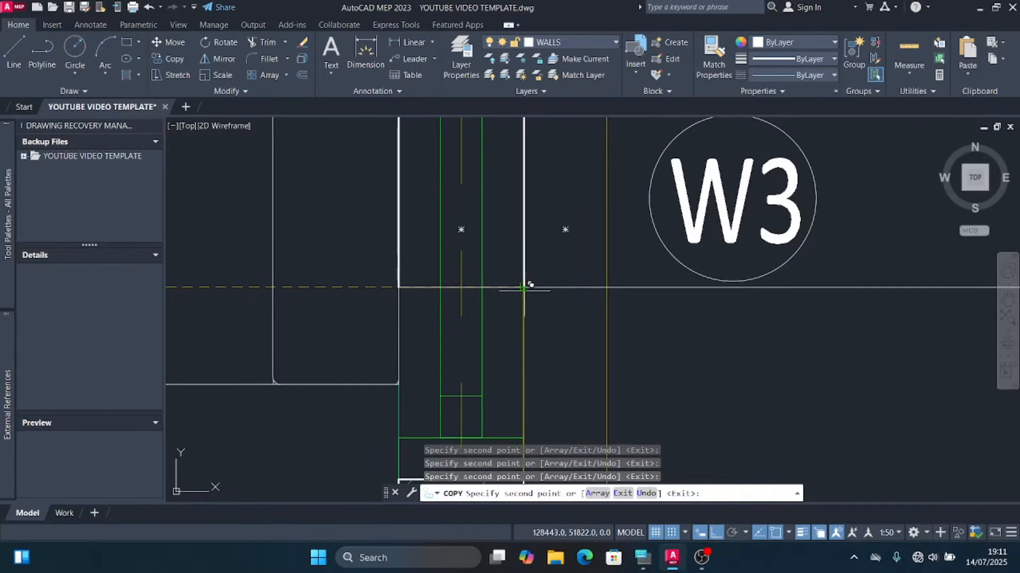
scroll(509, 261, "down", 6)
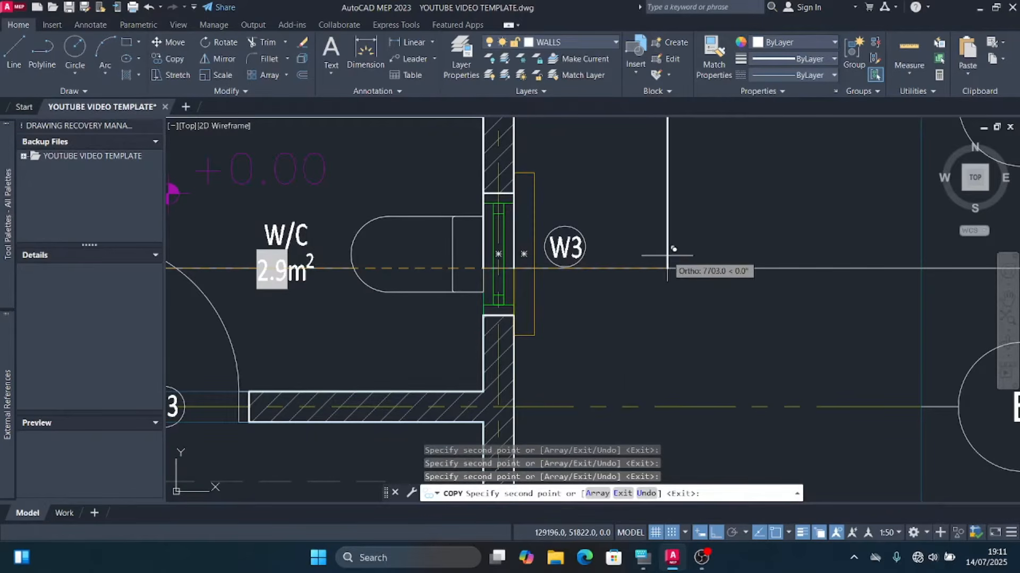
key("Escape")
Step: Offset the outer face line of the westernmost projected wall 75 mm inward to form the wall's centreline
scroll(694, 294, "down", 10)
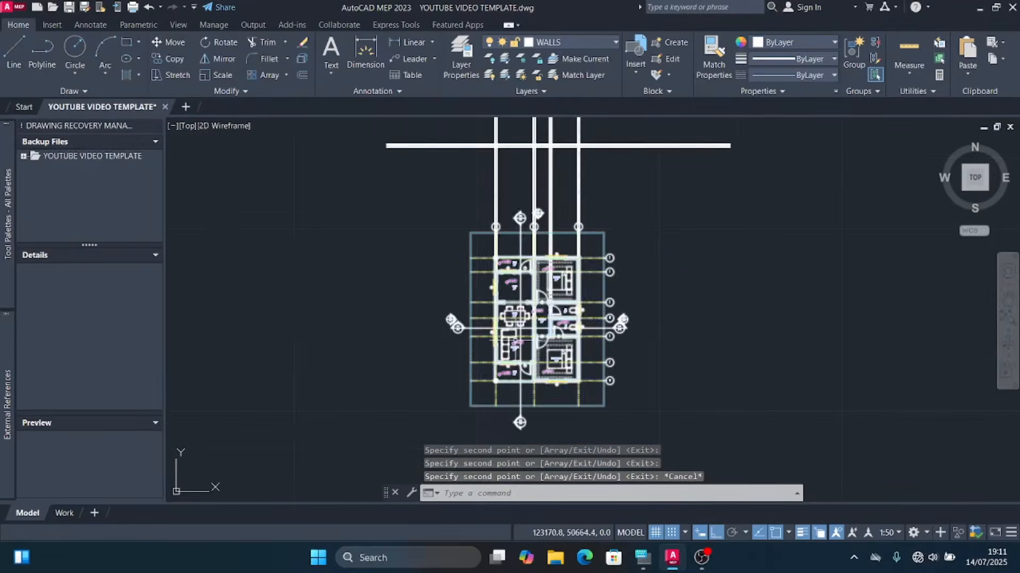
scroll(500, 135, "up", 10)
scroll(482, 210, "up", 3)
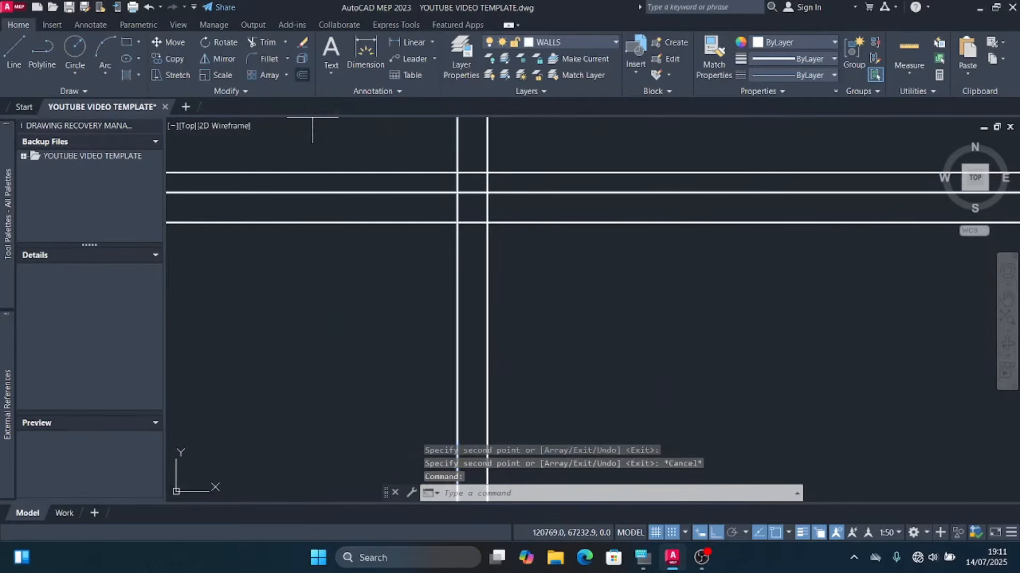
type("o")
key("Return")
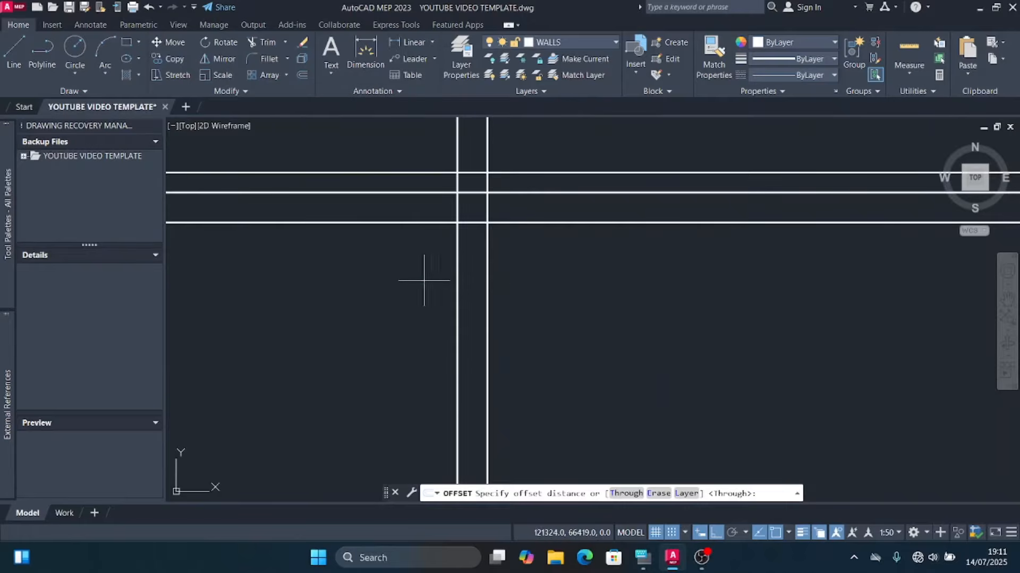
left_click(457, 269)
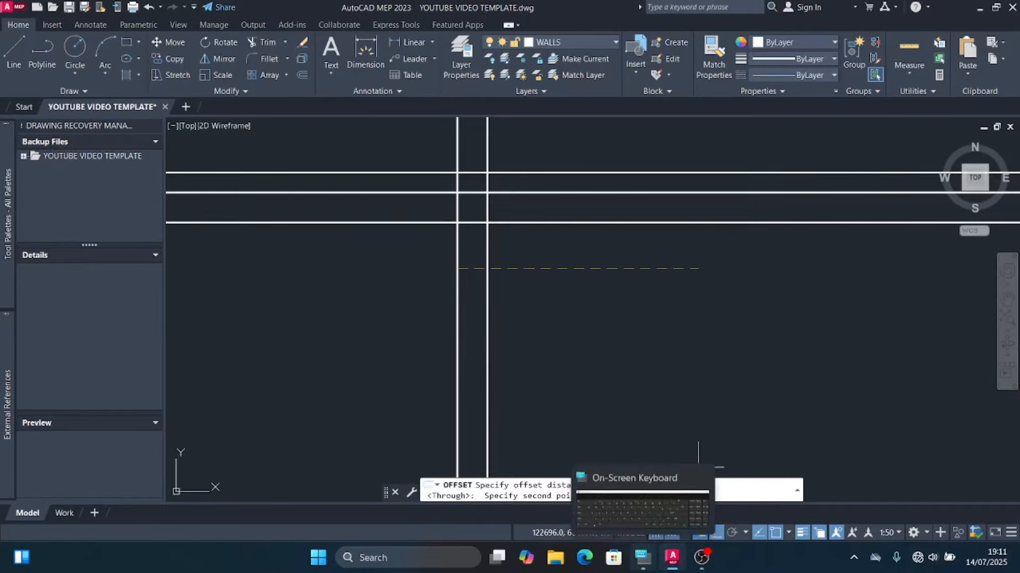
left_click(643, 556)
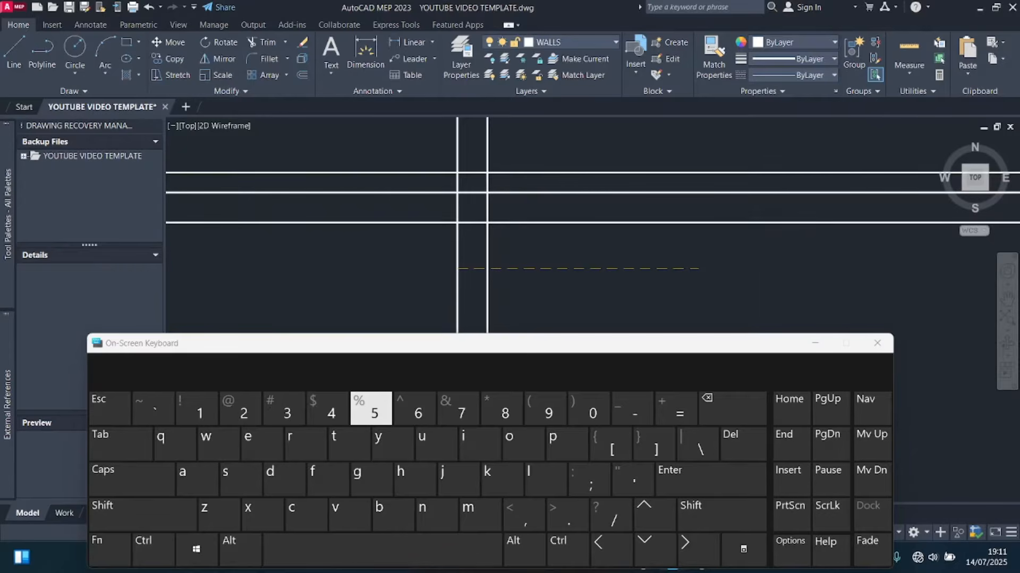
left_click(710, 479)
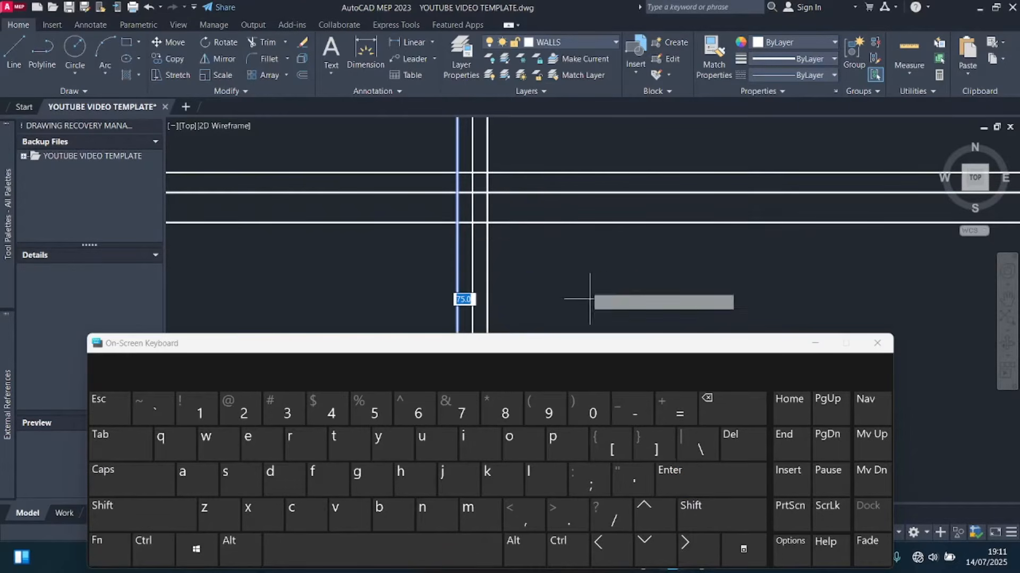
left_click(561, 264)
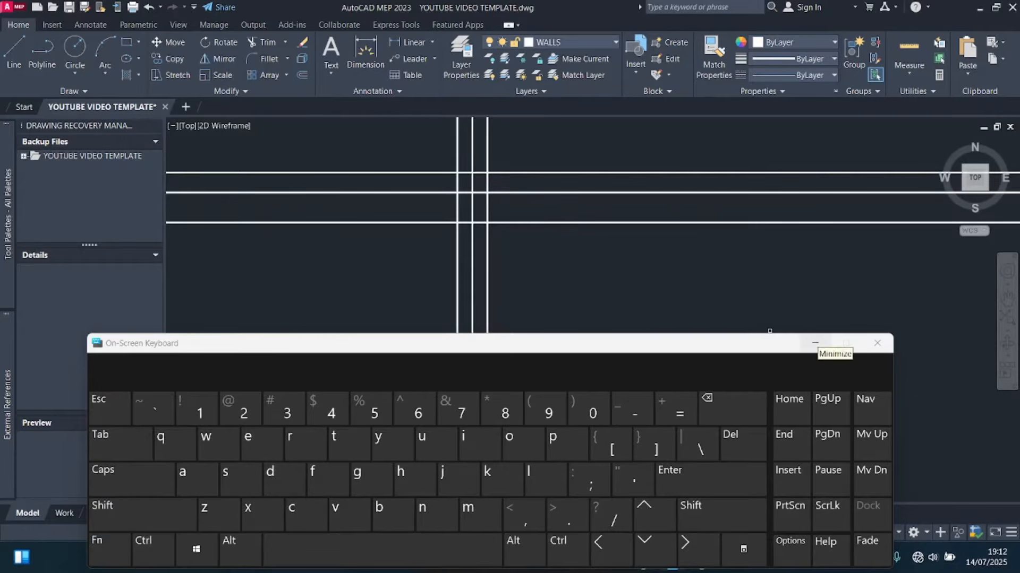
left_click(815, 343)
Step: Offset one face line of each of the two projected interior walls 75 mm inward to add their centrelines
scroll(489, 280, "down", 3)
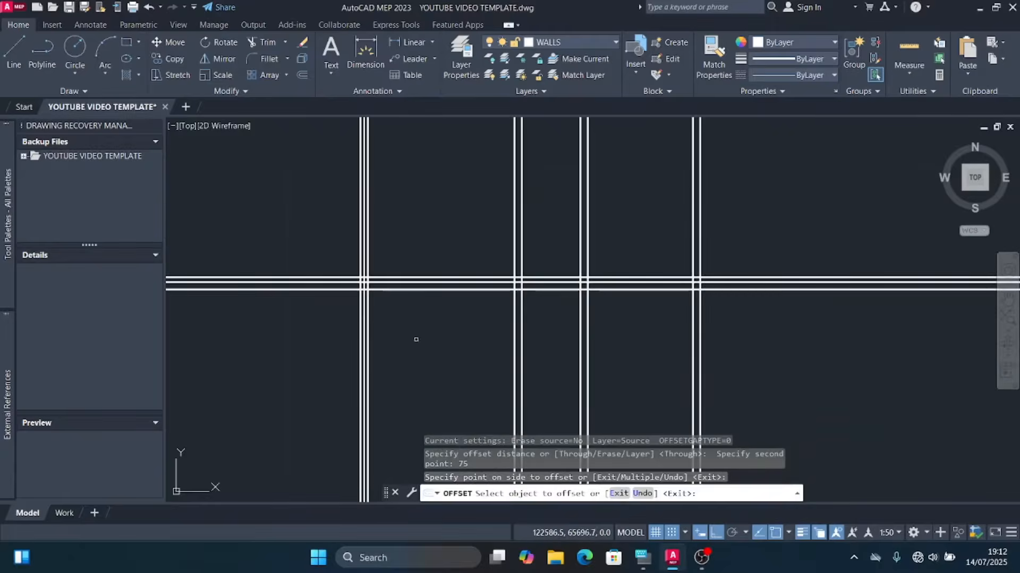
scroll(566, 303, "up", 3)
scroll(436, 268, "down", 3)
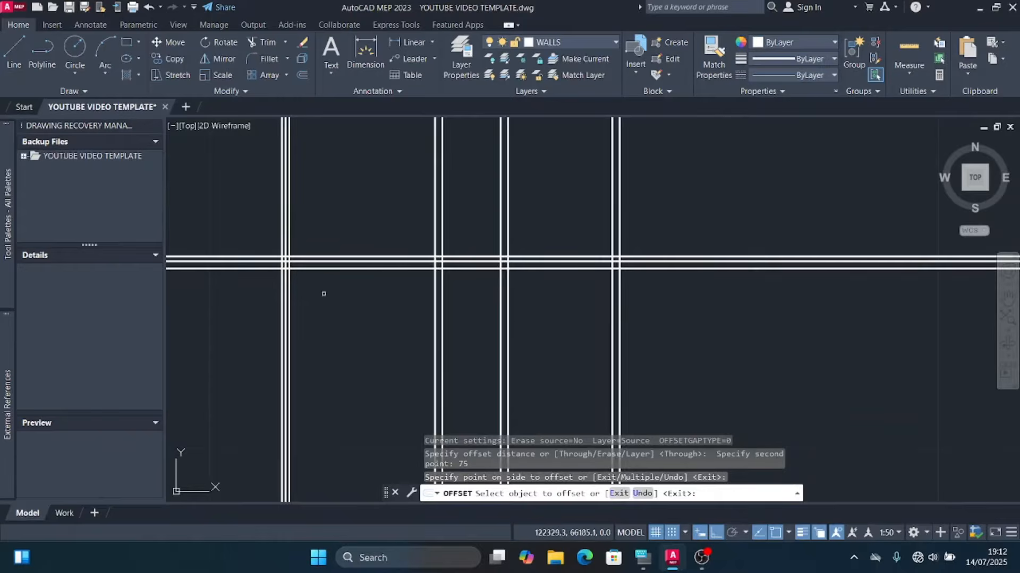
scroll(487, 285, "up", 5)
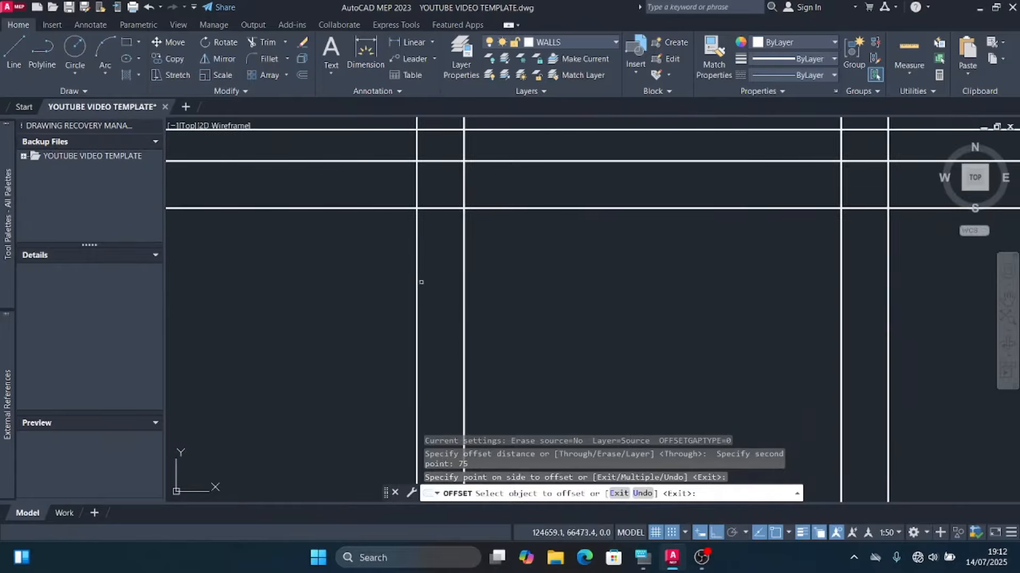
left_click(418, 282)
left_click(398, 278)
scroll(489, 286, "down", 3)
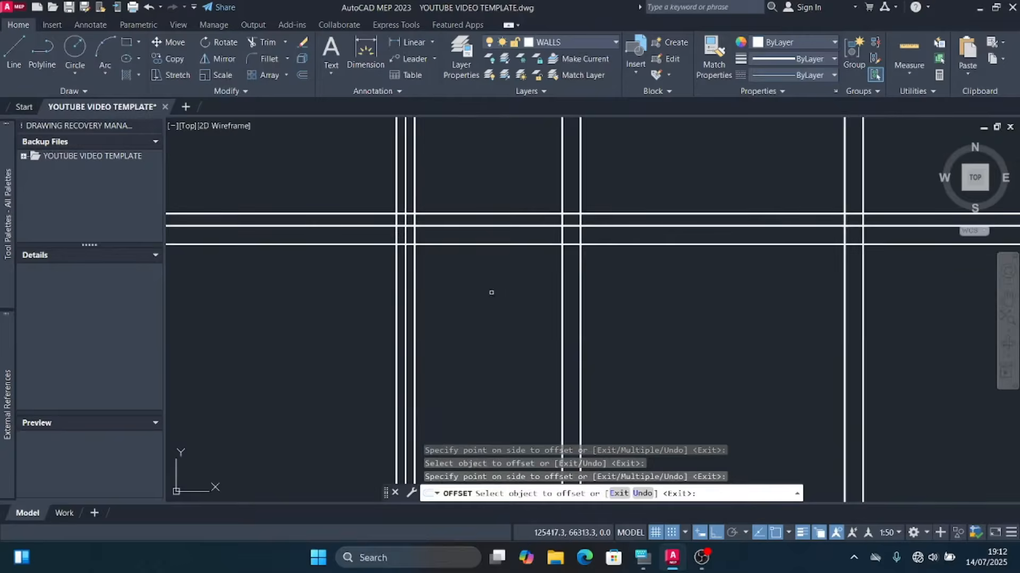
scroll(569, 293, "up", 4)
left_click(547, 287)
left_click(577, 288)
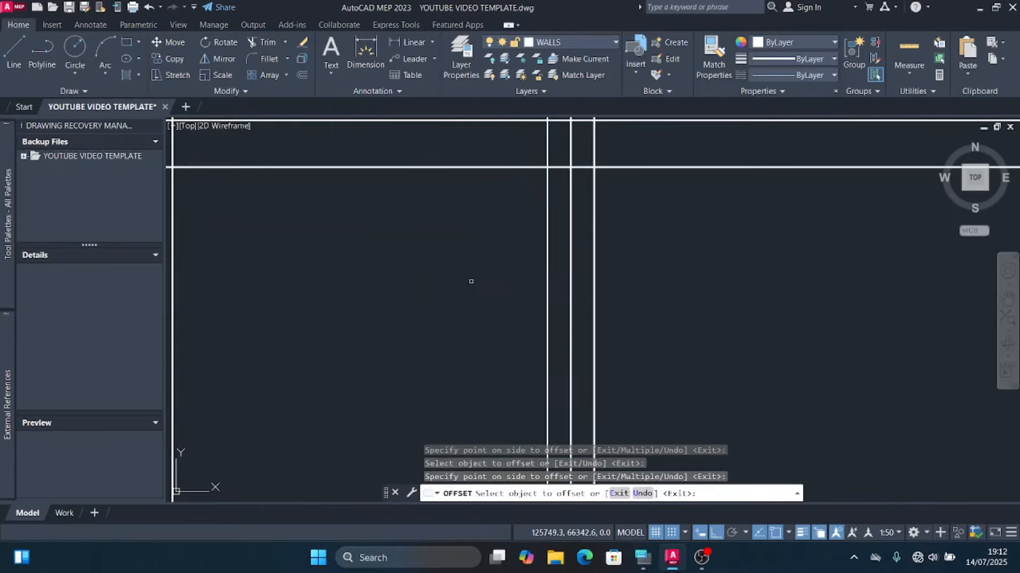
Step: Add the 75 mm offset centreline inside the easternmost projected wall and end the Offset command
scroll(414, 284, "down", 4)
scroll(539, 295, "up", 2)
scroll(539, 295, "up", 1)
left_click(537, 294)
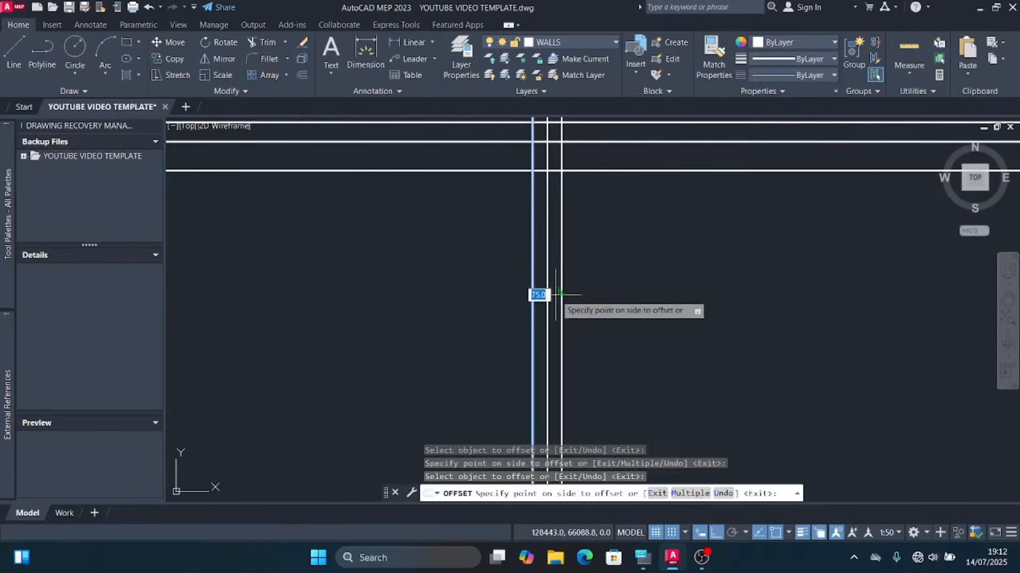
left_click(594, 289)
scroll(597, 291, "down", 5)
key("Escape")
scroll(595, 298, "down", 3)
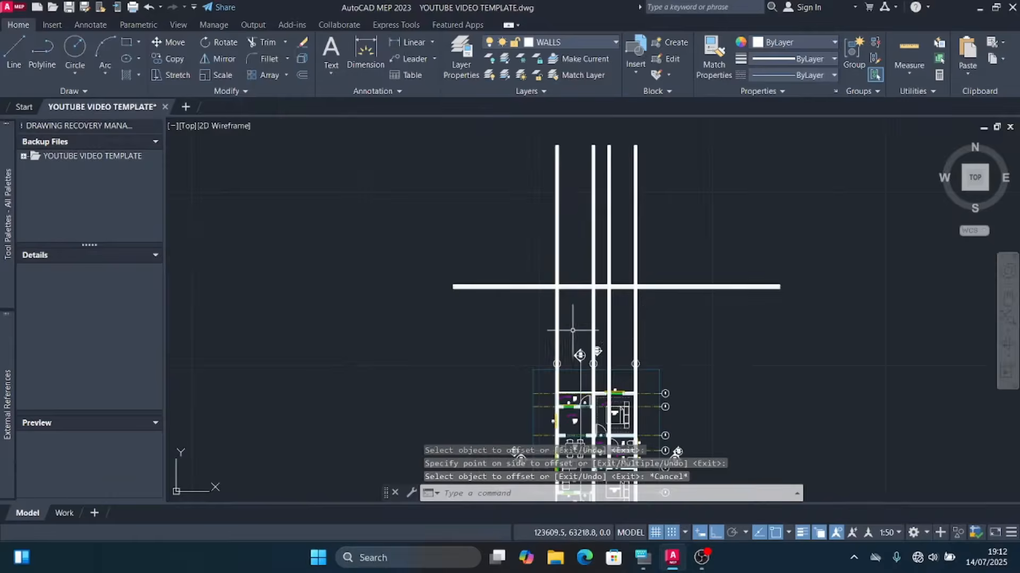
Step: Draw a 200 x 1200 mm rectangle in the free space below the horizontal lines, between the first two walls
scroll(599, 303, "up", 4)
scroll(567, 275, "up", 2)
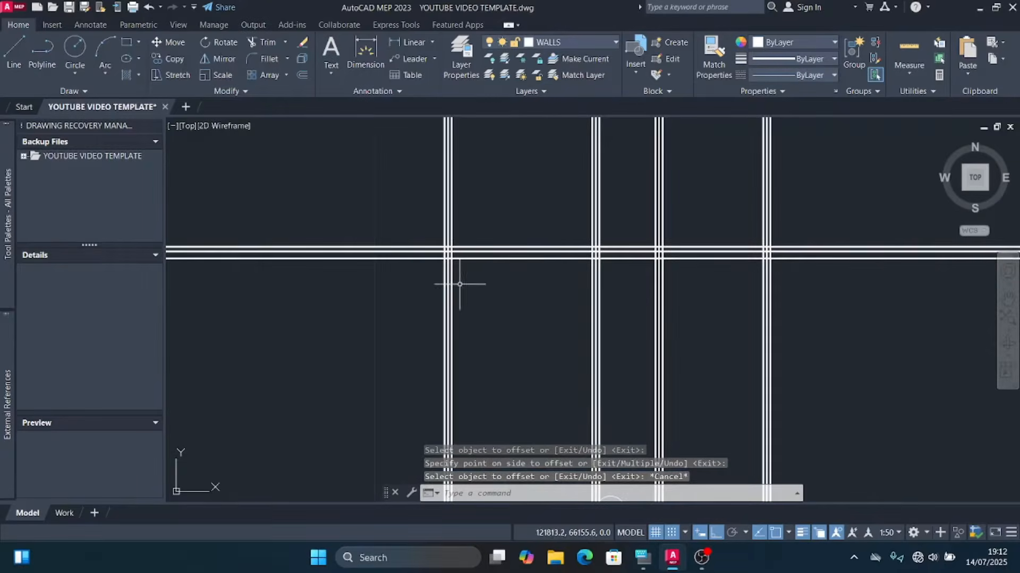
scroll(466, 282, "up", 2)
scroll(344, 165, "down", 2)
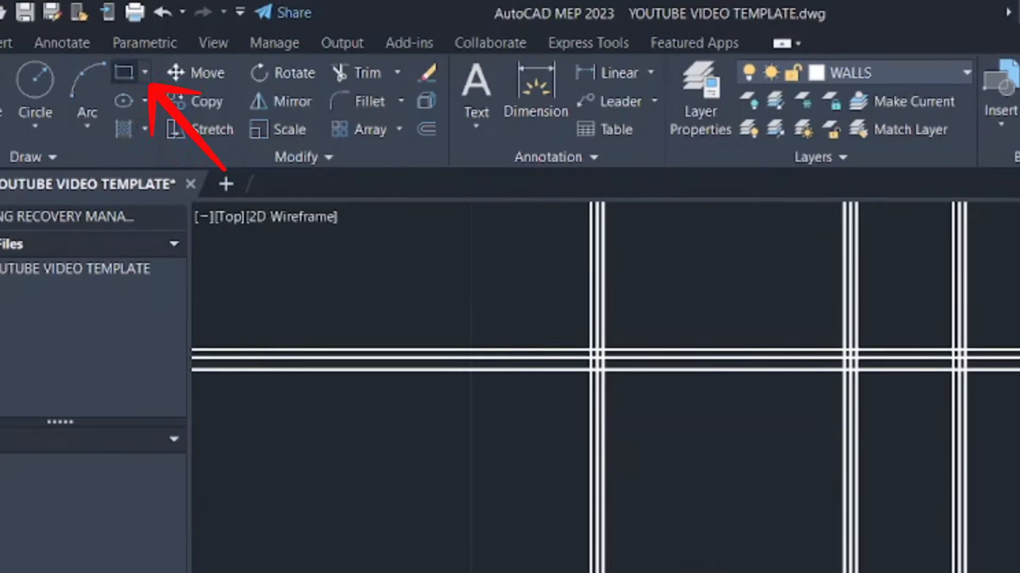
left_click(124, 73)
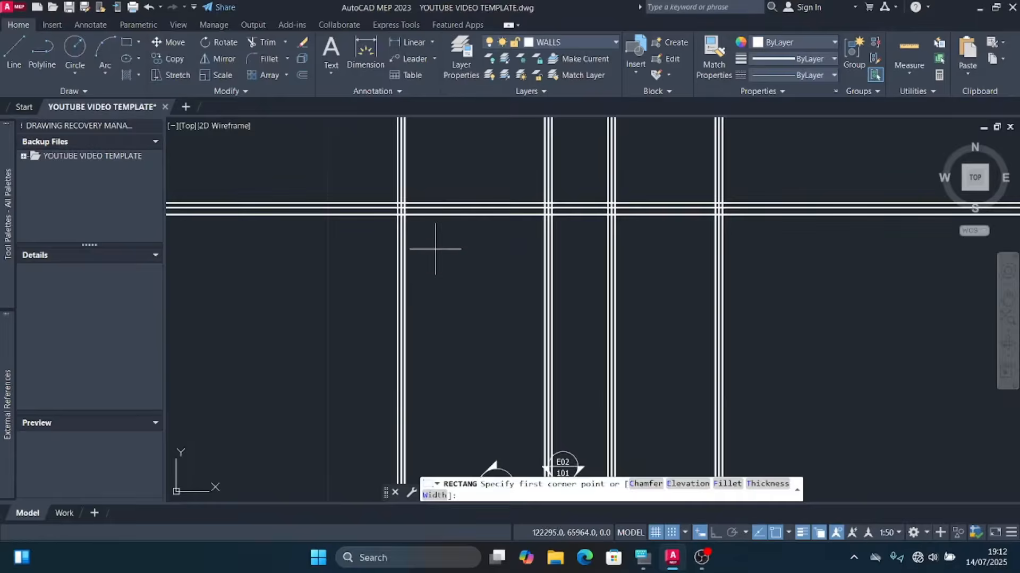
scroll(435, 248, "up", 2)
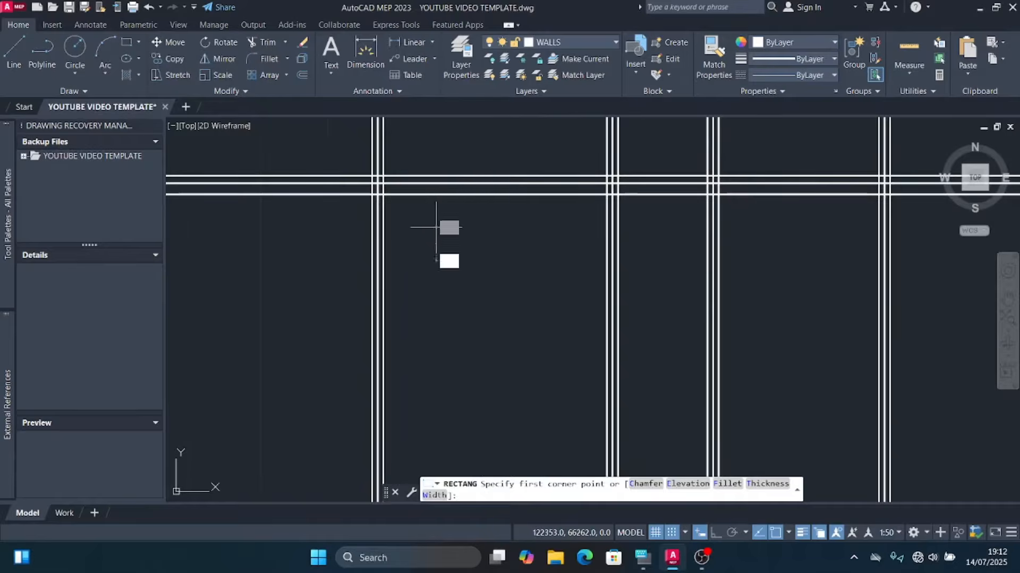
left_click(436, 228)
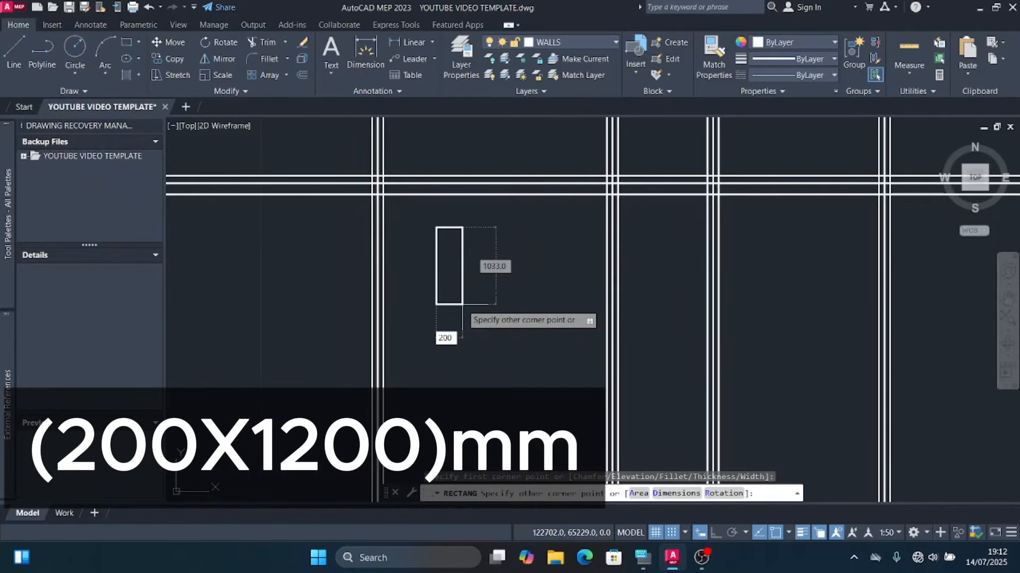
type("200")
key("Tab")
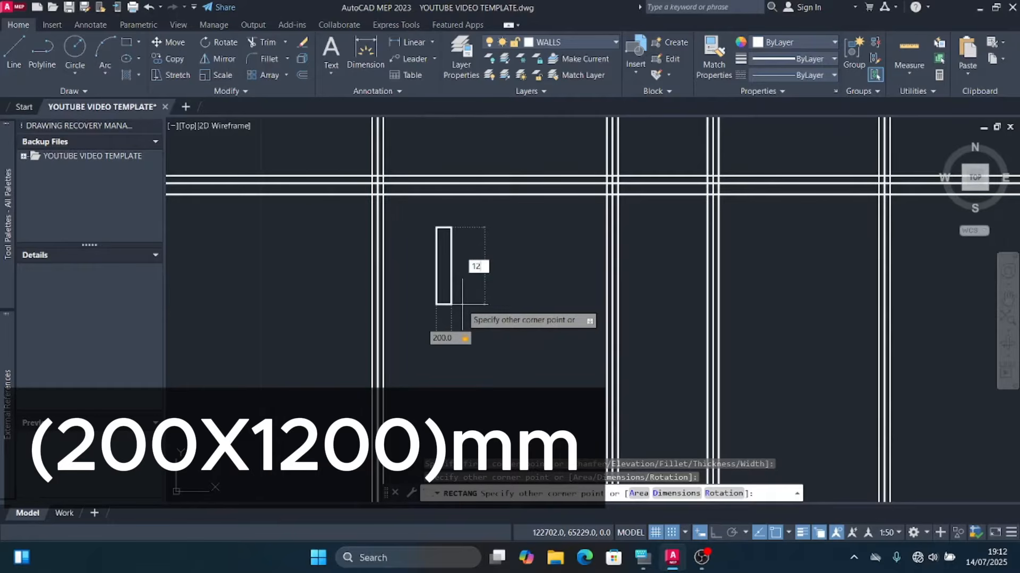
key("Return")
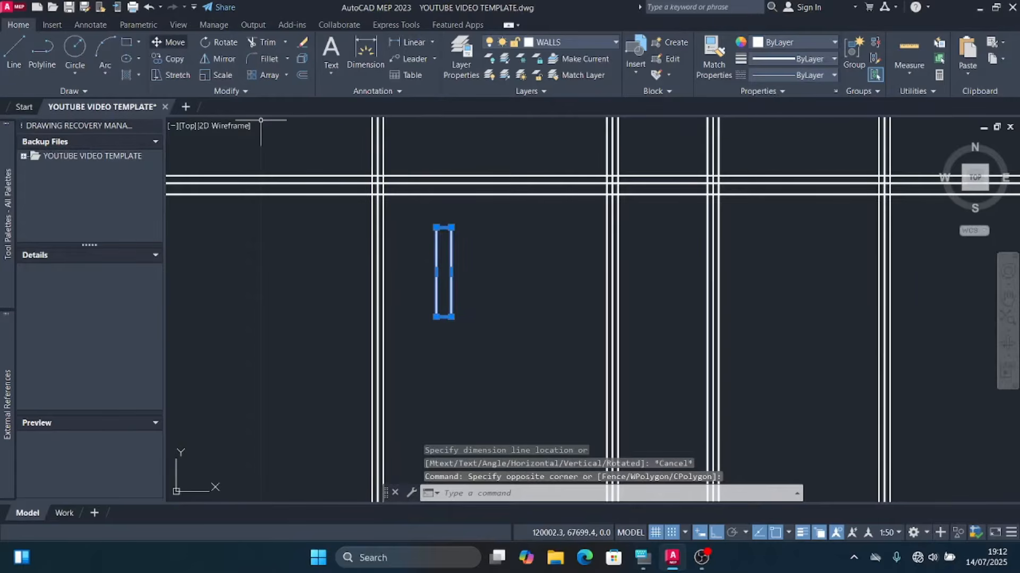
Step: Move the rectangle by its top midpoint to where the westernmost wall's centreline crosses the middle horizontal line
left_click(170, 42)
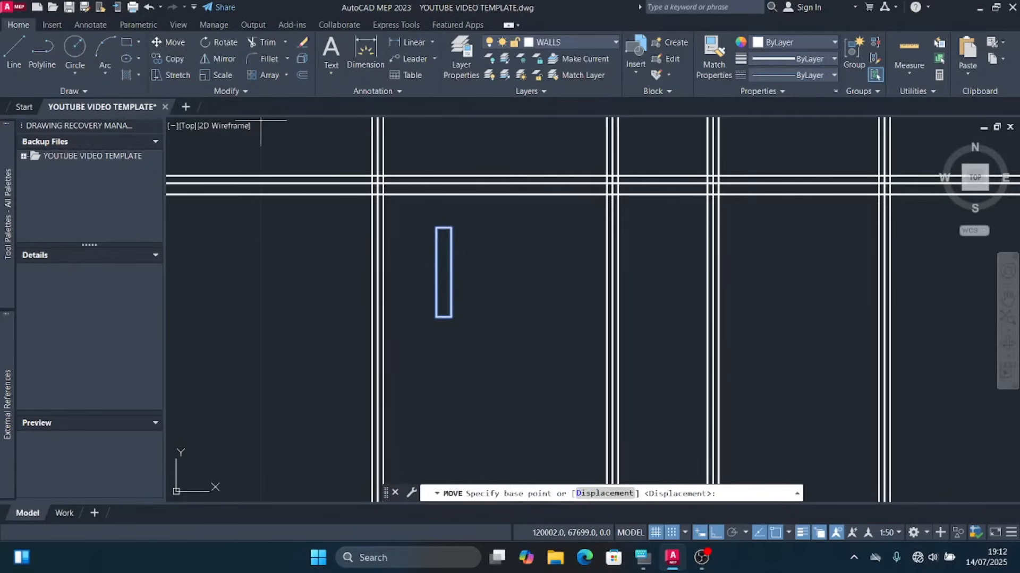
scroll(433, 256, "up", 6)
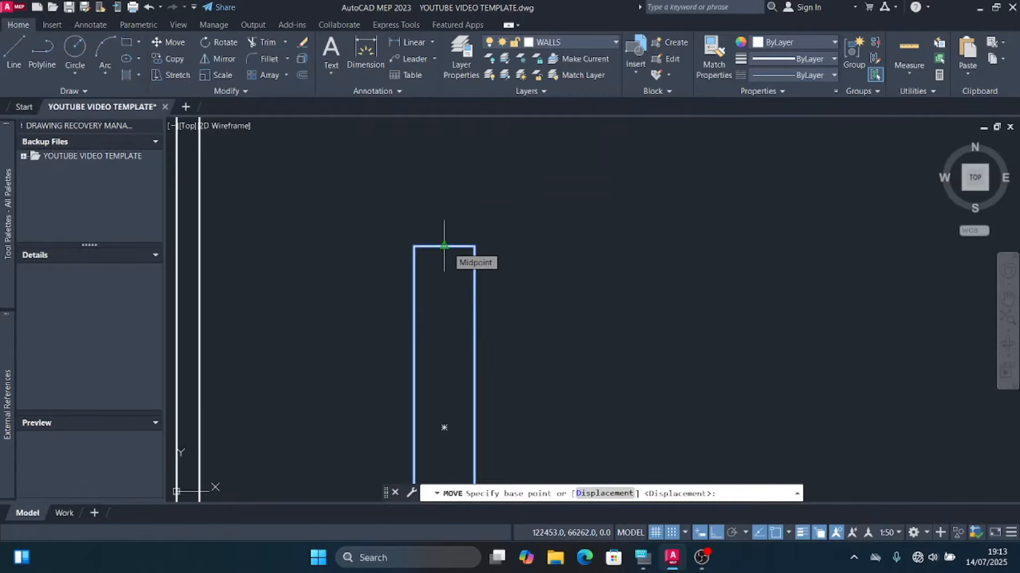
left_click(444, 245)
scroll(557, 236, "down", 4)
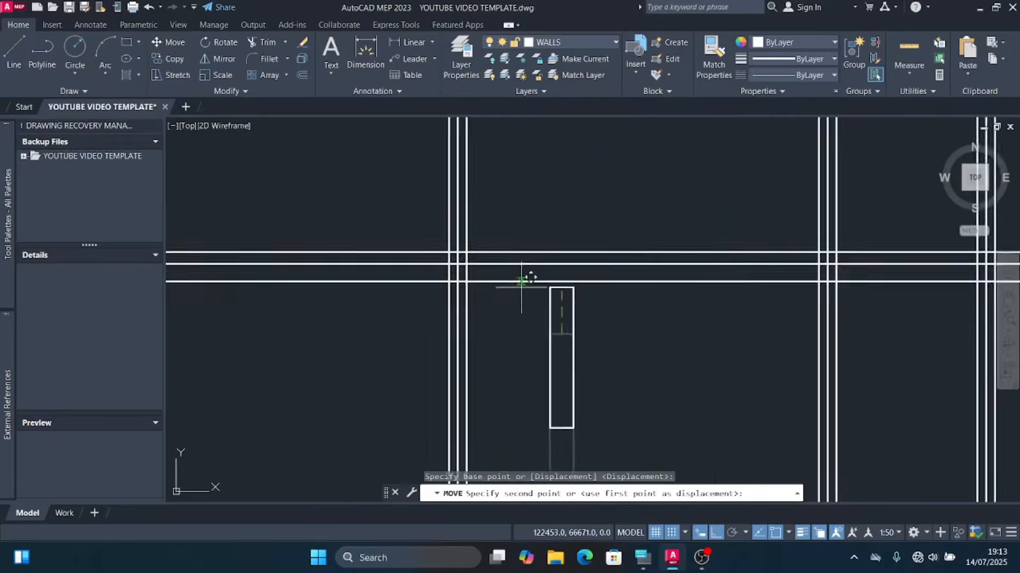
scroll(522, 280, "up", 2)
scroll(433, 250, "up", 4)
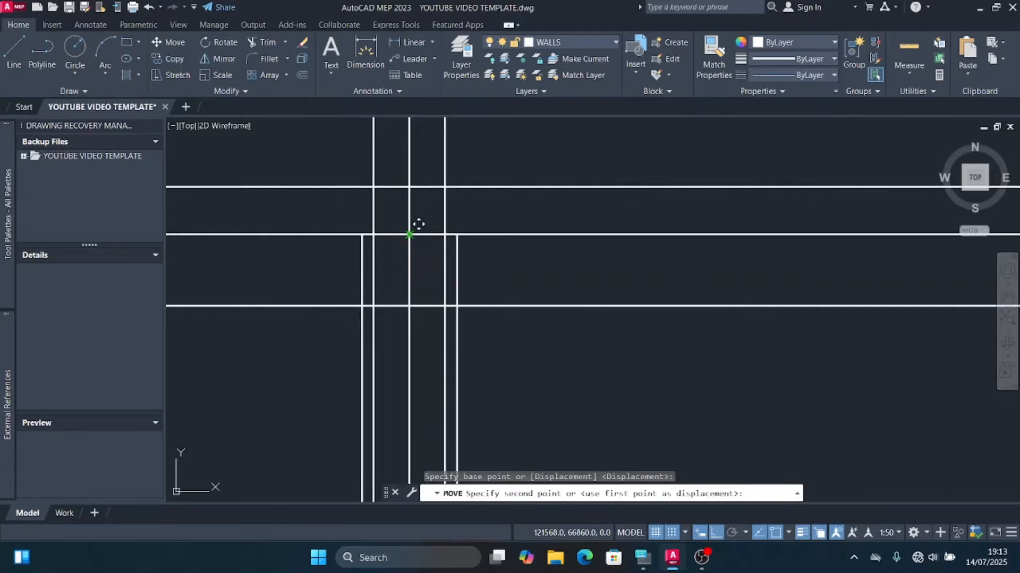
left_click(409, 235)
scroll(448, 198, "down", 1)
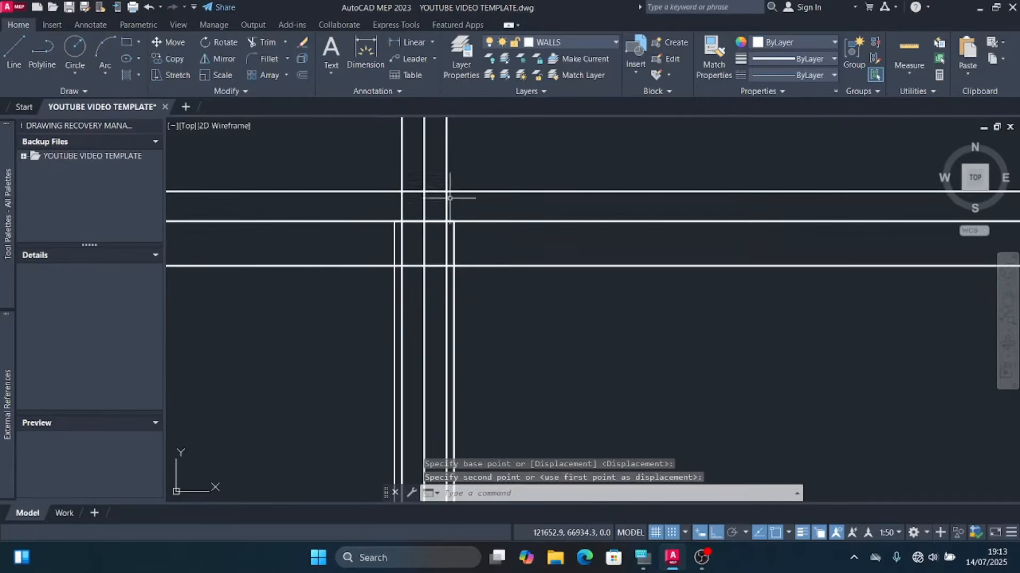
Step: Copy the rectangle from its top midpoint to the second wall's centreline on the middle horizontal line
scroll(460, 239, "up", 3)
left_click(462, 254)
left_click(433, 214)
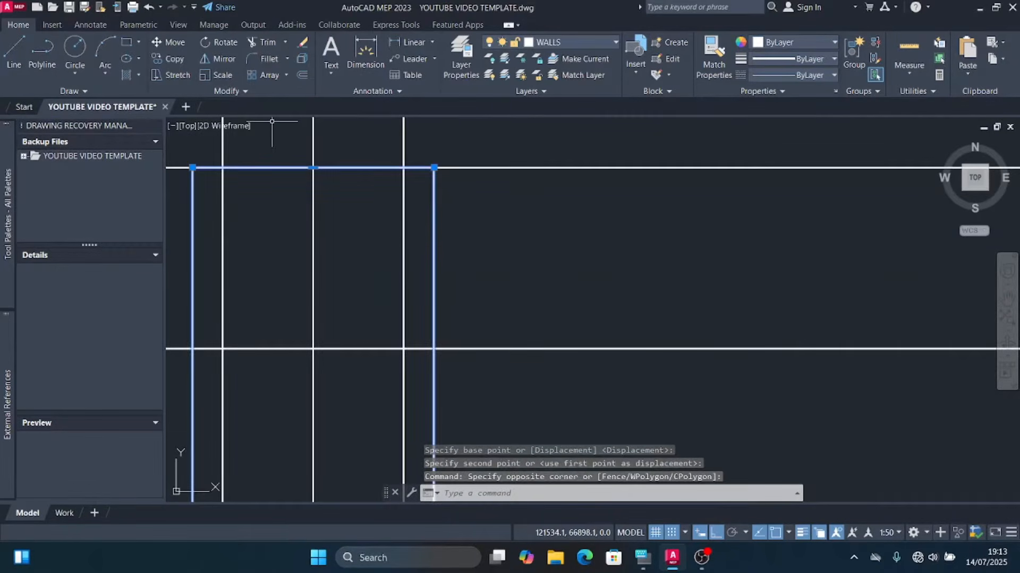
left_click(169, 58)
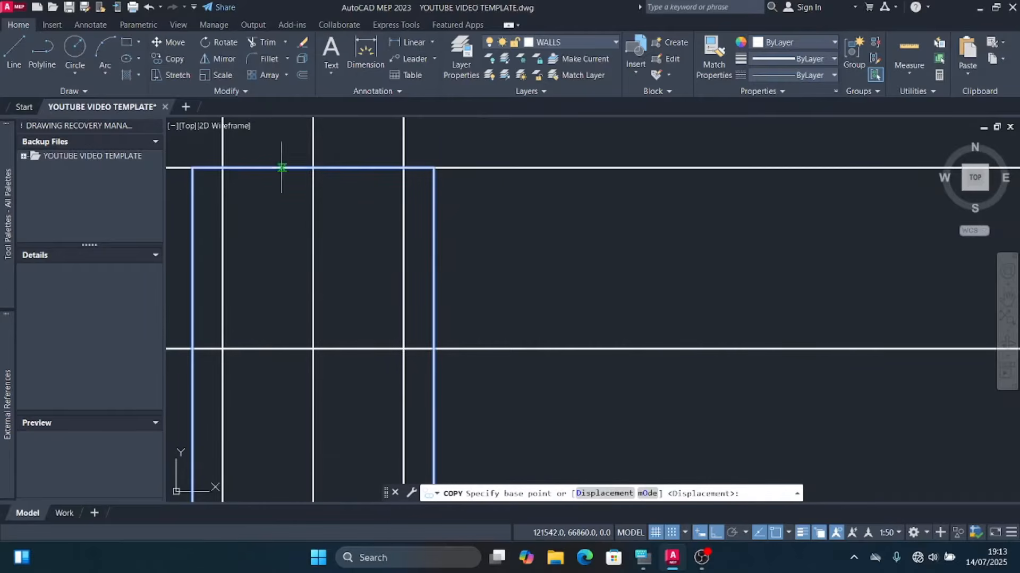
left_click(313, 167)
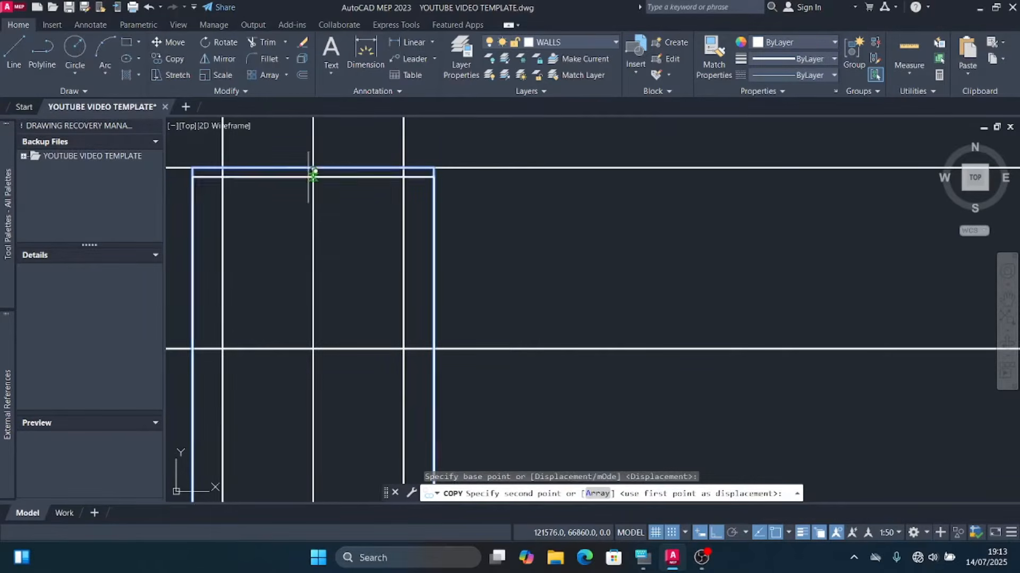
scroll(262, 195, "down", 4)
scroll(398, 218, "up", 5)
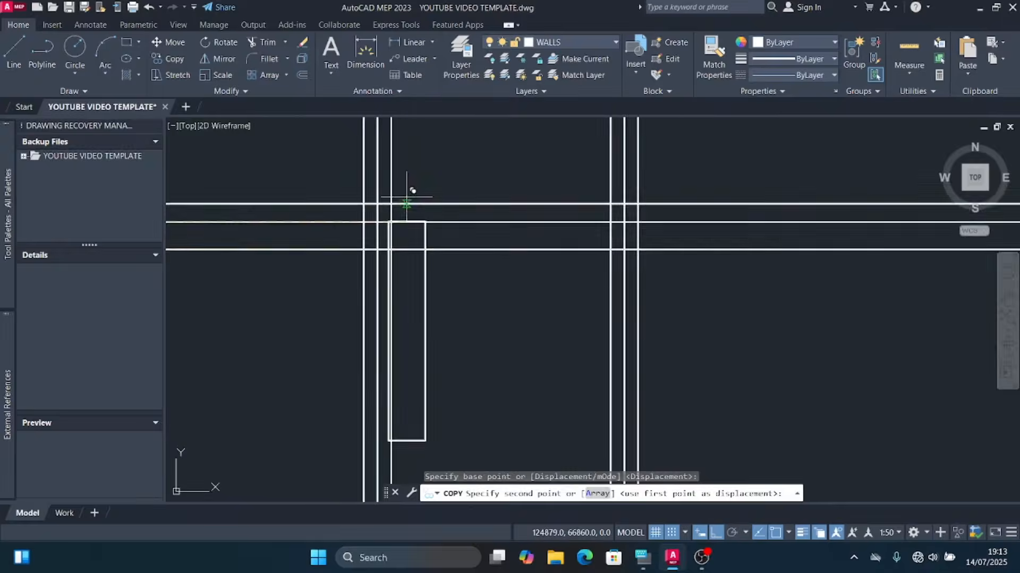
left_click(366, 230)
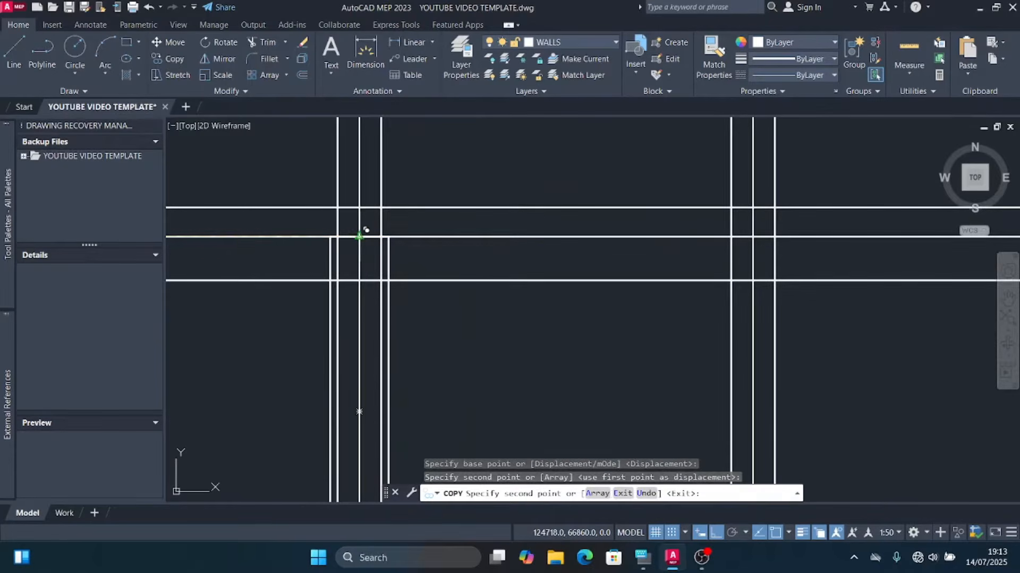
Step: Place copies of the rectangle on the third and fourth wall centrelines at the middle horizontal line and end the Copy command
scroll(345, 238, "up", 3)
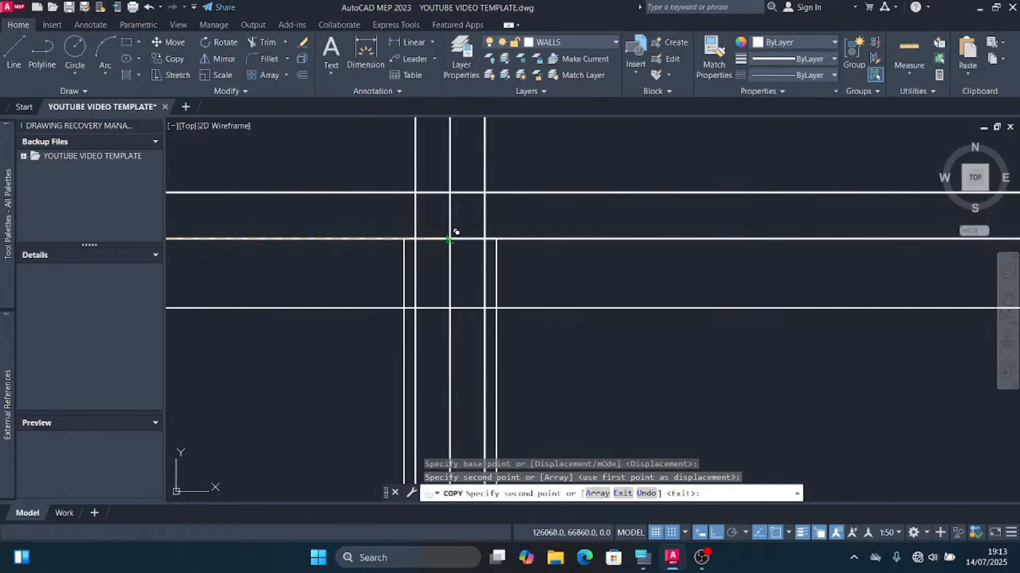
left_click(456, 232)
scroll(449, 229, "down", 3)
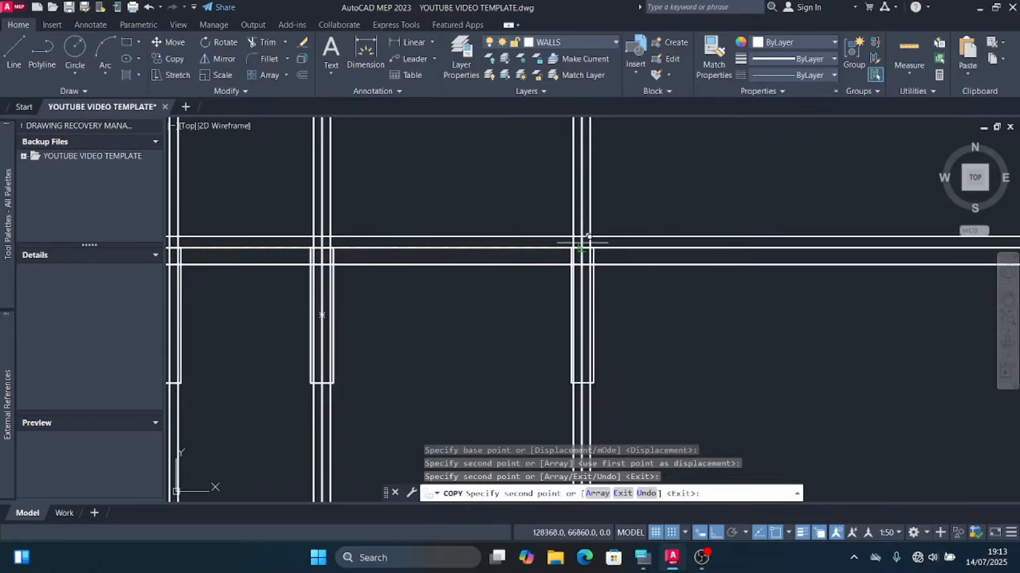
scroll(588, 299, "up", 3)
left_click(562, 298)
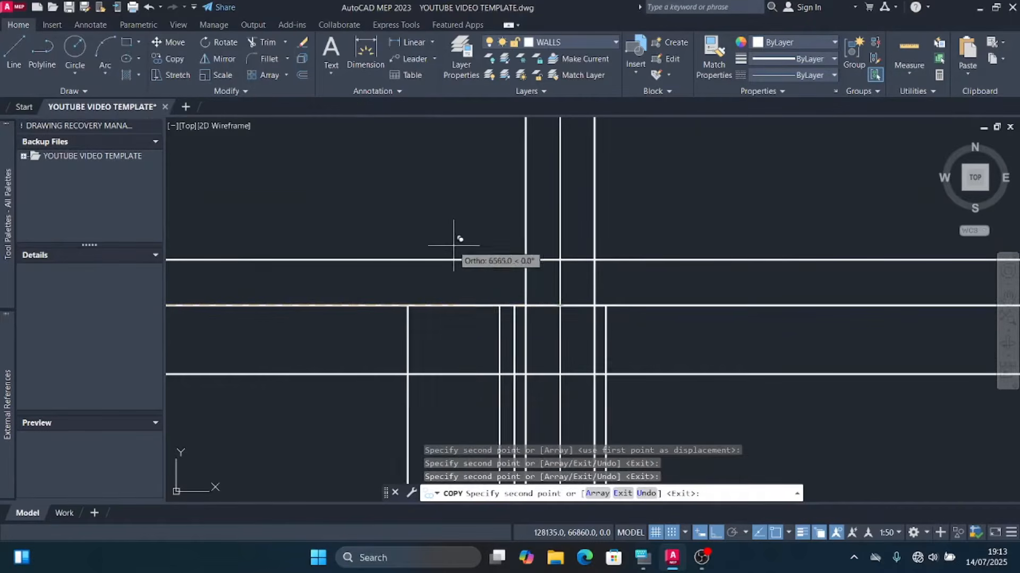
scroll(523, 243, "down", 3)
key("Escape")
scroll(575, 259, "down", 2)
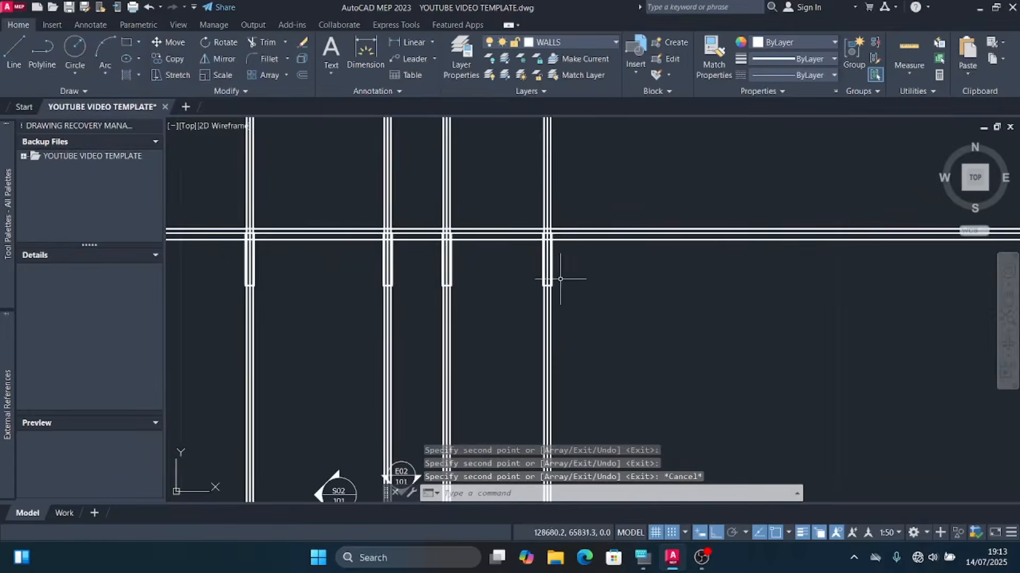
Step: Draw a 600 x 200 mm rectangle in the free space between the first two walls, below the horizontal lines
scroll(560, 278, "down", 2)
scroll(369, 291, "up", 2)
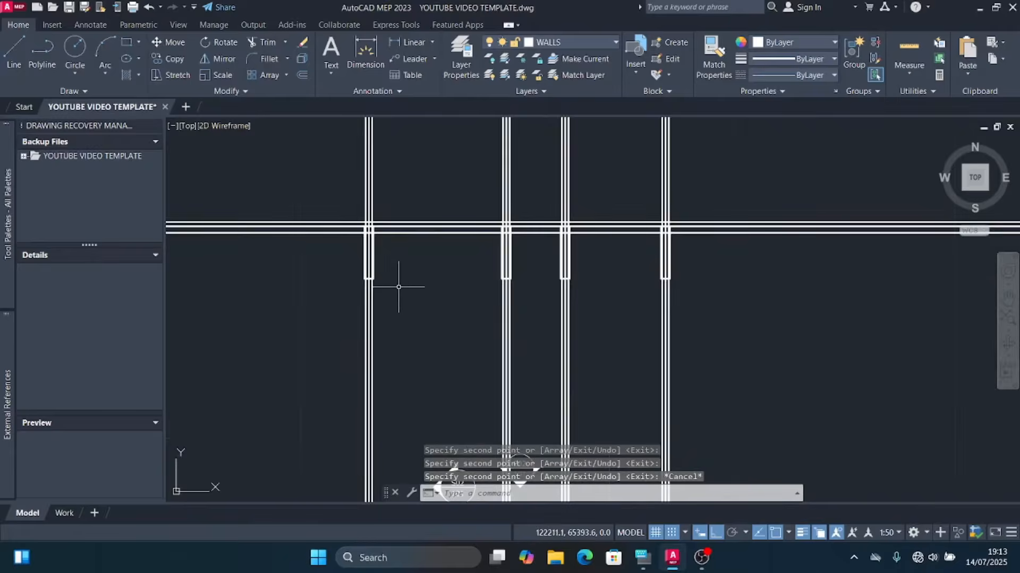
scroll(398, 285, "up", 4)
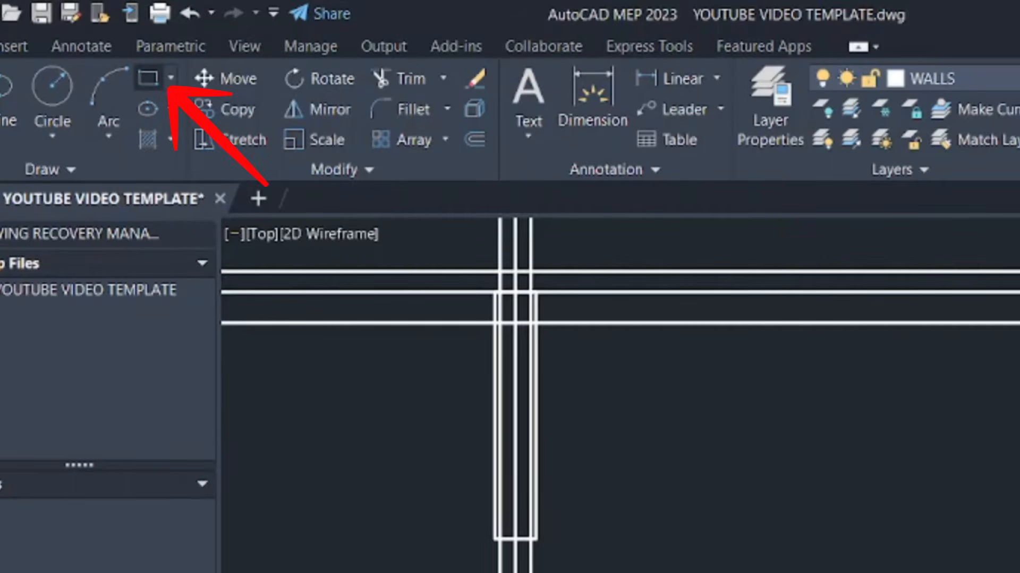
left_click(148, 78)
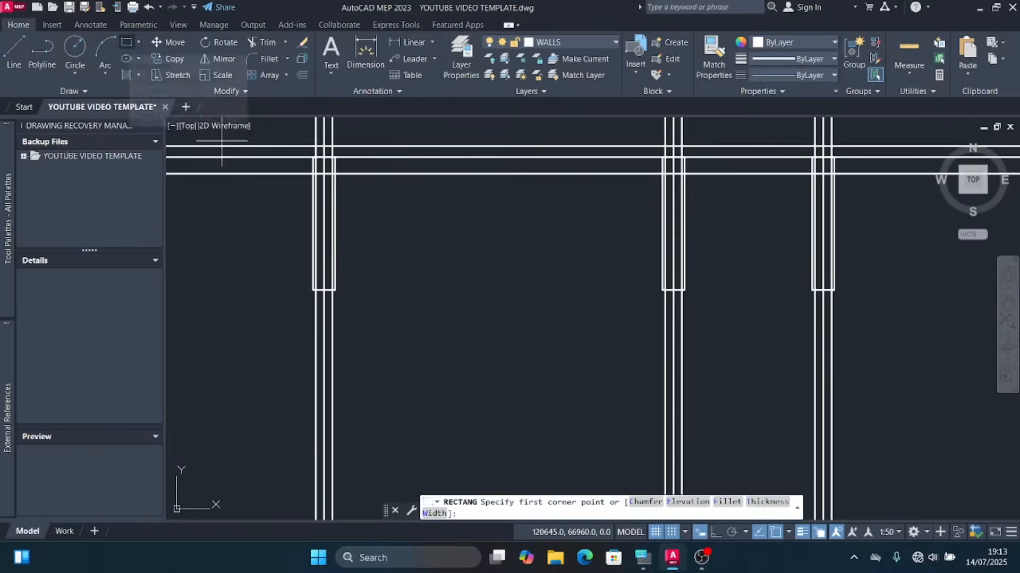
left_click(381, 268)
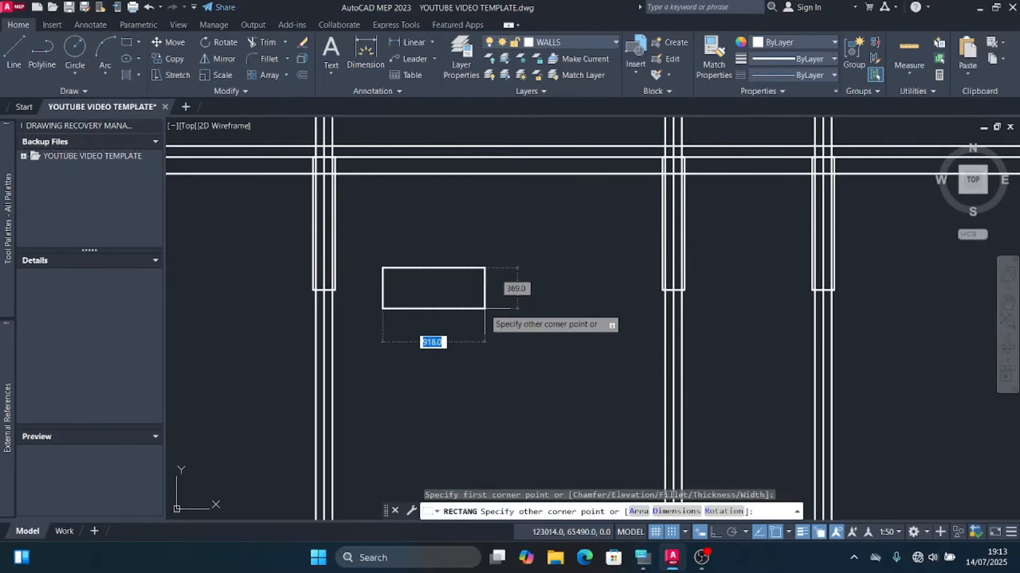
type("600")
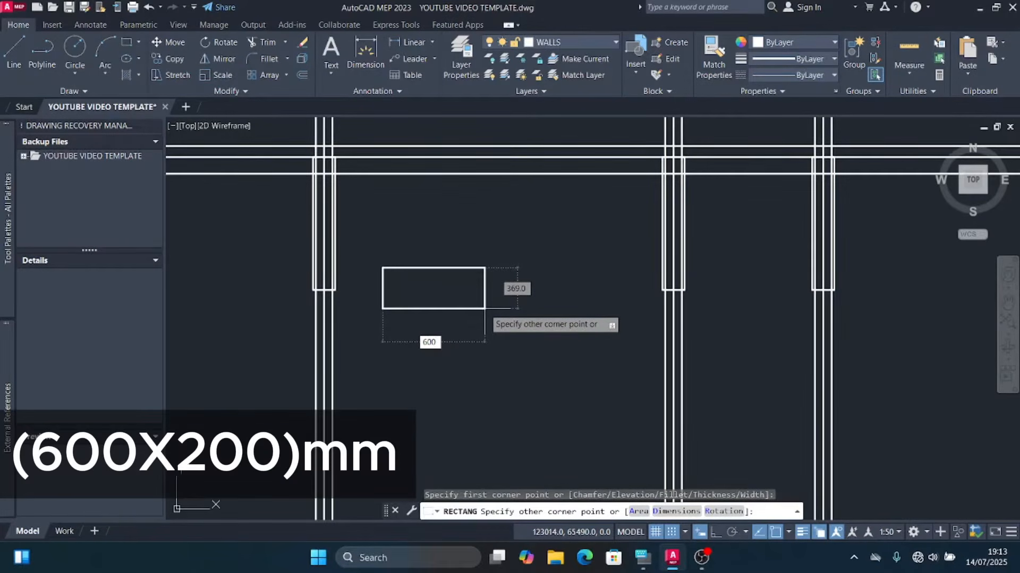
key("Tab")
type("20")
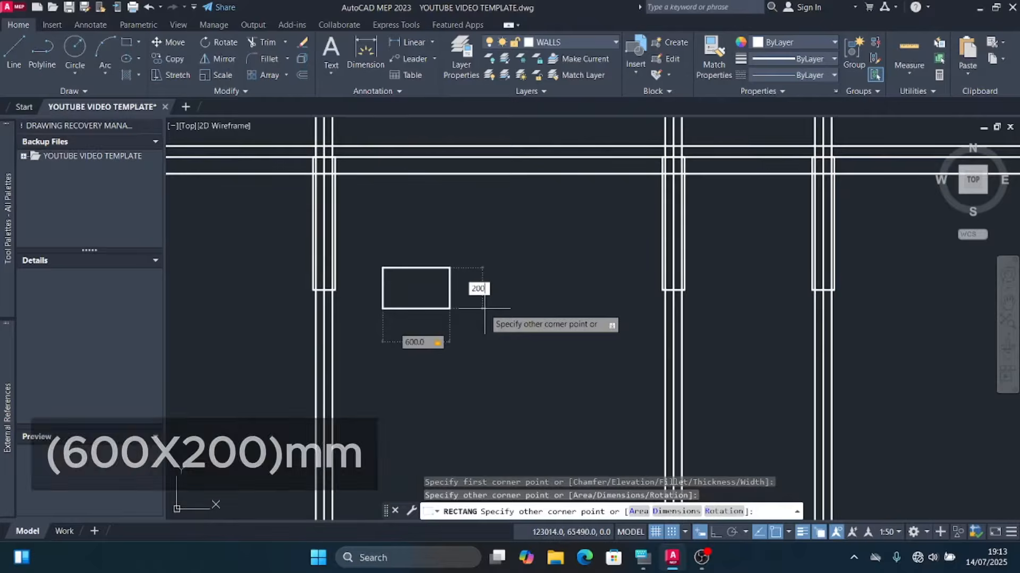
type("0")
key("Return")
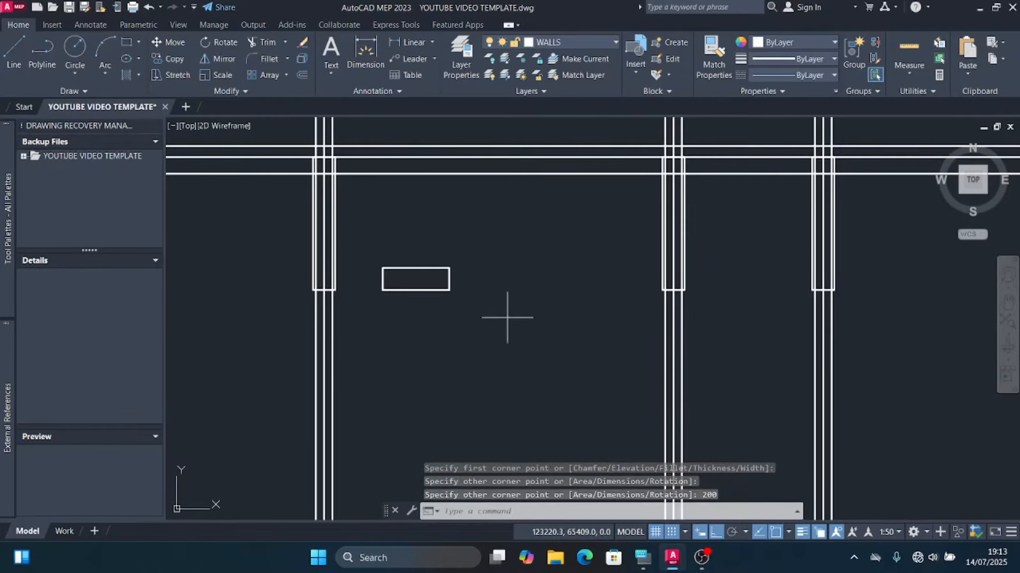
Step: Move the 600 x 200 mm rectangle by its top midpoint to the bottom midpoint of the first wall's foundation rectangle
left_click(507, 317)
left_click(448, 244)
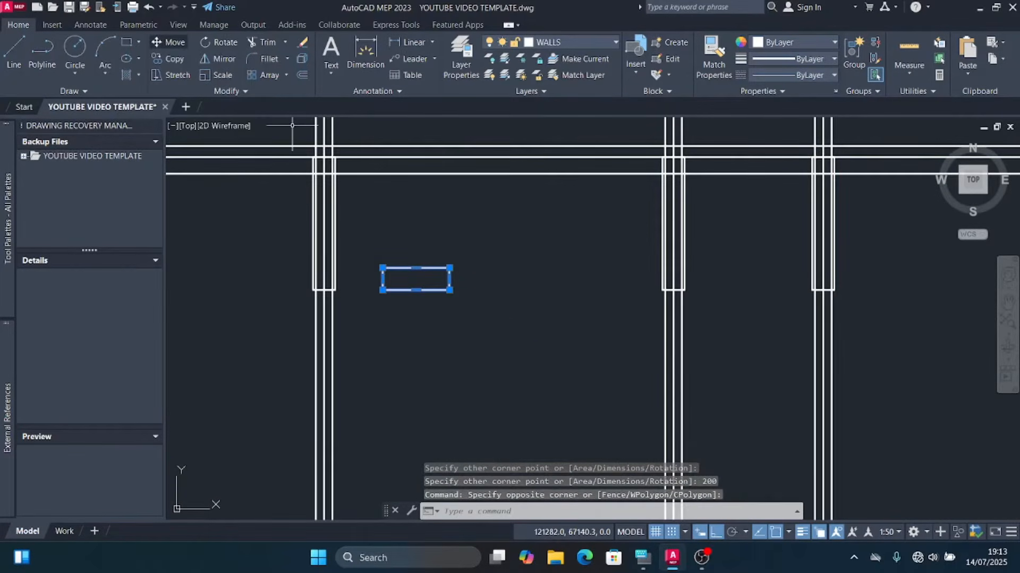
left_click(169, 42)
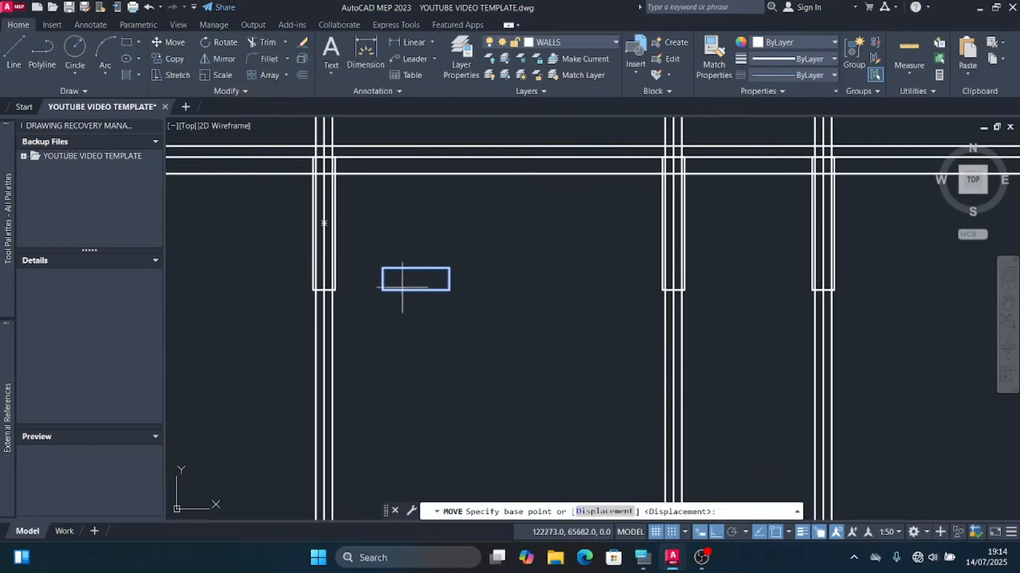
left_click(416, 278)
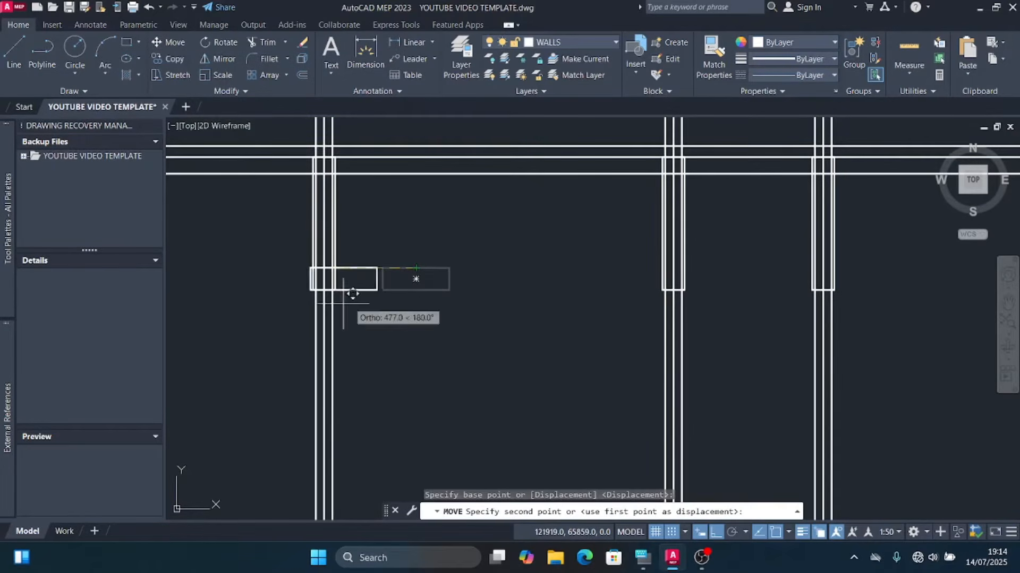
scroll(319, 277, "up", 2)
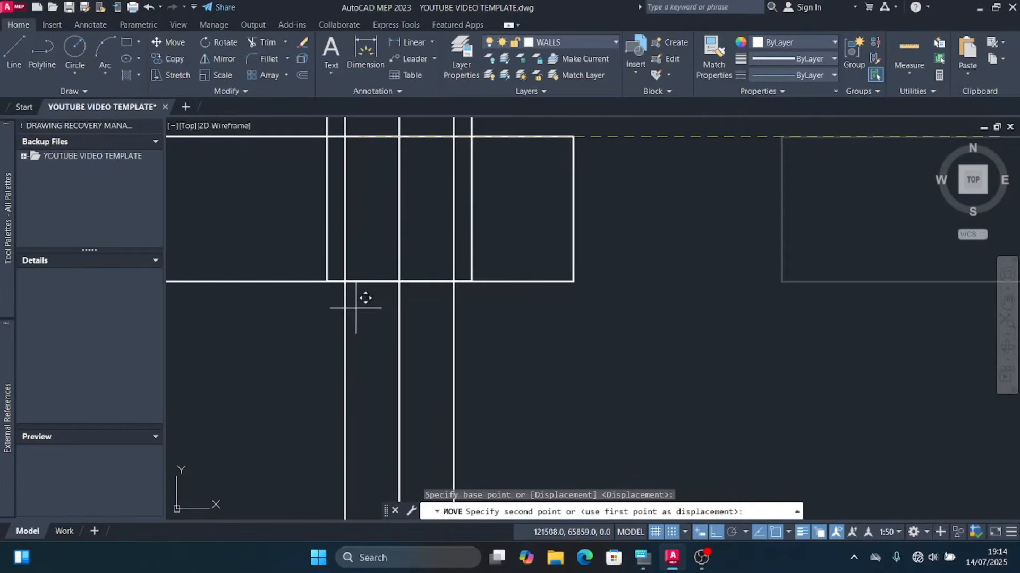
left_click(405, 279)
scroll(413, 334, "down", 3)
Step: Copy the footing rectangle from its top midpoint to the bottom midpoint of the second wall's foundation rectangle
left_click(413, 334)
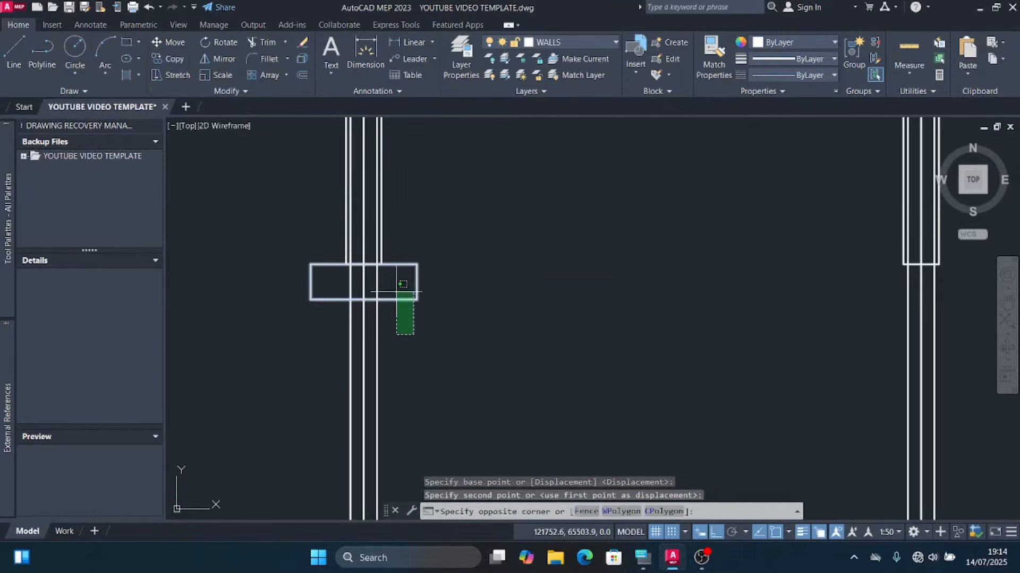
left_click(393, 287)
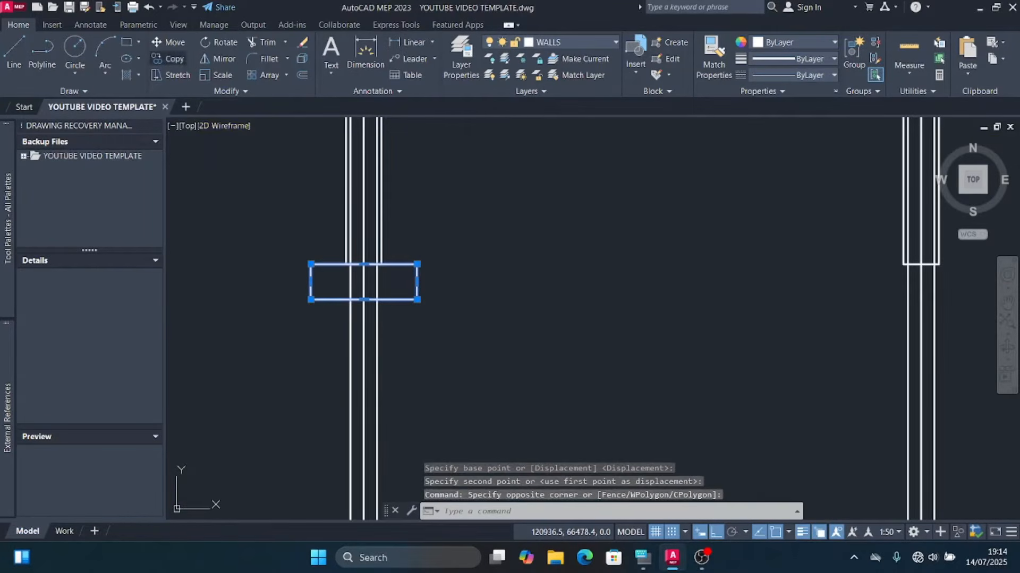
left_click(174, 58)
scroll(353, 266, "up", 4)
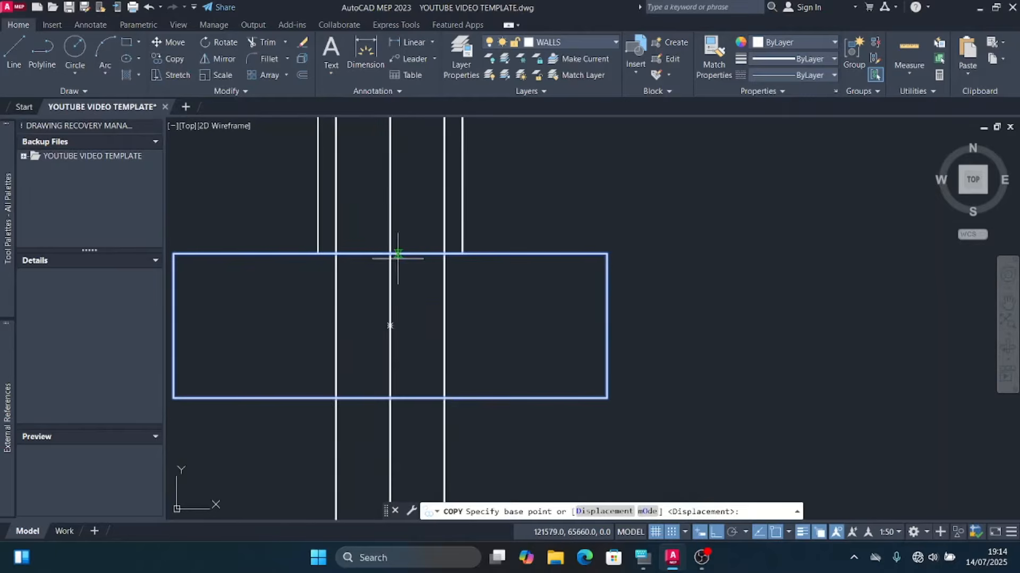
left_click(389, 253)
scroll(300, 259, "down", 5)
scroll(319, 264, "down", 5)
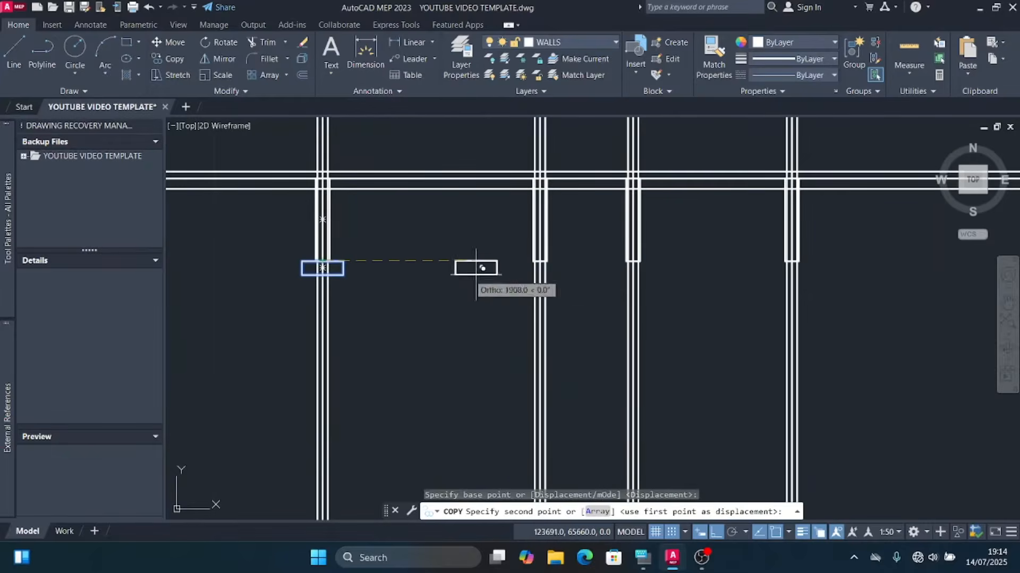
scroll(545, 260, "up", 4)
scroll(548, 261, "up", 6)
left_click(462, 261)
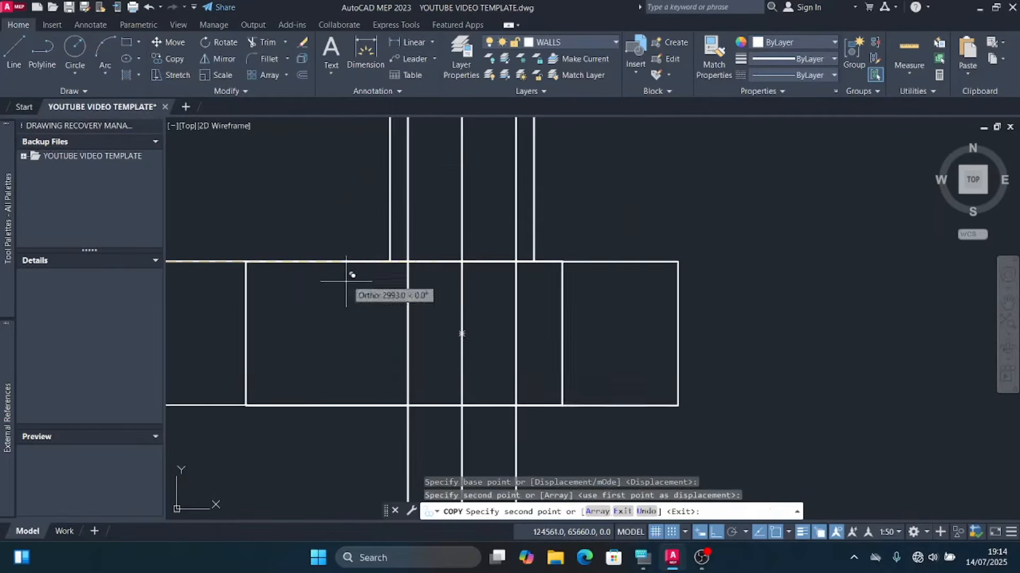
Step: Place footing copies under the third and fourth foundation rectangles at their bottom midpoints and end the Copy command
scroll(346, 279, "down", 8)
scroll(521, 280, "up", 6)
scroll(518, 285, "up", 2)
left_click(462, 254)
scroll(610, 287, "down", 8)
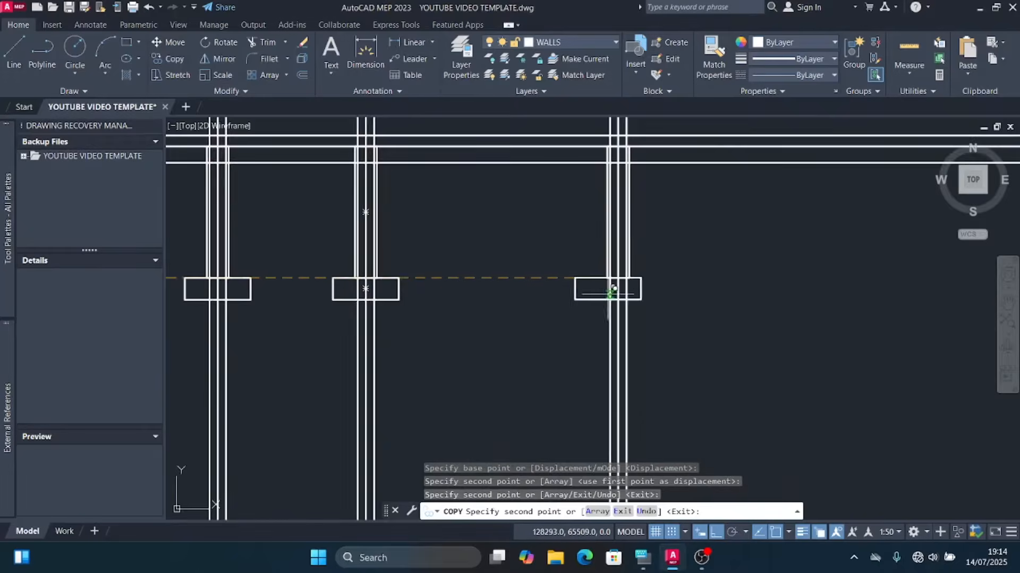
scroll(632, 255, "up", 8)
left_click(632, 255)
scroll(478, 308, "down", 8)
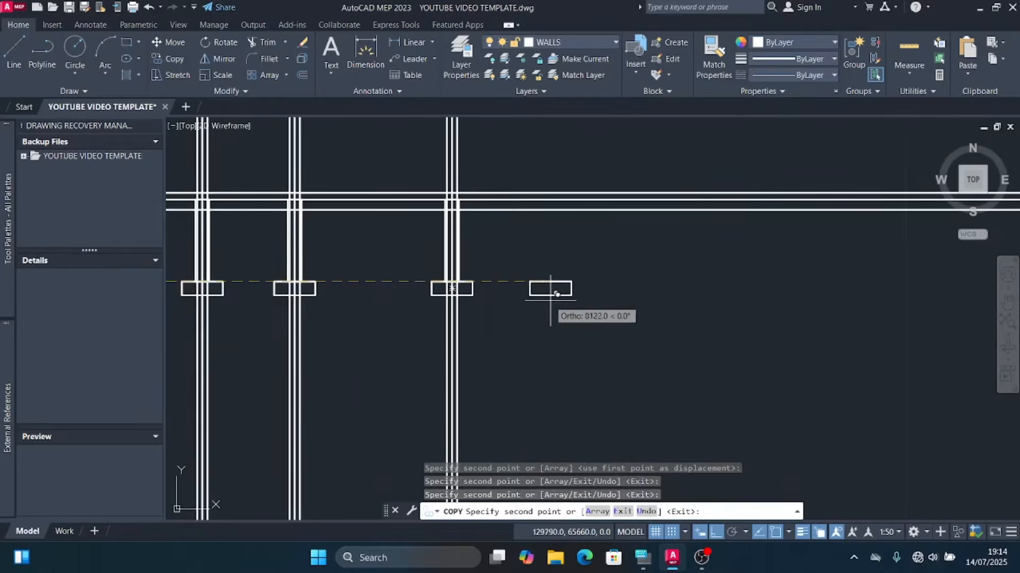
scroll(550, 297, "up", 2)
key("Escape")
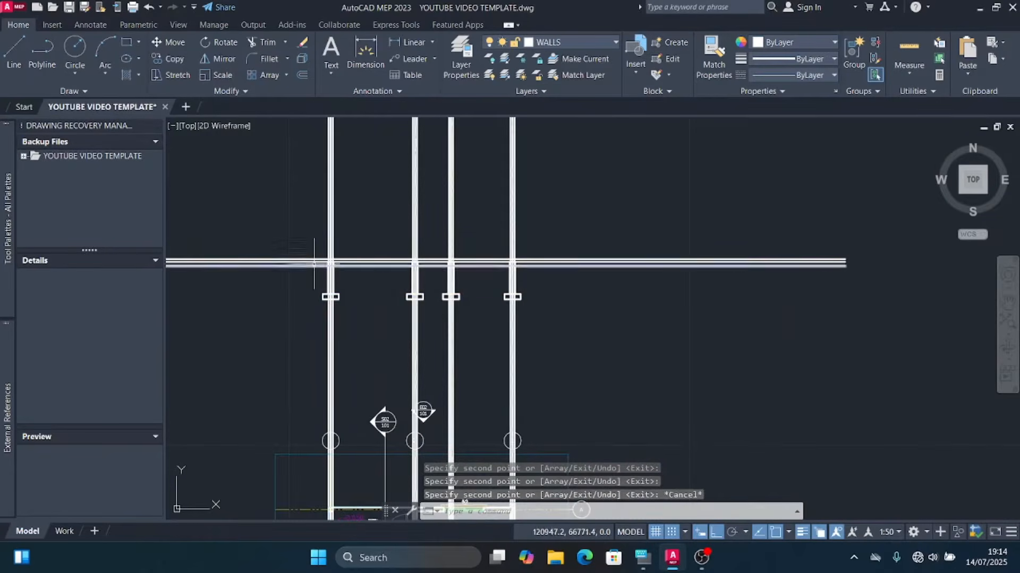
Step: Start Trim with the four 200 x 1200 mm foundation rectangles selected as cutting edges
scroll(350, 287, "up", 7)
scroll(394, 268, "up", 4)
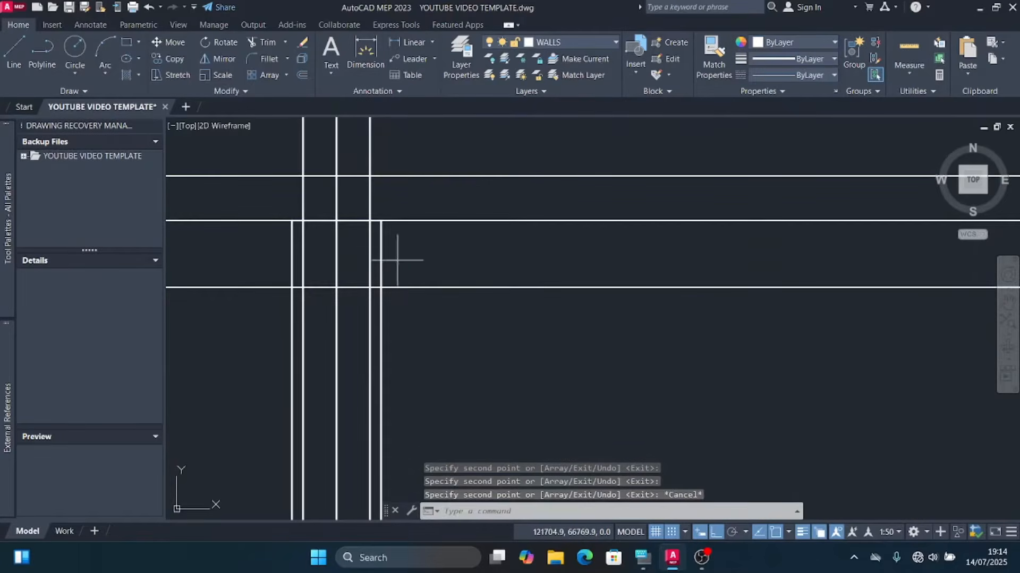
left_click(397, 260)
left_click(377, 236)
scroll(384, 292, "down", 6)
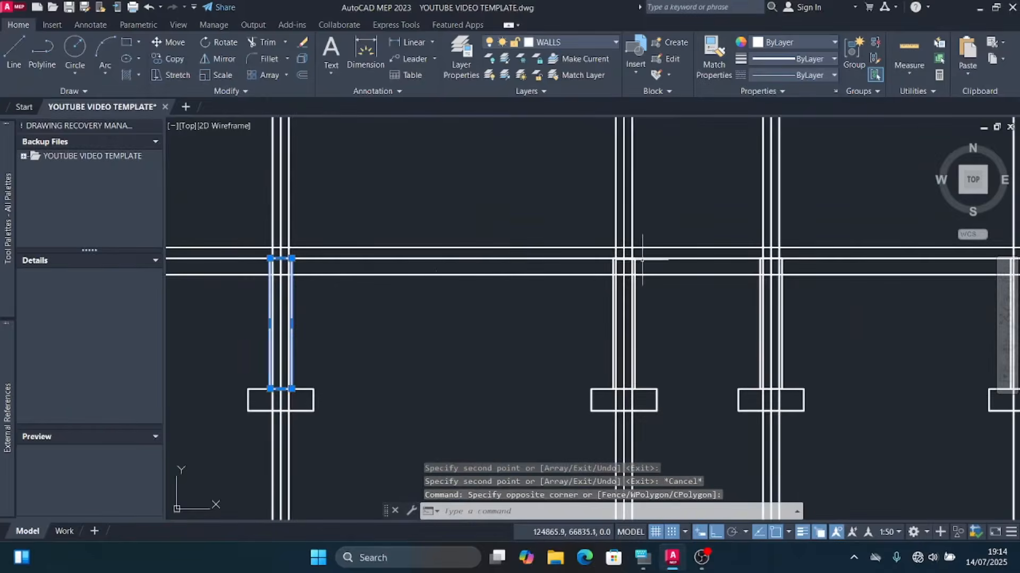
scroll(643, 260, "up", 6)
left_click(632, 291)
left_click(593, 264)
scroll(597, 282, "down", 8)
middle_click_drag(646, 295, 401, 308)
scroll(443, 300, "up", 8)
left_click(492, 298)
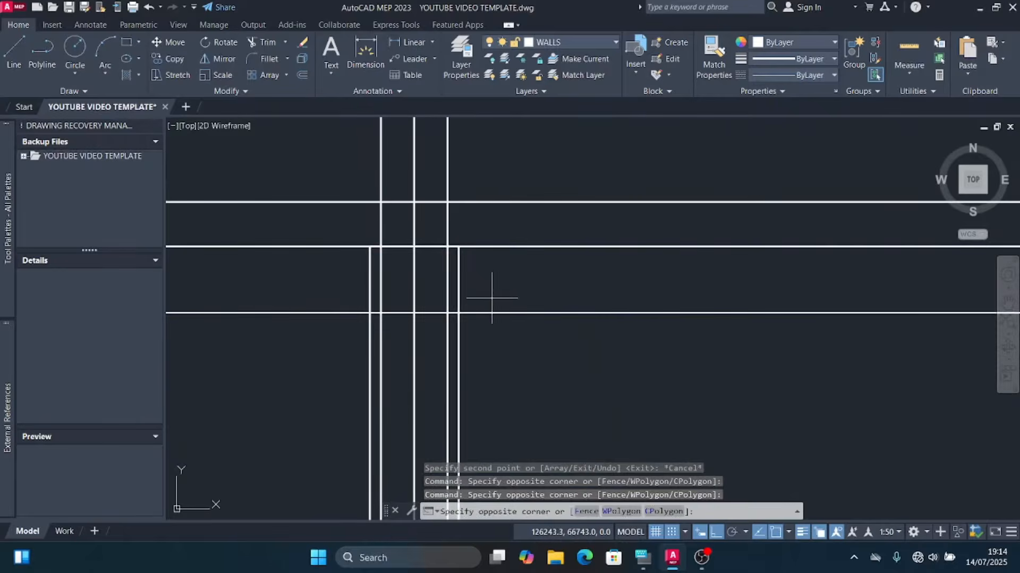
left_click(453, 282)
scroll(334, 280, "down", 6)
scroll(612, 280, "up", 8)
left_click(614, 285)
left_click(593, 285)
scroll(459, 253, "down", 2)
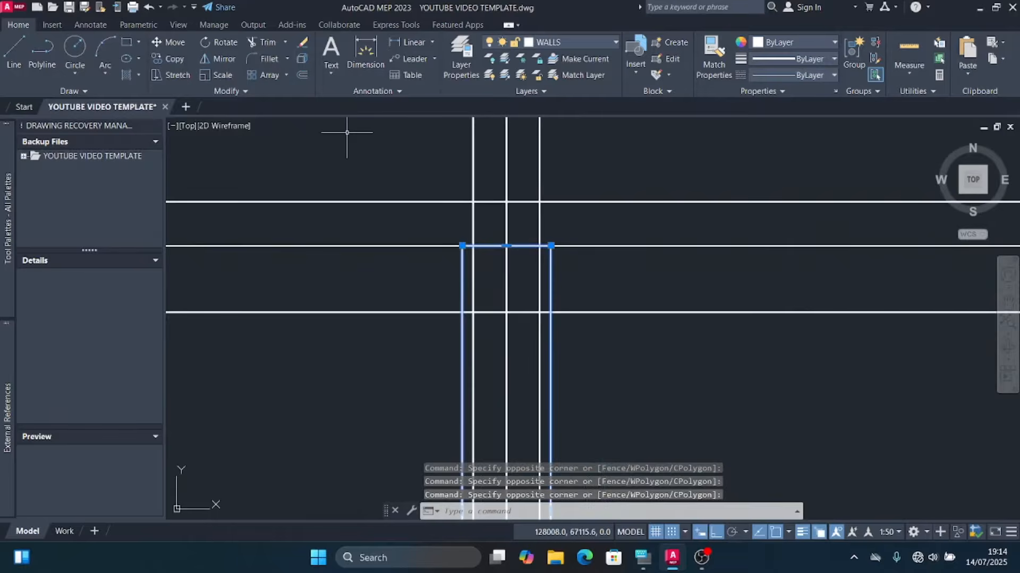
left_click(267, 43)
Step: Trim the fourth wall's two outer lines inside its foundation rectangle and below it, keeping the centreline
scroll(489, 282, "up", 2)
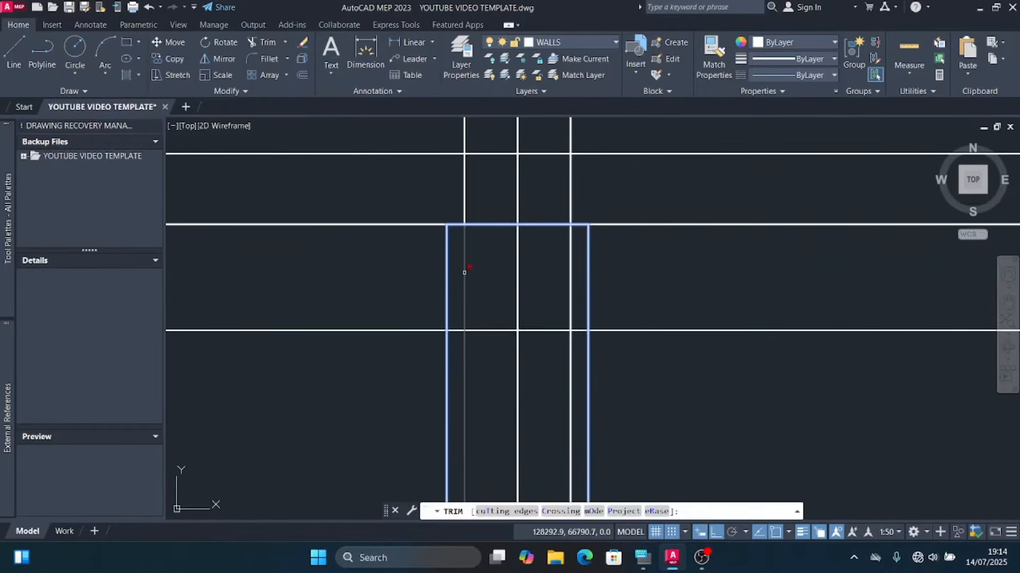
left_click(464, 271)
left_click(570, 274)
scroll(569, 274, "down", 6)
scroll(571, 371, "up", 5)
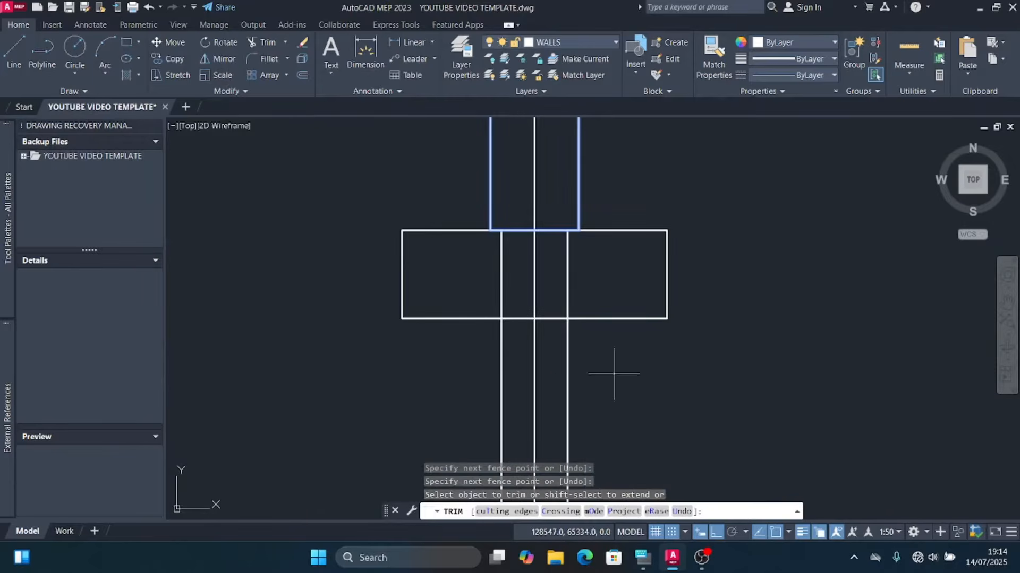
left_click(524, 357)
left_click(498, 359)
key("Return")
scroll(631, 327, "down", 7)
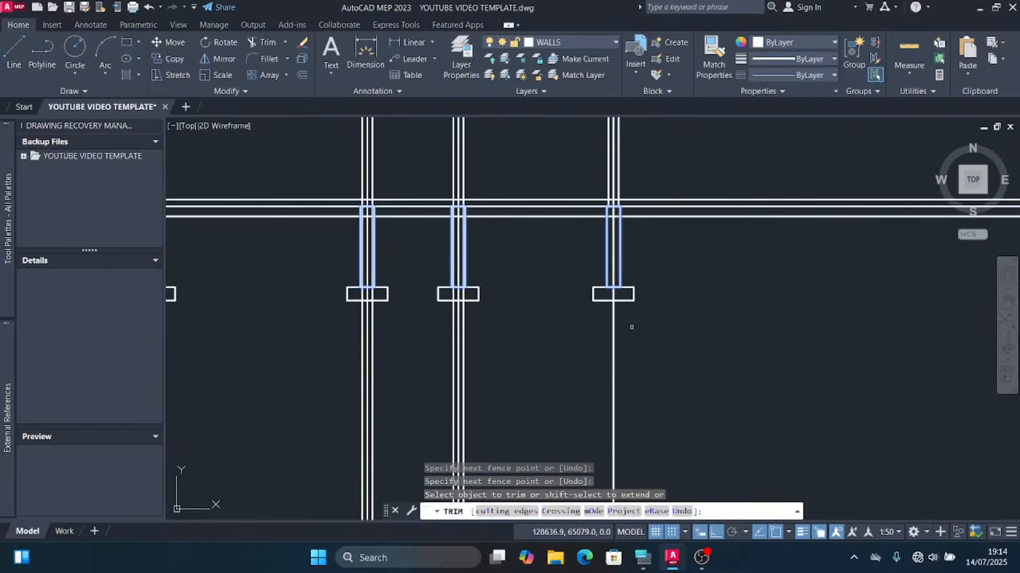
Step: Trim the third wall's two outer lines below and inside its foundation rectangle, keeping the centreline
scroll(444, 329, "up", 8)
left_click(475, 303)
left_click(519, 290)
left_click(583, 296)
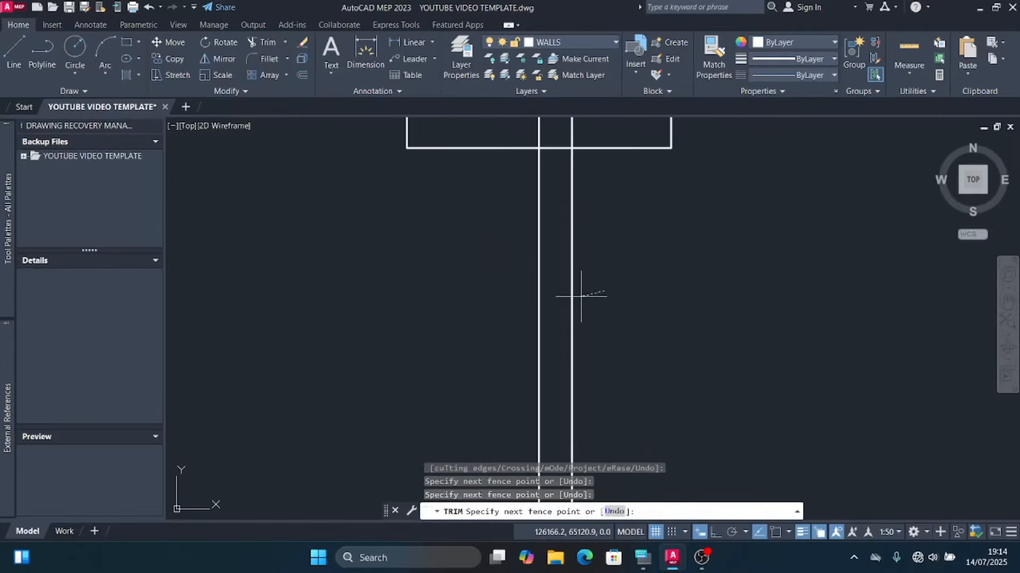
left_click(556, 297)
scroll(477, 354, "down", 8)
scroll(490, 269, "up", 7)
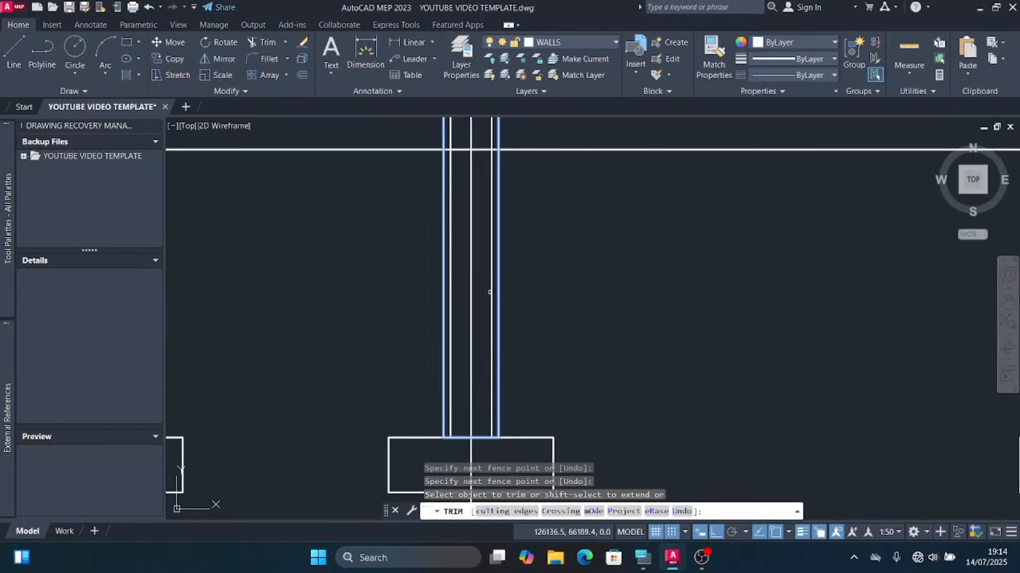
left_click(490, 292)
scroll(456, 281, "down", 7)
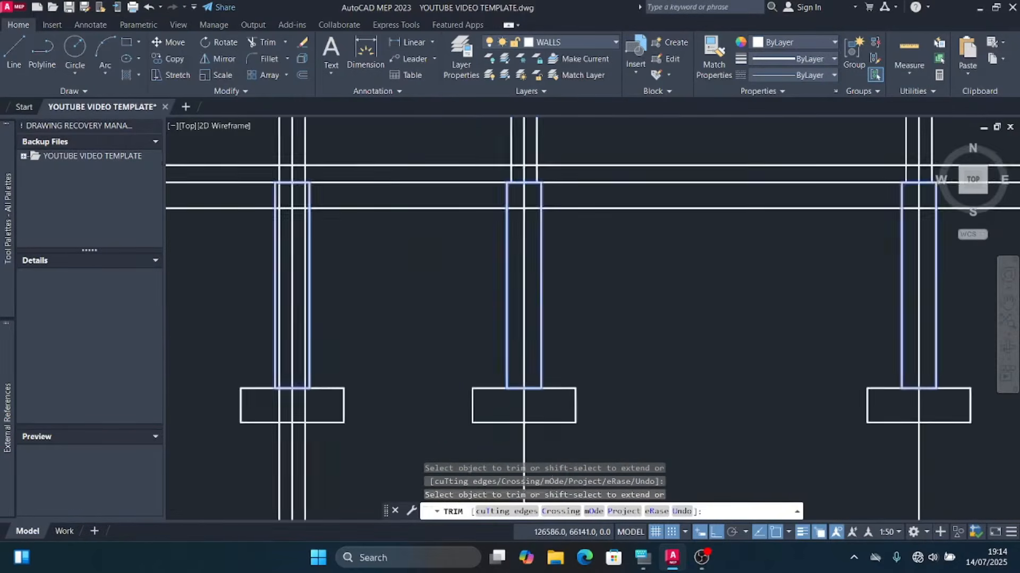
Step: Trim the second wall's two outer lines inside and below its foundation rectangle, keeping the centreline
scroll(562, 282, "up", 7)
left_click(562, 282)
left_click(497, 280)
scroll(498, 276, "down", 7)
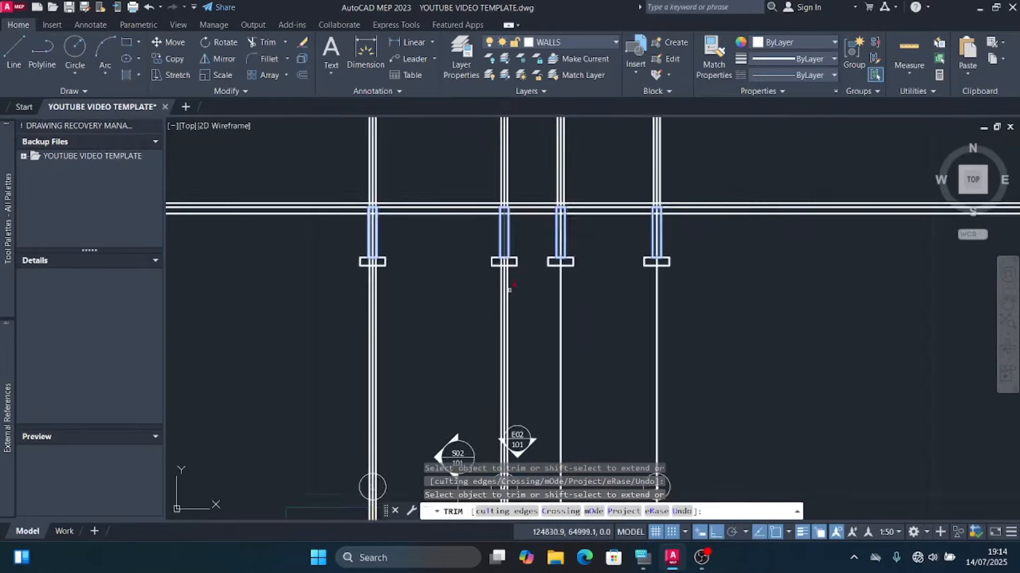
scroll(512, 289, "up", 7)
left_click_drag(422, 258, 431, 258)
left_click(468, 262)
scroll(468, 261, "down", 7)
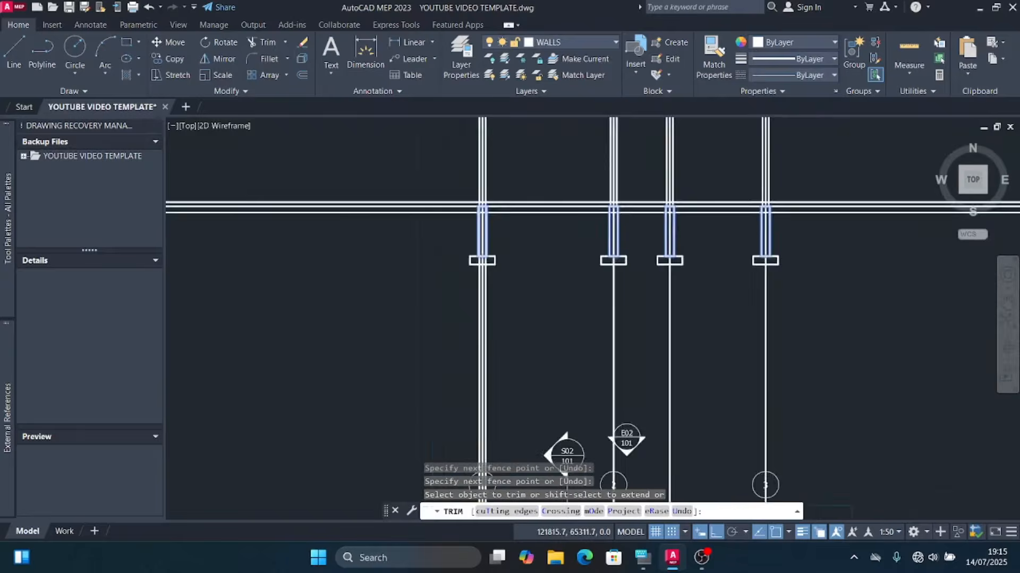
Step: Trim the first wall's two outer lines below and inside its foundation rectangle, keeping the centreline
scroll(444, 306, "up", 7)
left_click(472, 306)
scroll(510, 303, "down", 5)
scroll(488, 232, "up", 10)
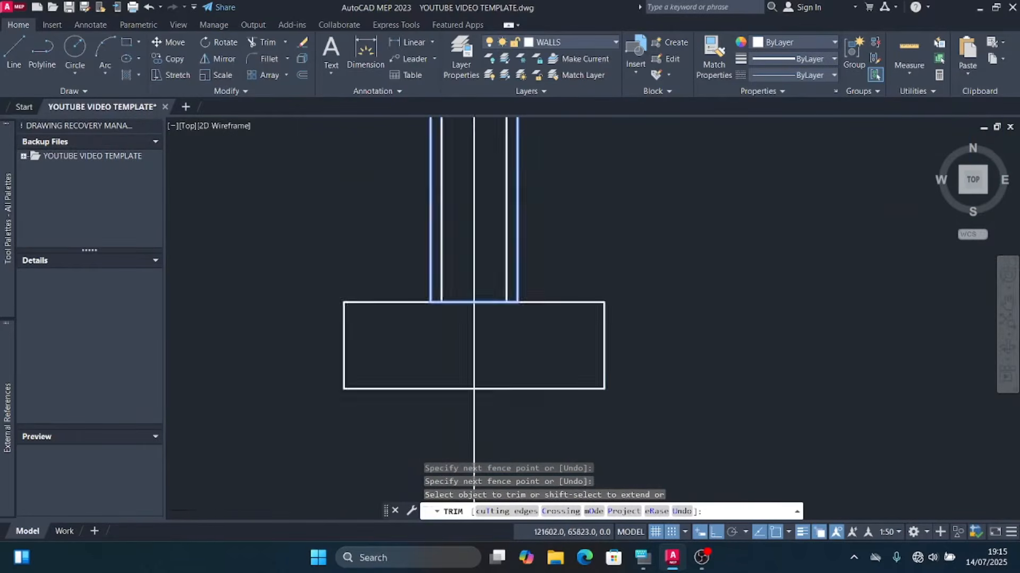
left_click(532, 265)
left_click_drag(405, 255, 352, 232)
scroll(387, 296, "down", 11)
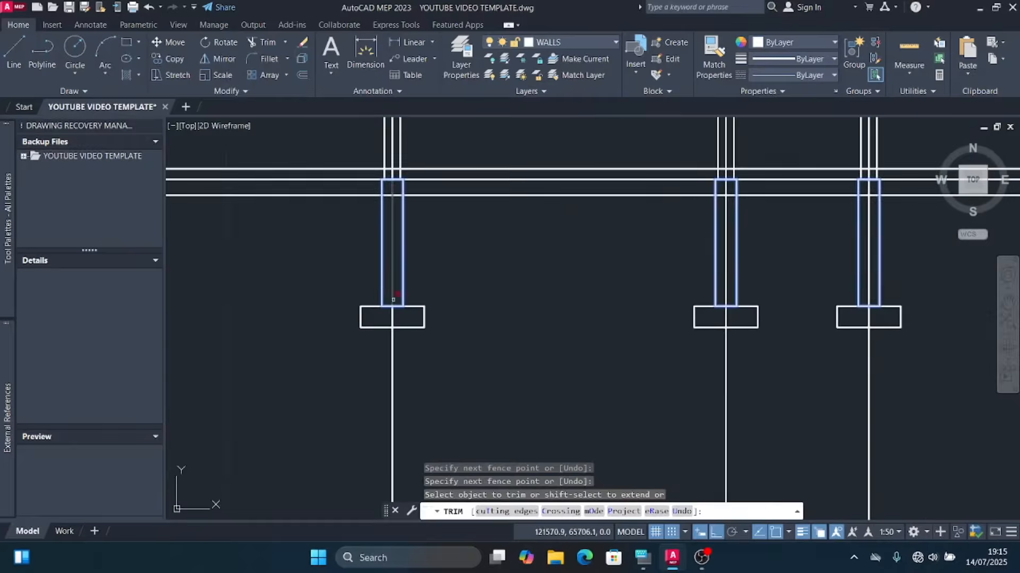
scroll(391, 199, "up", 6)
left_click(420, 312)
Step: Inspect the tops of the remaining foundation rectangles for leftover wall lines
scroll(420, 312, "down", 6)
scroll(501, 263, "up", 6)
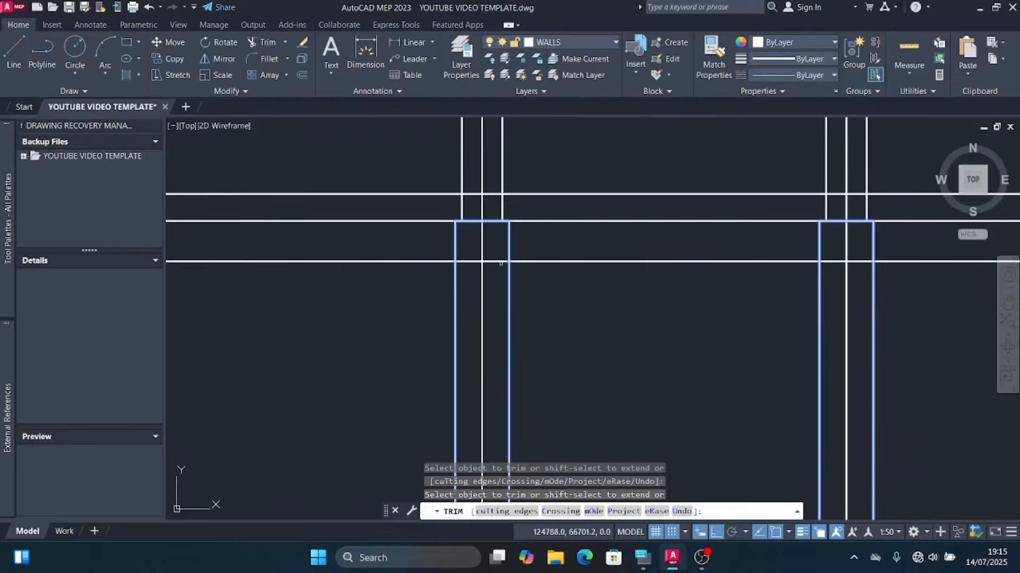
scroll(390, 292, "down", 6)
scroll(454, 289, "up", 6)
scroll(394, 288, "down", 6)
scroll(494, 318, "up", 6)
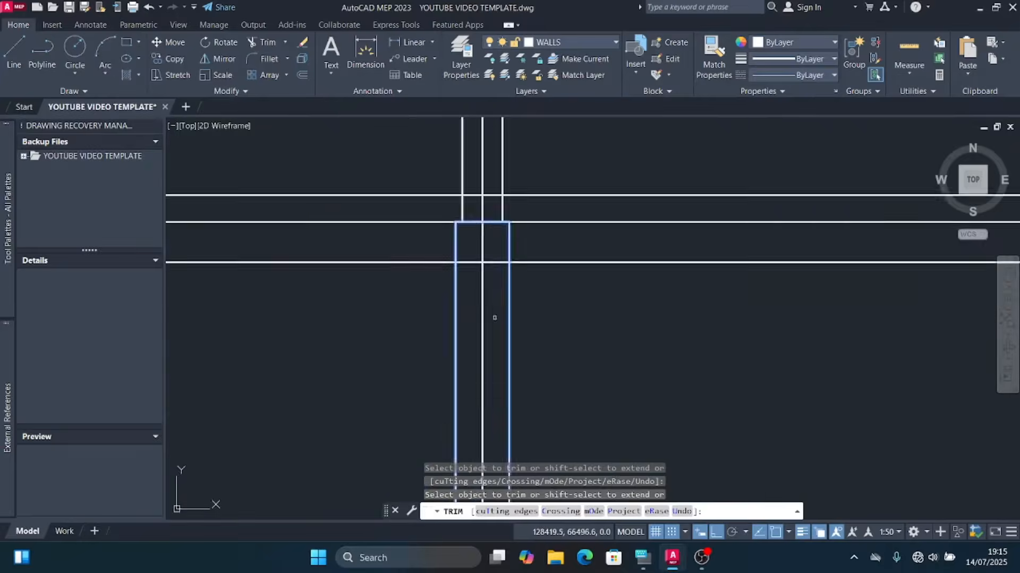
Step: Trim the first wall's inner face line between the two floor slab lines, with the walls and slab lines as the selected cutting edges
scroll(495, 263, "down", 5)
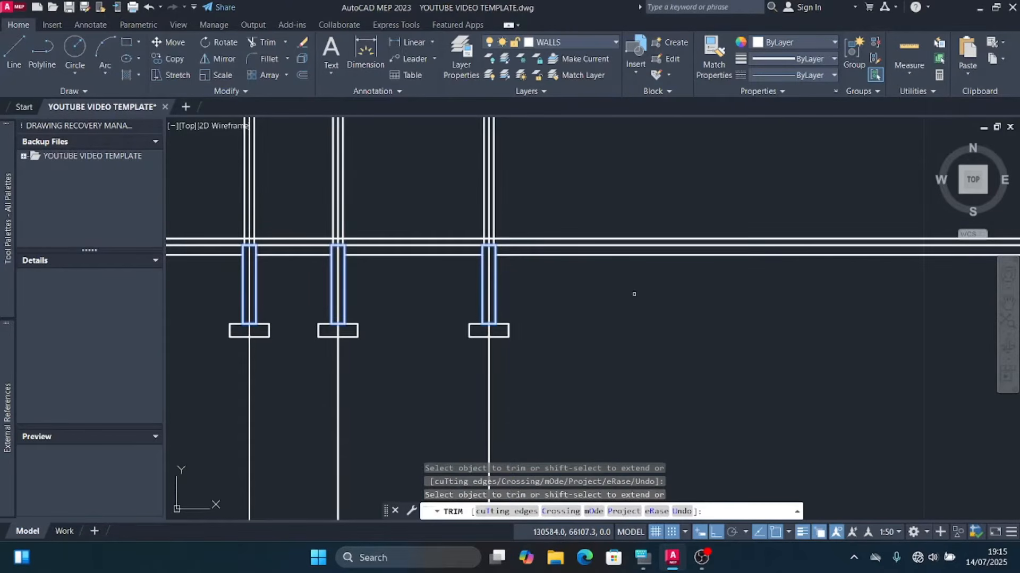
key("Escape")
scroll(500, 387, "down", 5)
scroll(420, 302, "up", 5)
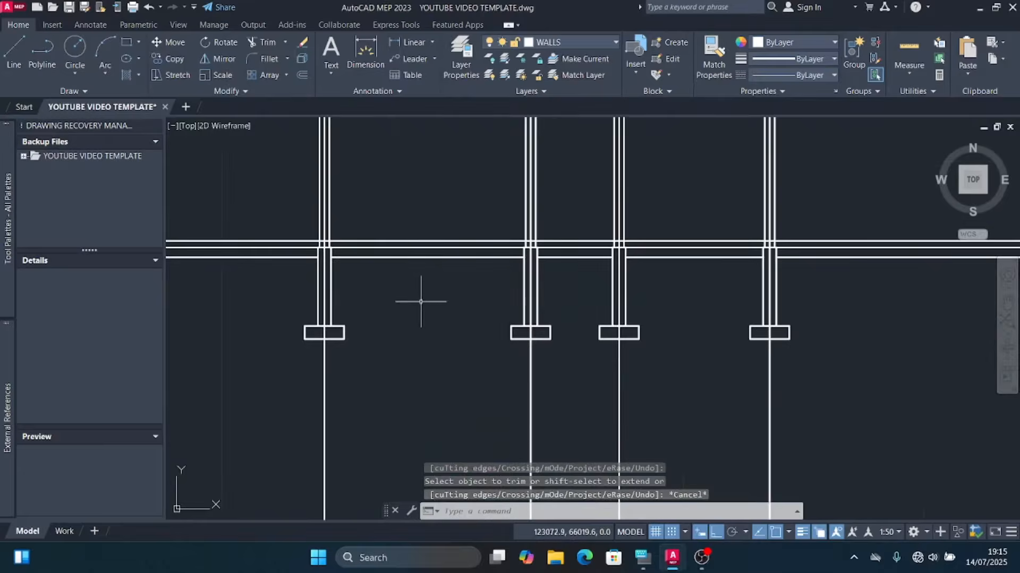
left_click(876, 241)
left_click(308, 283)
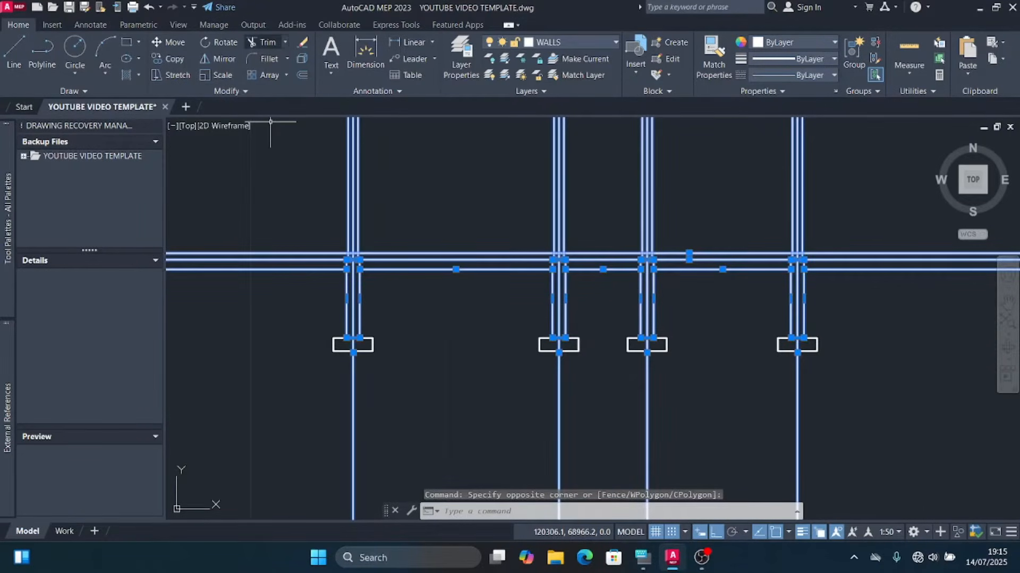
left_click(268, 44)
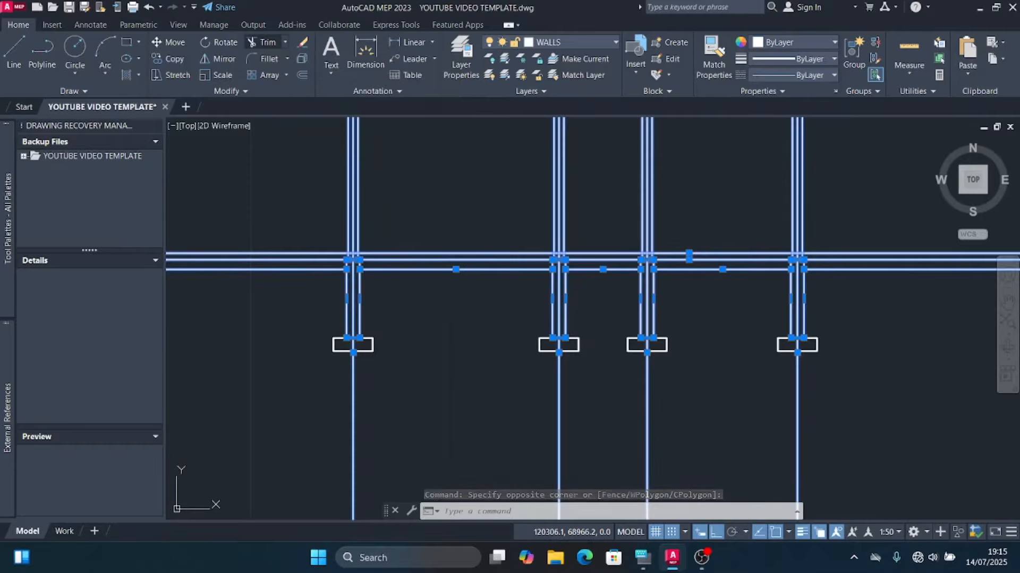
scroll(369, 265, "up", 4)
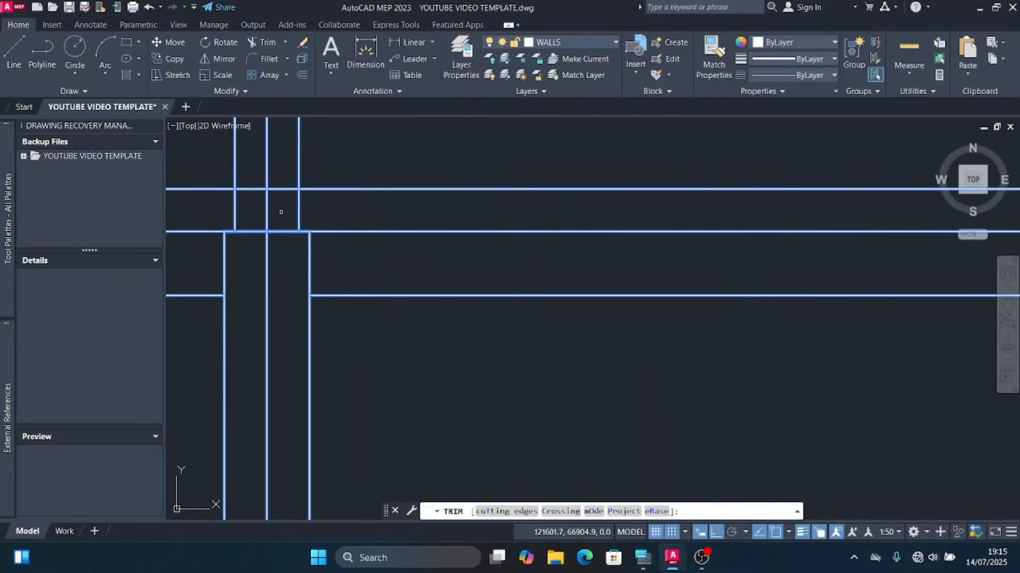
left_click(281, 213)
left_click(341, 200)
scroll(202, 253, "down", 4)
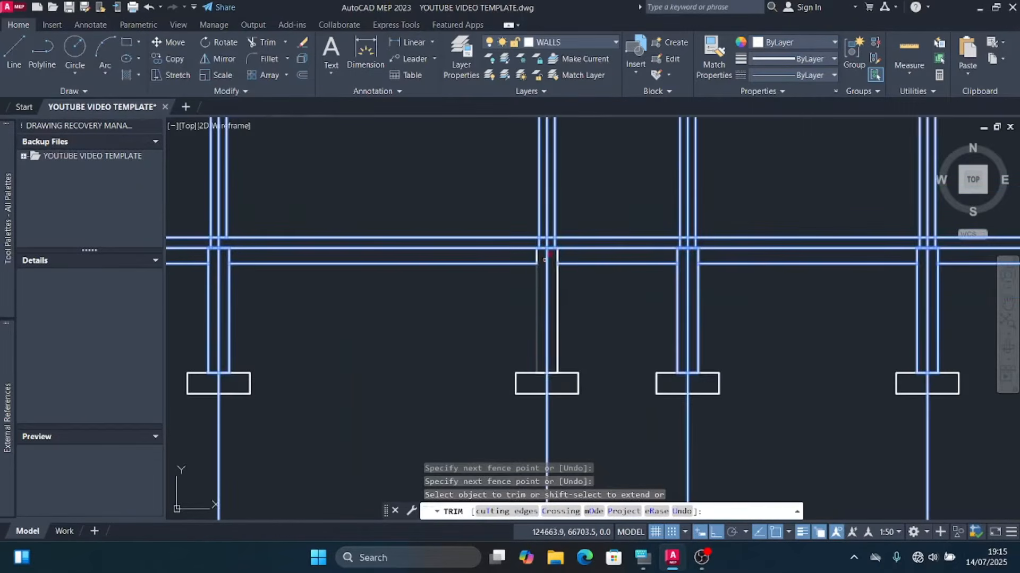
Step: Trim the second wall's two outer lines between the floor slab lines, keeping the centreline
scroll(544, 260, "up", 4)
left_click(531, 195)
left_click(452, 187)
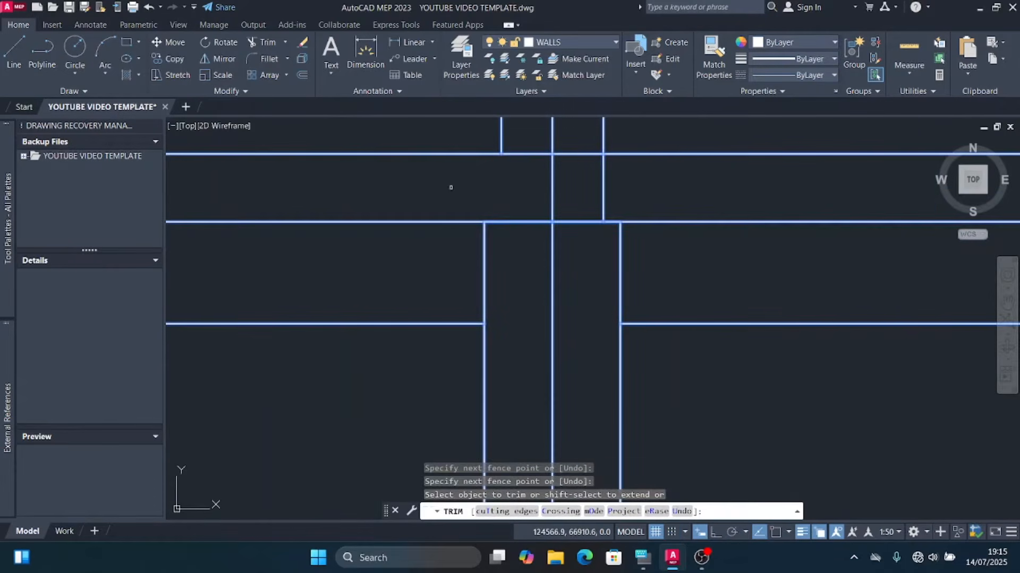
left_click(571, 189)
left_click(637, 187)
scroll(399, 209, "down", 4)
scroll(481, 212, "up", 1)
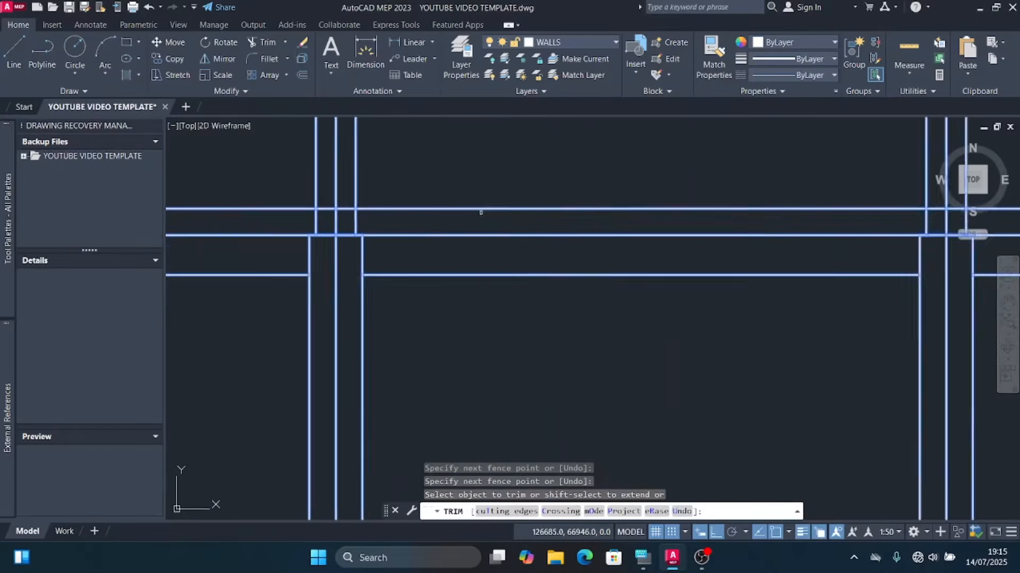
Step: Trim the third wall's two outer lines within the floor slab thickness, keeping the centreline
scroll(459, 214, "up", 2)
left_click(272, 235)
left_click(326, 228)
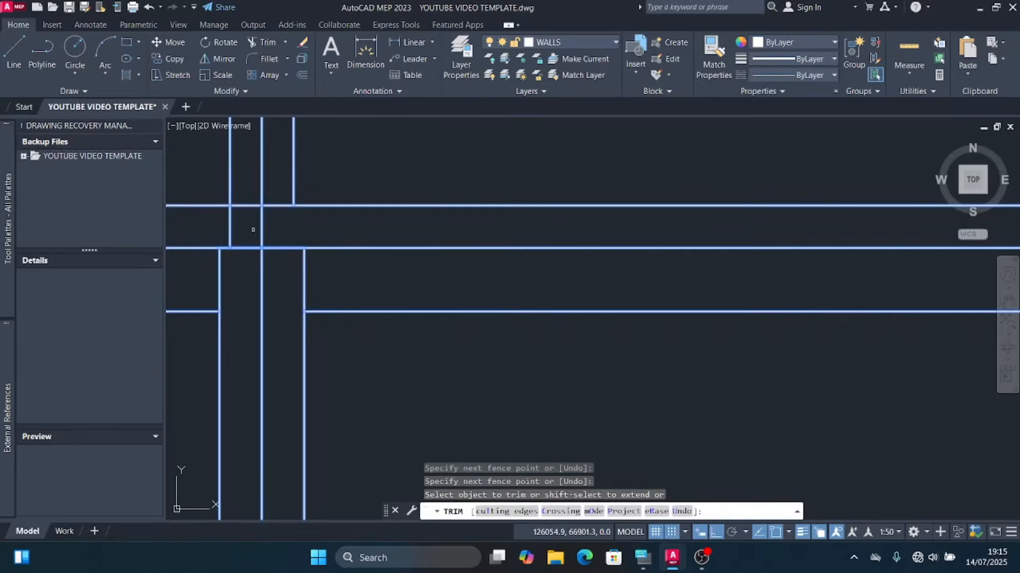
left_click(250, 227)
left_click(220, 218)
scroll(289, 231, "down", 3)
Step: Trim the fourth wall's inner face line between the floor slab lines
scroll(553, 237, "up", 4)
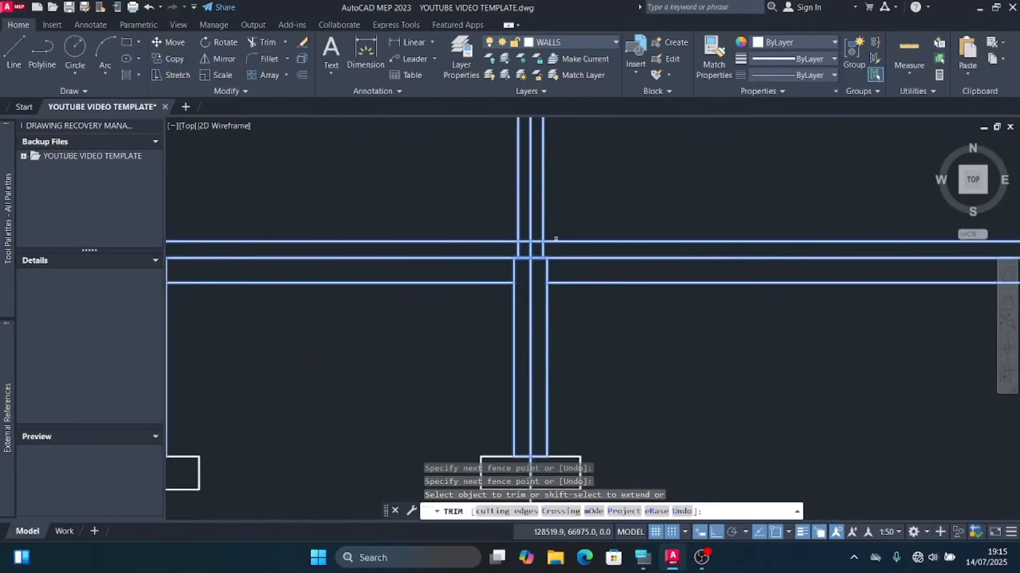
left_click(483, 260)
left_click(457, 260)
key("Return")
Step: Trim both floor slab lines where they extend outside the fourth wall
scroll(575, 239, "down", 3)
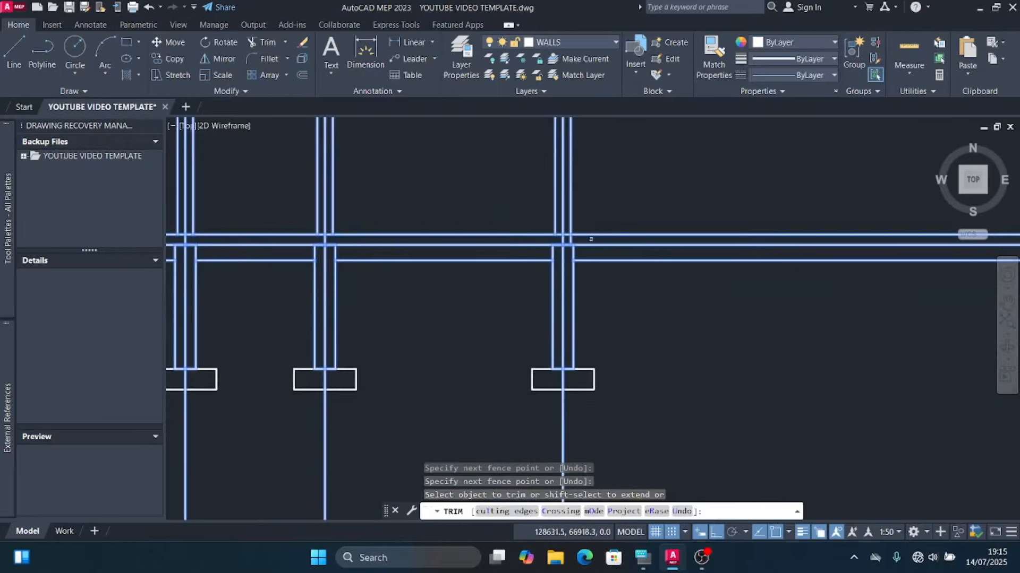
scroll(576, 238, "up", 3)
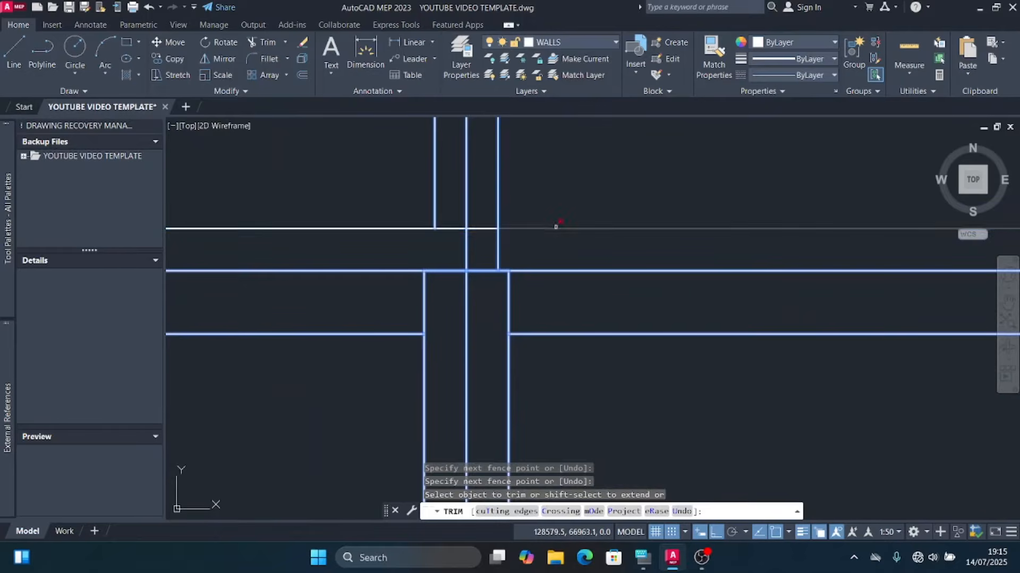
left_click(541, 228)
scroll(555, 255, "down", 2)
scroll(570, 265, "up", 3)
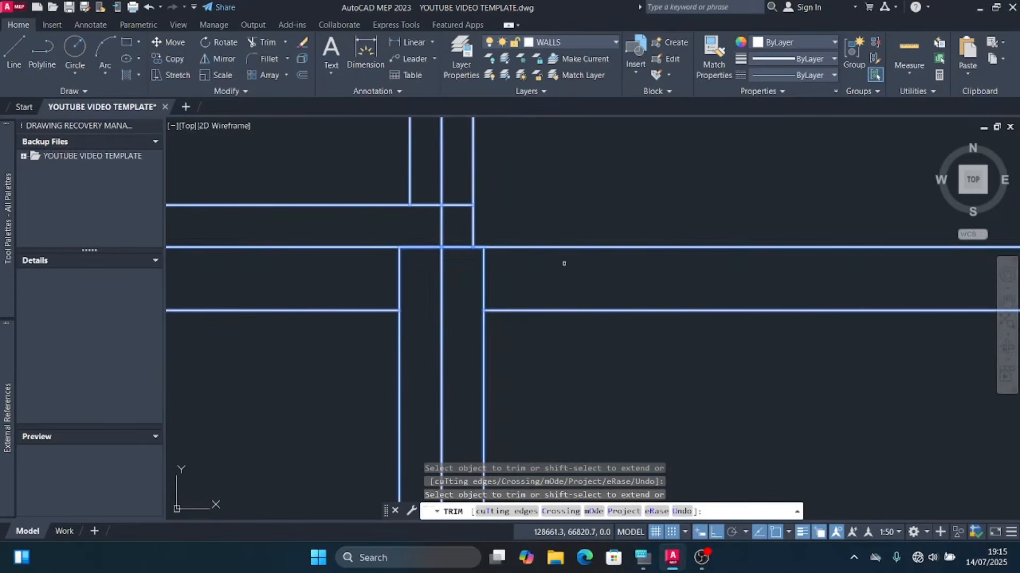
left_click(561, 247)
Step: Trim both floor slab lines where they extend outside the first wall, and end the Trim command
scroll(663, 260, "down", 8)
scroll(453, 271, "up", 10)
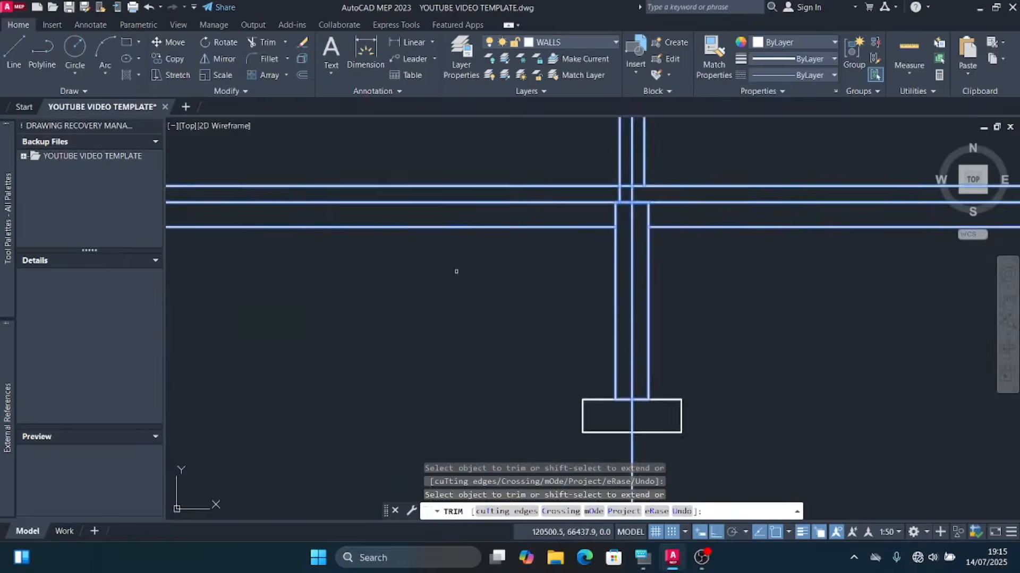
scroll(446, 260, "down", 6)
scroll(517, 214, "up", 4)
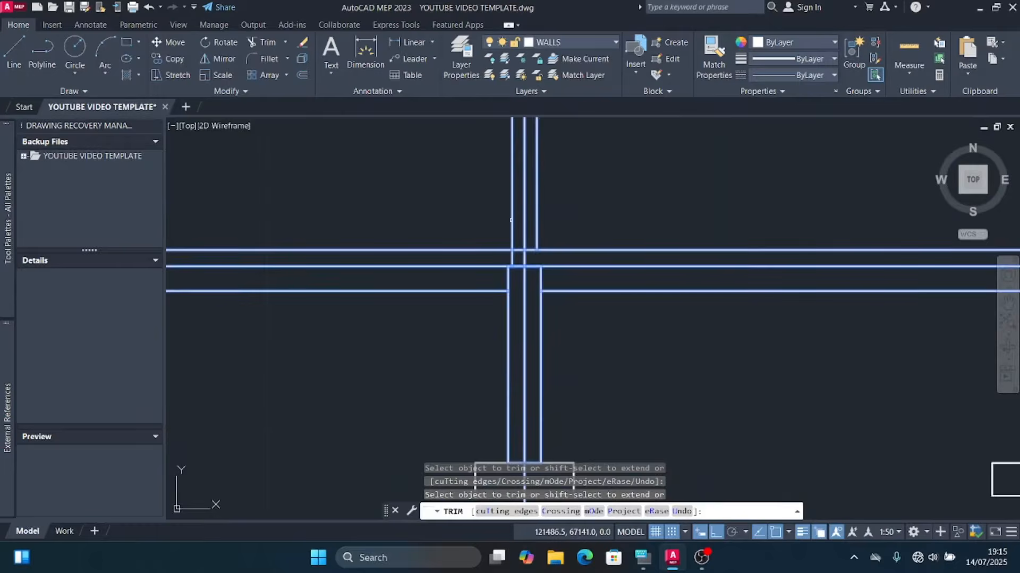
left_click(465, 250)
scroll(276, 266, "down", 3)
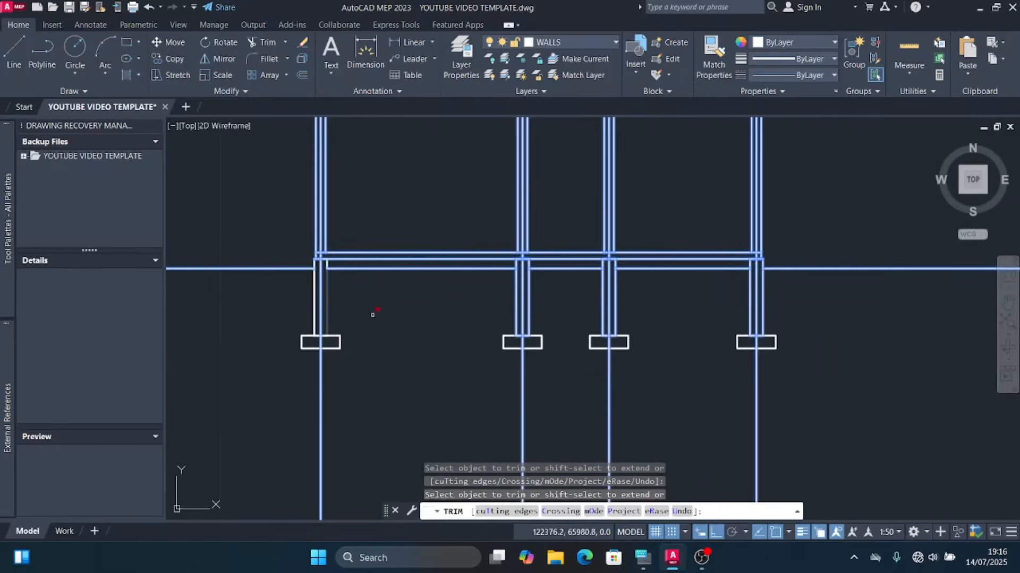
key("Escape")
key("Escape")
Step: Offset the floor slab's top line 3000 mm upward
scroll(483, 292, "up", 5)
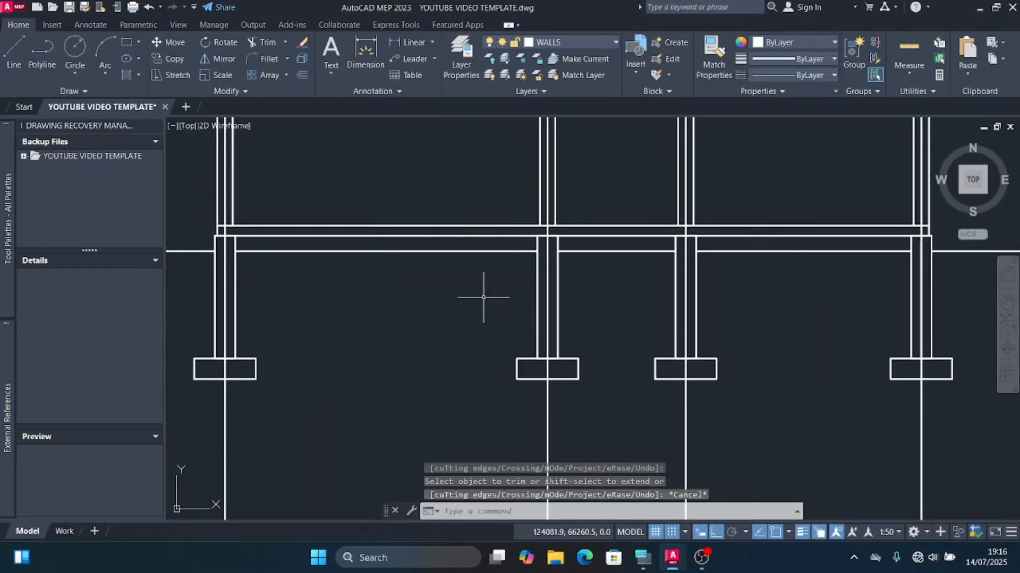
left_click(429, 250)
left_click(410, 232)
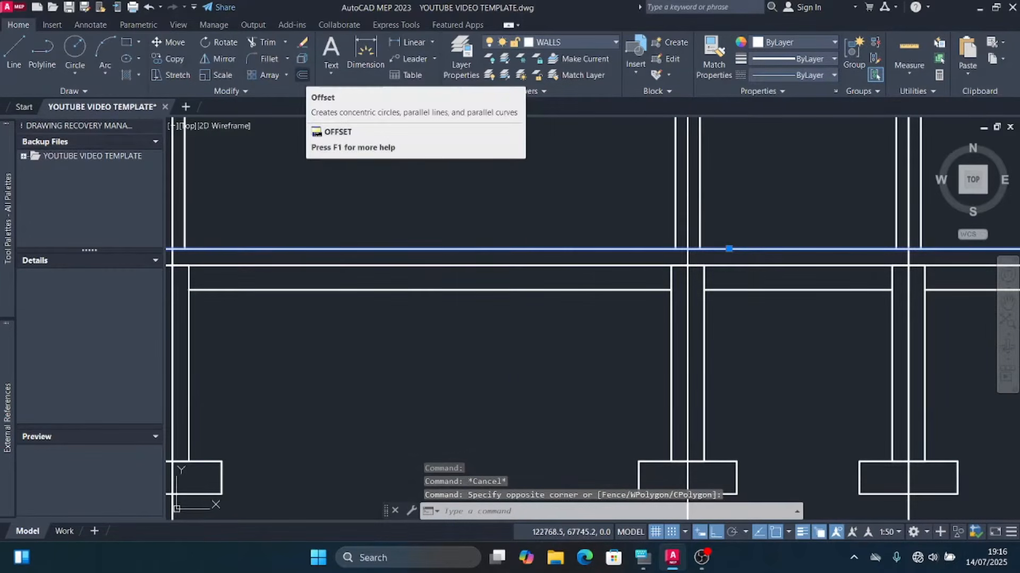
left_click(303, 75)
left_click(429, 249)
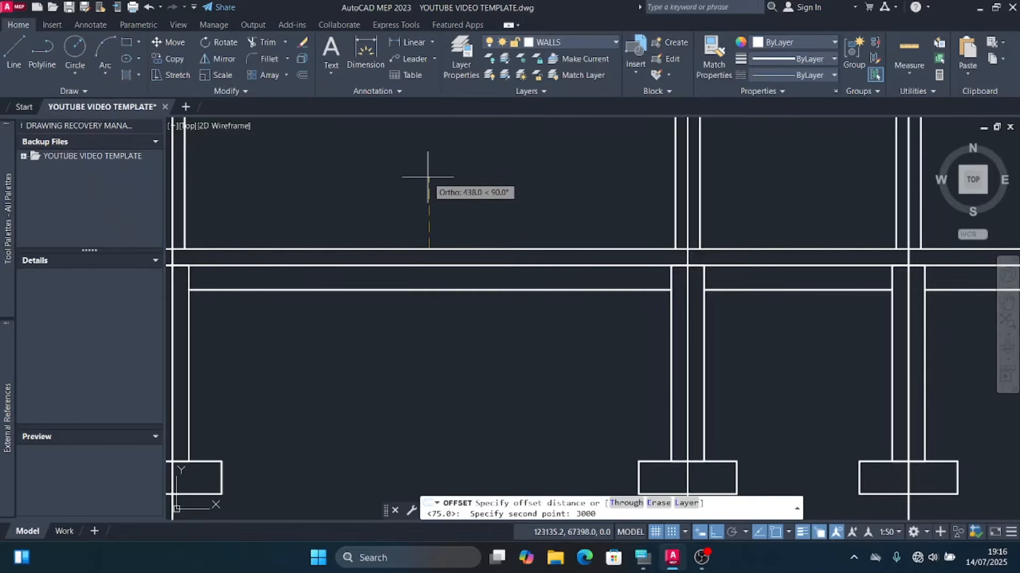
key("Return")
left_click(461, 177)
scroll(454, 345, "down", 3)
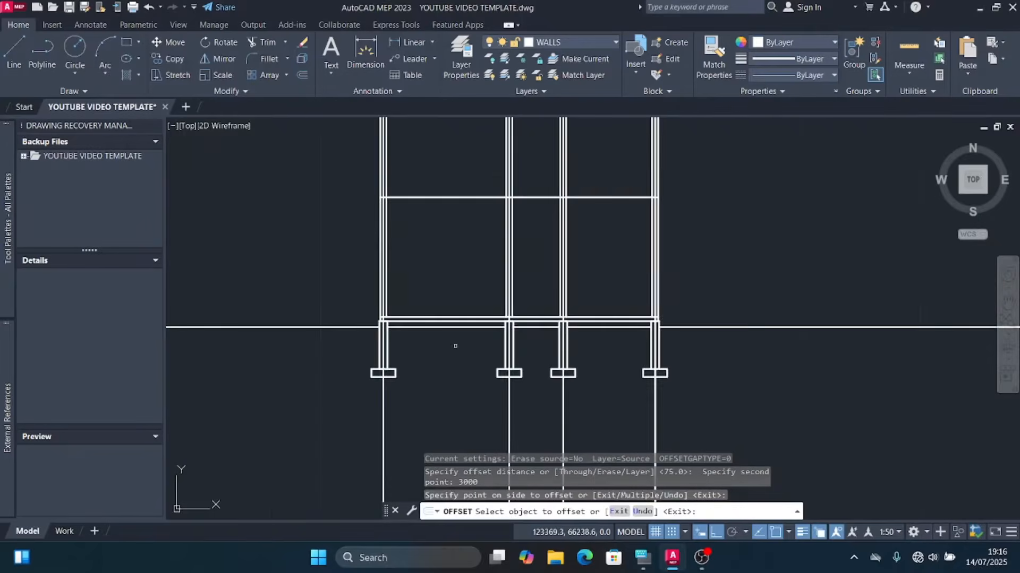
Step: Offset the new upper-level line 100 mm downward to form the upper slab's thickness
scroll(497, 175, "up", 1)
scroll(498, 174, "up", 2)
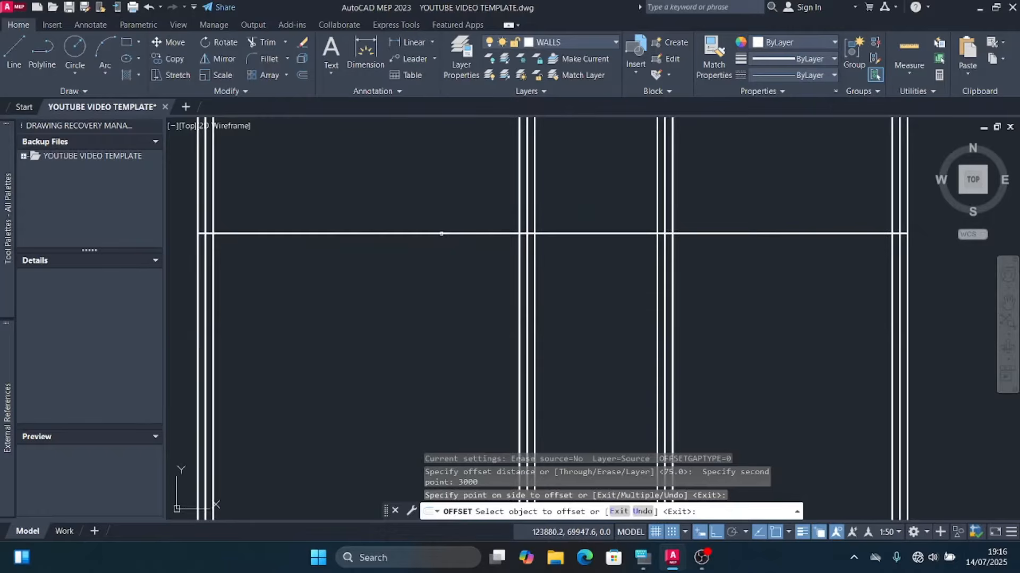
left_click(441, 233)
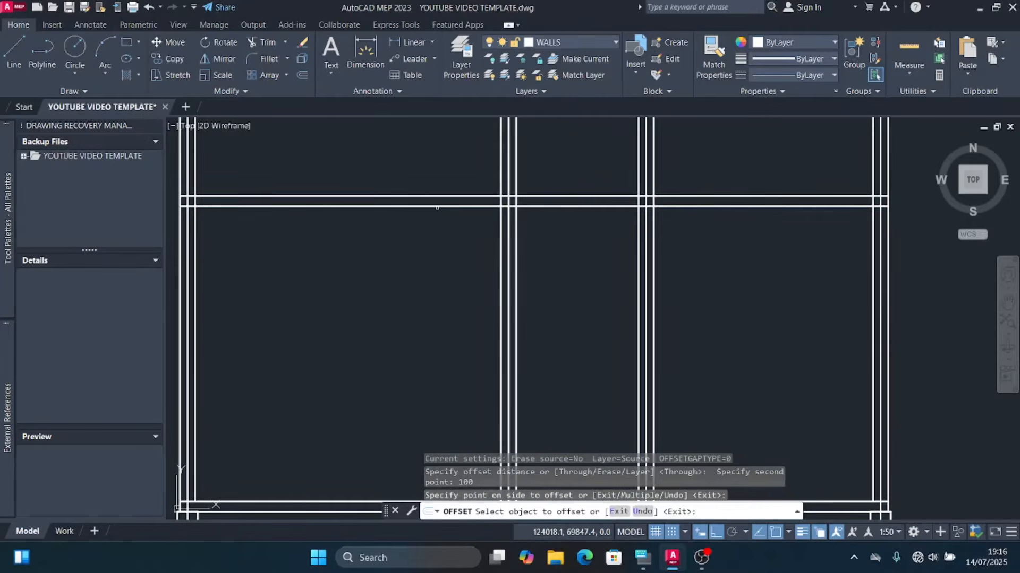
Step: Offset the upper slab's underside line 500 mm downward
left_click(437, 208)
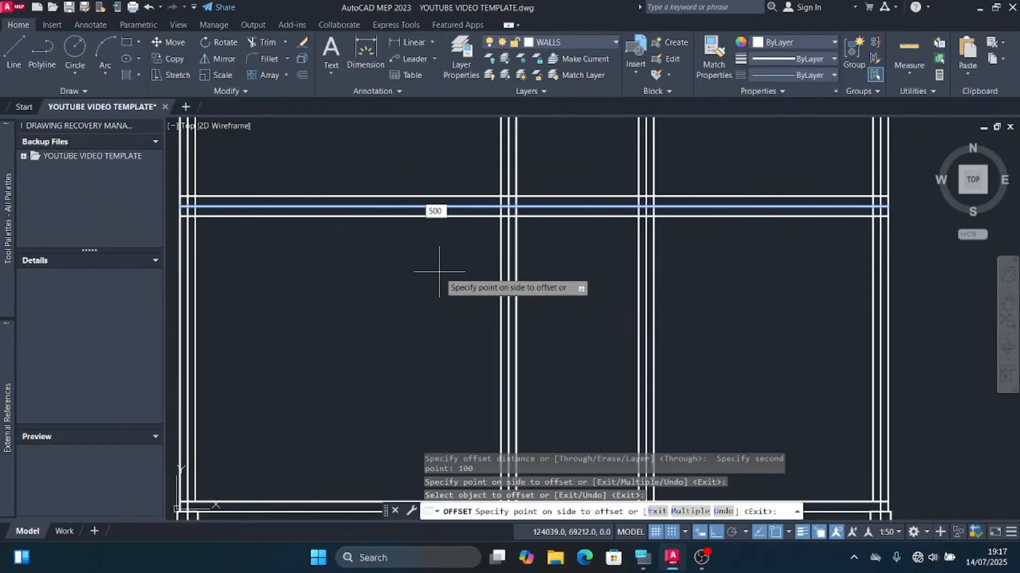
key("Return")
scroll(393, 298, "down", 2)
middle_click_drag(377, 306, 408, 251)
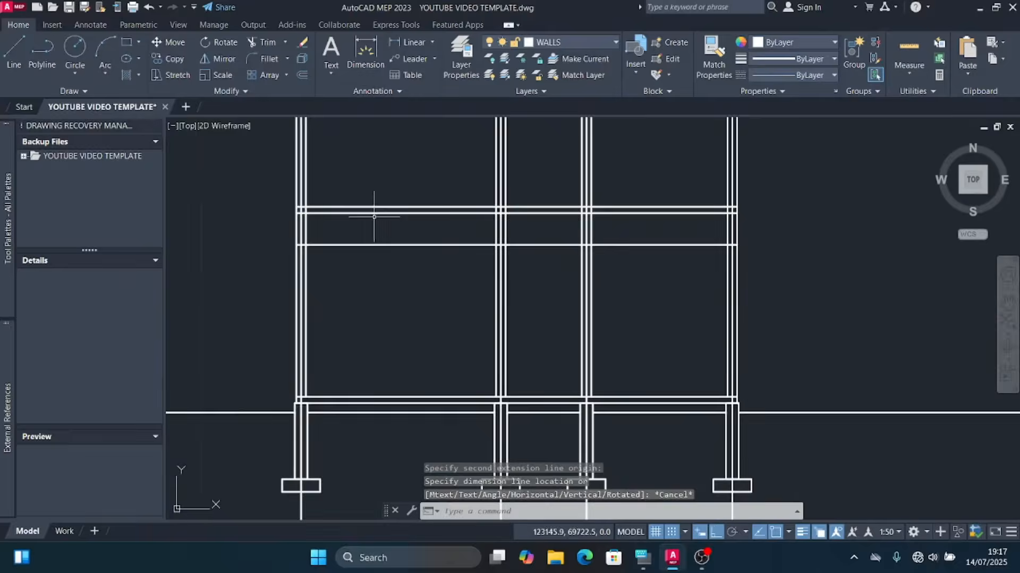
scroll(308, 218, "up", 2)
scroll(308, 218, "down", 2)
Step: Select the walls and upper slab lines as cutting edges, and trim the lines crossing at the first wall's junction with the upper slab
left_click(756, 207)
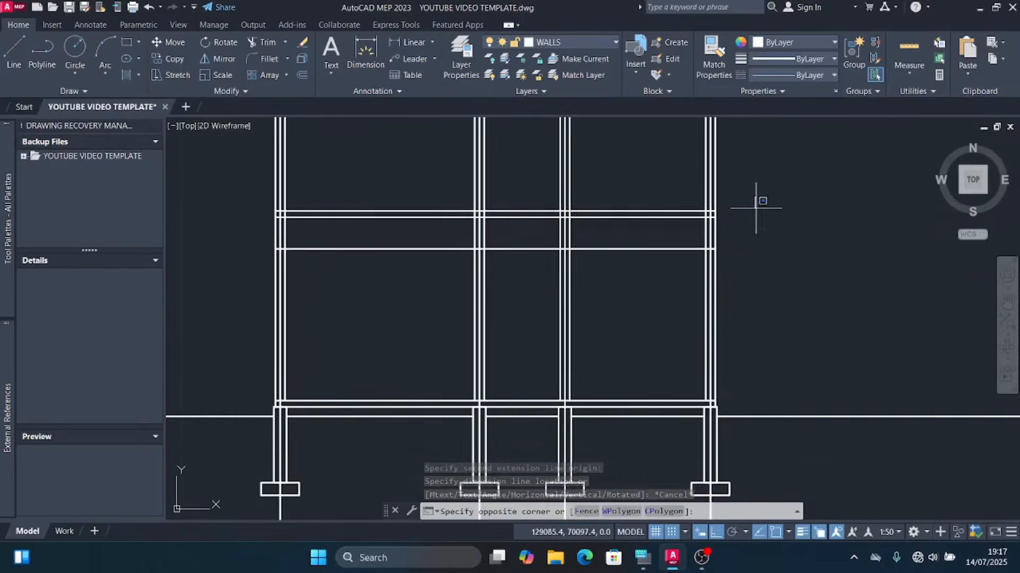
left_click(252, 261)
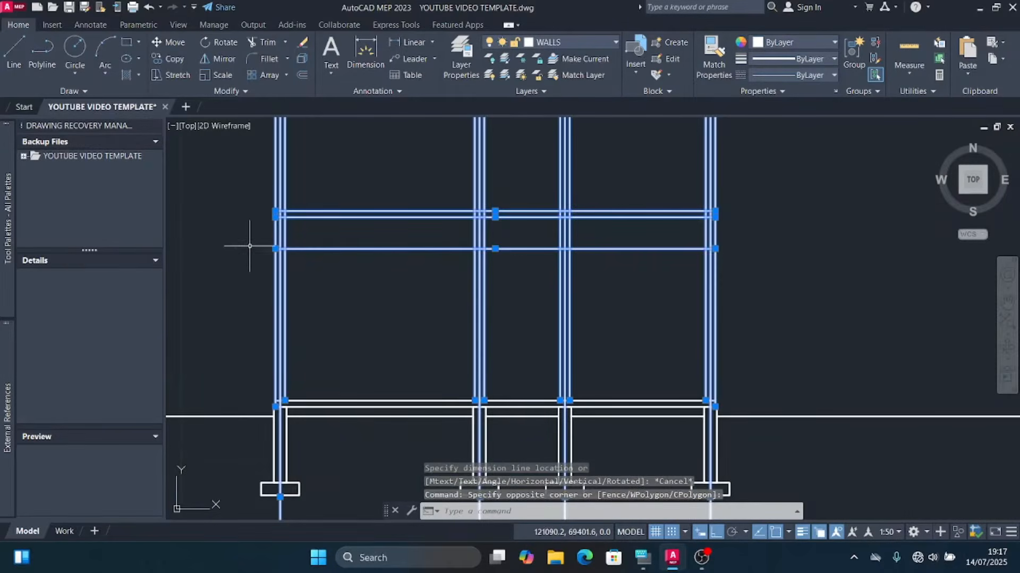
scroll(263, 196, "up", 4)
scroll(276, 256, "down", 2)
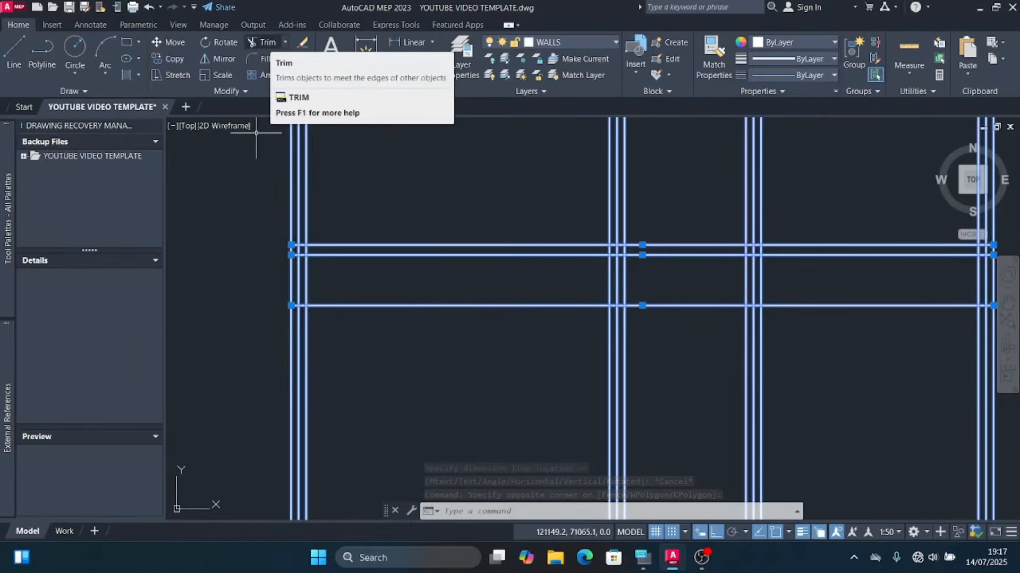
left_click(263, 42)
scroll(316, 212, "up", 3)
scroll(325, 212, "up", 1)
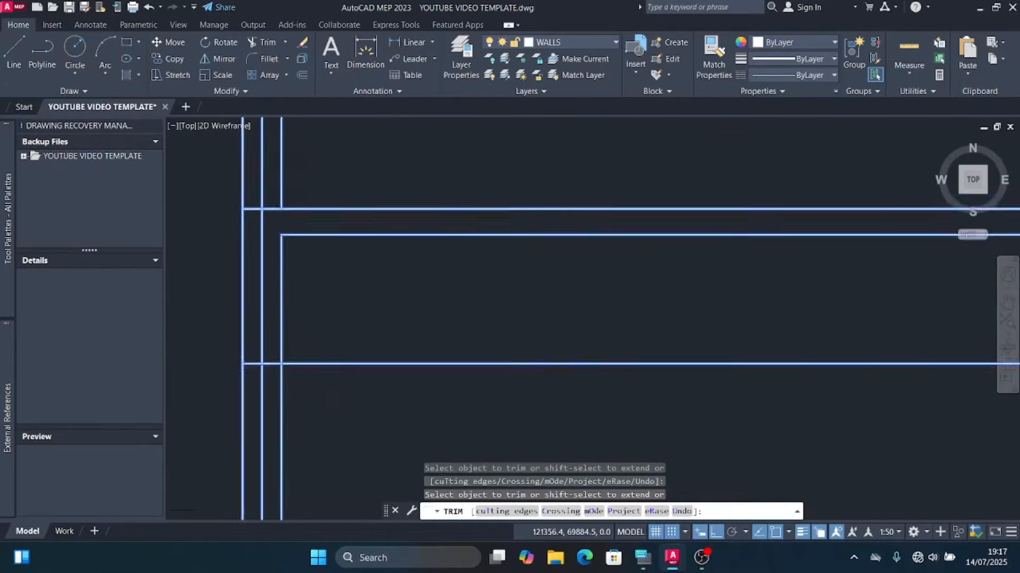
Step: Trim the second wall's outer lines within the upper slab thickness and the slab's underside line inside that wall
scroll(287, 243, "down", 2)
scroll(317, 243, "up", 2)
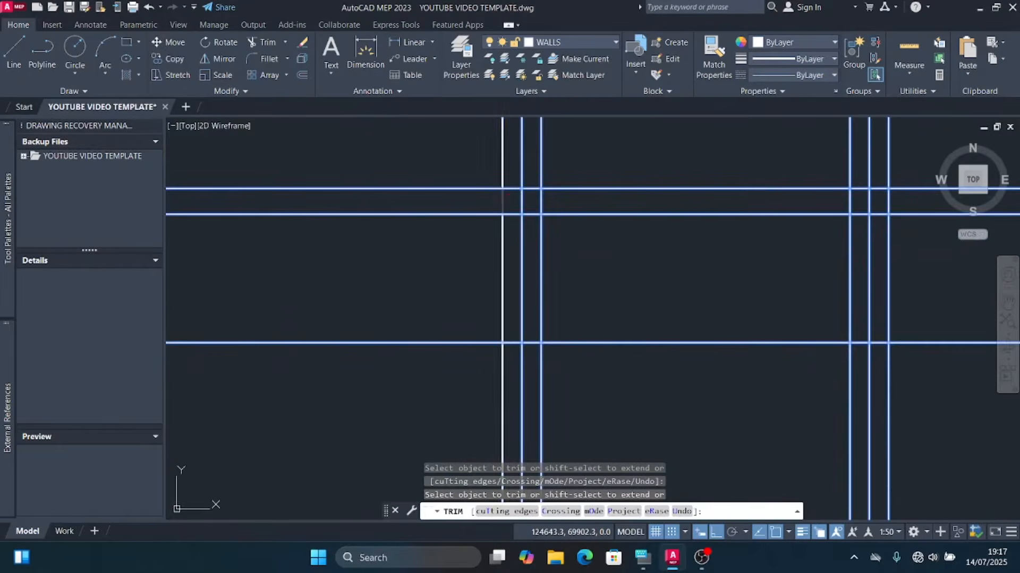
left_click(503, 203)
left_click(541, 203)
left_click(533, 214)
left_click(513, 214)
Step: Trim the upper slab's underside line inside the third wall and that wall's outer lines within the slab thickness
scroll(351, 227, "down", 2)
scroll(589, 222, "up", 2)
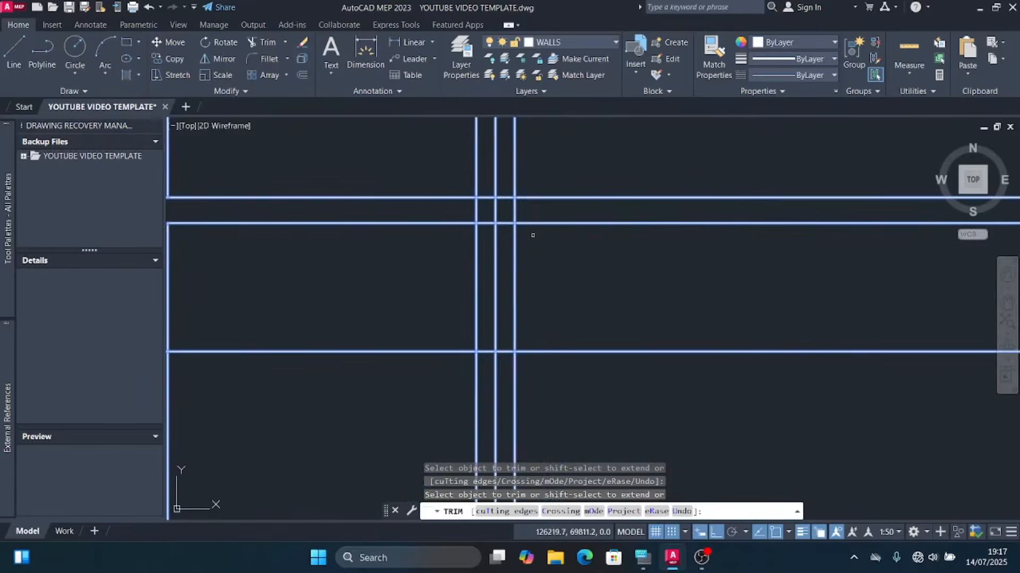
left_click(505, 222)
left_click(485, 222)
left_click(477, 212)
left_click(514, 210)
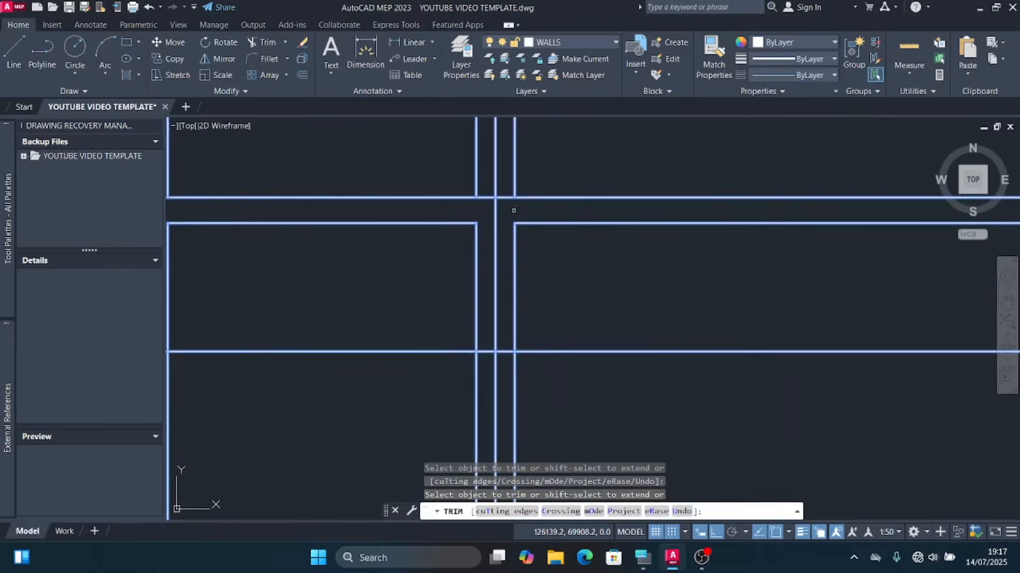
Step: Trim the fourth wall's inner face line within the upper slab thickness and the slab's underside line inside that wall
scroll(376, 216, "down", 5)
scroll(538, 220, "up", 5)
left_click_drag(563, 199, 573, 200)
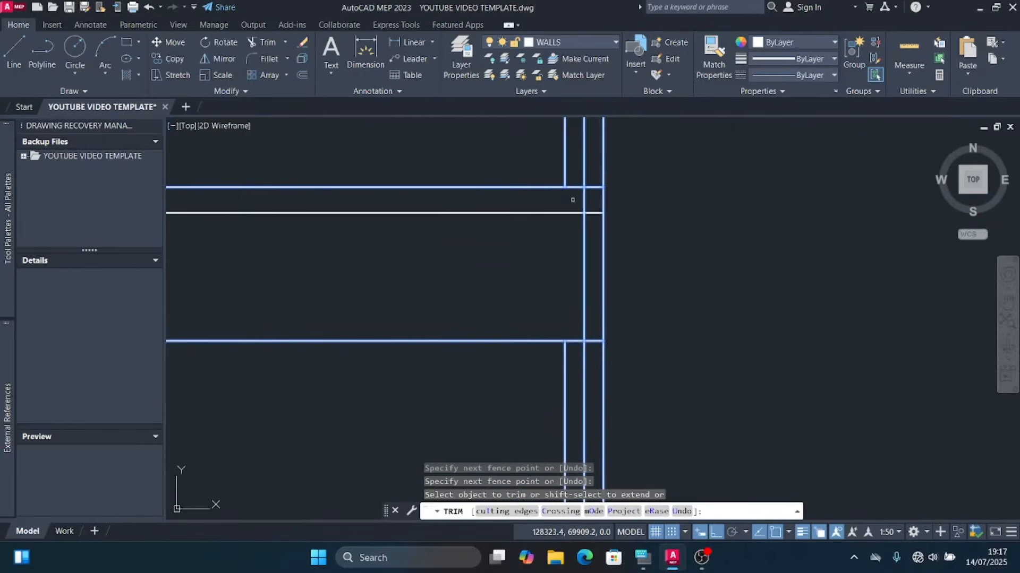
scroll(573, 199, "down", 4)
scroll(485, 208, "up", 4)
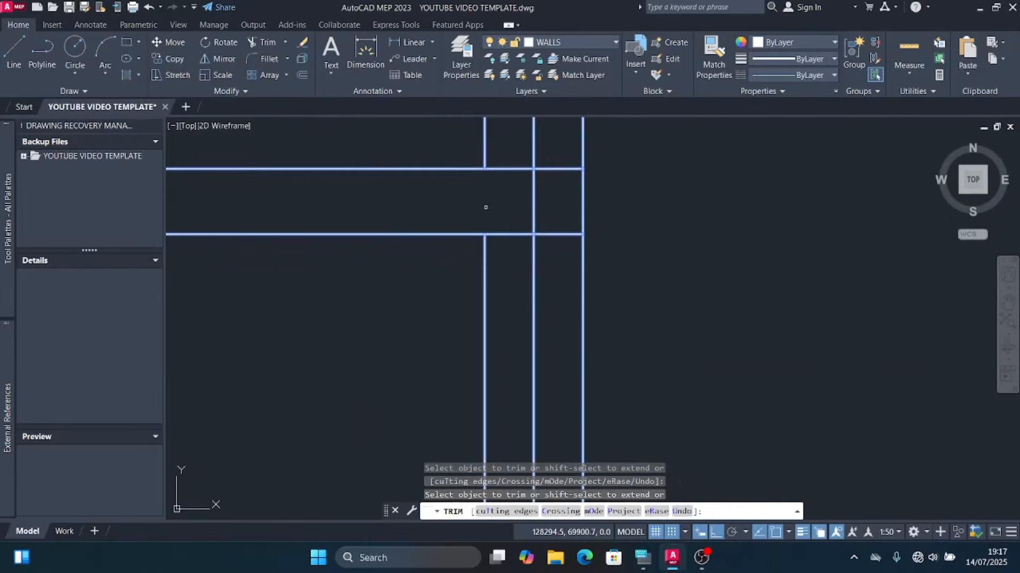
scroll(550, 234, "down", 5)
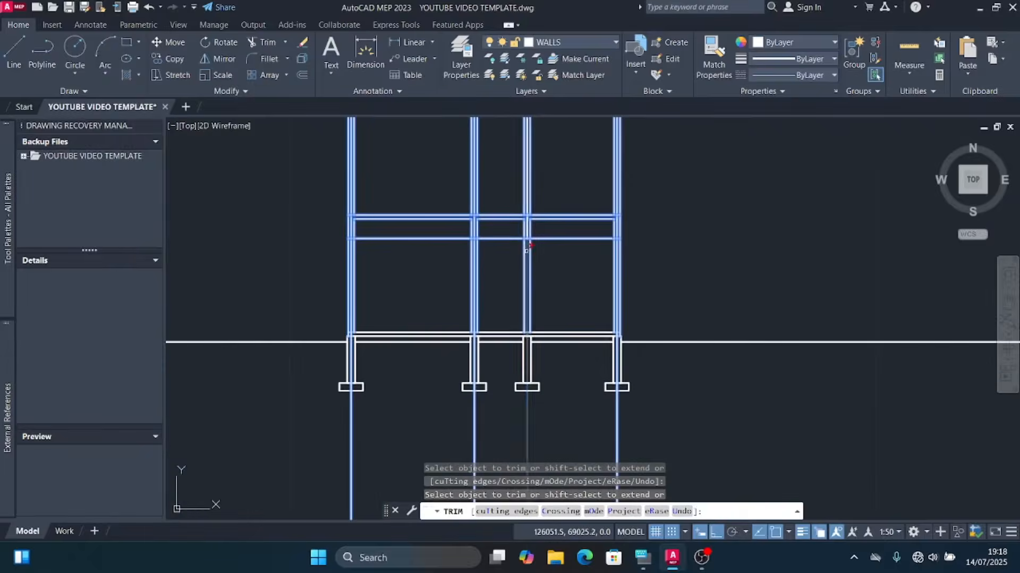
Step: Trim the horizontal line below the upper slab between the walls, leaving only its short pieces inside the wall thicknesses
scroll(624, 213, "up", 2)
scroll(690, 241, "down", 2)
scroll(547, 226, "up", 4)
scroll(588, 223, "down", 2)
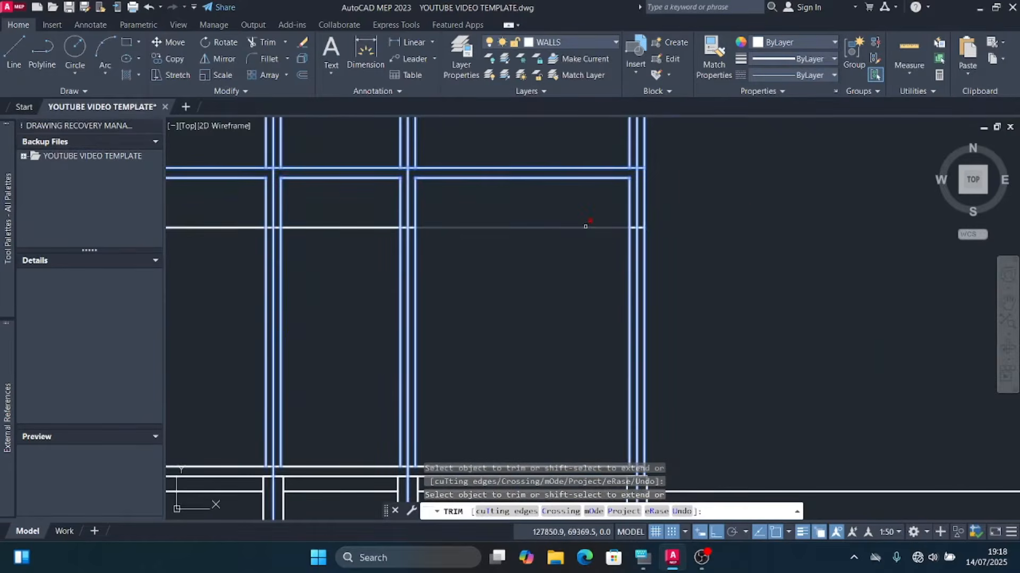
scroll(428, 255, "down", 2)
scroll(425, 222, "up", 4)
scroll(425, 222, "down", 3)
scroll(521, 228, "up", 3)
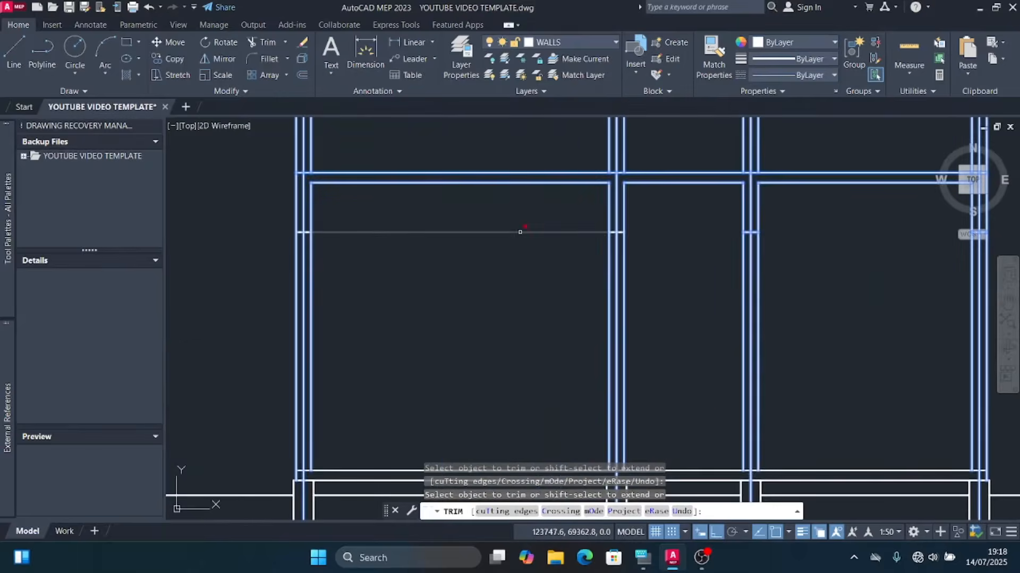
Step: Trim the face lines of the two inner walls above the upper slab and end the trimming
scroll(572, 236, "down", 4)
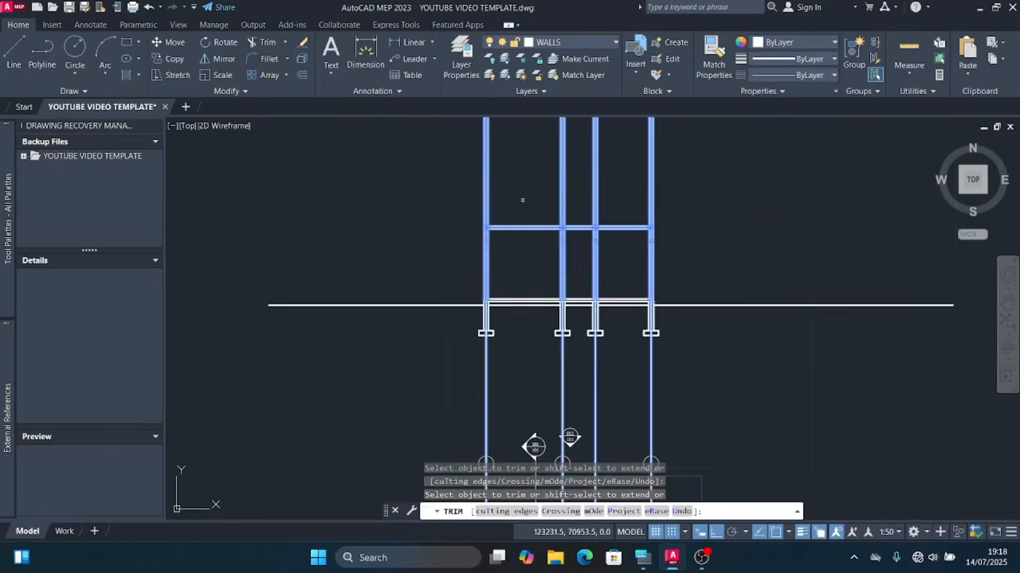
scroll(556, 207, "up", 5)
left_click(564, 282)
left_click(585, 285)
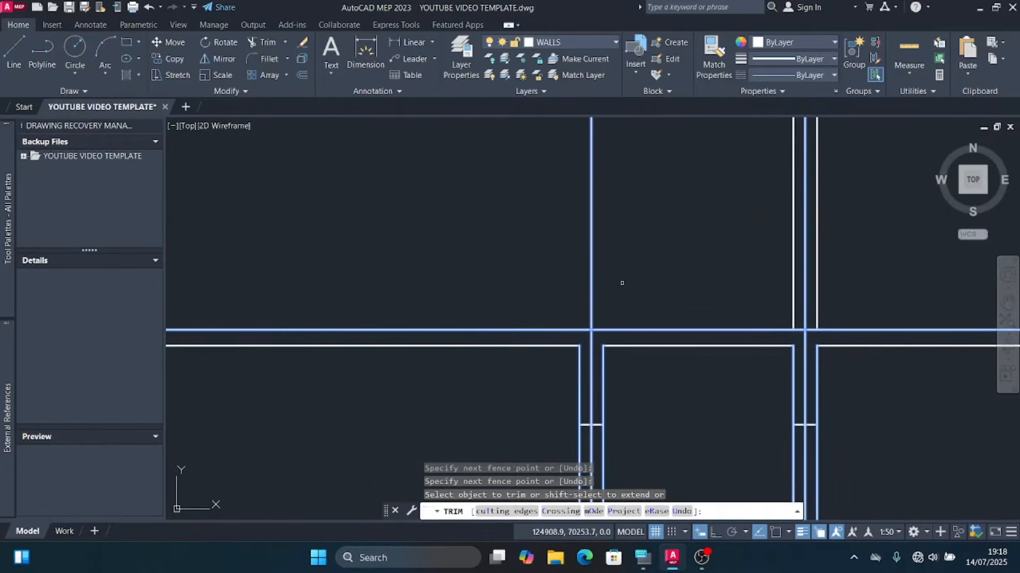
scroll(619, 282, "down", 3)
scroll(400, 317, "up", 4)
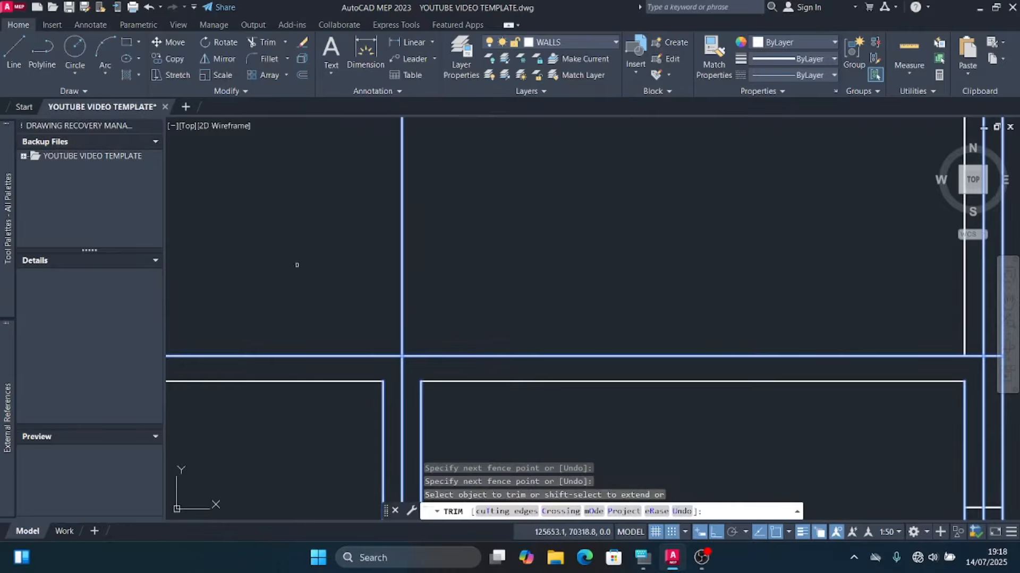
scroll(467, 200, "down", 6)
key("Escape")
Step: Examine the floor plan along section line S01 to identify the windows and walls it cuts
scroll(483, 322, "up", 8)
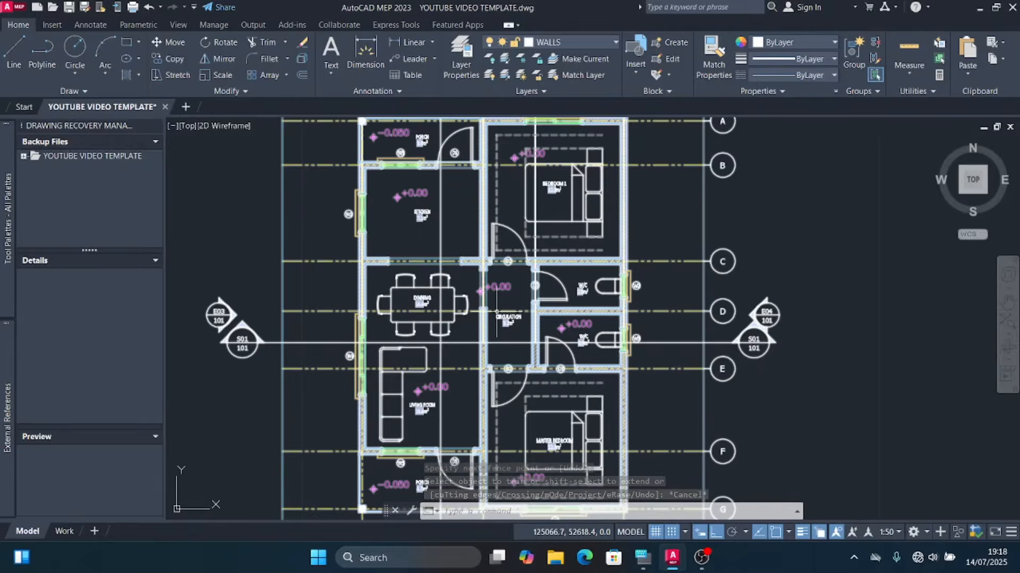
scroll(477, 308, "down", 1)
scroll(482, 352, "up", 1)
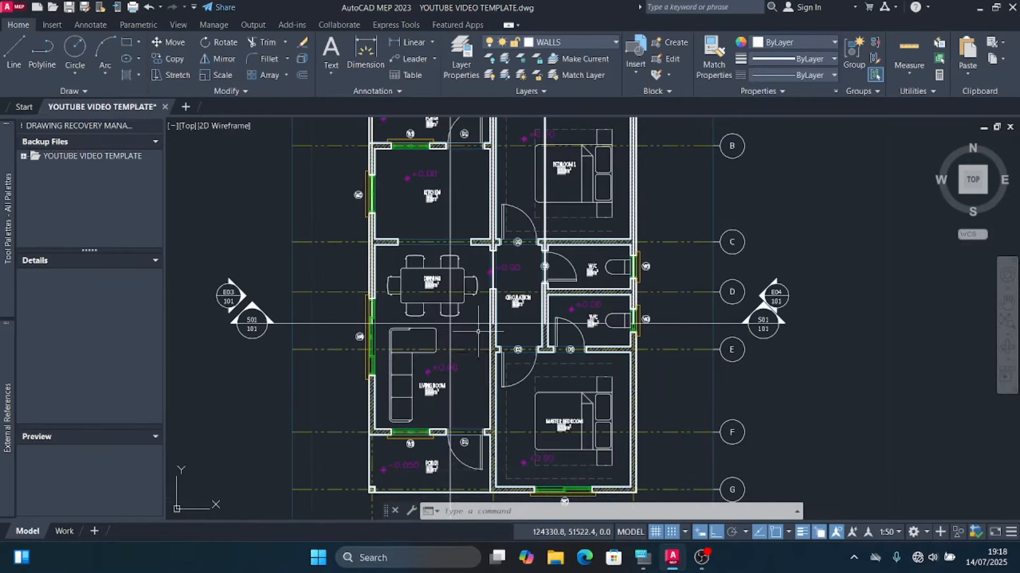
scroll(366, 328, "up", 4)
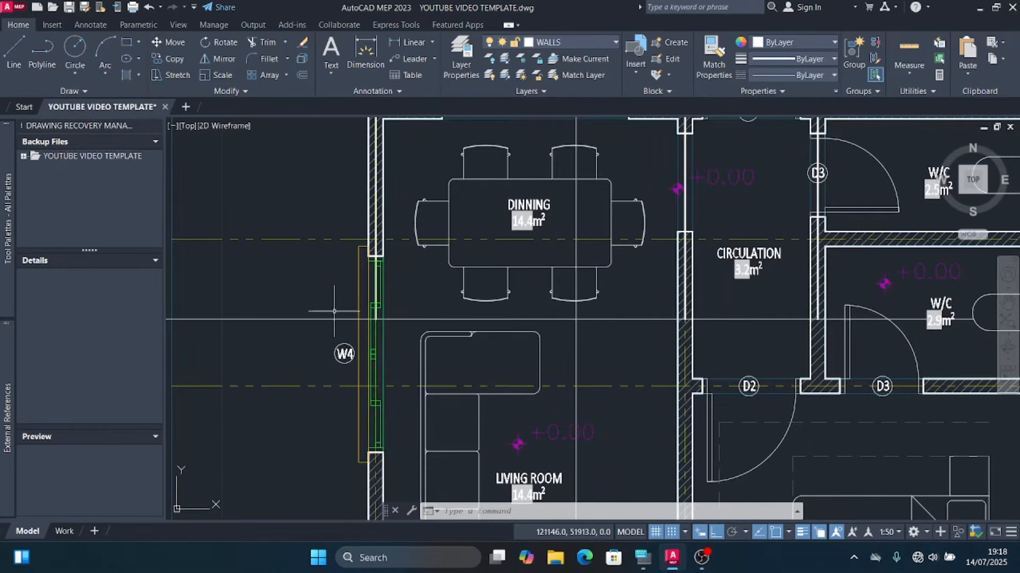
scroll(334, 311, "down", 5)
scroll(507, 326, "up", 6)
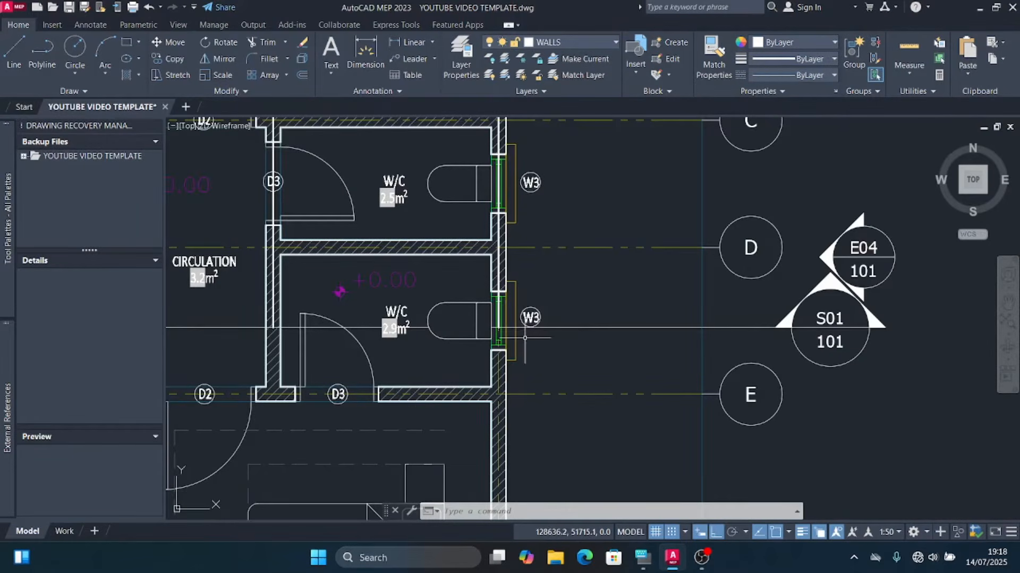
scroll(525, 337, "down", 6)
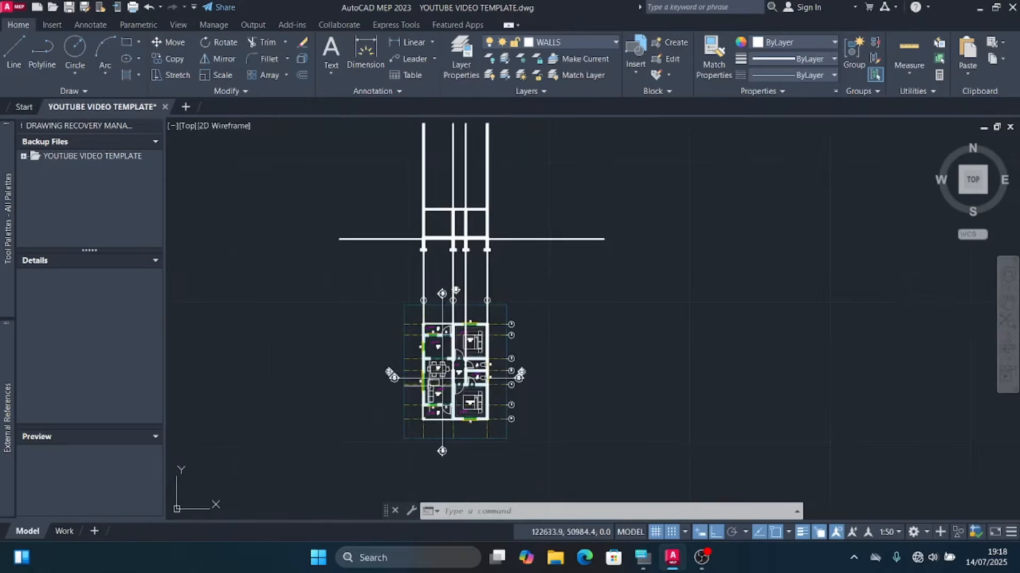
Step: Make WINDOW the current layer and draw a 150 by 1500 mm upright rectangle in the empty space beside the section
scroll(427, 206, "up", 6)
left_click(600, 42)
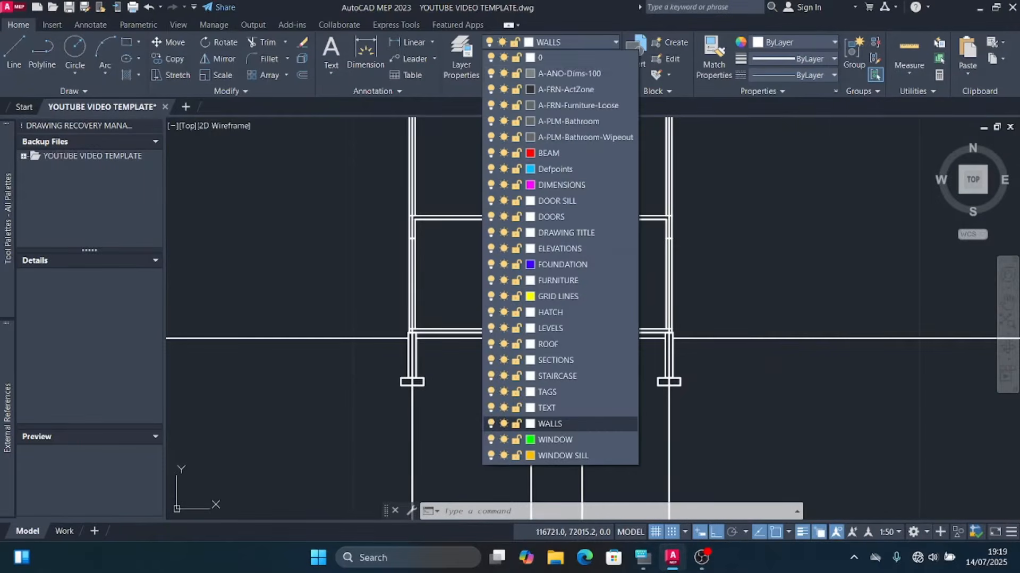
left_click(563, 440)
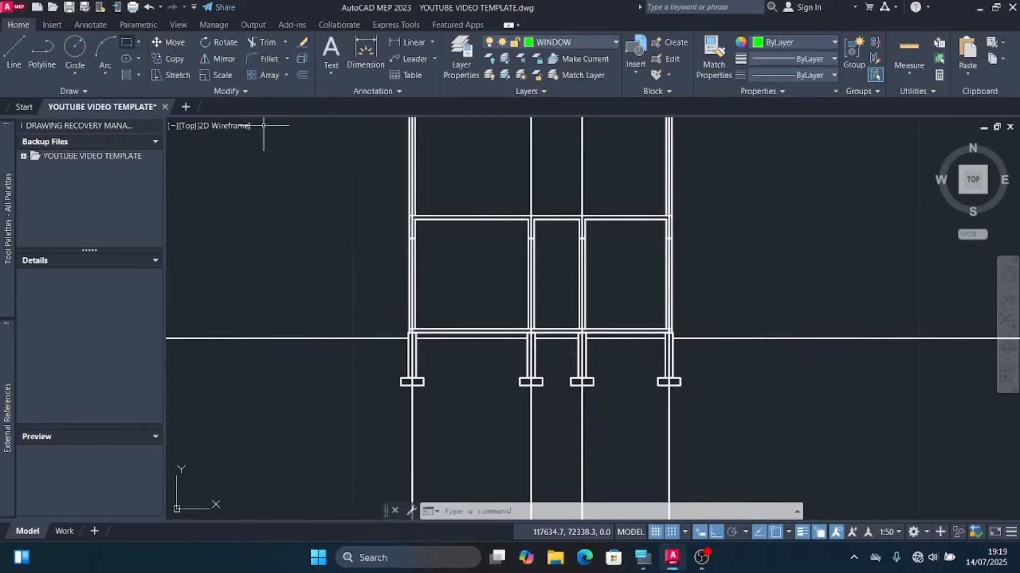
left_click(126, 42)
left_click(262, 196)
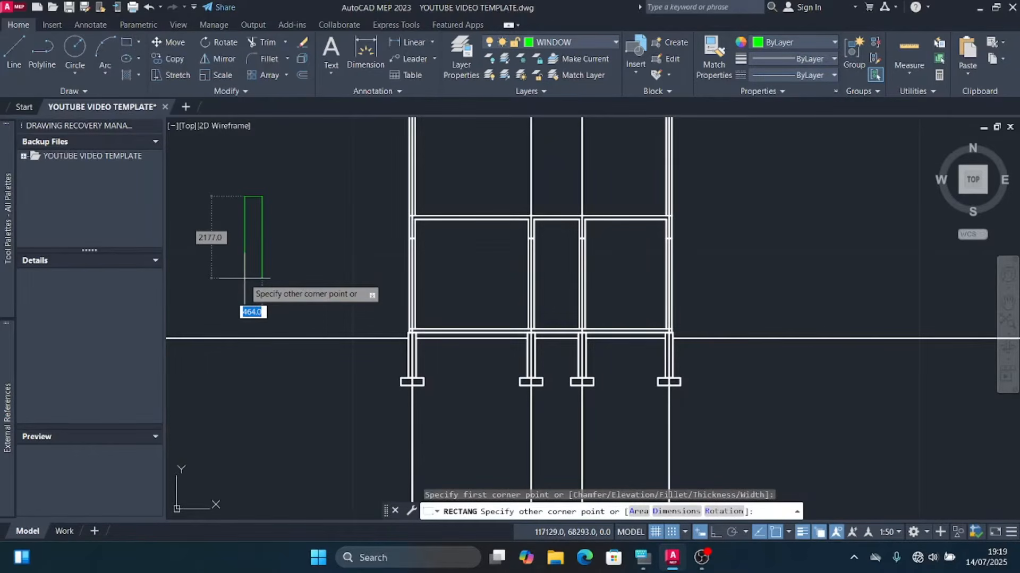
type("150")
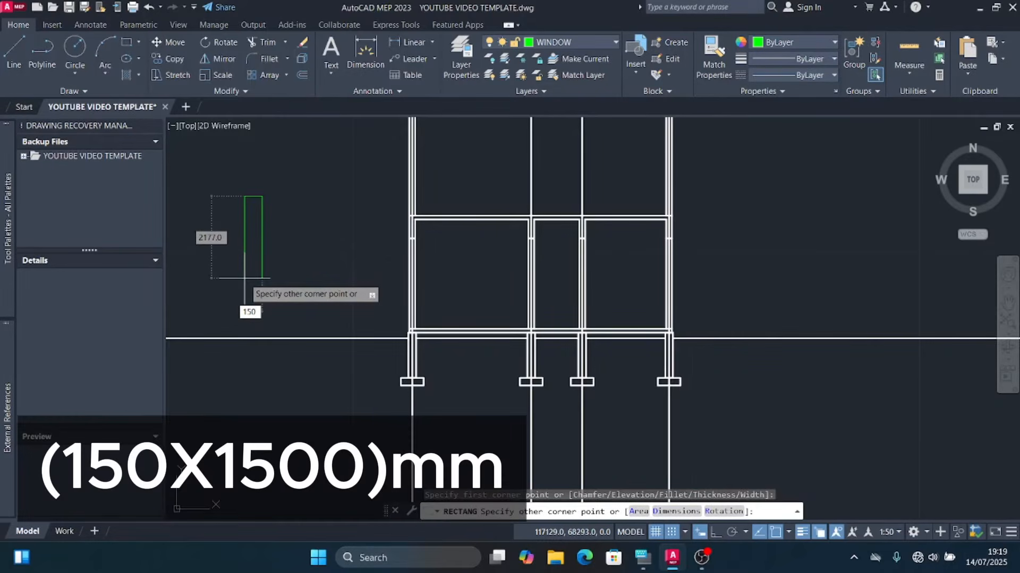
key("Tab")
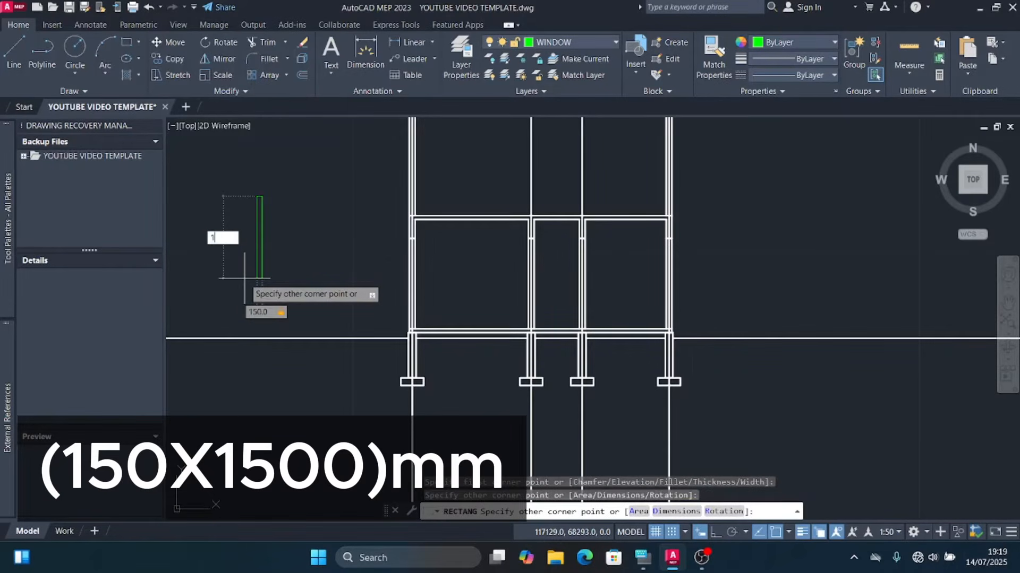
type("1500")
key("Return")
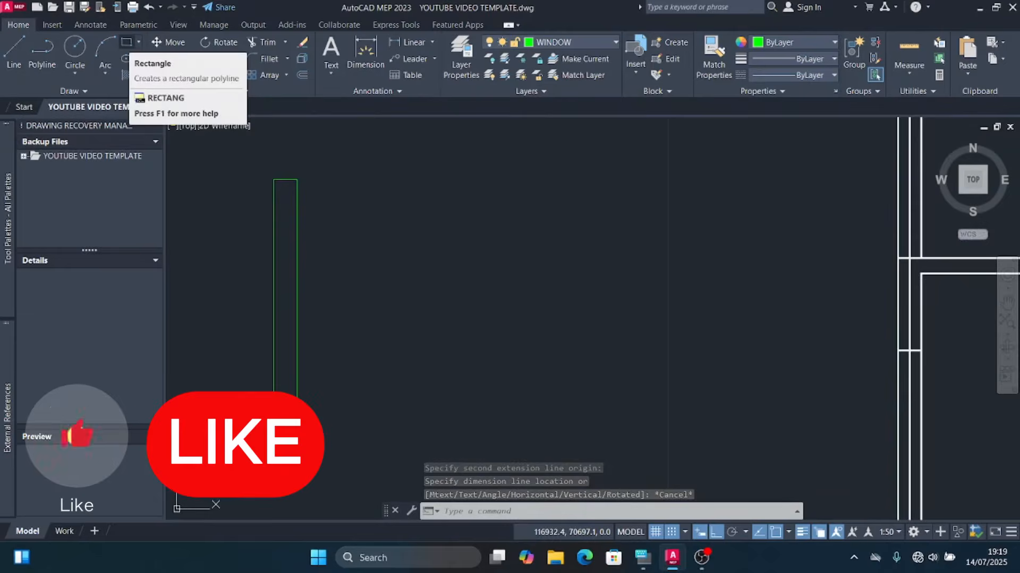
Step: Draw a 150 by 50 mm rectangle beside the tall window rectangle
left_click(126, 42)
left_click(343, 183)
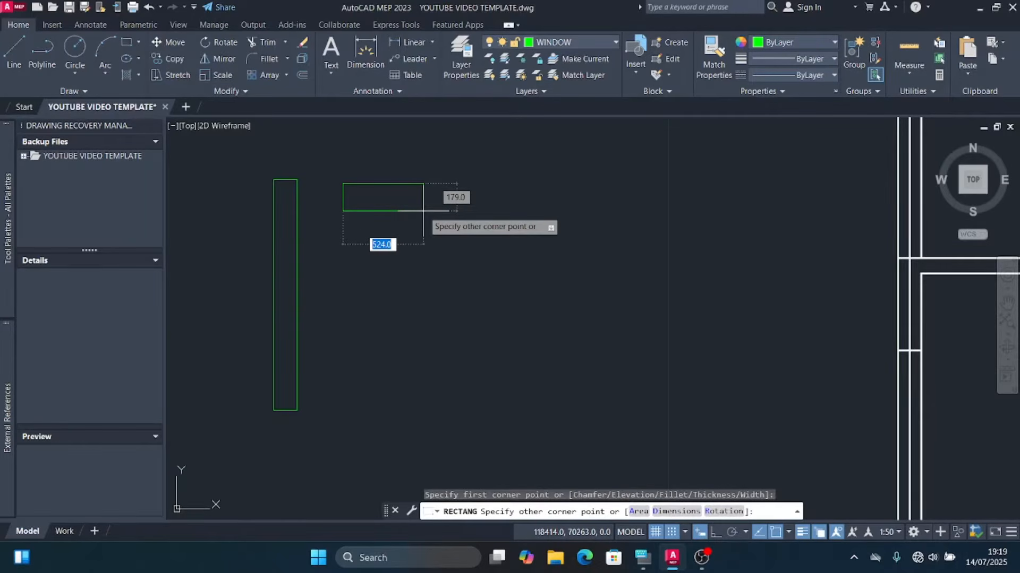
type("150")
key("Tab")
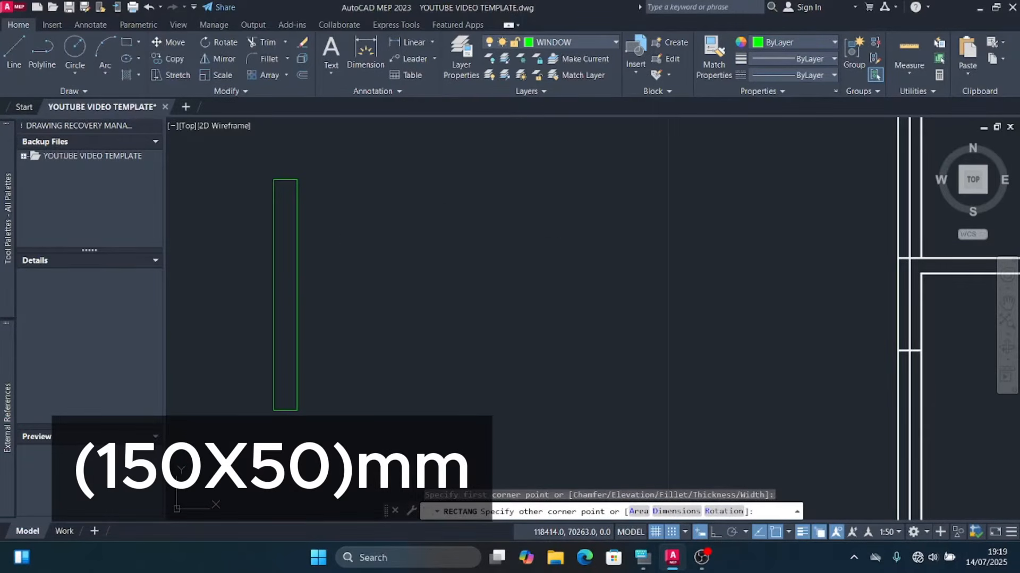
key("Return")
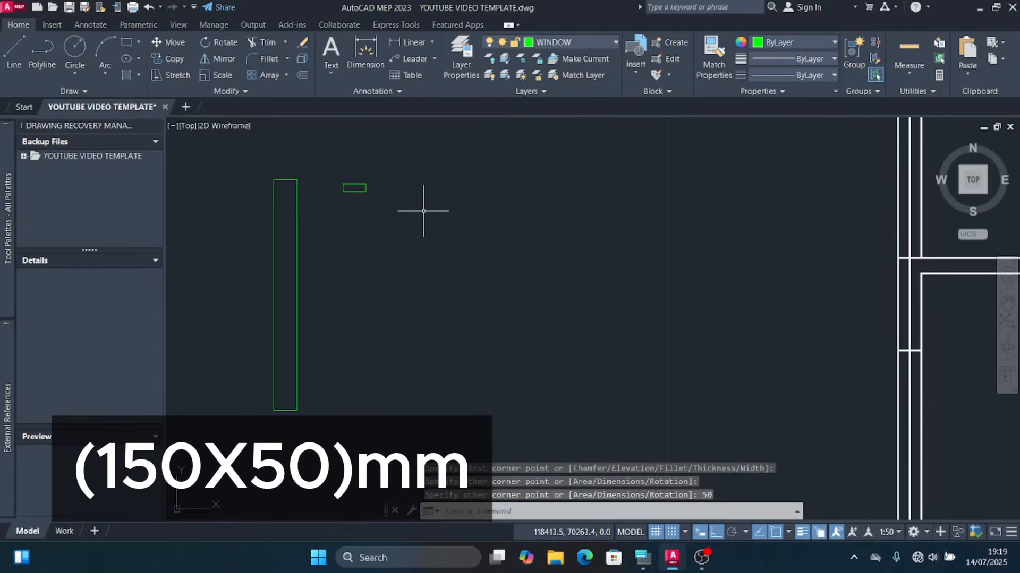
Step: Move the 150 by 50 mm rectangle by its upper-left corner onto the upper-left corner of the tall window rectangle
left_click(372, 197)
left_click(325, 178)
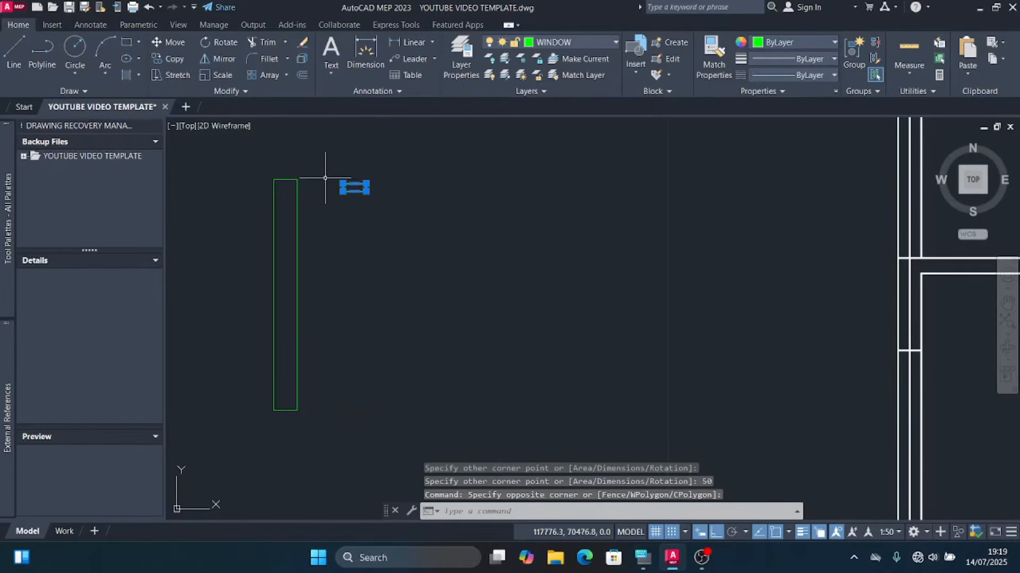
type("m")
key("Return")
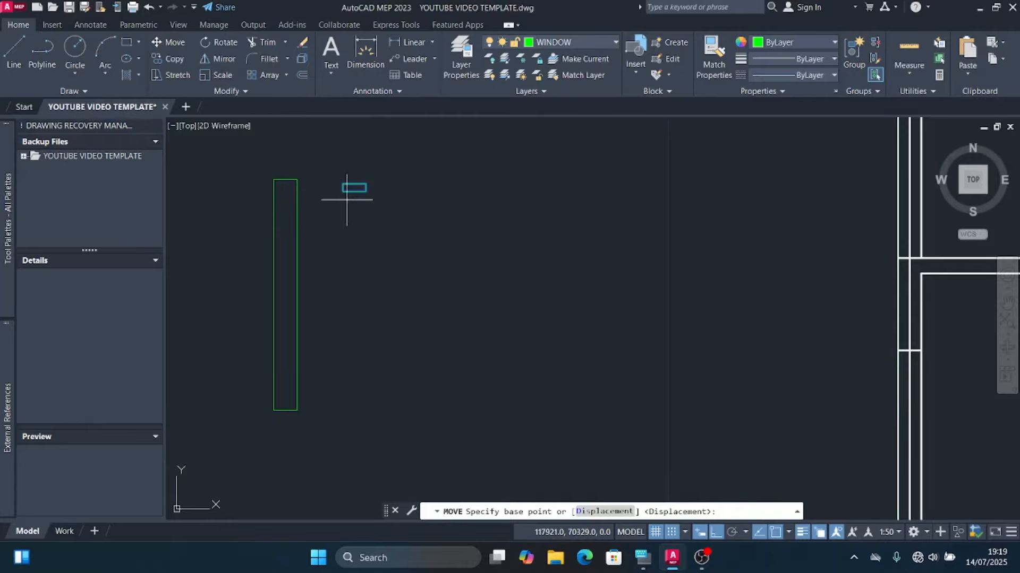
scroll(347, 200, "up", 3)
left_click(351, 170)
scroll(528, 289, "down", 3)
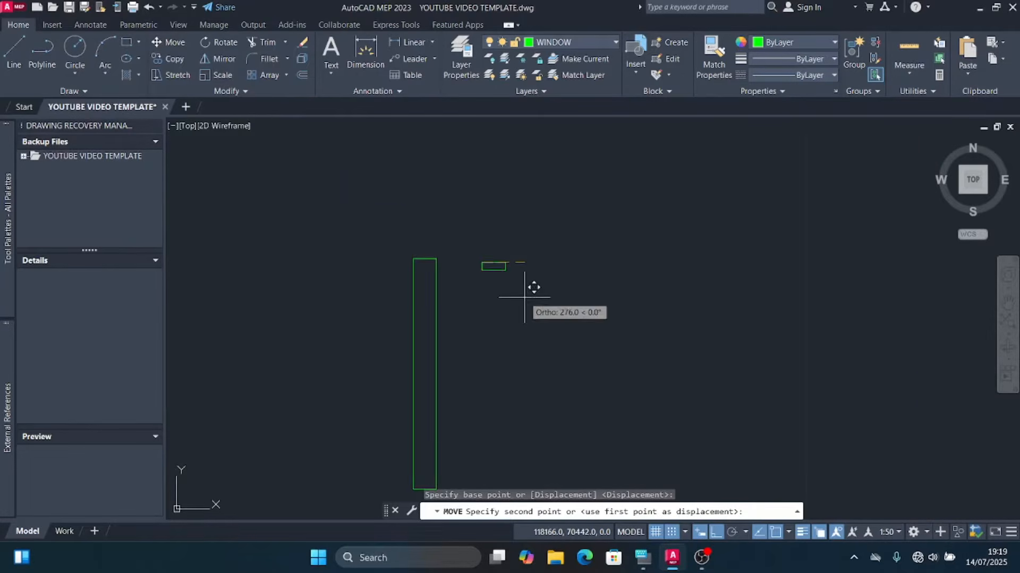
scroll(432, 283, "up", 3)
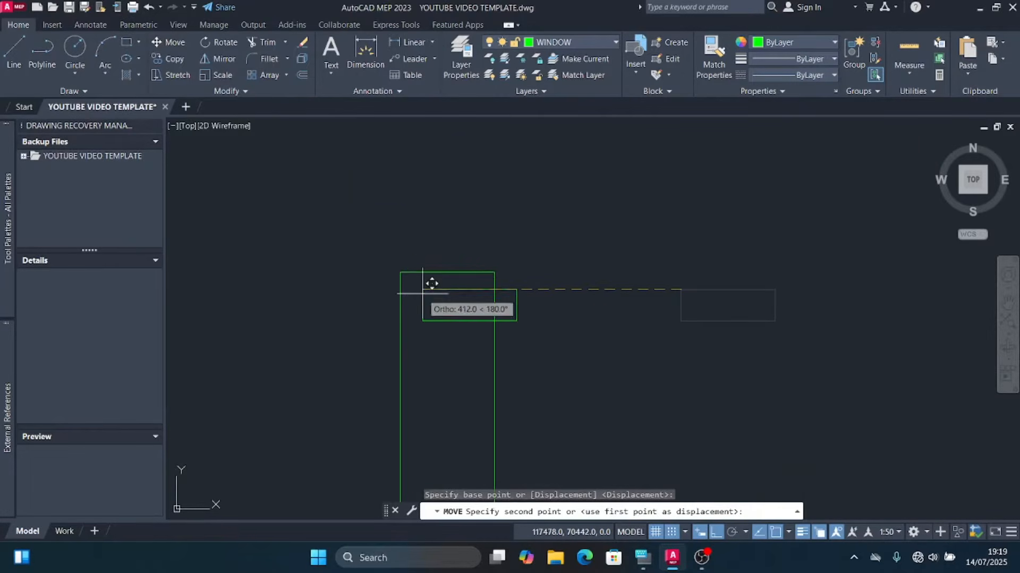
left_click(400, 272)
Step: Copy the 150 by 50 mm frame piece from the top of the window rectangle to its bottom end, aligning the lower-left corners
scroll(375, 176, "down", 2)
scroll(388, 250, "up", 3)
left_click(424, 231)
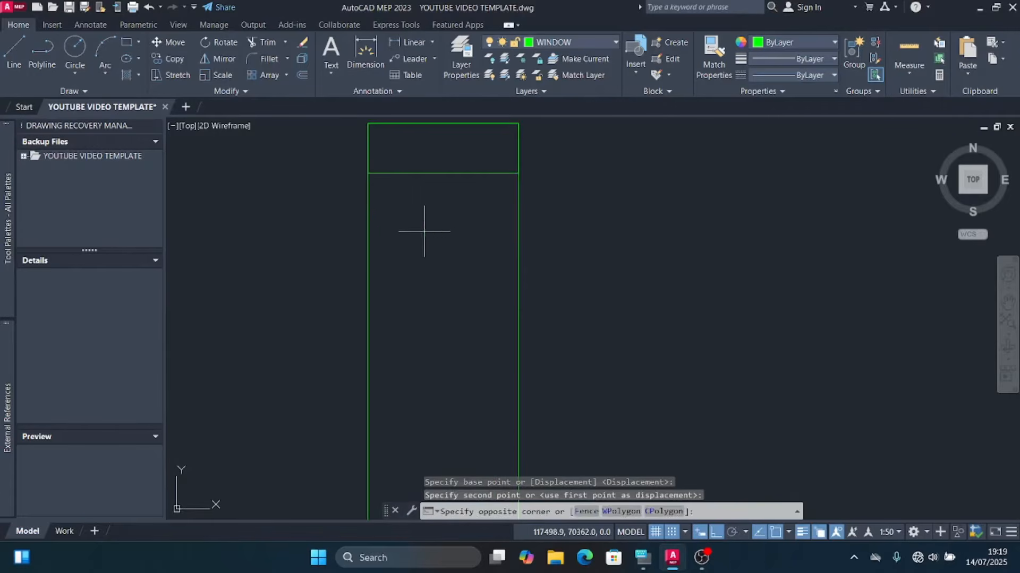
left_click(394, 162)
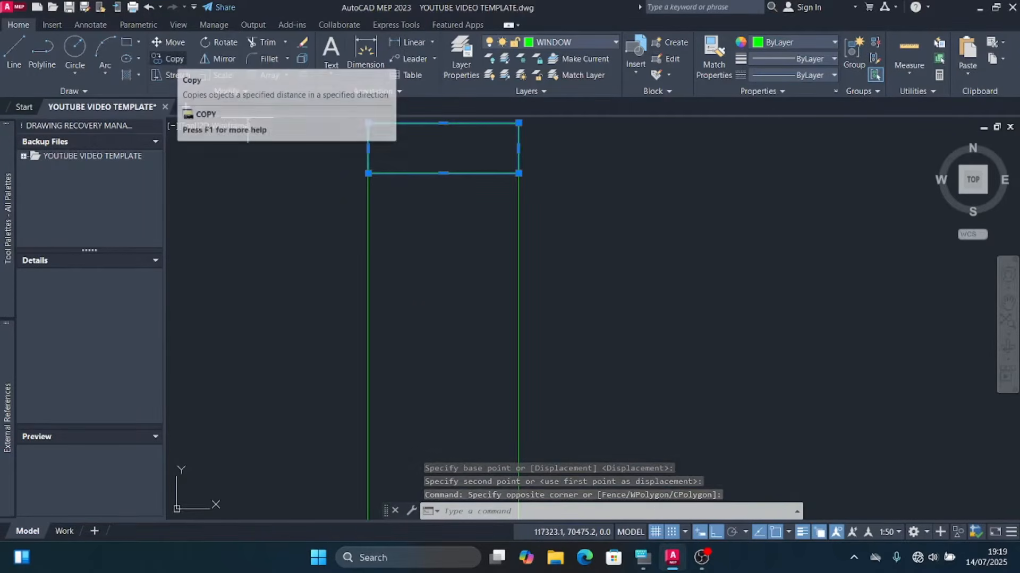
left_click(171, 59)
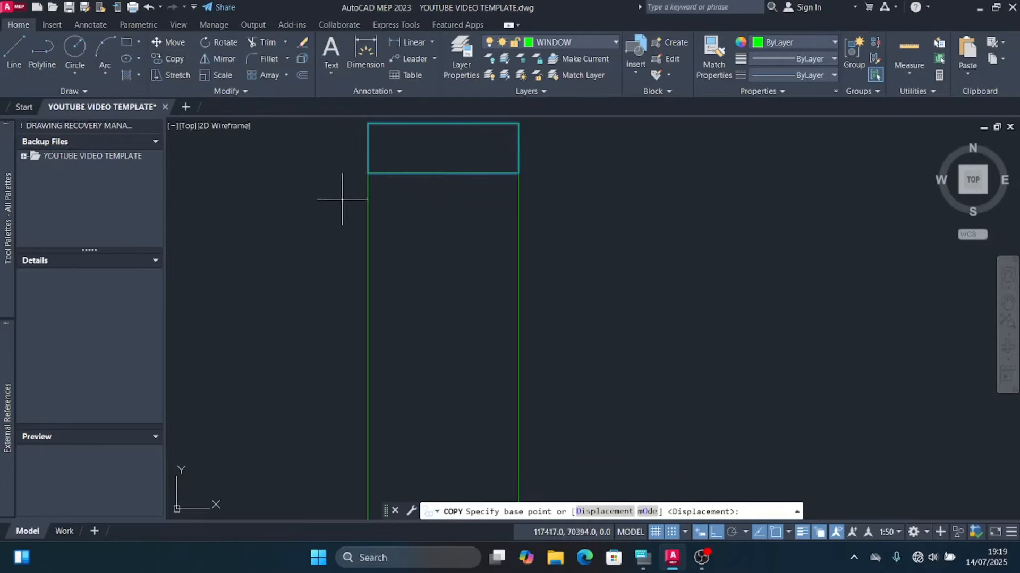
left_click(368, 174)
scroll(367, 130, "down", 6)
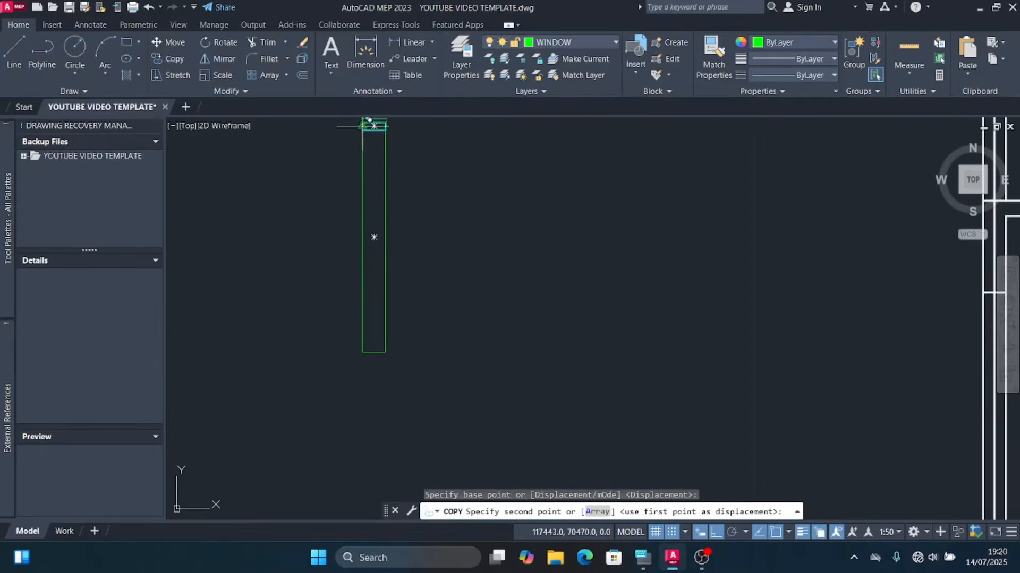
scroll(365, 369, "up", 8)
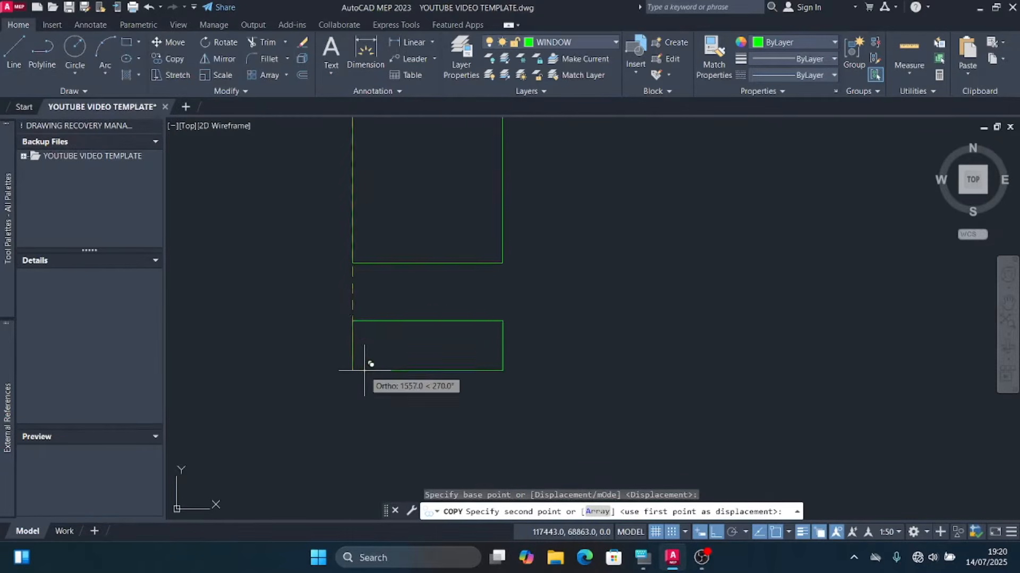
left_click(352, 262)
scroll(352, 263, "down", 6)
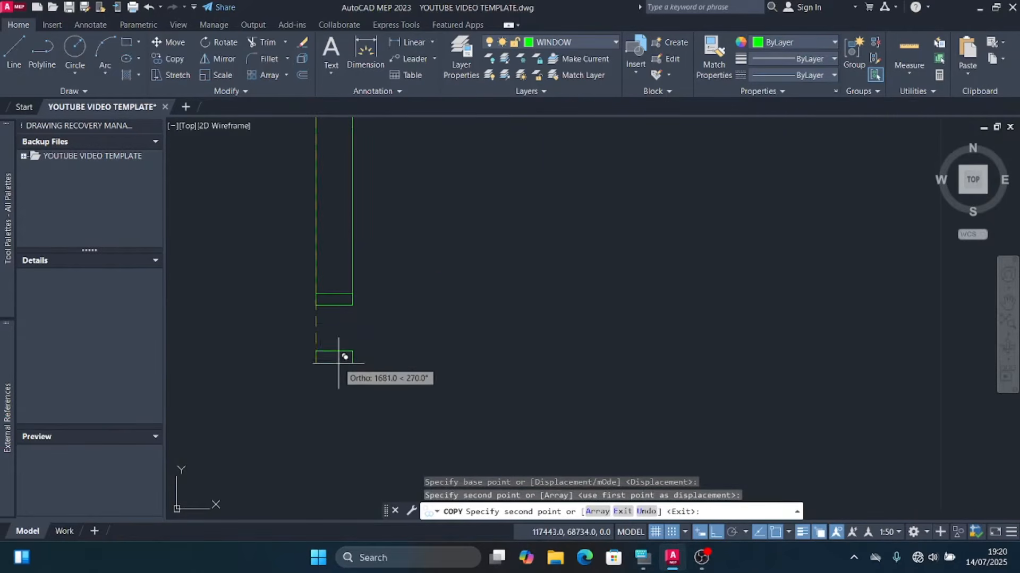
key("Escape")
scroll(338, 367, "down", 4)
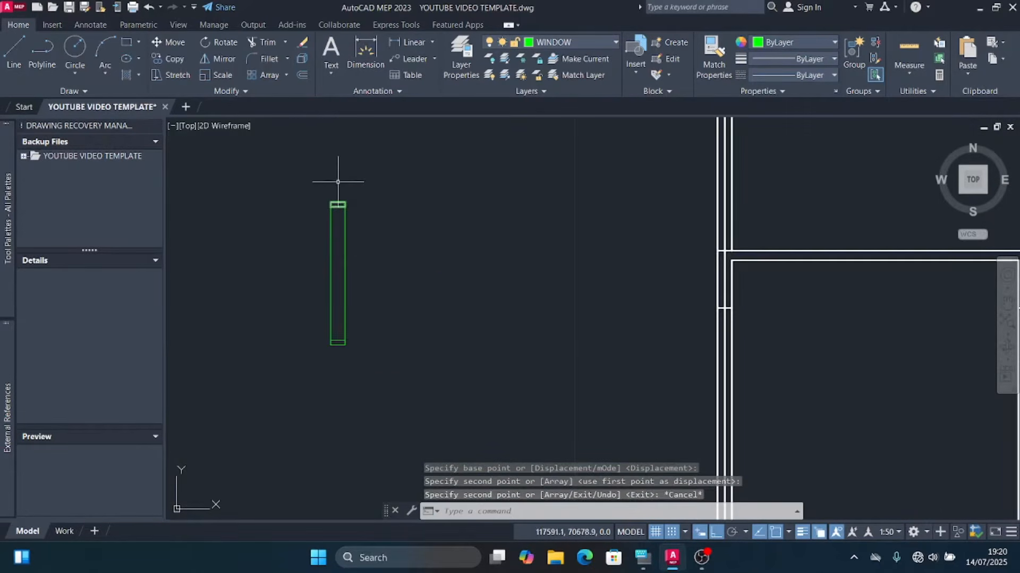
Step: Draw a 50 by 50 mm square in the empty space beside the upper end of the tall window rectangle
scroll(340, 216, "up", 2)
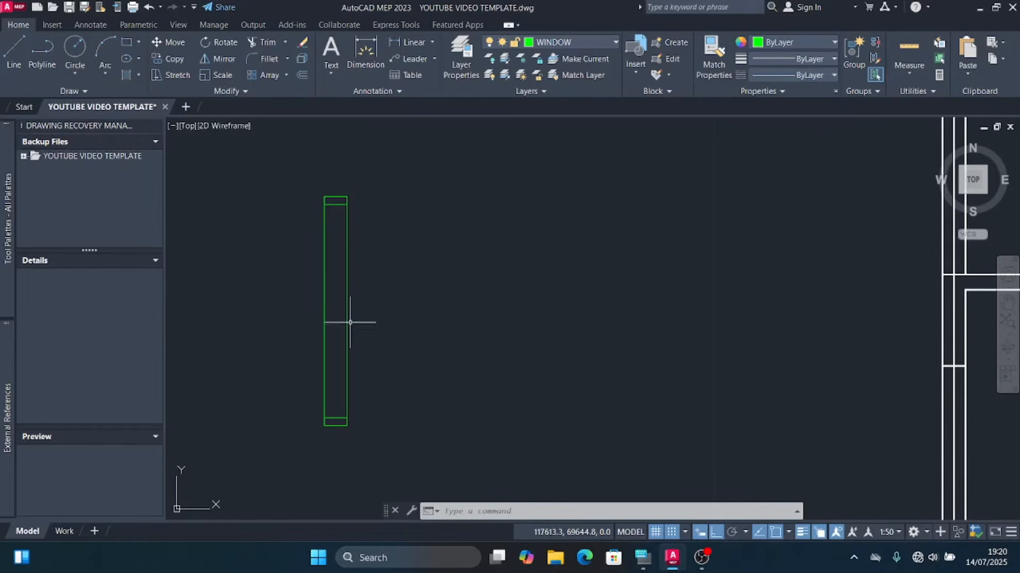
scroll(389, 193, "down", 2)
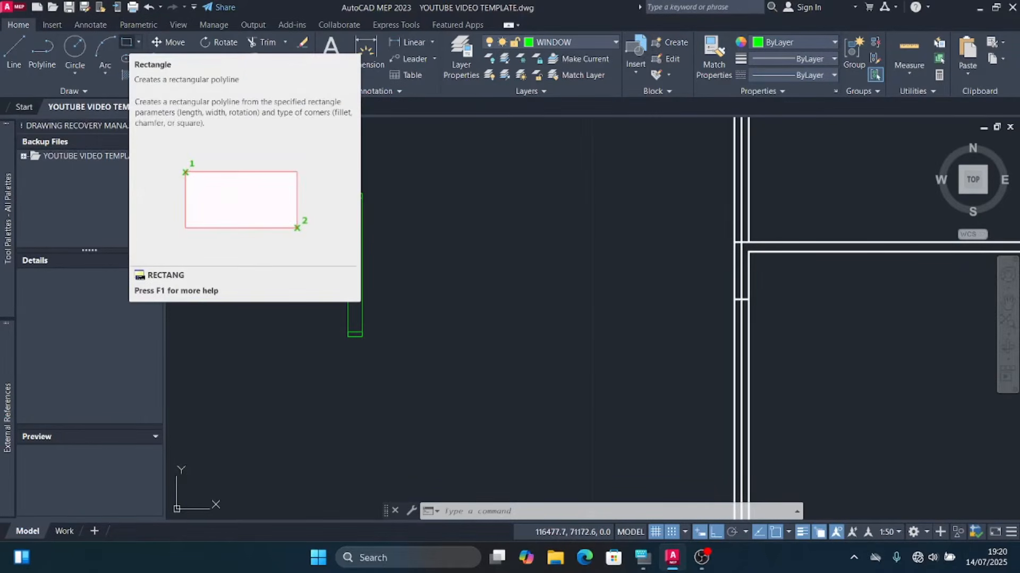
left_click(127, 42)
scroll(385, 206, "up", 4)
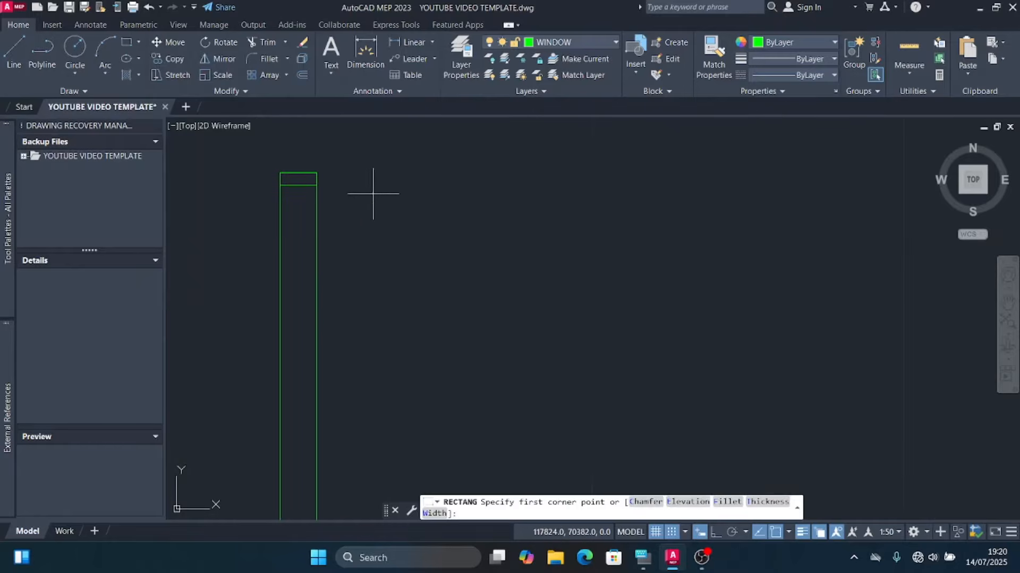
left_click(373, 194)
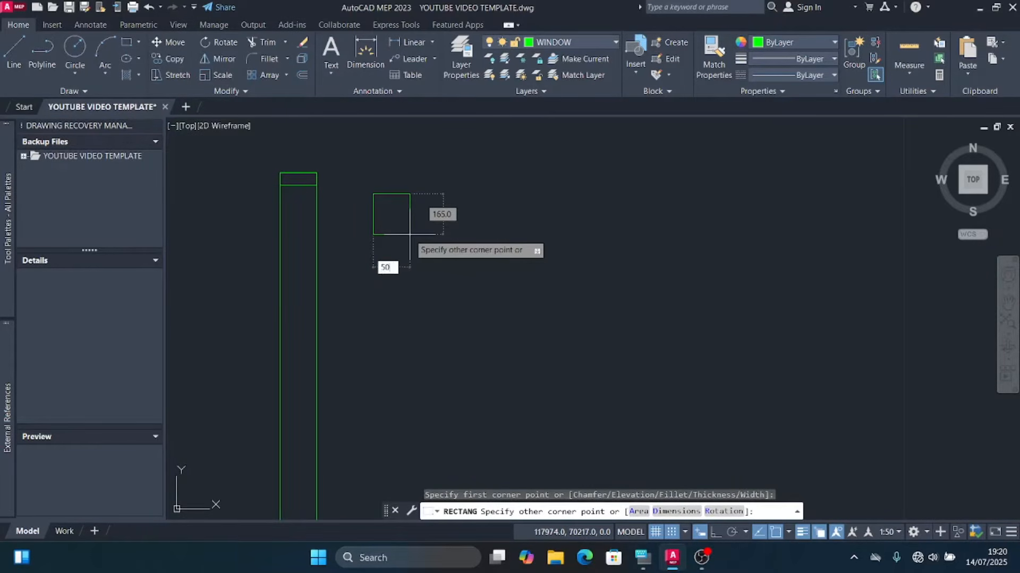
key("Tab")
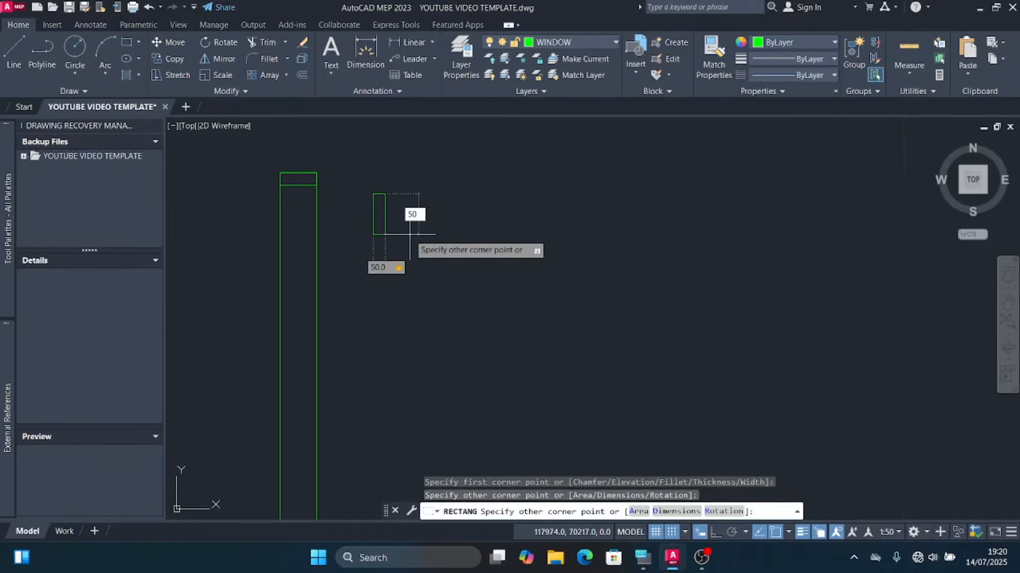
key("Return")
Step: Move the 50 mm square by its upper-right corner onto the midpoint of the top frame piece's lower edge
left_click(410, 234)
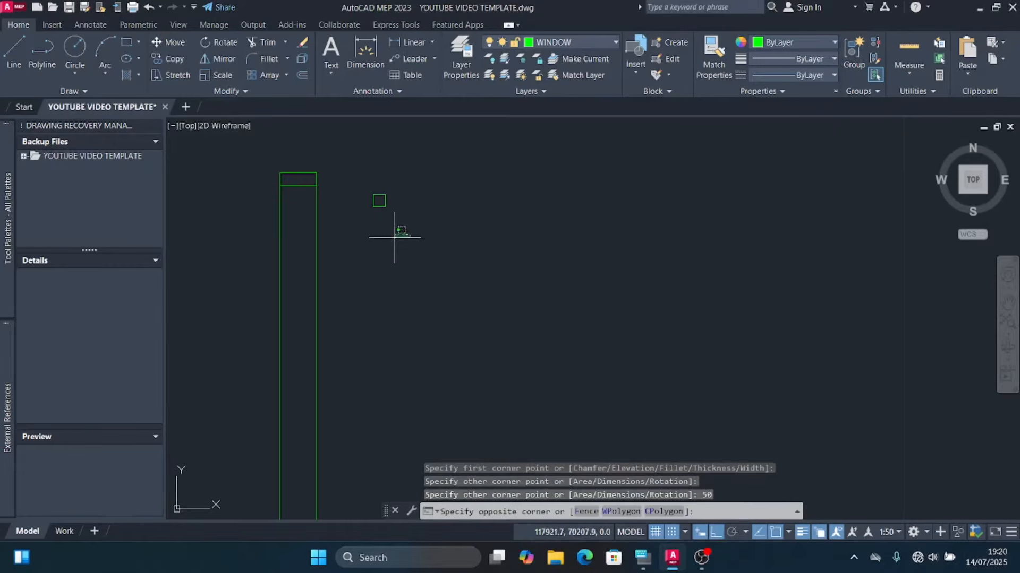
left_click(355, 194)
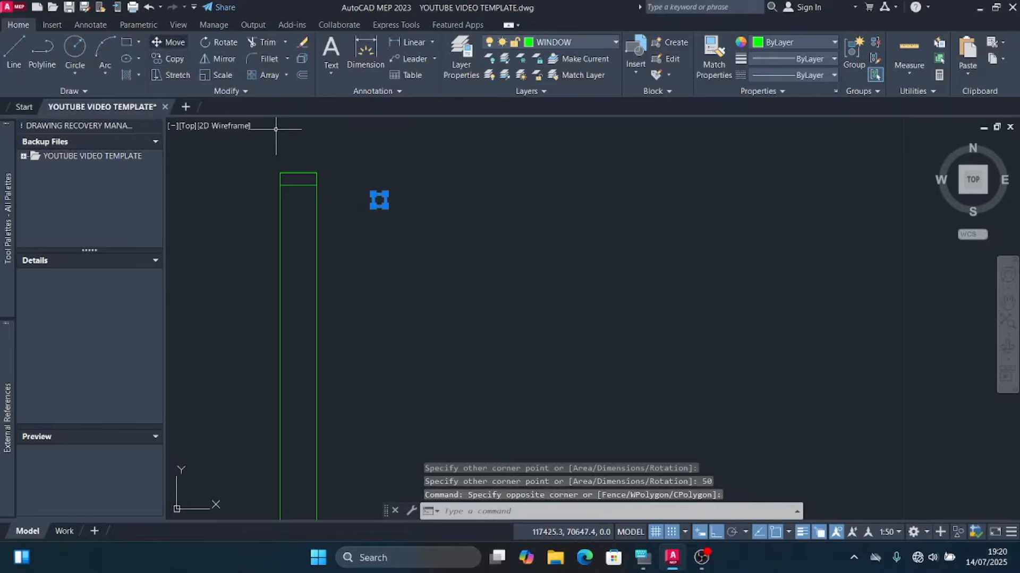
left_click(168, 42)
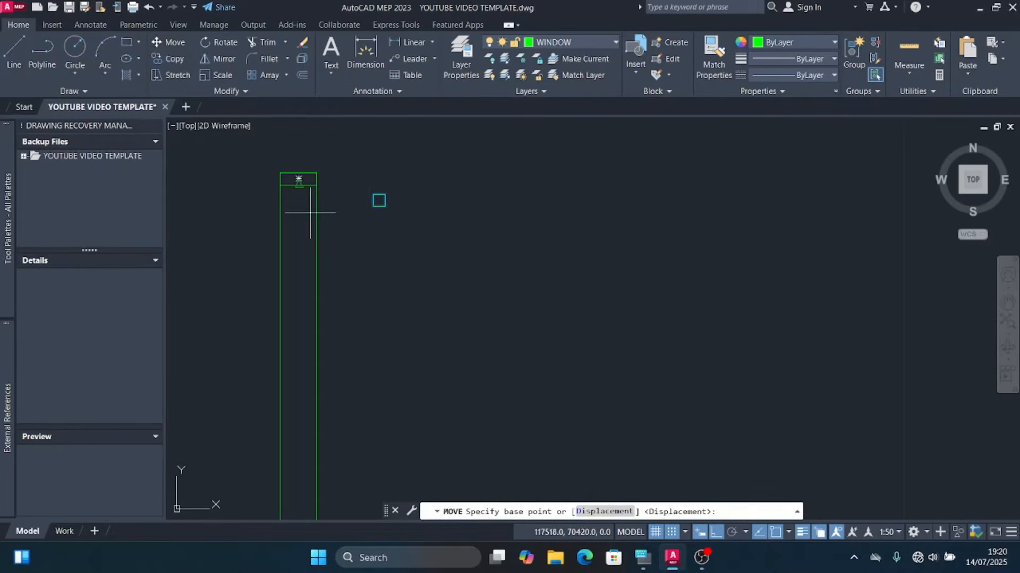
scroll(393, 200, "up", 2)
scroll(393, 200, "up", 3)
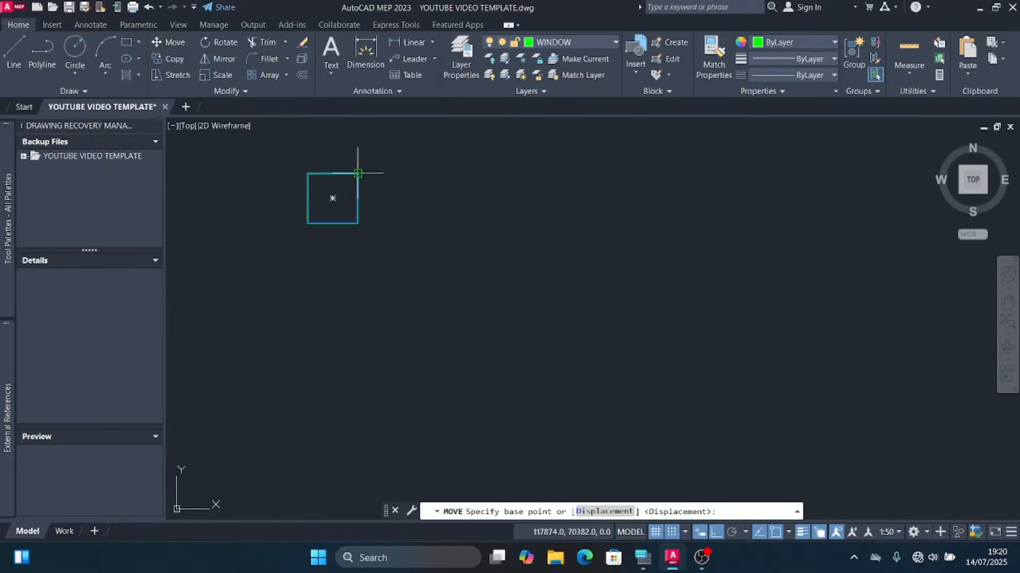
left_click(358, 173)
scroll(532, 212, "down", 2)
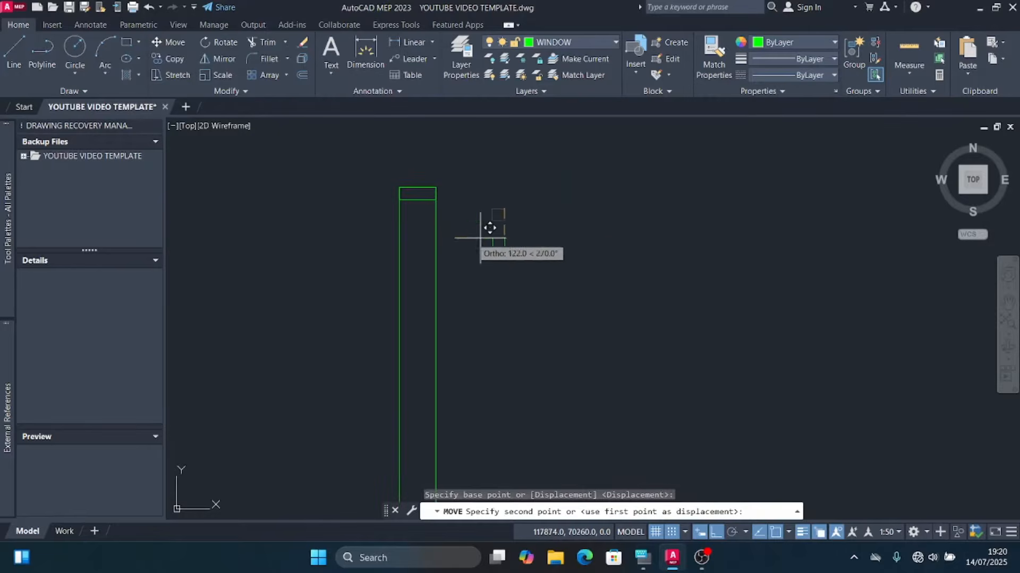
scroll(423, 202, "up", 4)
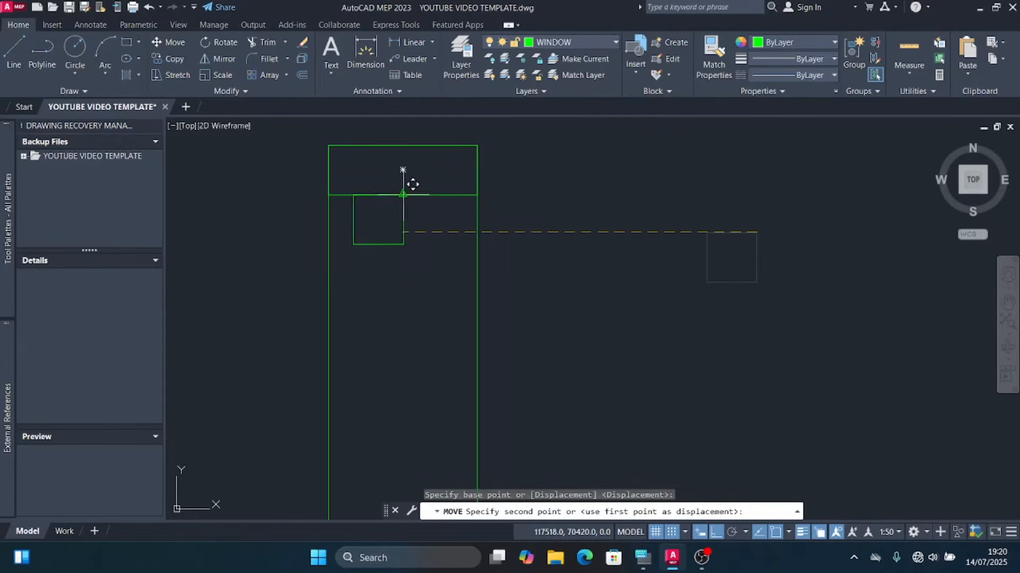
left_click(403, 194)
Step: Copy the 50 mm square from its lower-right corner to the midpoint of the bottom frame piece's upper edge
left_click(398, 267)
left_click(376, 243)
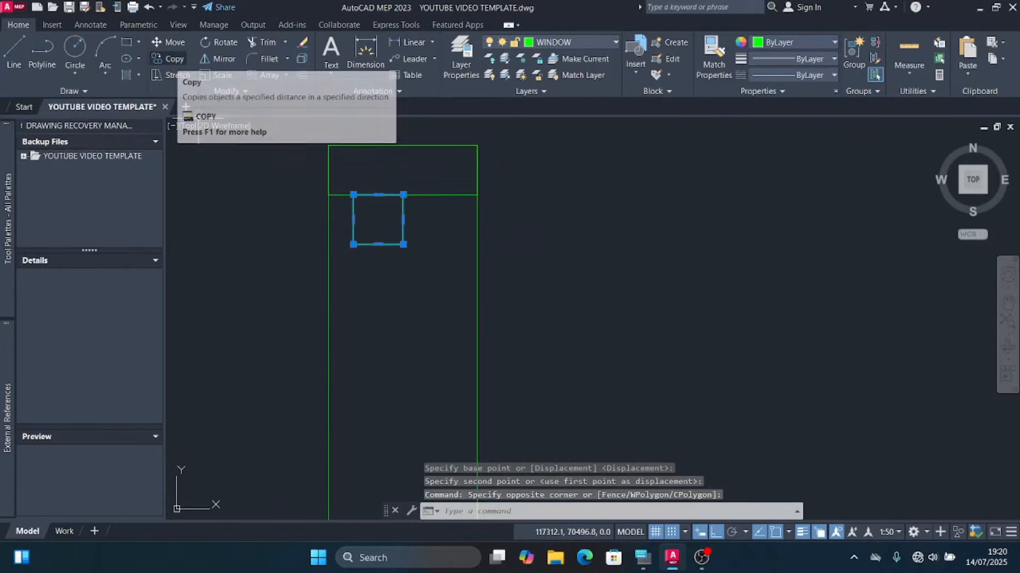
left_click(170, 58)
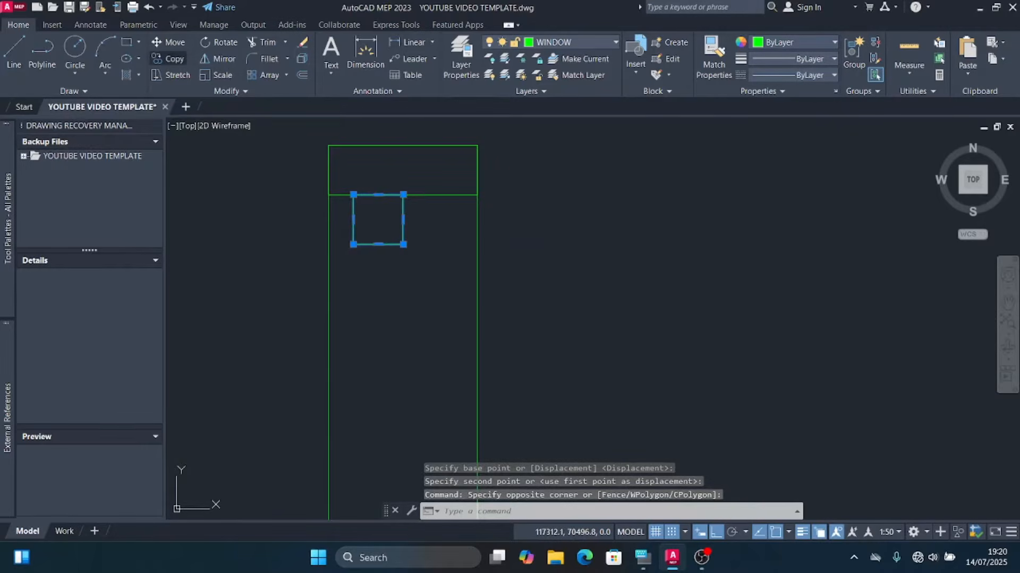
left_click(403, 244)
scroll(395, 164, "down", 10)
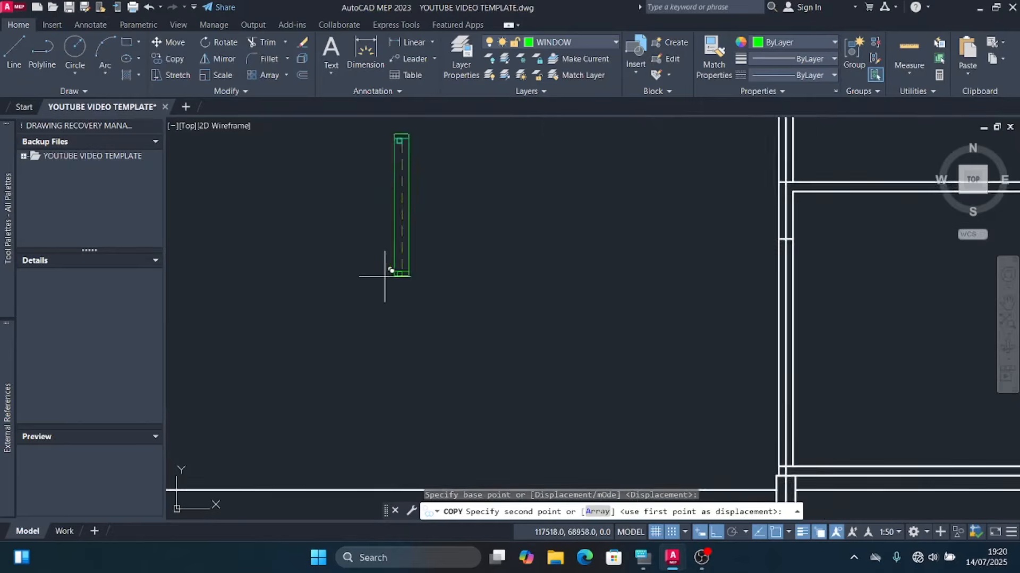
scroll(384, 275, "up", 10)
key("Escape")
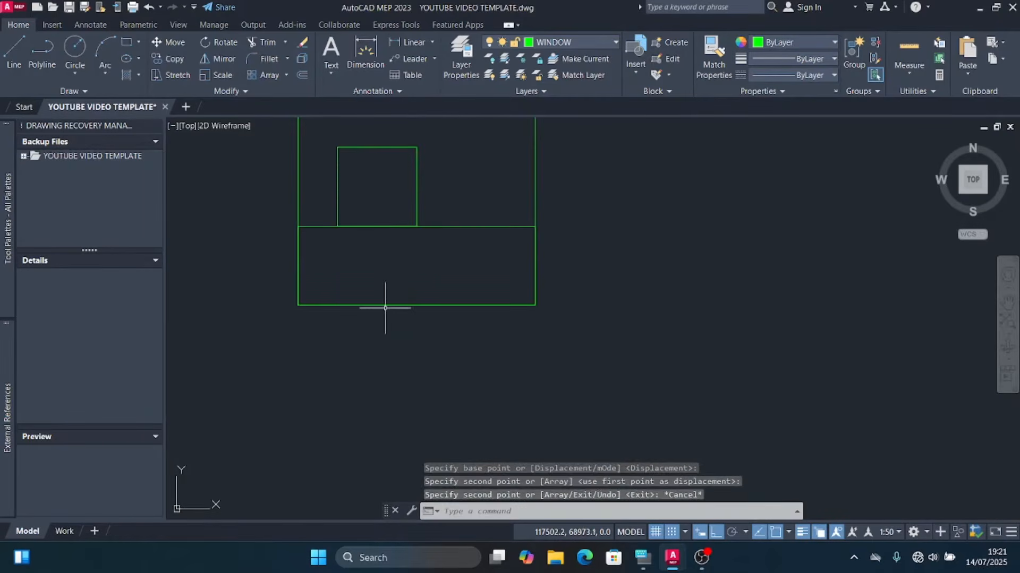
Step: Draw a vertical line from the lower square's upper-left corner to the upper square's lower-left corner
scroll(345, 320, "down", 2)
left_click(15, 55)
left_click(340, 212)
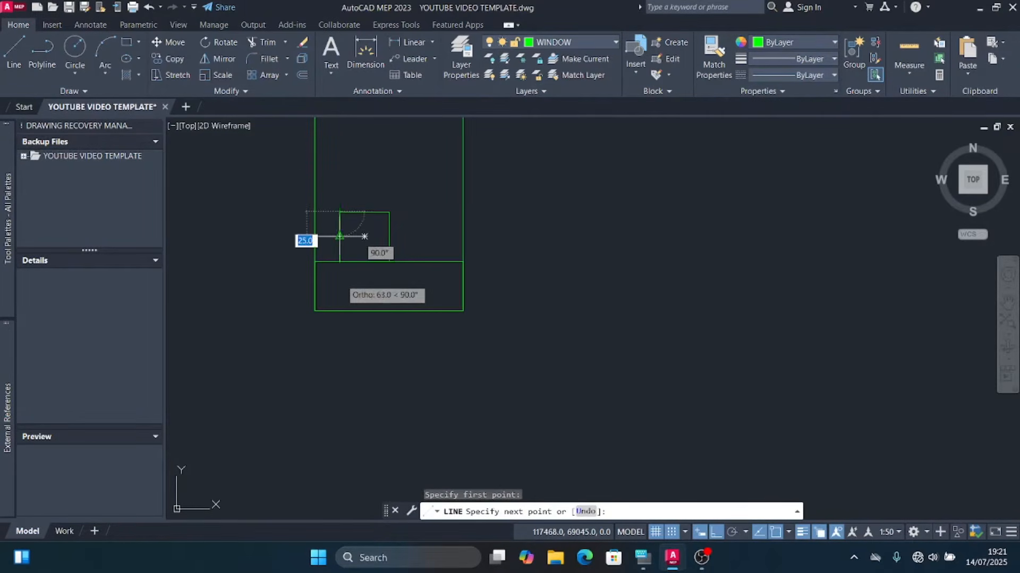
scroll(340, 319, "down", 4)
scroll(340, 239, "up", 4)
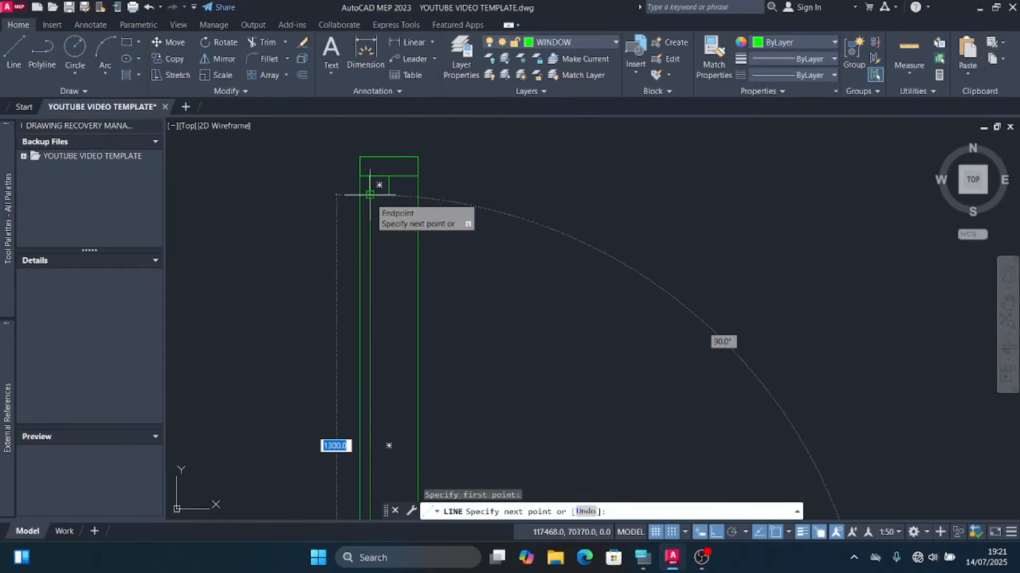
key("Escape")
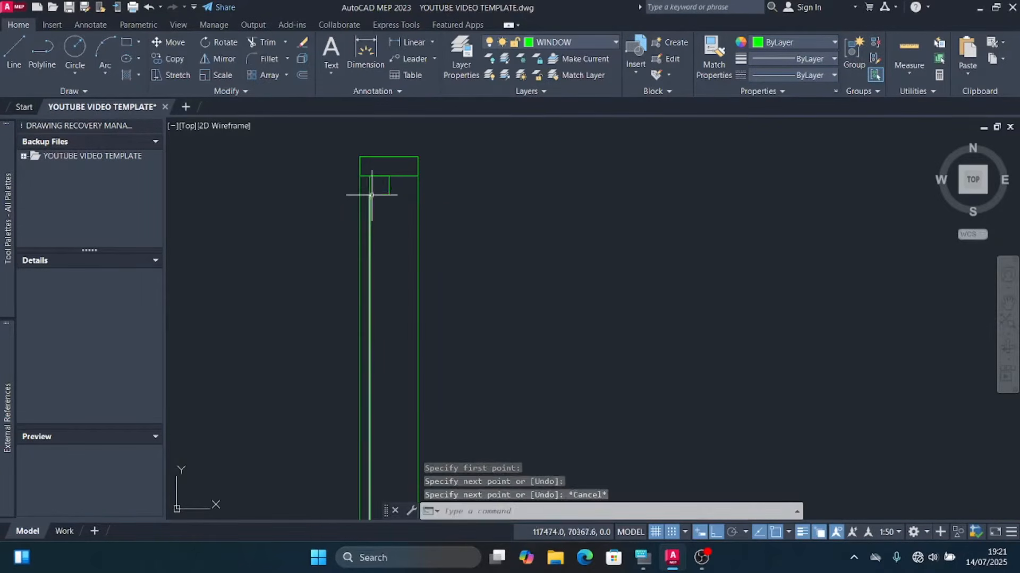
Step: Copy the vertical line from the upper square's lower-left corner to its lower-right corner
scroll(364, 195, "up", 5)
left_click(357, 220)
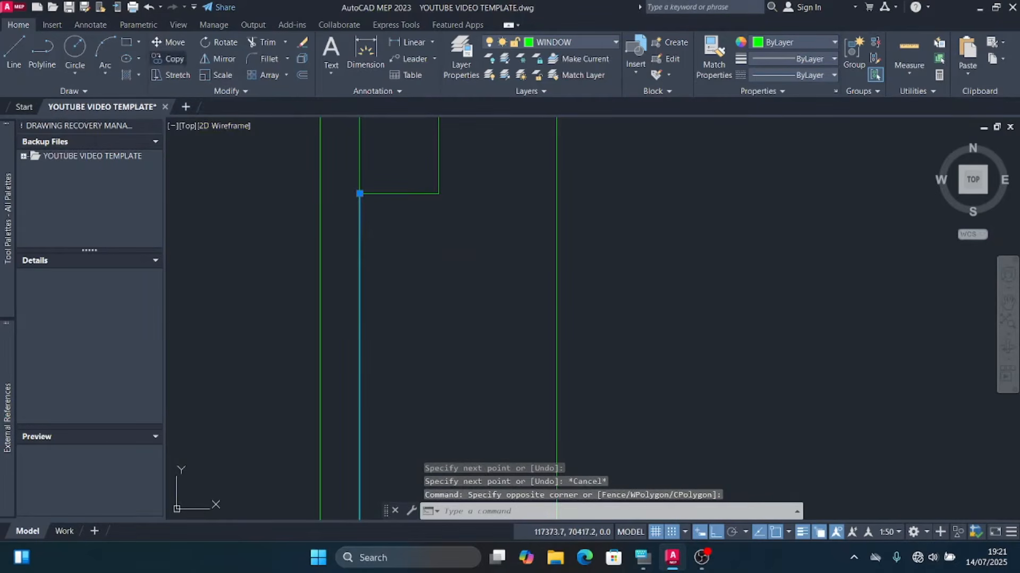
left_click(169, 58)
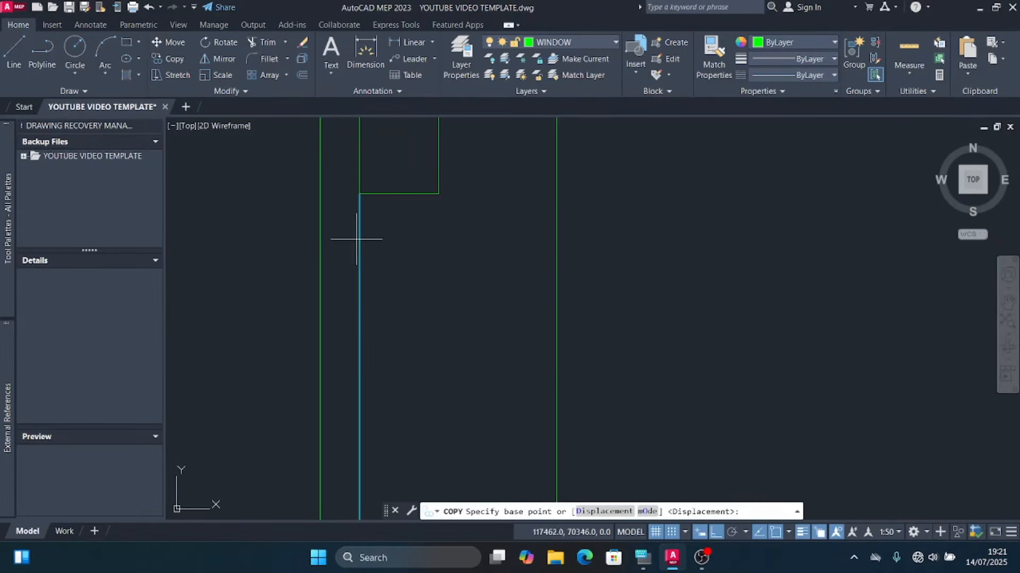
left_click(359, 193)
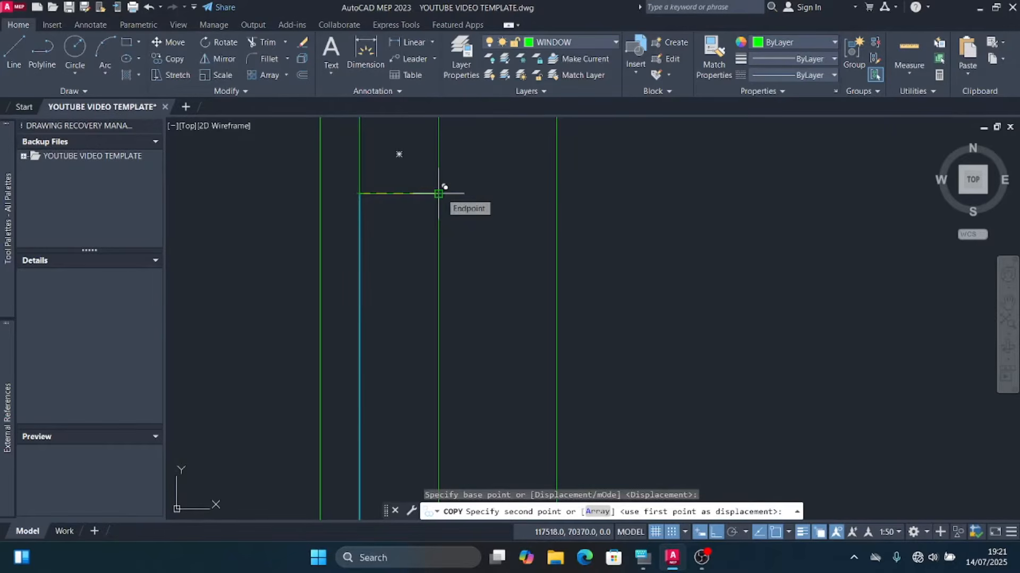
left_click(439, 193)
key("Escape")
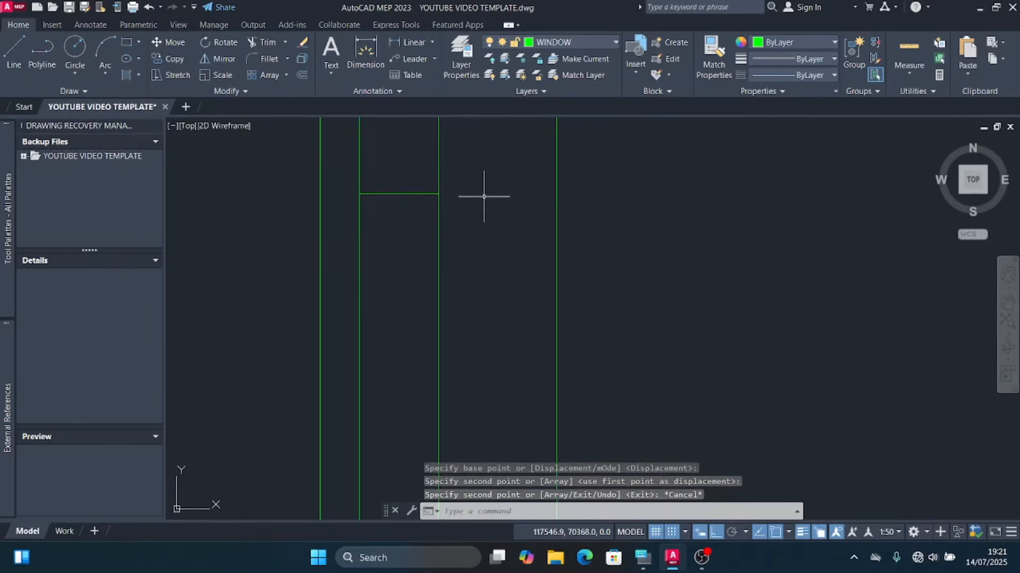
Step: Offset the vertical line at the squares' right side 50 mm towards the window rectangle's right edge
scroll(409, 212, "down", 4)
scroll(409, 234, "up", 3)
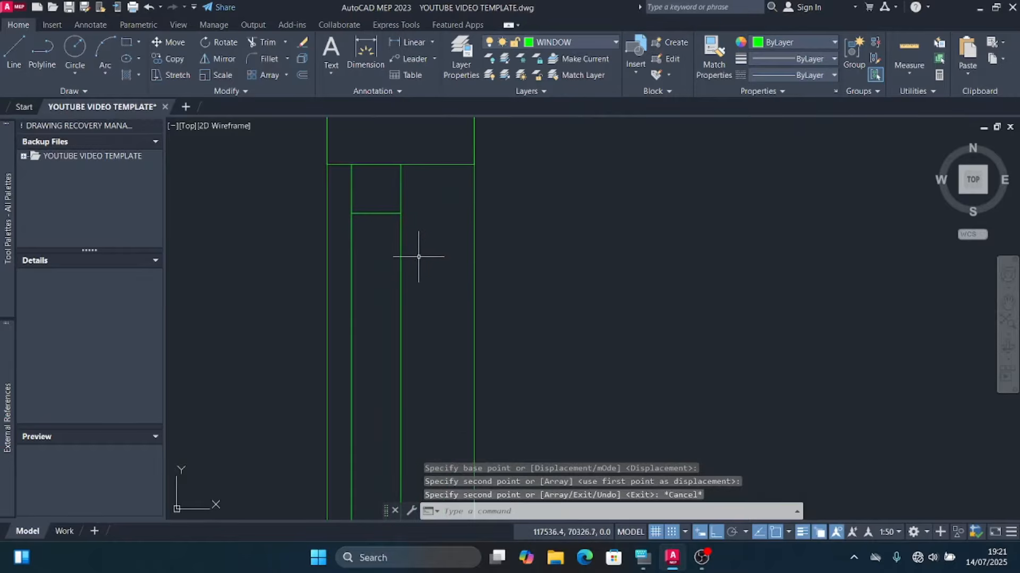
left_click(429, 283)
left_click(393, 255)
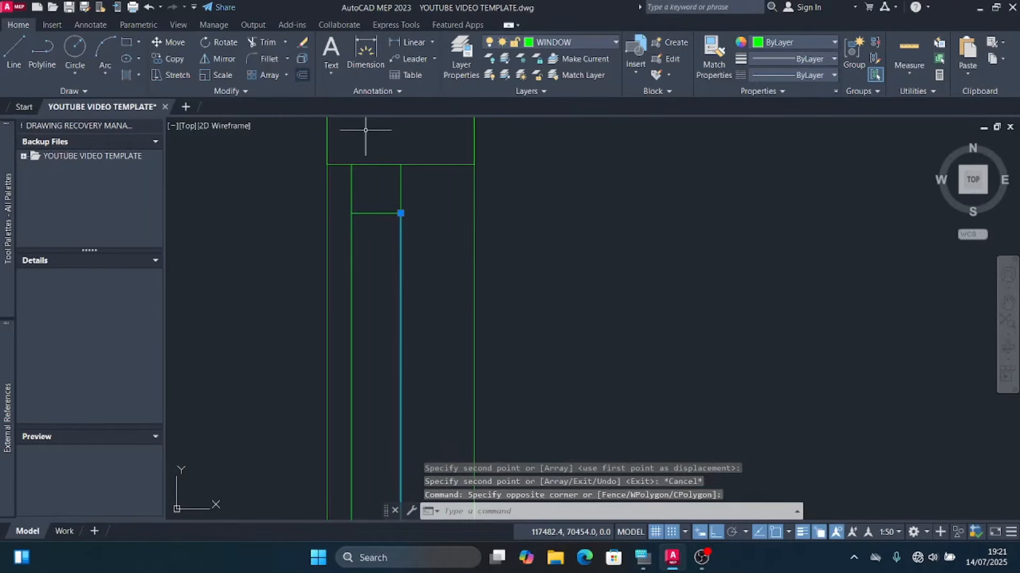
left_click(303, 74)
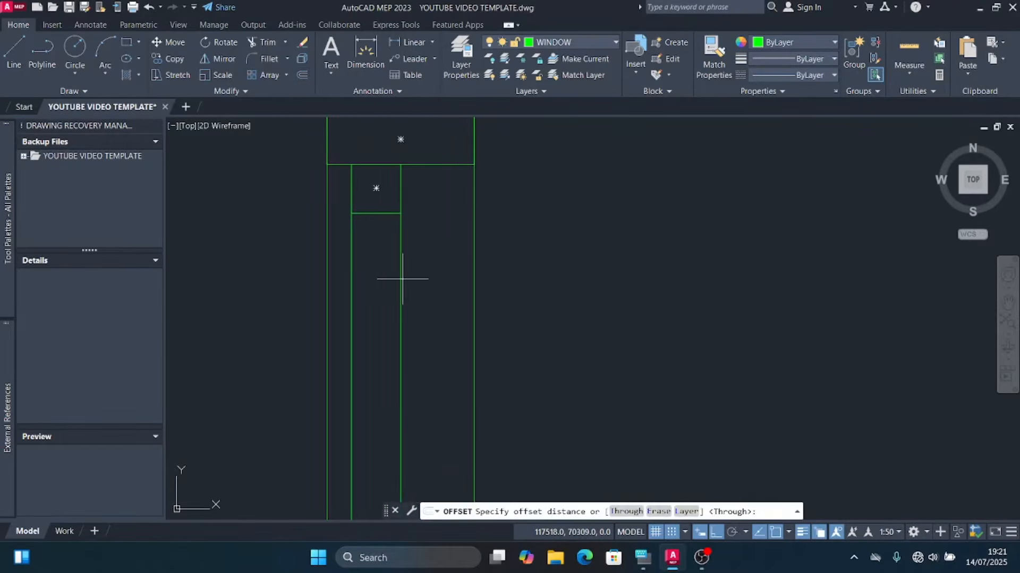
left_click(400, 292)
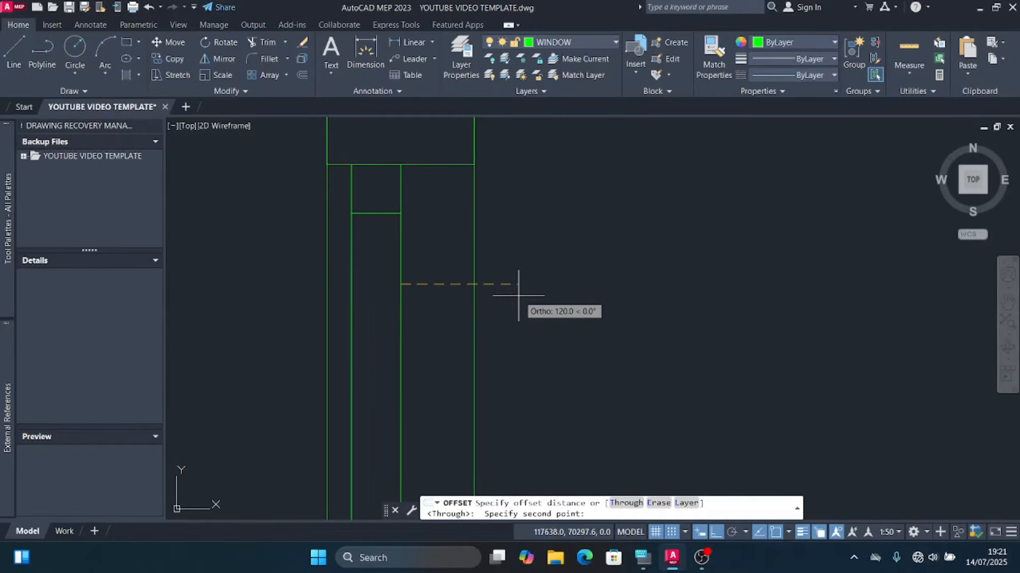
key("Return")
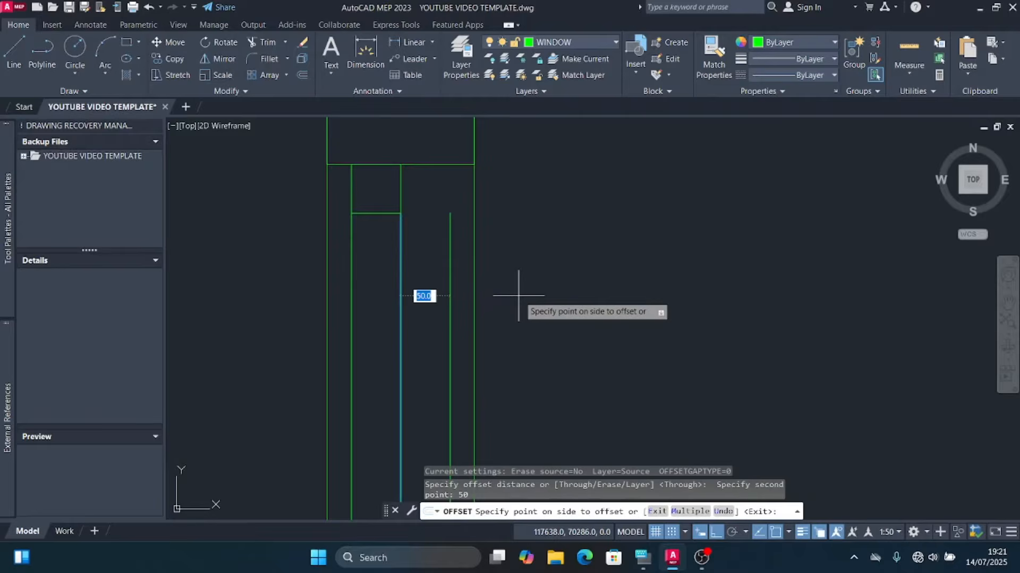
left_click(523, 269)
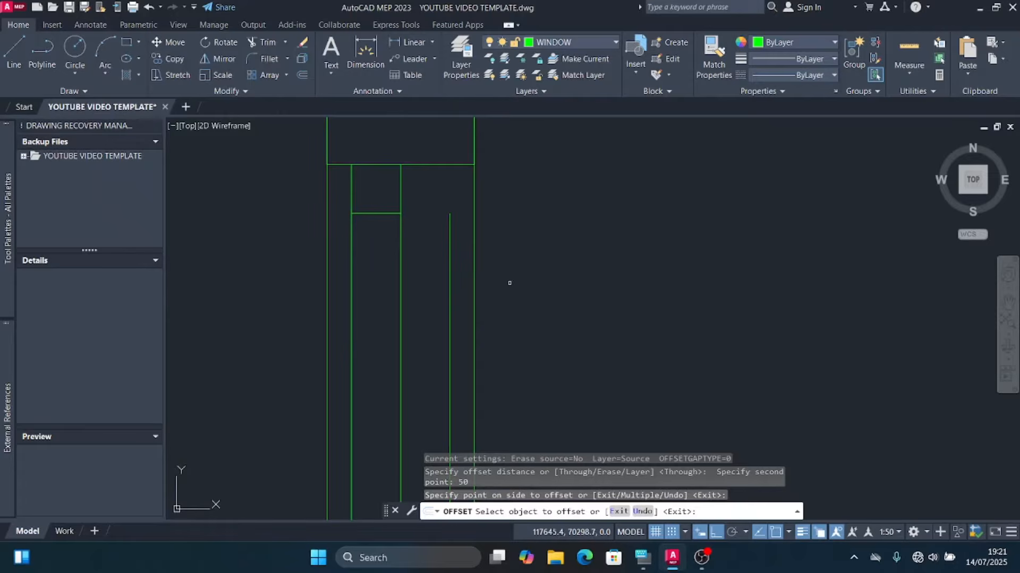
key("Escape")
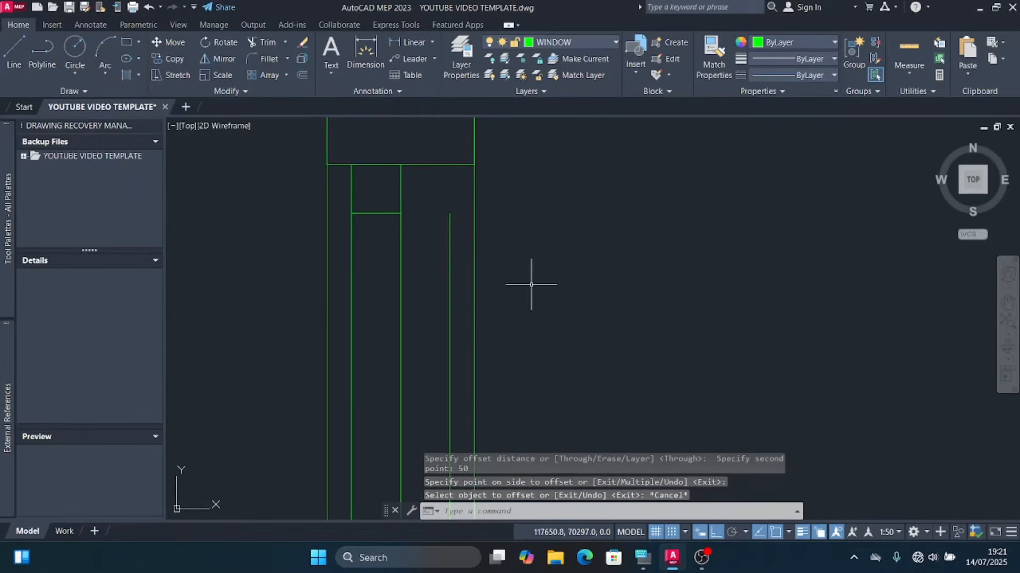
Step: Extend the offset vertical line down to the bottom frame piece, using the top and bottom frame pieces as boundaries
left_click(450, 179)
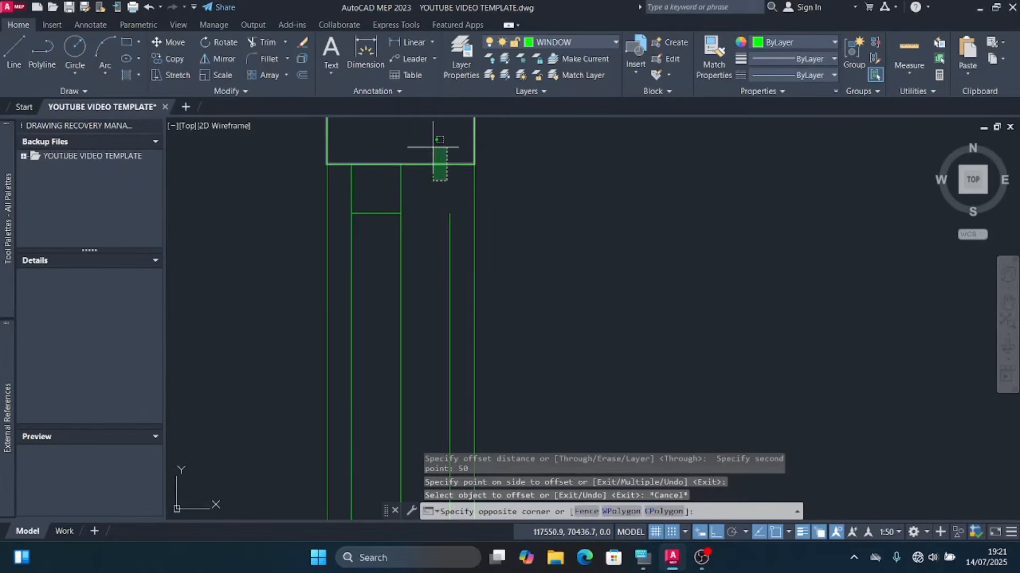
left_click(433, 154)
scroll(455, 164, "down", 5)
scroll(455, 399, "up", 5)
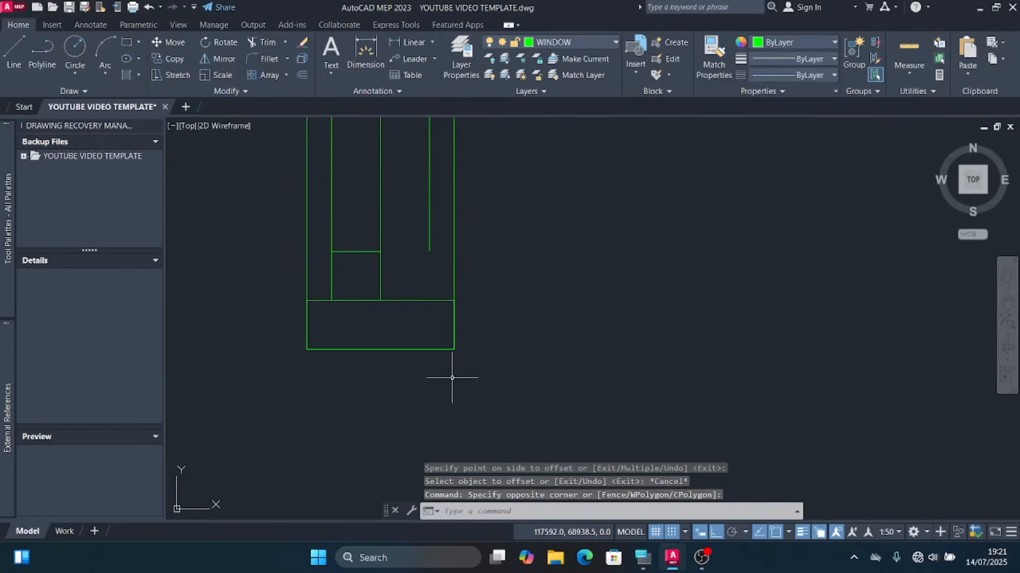
left_click(414, 306)
left_click(394, 278)
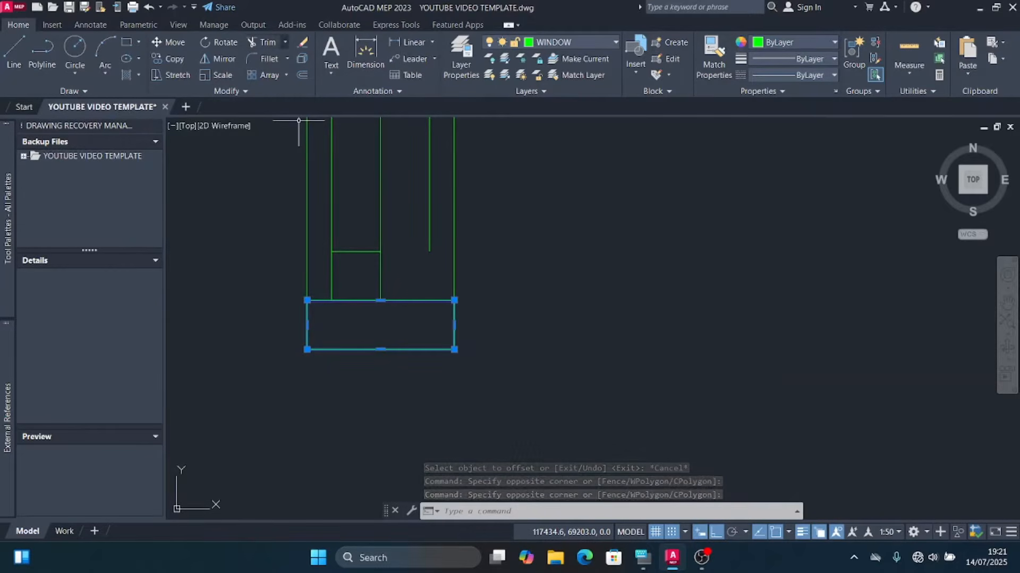
left_click(285, 42)
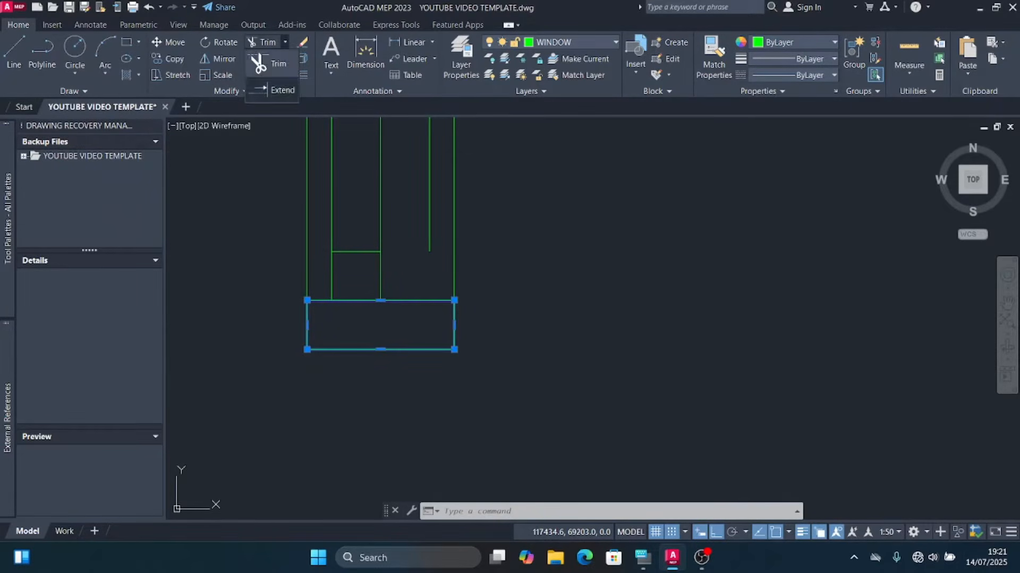
left_click(277, 90)
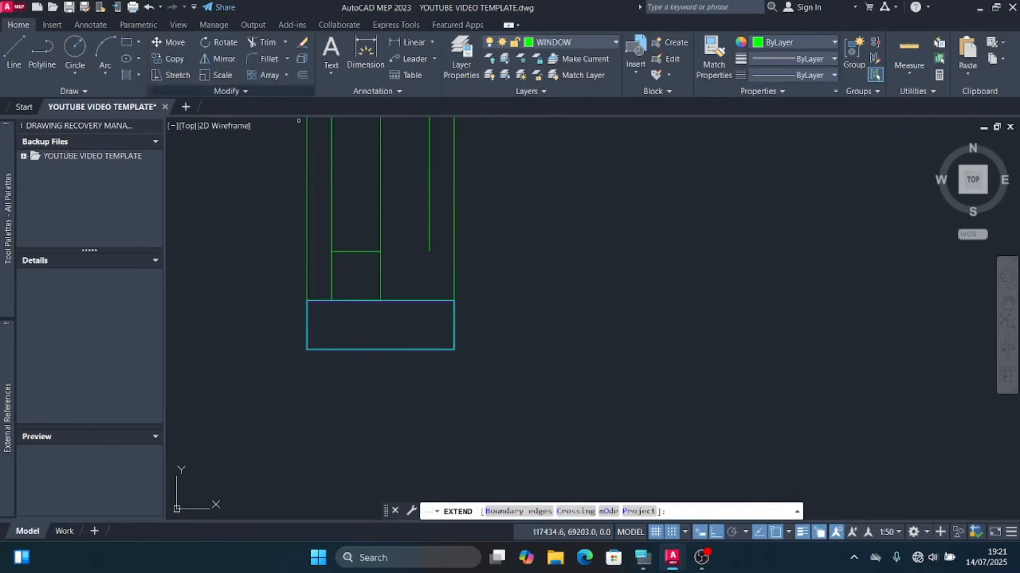
left_click(446, 282)
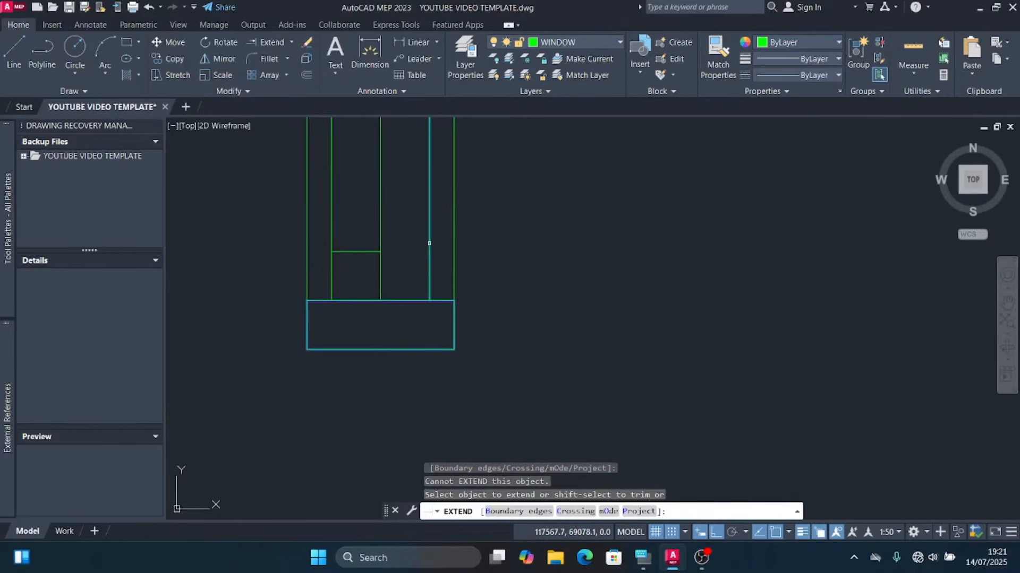
left_click(429, 246)
Step: Extend the upper end of the same vertical line to the top frame piece's lower edge
scroll(413, 363, "down", 5)
left_click(414, 225)
scroll(414, 210, "up", 4)
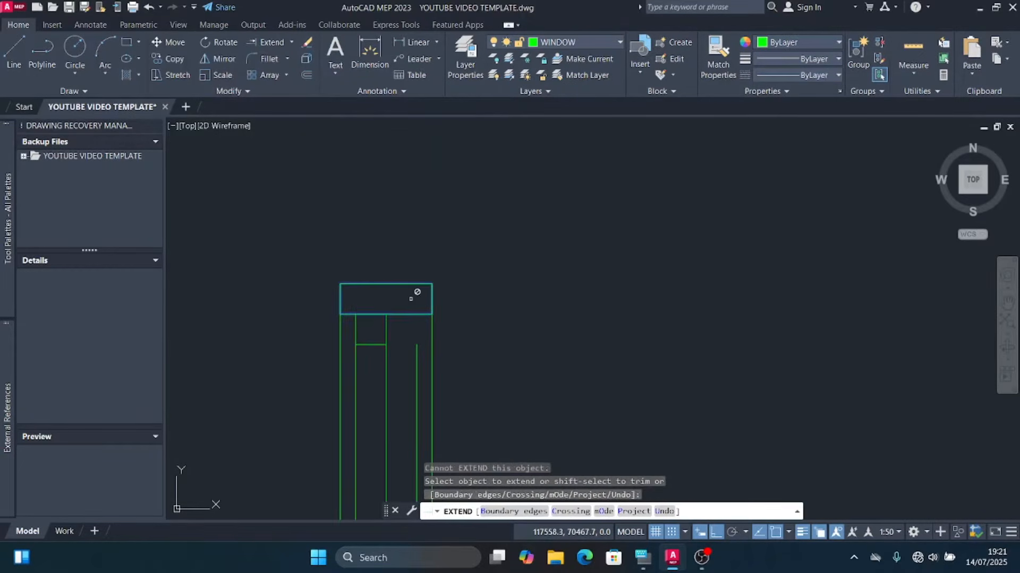
left_click(411, 299)
left_click(417, 357)
left_click(467, 213)
scroll(468, 207, "down", 4)
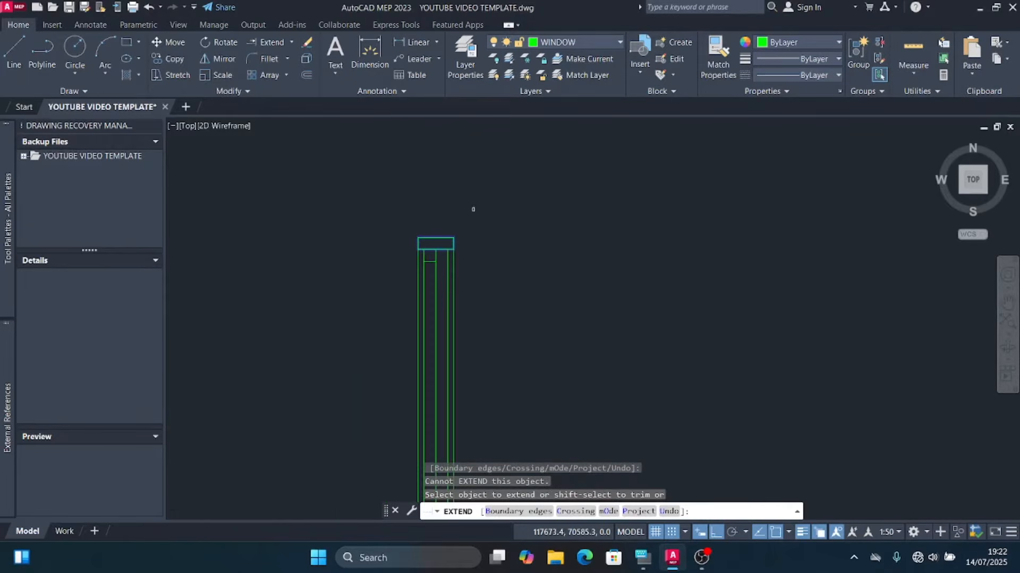
key("Escape")
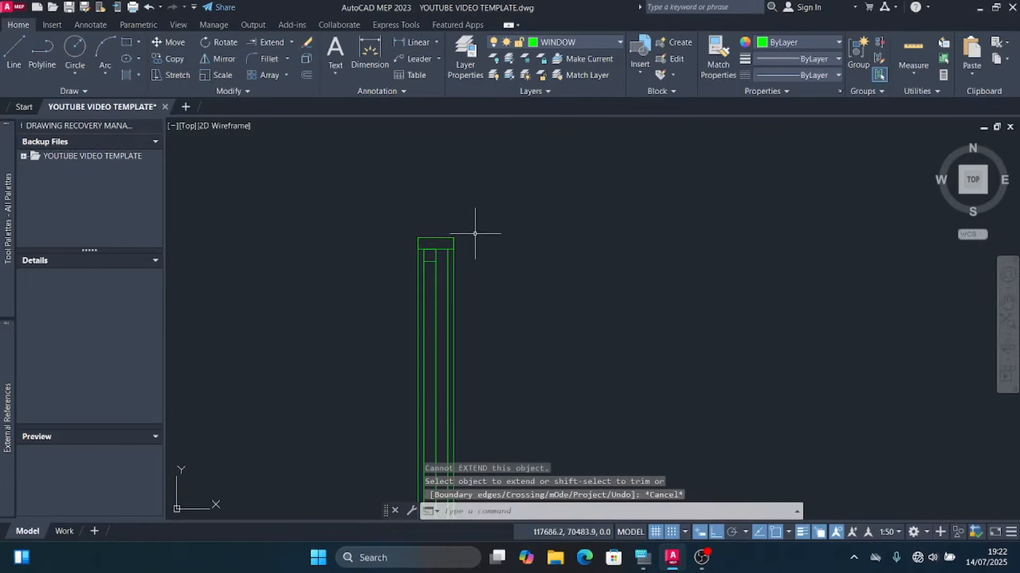
Step: Move the complete window section from its upper-left corner to the left end of the short horizontal line across the leftmost wall
scroll(521, 163, "down", 2)
left_click(526, 172)
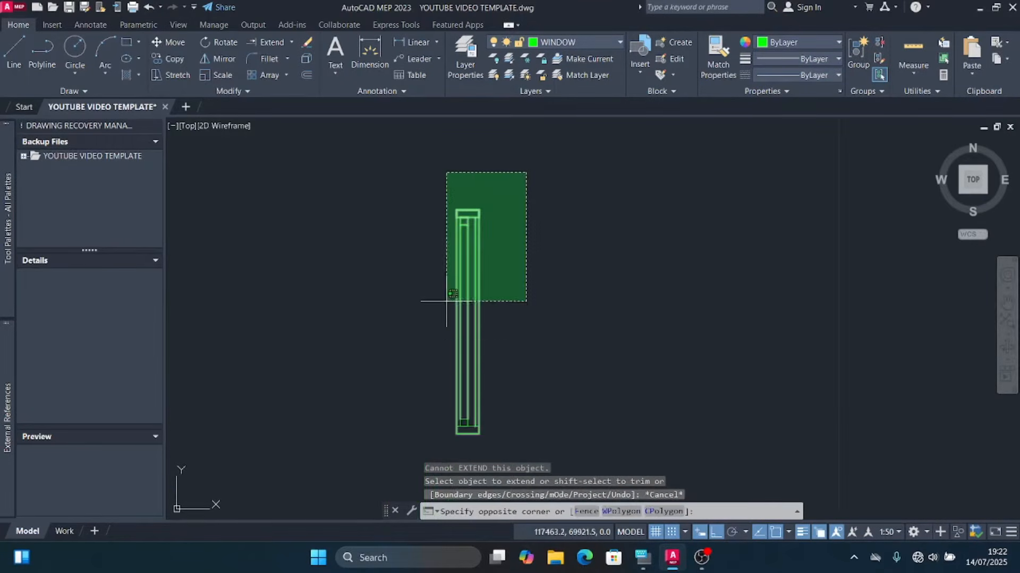
left_click(414, 451)
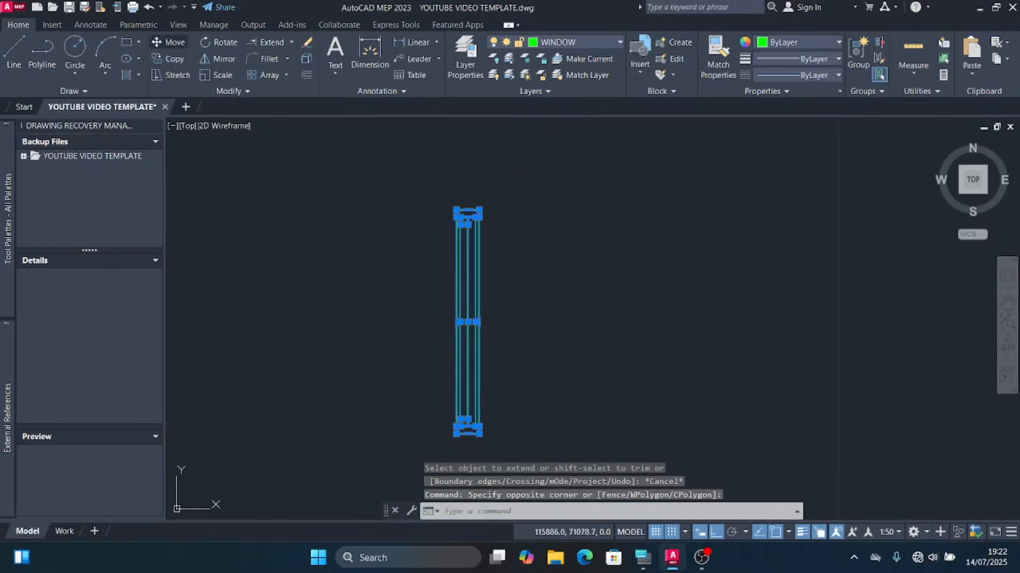
left_click(169, 43)
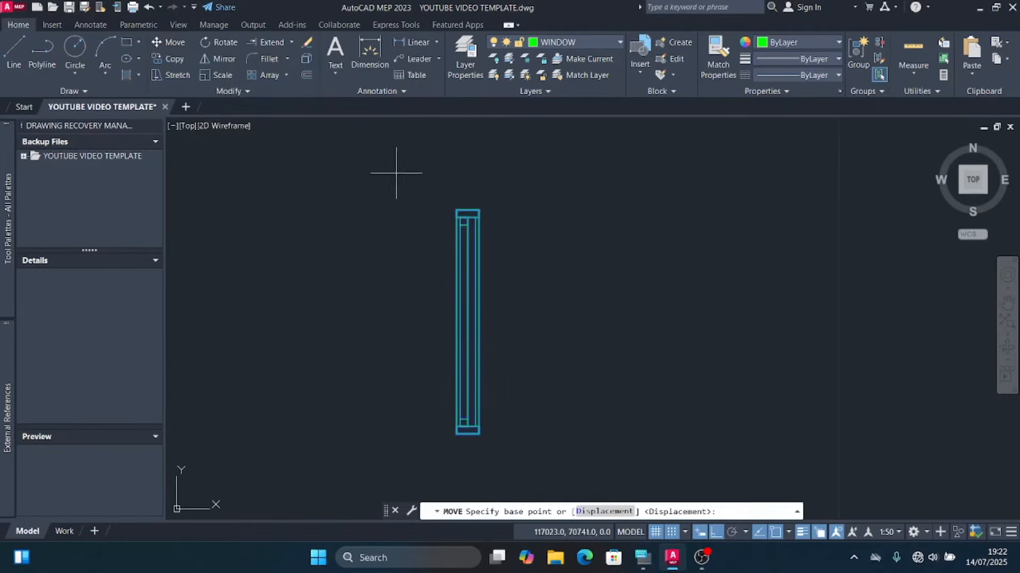
scroll(512, 228, "up", 3)
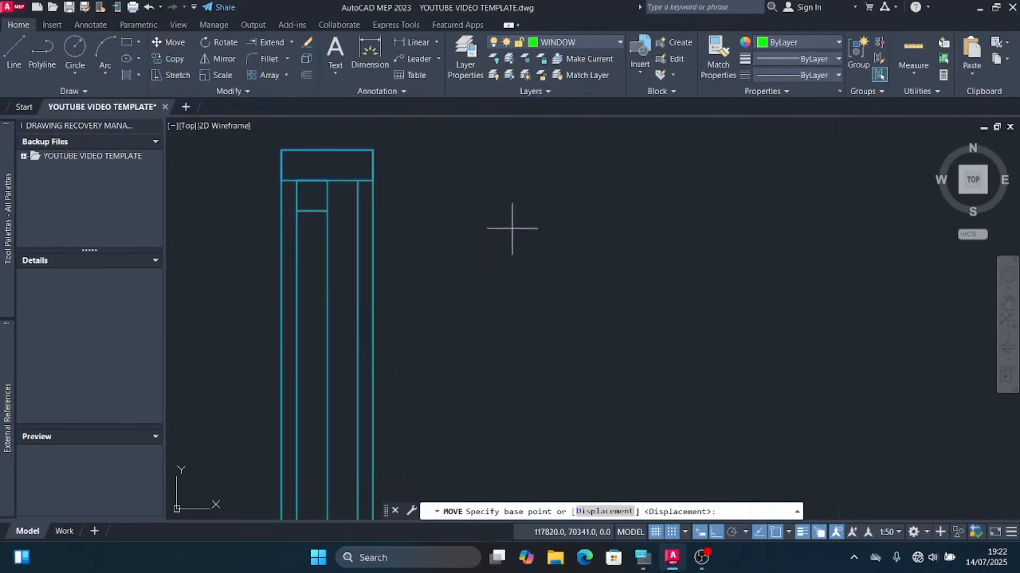
left_click(281, 150)
scroll(277, 209, "down", 5)
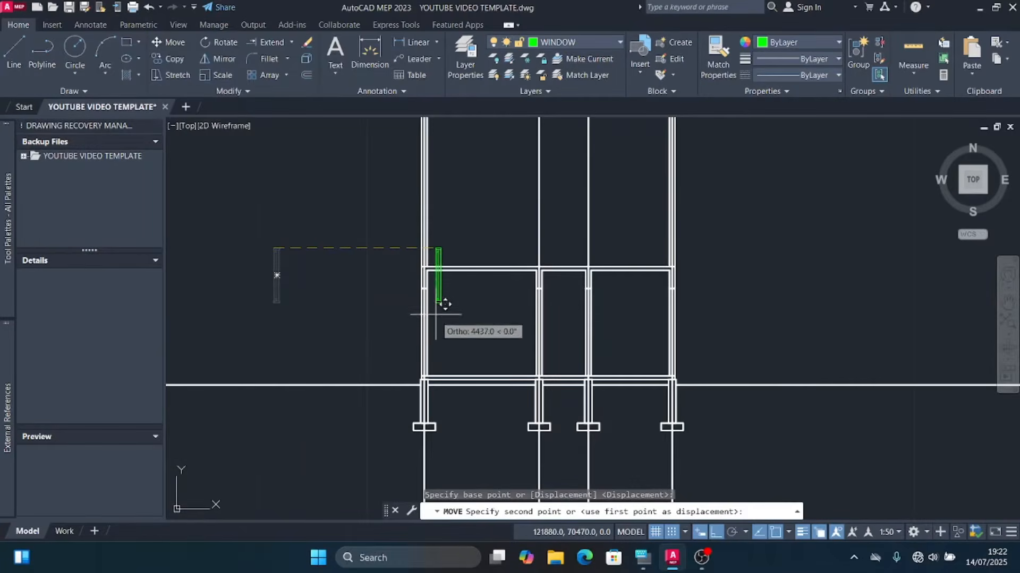
scroll(438, 298, "up", 2)
scroll(404, 239, "up", 2)
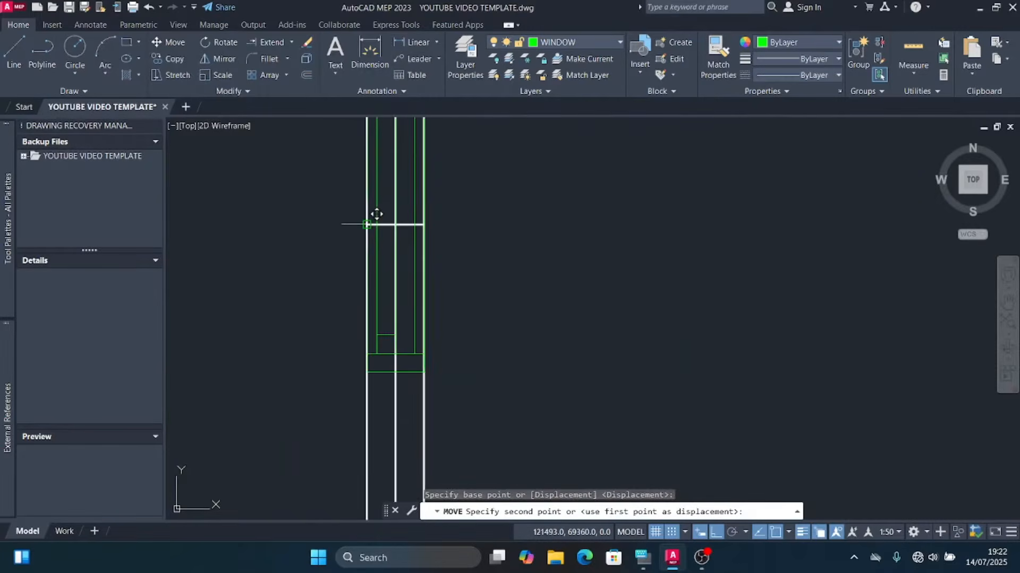
left_click(377, 214)
Step: Draw a 150 by 900 mm upright rectangle in the free space beside the section's rightmost wall
scroll(456, 205, "down", 3)
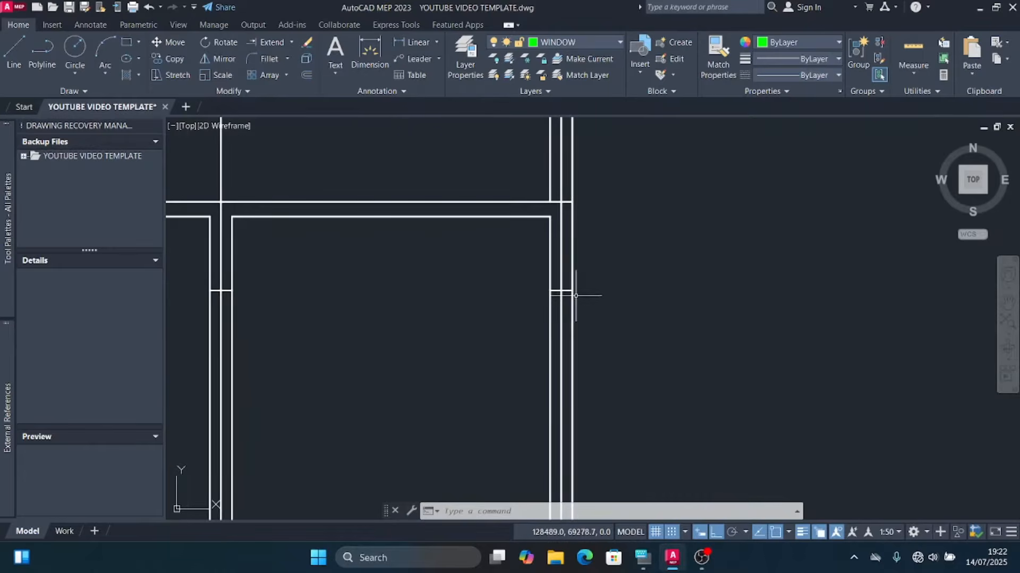
scroll(578, 245, "down", 3)
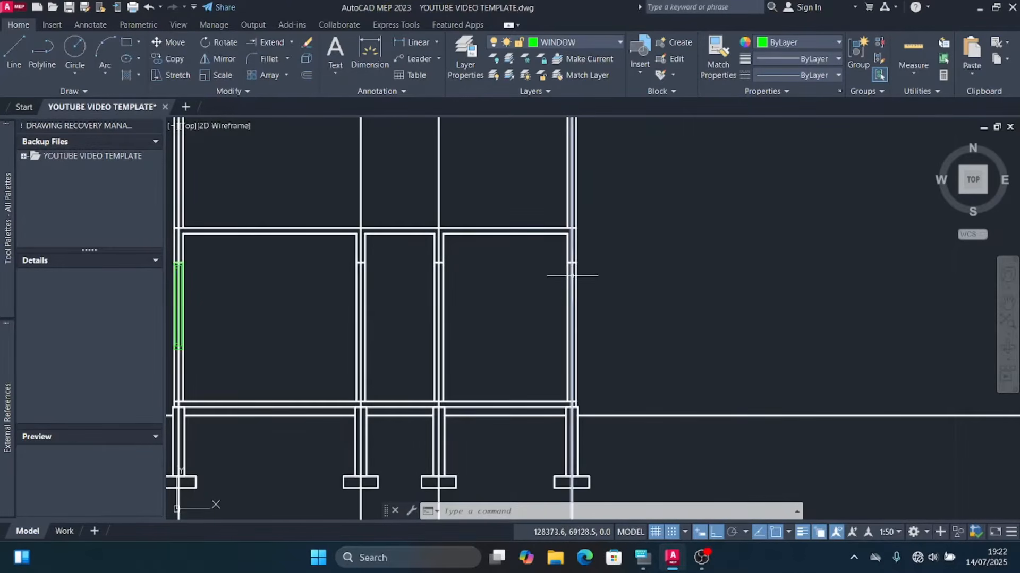
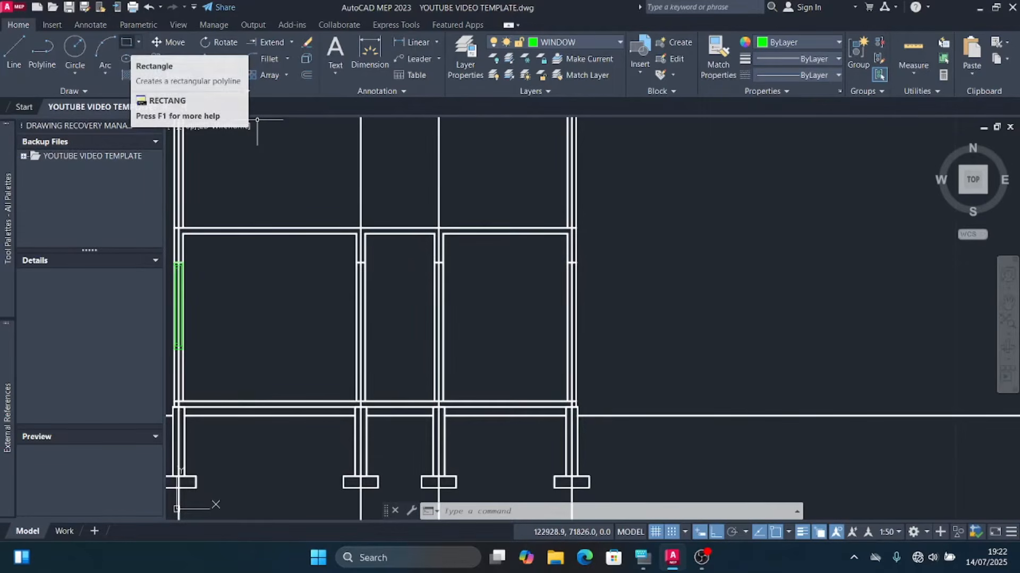
left_click(127, 42)
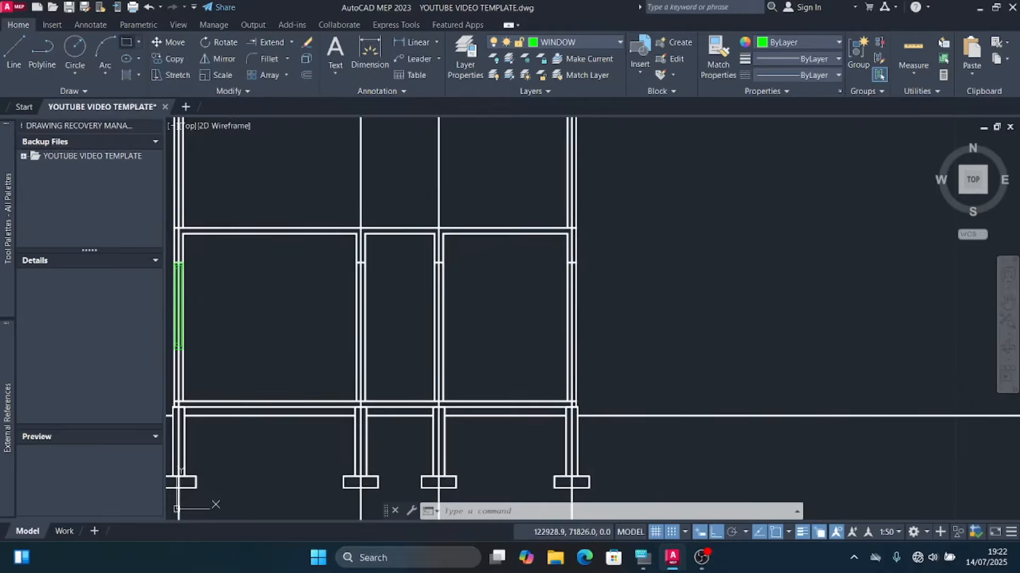
scroll(690, 215, "up", 2)
left_click(587, 236)
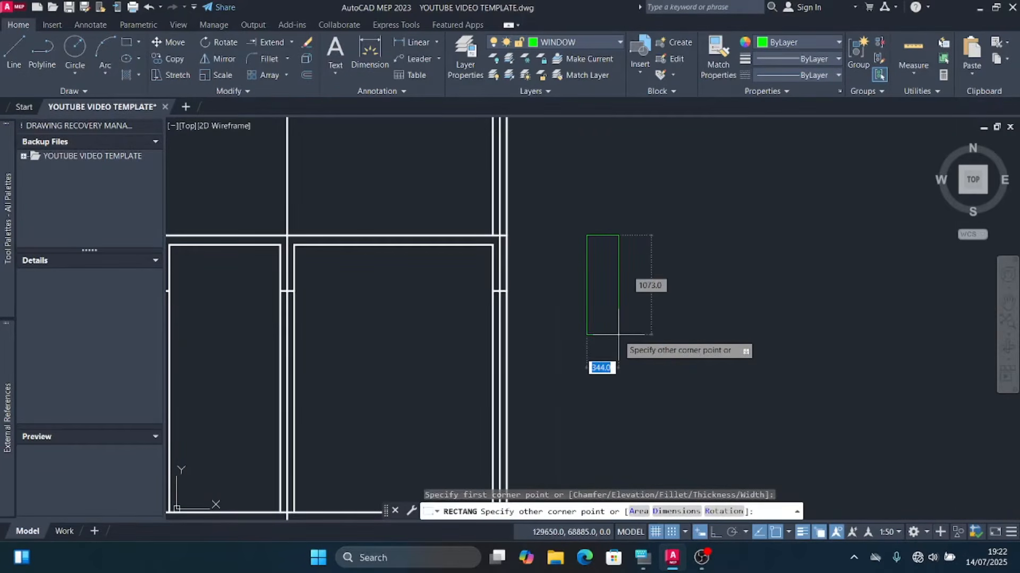
type("15")
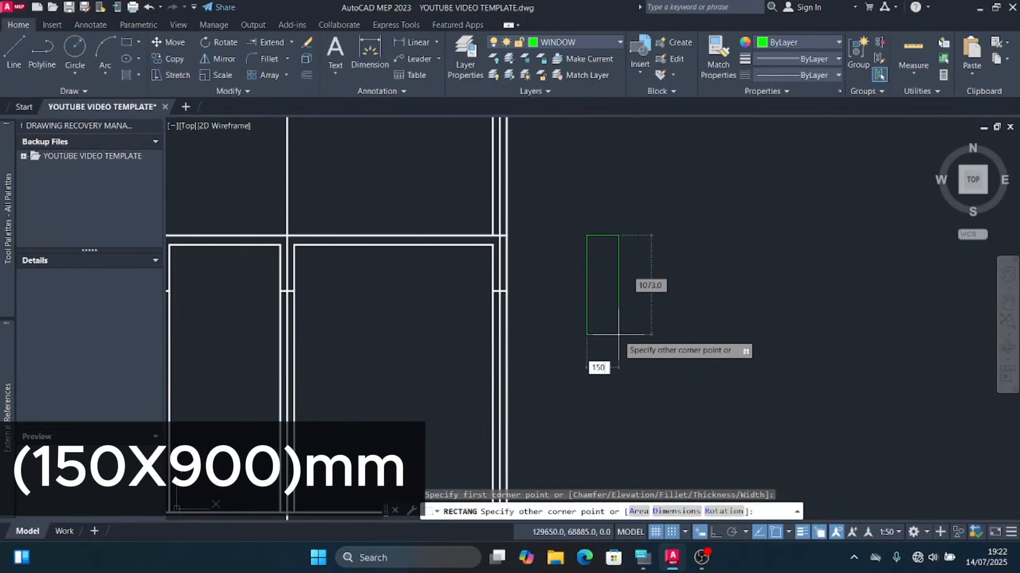
type("0")
key("Tab")
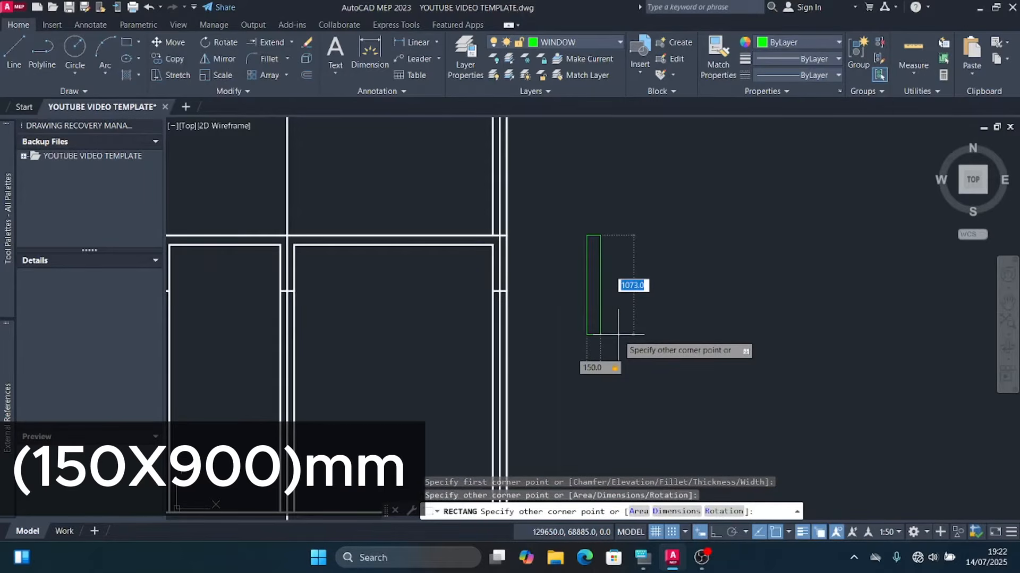
type("900")
key("Return")
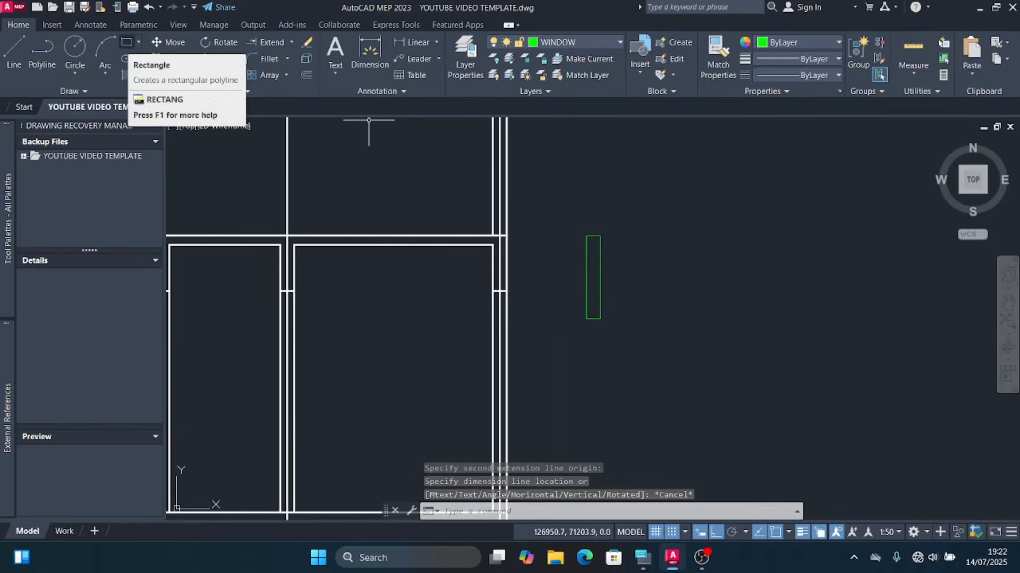
Step: Draw a 150 by 50 mm rectangle beside the top of the 150 by 900 mm rectangle
left_click(126, 42)
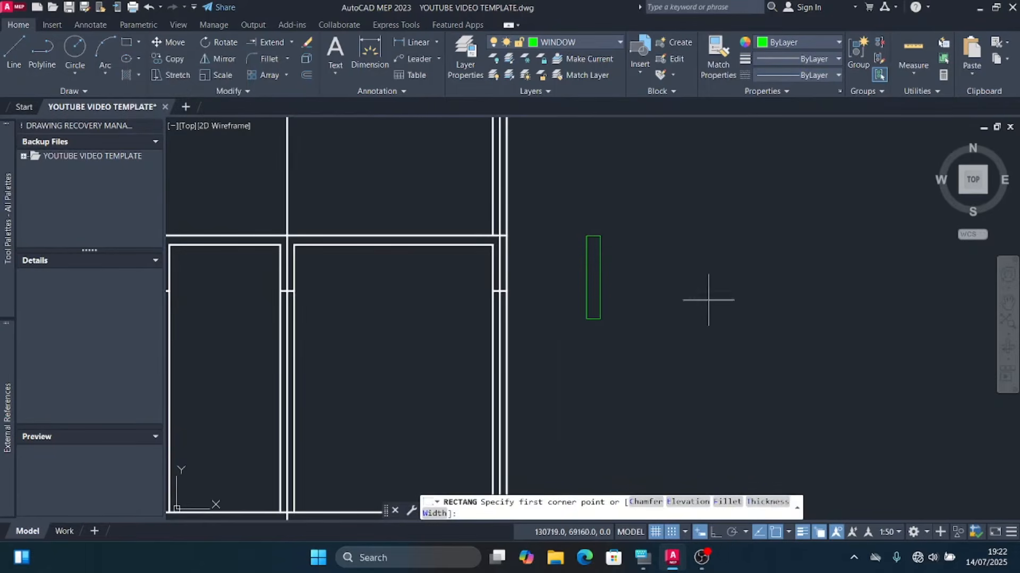
left_click(622, 236)
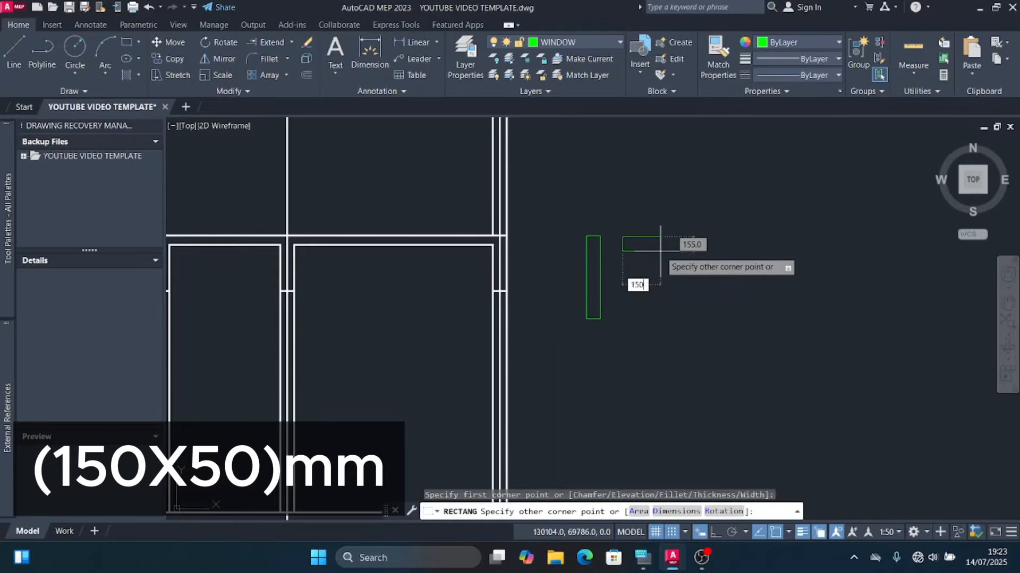
key("Tab")
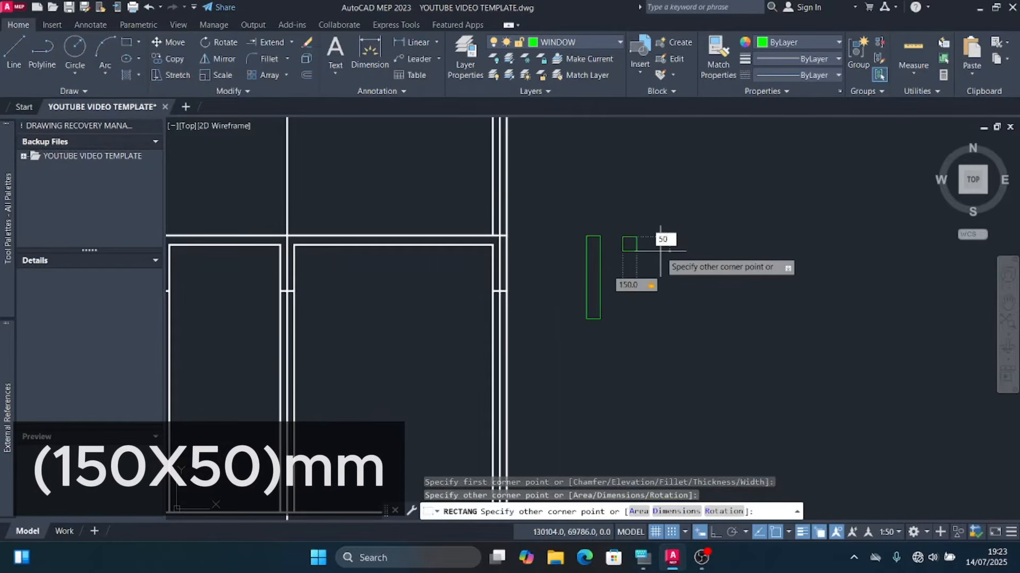
key("Return")
Step: Move the 150 by 50 mm rectangle from its upper-left corner to the tall rectangle's upper-left corner
left_click(661, 250)
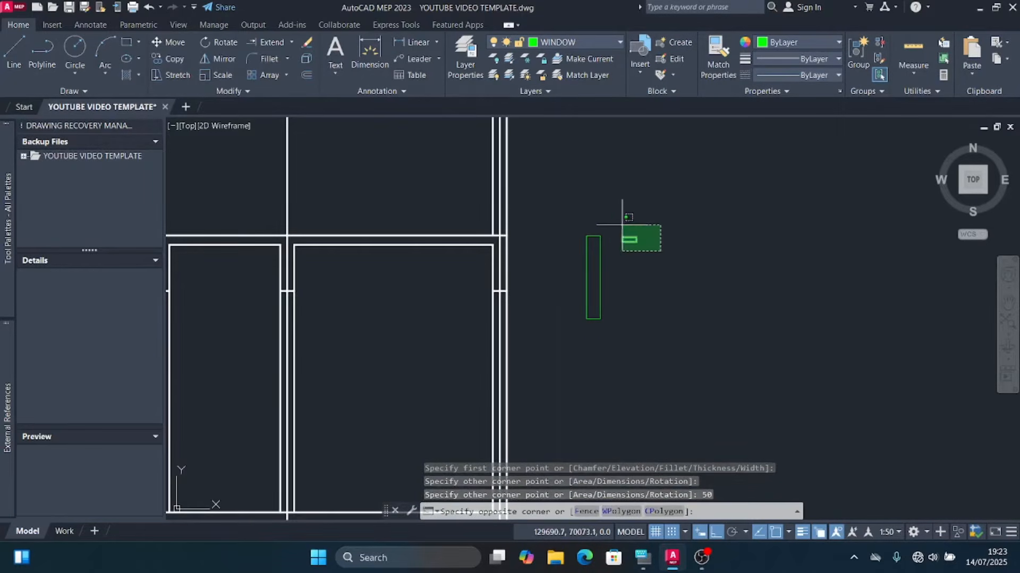
left_click(617, 222)
scroll(643, 238, "up", 4)
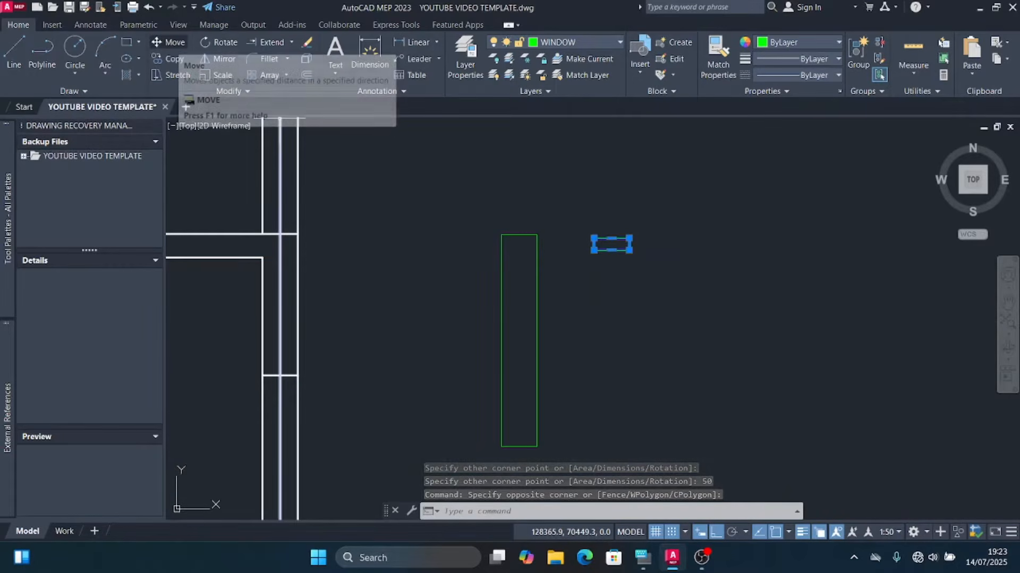
left_click(168, 42)
scroll(605, 255, "up", 4)
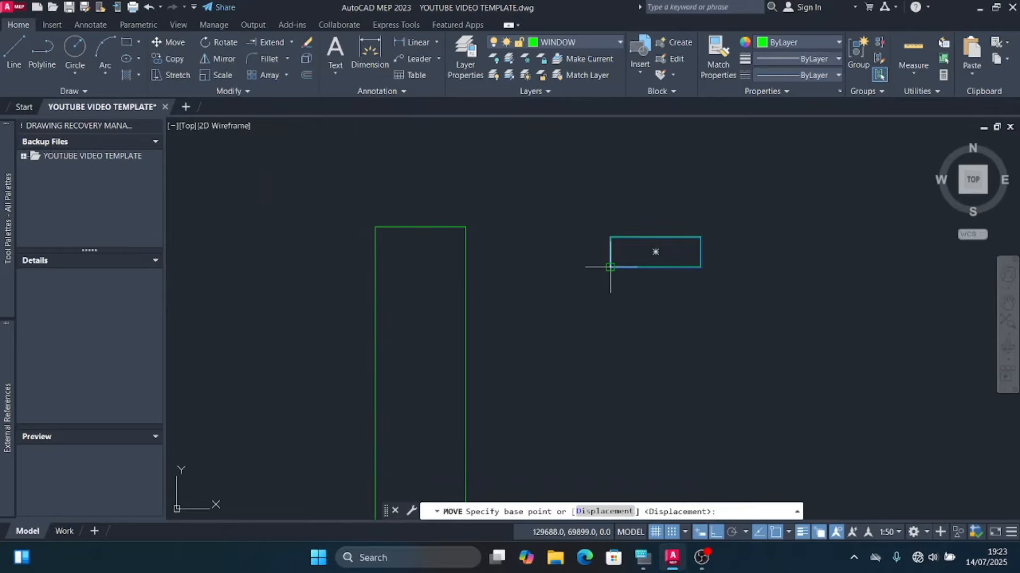
left_click(610, 237)
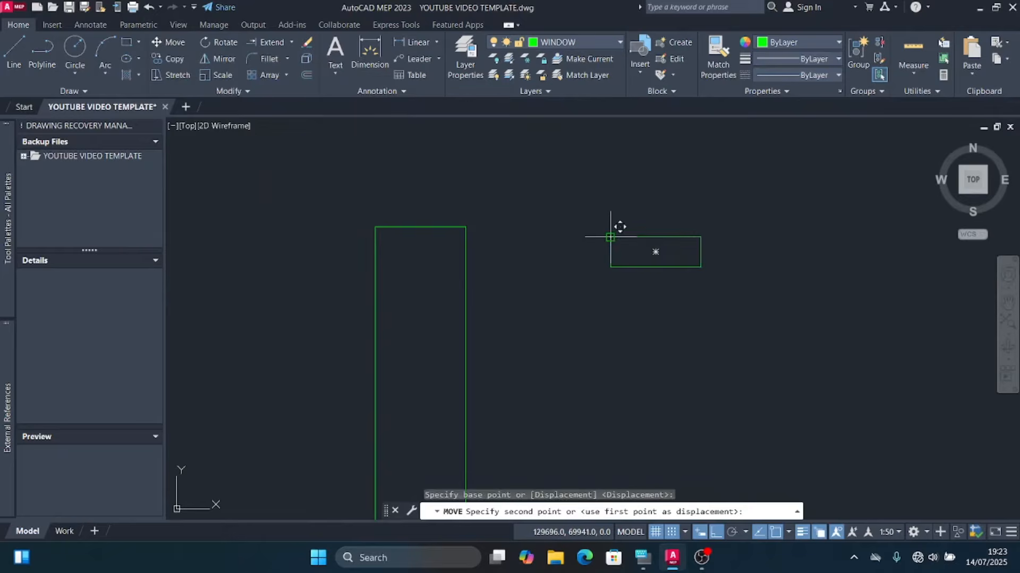
left_click(386, 227)
Step: Copy the 150 by 50 mm top frame piece from its lower-left corner to the tall rectangle's lower-left corner
scroll(518, 232, "down", 4)
scroll(518, 232, "up", 6)
left_click(518, 232)
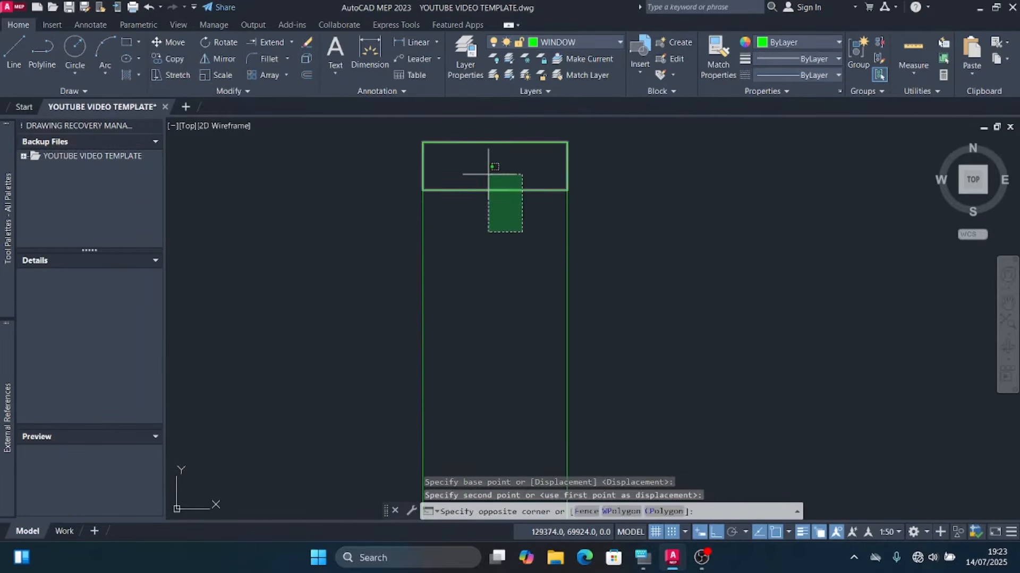
left_click(488, 174)
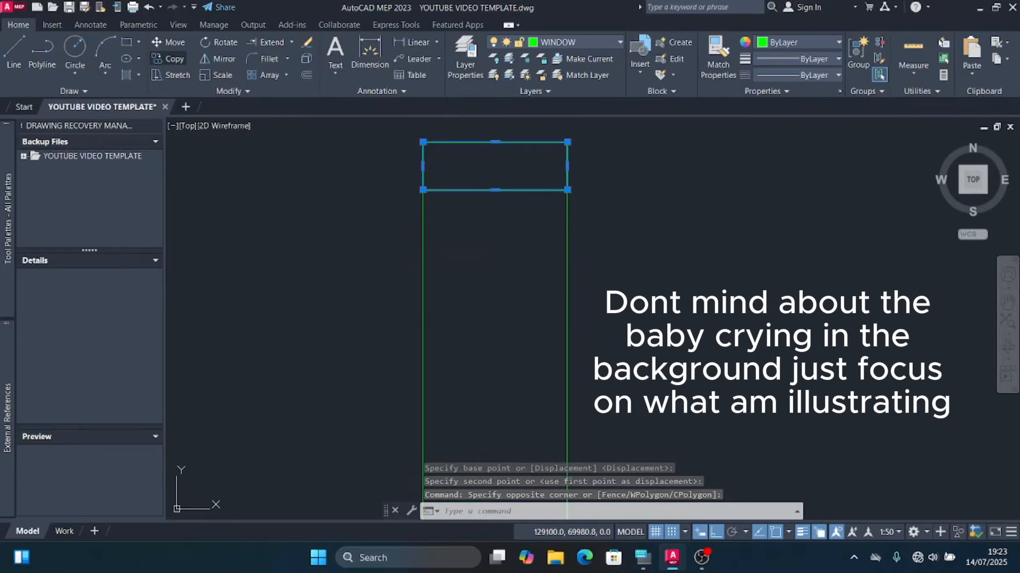
left_click(169, 58)
left_click(423, 190)
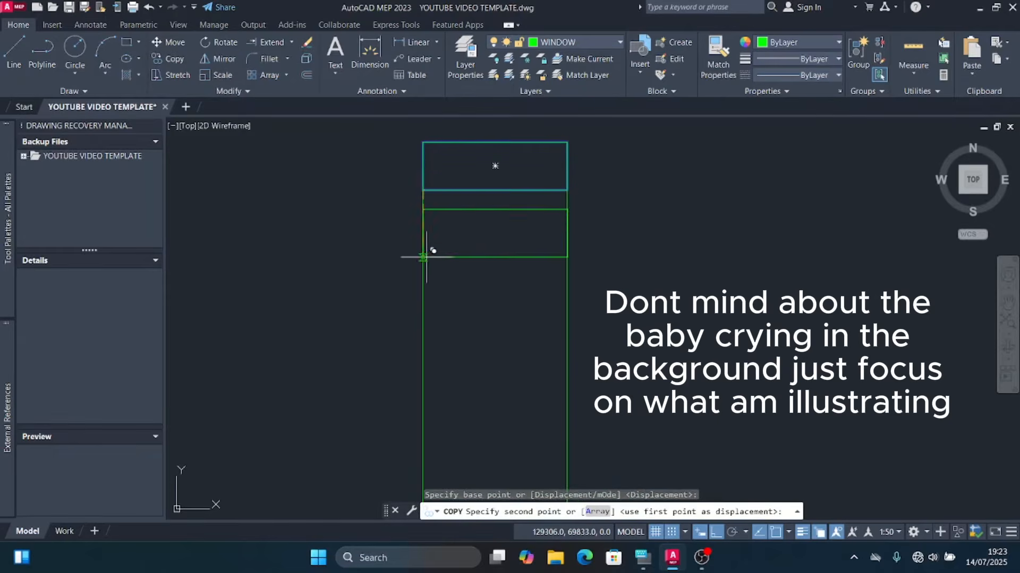
scroll(428, 130, "down", 5)
scroll(431, 268, "up", 4)
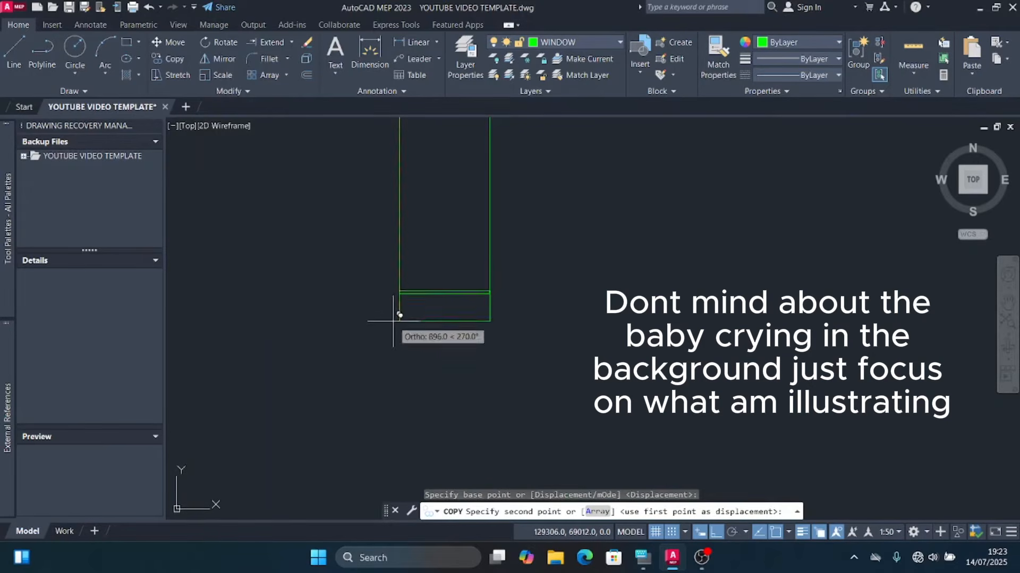
left_click(431, 286)
key("Escape")
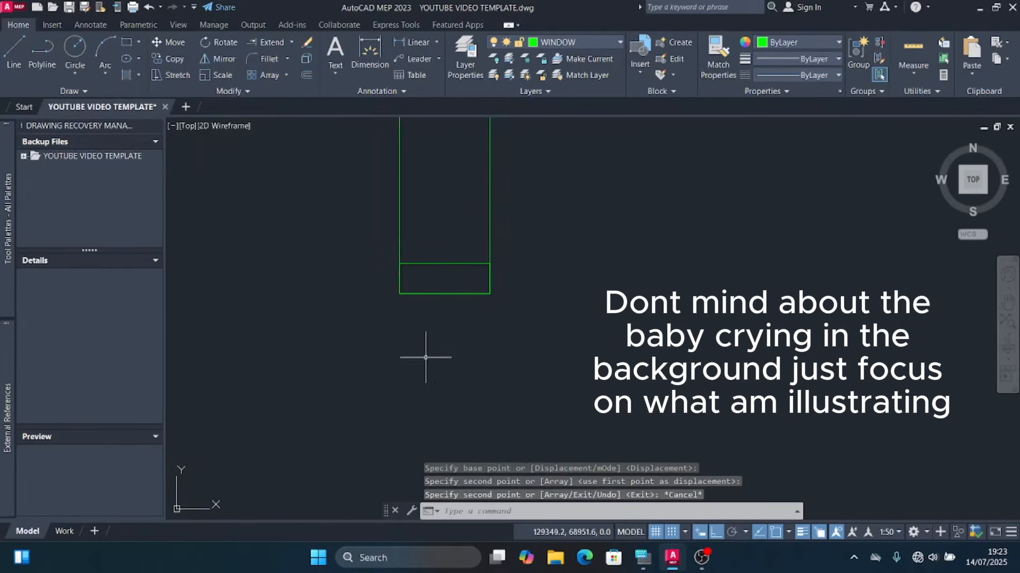
Step: Draw a 50 by 50 mm square in the free space beside the upper part of the 150 by 900 mm window frame
scroll(428, 354, "down", 6)
scroll(419, 355, "up", 3)
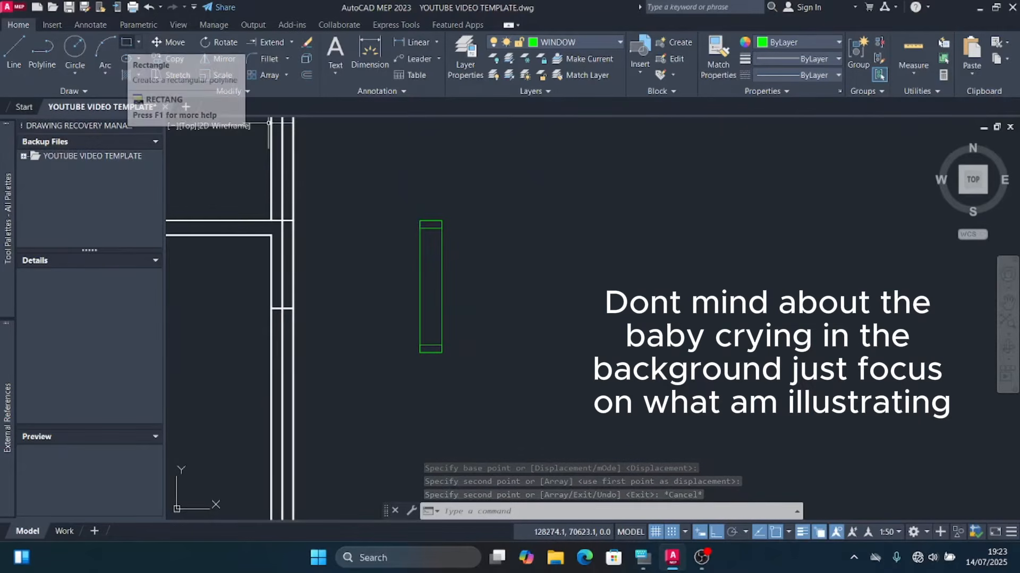
left_click(126, 42)
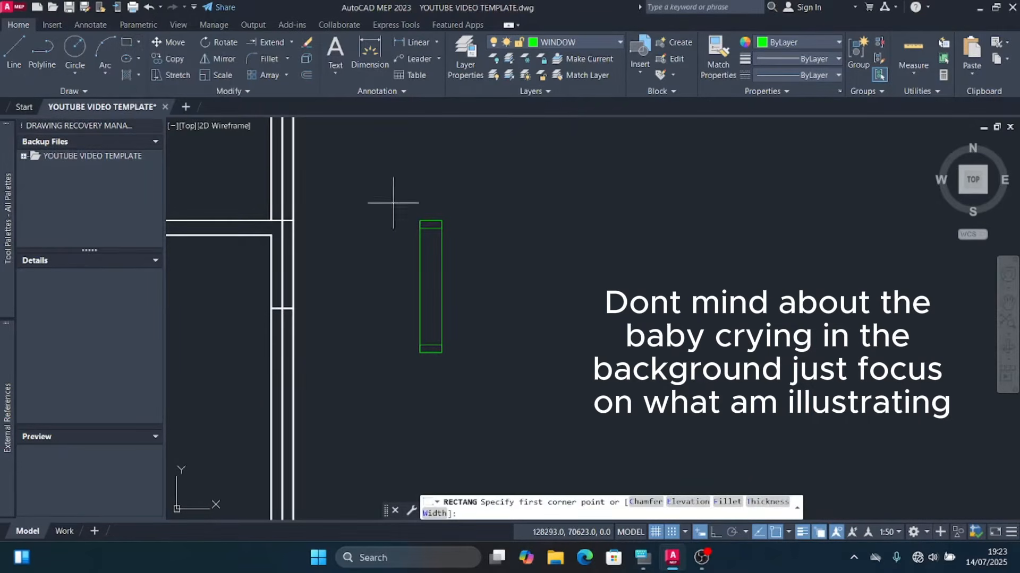
scroll(483, 242, "up", 2)
left_click(471, 224)
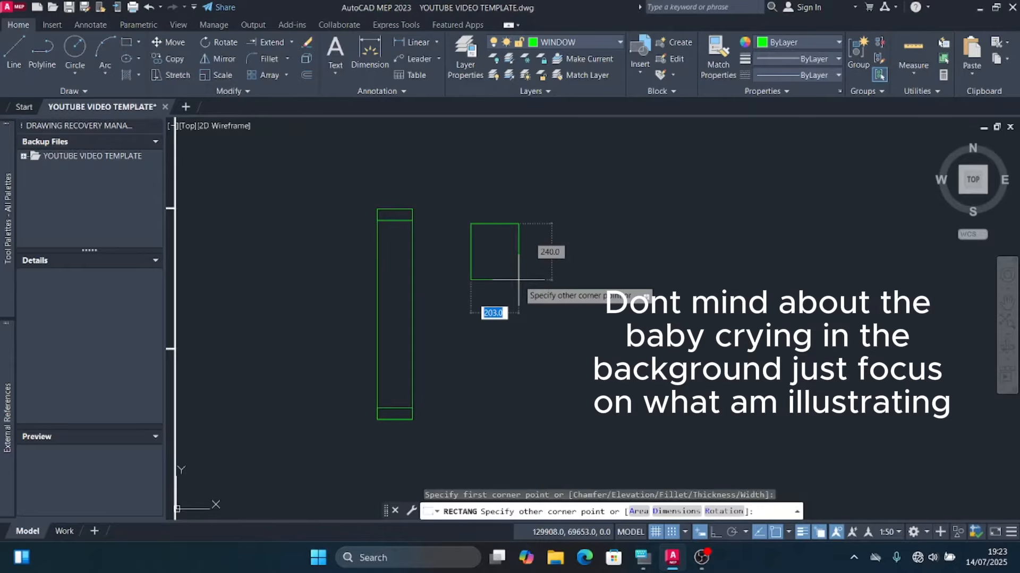
key("Tab")
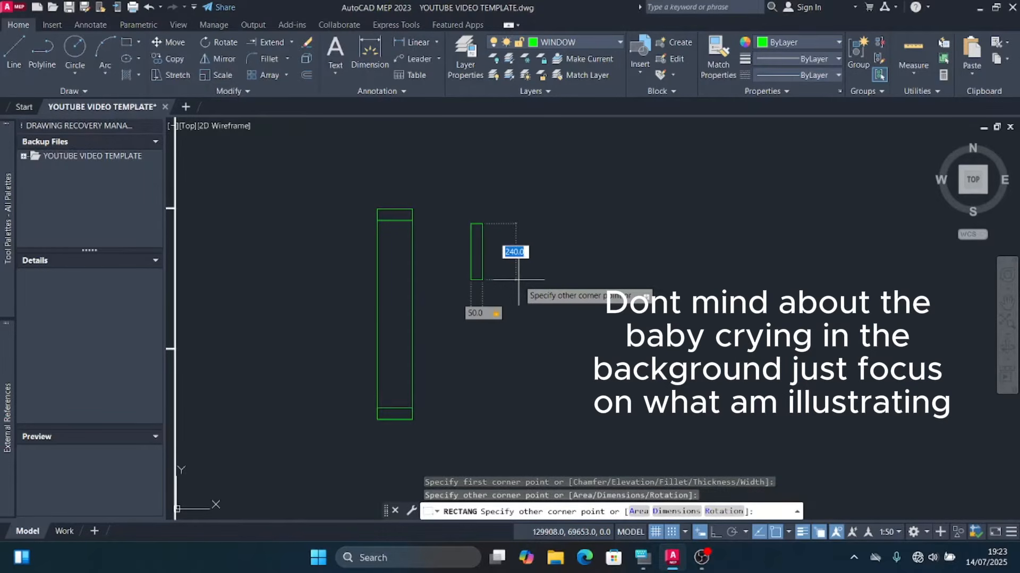
key("Return")
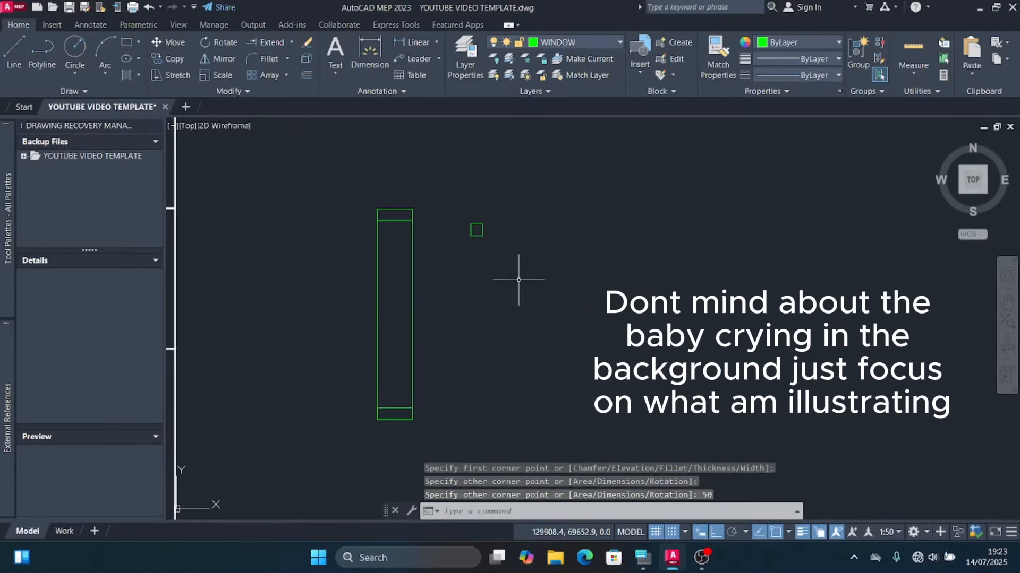
Step: Move the 50 mm square from its top edge's midpoint to the midpoint of the top frame piece's lower edge
left_click(518, 280)
left_click(460, 221)
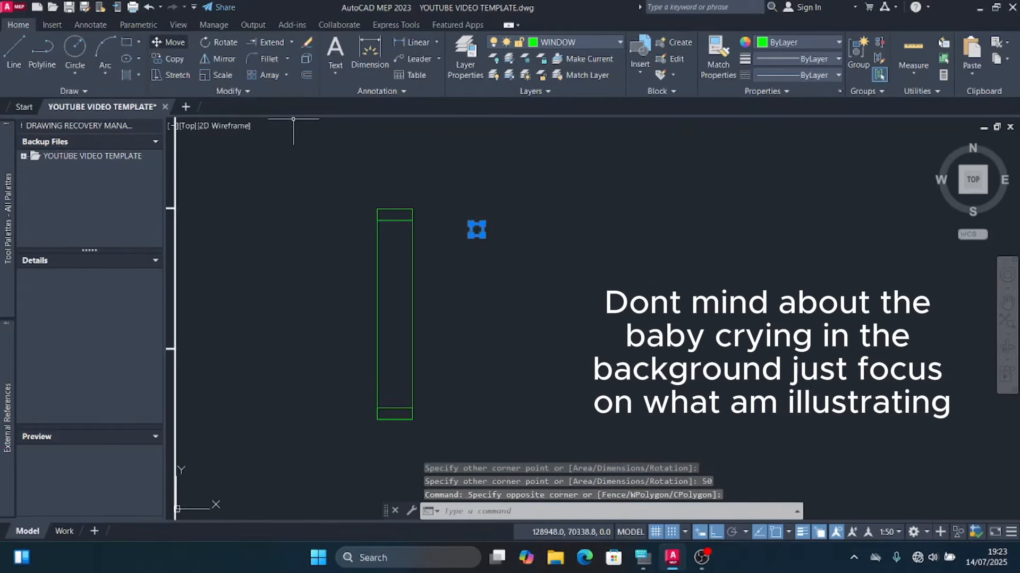
left_click(167, 42)
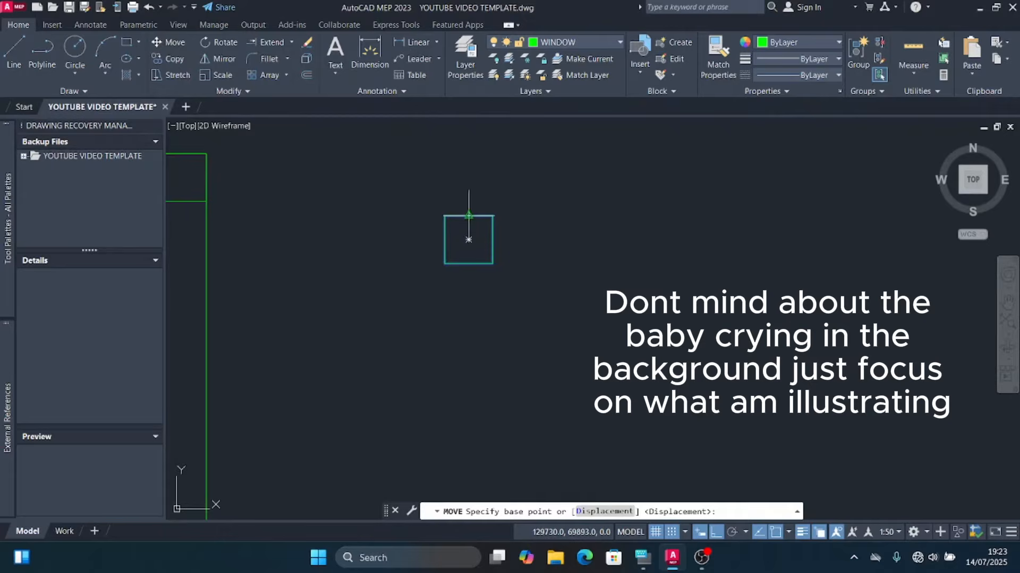
left_click(468, 215)
scroll(536, 236, "down", 3)
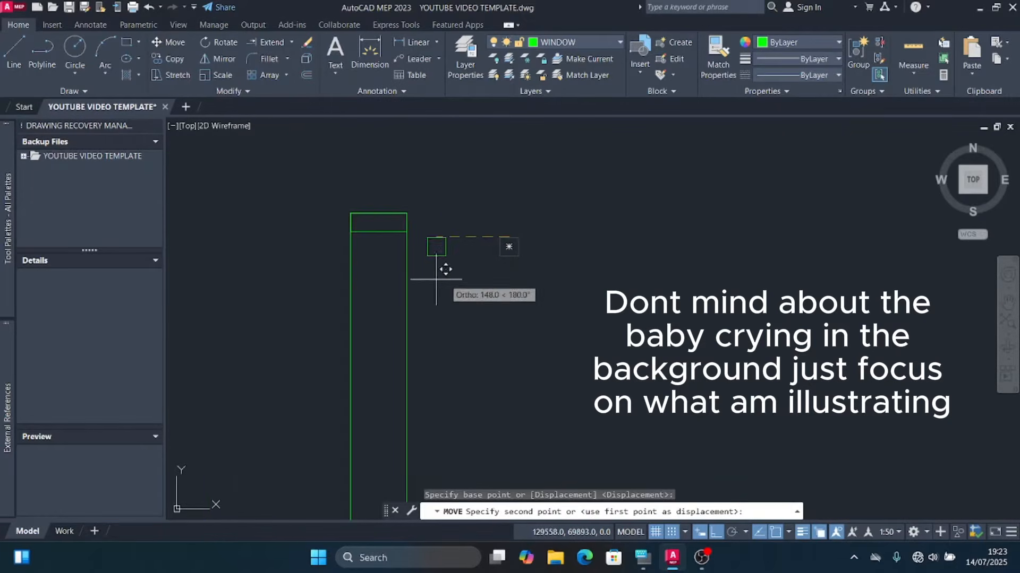
scroll(378, 228, "up", 2)
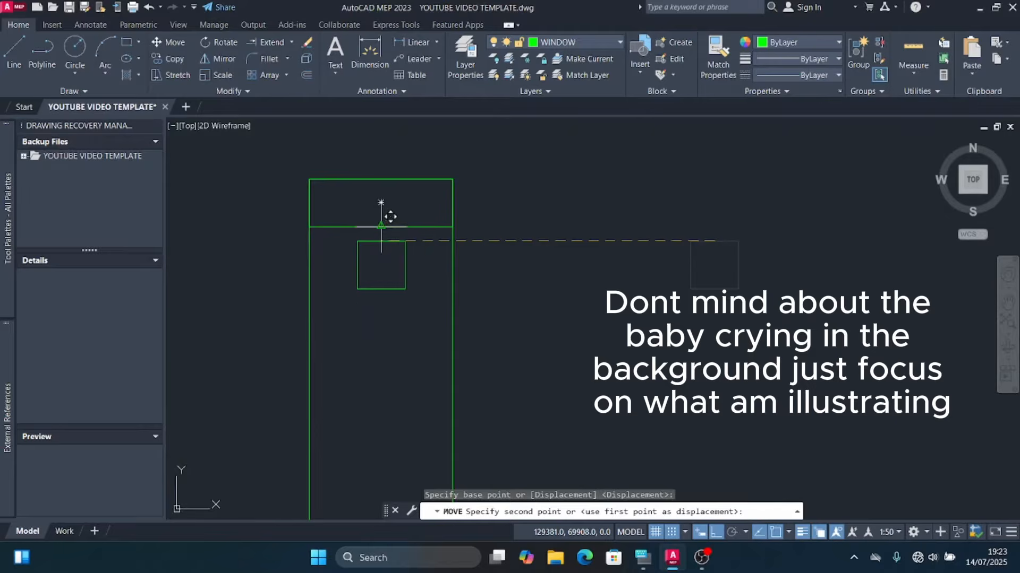
left_click(385, 213)
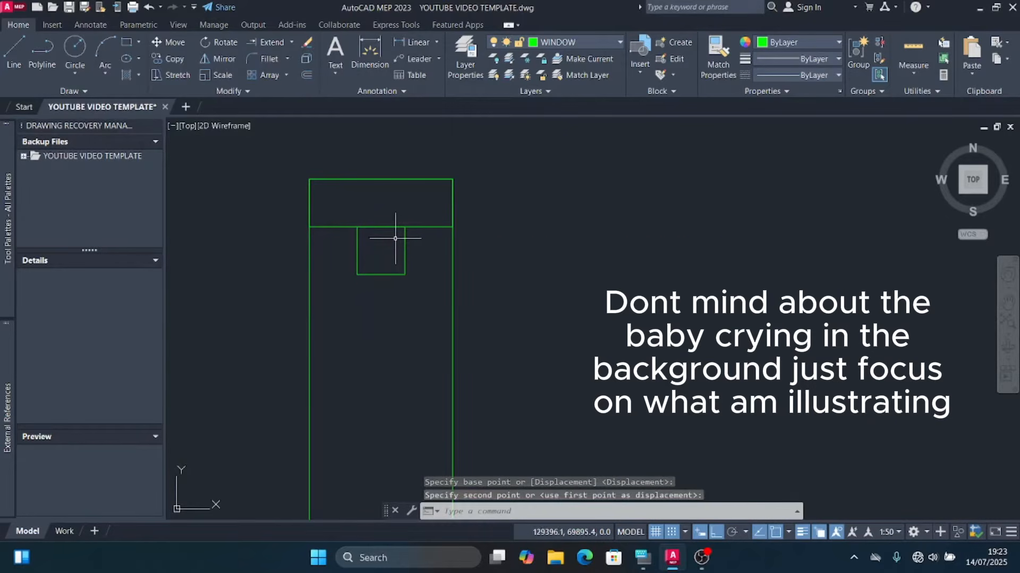
Step: Copy the 50 mm square from its lower edge's midpoint to the midpoint of the bottom frame piece's upper edge
left_click(395, 239)
left_click(352, 303)
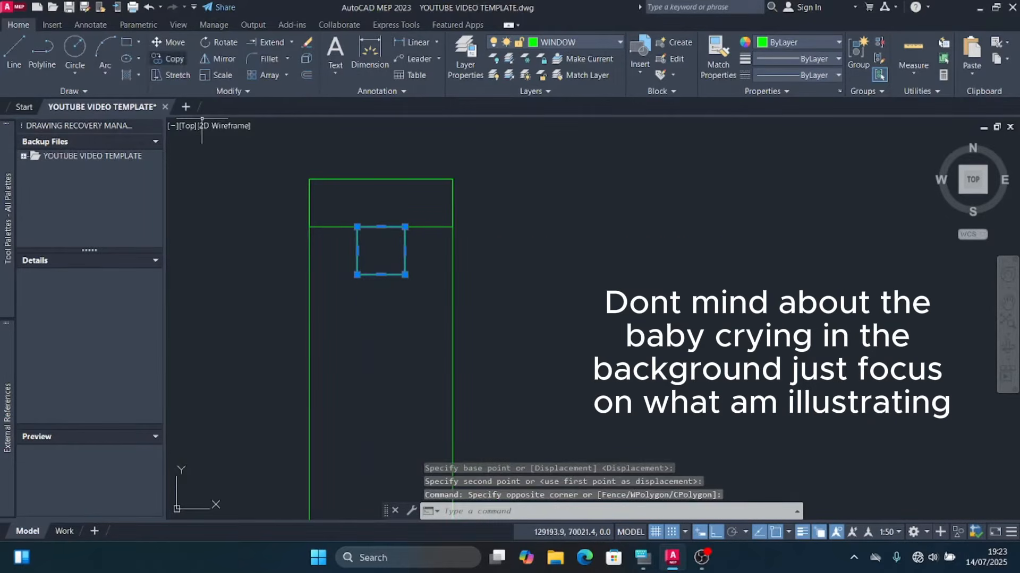
left_click(169, 58)
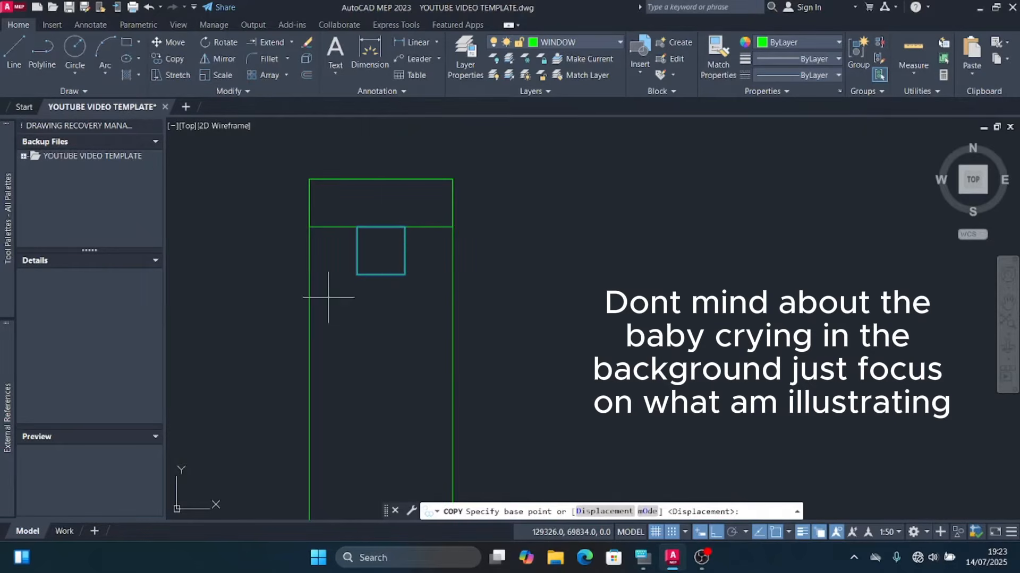
left_click(380, 275)
scroll(382, 341, "down", 6)
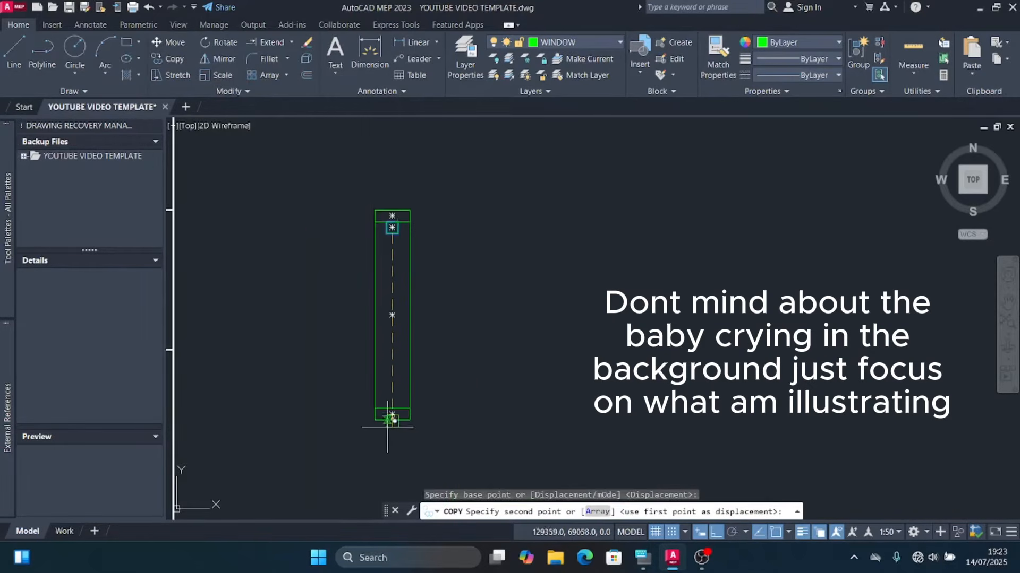
scroll(396, 425, "up", 4)
left_click(397, 364)
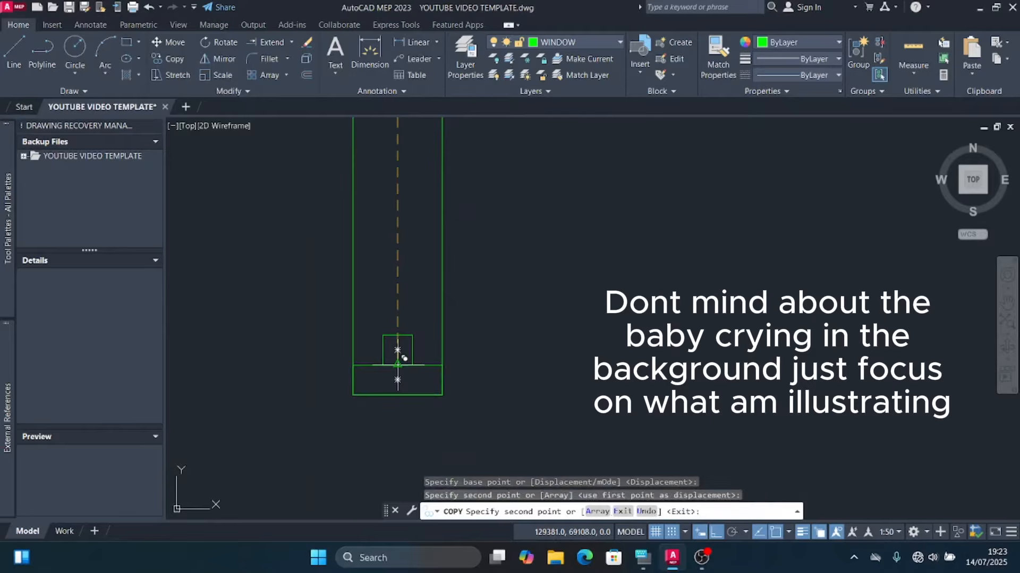
key("Escape")
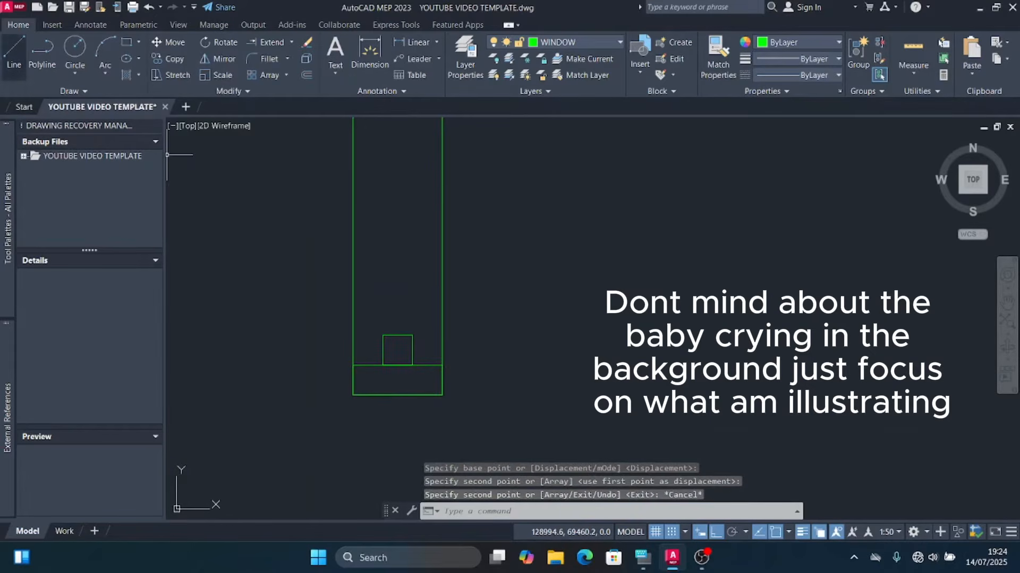
Step: Draw a vertical line from the lower square's upper-left corner to the upper square's lower-left corner
left_click(14, 53)
scroll(378, 348, "up", 3)
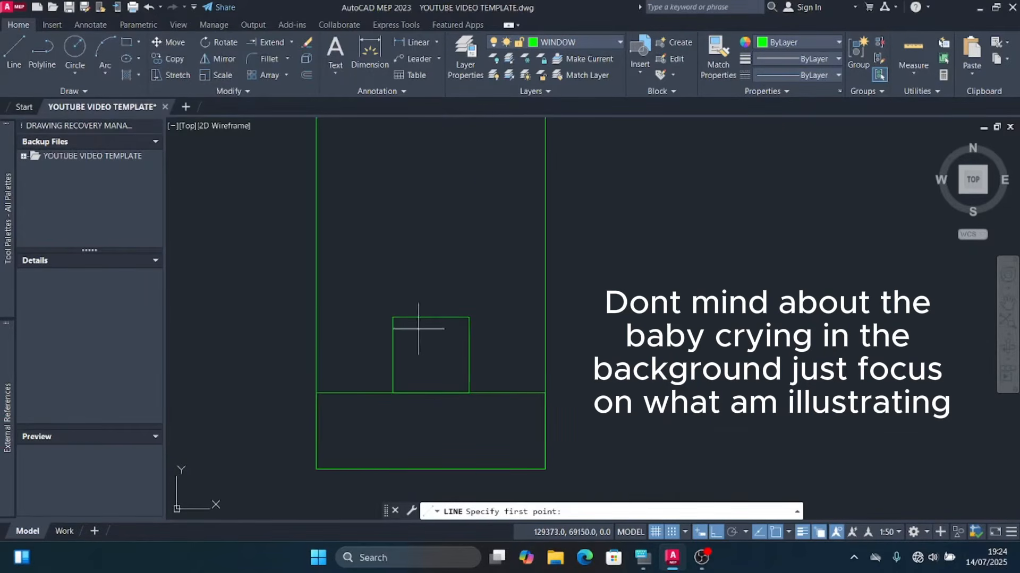
left_click(393, 316)
scroll(399, 430, "down", 8)
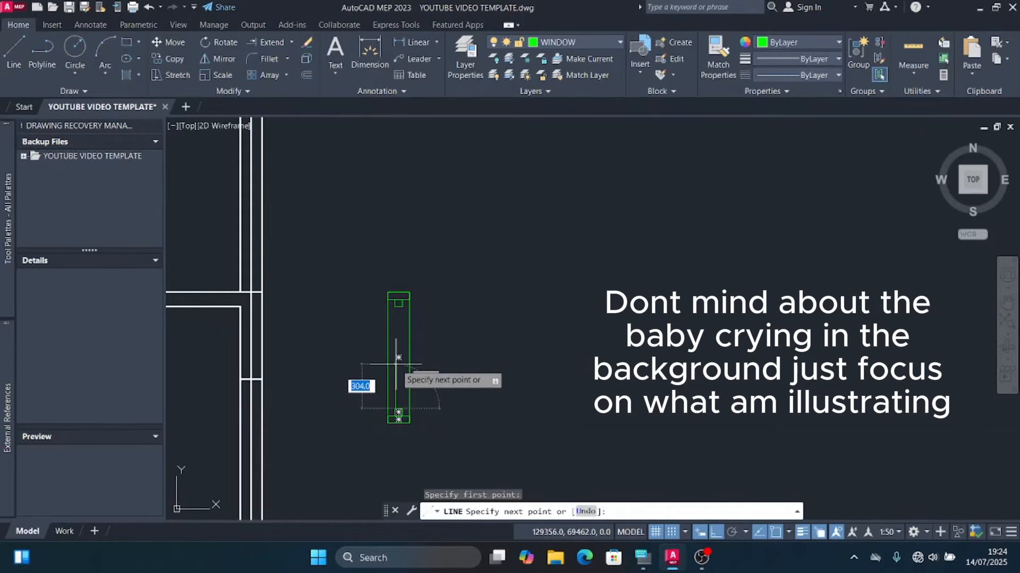
scroll(396, 364, "up", 8)
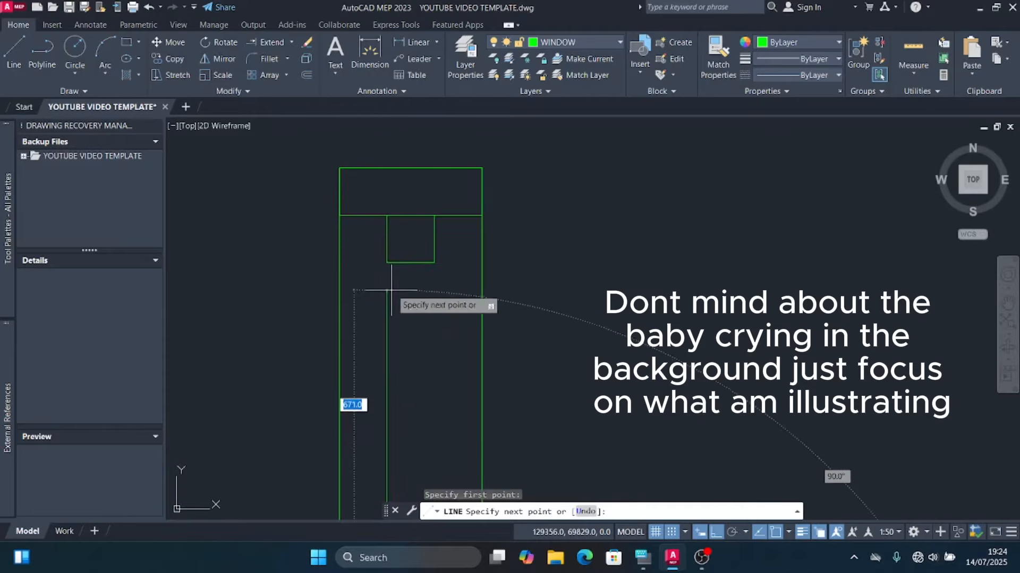
left_click(387, 261)
key("Escape")
Step: Copy the vertical line between the squares from the upper square's lower-left corner to its lower-right corner
left_click(412, 304)
left_click(366, 274)
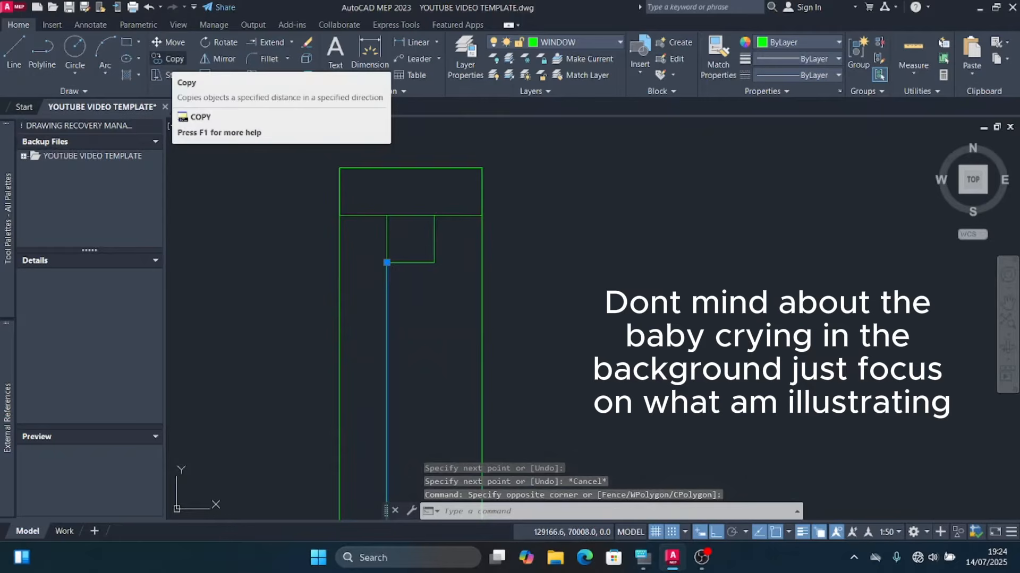
left_click(169, 59)
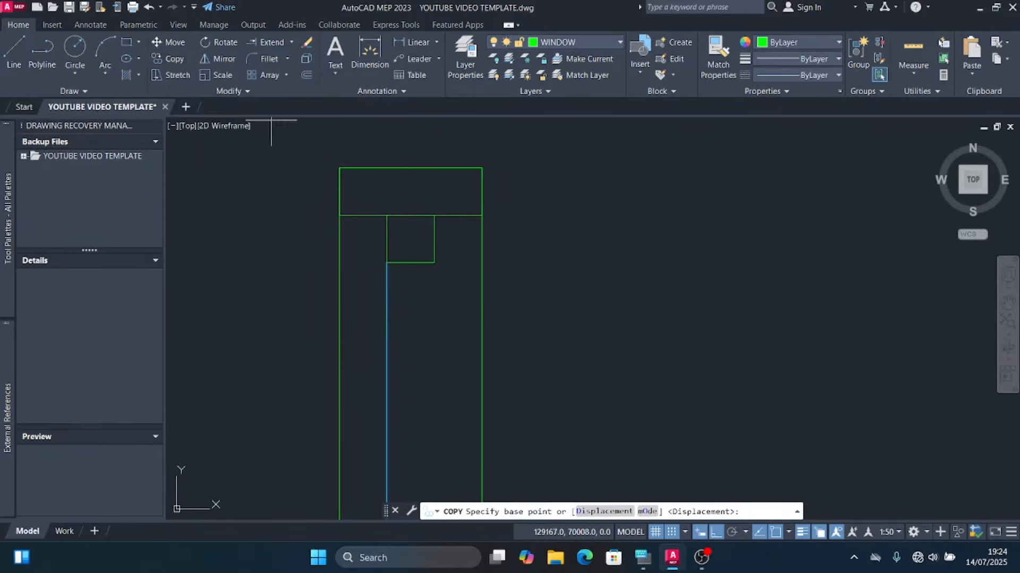
left_click(387, 262)
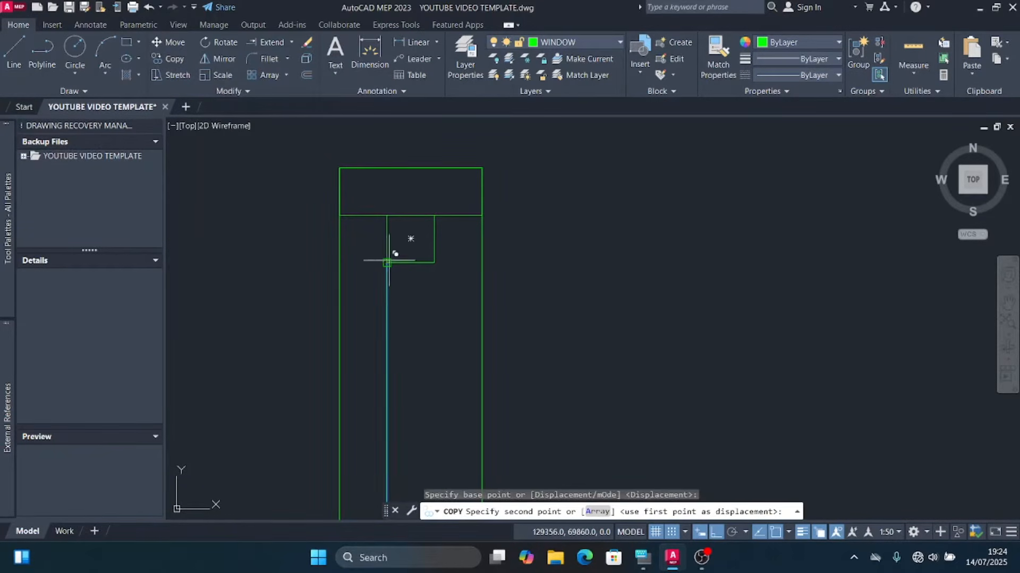
left_click(435, 262)
key("Escape")
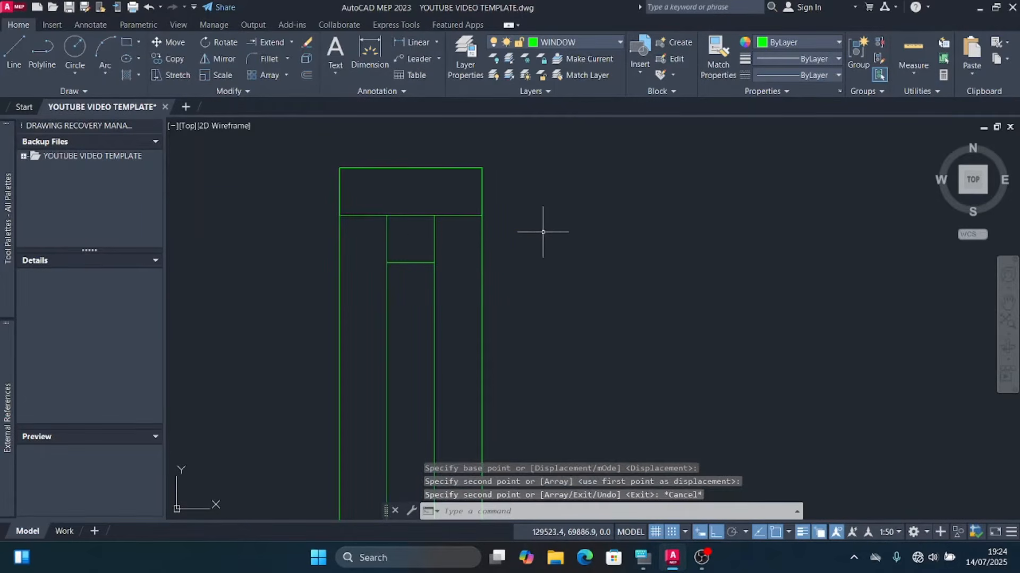
Step: Move the whole window section from its upper-right corner to the outer end of the short horizontal line across the rightmost wall
left_click(528, 142)
scroll(477, 156, "down", 5)
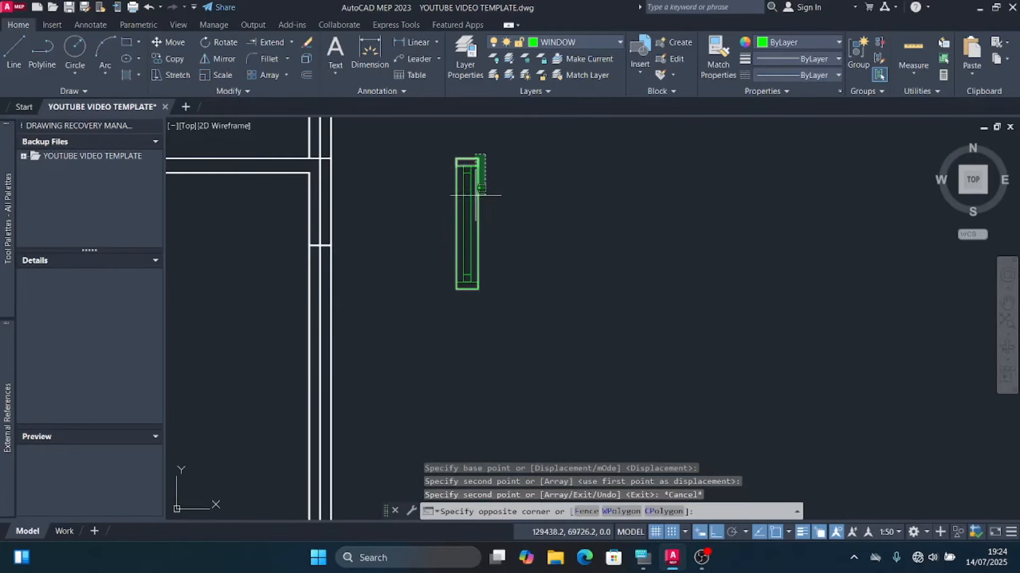
left_click(435, 318)
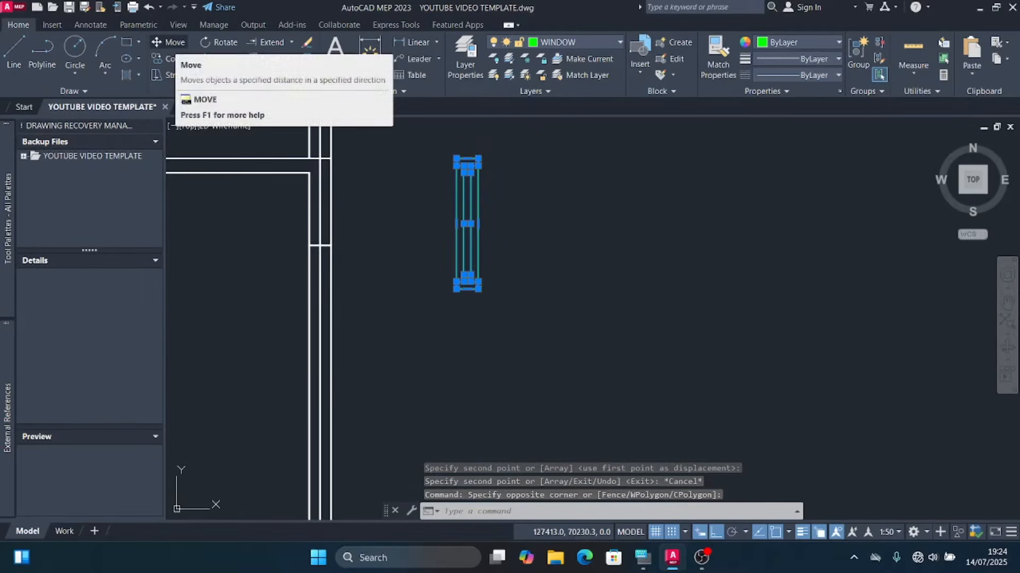
left_click(168, 42)
scroll(486, 159, "up", 4)
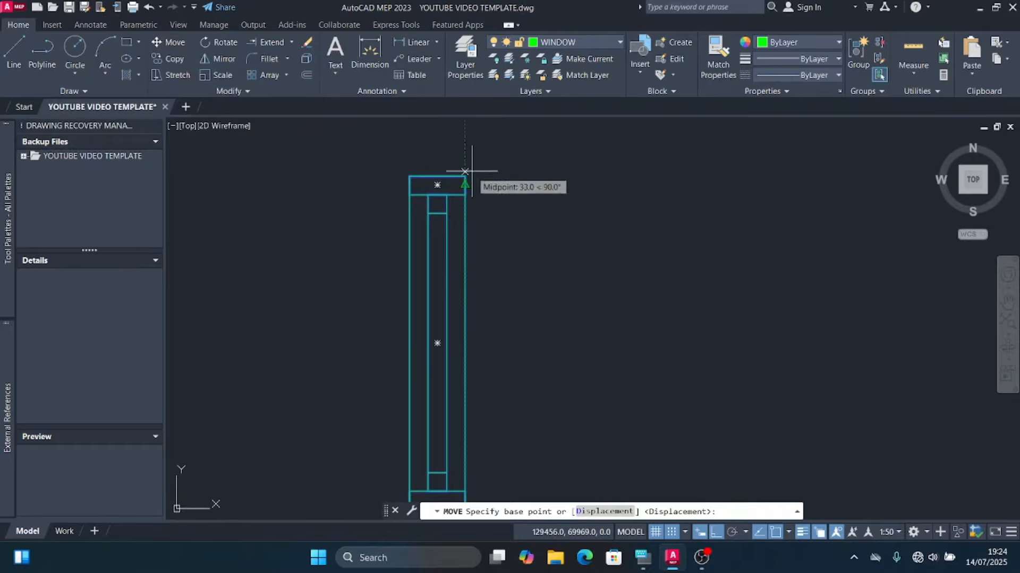
left_click(465, 171)
scroll(474, 164, "down", 5)
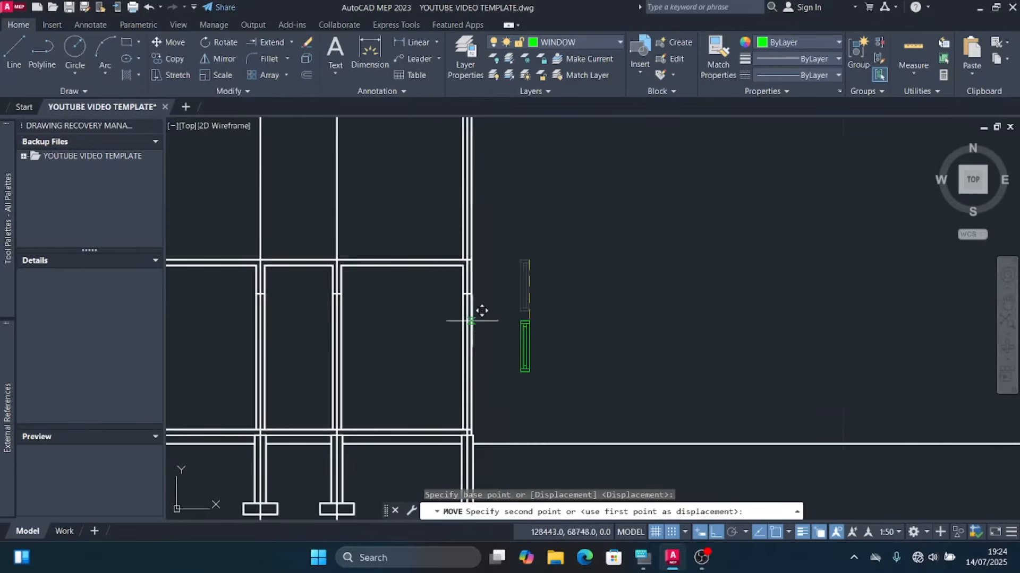
scroll(481, 311, "up", 6)
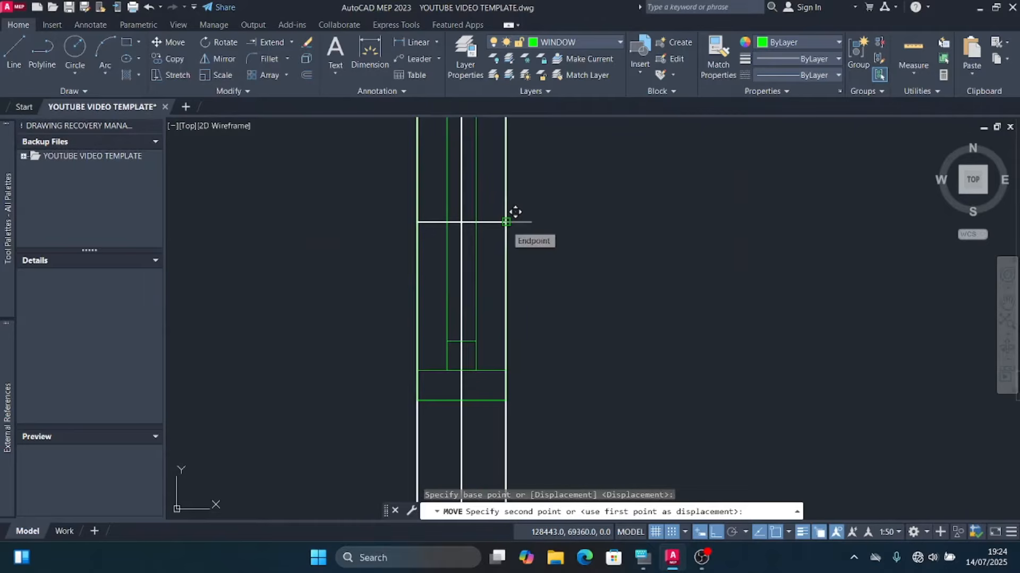
left_click(515, 212)
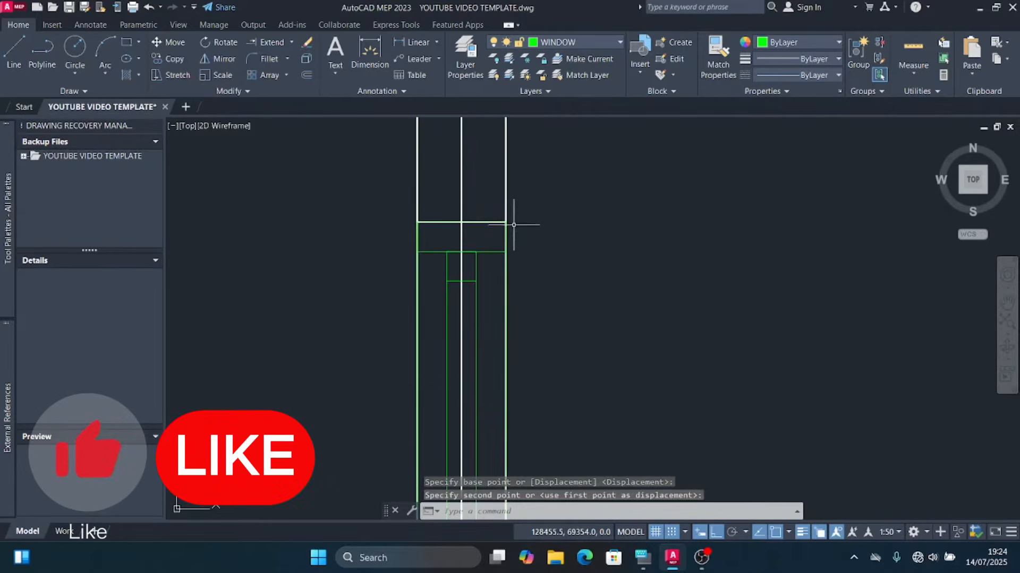
Step: Offset the upper slab's top line 700 mm upward across the section
scroll(462, 307, "down", 4)
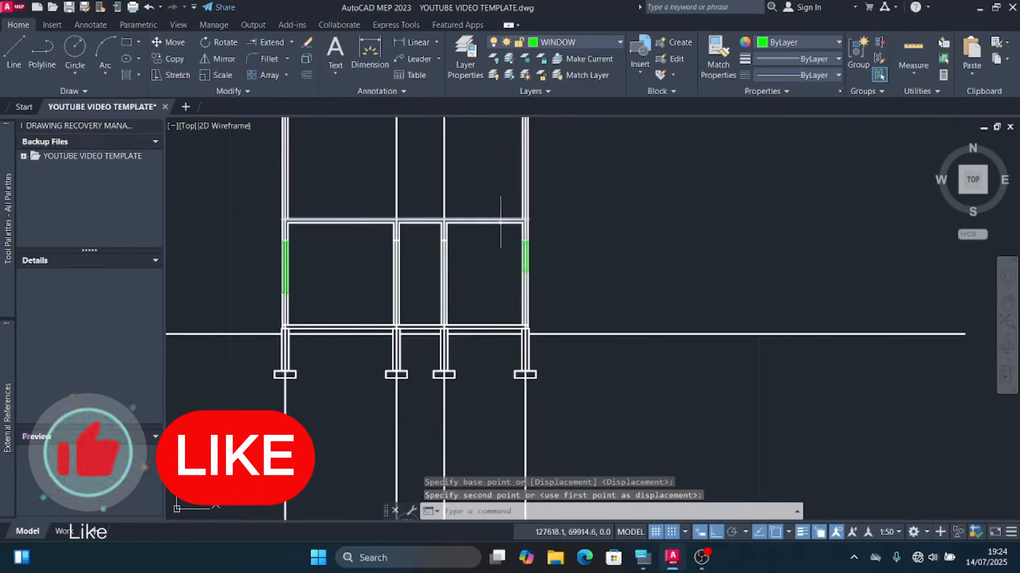
scroll(504, 215, "up", 4)
scroll(607, 203, "down", 5)
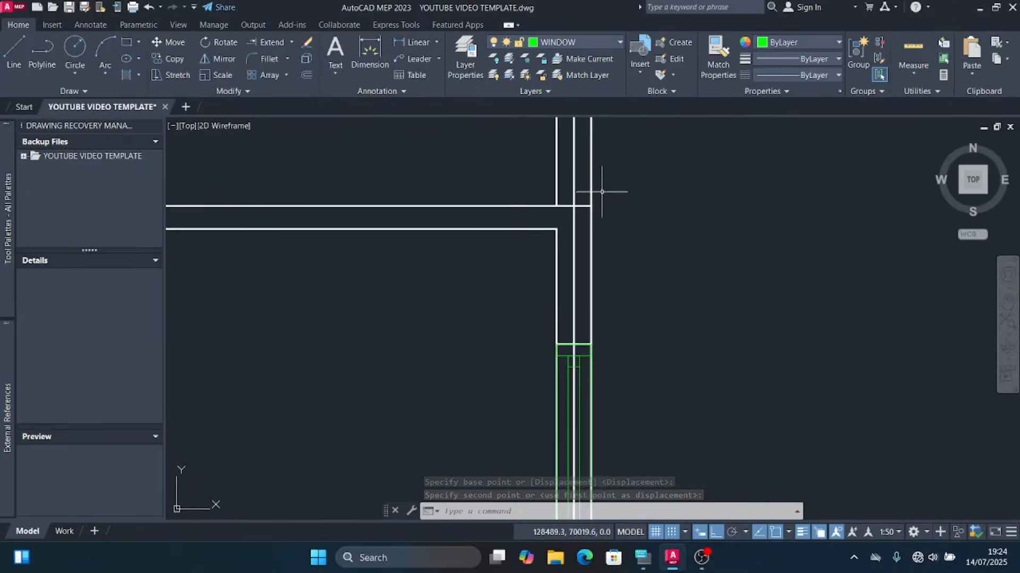
scroll(510, 241, "up", 5)
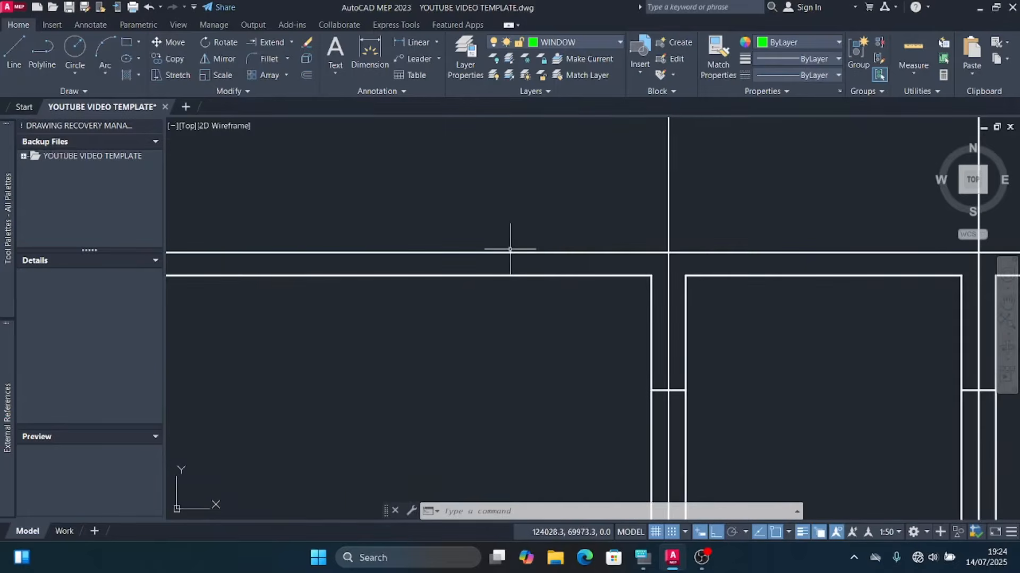
left_click(518, 256)
left_click(473, 228)
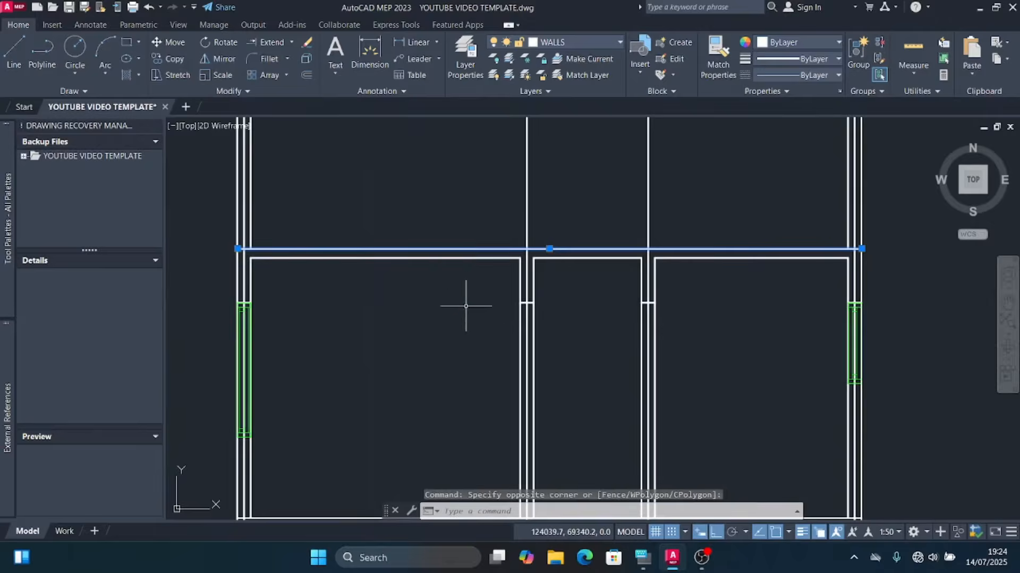
left_click(147, 133)
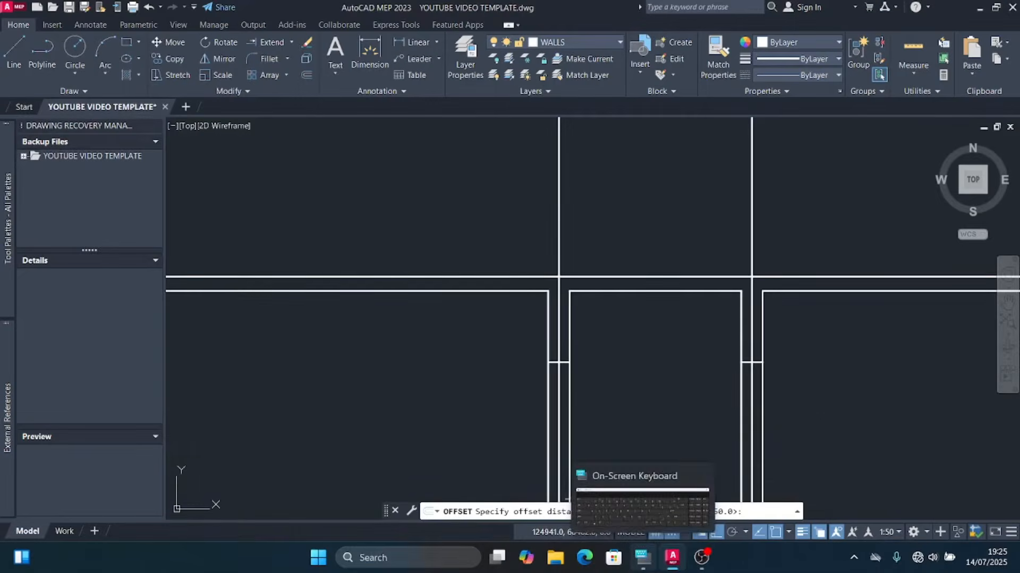
left_click(643, 557)
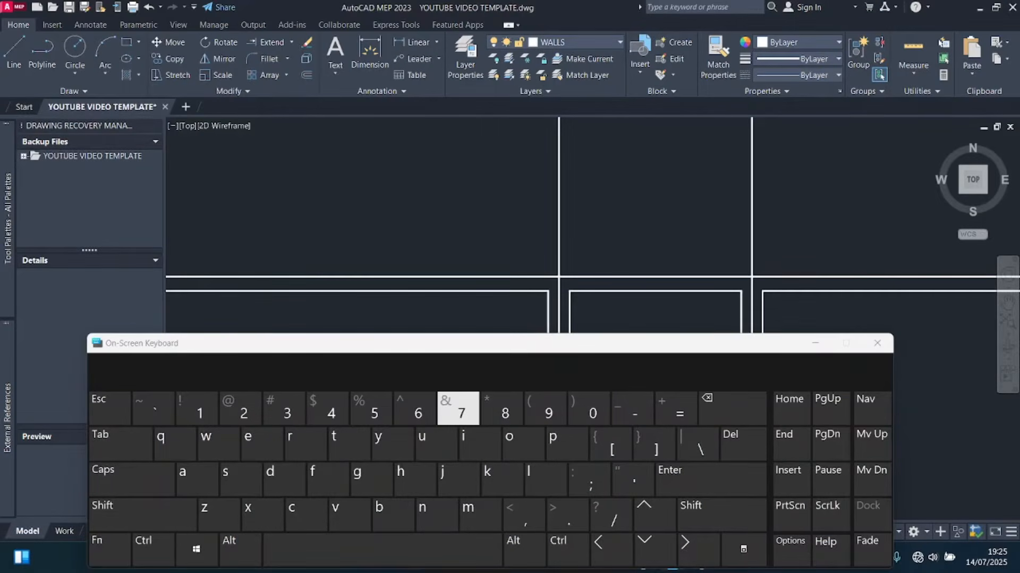
left_click(457, 409)
left_click(458, 409)
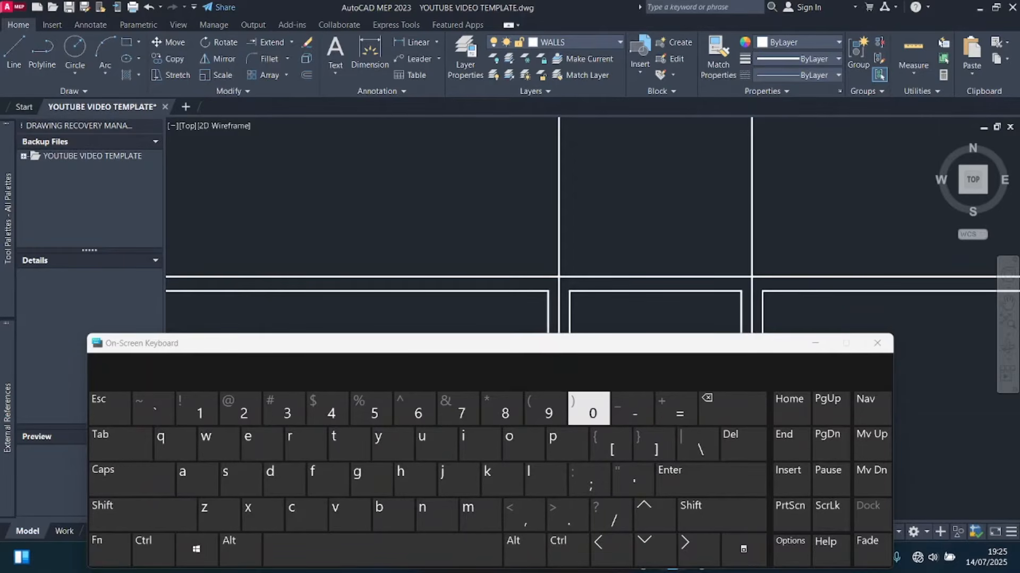
left_click(590, 409)
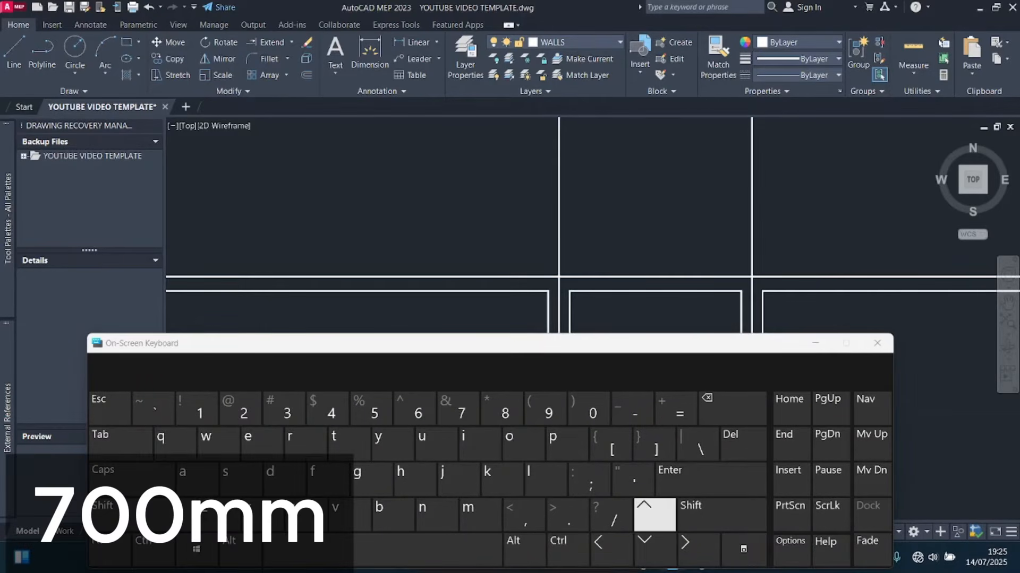
left_click(711, 480)
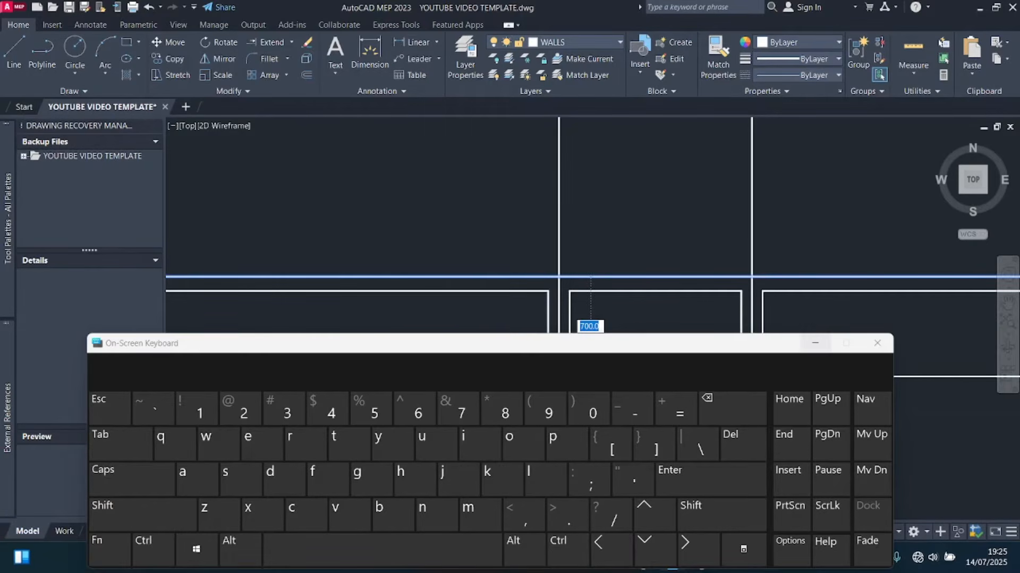
left_click(815, 343)
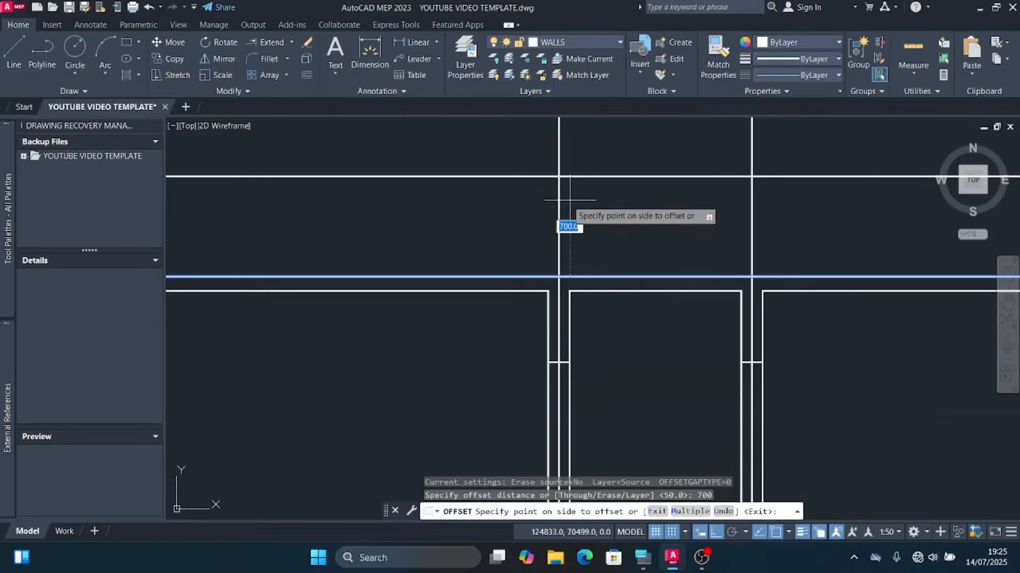
scroll(454, 205, "down", 4)
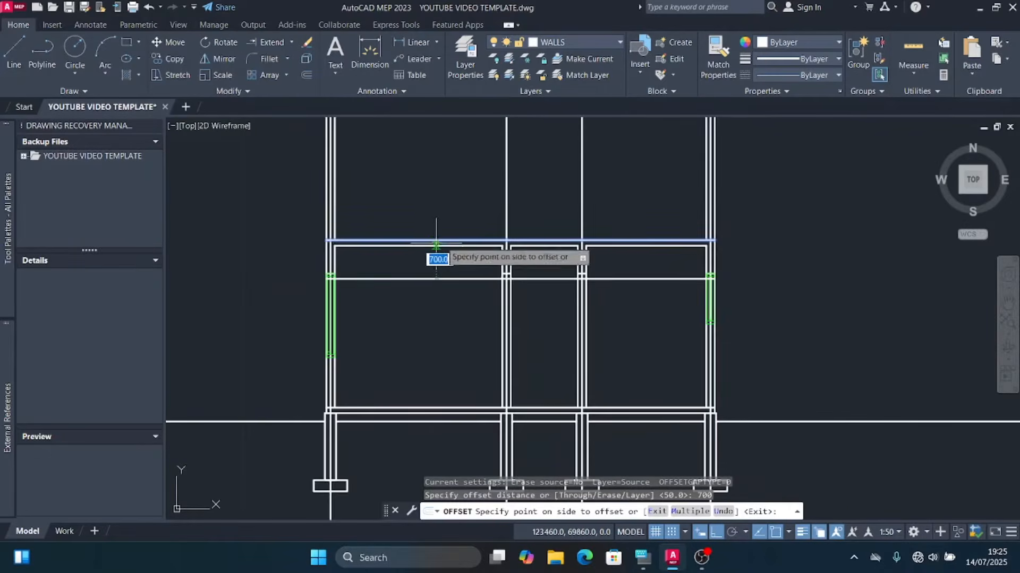
left_click(457, 222)
Step: Offset the horizontal line above the upper slab 100 mm upward
scroll(431, 176, "up", 2)
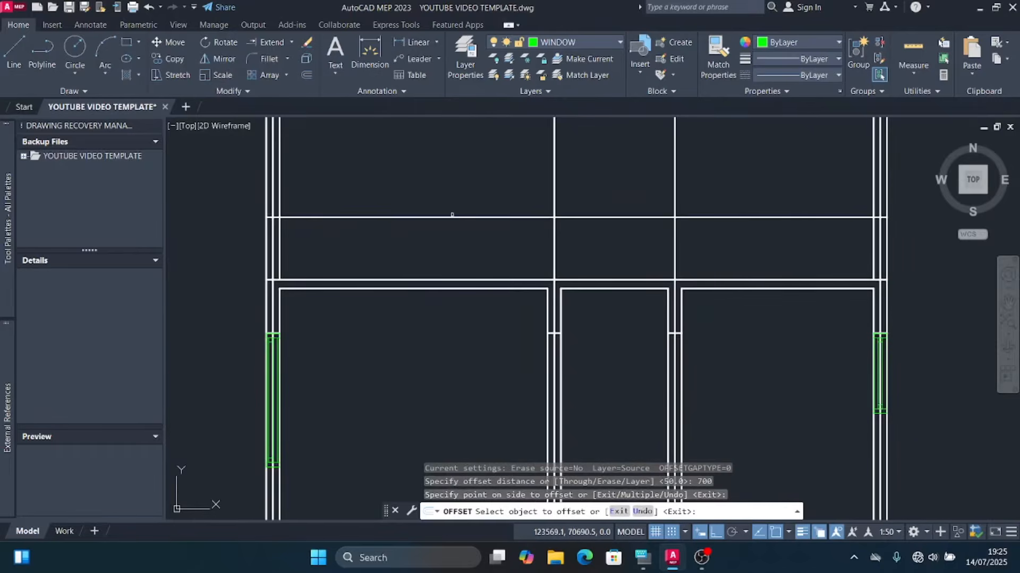
left_click(452, 216)
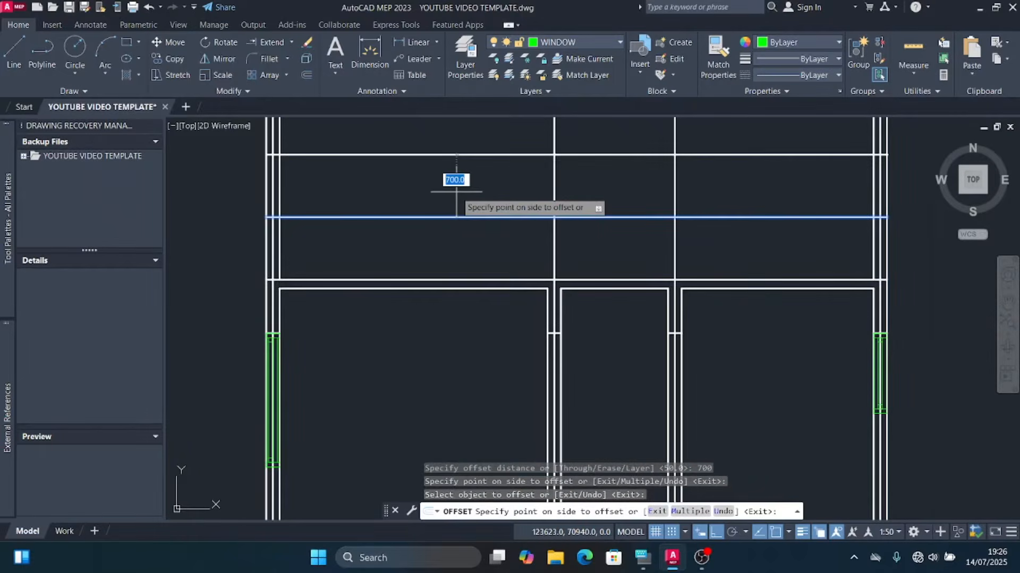
type("100")
key("Return")
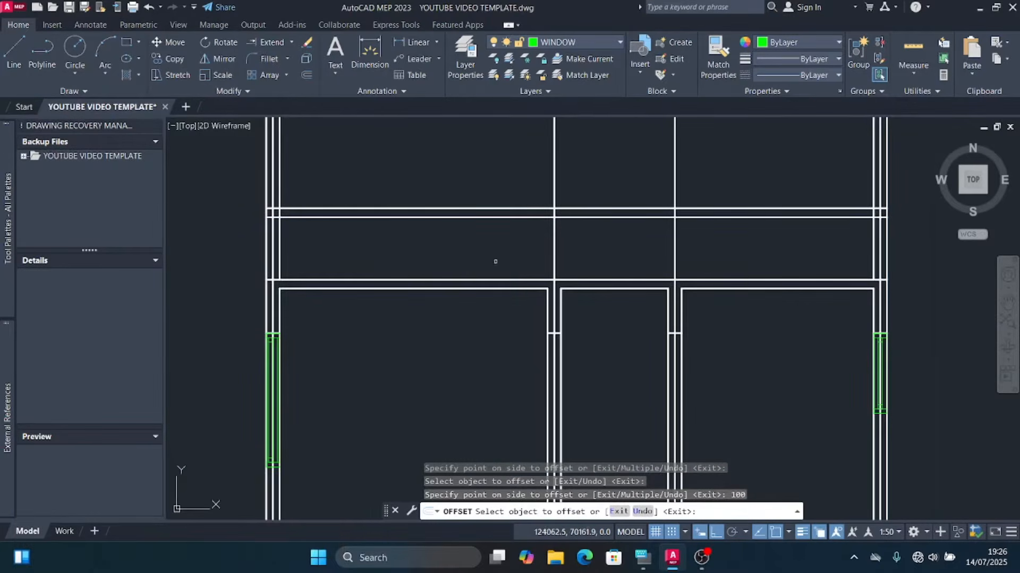
Step: Above the upper slab, offset the leftmost wall's outer line 50 mm outward and its inner line 50 mm inward
scroll(366, 248, "up", 2)
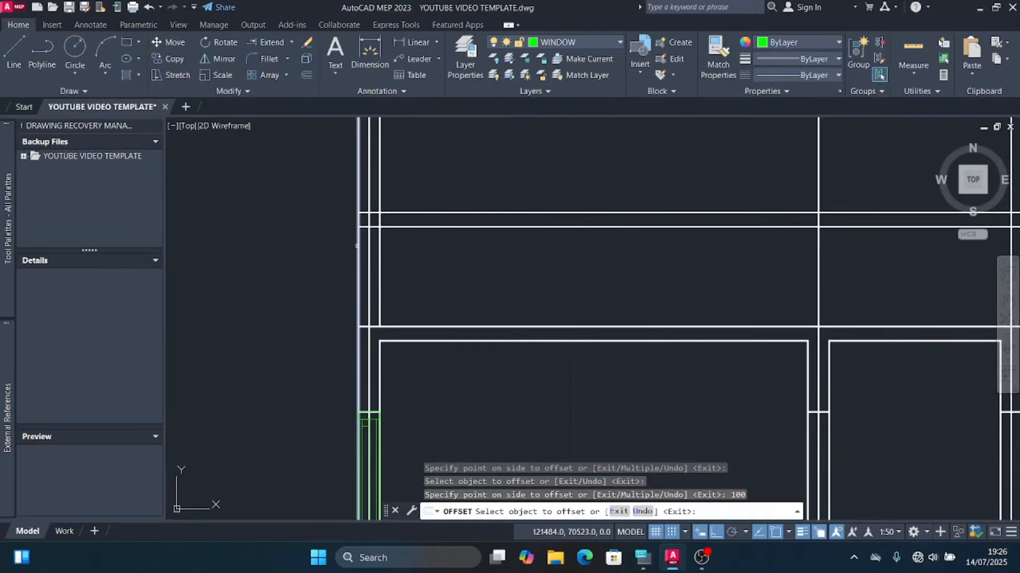
left_click(357, 245)
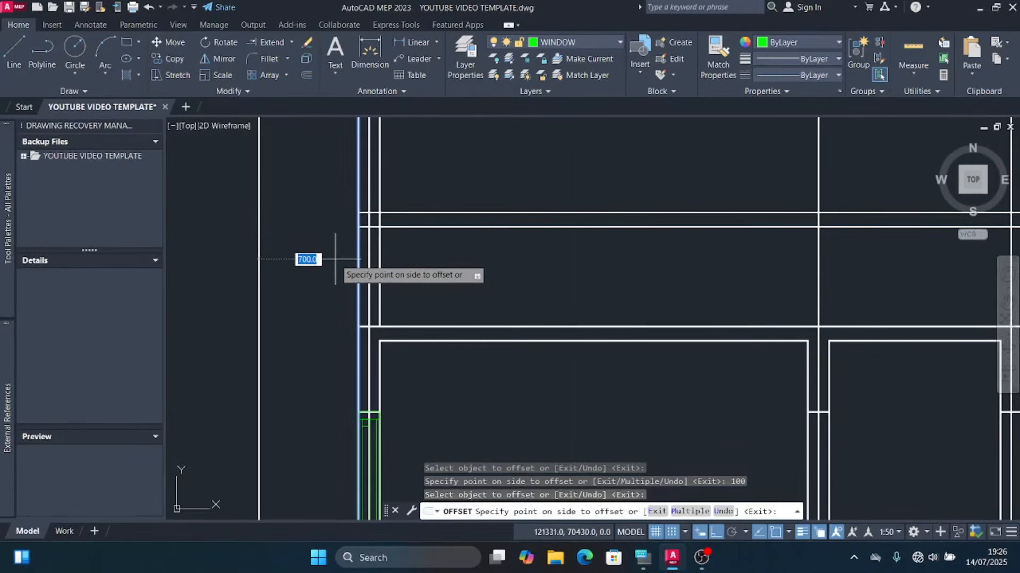
key("Return")
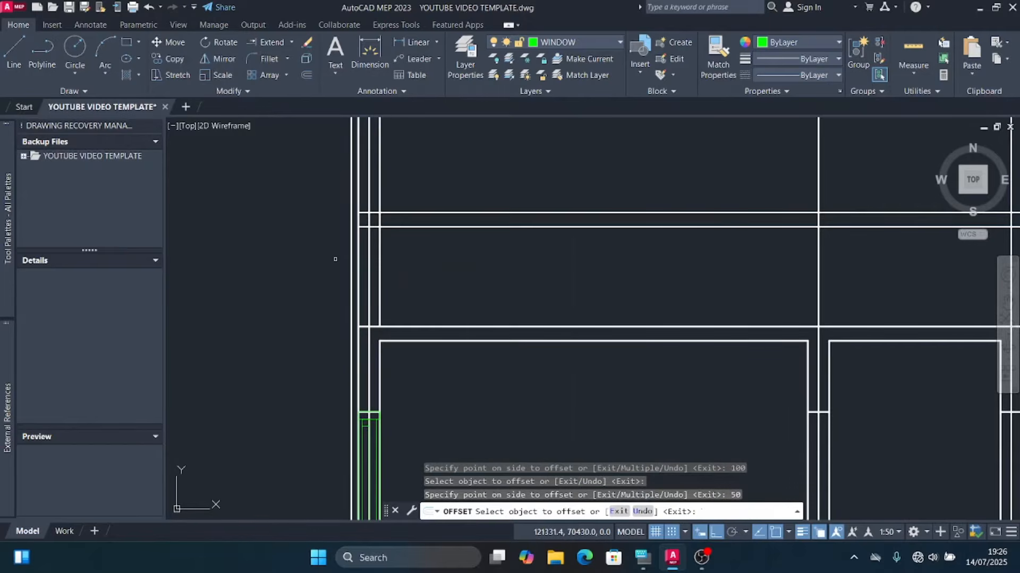
left_click(380, 252)
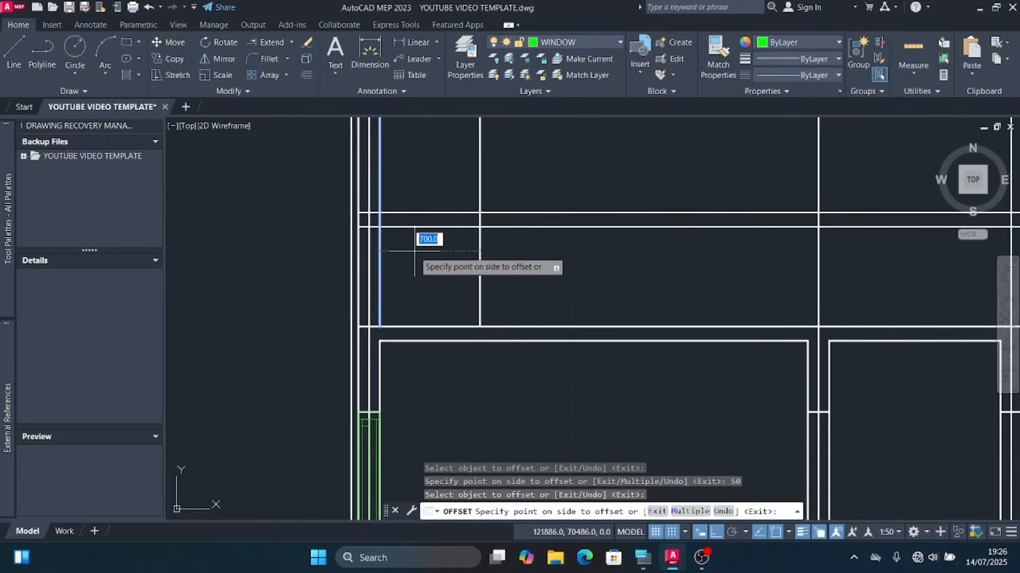
key("Return")
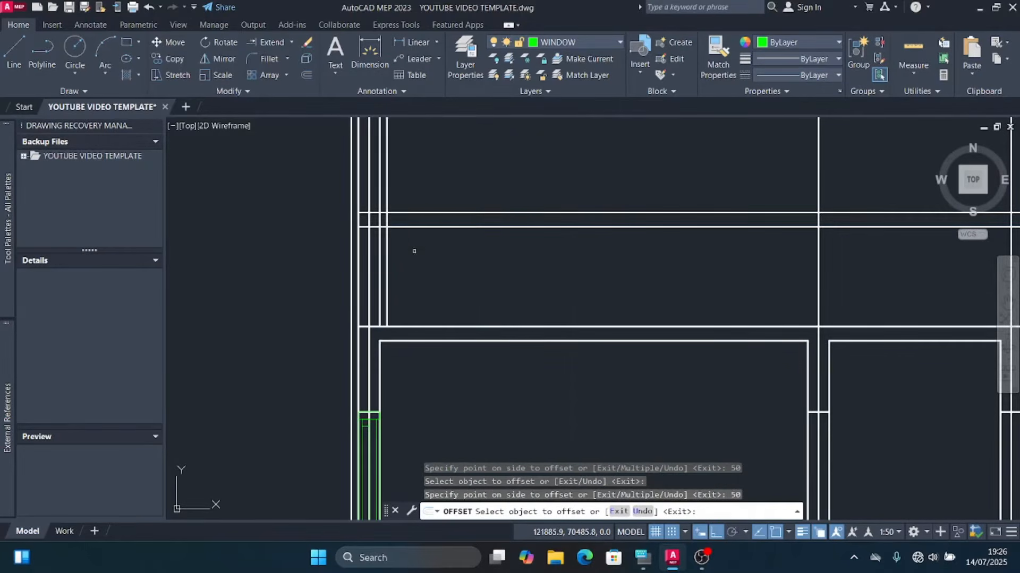
Step: Offset the rightmost wall's outer line 50 mm outward and its inner line above the slab 50 mm inward
left_click(442, 290)
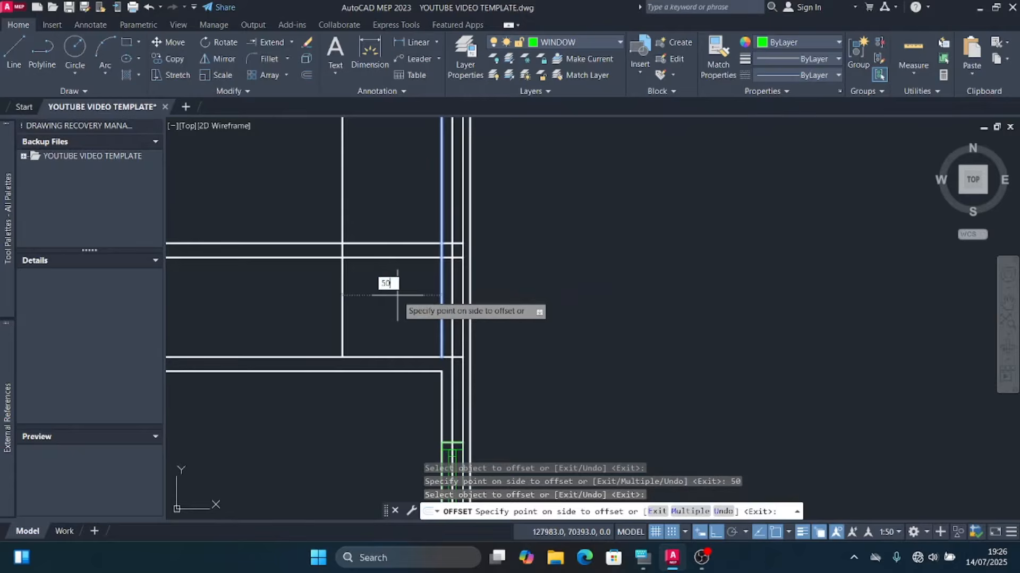
type("50")
key("Return")
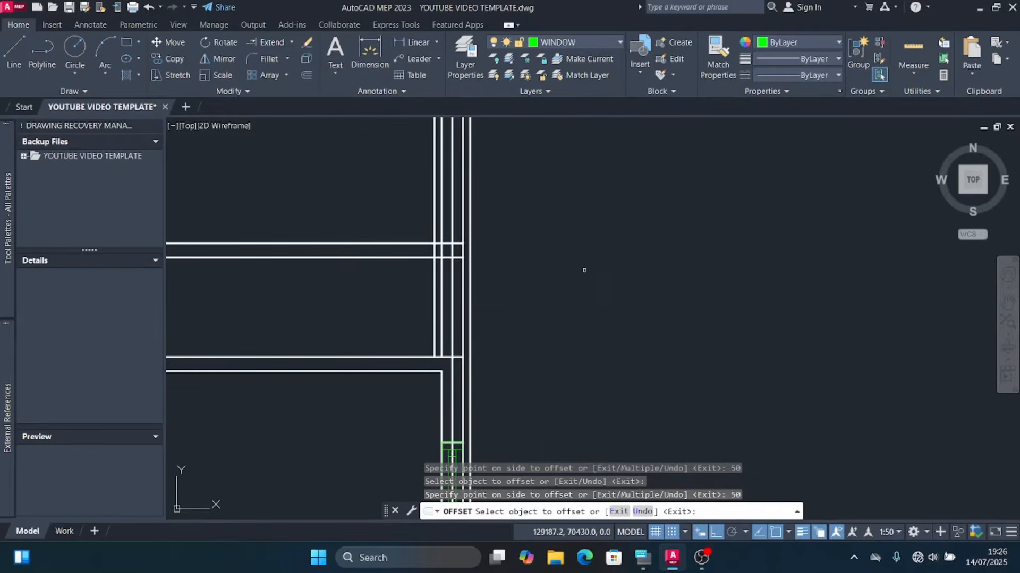
scroll(605, 218, "down", 2)
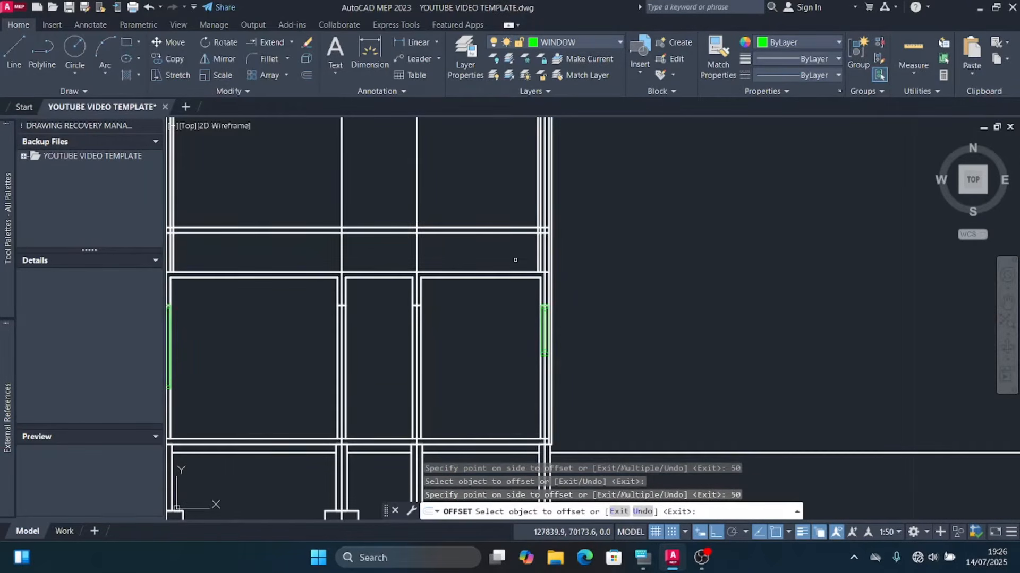
key("Escape")
Step: Using both outermost vertical lines as boundaries, extend the two horizontal lines above the slab to the leftmost one
scroll(541, 233, "up", 5)
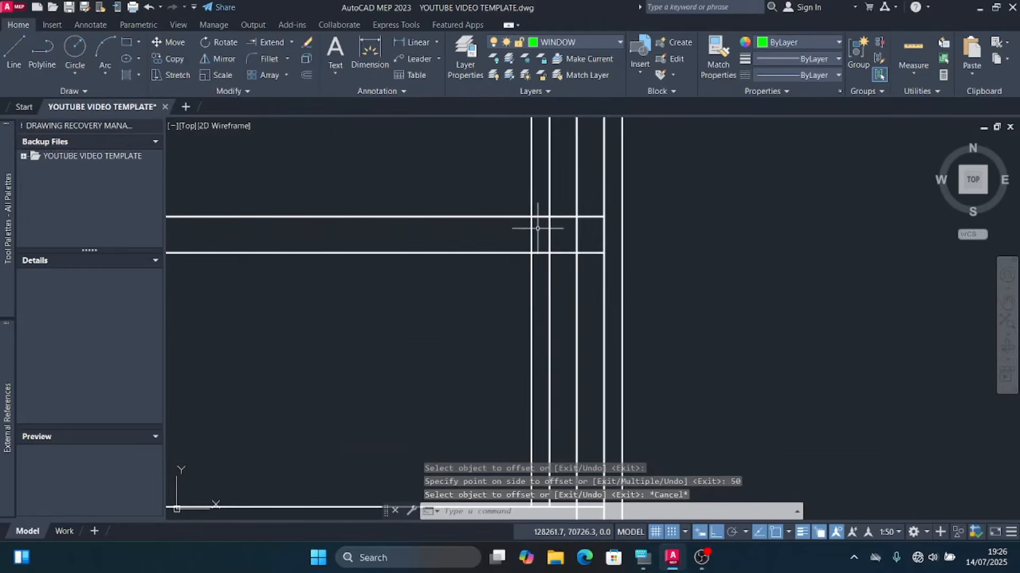
left_click(654, 277)
left_click(624, 260)
scroll(672, 263, "down", 2)
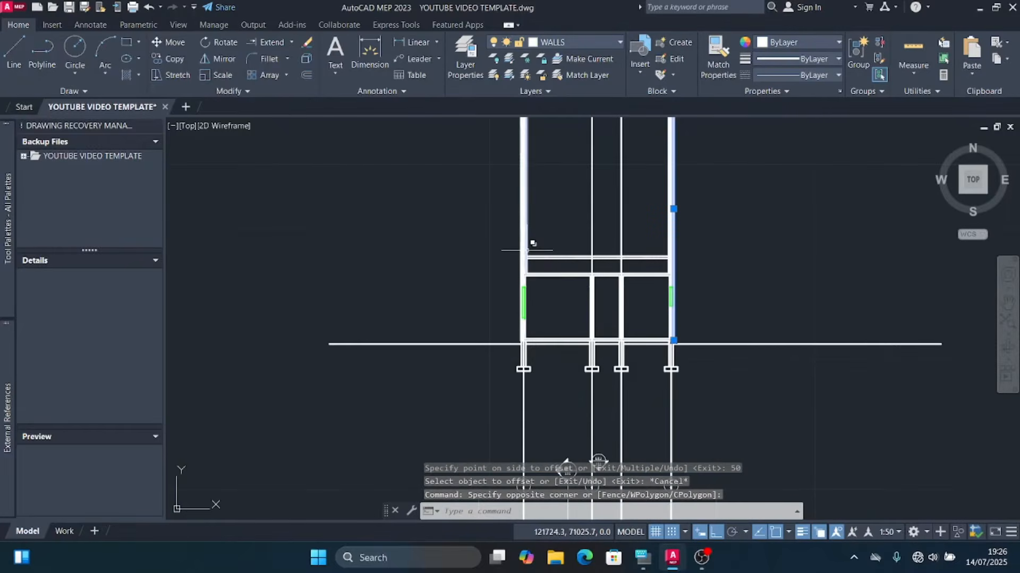
scroll(531, 249, "up", 5)
scroll(497, 237, "up", 2)
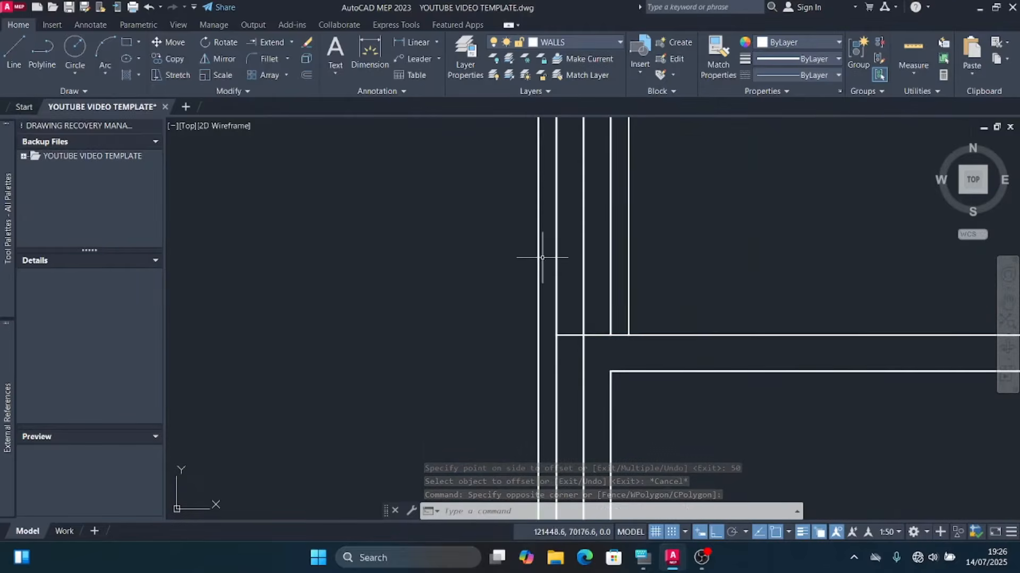
left_click(548, 262)
left_click(506, 246)
scroll(354, 296, "down", 6)
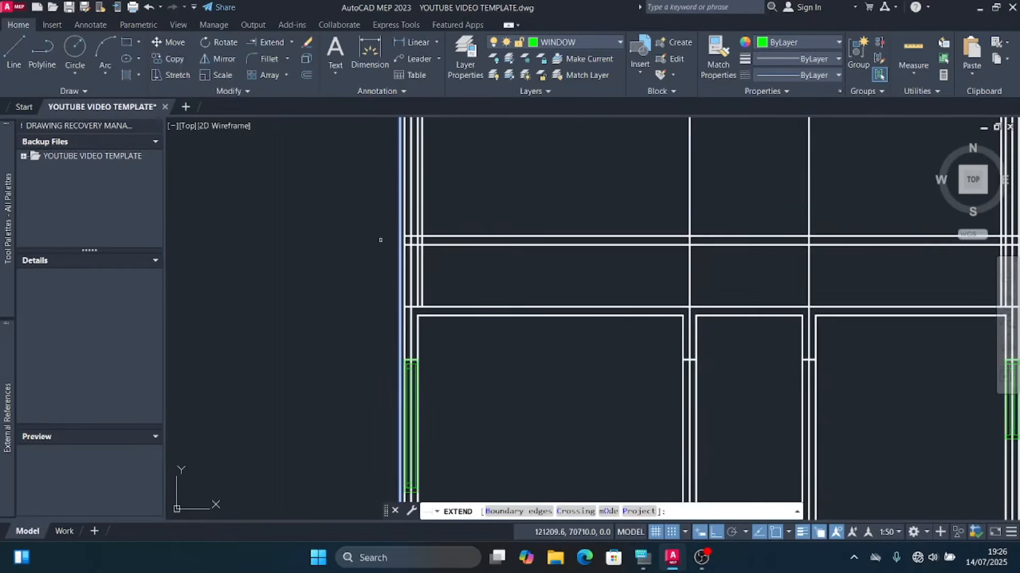
scroll(439, 303, "up", 3)
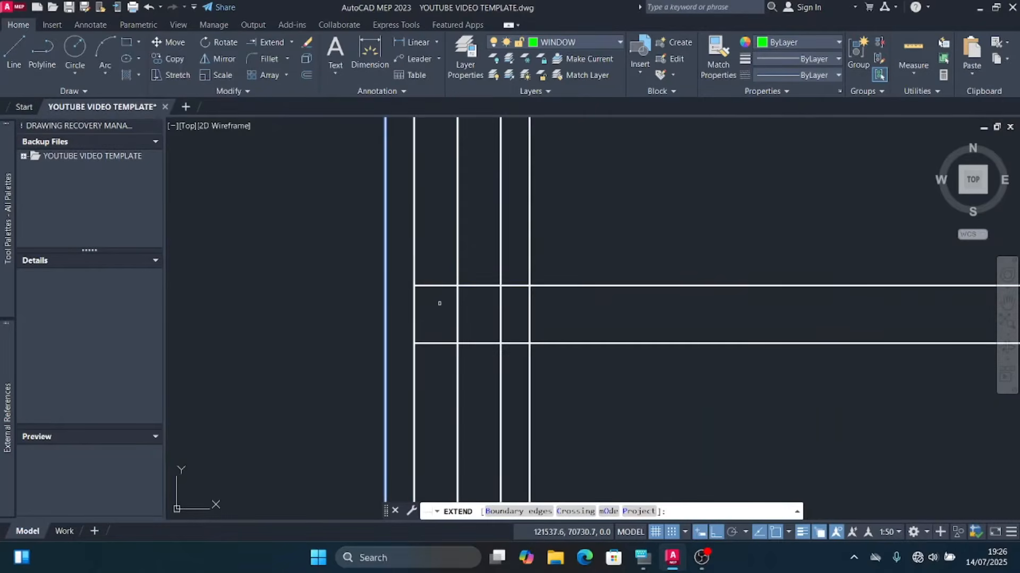
left_click(433, 366)
left_click(435, 266)
scroll(244, 265, "down", 7)
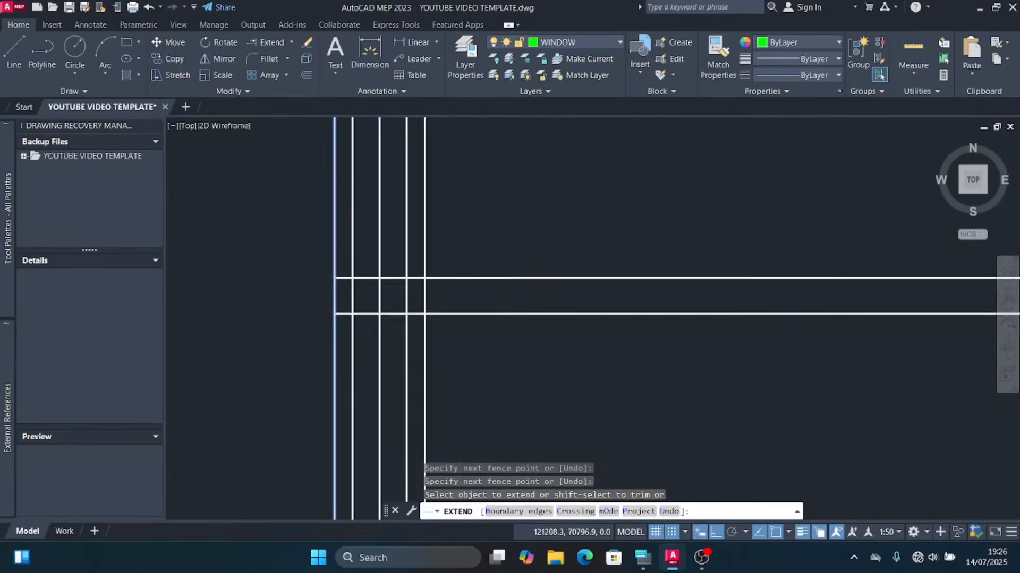
Step: Extend the two horizontal lines above the slab to the outermost vertical line of the rightmost wall
scroll(479, 296, "up", 6)
left_click(505, 310)
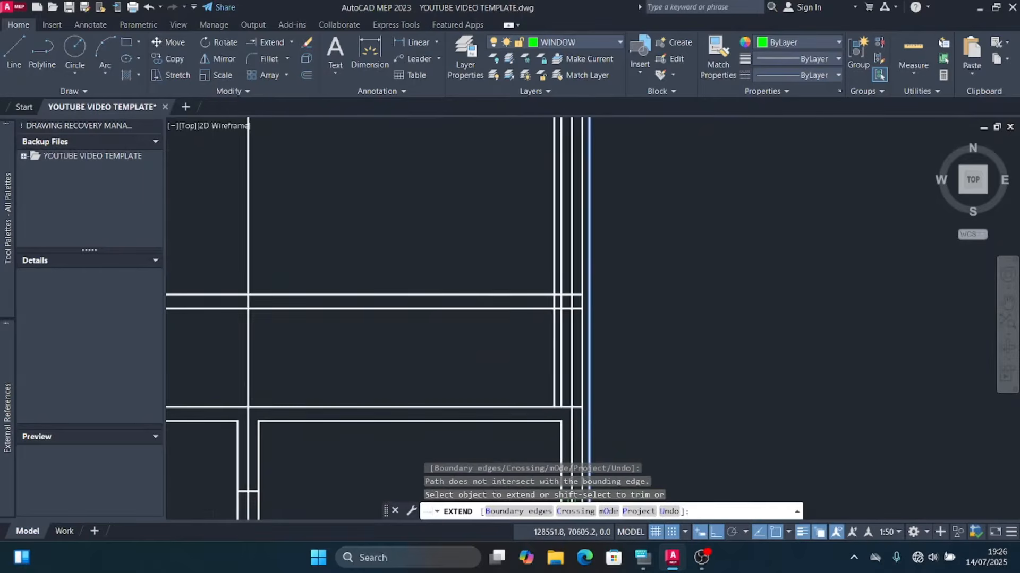
scroll(594, 319, "up", 6)
left_click(524, 310)
left_click(527, 186)
key("Return")
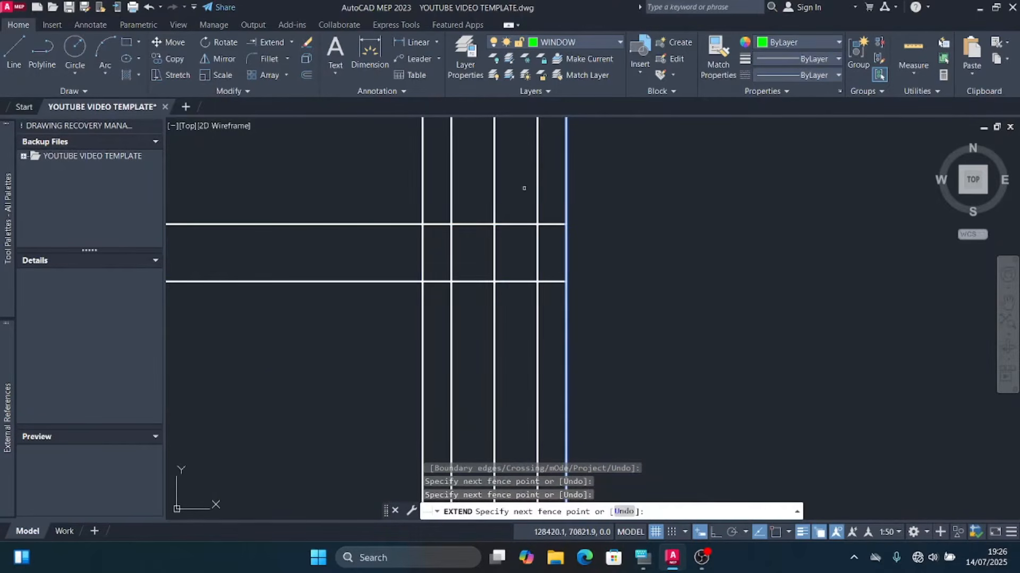
key("Escape")
Step: Using the vertical wall lines and both coping lines as cutting edges, trim the leftmost parapet's vertical lines above the coping
left_click(639, 184)
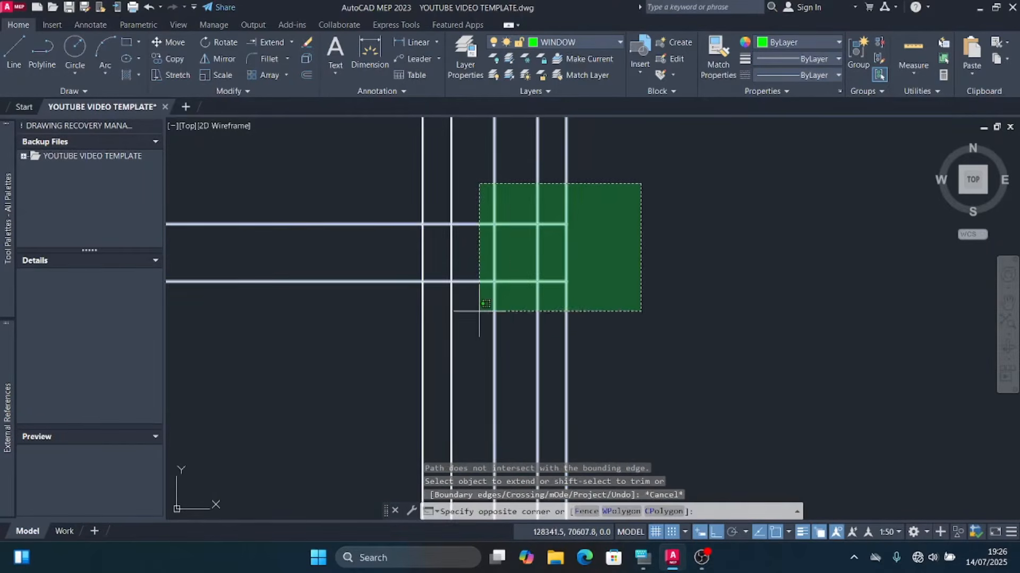
scroll(776, 287, "down", 8)
scroll(510, 316, "down", 4)
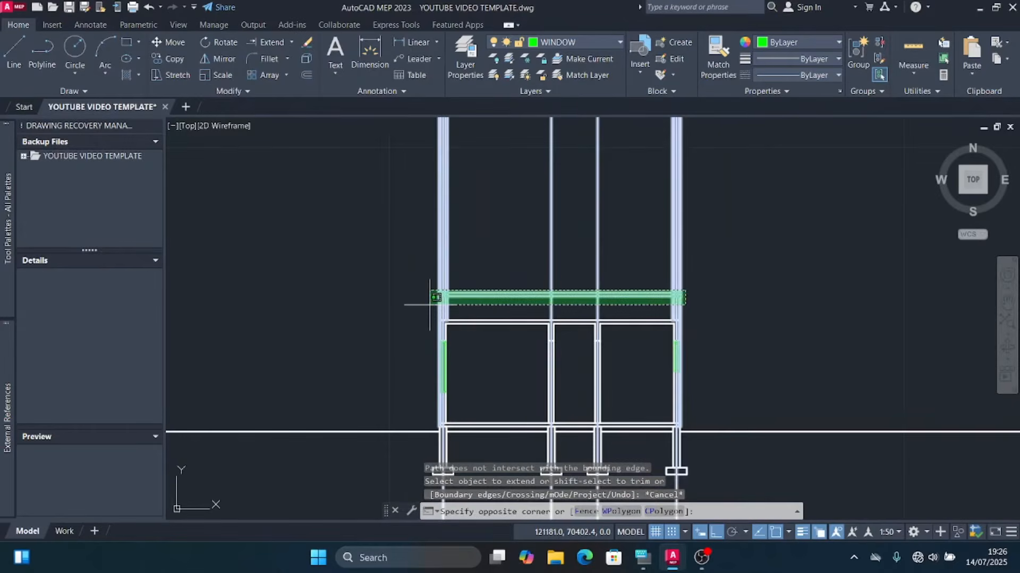
scroll(425, 297, "up", 4)
left_click(392, 307)
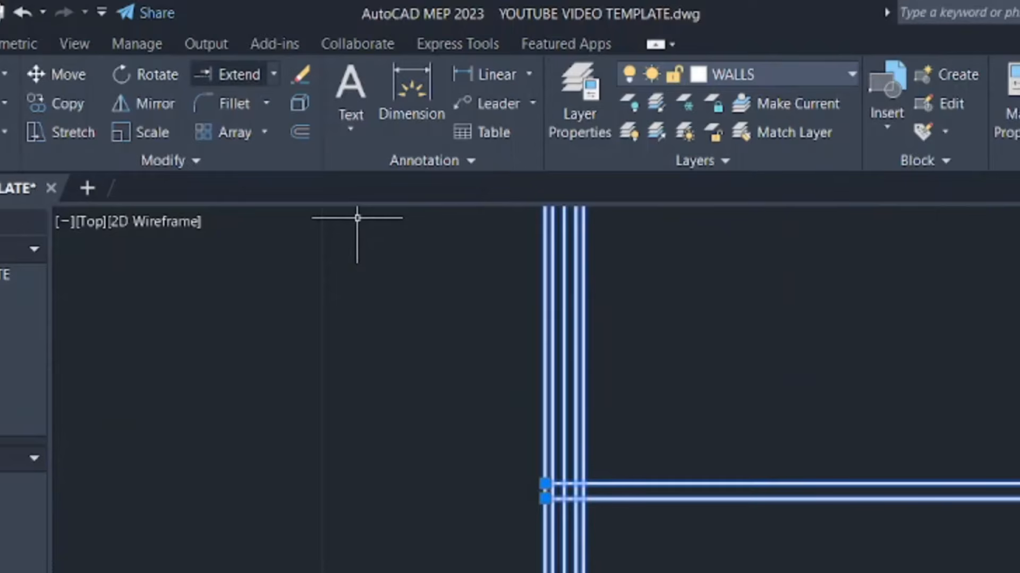
left_click(273, 74)
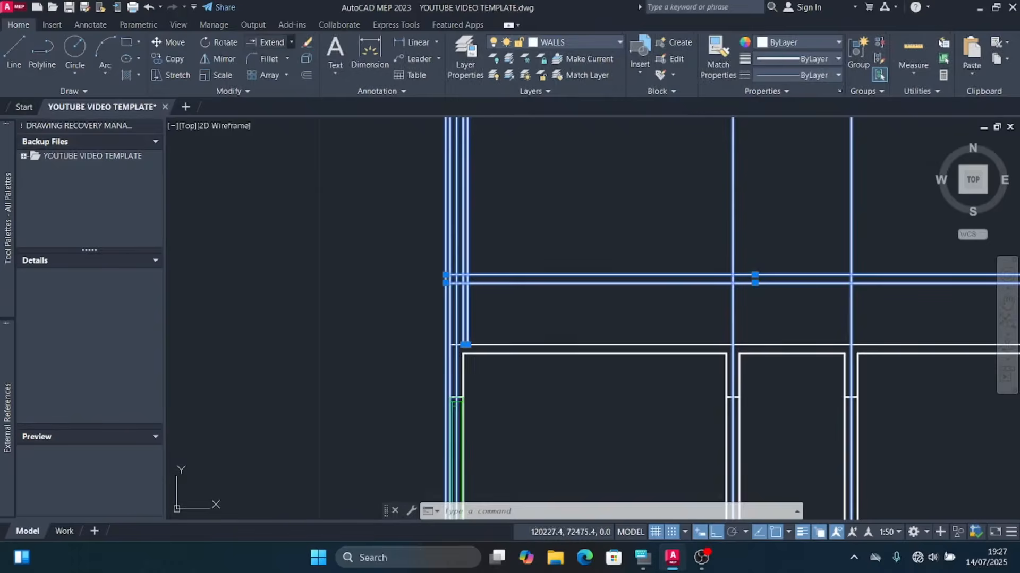
left_click(239, 112)
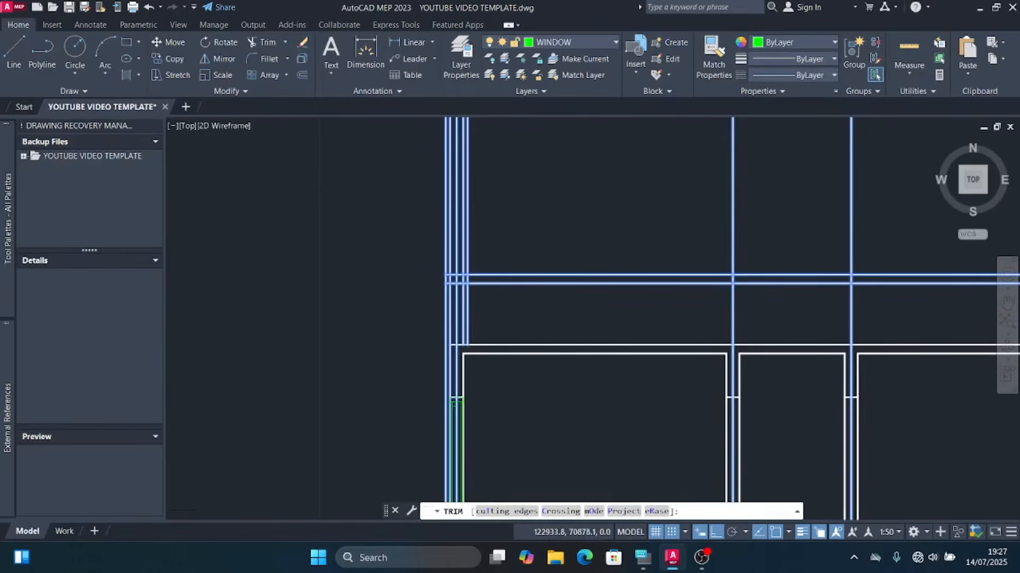
scroll(579, 265, "up", 2)
left_click_drag(205, 265, 262, 270)
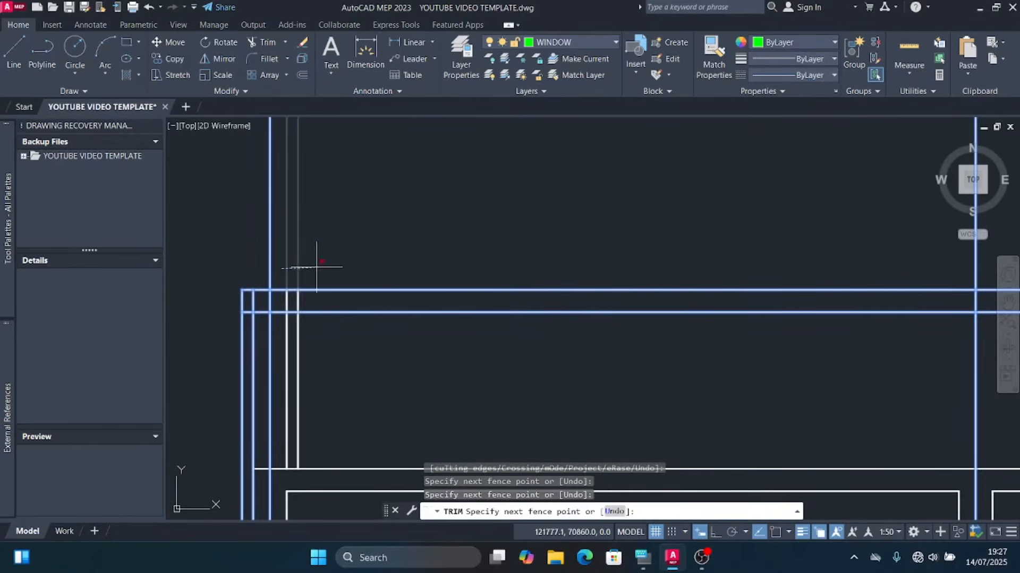
Step: Trim the rightmost parapet's vertical lines above the coping's upper line
scroll(334, 268, "down", 3)
scroll(528, 275, "up", 2)
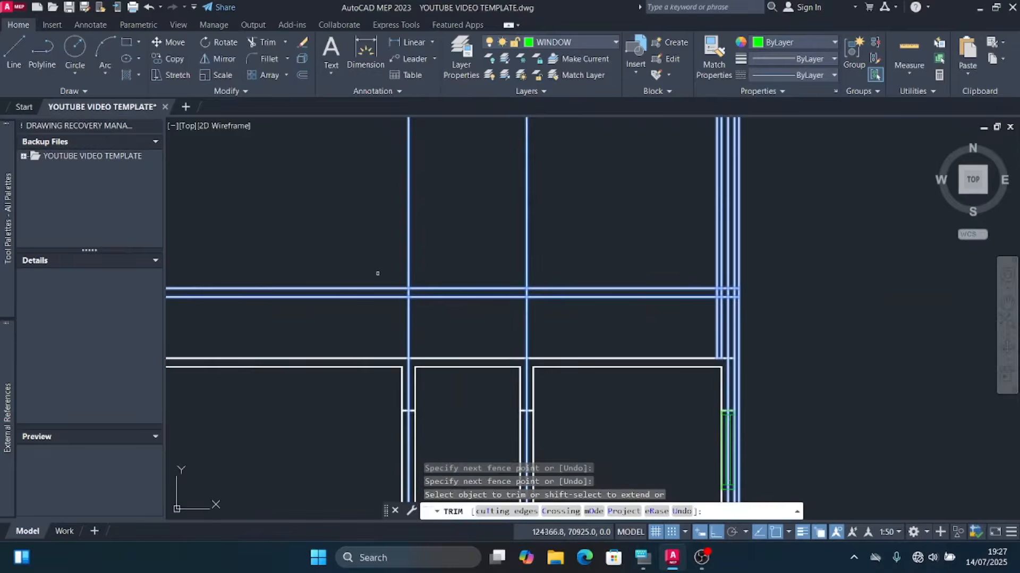
scroll(409, 291, "down", 2)
scroll(610, 288, "up", 6)
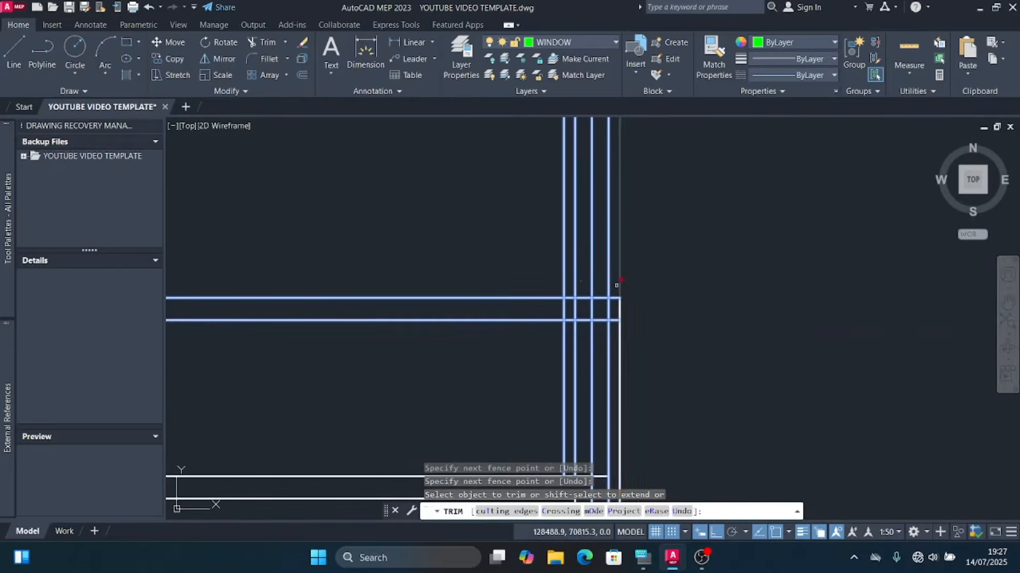
mouse_move(581, 281)
left_mouse_down()
mouse_move(554, 273)
mouse_move(626, 272)
mouse_move(608, 274)
left_mouse_up()
left_click(554, 273)
Step: Trim the rightmost parapet's outermost line below the coping and the wall lines crossing inside the coping
scroll(611, 233, "down", 3)
scroll(617, 280, "up", 5)
left_click_drag(607, 218, 541, 219)
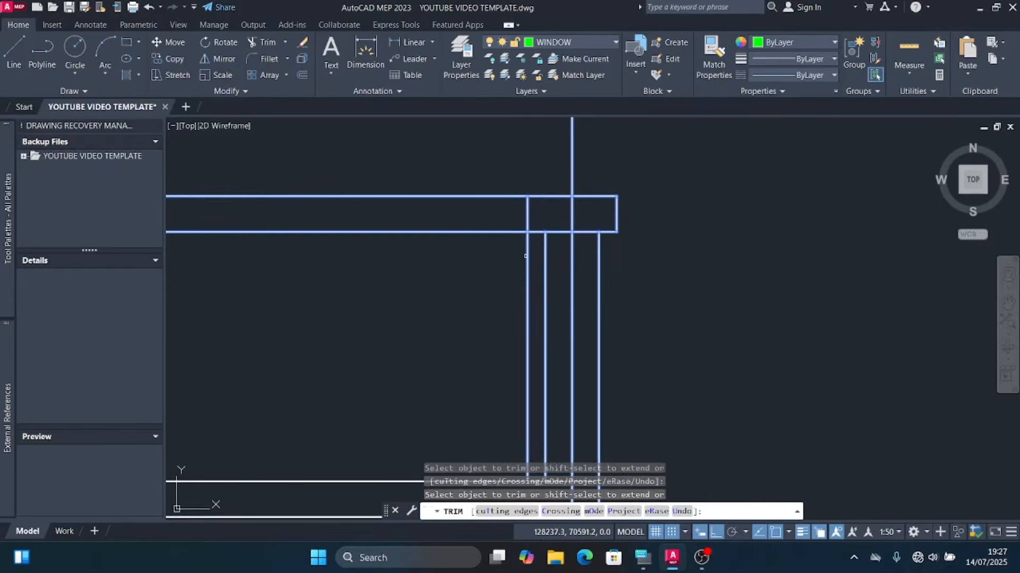
Step: Trim the leftmost parapet's overhang lines below the coping and the wall lines crossing inside it
scroll(525, 256, "down", 3)
scroll(265, 248, "up", 3)
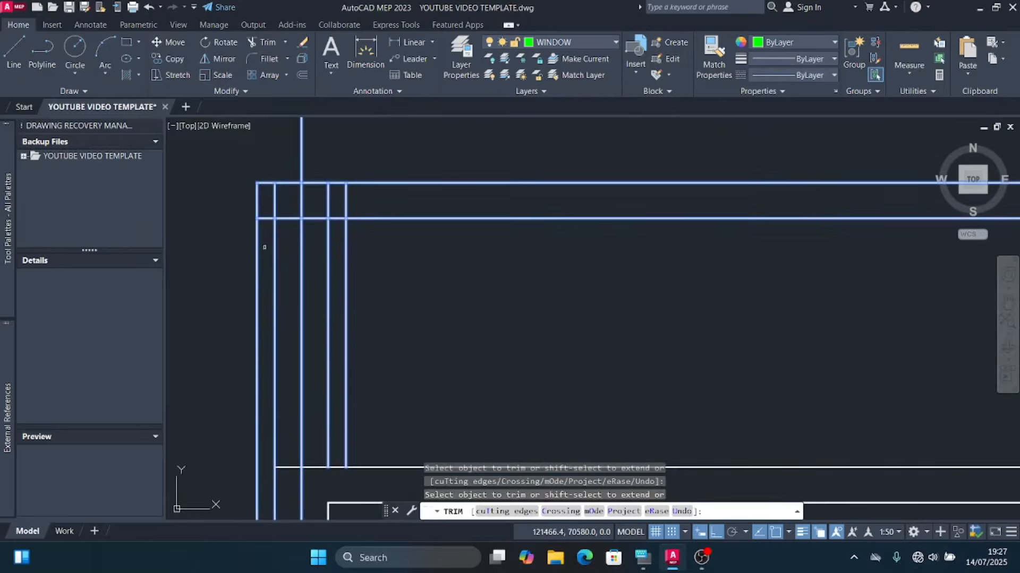
left_click(259, 248)
left_click(275, 201)
left_click_drag(336, 256, 355, 259)
scroll(376, 206, "down", 6)
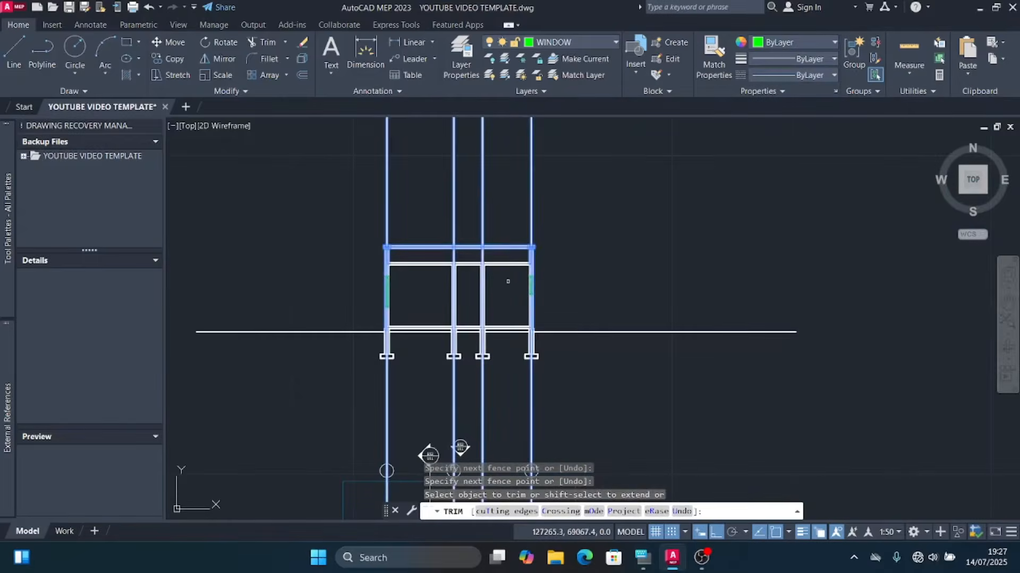
scroll(508, 282, "up", 2)
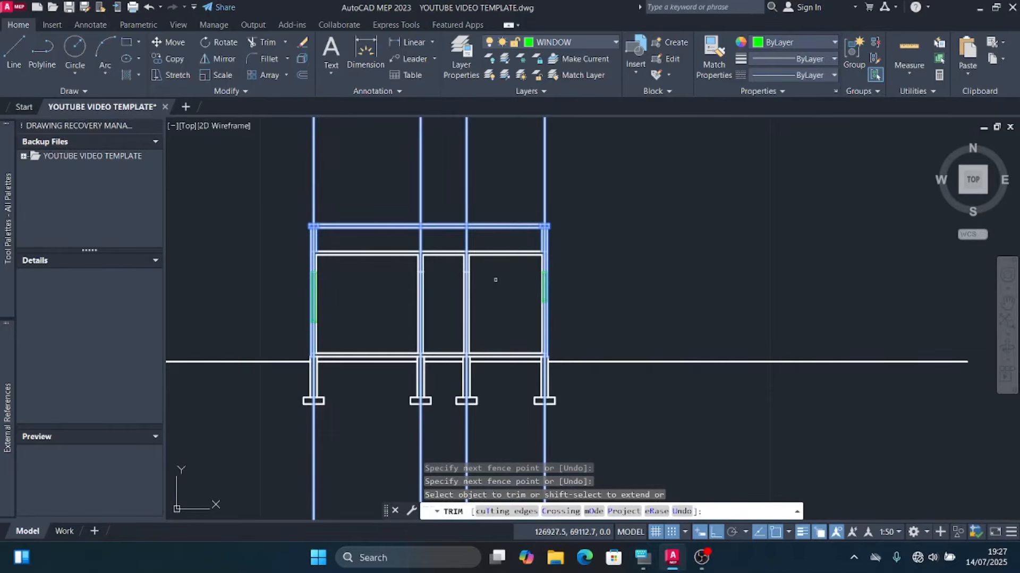
scroll(446, 279, "up", 2)
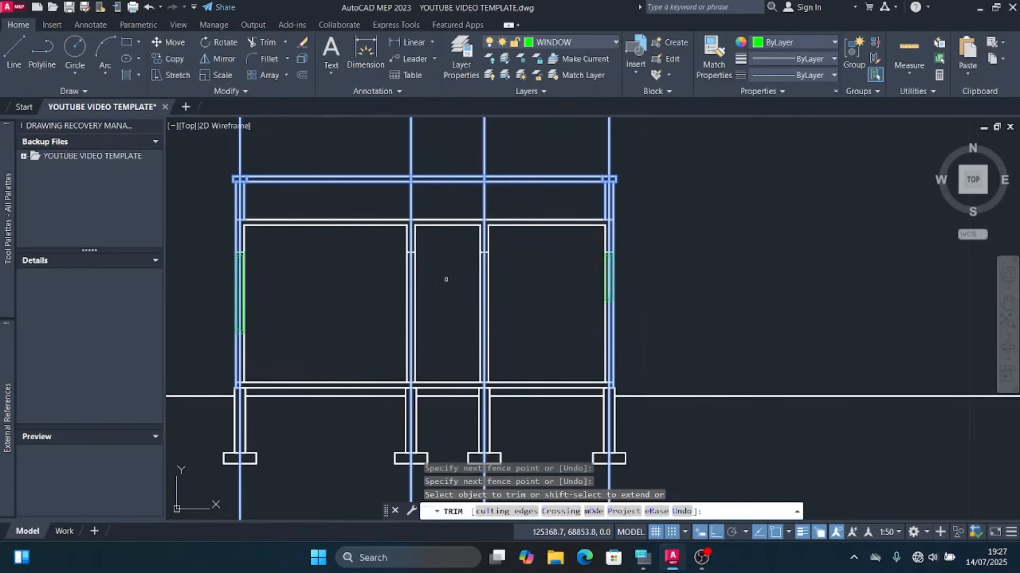
key("Escape")
scroll(525, 257, "down", 2)
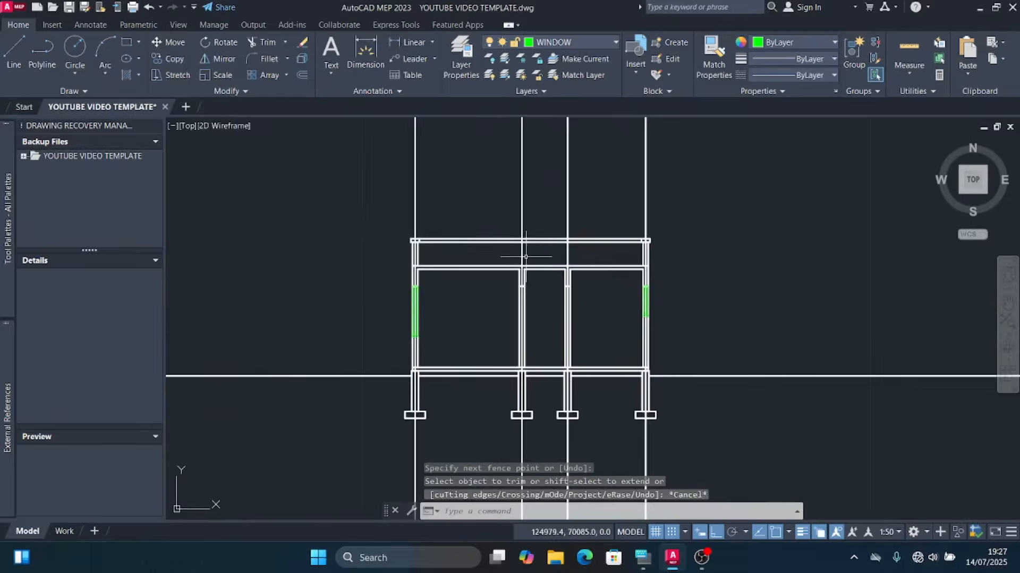
scroll(456, 266, "down", 2)
scroll(484, 320, "up", 2)
scroll(467, 244, "down", 2)
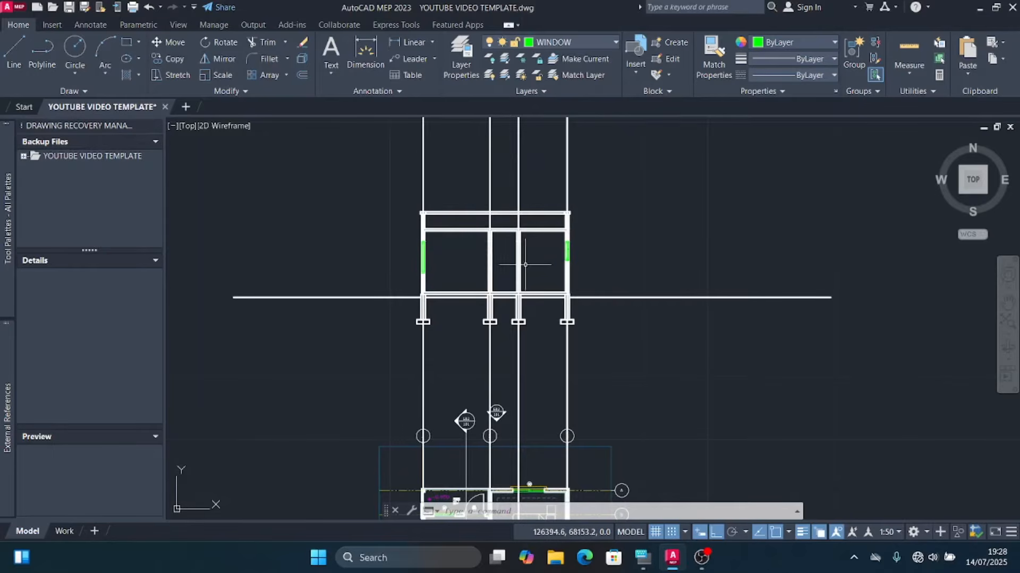
scroll(483, 206, "down", 4)
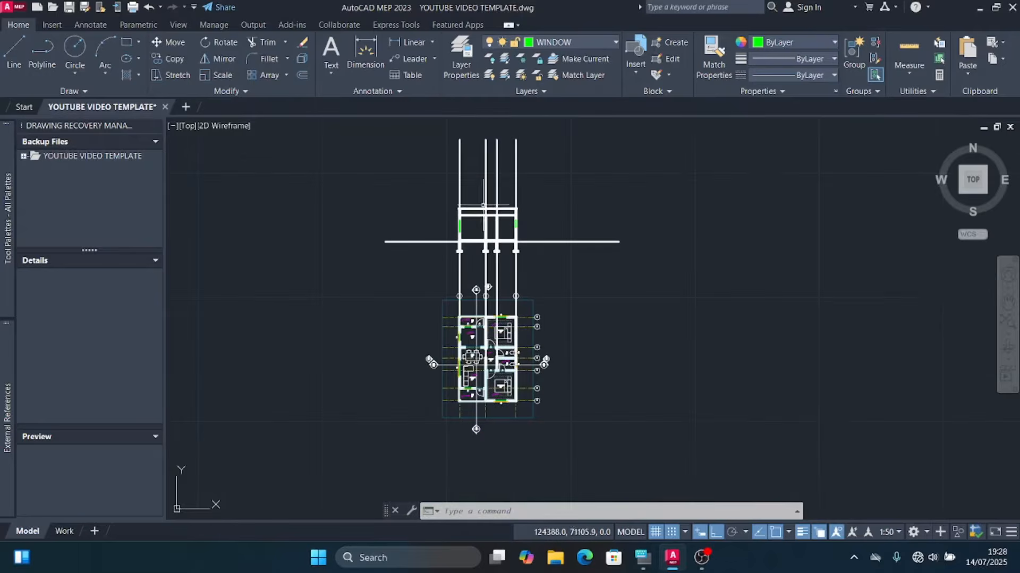
scroll(455, 286, "up", 4)
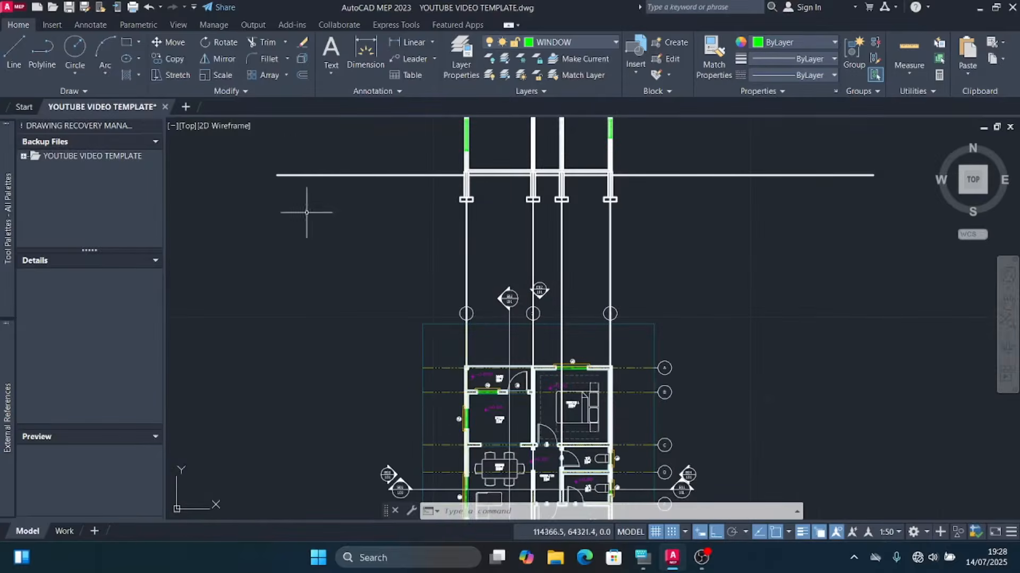
Step: On the WALLS layer, draw a vertical line from the left wall end of the kitchen–dining opening up to the upper slab's underside
left_click(14, 53)
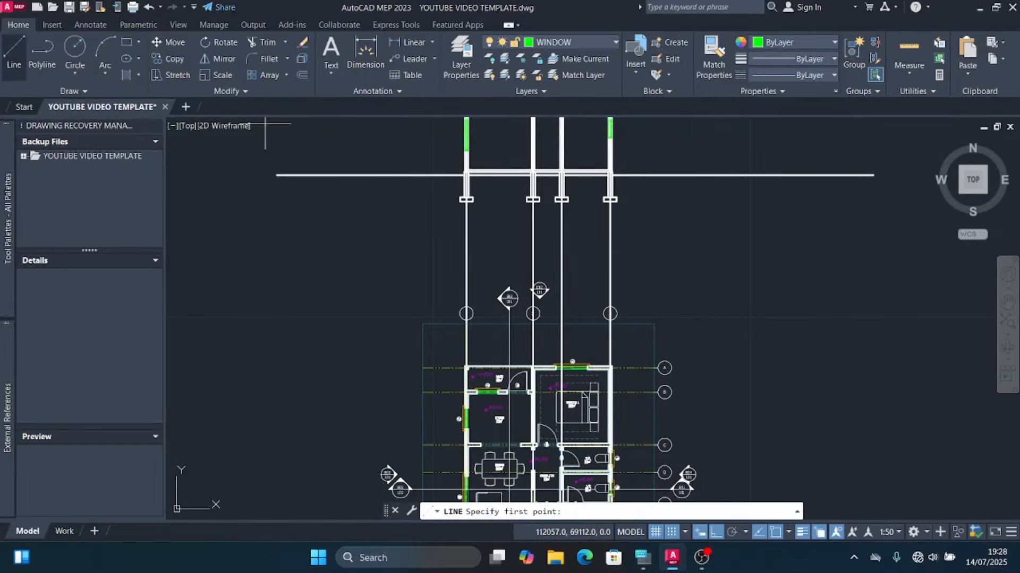
left_click(571, 42)
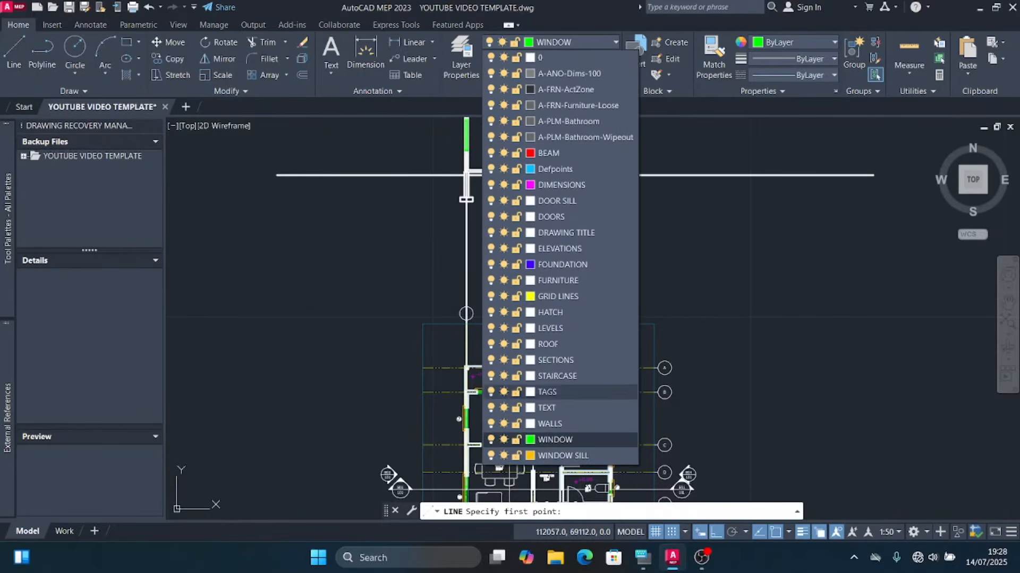
left_click(550, 424)
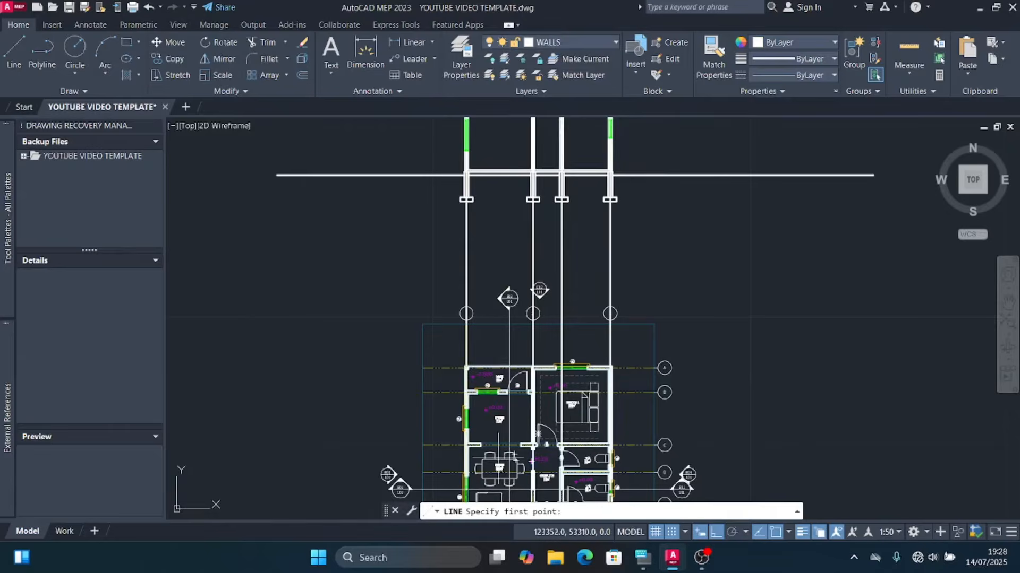
scroll(512, 456, "up", 8)
scroll(616, 393, "up", 4)
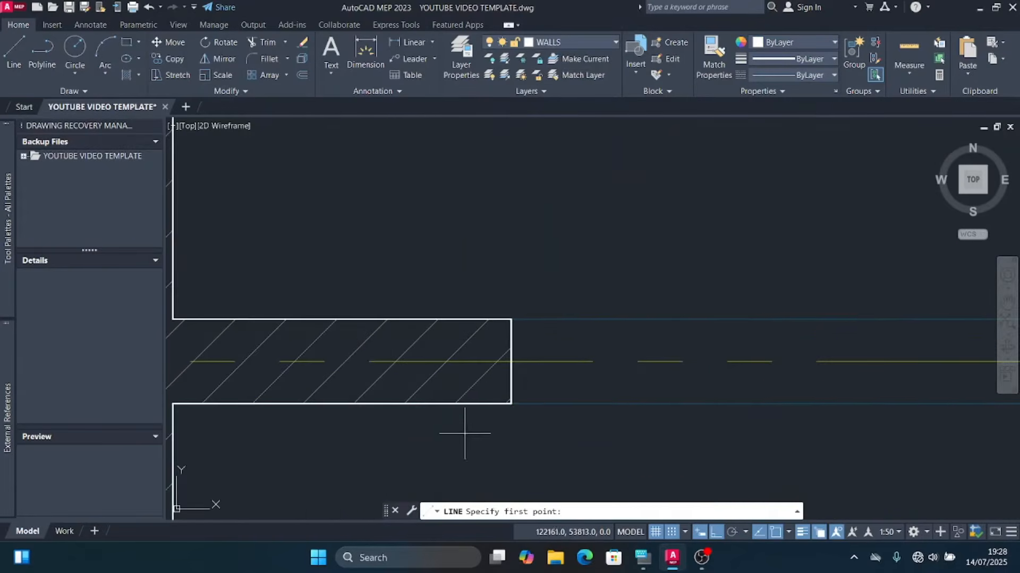
left_click(511, 404)
scroll(468, 405, "down", 10)
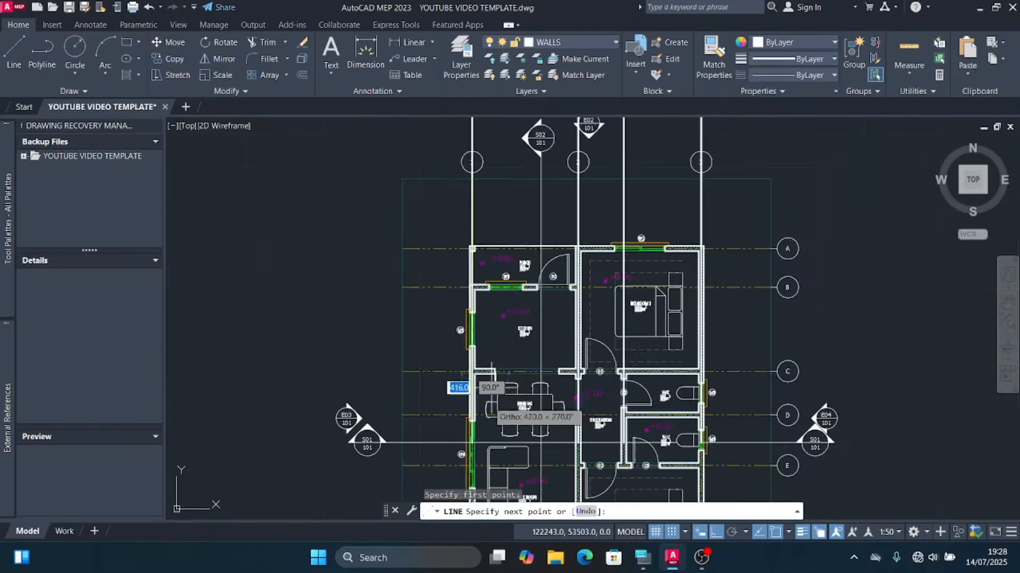
scroll(467, 406, "up", 10)
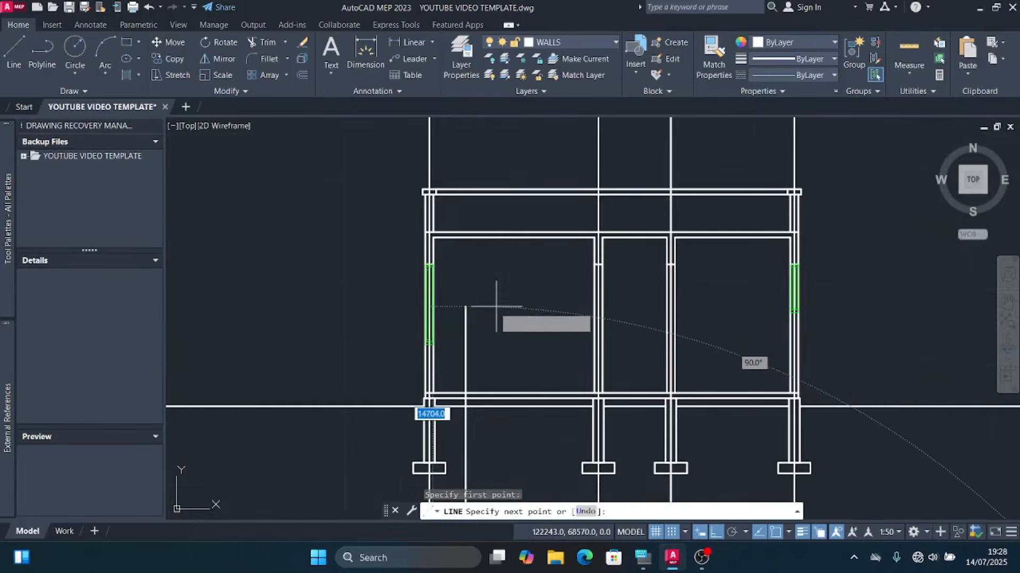
scroll(463, 280, "up", 3)
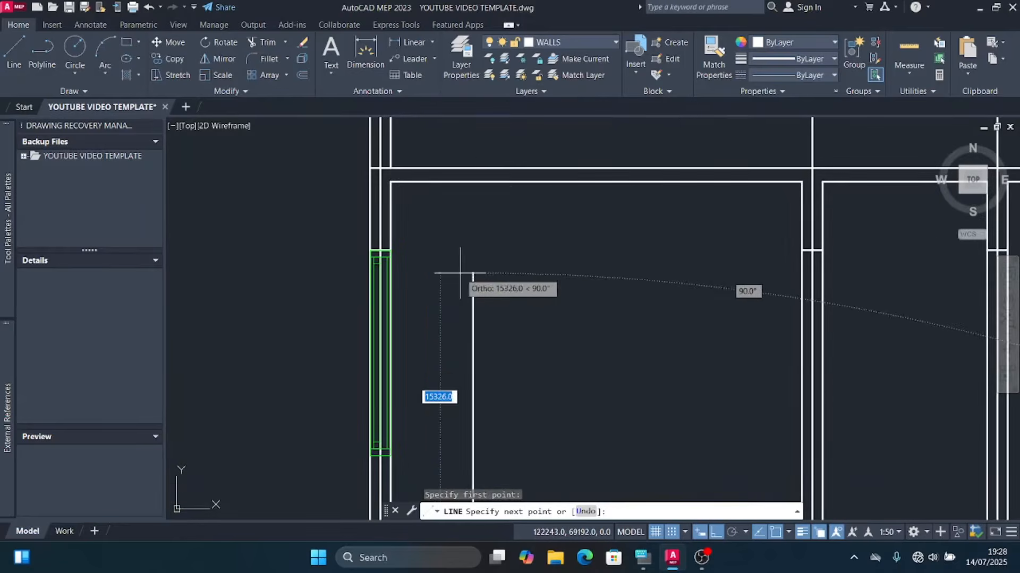
left_click(479, 186)
key("Escape")
Step: Copy the projected vertical line from the left wall end to the right wall end of the kitchen–dining opening
left_click(513, 261)
left_click(468, 241)
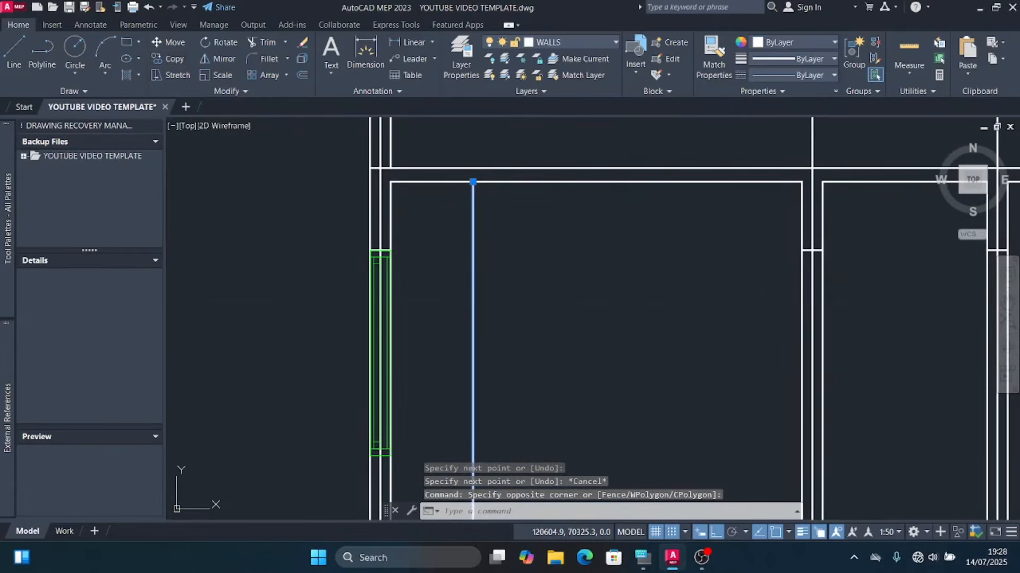
left_click(169, 59)
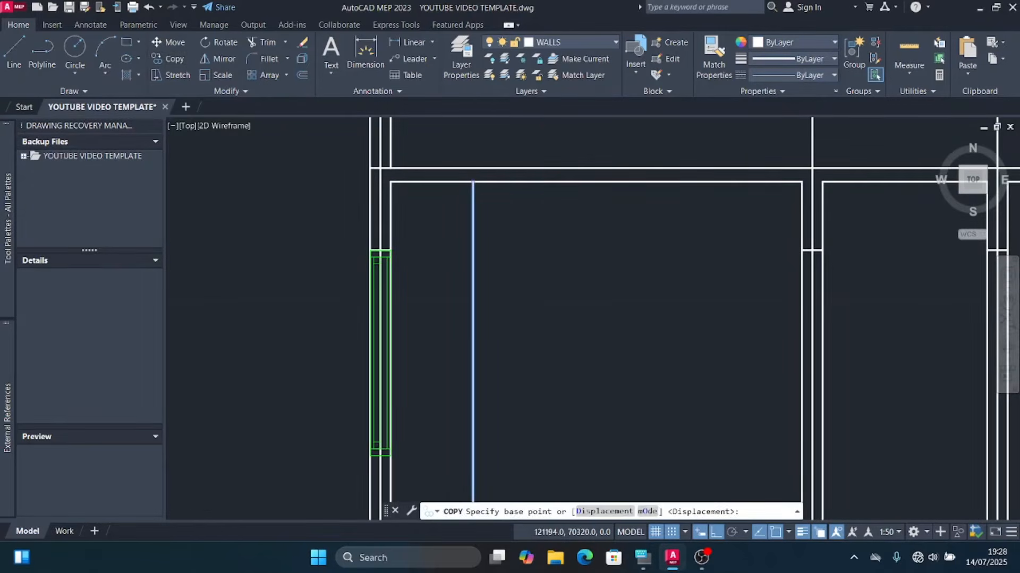
scroll(392, 154, "down", 5)
scroll(410, 378, "up", 5)
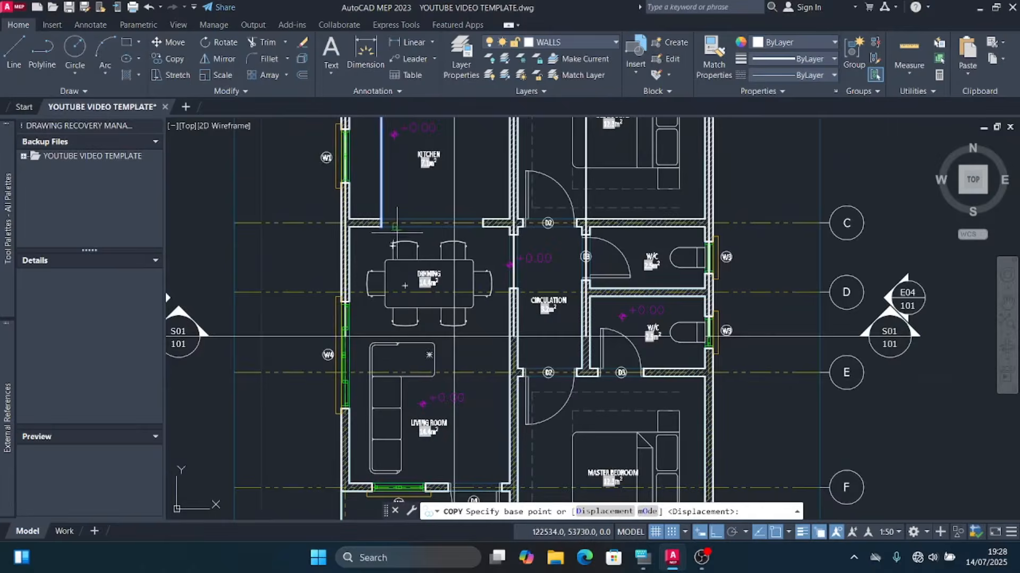
scroll(396, 234, "up", 2)
left_click(340, 216)
scroll(329, 249, "down", 4)
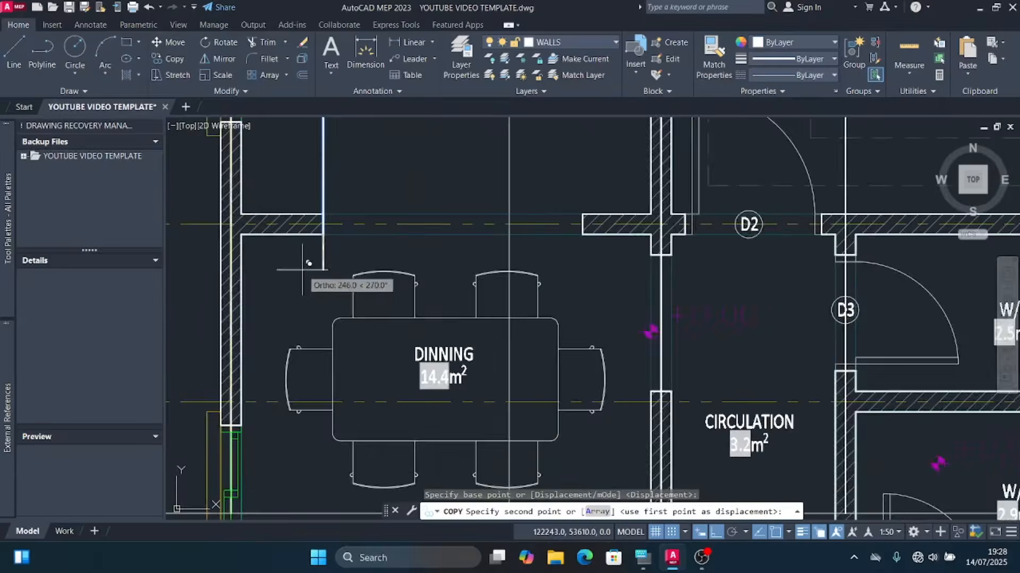
scroll(484, 245, "up", 5)
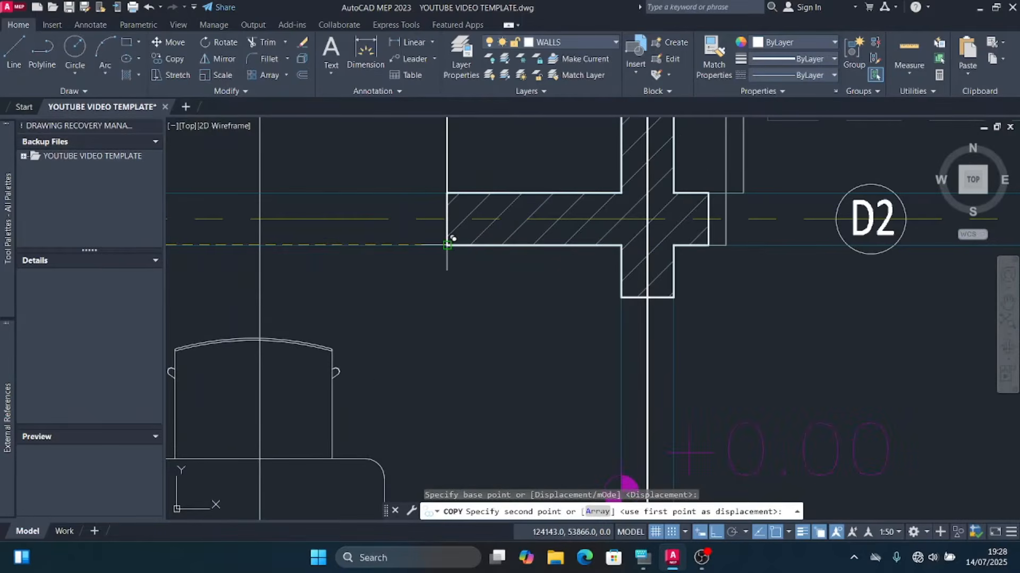
left_click(452, 237)
Step: Copy the same vertical line to the wall ends on both sides of the D2 door opening into Bedroom 1
scroll(398, 300, "down", 3)
scroll(398, 301, "down", 2)
scroll(481, 287, "up", 6)
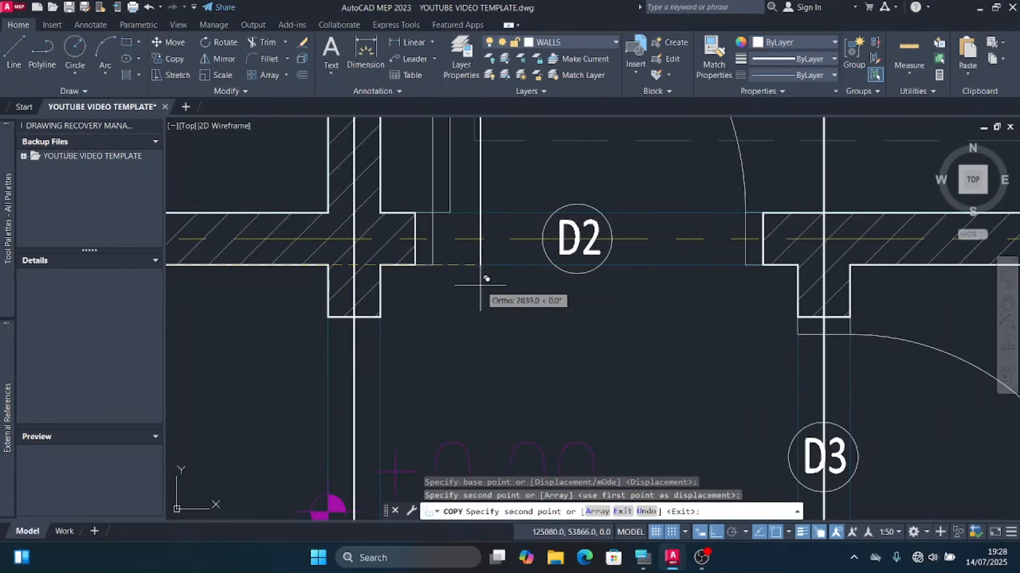
left_click(415, 265)
scroll(425, 297, "down", 4)
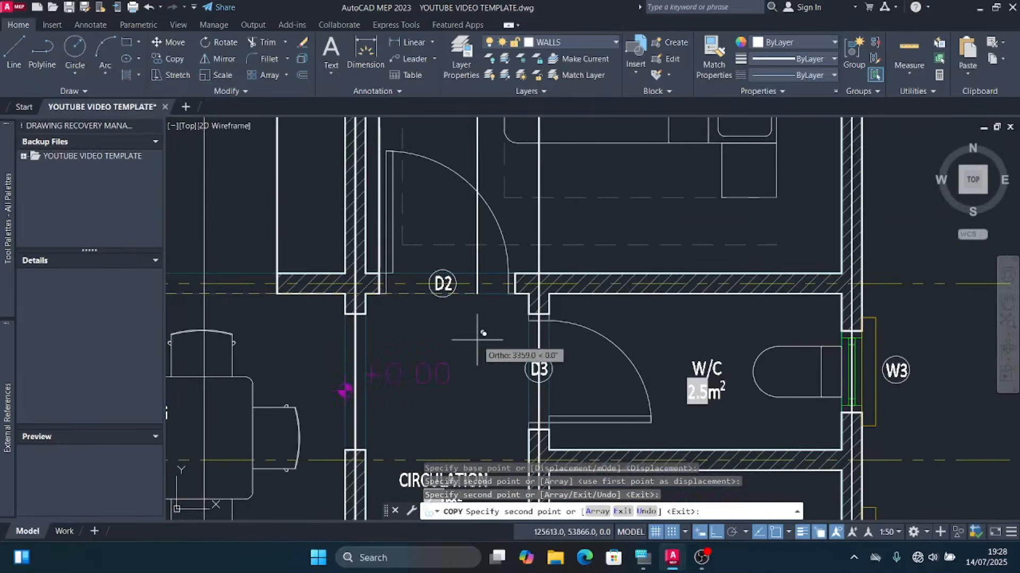
scroll(491, 327, "up", 7)
left_click(499, 261)
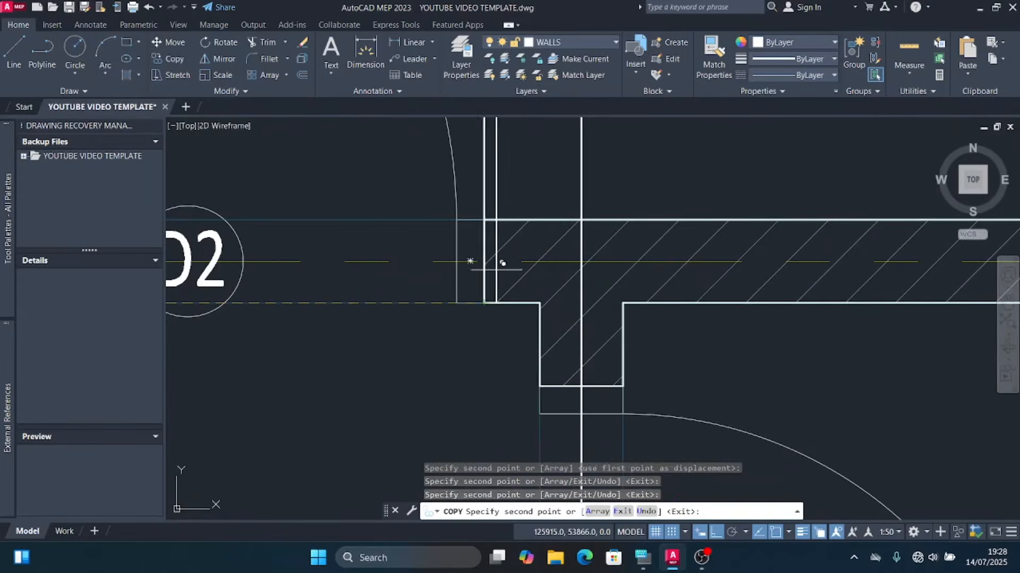
scroll(539, 326, "down", 5)
scroll(610, 340, "down", 3)
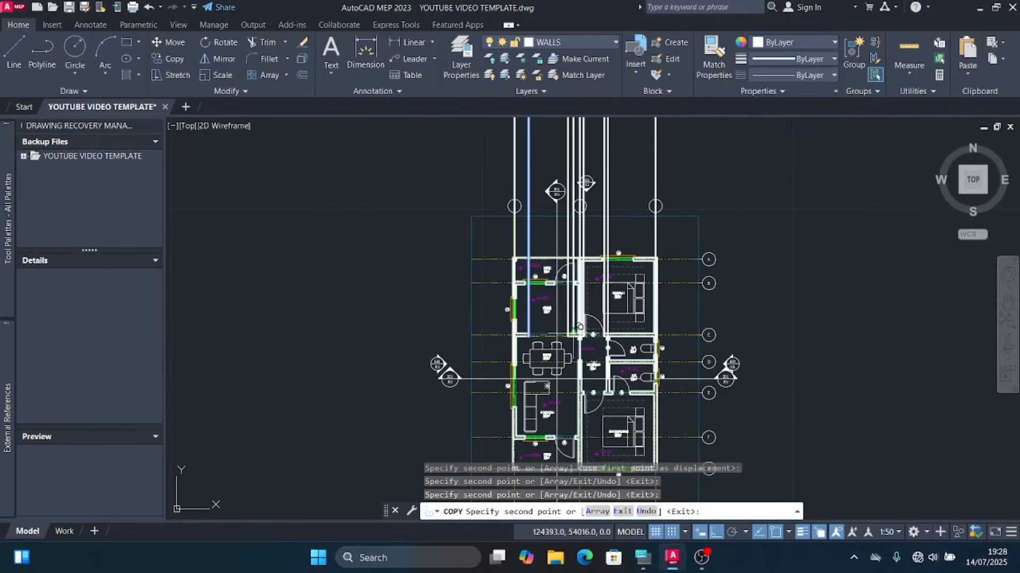
scroll(547, 261, "up", 6)
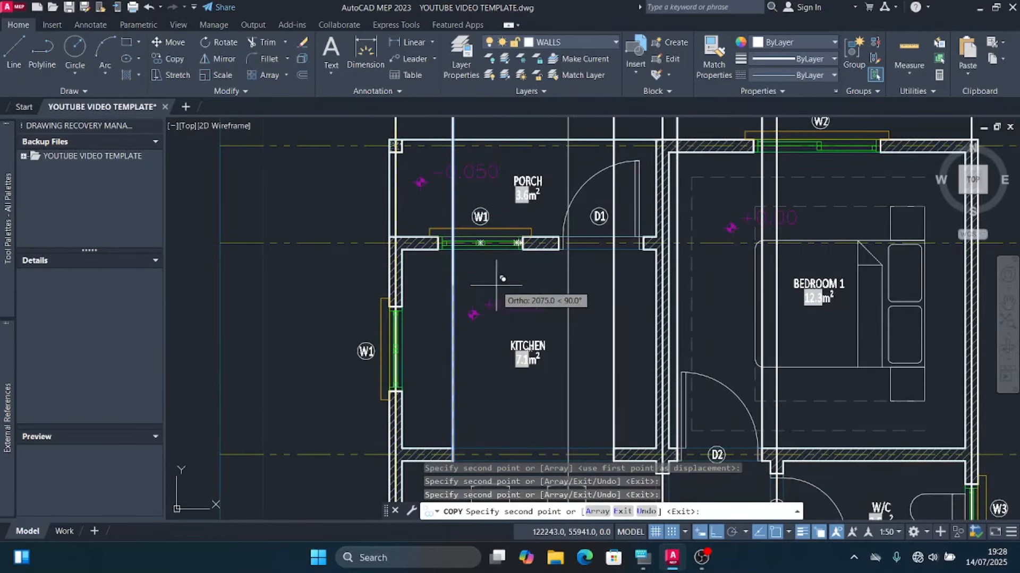
scroll(497, 297, "down", 4)
key("Escape")
scroll(494, 308, "down", 4)
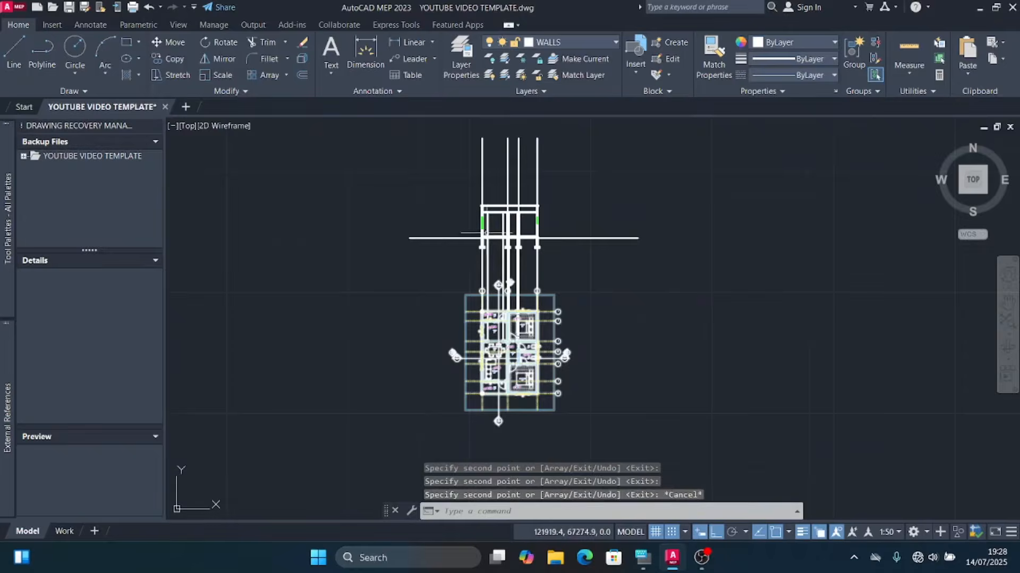
scroll(509, 231, "up", 6)
scroll(521, 249, "up", 4)
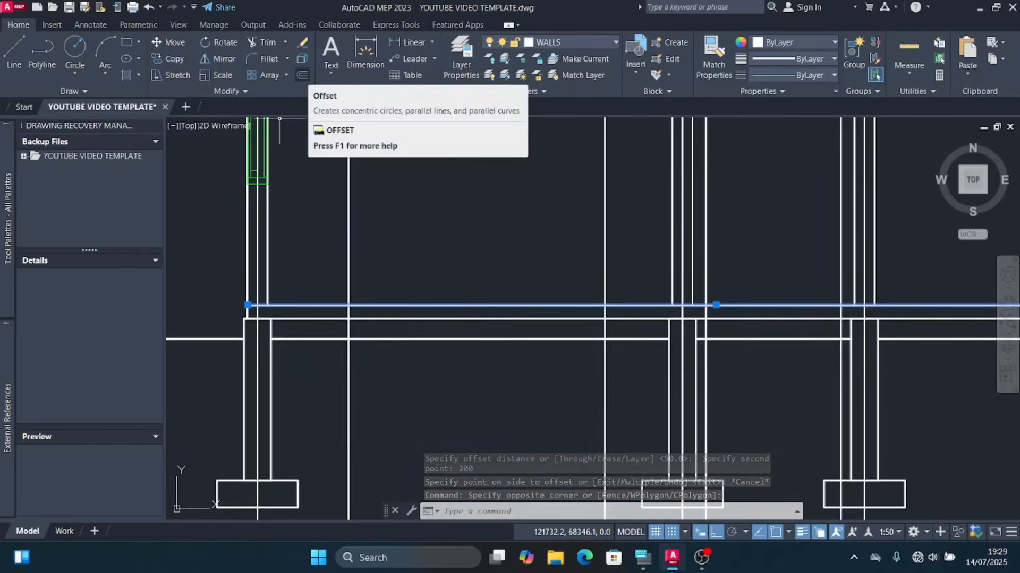
Step: Offset the section's upper floor slab line upward by 2400 mm to form the opening head line
left_click(302, 75)
left_click(491, 305)
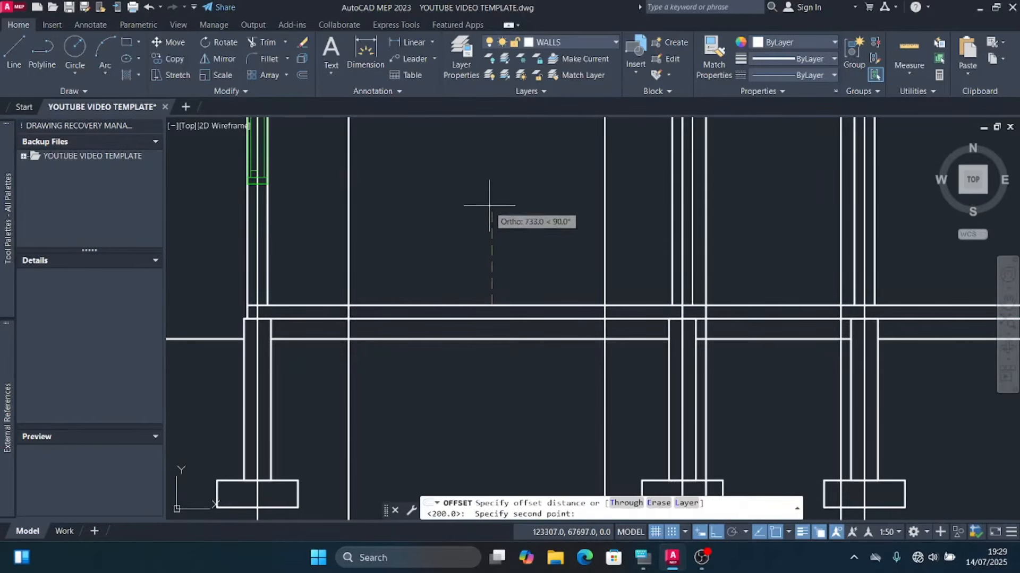
left_click(643, 557)
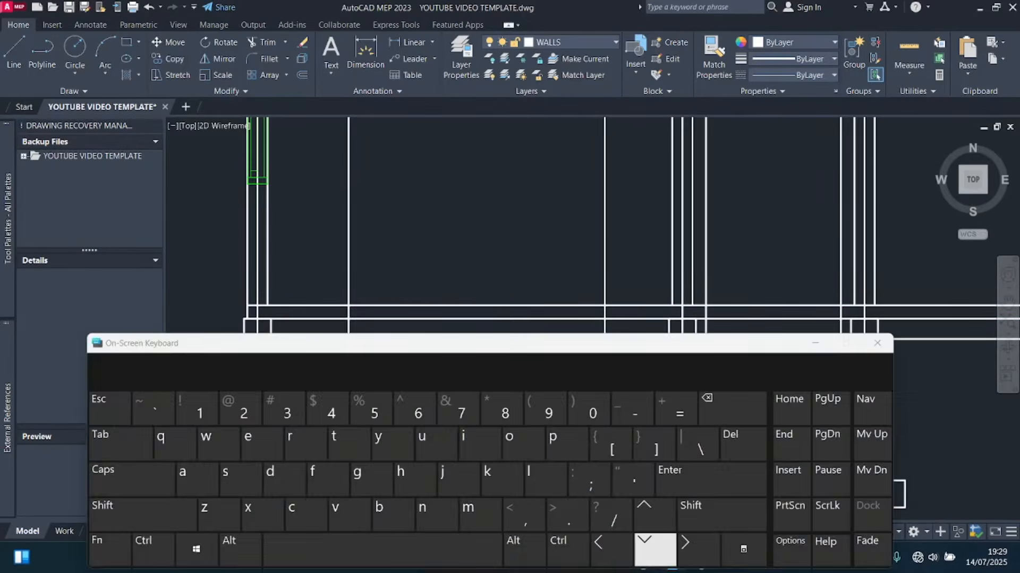
left_click(240, 409)
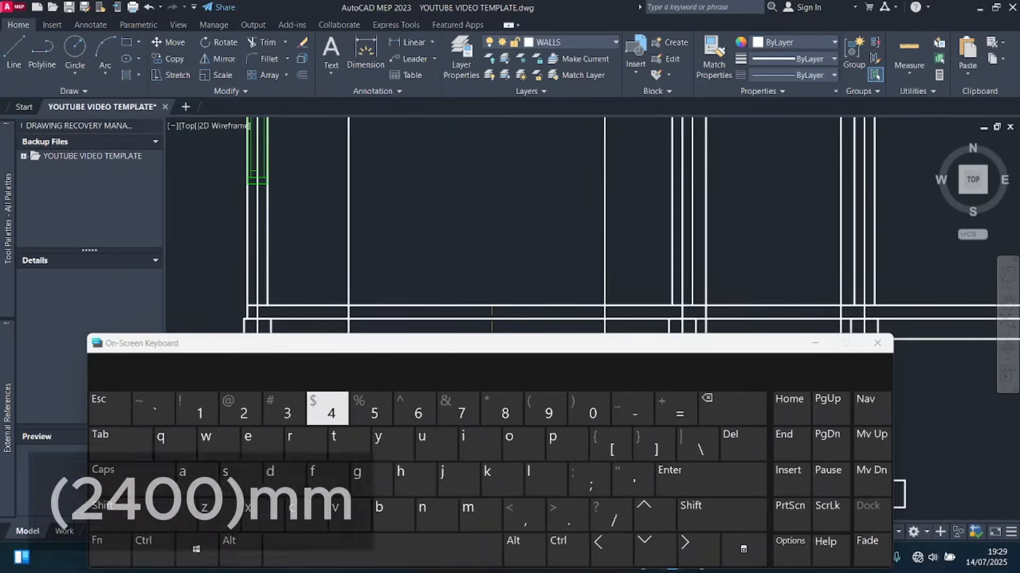
left_click(328, 409)
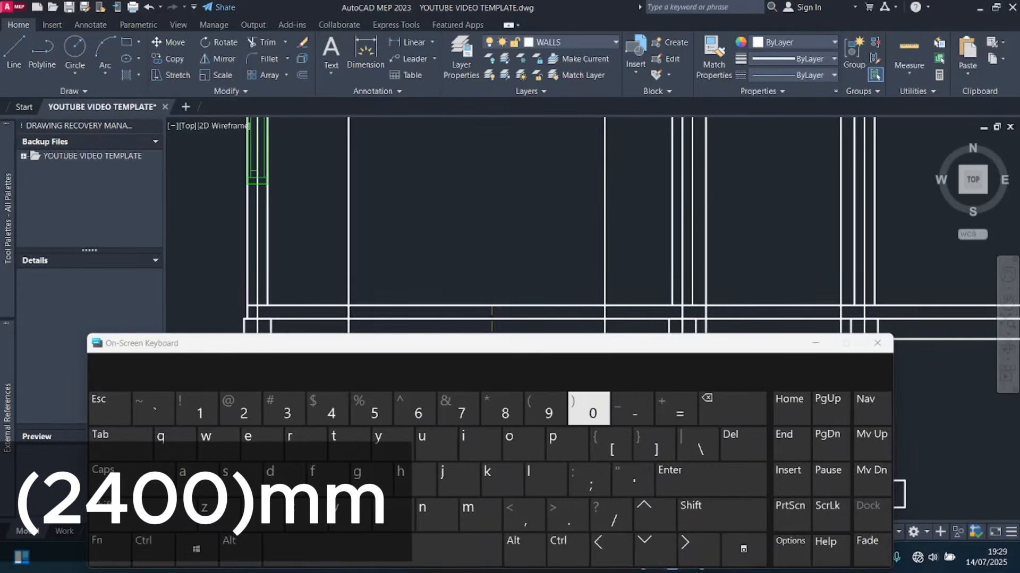
left_click(690, 479)
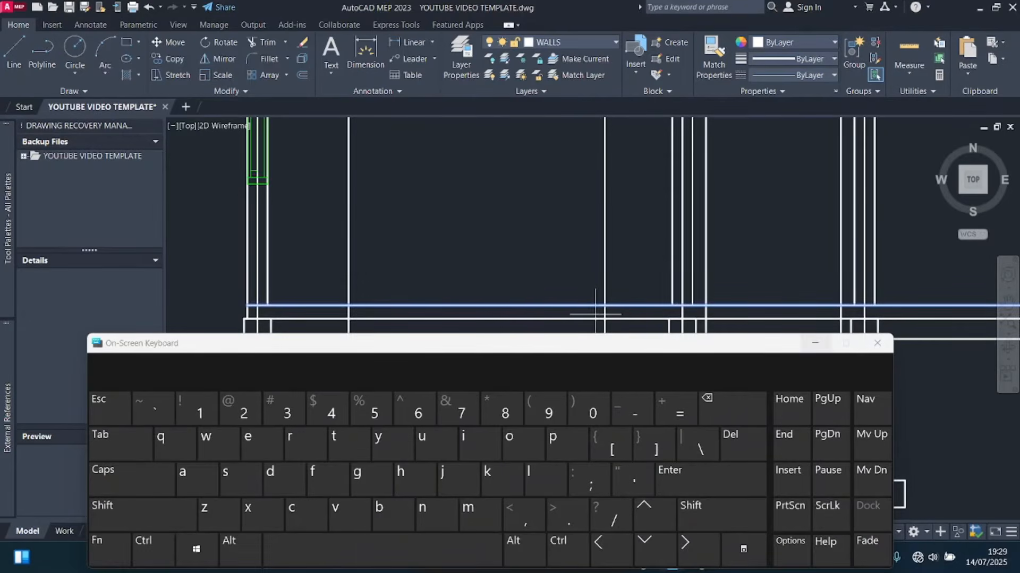
left_click(815, 343)
scroll(459, 399, "down", 6)
scroll(459, 386, "up", 5)
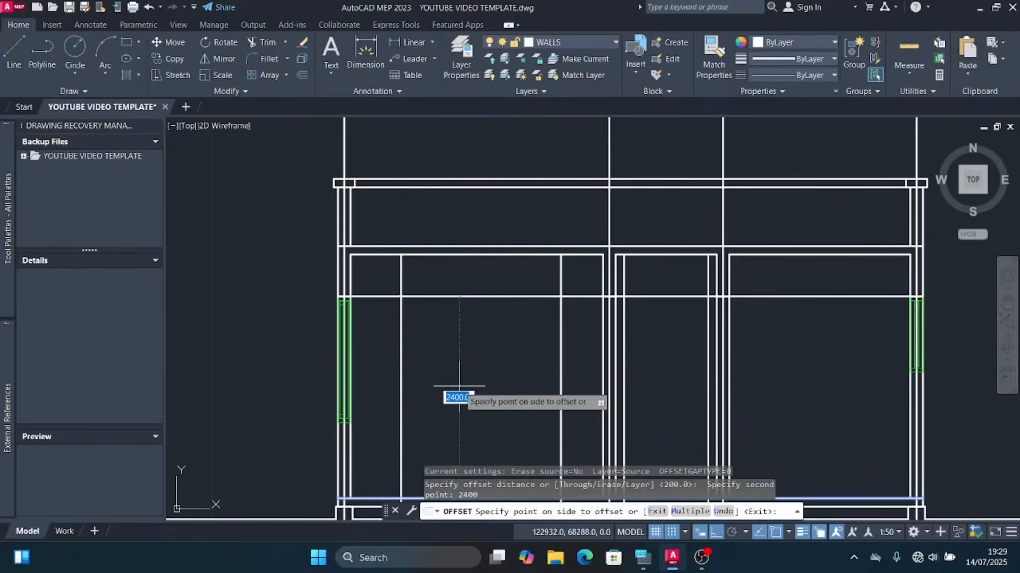
left_click(443, 343)
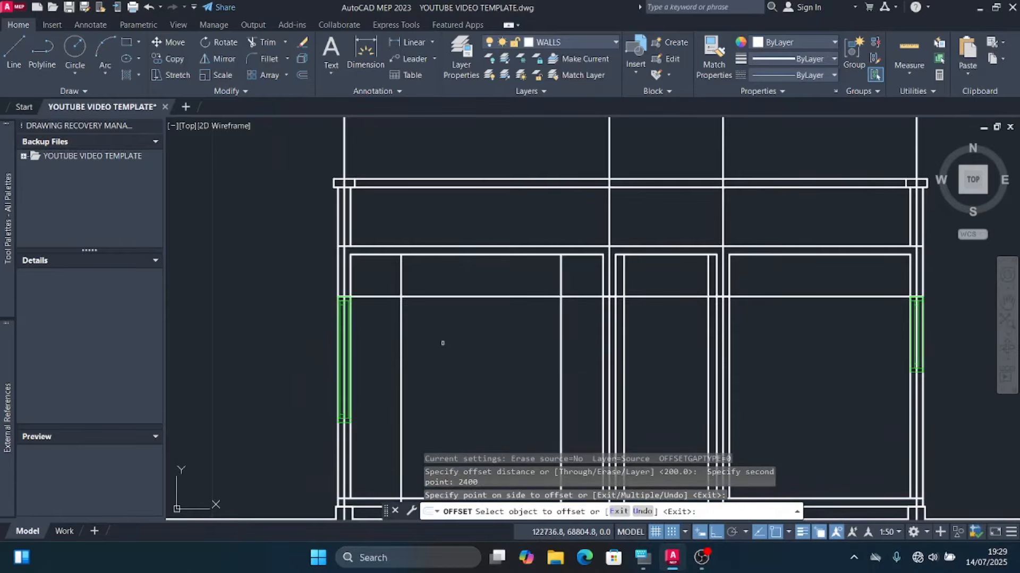
scroll(420, 247, "down", 2)
scroll(430, 292, "up", 2)
key("Escape")
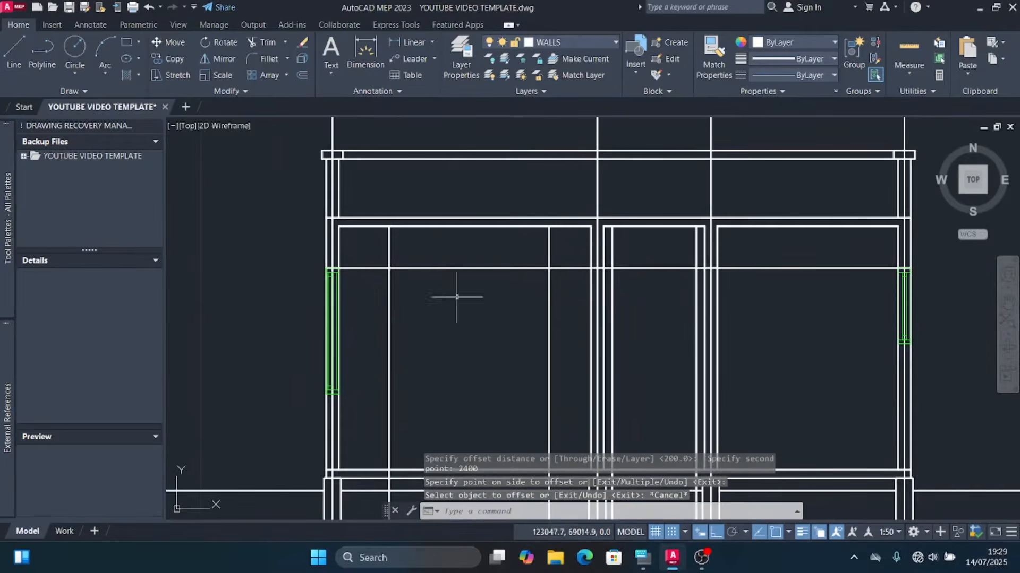
Step: Trim the head line and the large opening's vertical lines against each other so they form its upper corners
left_click(573, 255)
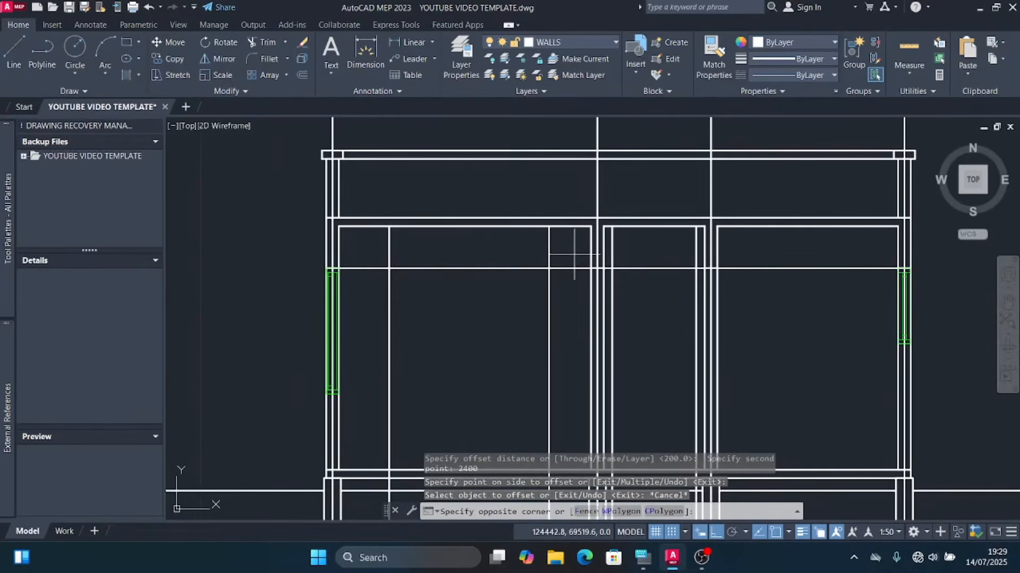
left_click(375, 297)
scroll(694, 266, "up", 5)
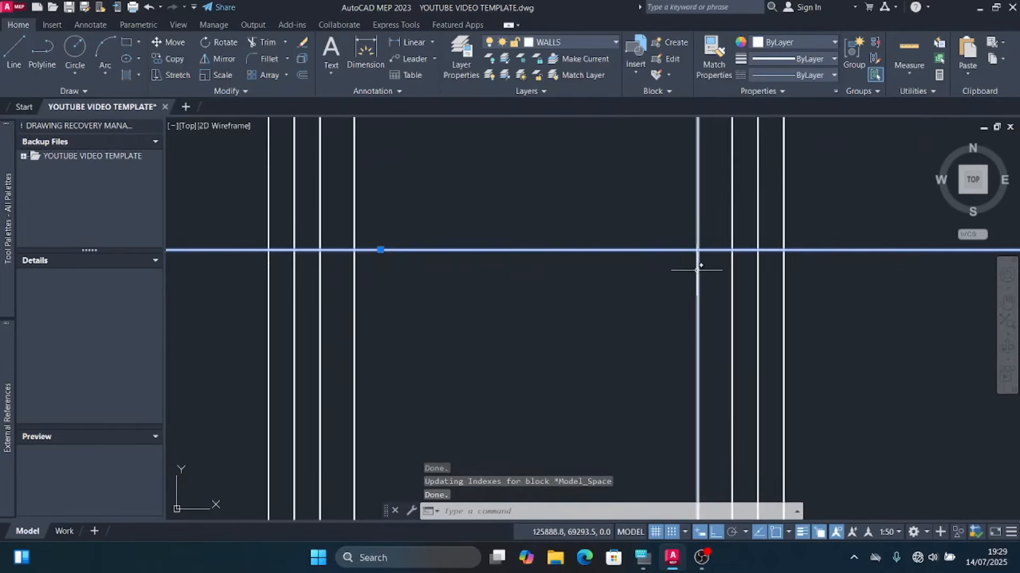
left_click(710, 237)
left_click(353, 235)
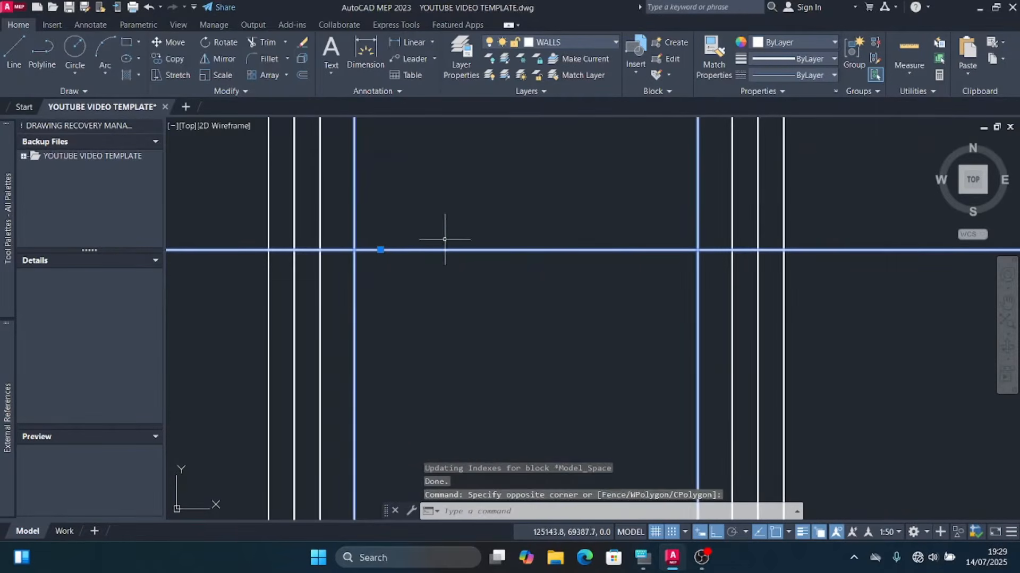
scroll(557, 270, "down", 4)
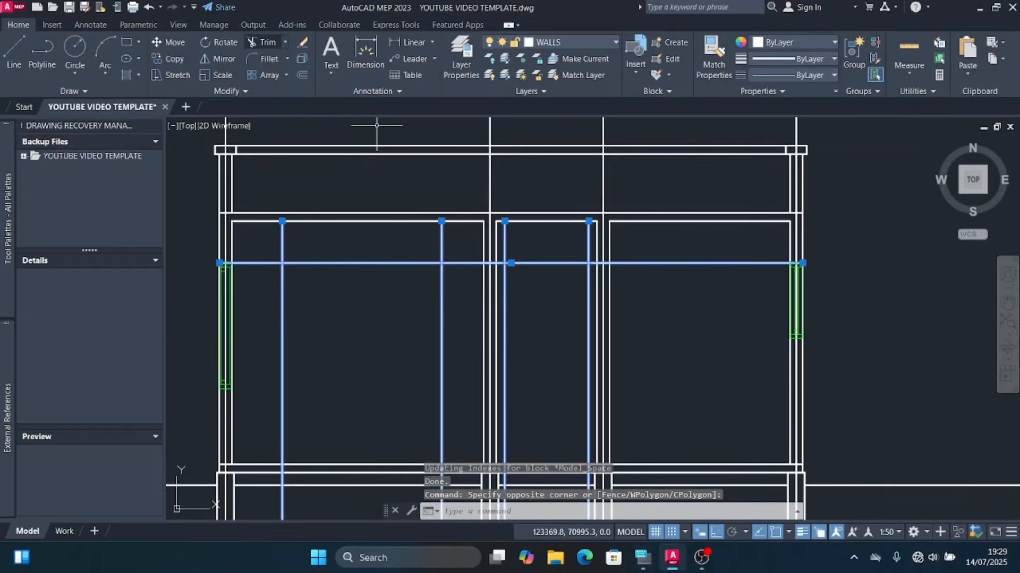
left_click(264, 42)
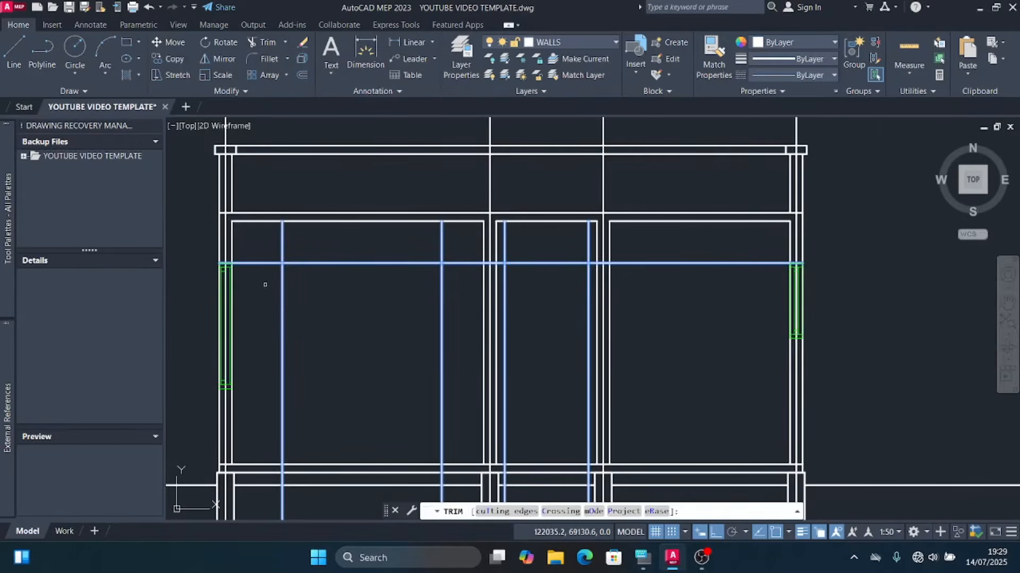
left_click_drag(265, 295, 262, 255)
mouse_move(455, 290)
left_mouse_down()
mouse_move(459, 250)
mouse_move(398, 241)
left_mouse_up()
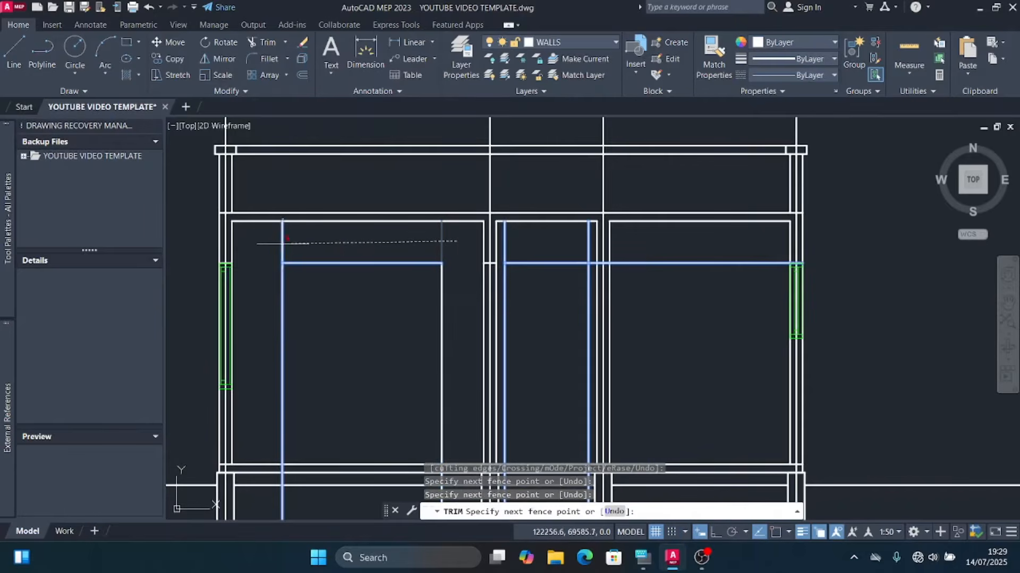
left_click_drag(283, 244, 281, 243)
scroll(549, 260, "up", 4)
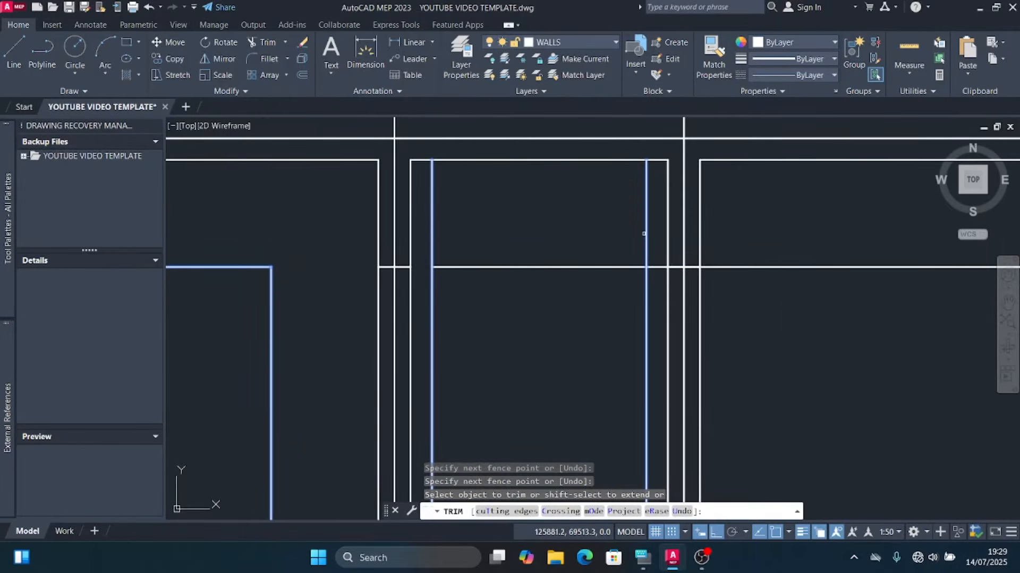
key("Escape")
Step: Trim the narrow middle opening's vertical lines above the head line and cut off the head line beyond its far side
left_click(653, 251)
left_click(421, 288)
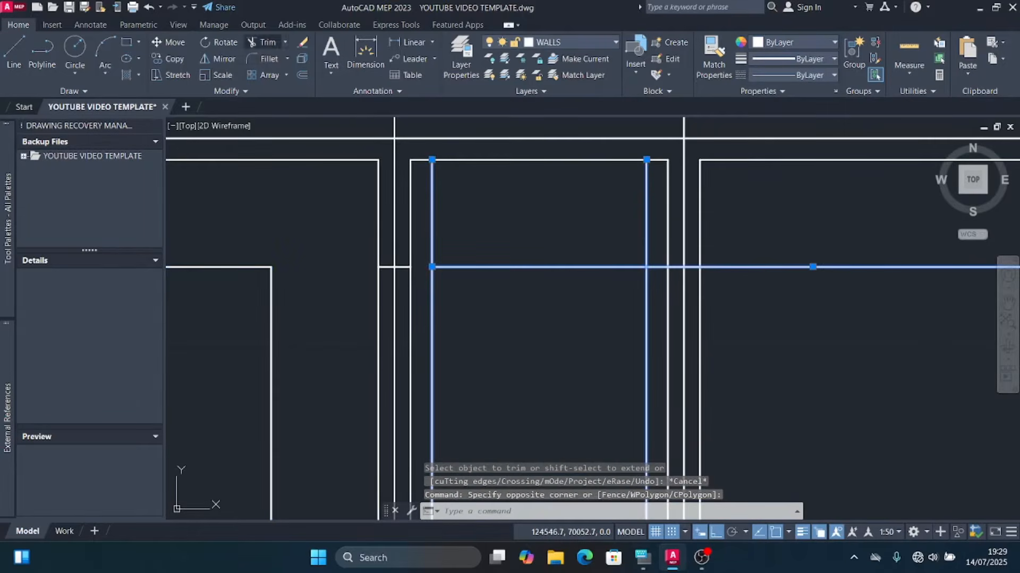
left_click(267, 43)
left_click(646, 246)
left_click(431, 213)
scroll(555, 227, "up", 2)
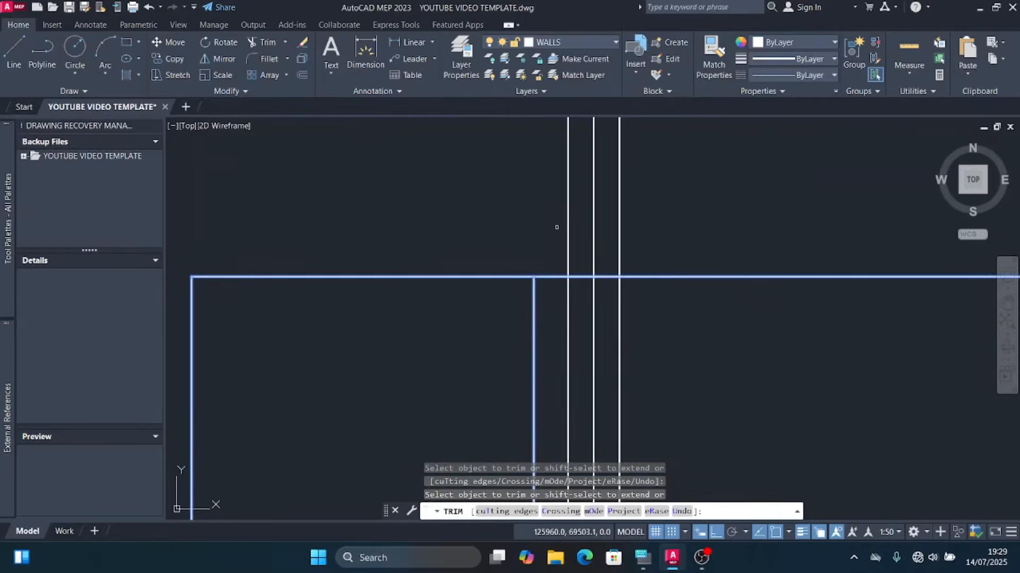
scroll(555, 280, "down", 3)
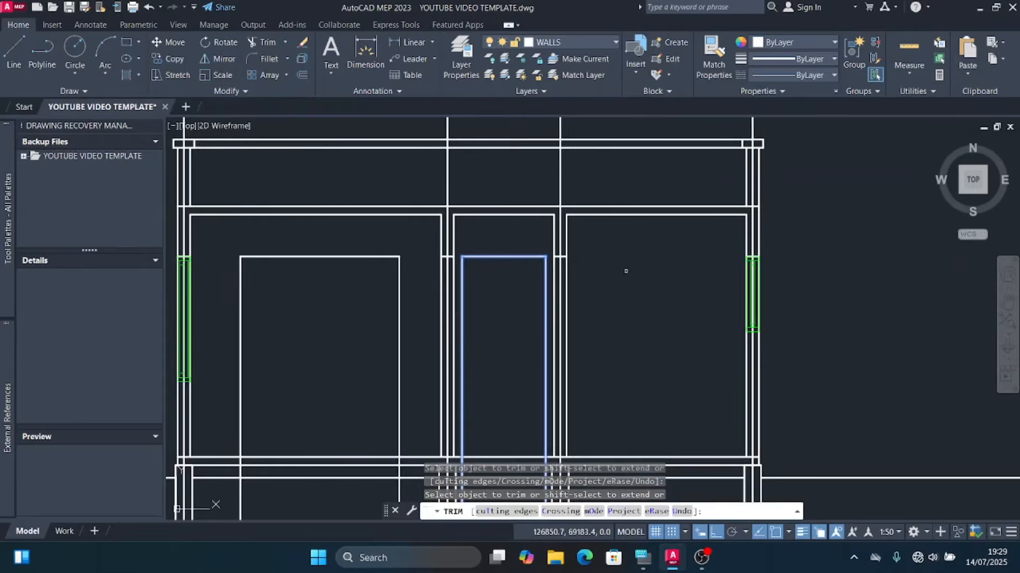
scroll(625, 271, "down", 4)
key("Escape")
Step: Trim the large opening's two vertical lines below the upper floor slab line
scroll(511, 341, "up", 5)
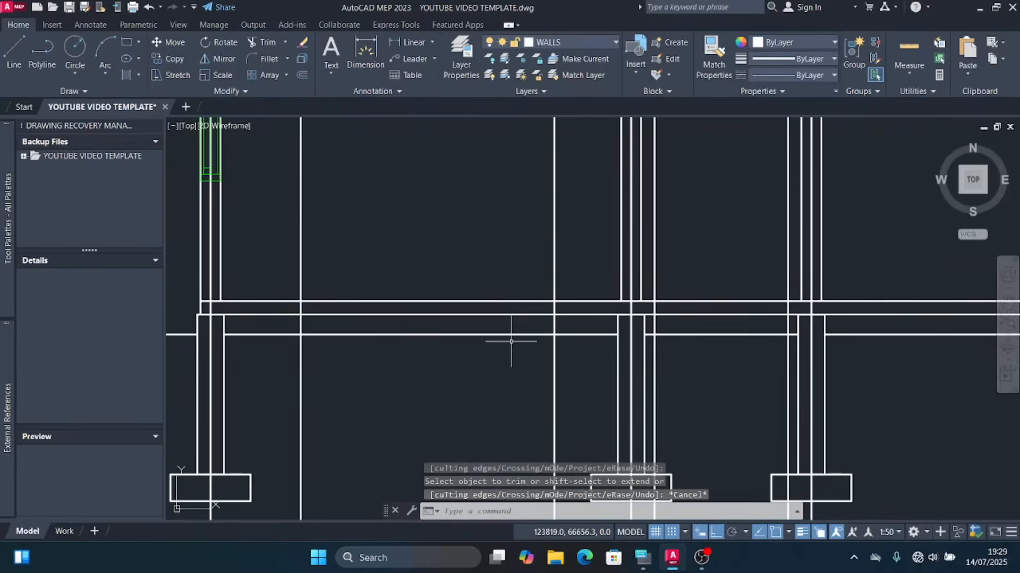
left_click(520, 309)
left_click(490, 276)
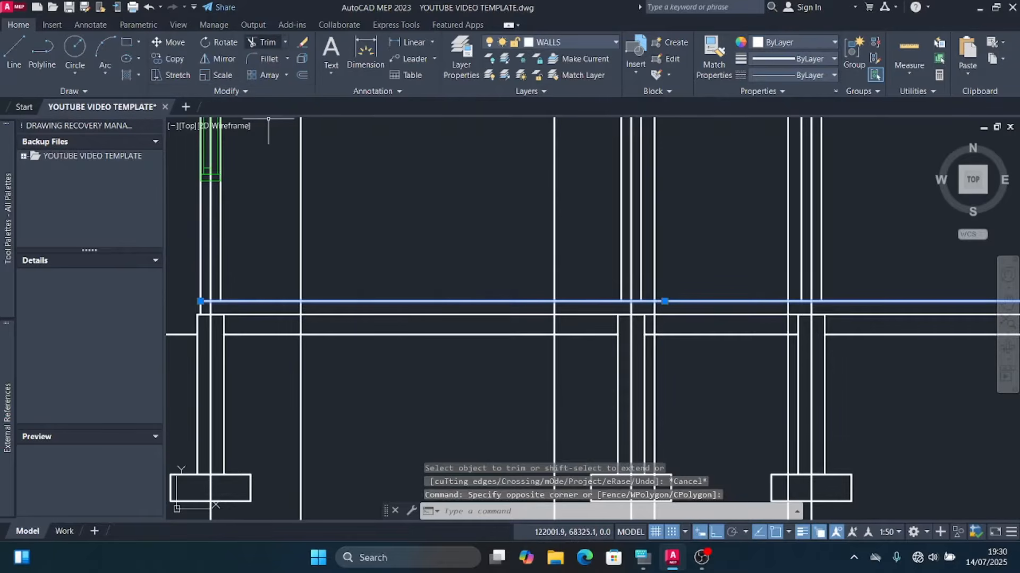
left_click(267, 42)
scroll(574, 307, "up", 1)
left_click_drag(571, 309, 387, 309)
scroll(547, 303, "down", 2)
scroll(374, 309, "up", 3)
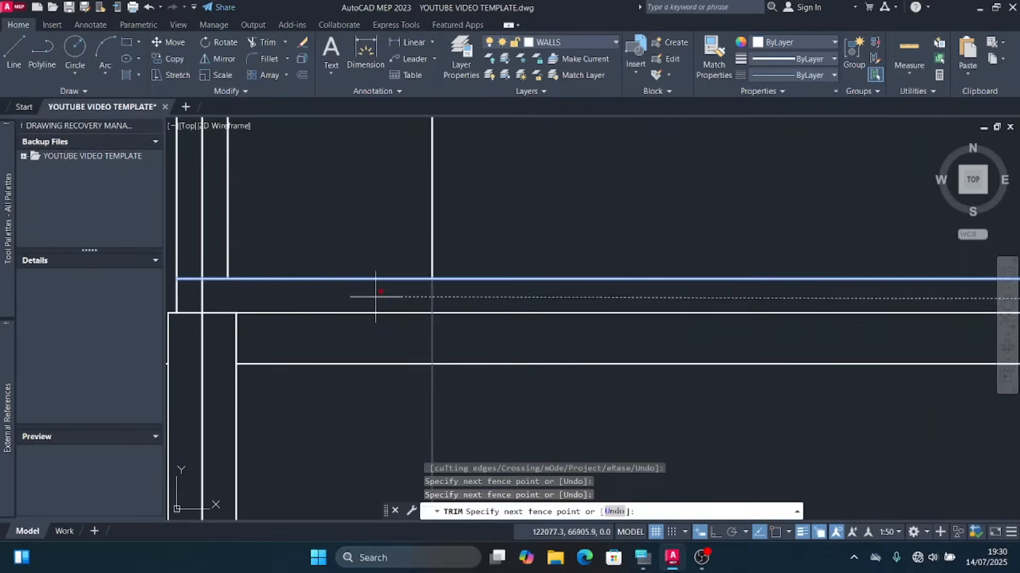
left_click(376, 297)
Step: Trim the narrow middle opening's two vertical lines below the upper floor slab line
scroll(422, 305, "down", 5)
scroll(471, 325, "up", 3)
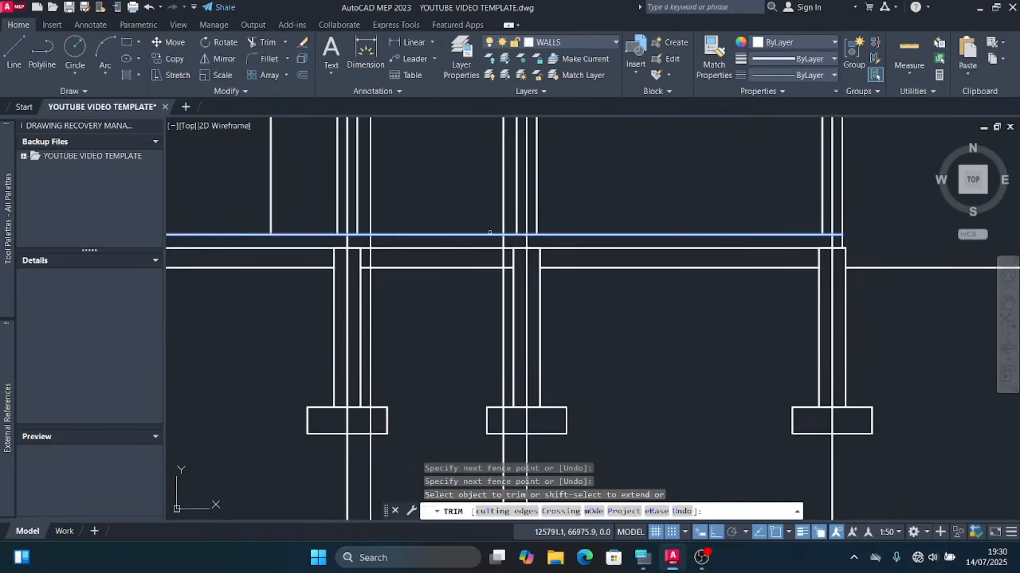
scroll(499, 223, "up", 3)
left_click(543, 298)
scroll(521, 299, "down", 3)
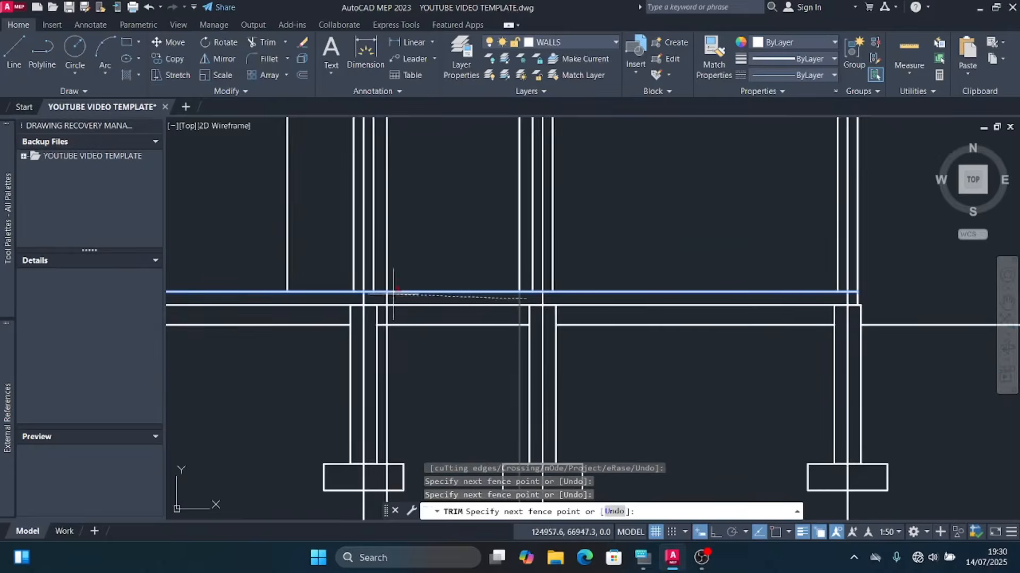
scroll(383, 298, "up", 3)
left_click(381, 299)
scroll(447, 300, "down", 3)
key("Escape")
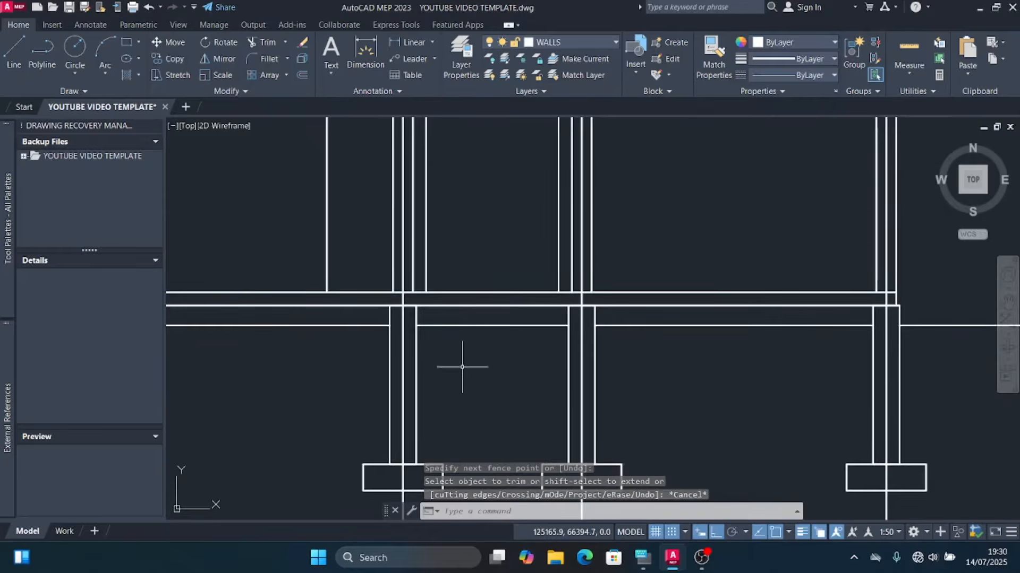
Step: Draw a vertical projection line from the wall corner beside window W1 in the plan up to the large opening's head line
scroll(482, 358, "down", 4)
scroll(527, 227, "down", 2)
scroll(507, 209, "down", 5)
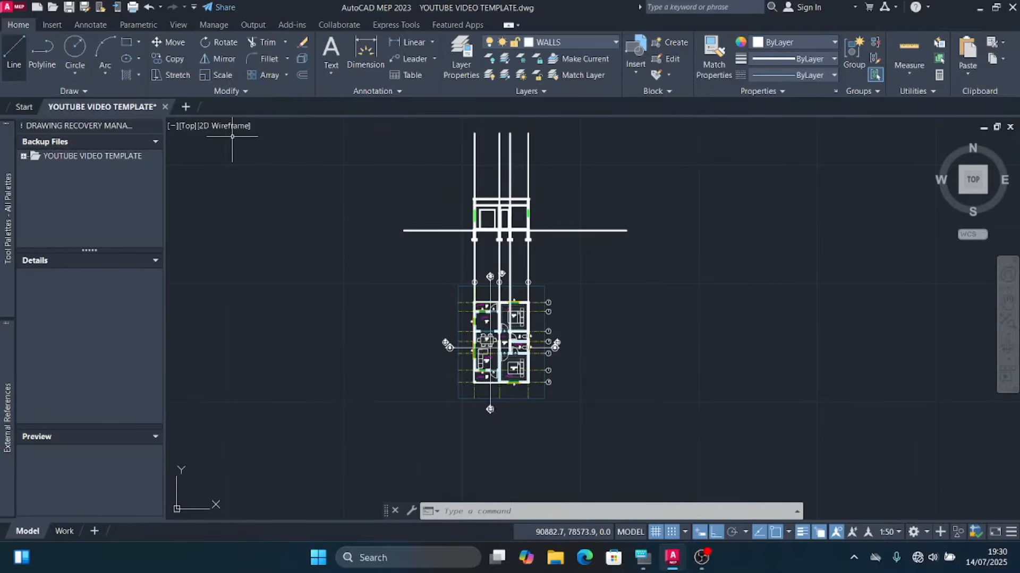
left_click(14, 53)
scroll(473, 309, "up", 4)
scroll(473, 297, "up", 10)
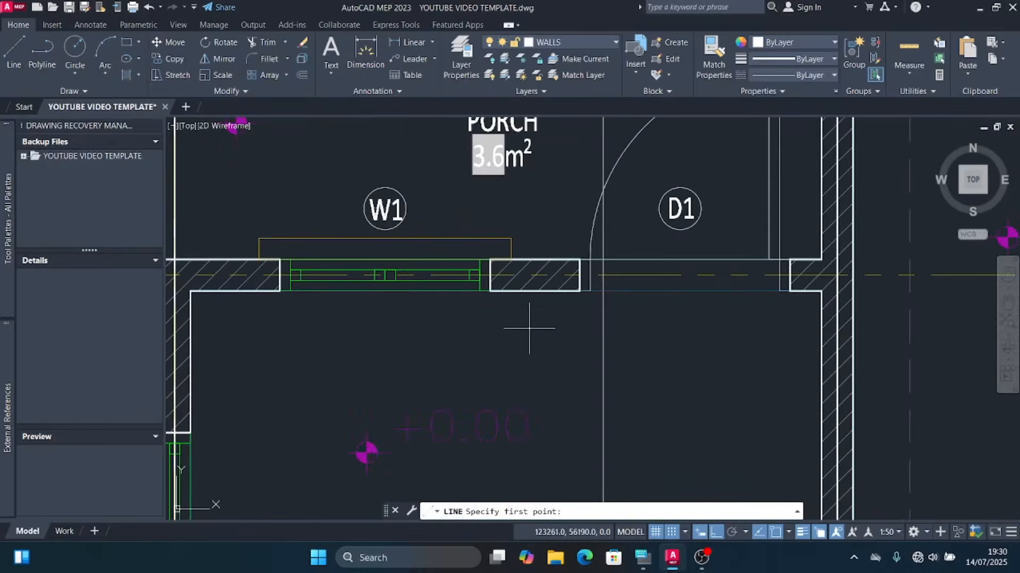
left_click(482, 286)
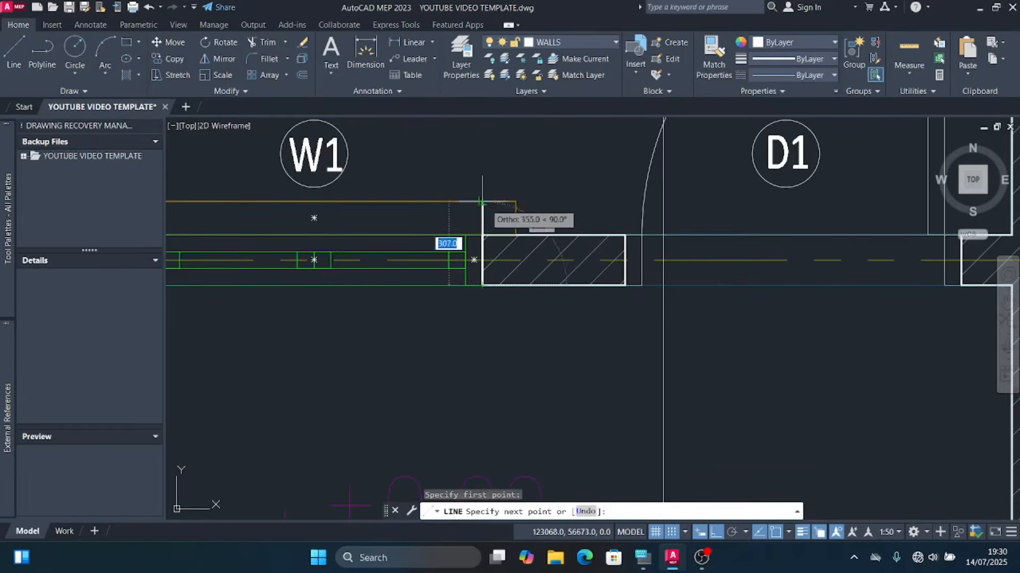
scroll(483, 286, "down", 2)
scroll(480, 287, "down", 6)
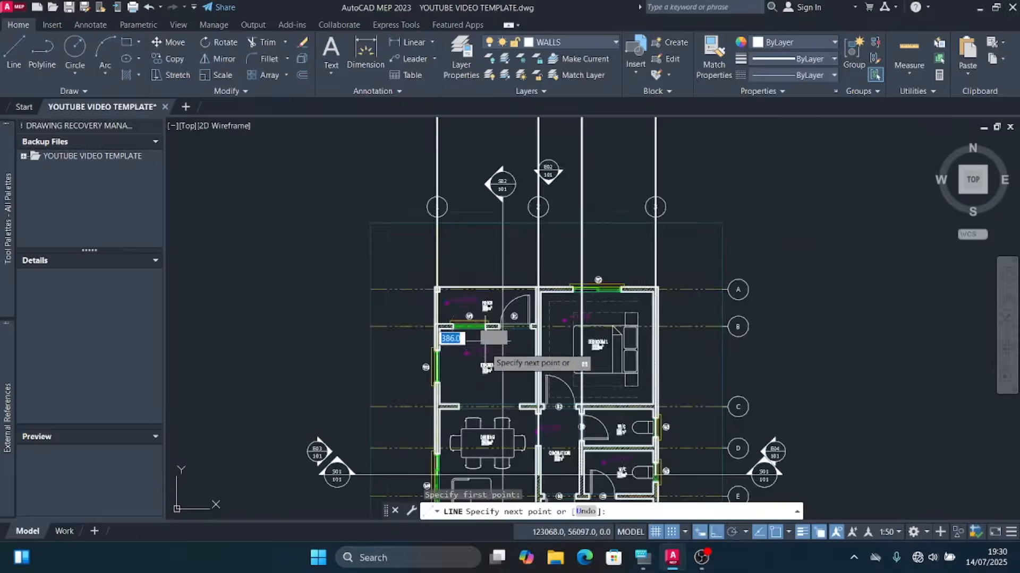
scroll(483, 287, "up", 10)
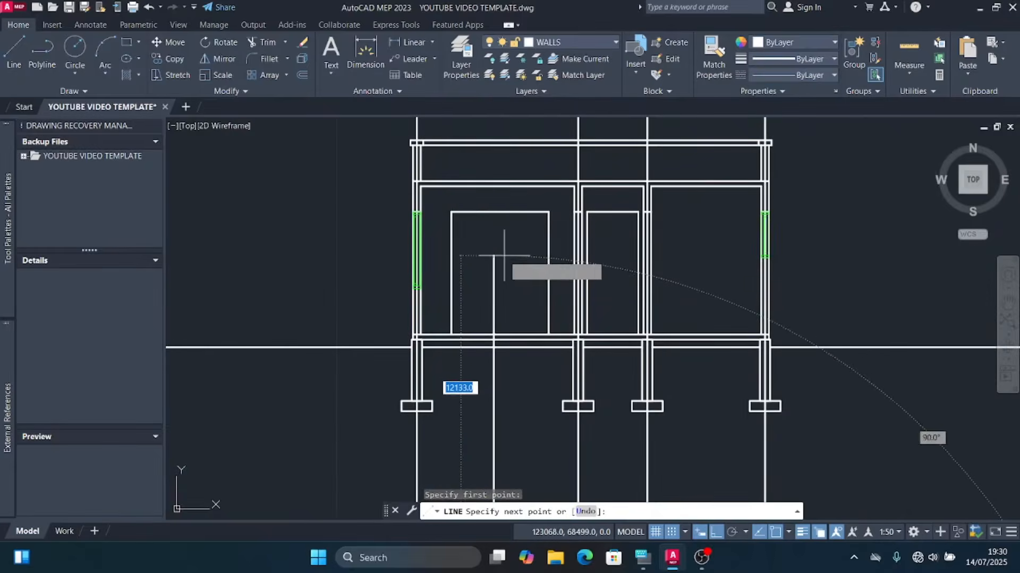
scroll(490, 224, "up", 2)
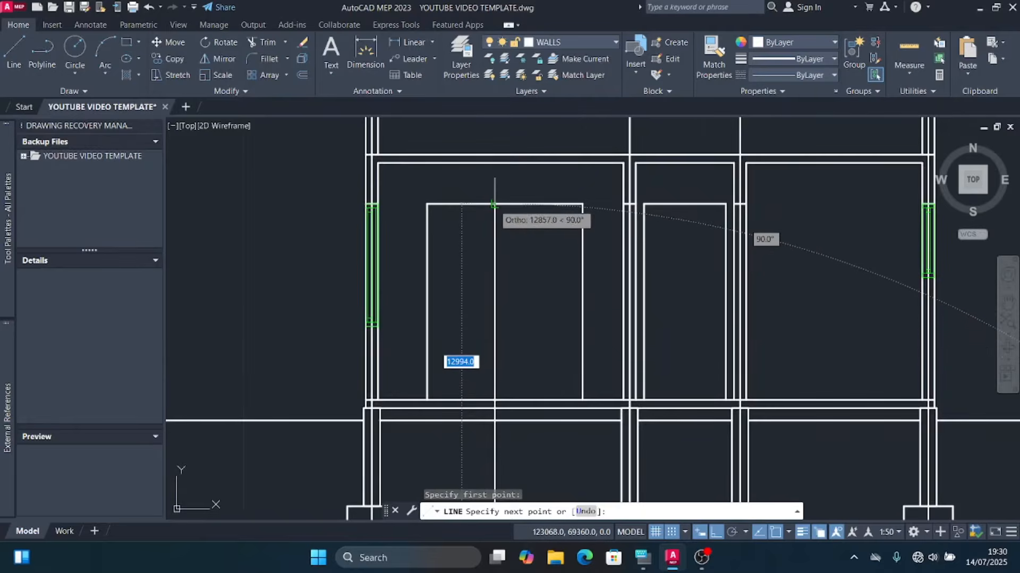
left_click(494, 204)
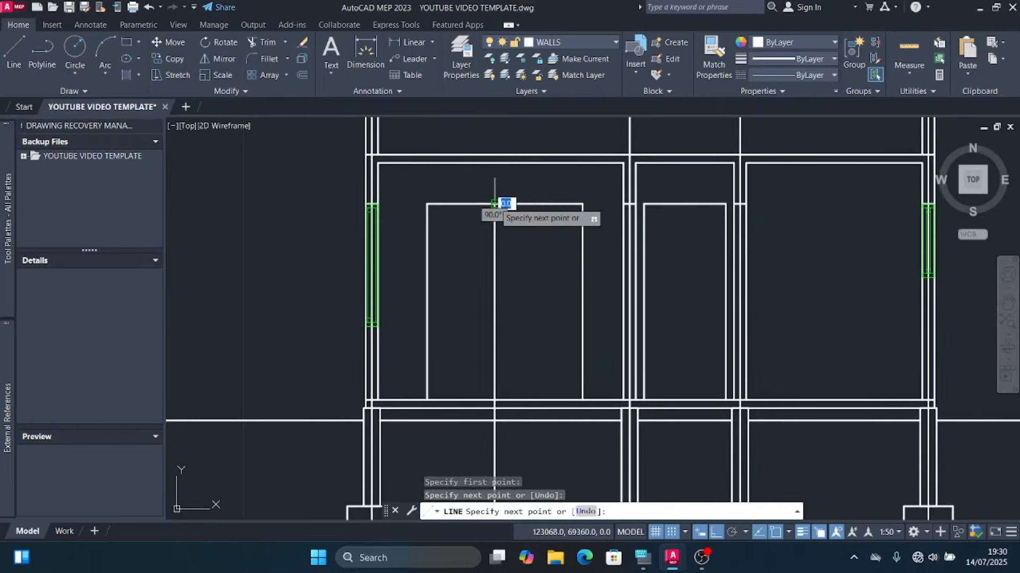
key("Escape")
Step: Copy the projection line from the wall corner beside window W1 to the wall ends on both sides of door D1 in the plan
left_click(520, 292)
left_click(483, 268)
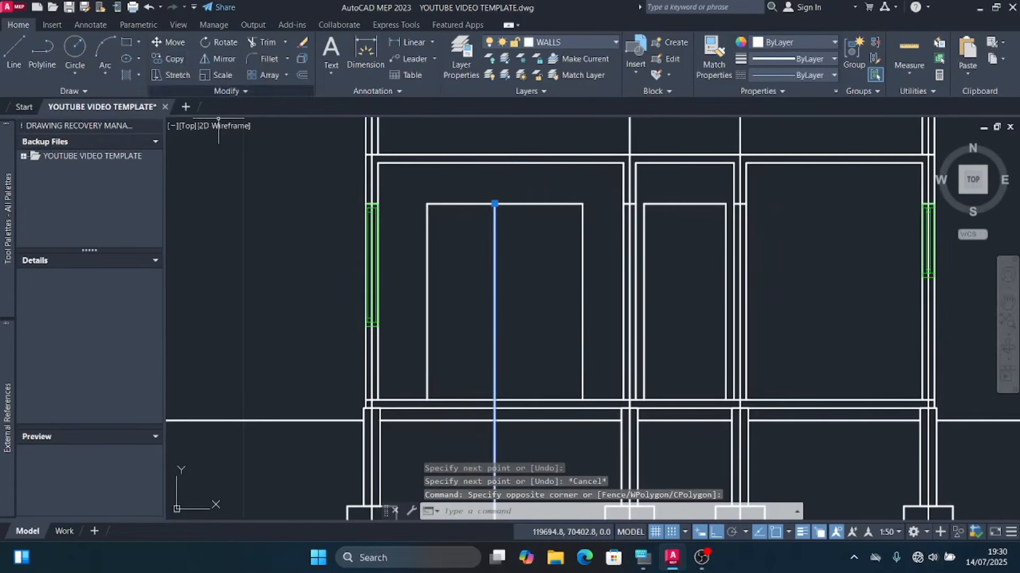
left_click(170, 58)
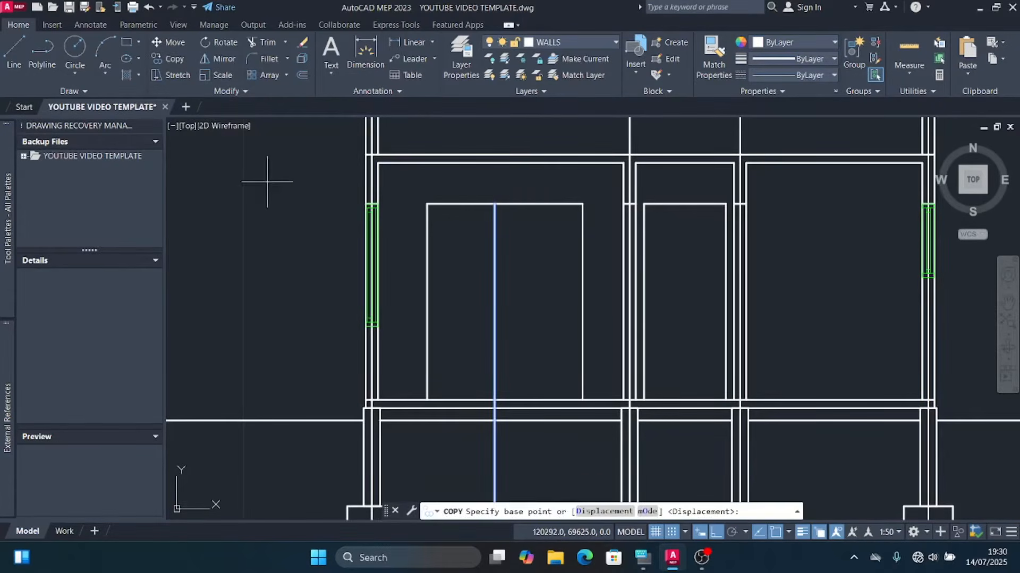
scroll(477, 230, "down", 4)
scroll(514, 316, "down", 2)
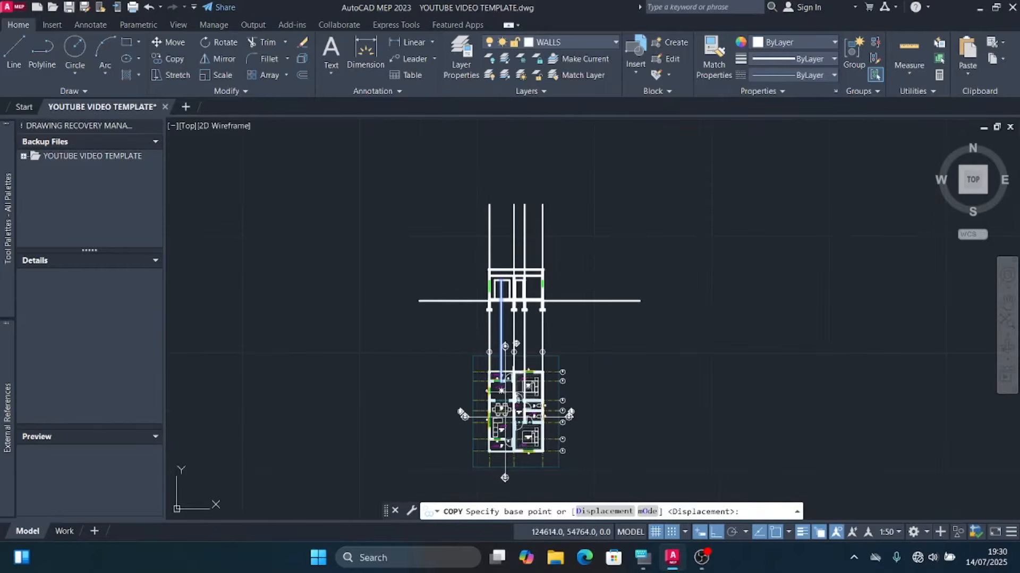
scroll(465, 358, "up", 6)
scroll(465, 359, "up", 6)
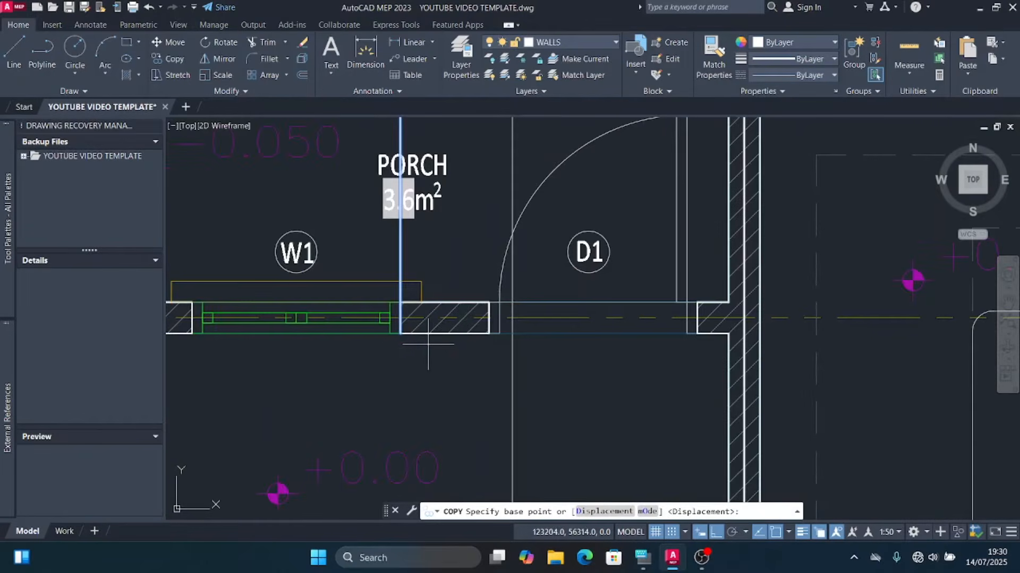
left_click(401, 334)
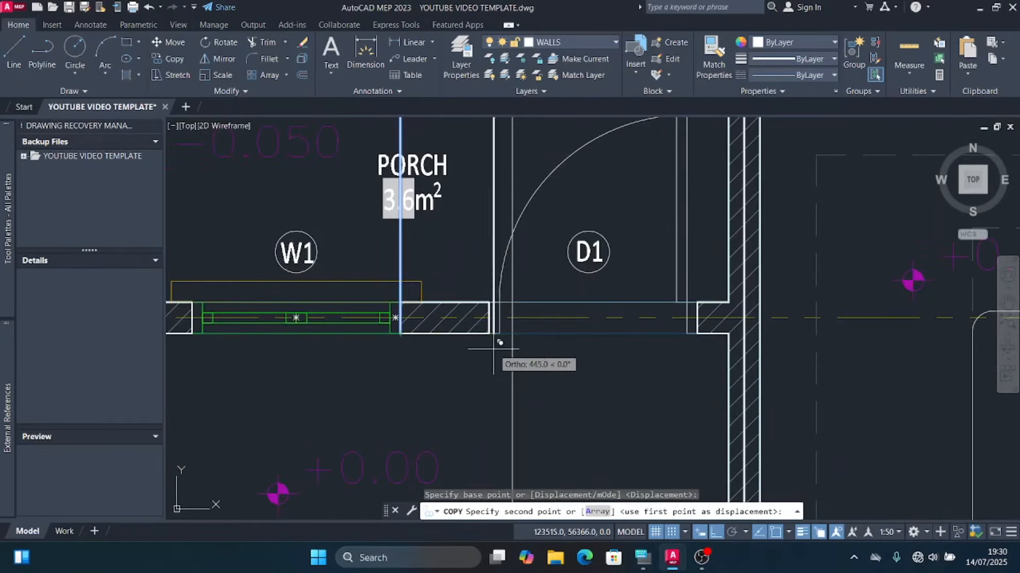
scroll(505, 341, "up", 5)
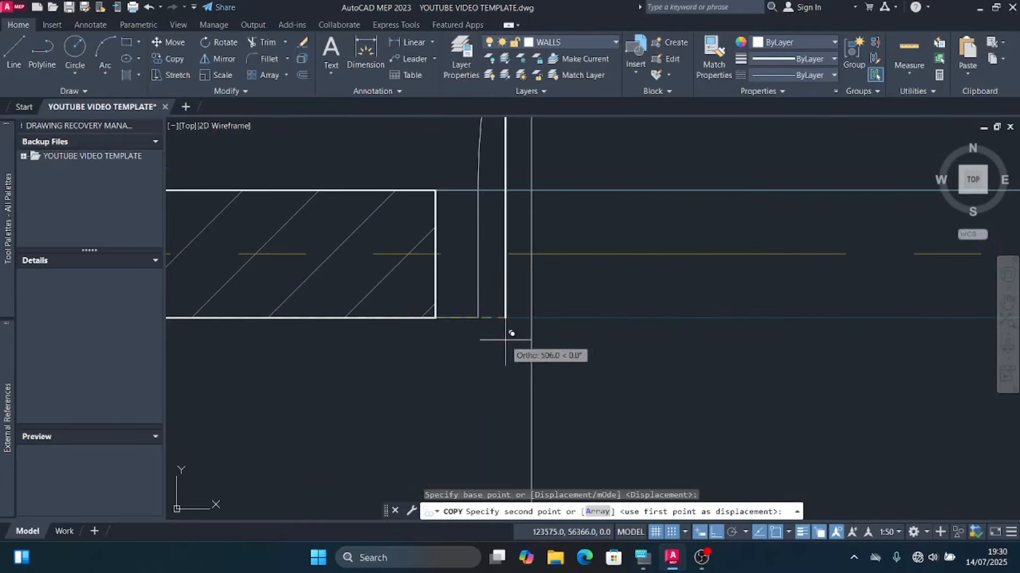
left_click(441, 311)
scroll(523, 406, "down", 3)
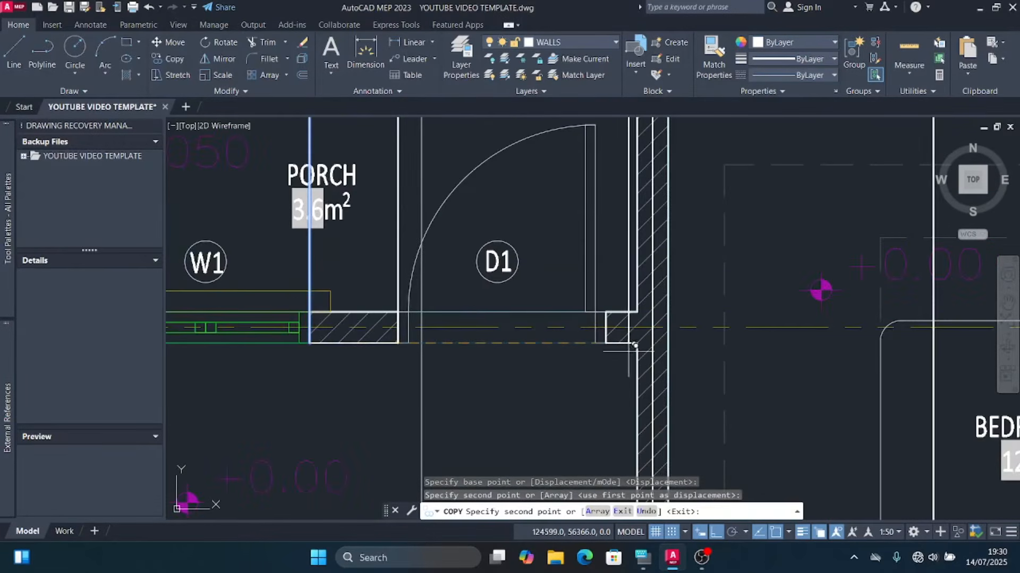
scroll(573, 345, "up", 5)
left_click(575, 330)
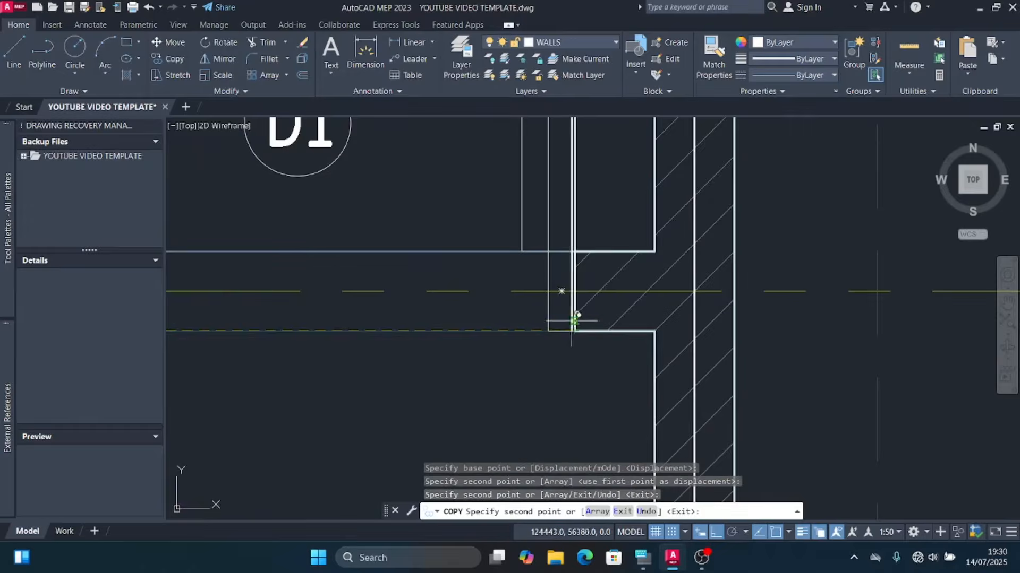
Step: Place another copy of the projection line at the wall end on the opposite side of window W1
scroll(574, 324, "down", 3)
scroll(577, 330, "down", 2)
scroll(482, 366, "up", 8)
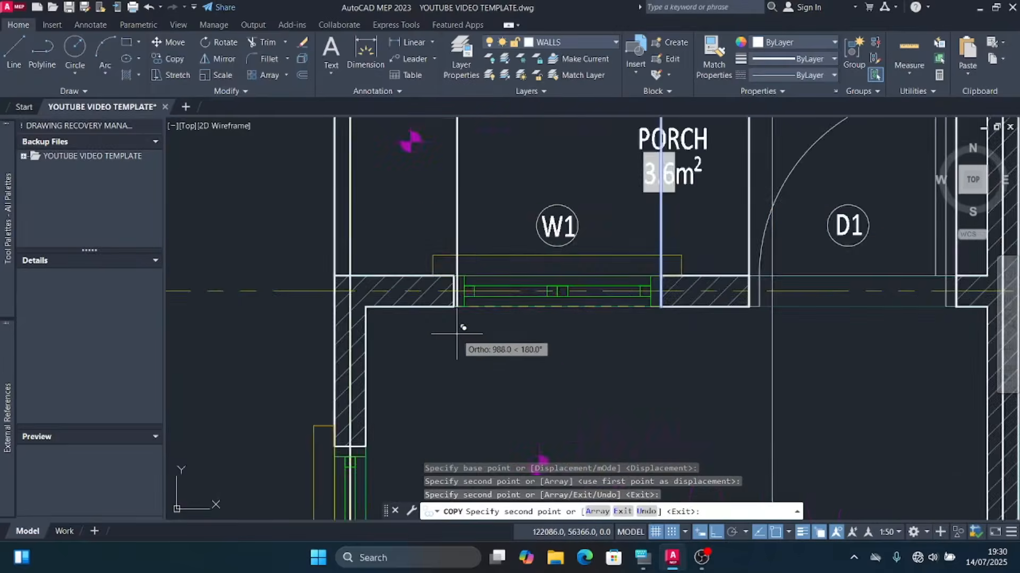
left_click(434, 279)
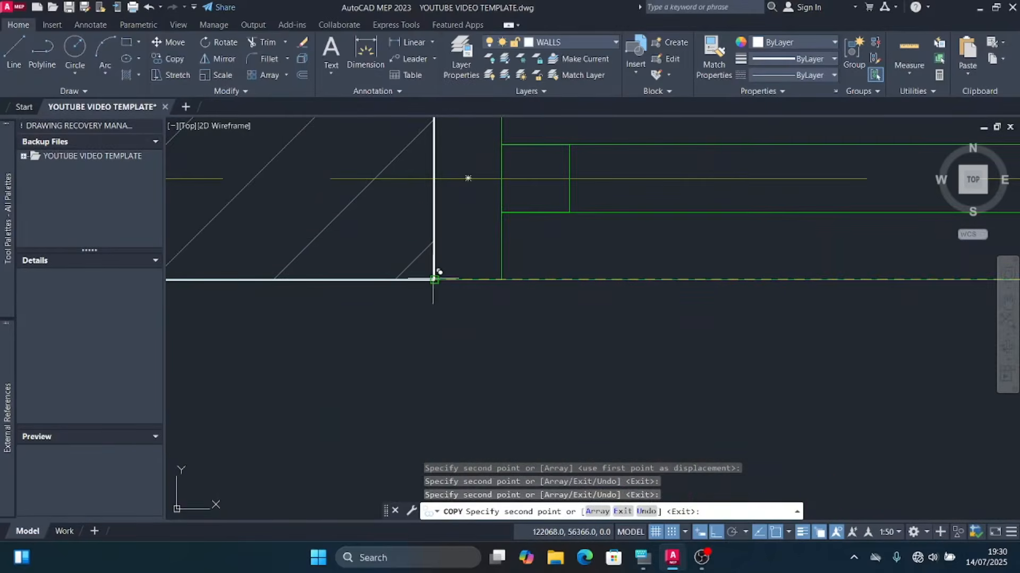
scroll(414, 292, "down", 5)
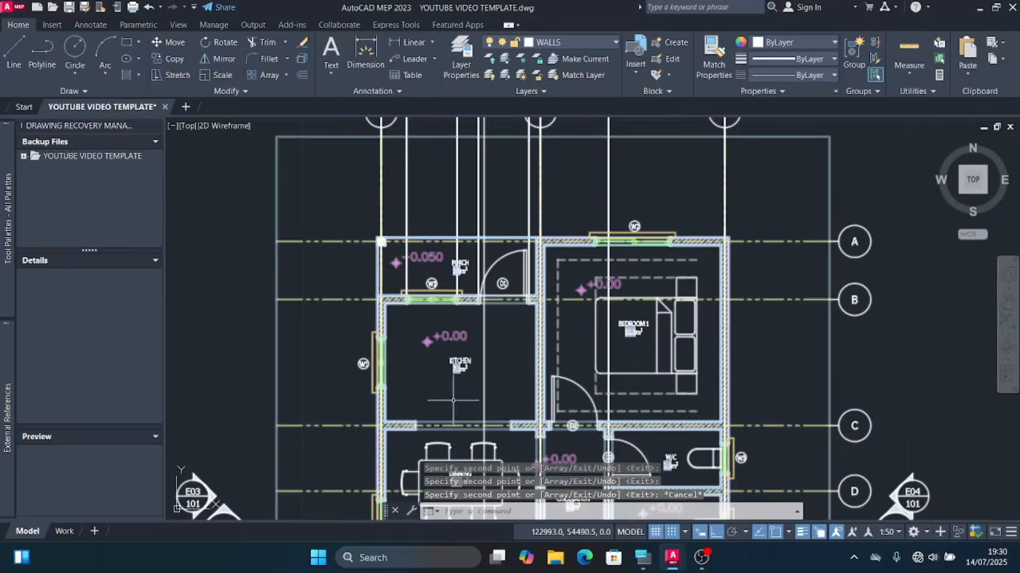
scroll(439, 297, "down", 8)
key("Escape")
Step: Offset the section's upper floor slab line upward by 900 to mark the window sill height
scroll(479, 323, "up", 8)
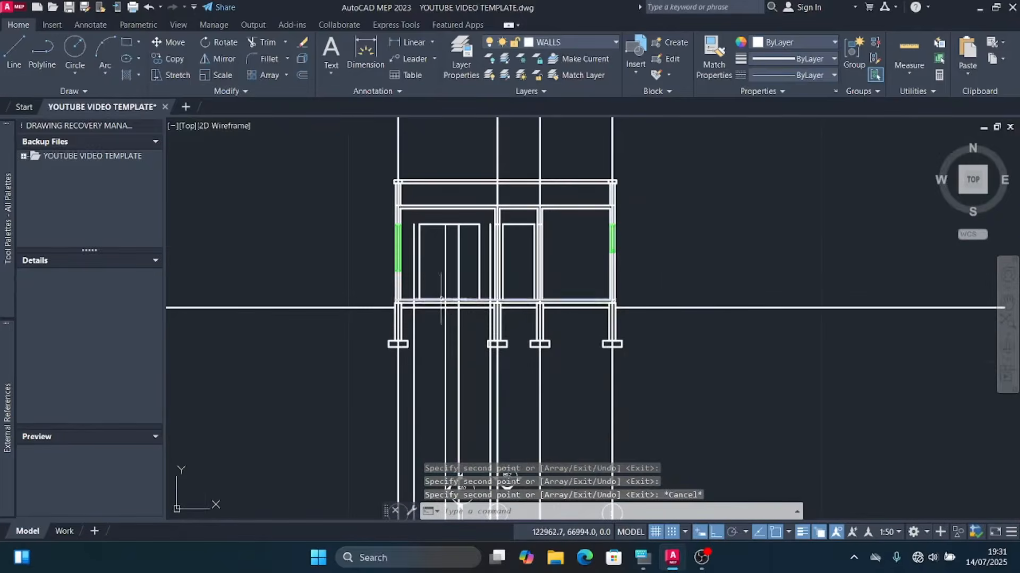
scroll(421, 307, "up", 5)
left_click(421, 294)
left_click(402, 272)
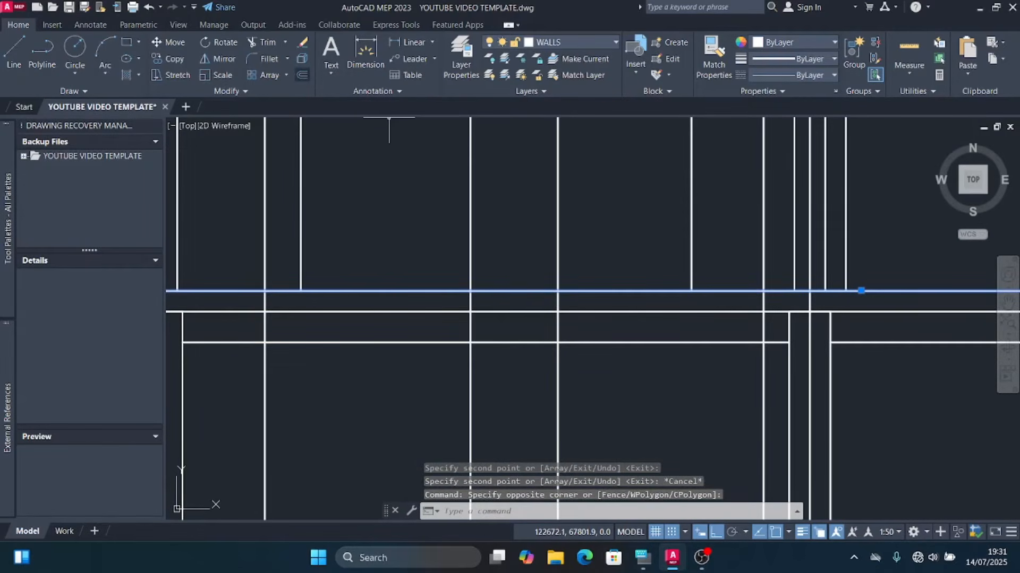
type("o")
key("Return")
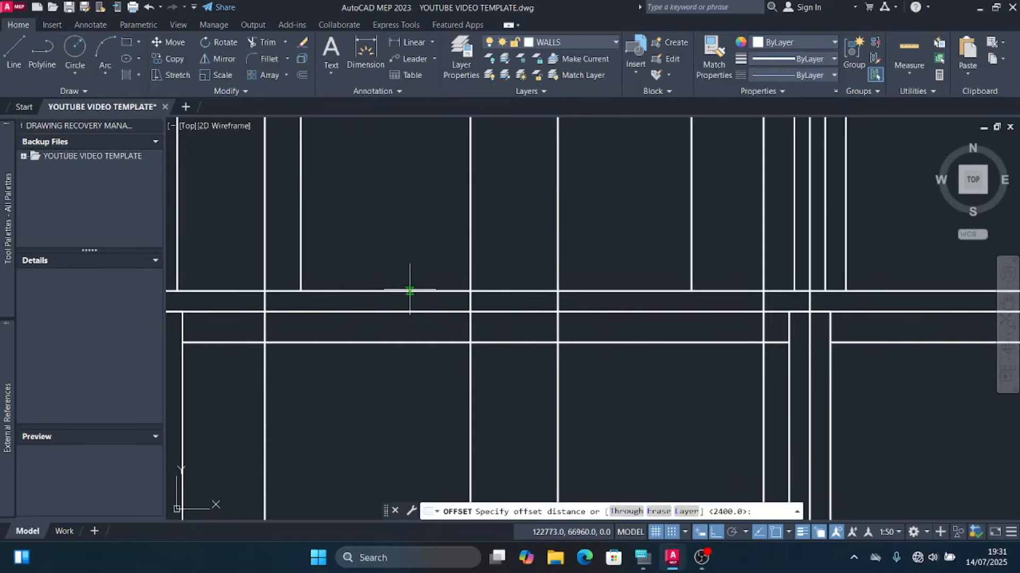
left_click(409, 291)
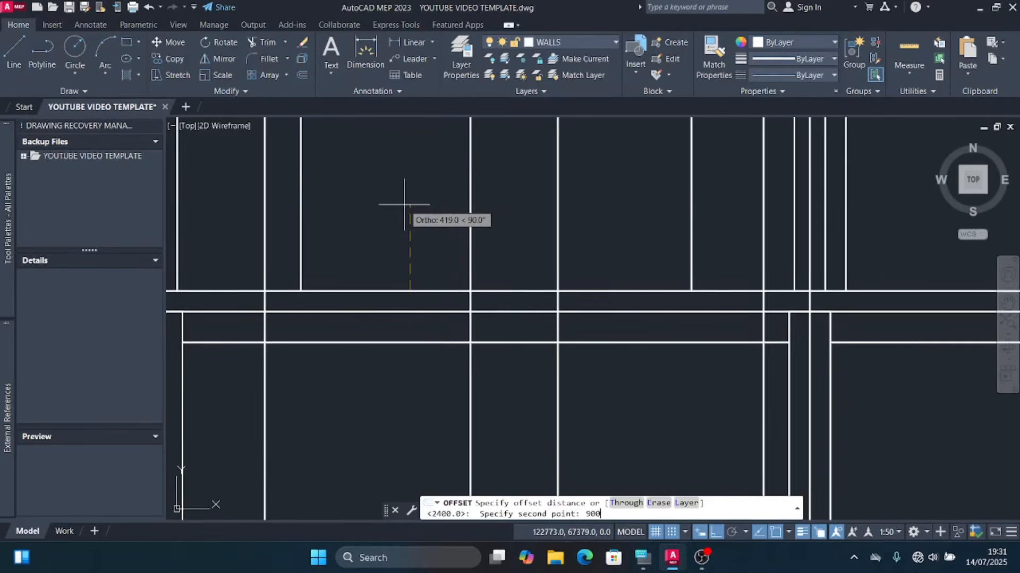
type("900")
key("Return")
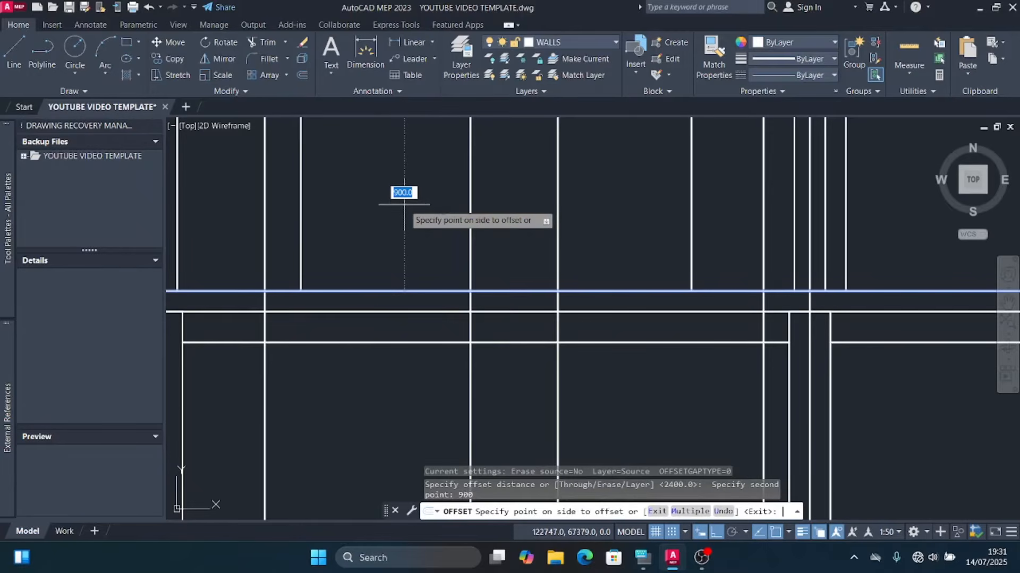
scroll(403, 223, "down", 2)
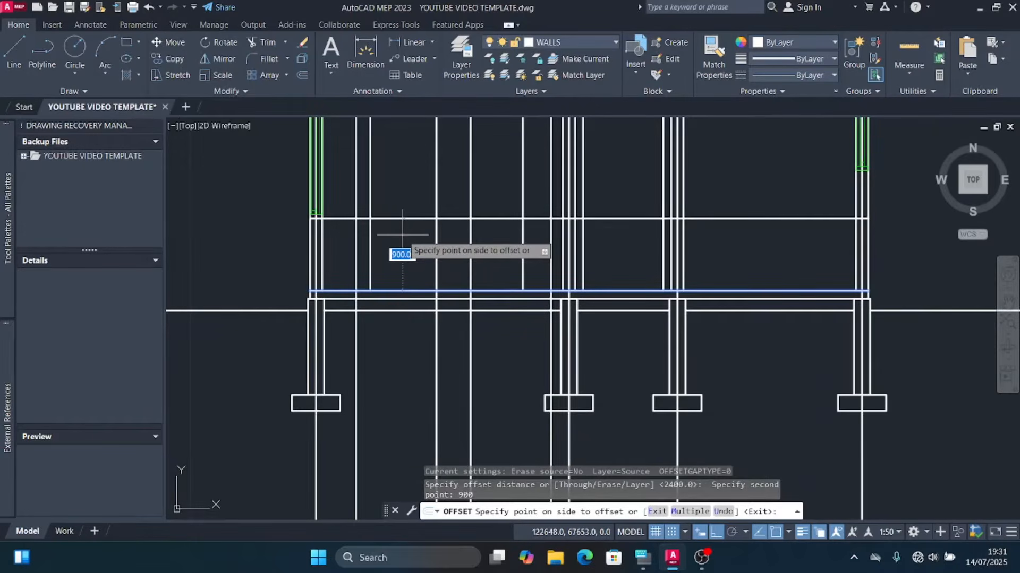
left_click(402, 235)
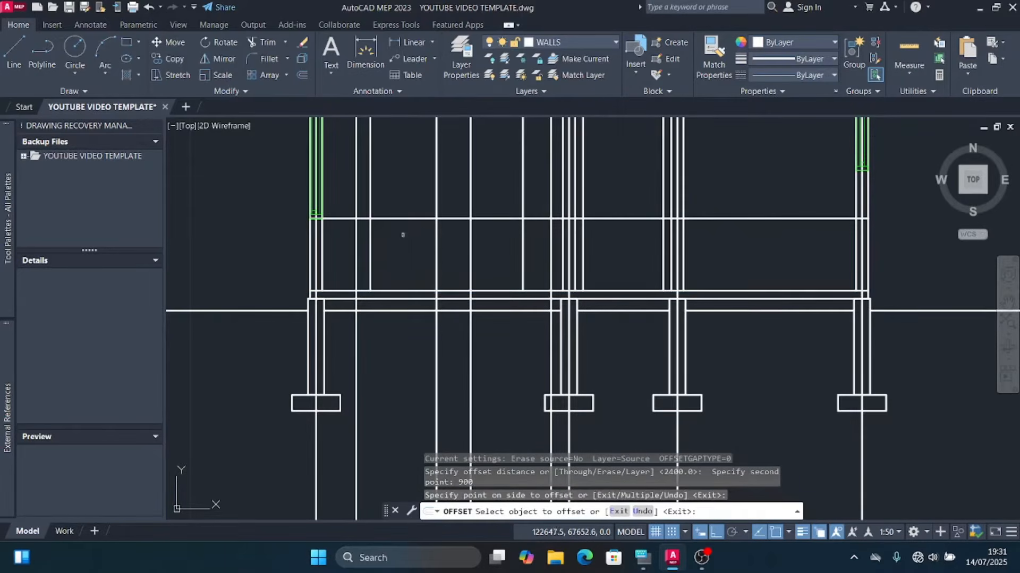
scroll(429, 237, "down", 2)
scroll(465, 222, "up", 2)
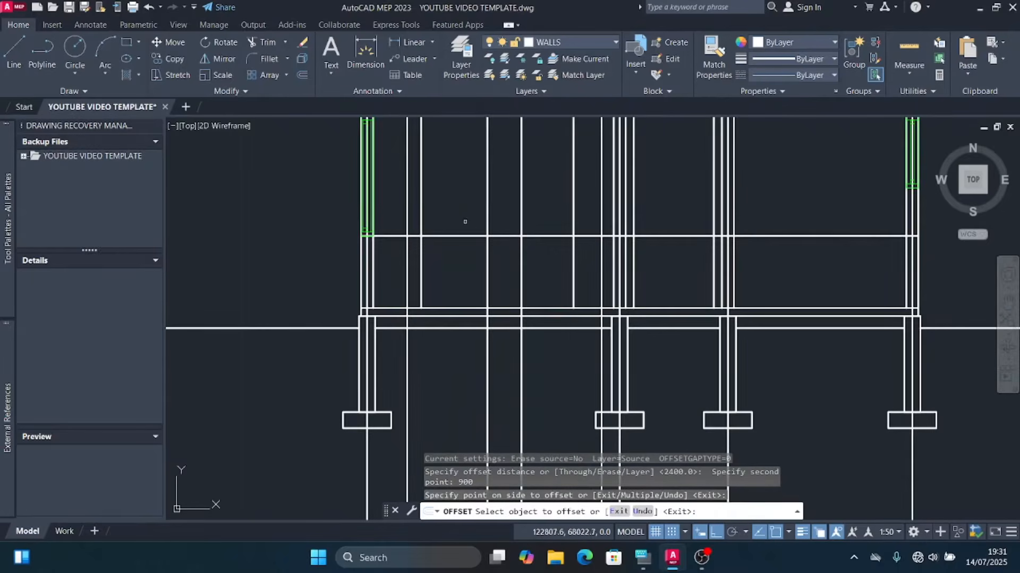
key("Escape")
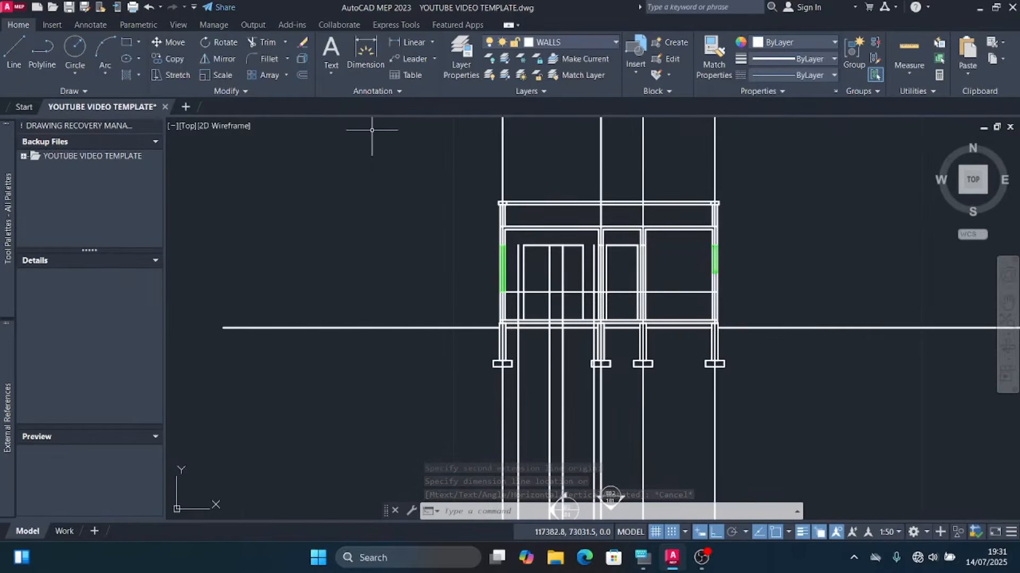
Step: Make WINDOW the current layer and draw a 1000 by 1500 rectangle in the empty space beside the section
left_click(574, 42)
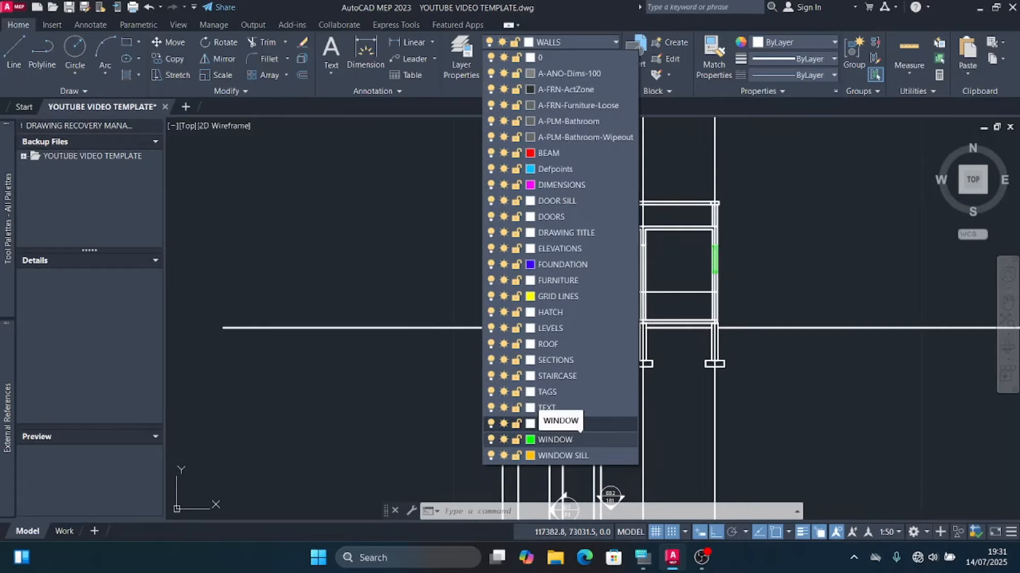
left_click(579, 439)
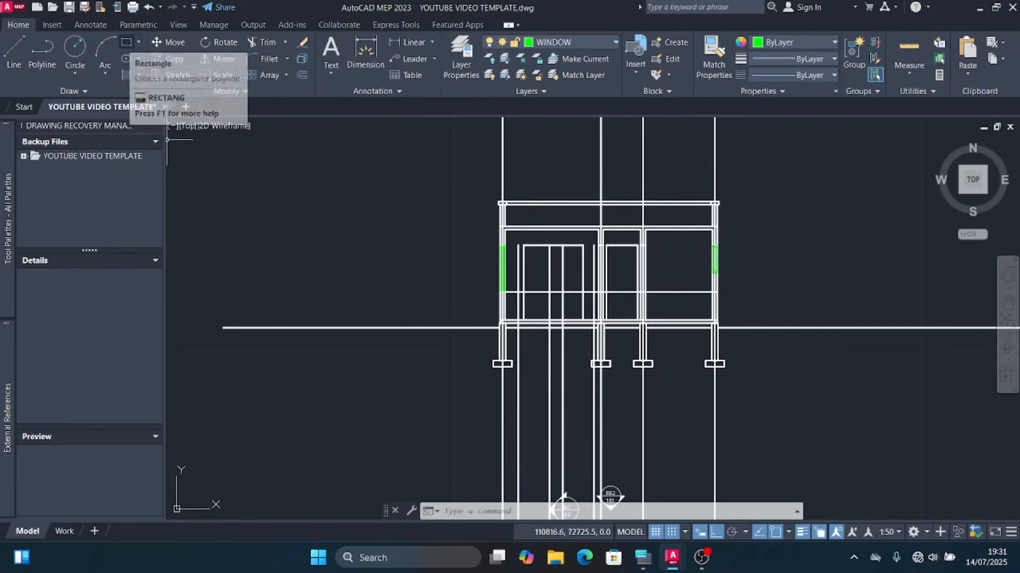
left_click(126, 42)
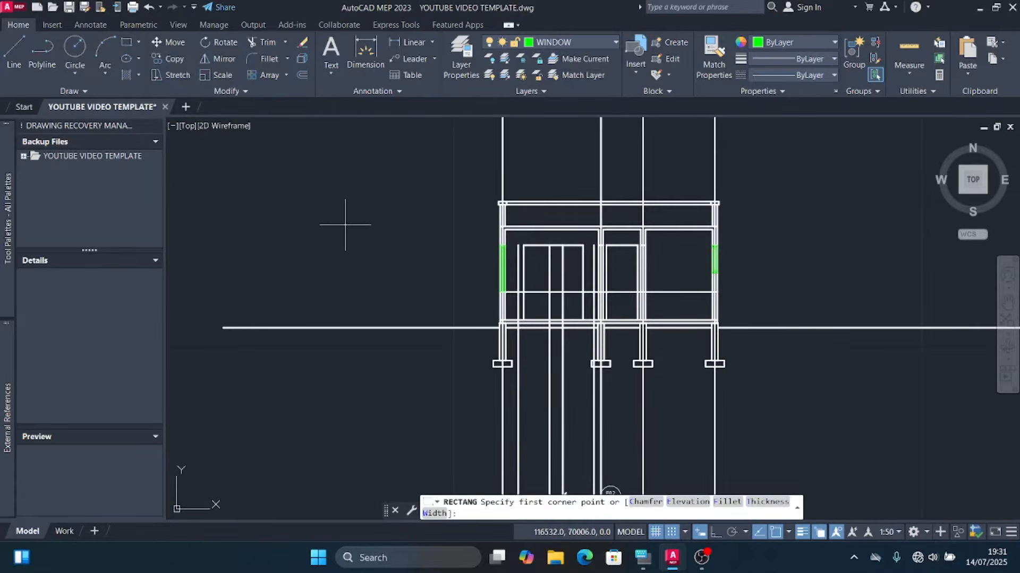
scroll(345, 224, "up", 2)
left_click(340, 196)
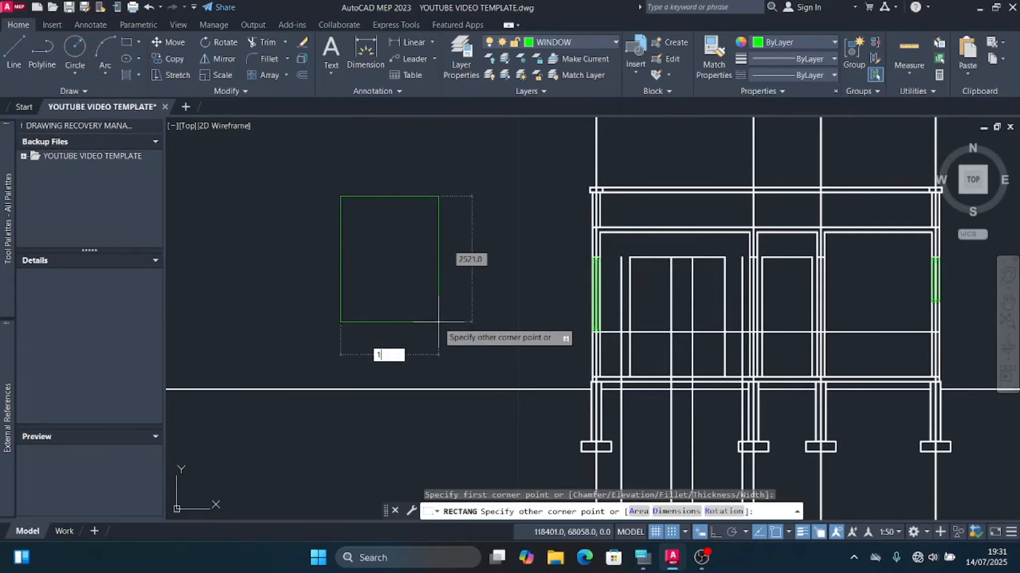
type("1000")
key("Tab")
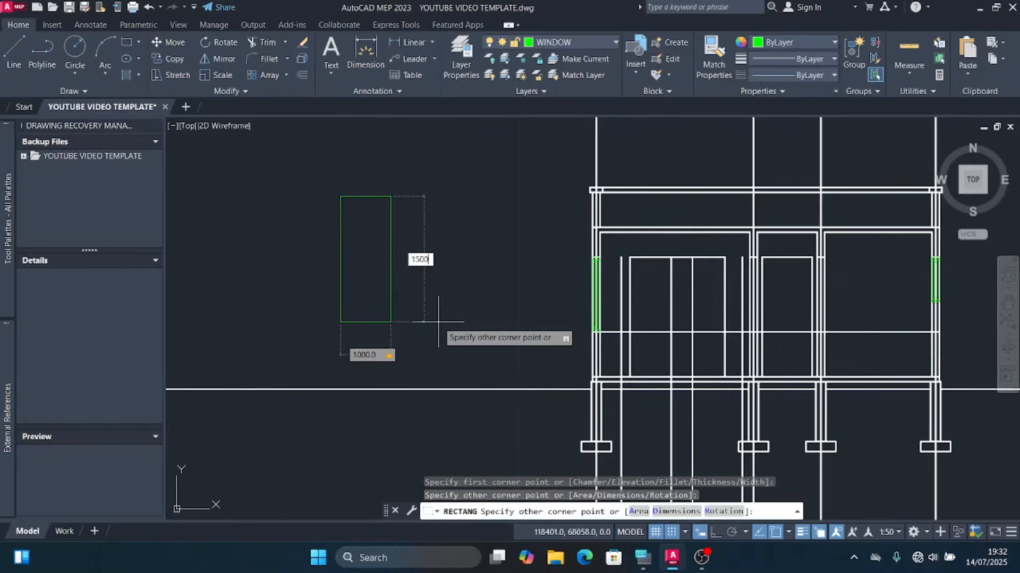
key("Return")
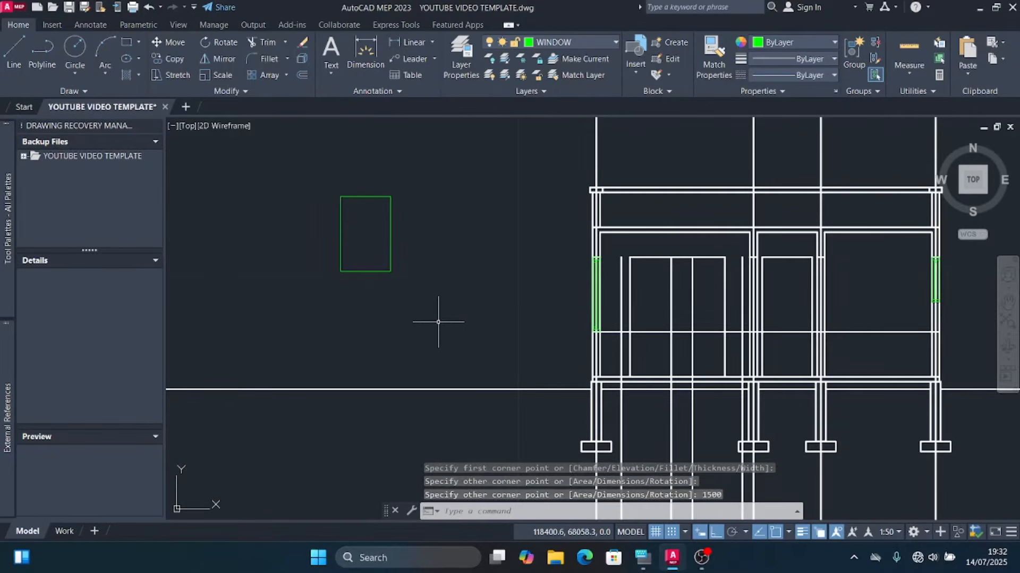
Step: Offset the 1000 by 1500 window rectangle inward by 50 to form the outer frame
left_click(371, 288)
left_click(351, 246)
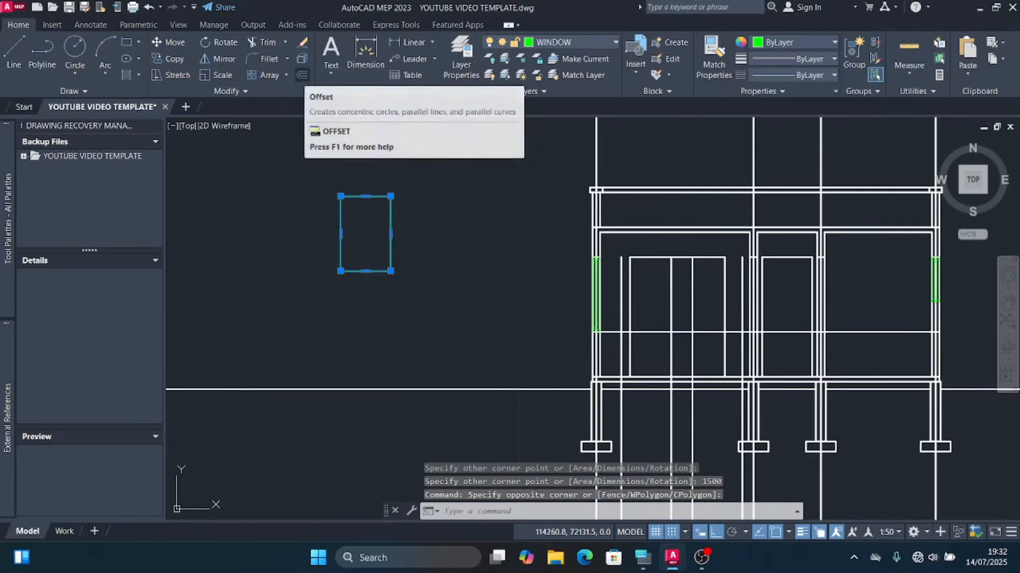
left_click(302, 75)
scroll(365, 198, "up", 4)
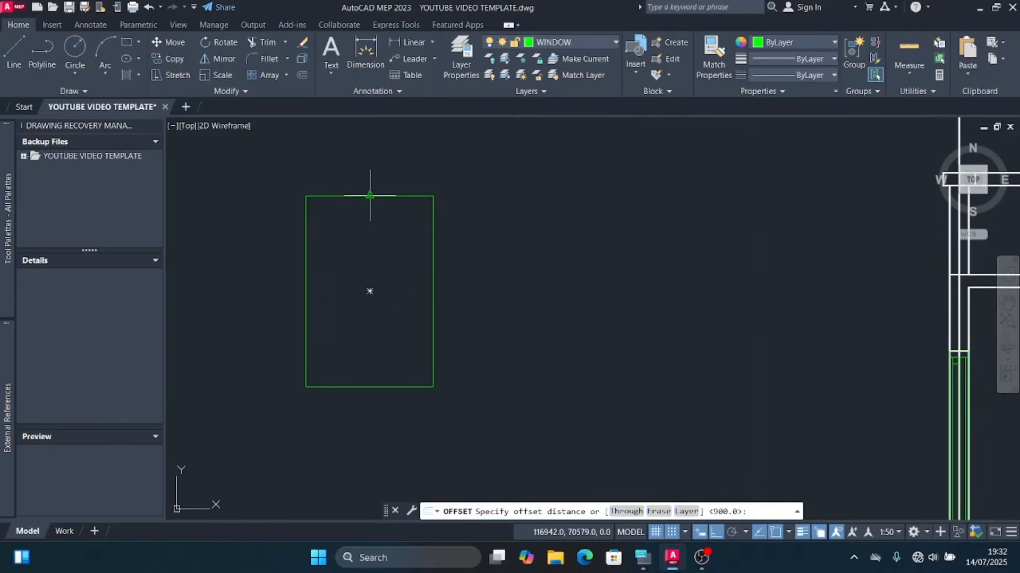
left_click(370, 196)
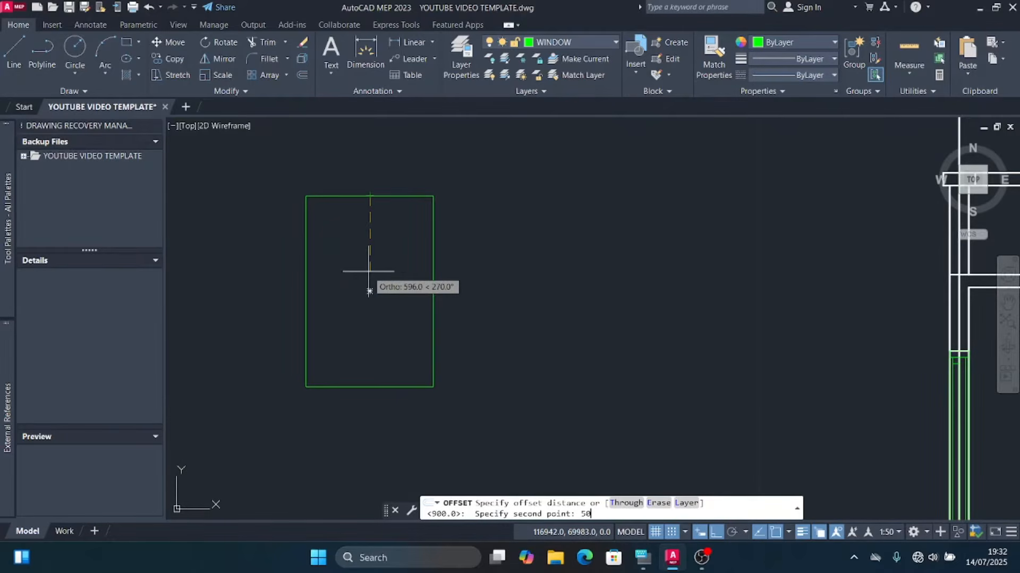
type("50")
key("Return")
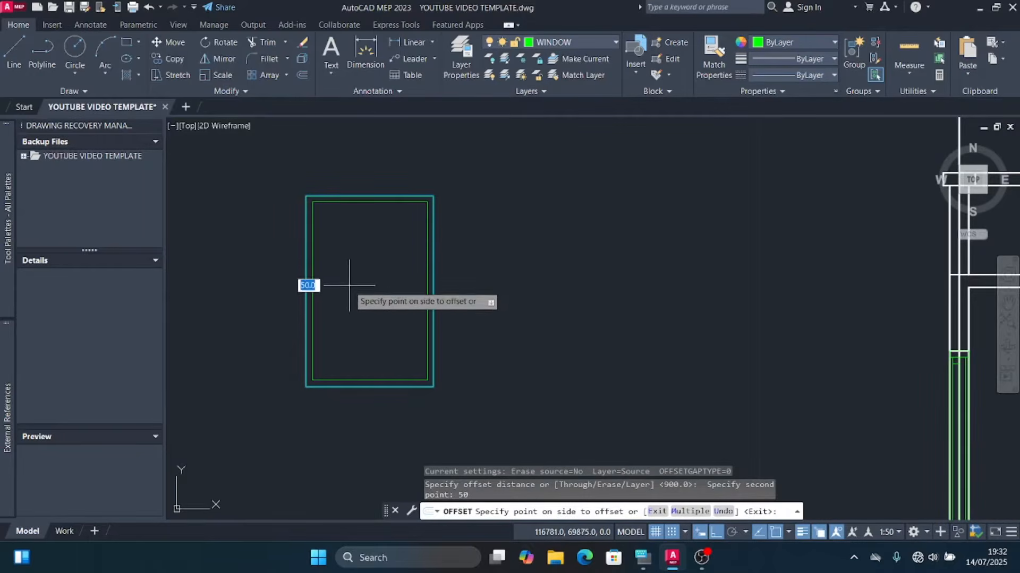
left_click(384, 271)
key("Escape")
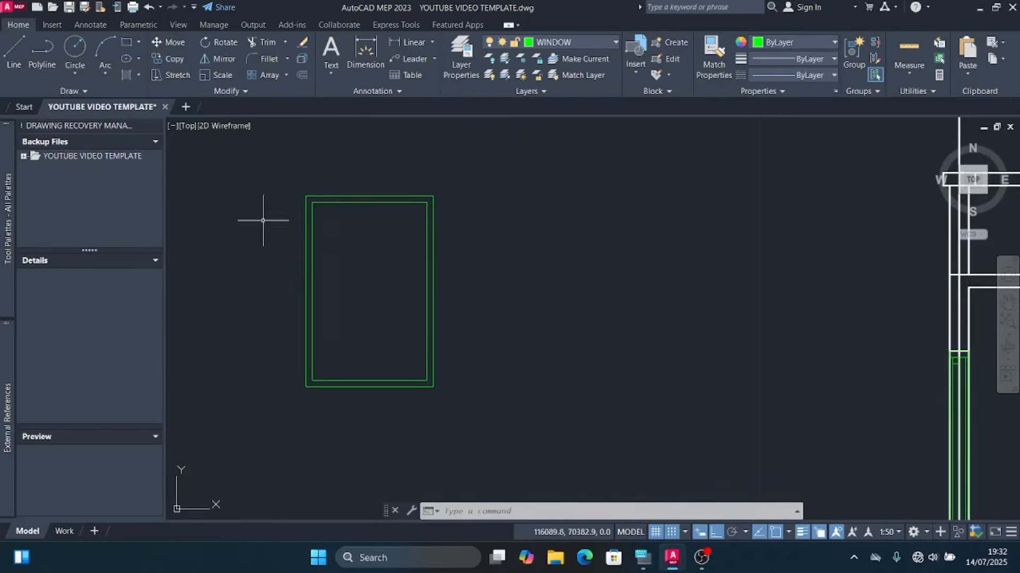
Step: Offset the inner window rectangle inward by another 50 to form a third nested outline
left_click(363, 226)
left_click(335, 225)
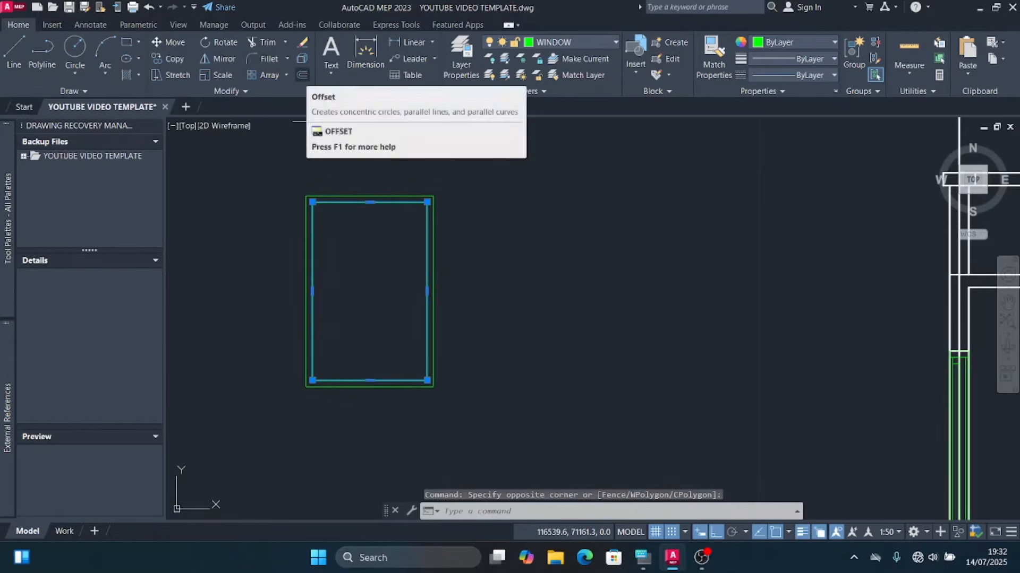
left_click(302, 75)
left_click(370, 201)
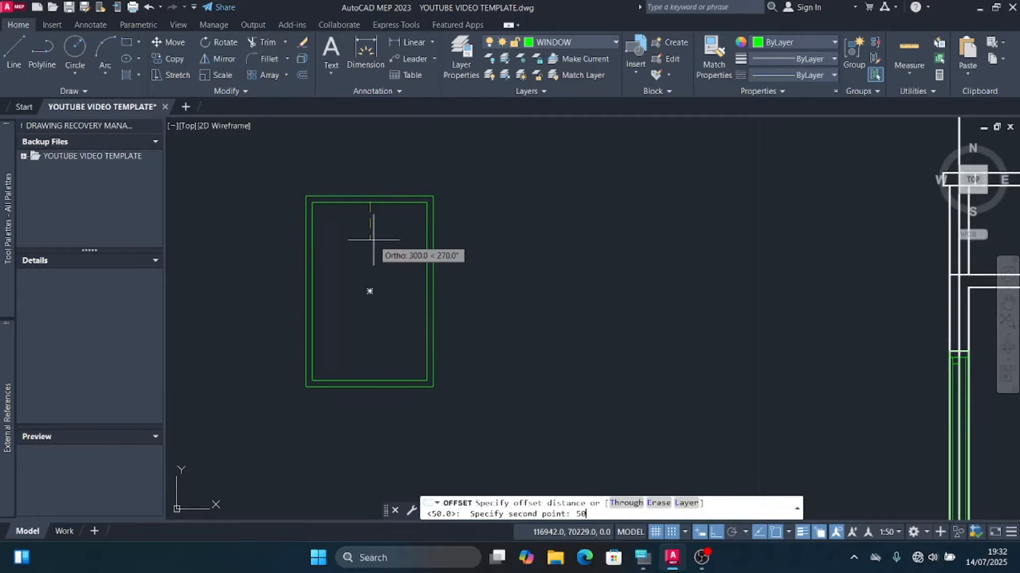
key("Return")
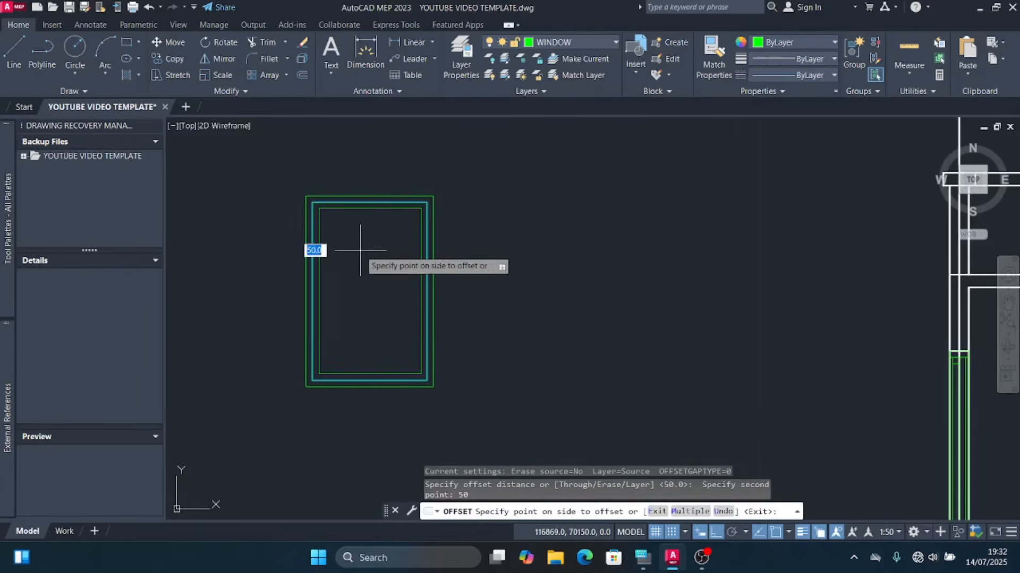
left_click(368, 247)
key("Escape")
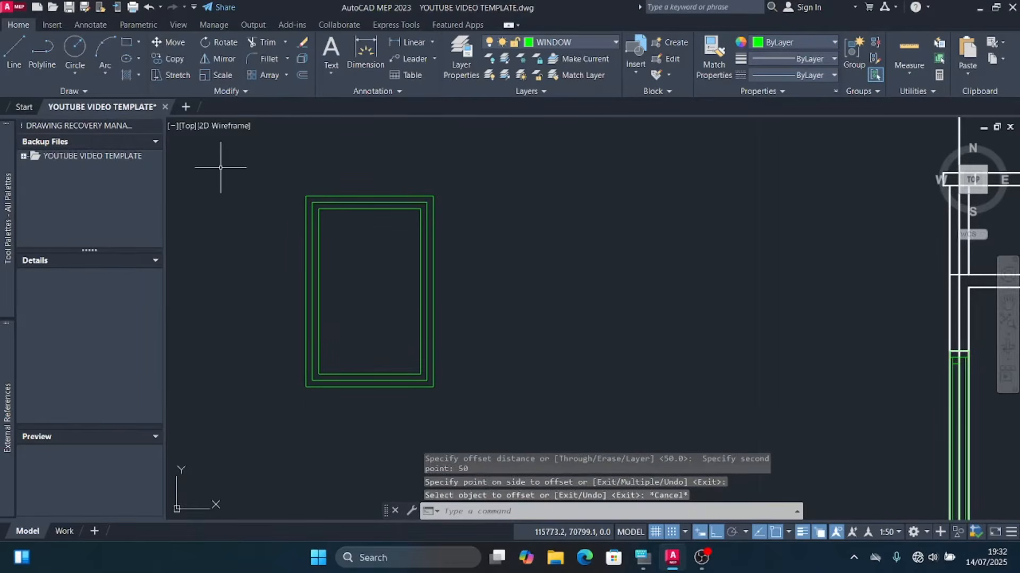
Step: Draw a vertical centre line in the window between the upper and lower edge midpoints of the middle rectangle
left_click(14, 53)
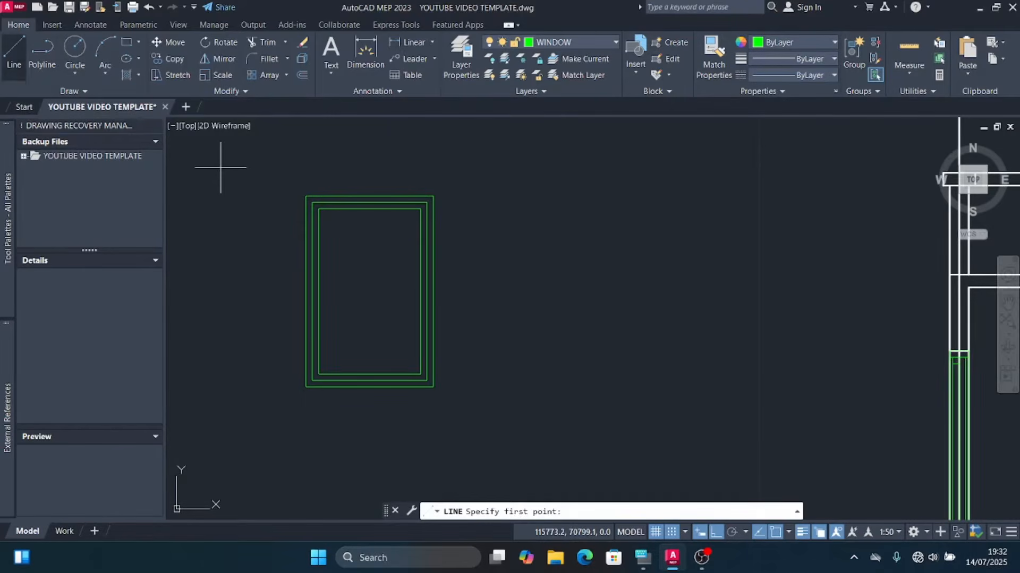
scroll(370, 235, "up", 2)
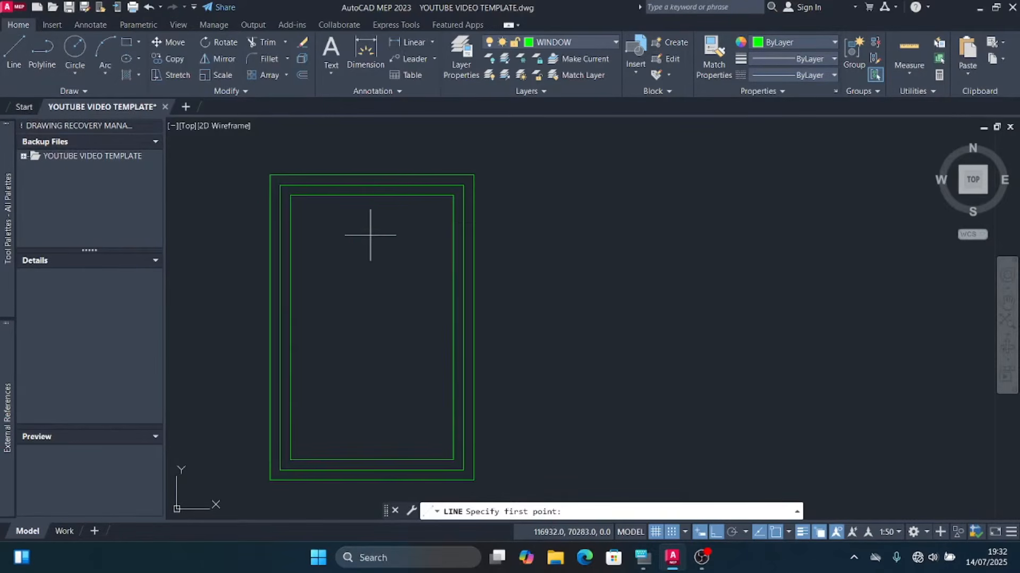
left_click(372, 184)
scroll(385, 250, "down", 2)
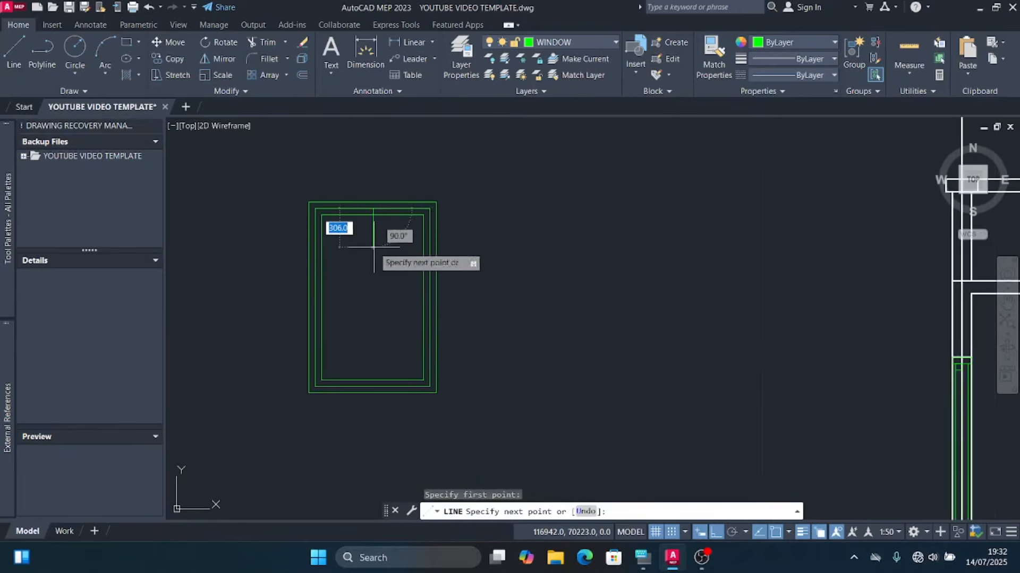
scroll(362, 393, "up", 2)
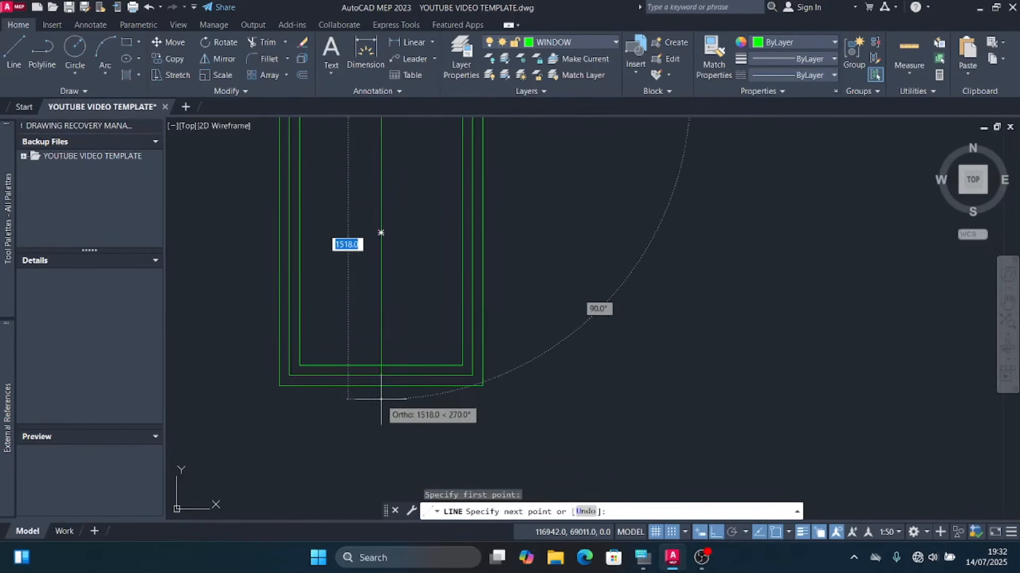
left_click(381, 374)
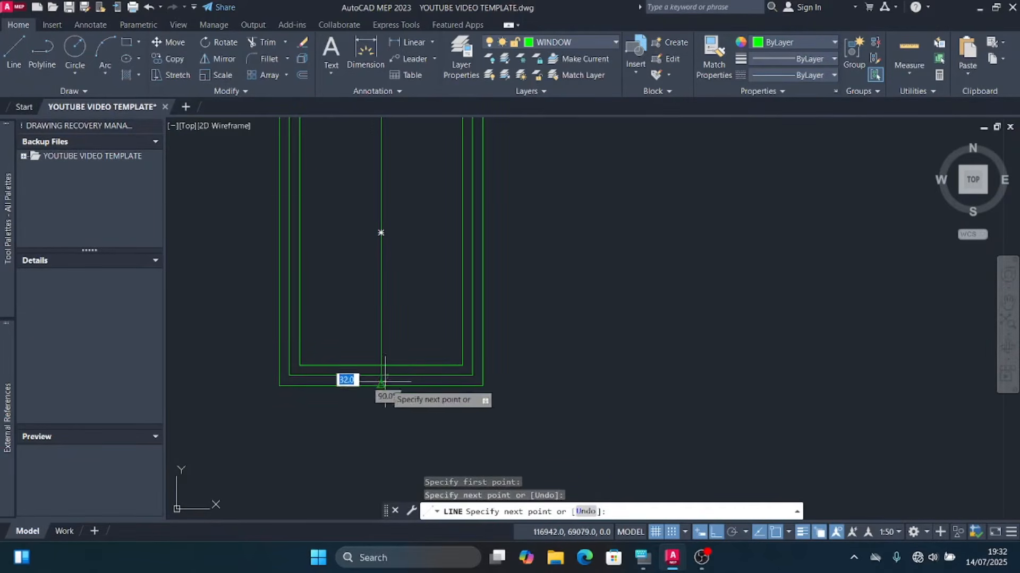
key("Escape")
Step: Offset the window's vertical centre line by 50 to the left to form the mullion
left_click(399, 331)
left_click(364, 301)
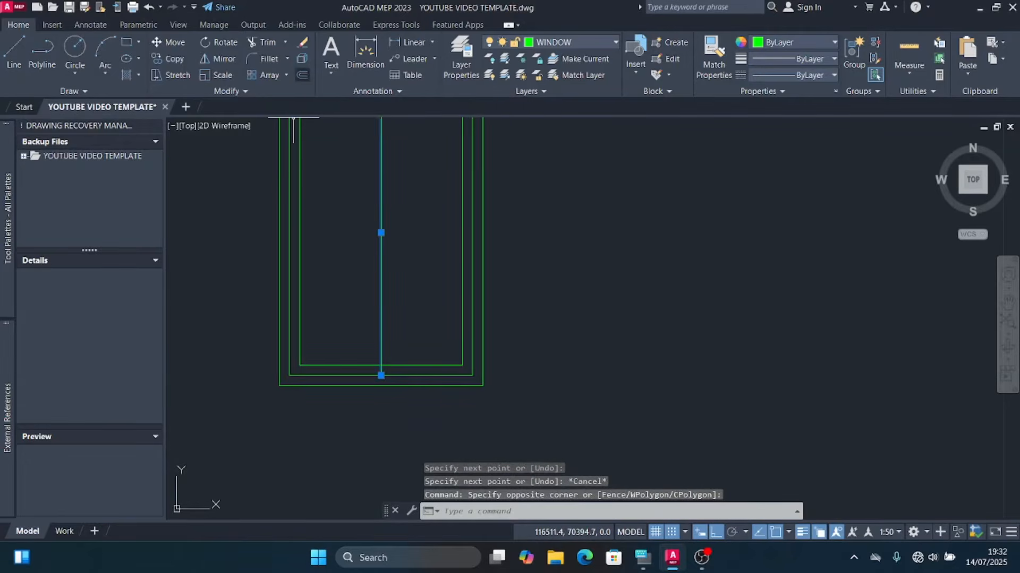
left_click(302, 75)
left_click(381, 232)
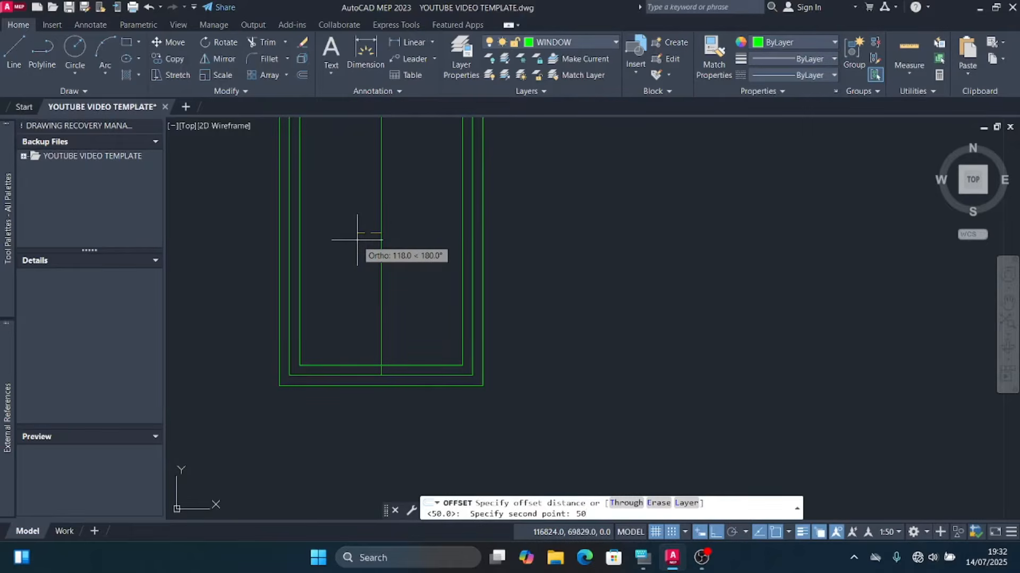
key("Return")
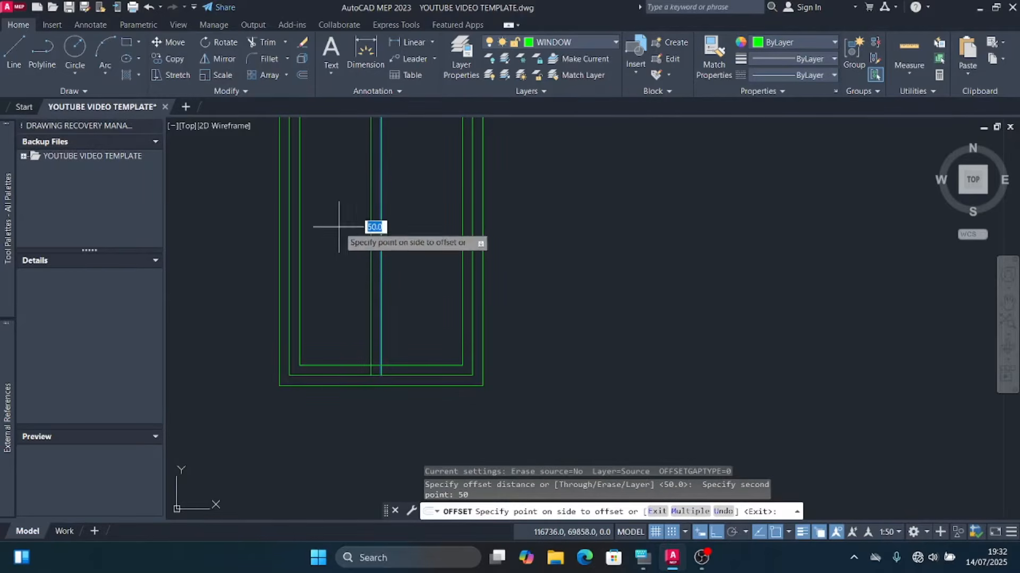
left_click(363, 229)
key("Escape")
Step: Trim the right mullion line's lower end and the inner rectangle's bottom edge between the two mullion lines
scroll(370, 371, "down", 2)
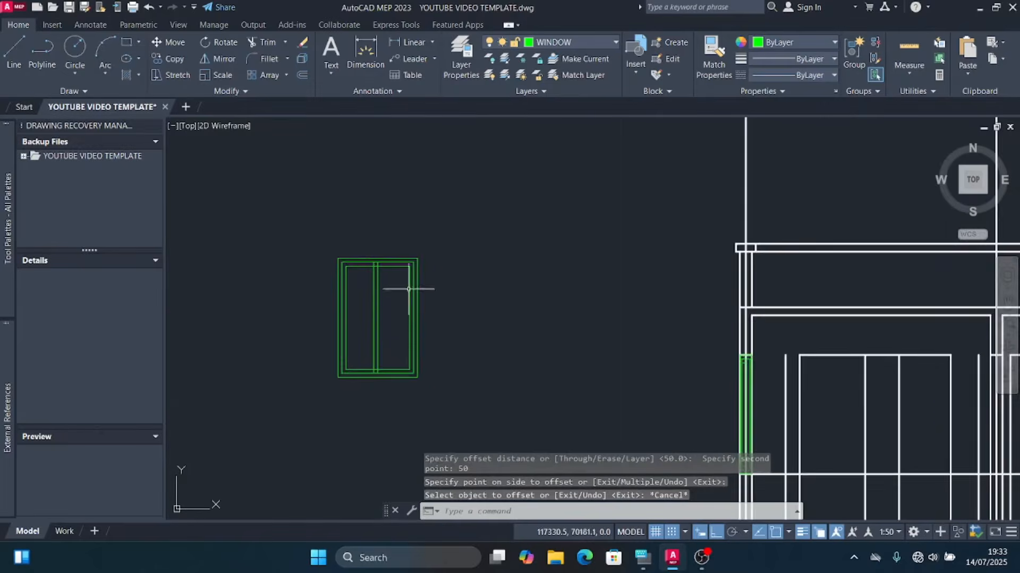
scroll(402, 270, "up", 4)
scroll(431, 193, "down", 4)
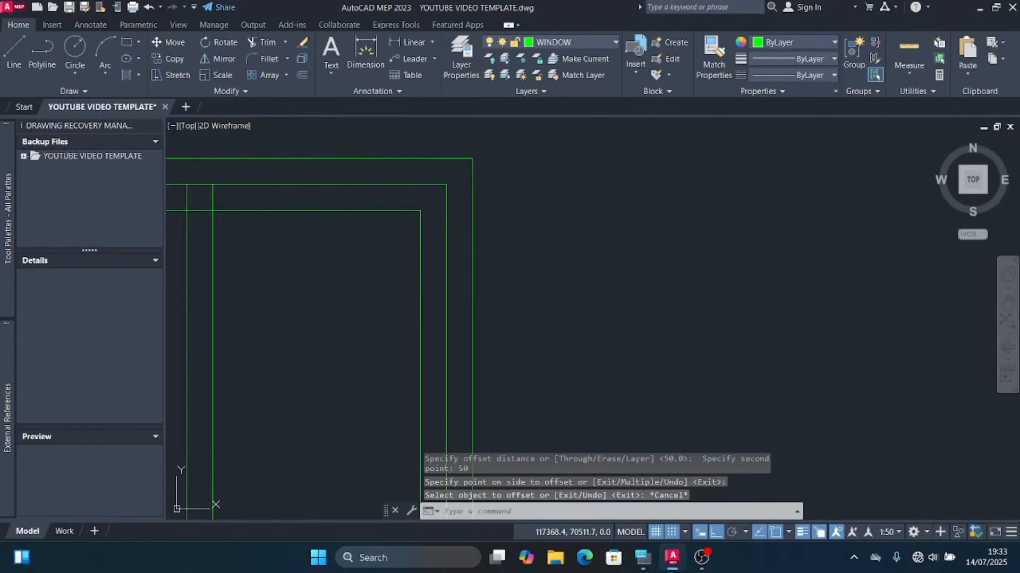
left_click(422, 190)
scroll(364, 371, "up", 5)
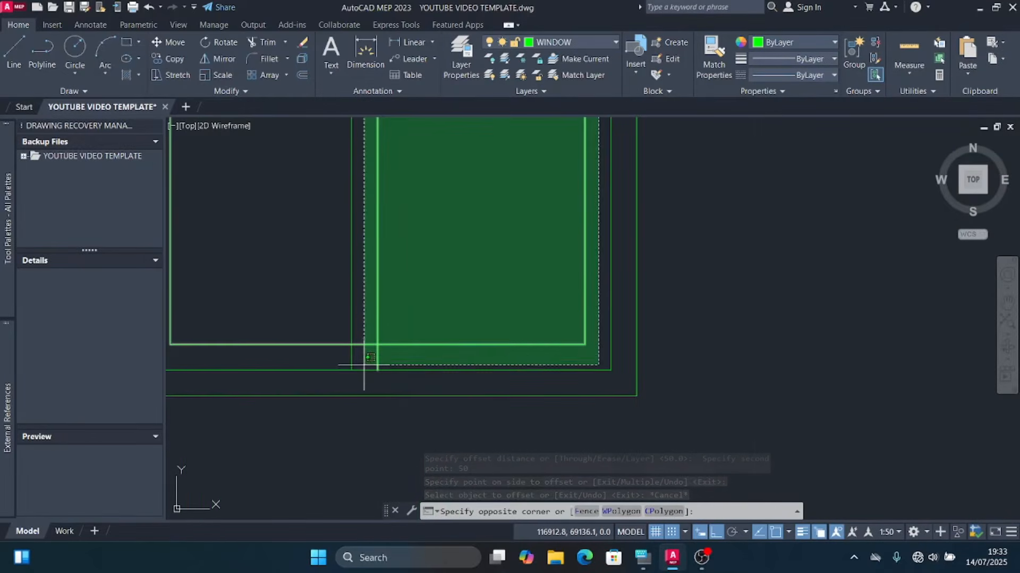
left_click(359, 357)
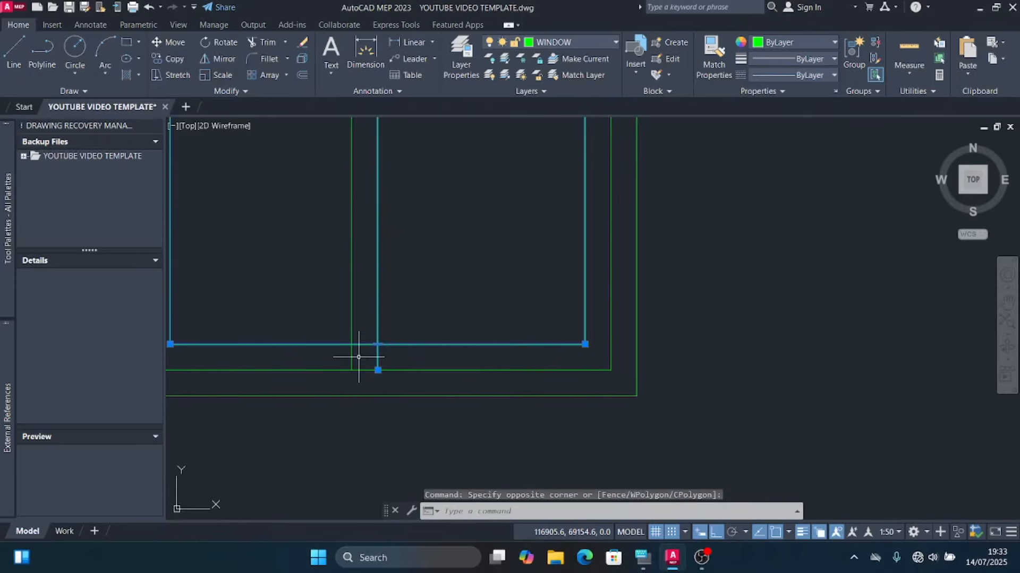
left_click(363, 359)
left_click(350, 347)
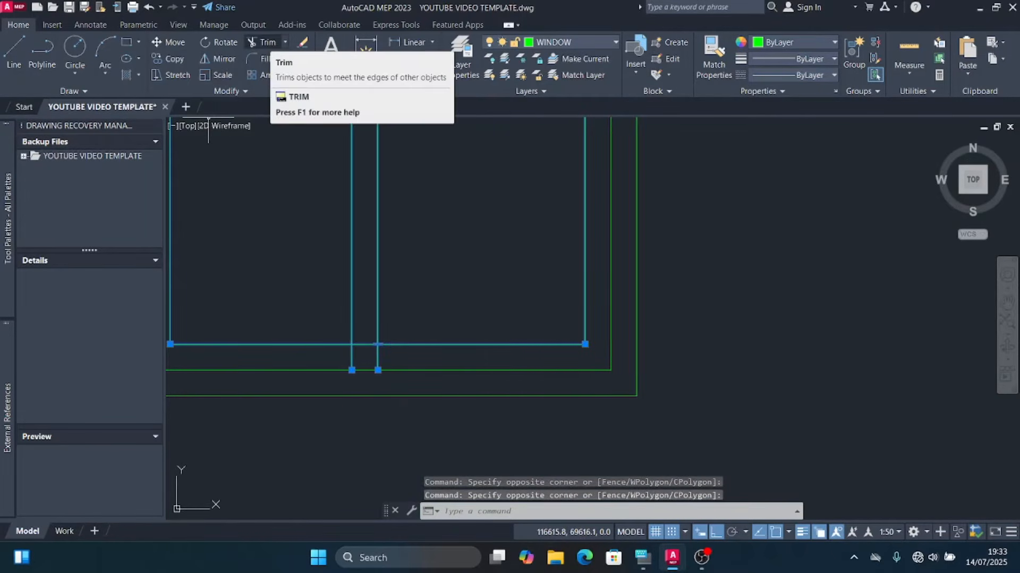
left_click(262, 43)
scroll(363, 349, "up", 2)
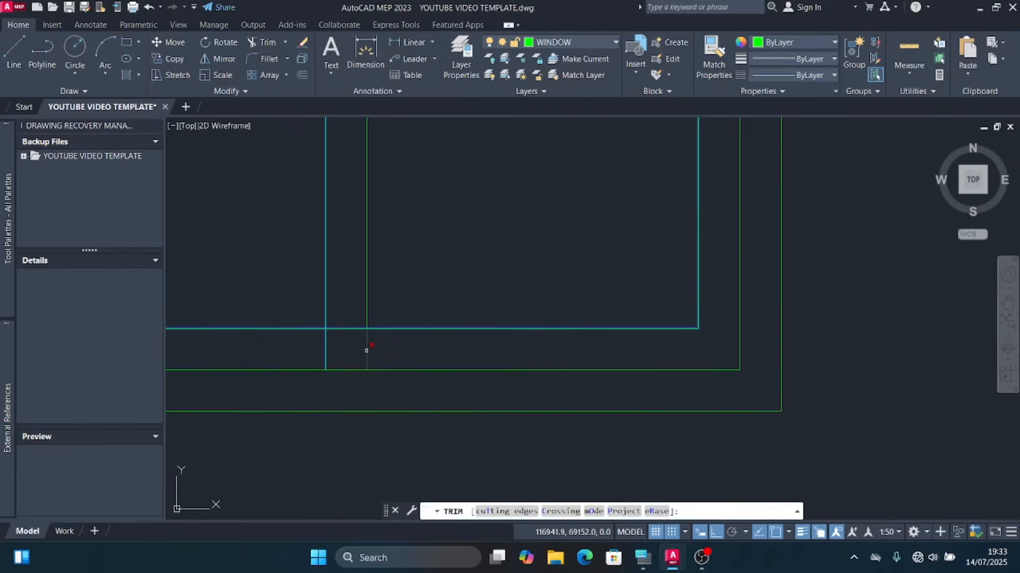
left_click(368, 350)
left_click(353, 329)
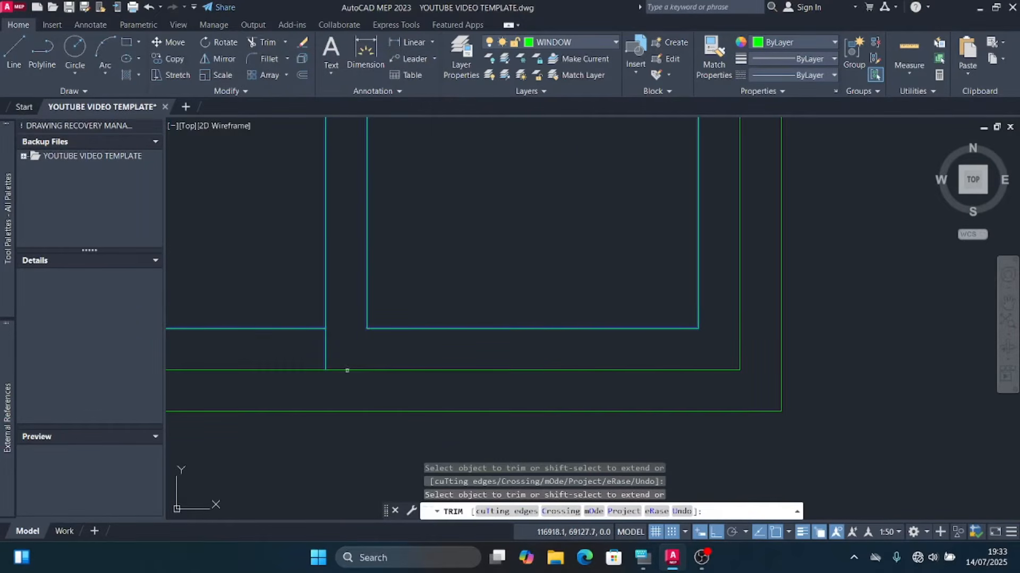
Step: Trim the inner rectangle's top edge between the mullion lines and the right mullion line's upper end
scroll(354, 414, "down", 5)
scroll(353, 237, "up", 5)
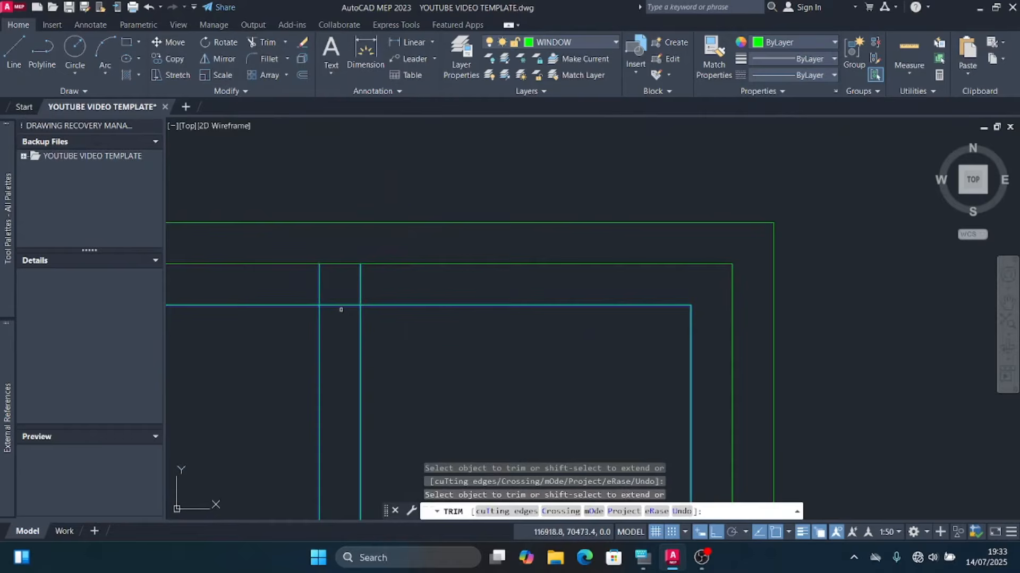
left_click(340, 307)
left_click(360, 288)
scroll(369, 202, "down", 5)
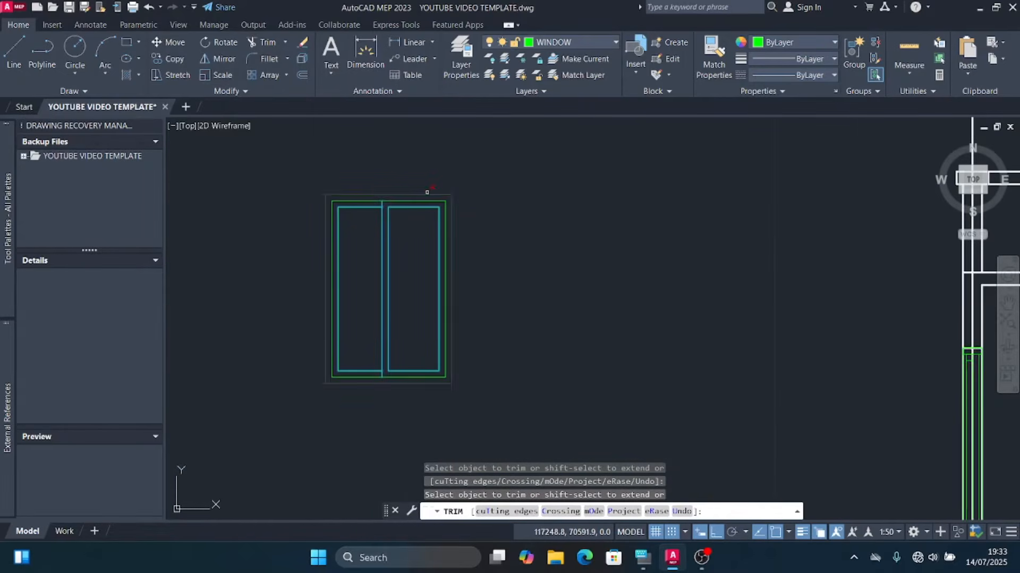
key("Escape")
Step: Move the whole window by its lower-right outer corner to where the sill line meets the projected opening line in the section's first room
left_click(472, 168)
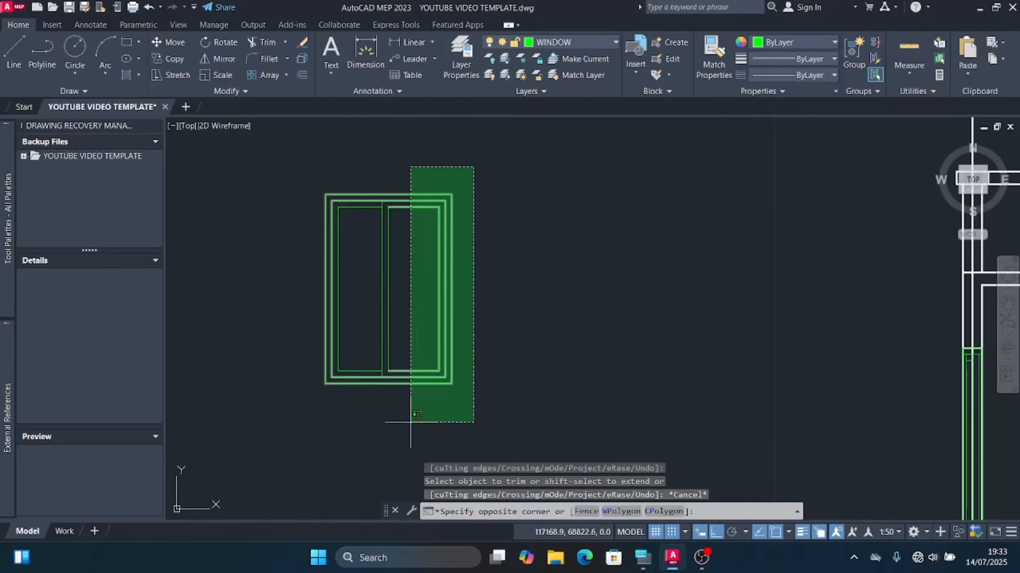
left_click(295, 432)
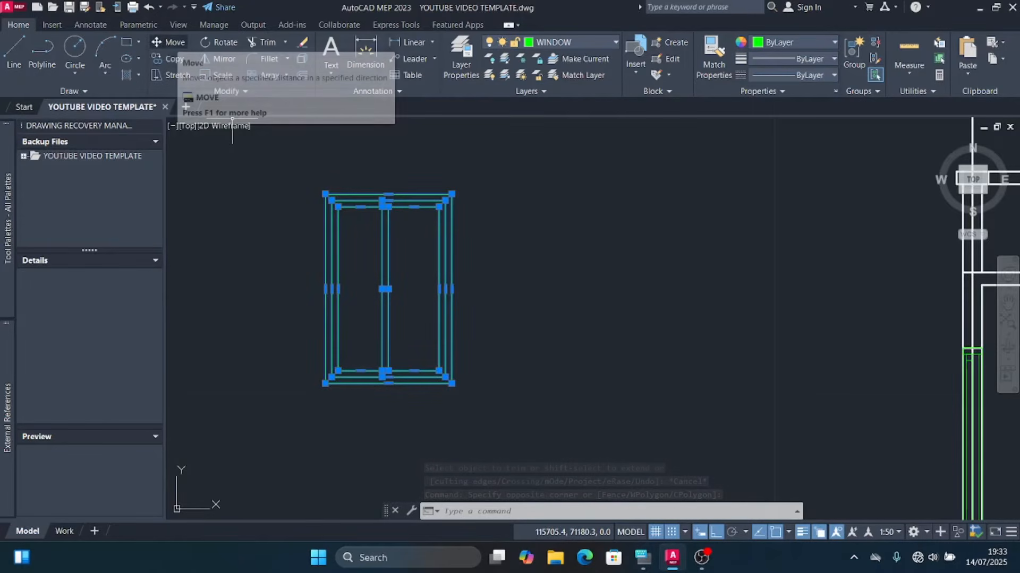
left_click(176, 43)
scroll(477, 413, "up", 3)
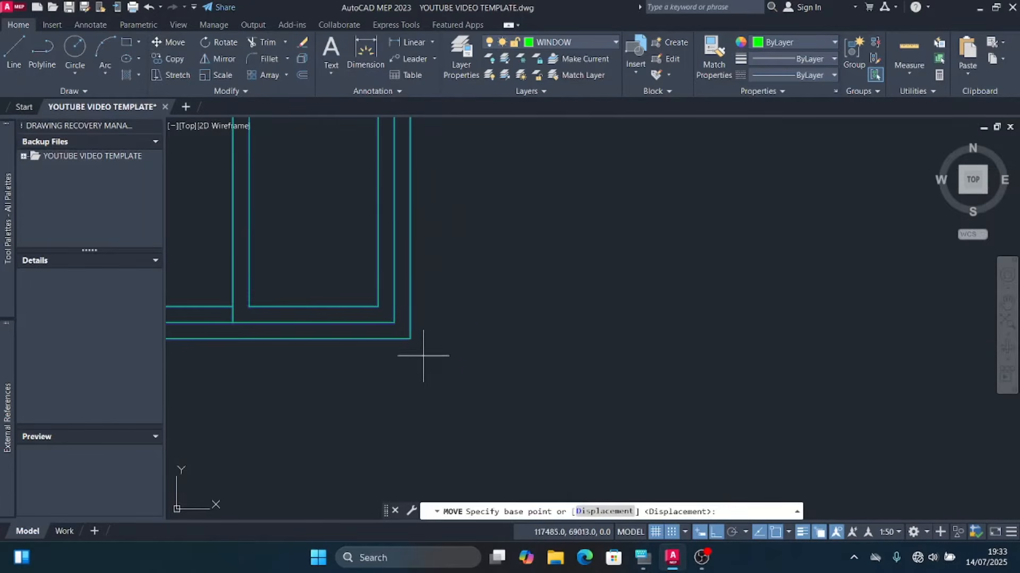
left_click(410, 338)
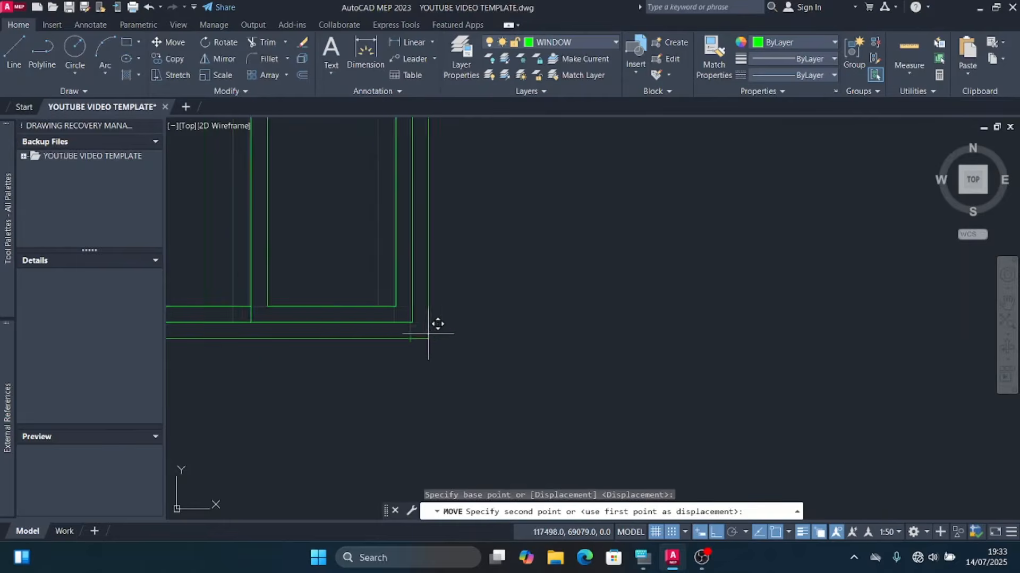
scroll(425, 329, "down", 5)
scroll(528, 358, "up", 5)
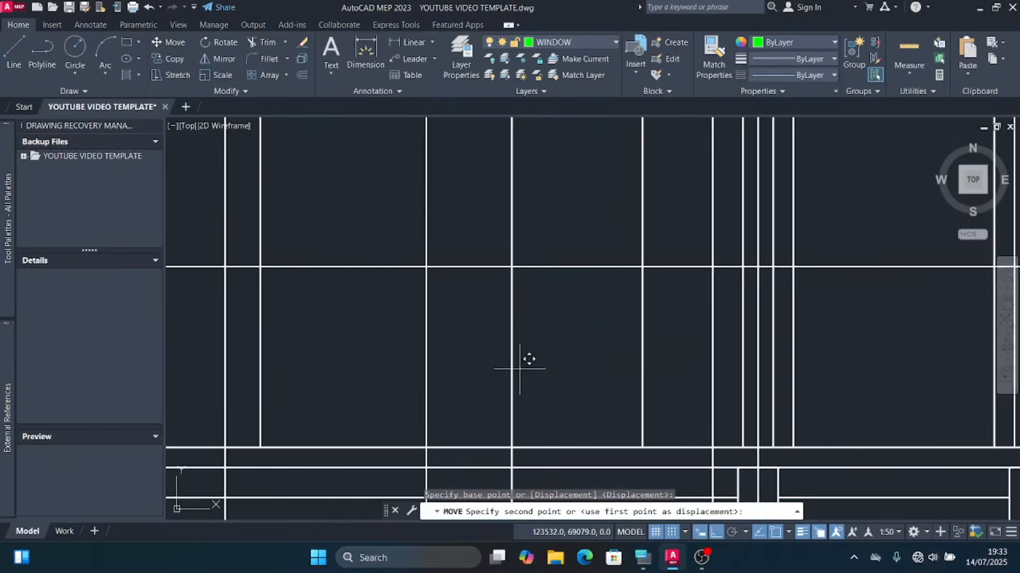
scroll(523, 342, "down", 3)
scroll(476, 301, "up", 4)
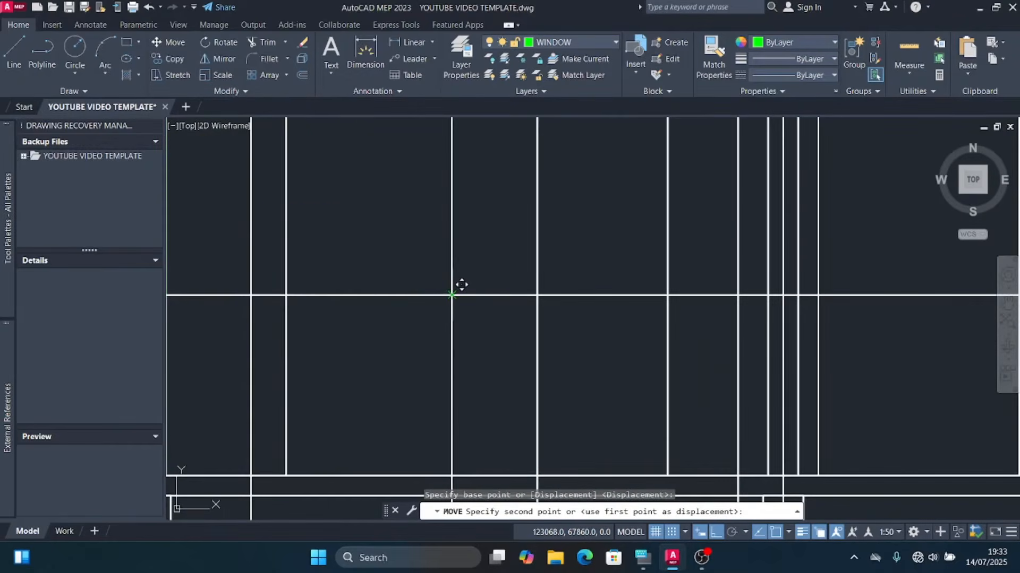
left_click(391, 304)
scroll(425, 276, "down", 5)
scroll(432, 273, "up", 2)
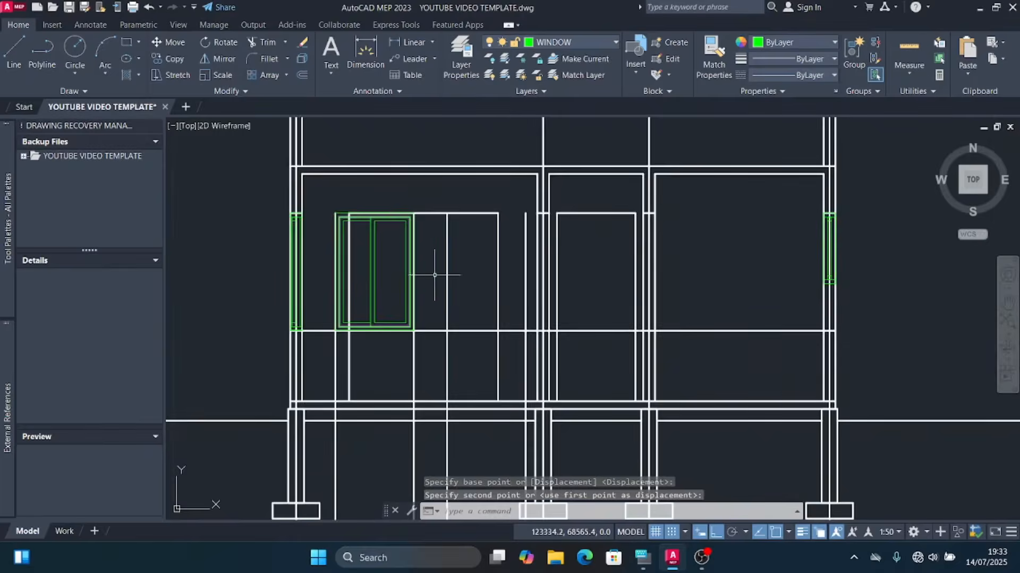
Step: Make DOORS the current layer and draw a 1000 by 2400 rectangle in the empty space beside the section
scroll(451, 278, "down", 3)
scroll(466, 281, "up", 2)
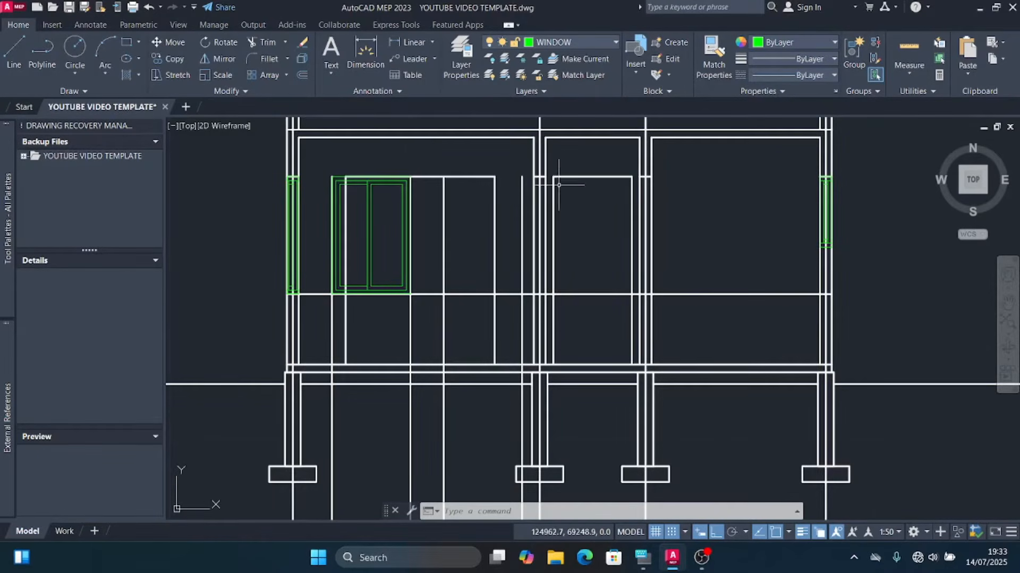
scroll(583, 188, "down", 4)
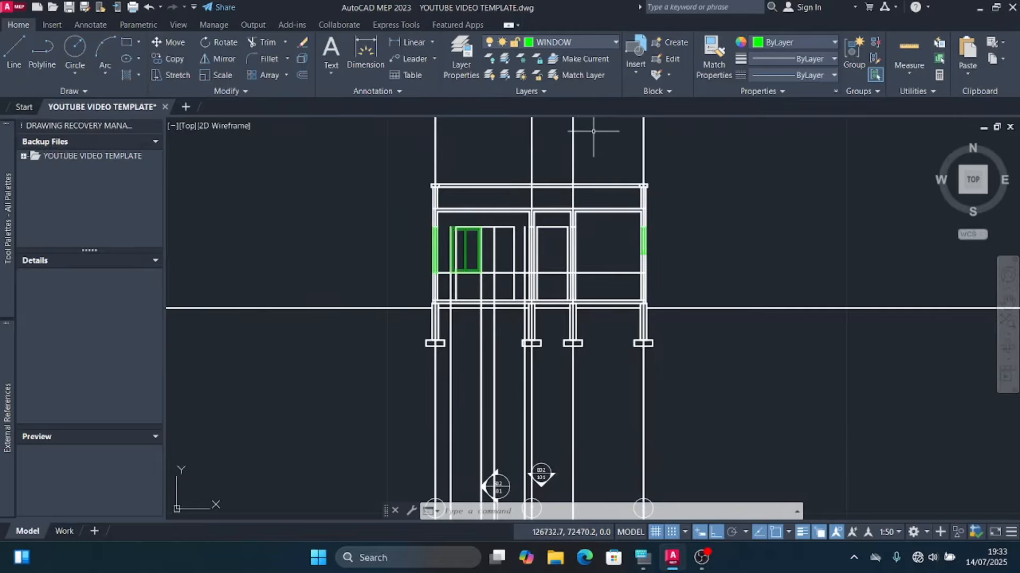
left_click(573, 42)
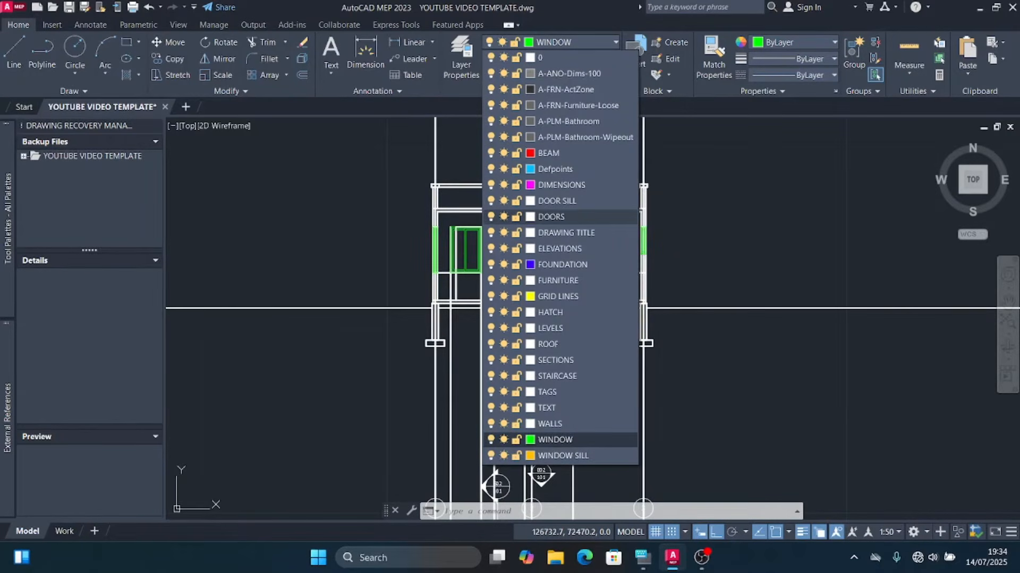
left_click(551, 217)
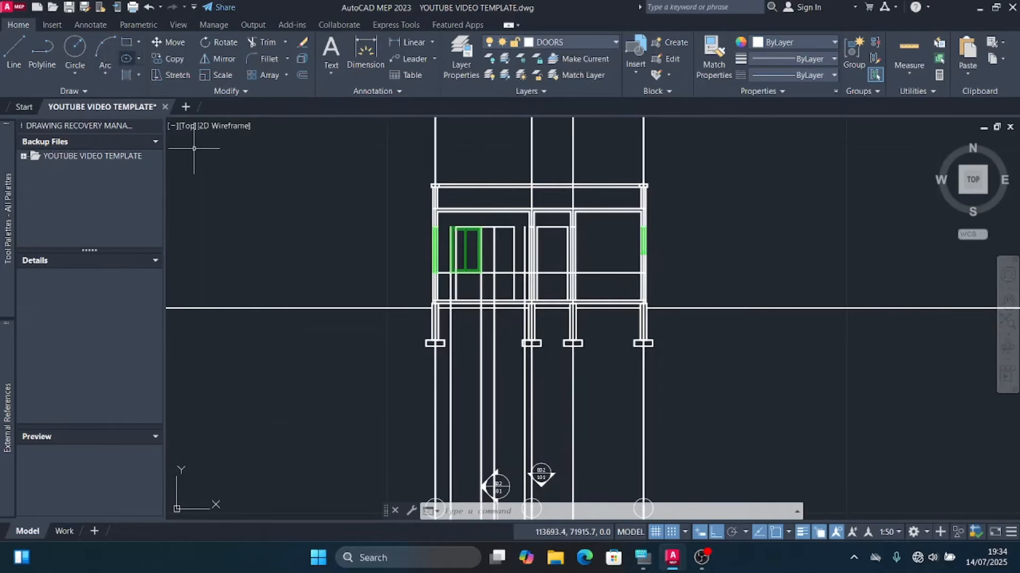
left_click(126, 42)
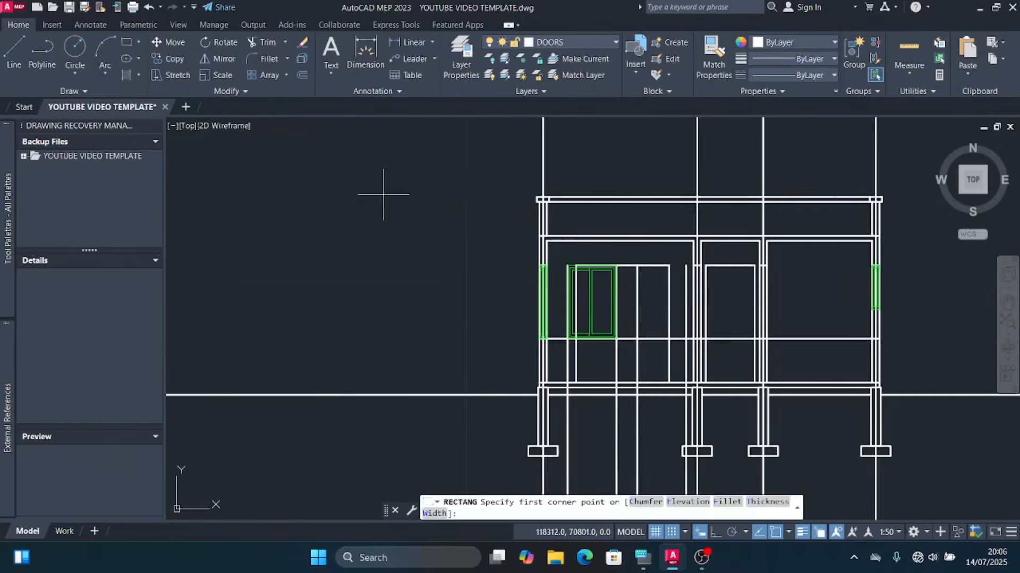
left_click(383, 194)
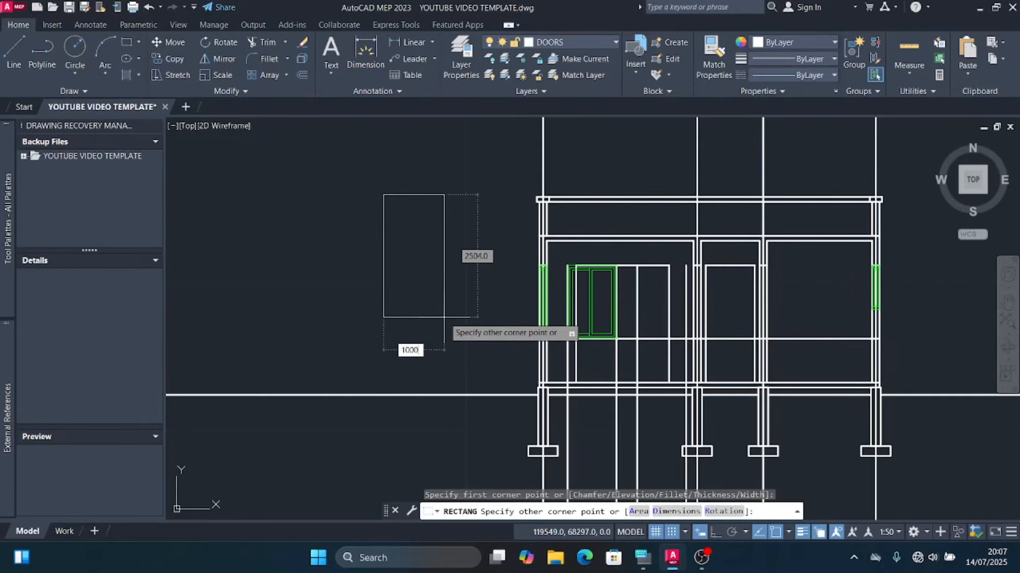
left_click(643, 558)
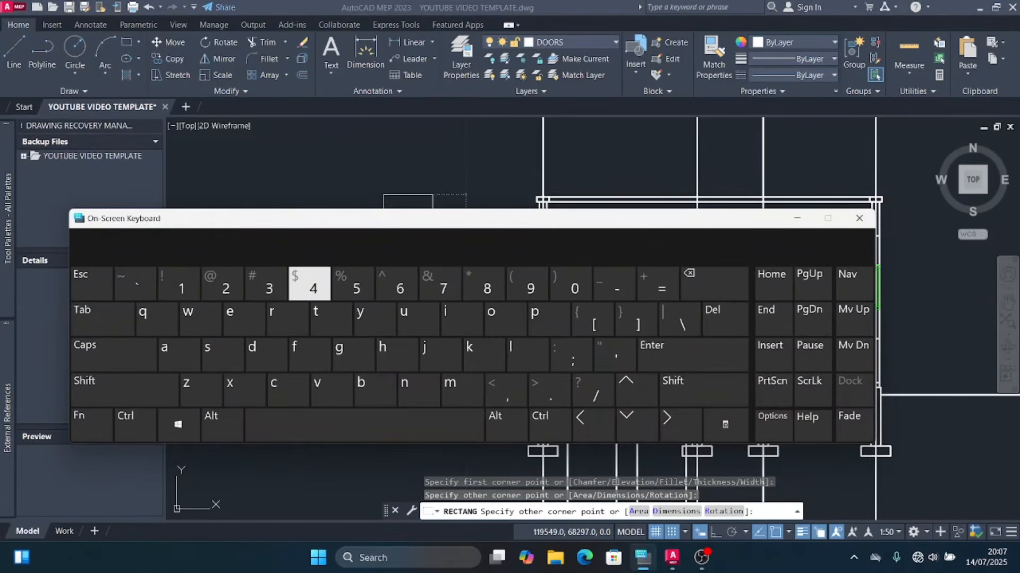
left_click(313, 287)
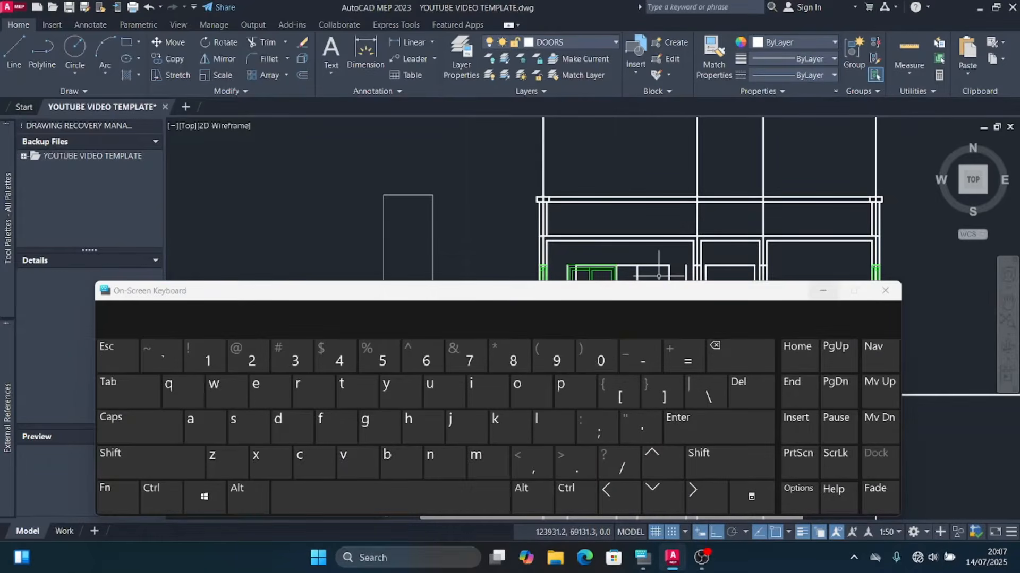
left_click(823, 290)
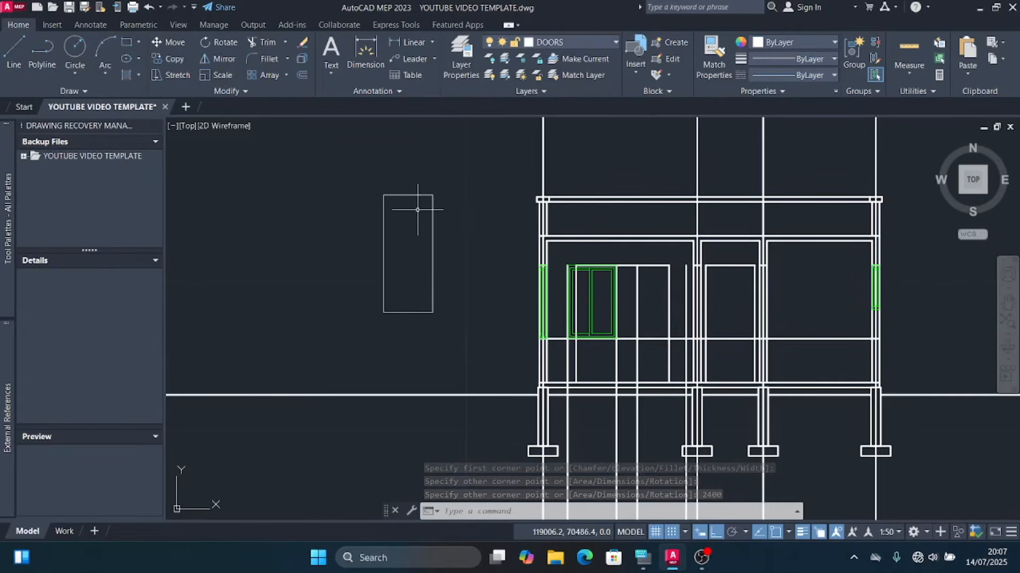
Step: Offset the 1000 by 2400 door rectangle 50 inward
scroll(373, 201, "up", 2)
left_click(455, 198)
left_click(409, 175)
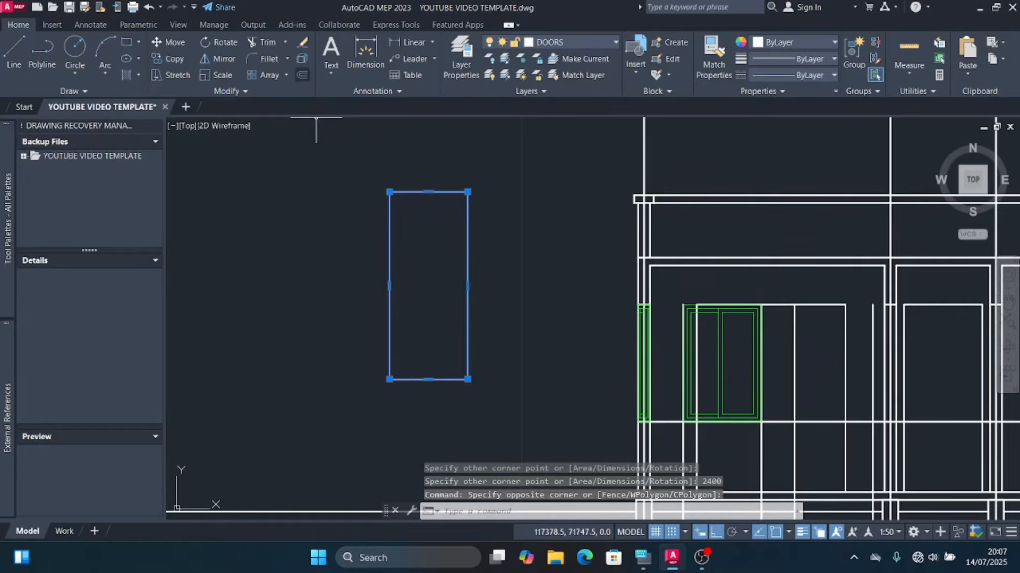
left_click(302, 75)
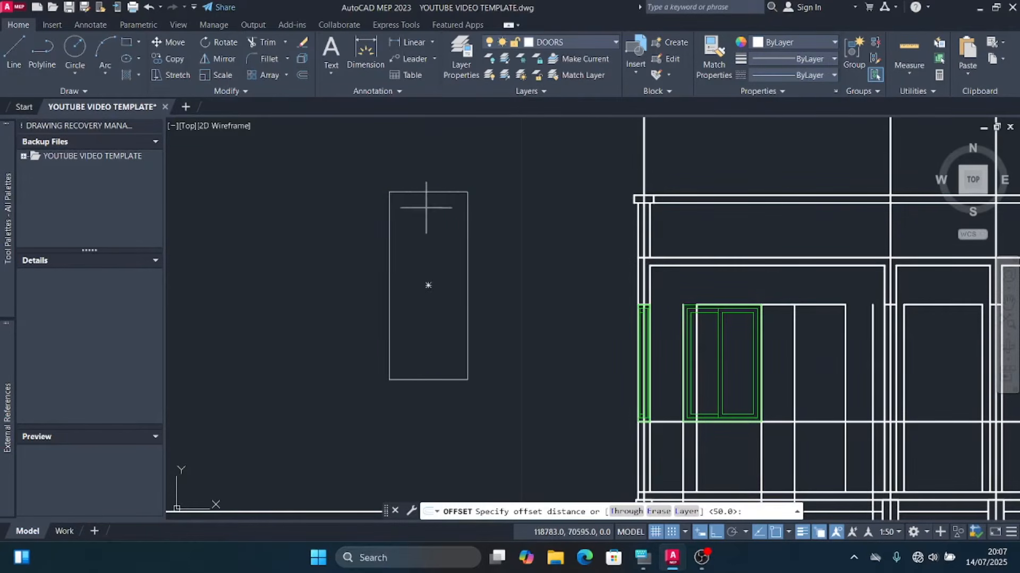
left_click(428, 192)
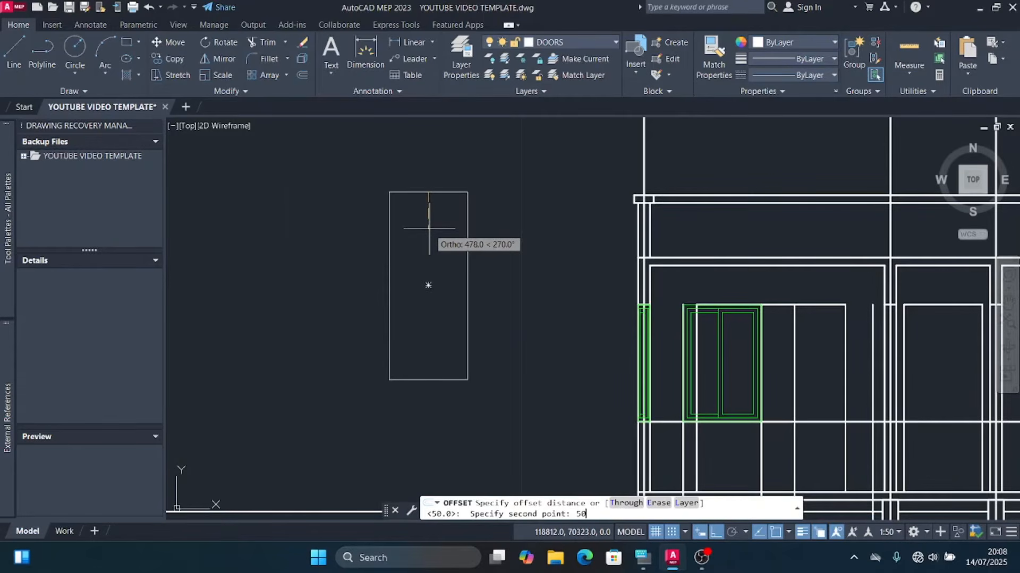
type("50")
key("Return")
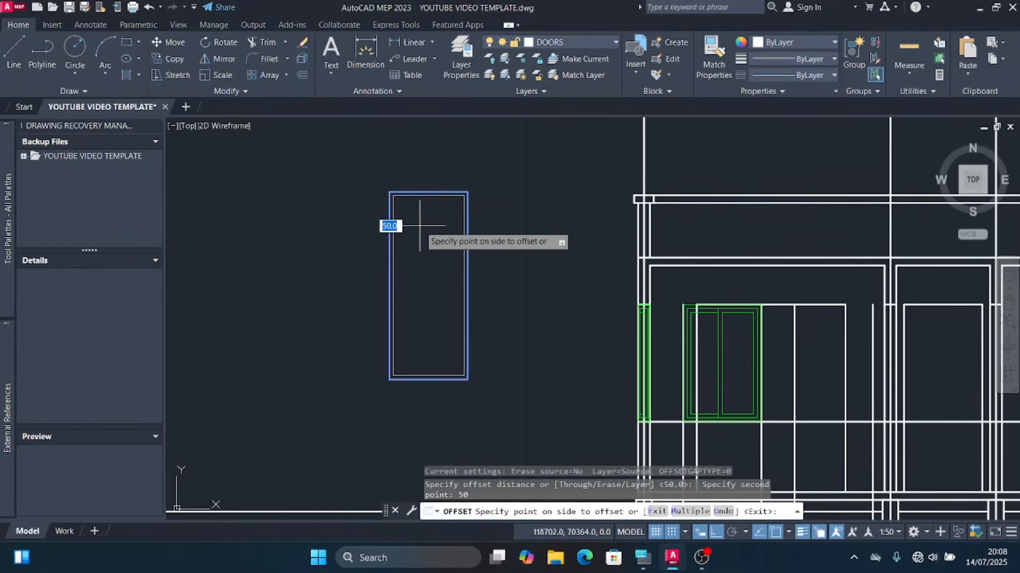
left_click(418, 223)
scroll(437, 215, "up", 4)
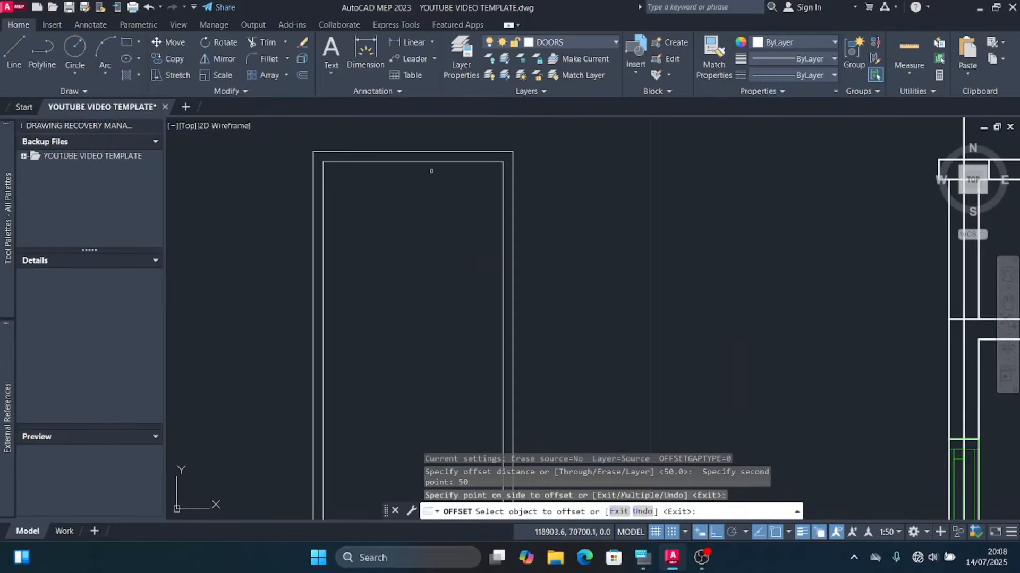
scroll(431, 171, "down", 4)
scroll(430, 334, "up", 4)
key("Escape")
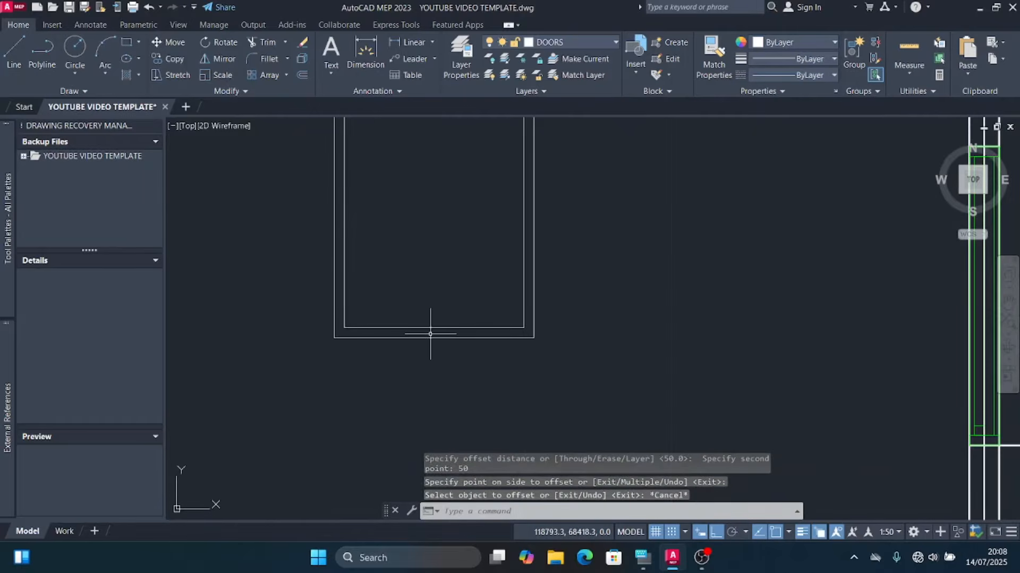
Step: Explode the door's inner rectangle into separate lines
left_click(430, 334)
left_click(406, 314)
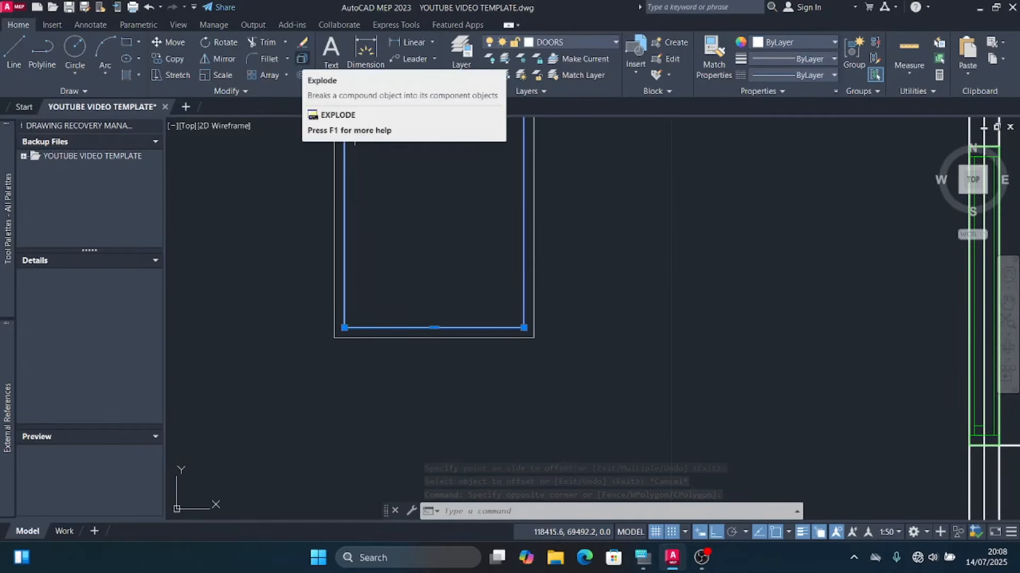
left_click(302, 58)
scroll(431, 323, "up", 2)
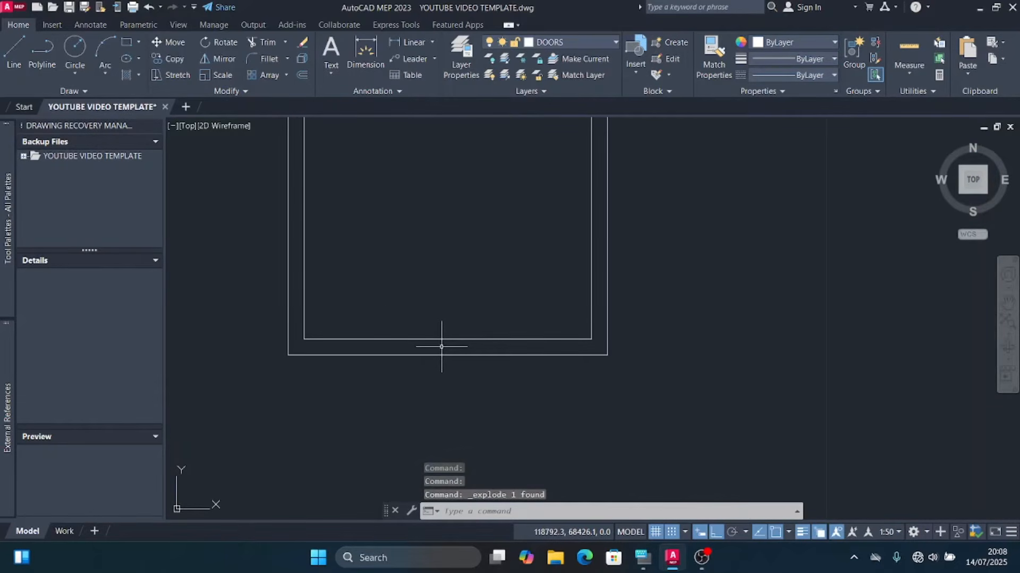
left_click(442, 347)
left_click(416, 288)
scroll(440, 366, "down", 5)
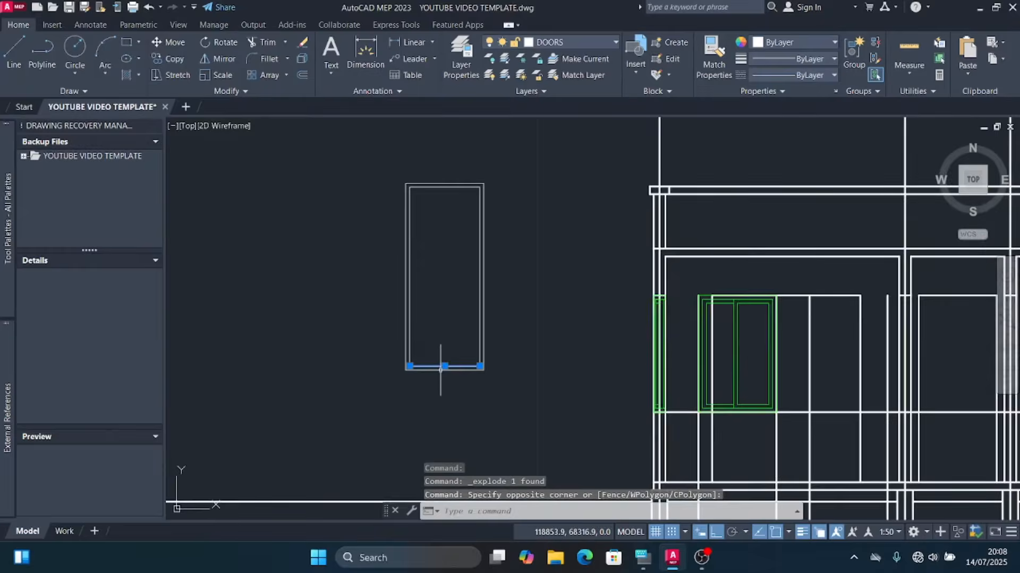
scroll(446, 191, "up", 5)
left_click(466, 197)
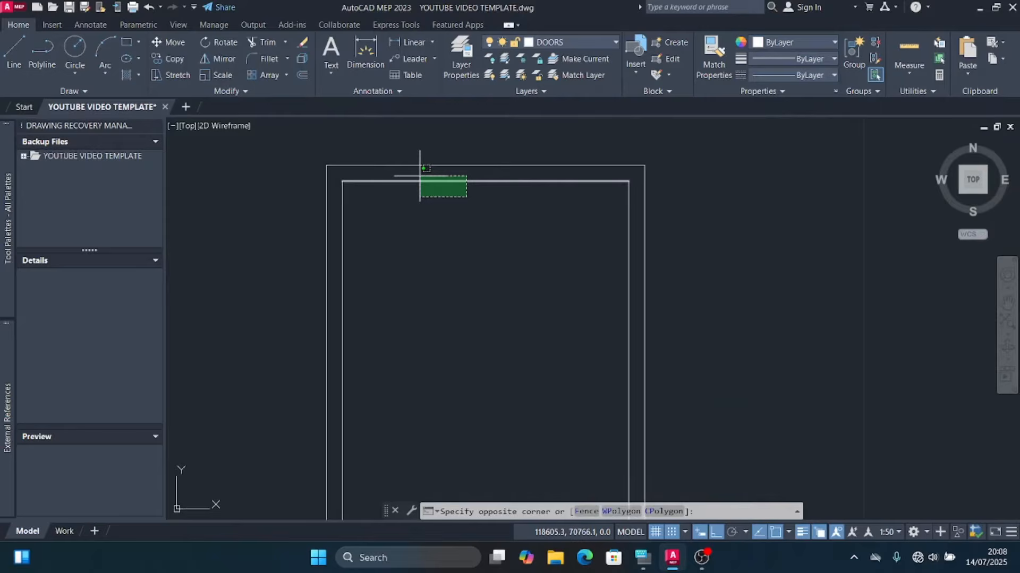
left_click(419, 176)
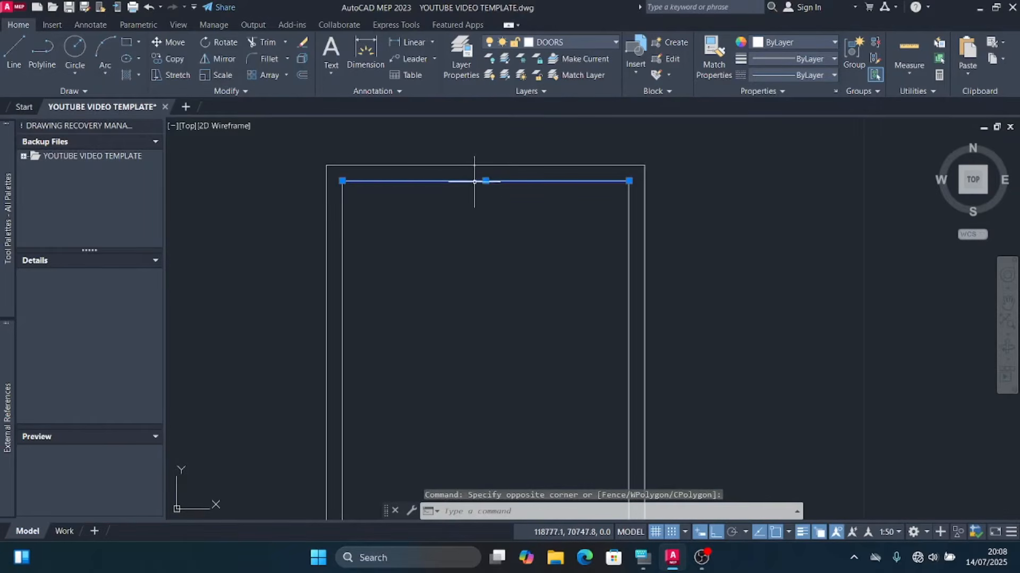
scroll(416, 171, "down", 5)
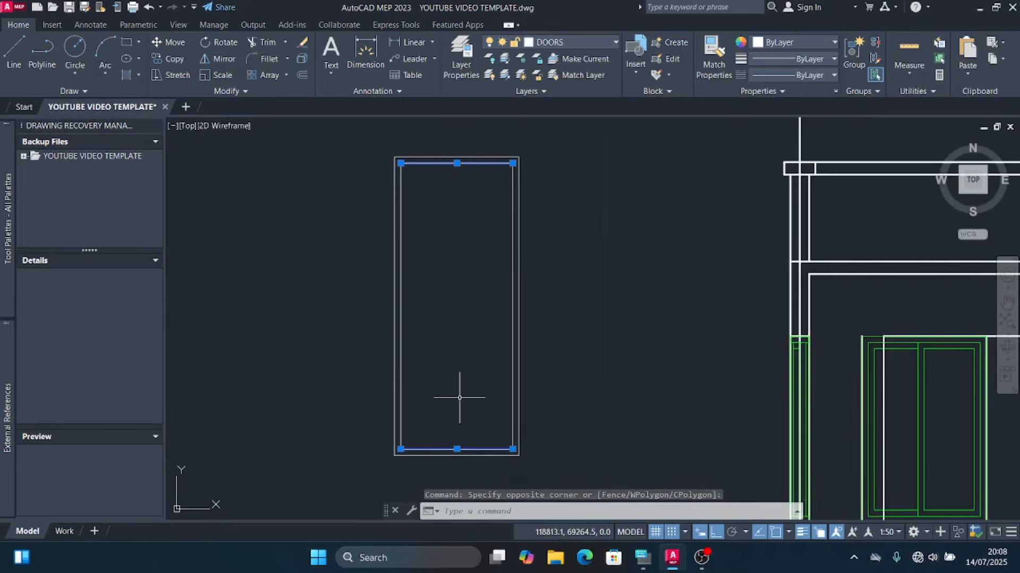
scroll(461, 448, "up", 5)
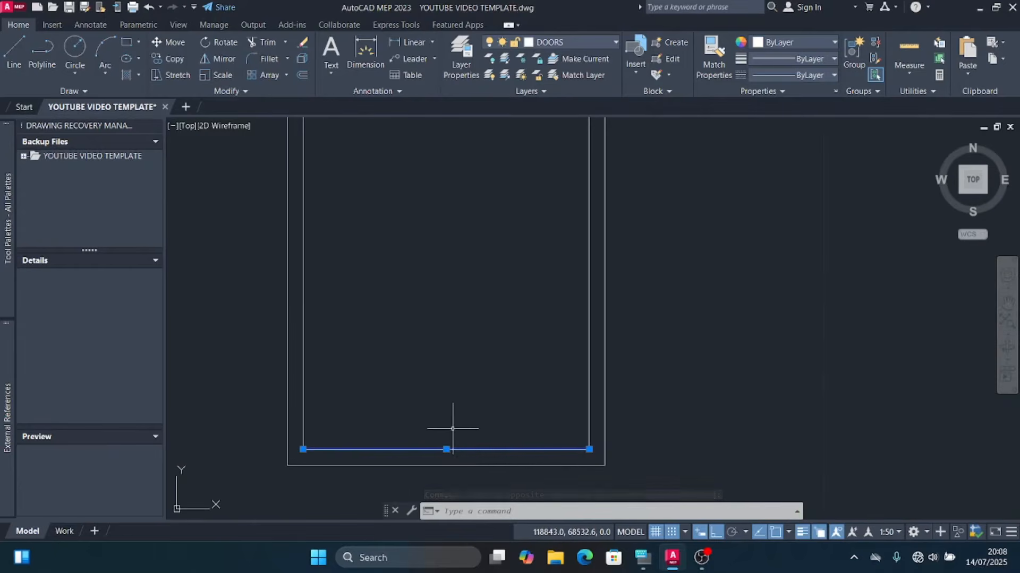
scroll(464, 442, "down", 2)
scroll(564, 424, "up", 2)
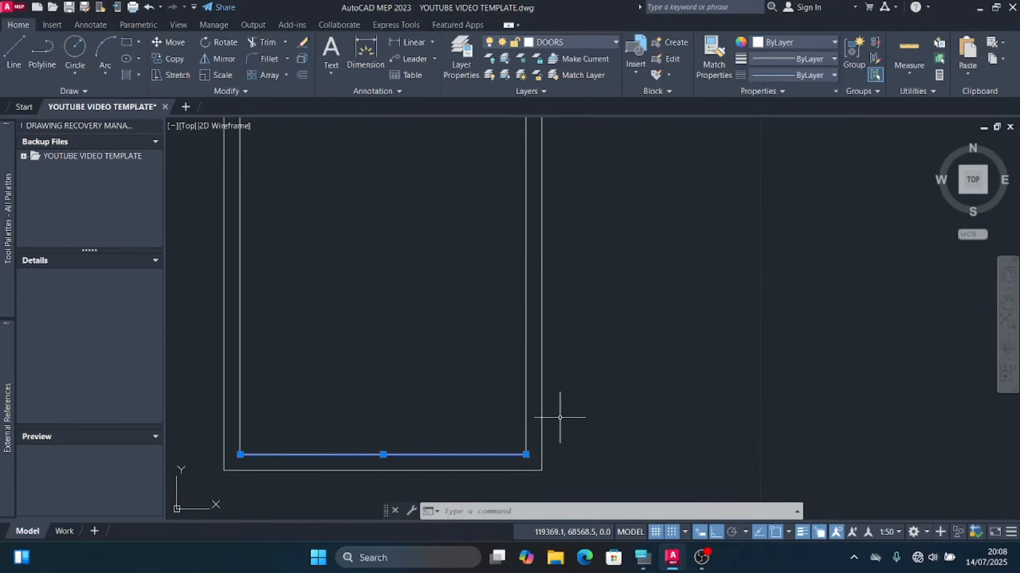
left_click(560, 417)
left_click(511, 346)
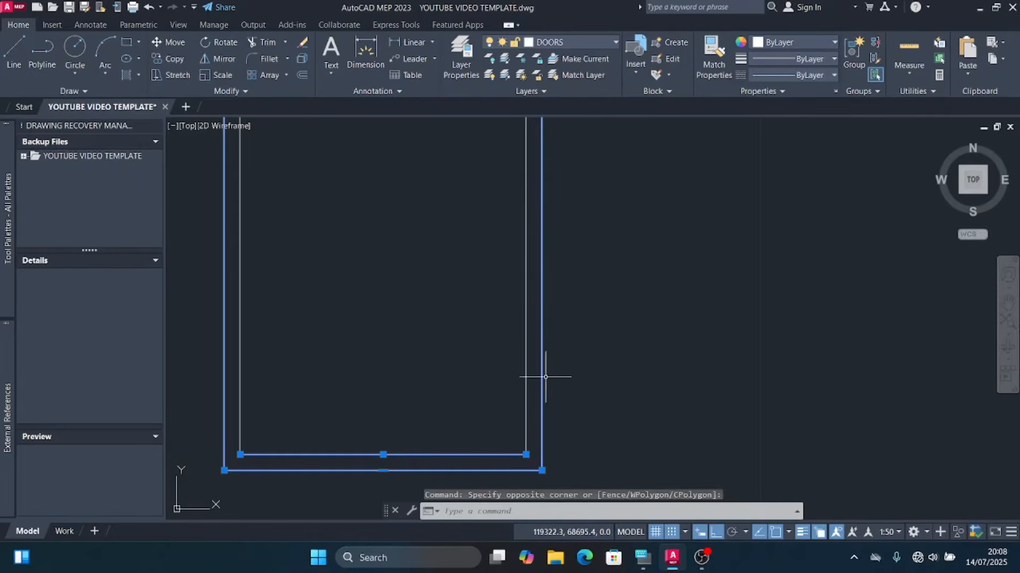
scroll(546, 377, "down", 4)
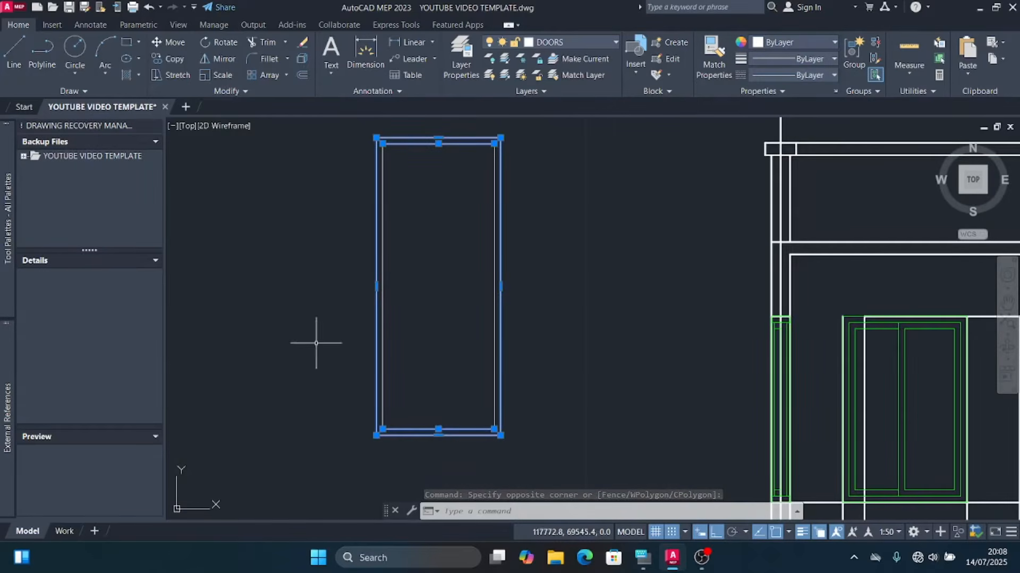
key("Escape")
scroll(400, 137, "up", 4)
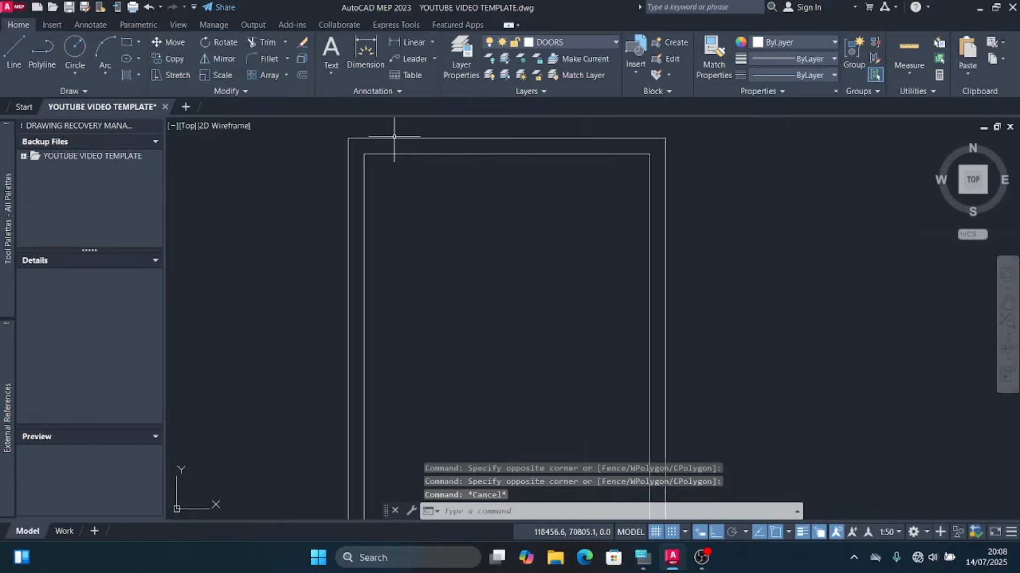
scroll(448, 149, "down", 4)
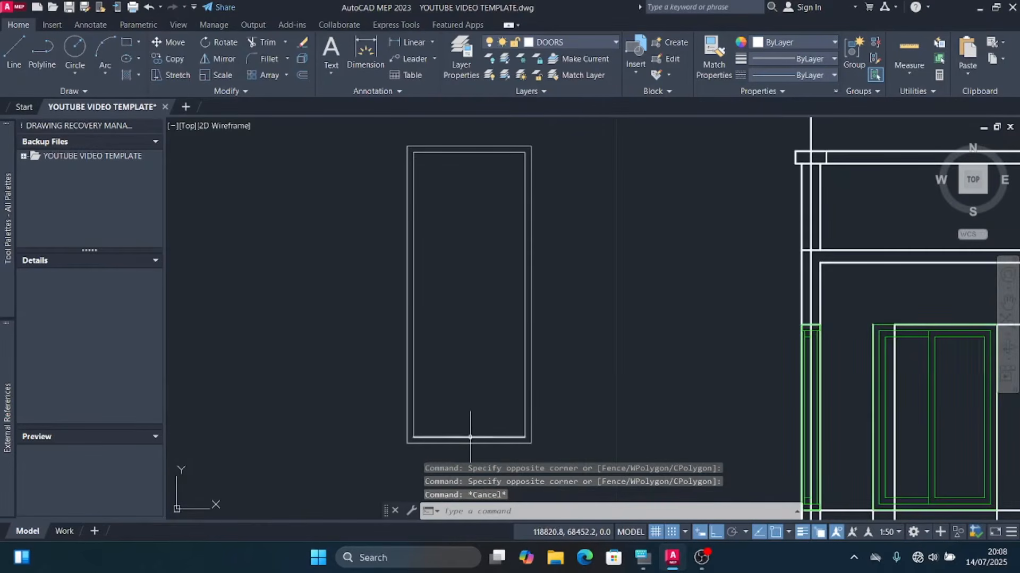
Step: Delete the bottom line of the door's exploded inner rectangle
scroll(470, 438, "up", 5)
left_click(464, 432)
left_click(456, 444)
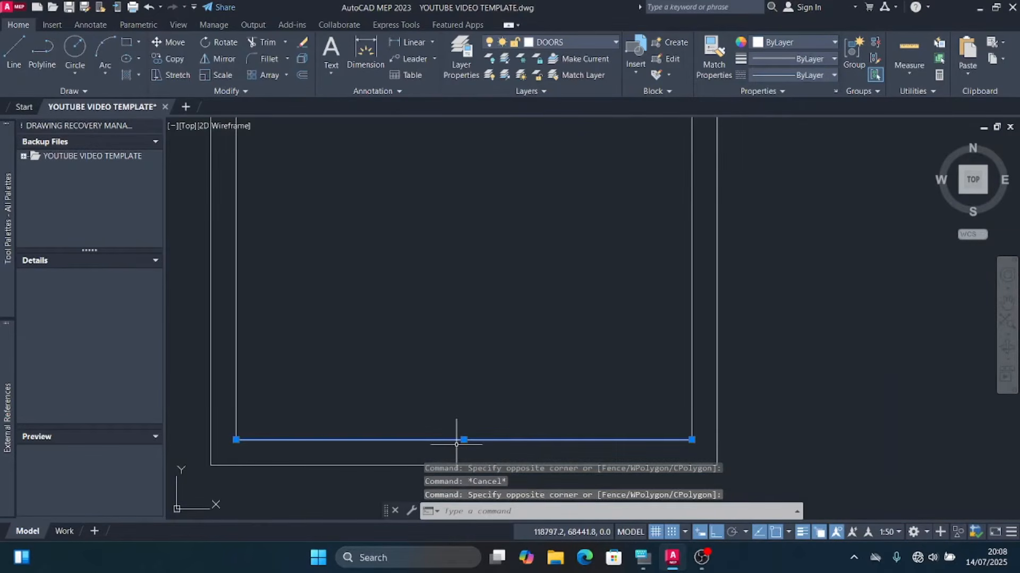
key("Delete")
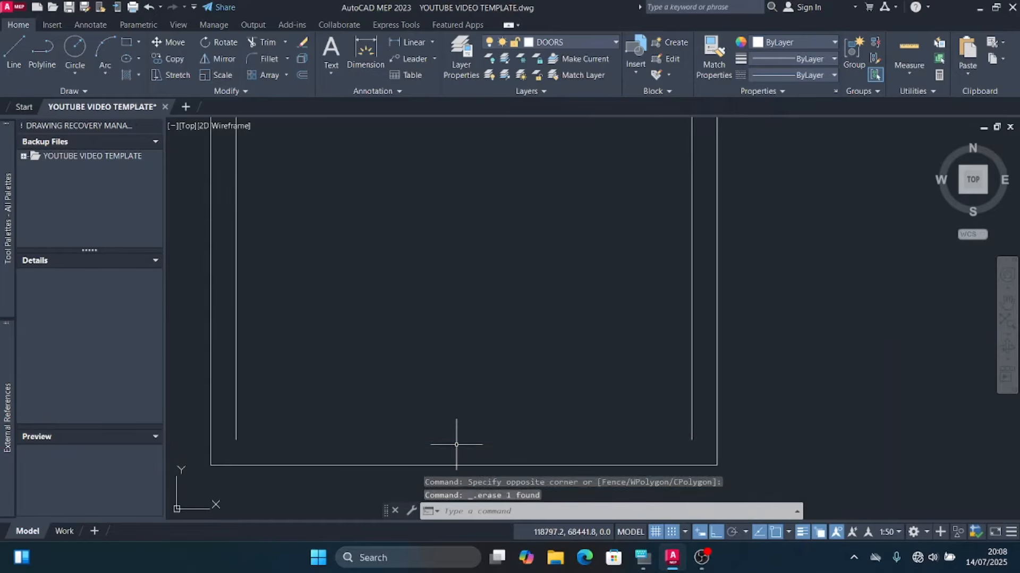
Step: Extend both inner vertical lines of the door down to the outer rectangle's bottom edge
scroll(485, 351, "down", 4)
left_click(485, 355)
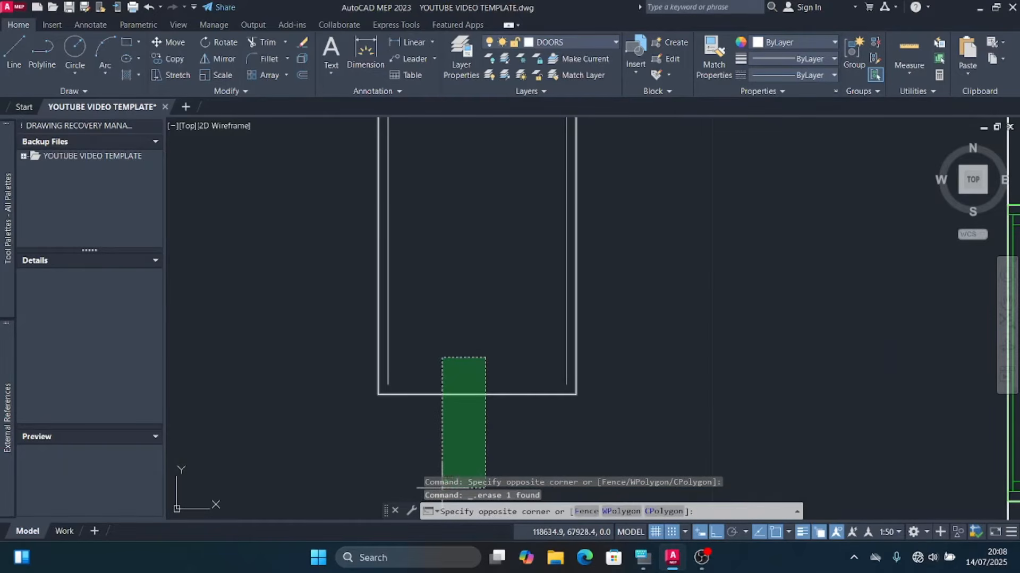
left_click(431, 438)
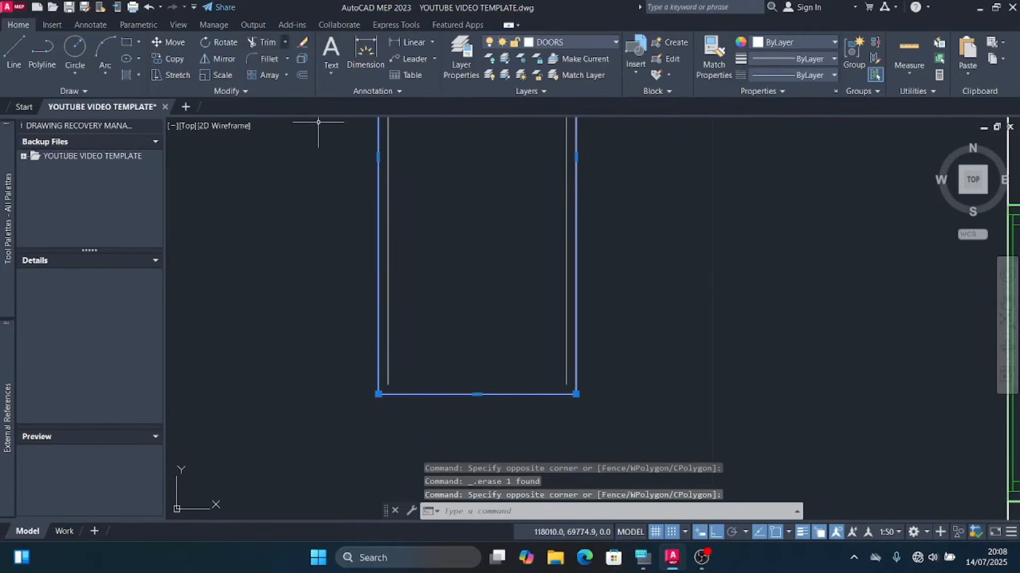
left_click(285, 42)
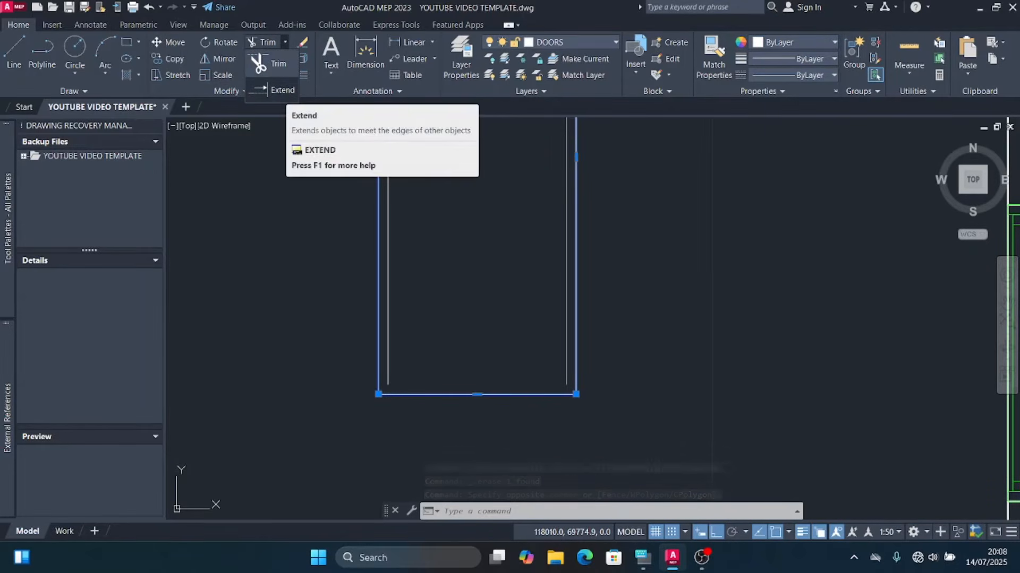
left_click(281, 89)
scroll(585, 319, "up", 5)
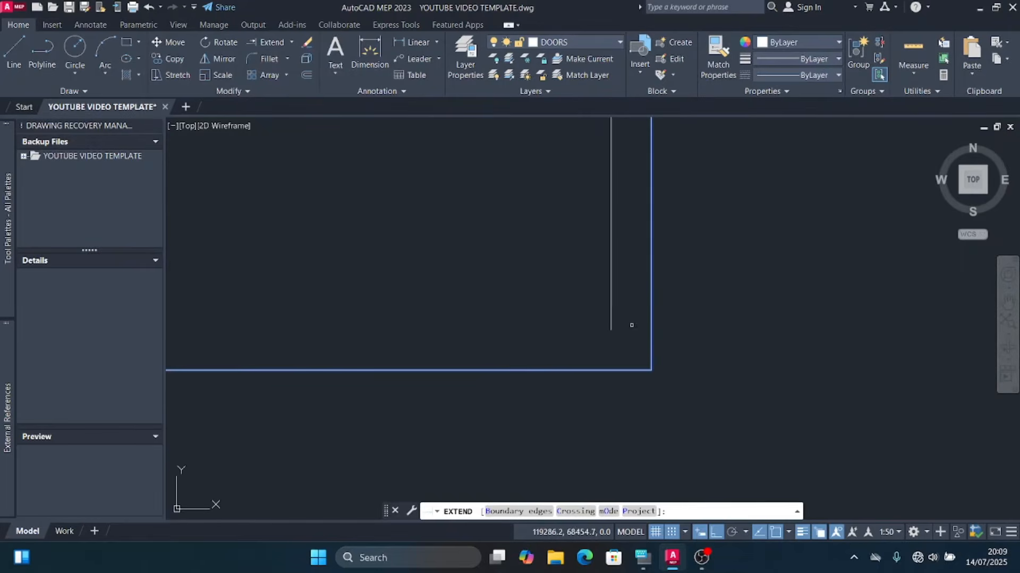
left_click(634, 303)
scroll(600, 311, "down", 6)
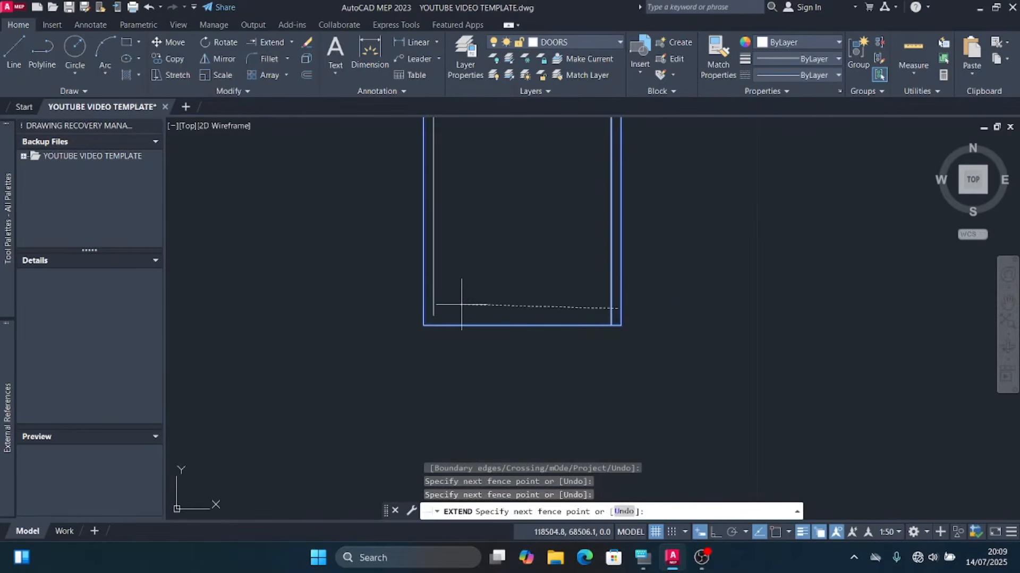
scroll(460, 305, "up", 2)
left_click(418, 317)
key("Return")
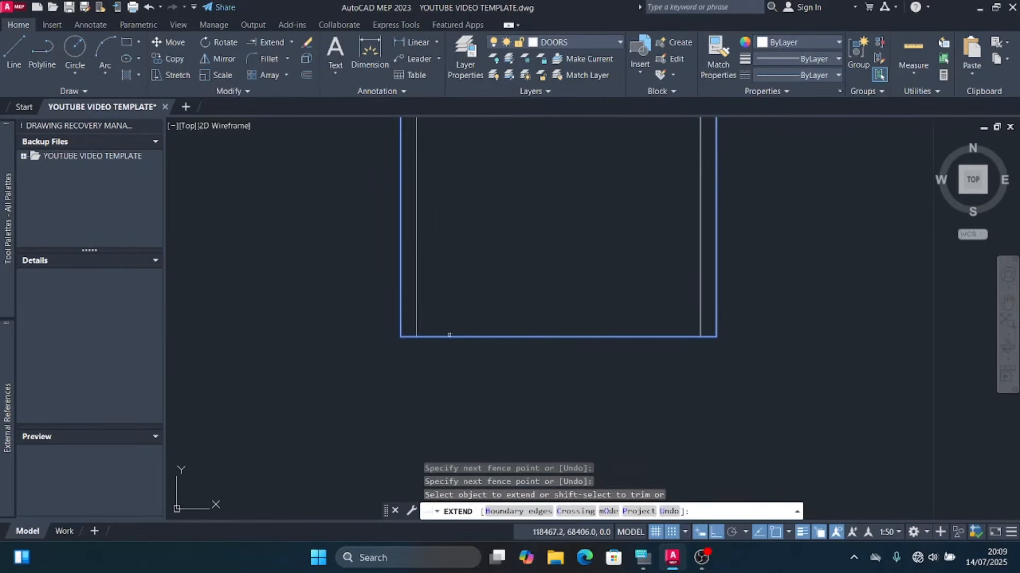
left_click(449, 335)
left_click(512, 336)
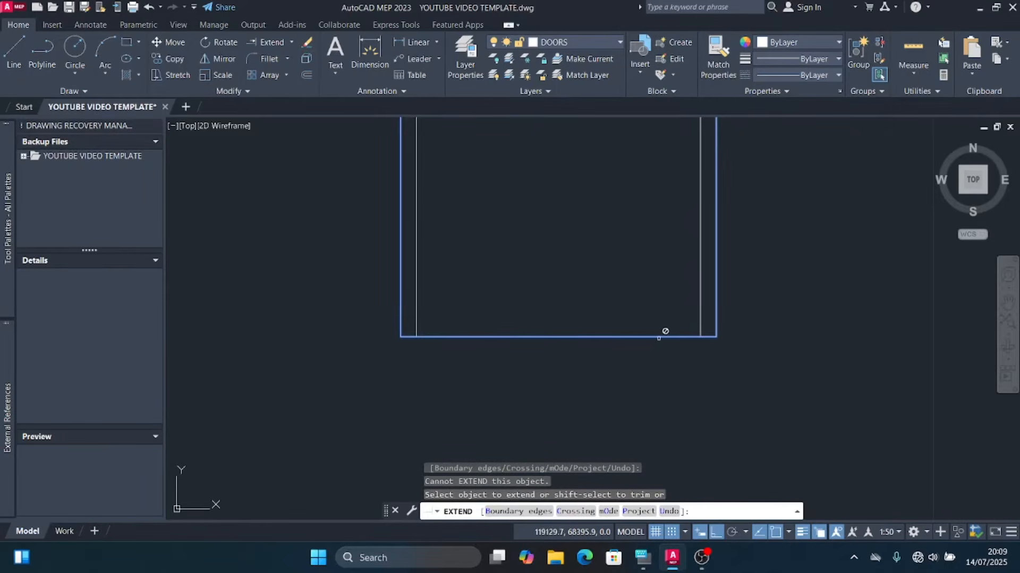
key("Escape")
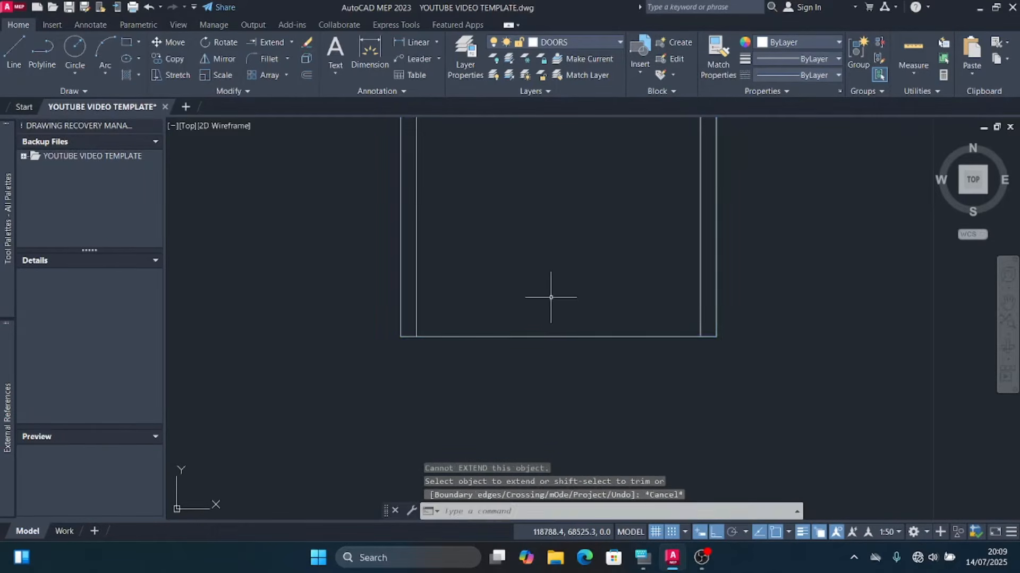
Step: Offset the door's inner top line 100 downward
scroll(524, 417, "down", 4)
scroll(543, 207, "up", 4)
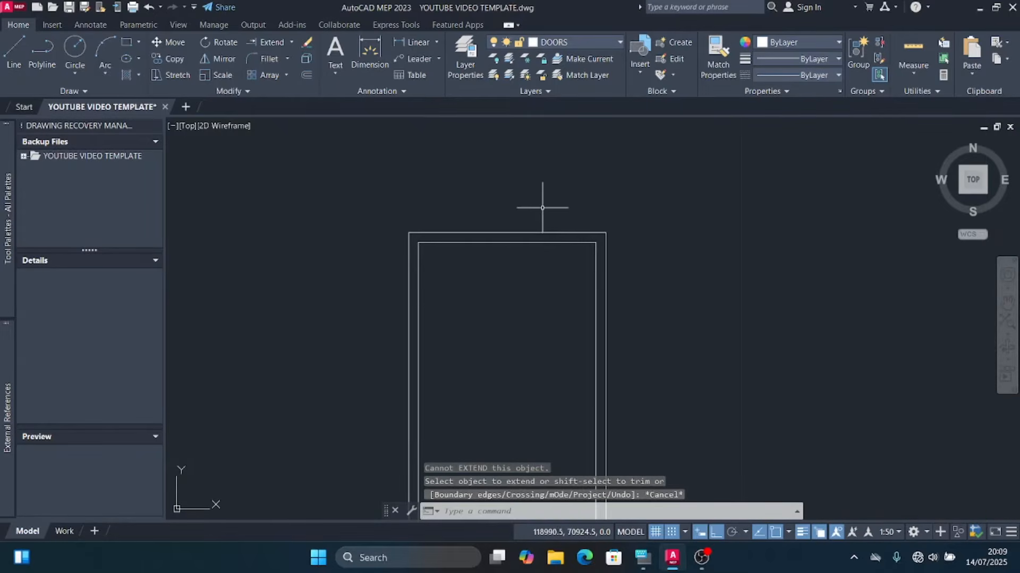
left_click(532, 247)
left_click(511, 233)
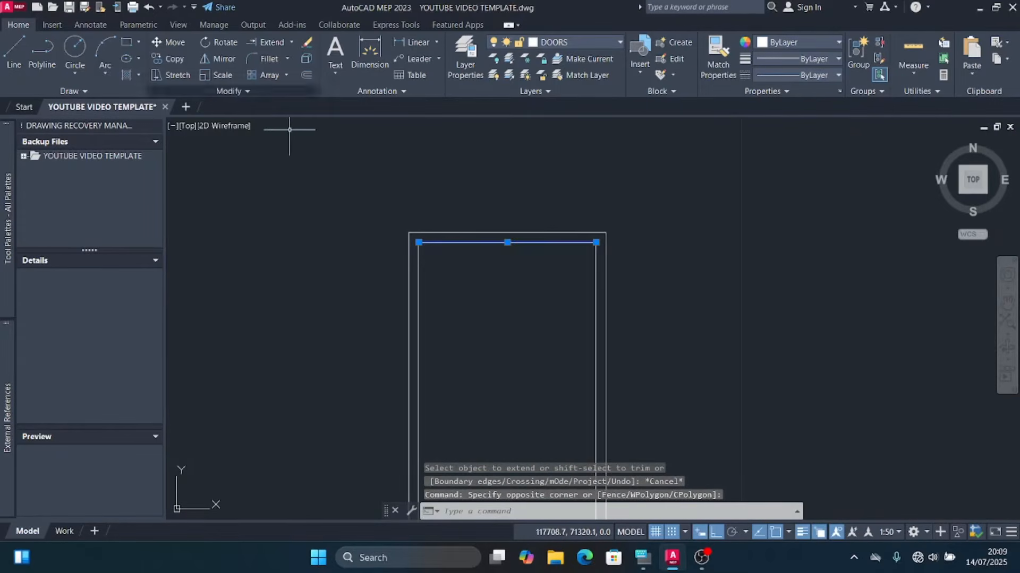
type("o")
key("Return")
scroll(523, 247, "down", 2)
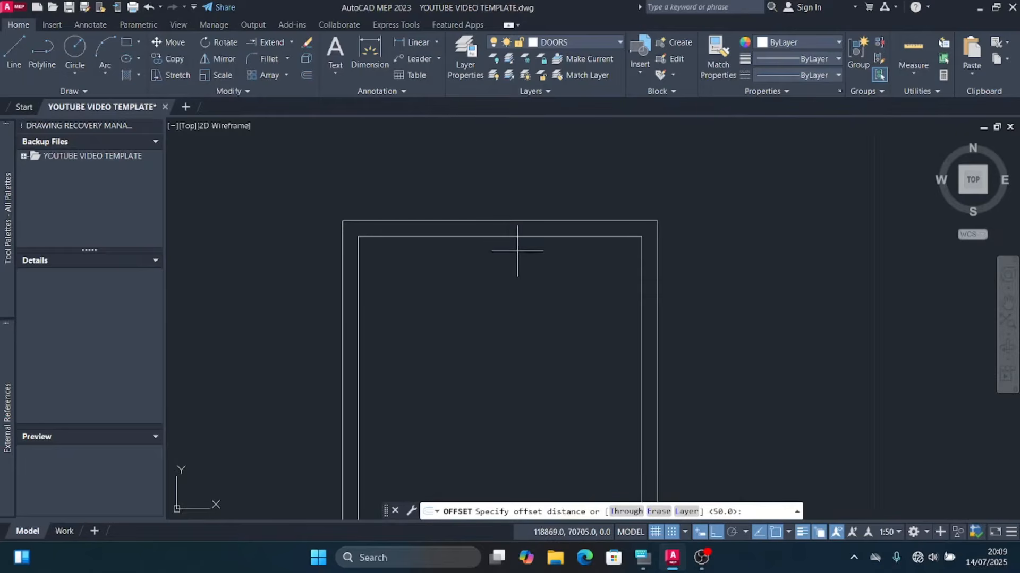
left_click(500, 234)
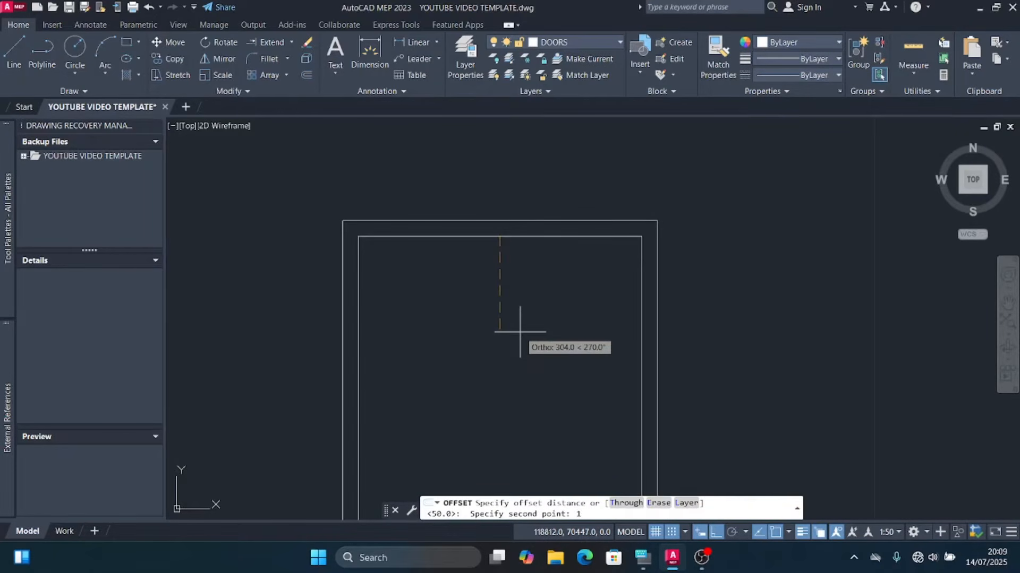
key("Return")
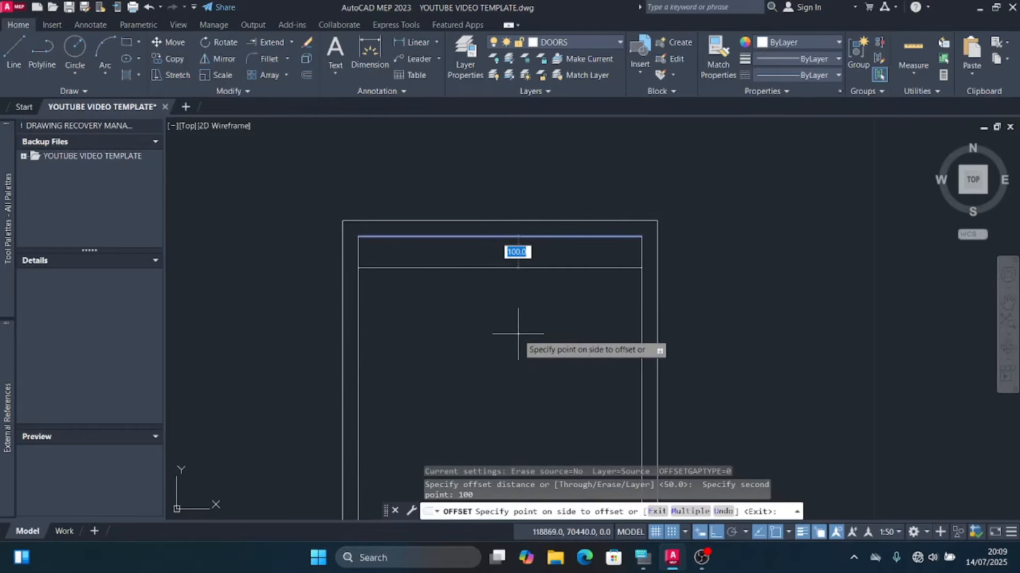
left_click(520, 304)
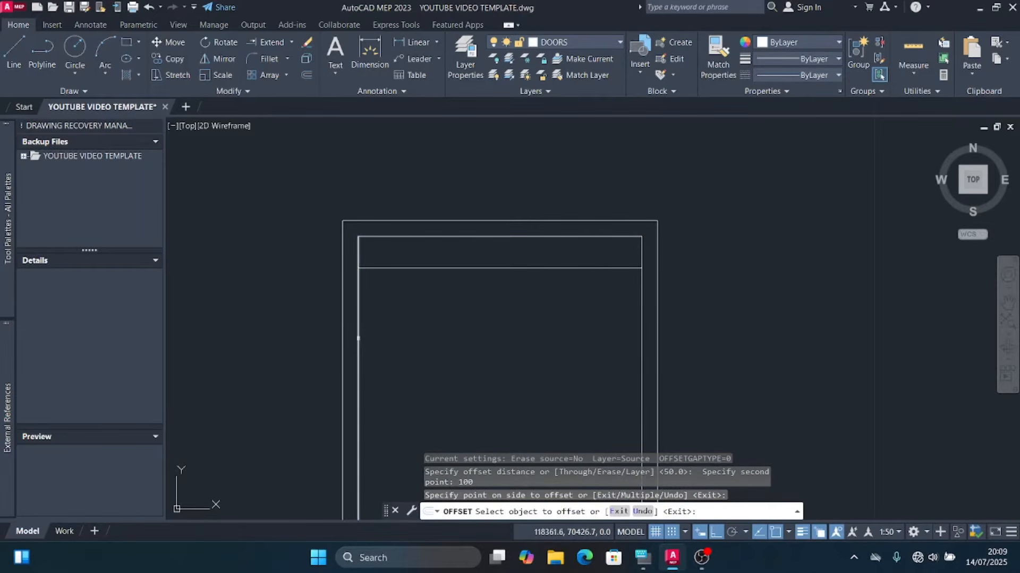
Step: Offset both inner vertical lines of the door 100 inward
left_click(358, 335)
left_click(457, 346)
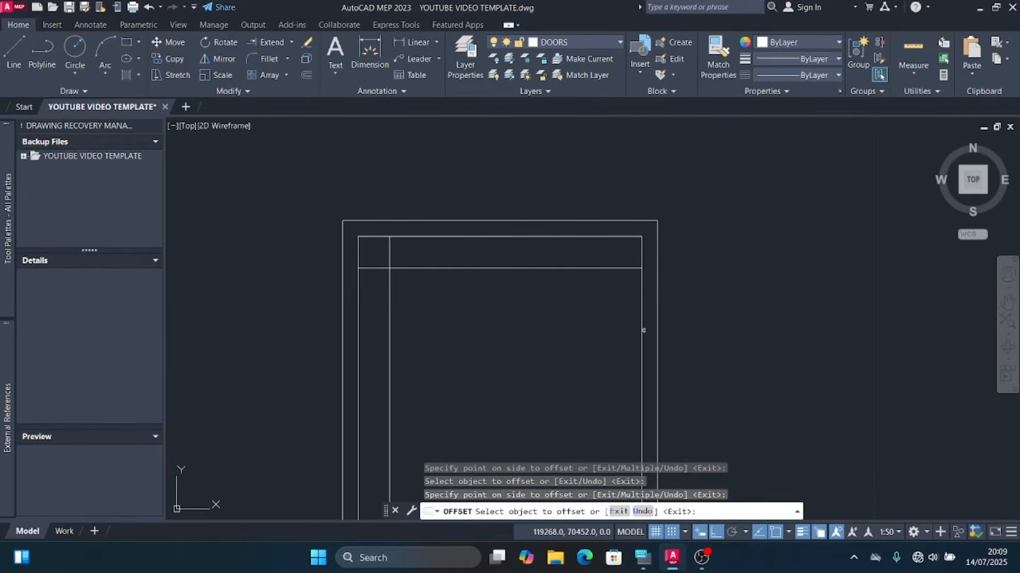
left_click(643, 330)
left_click(614, 335)
key("Escape")
Step: Trim the overlapping ends of the door's offset lines at both upper corners of the innermost frame
left_click(620, 253)
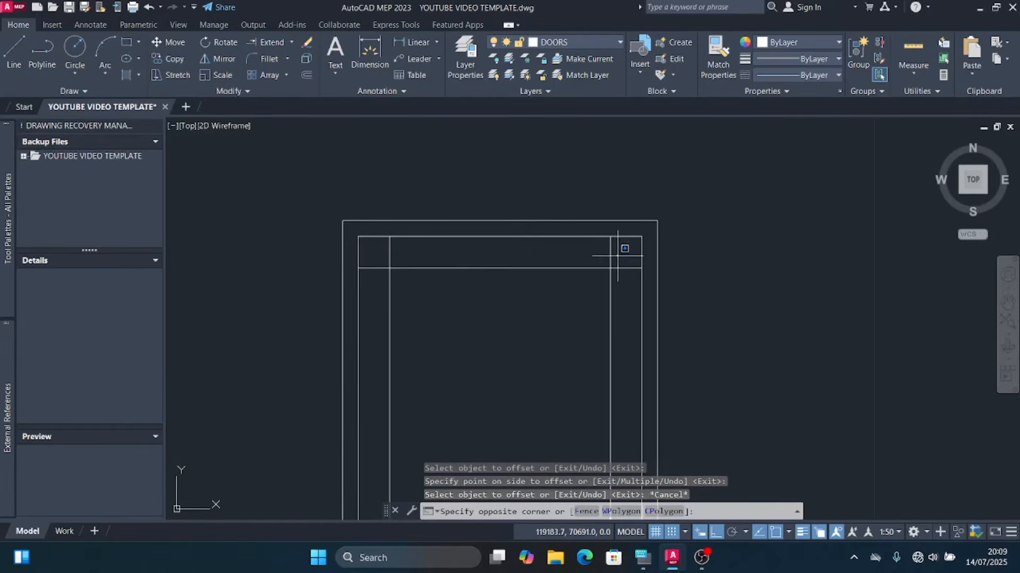
left_click(376, 291)
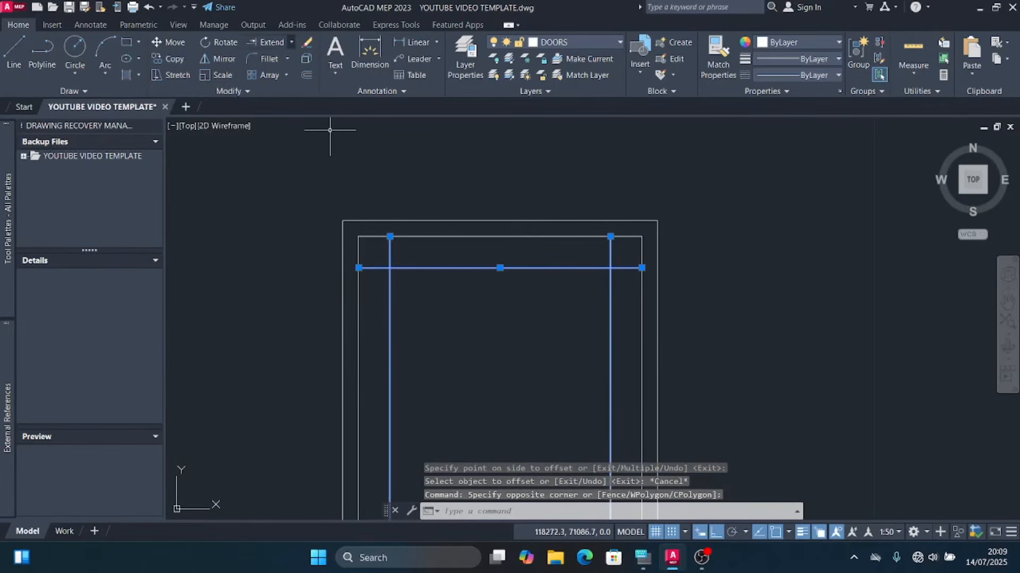
left_click(292, 43)
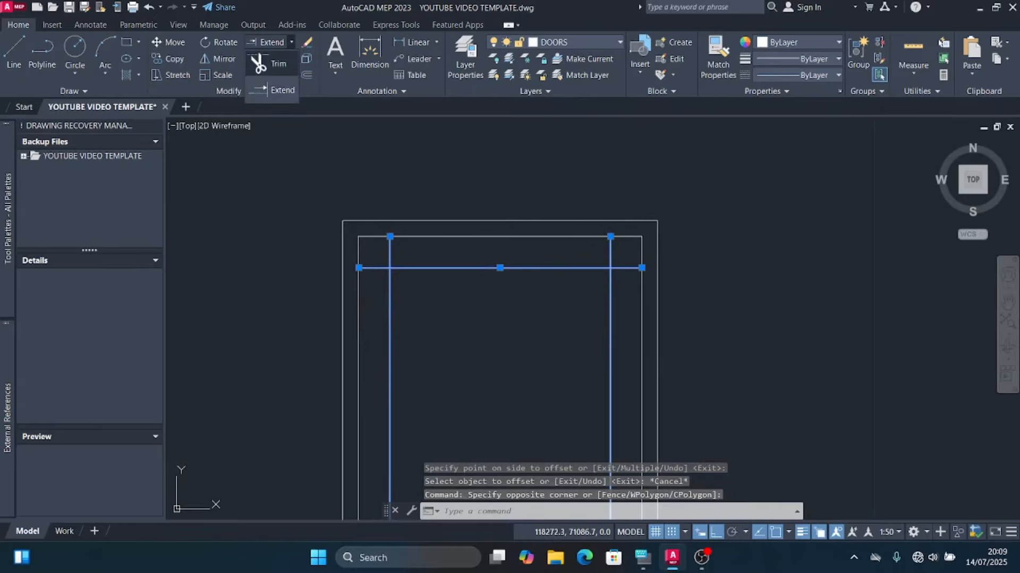
left_click(274, 64)
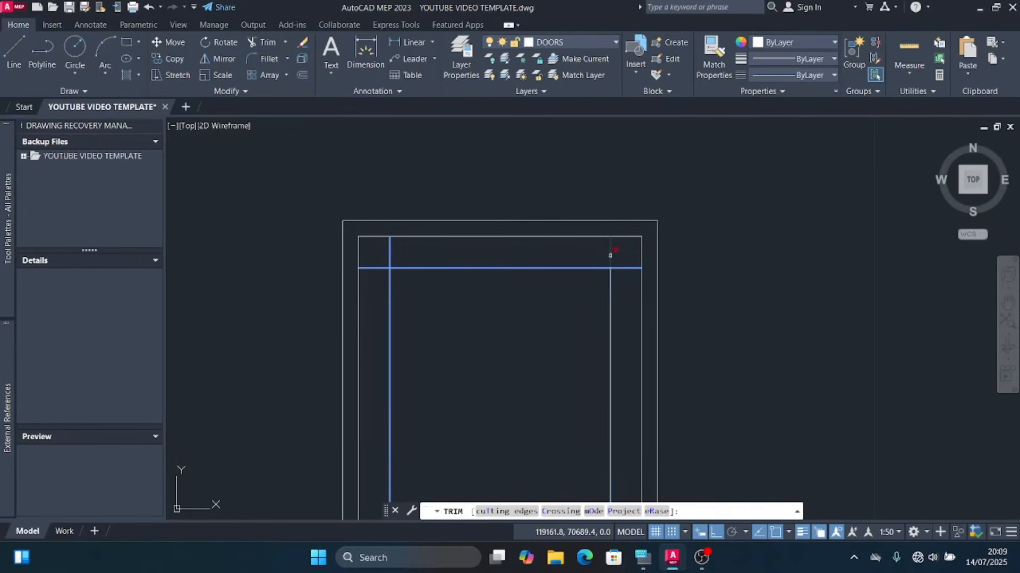
left_click(610, 253)
left_click(391, 251)
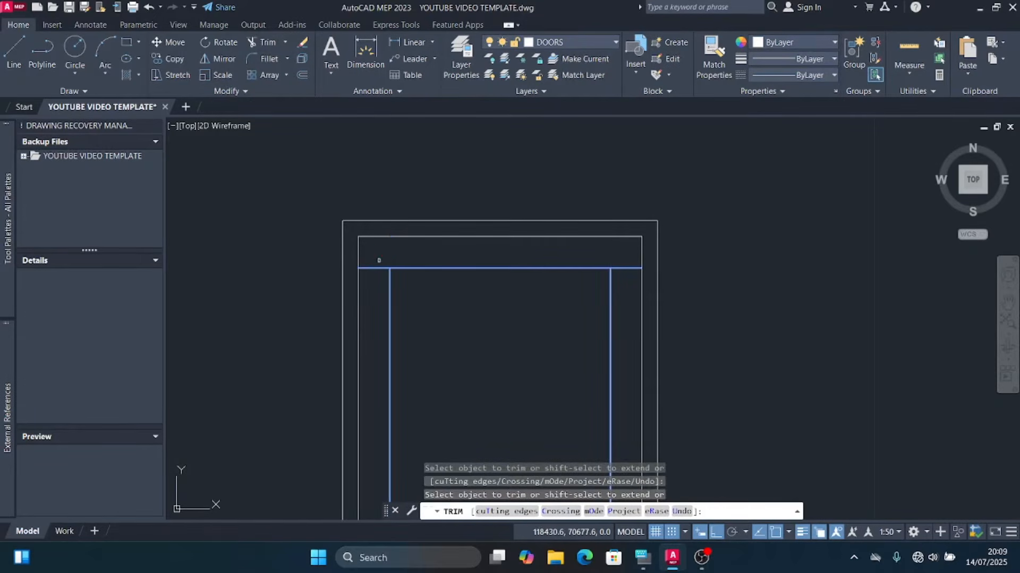
left_click(374, 268)
left_click(625, 268)
key("Escape")
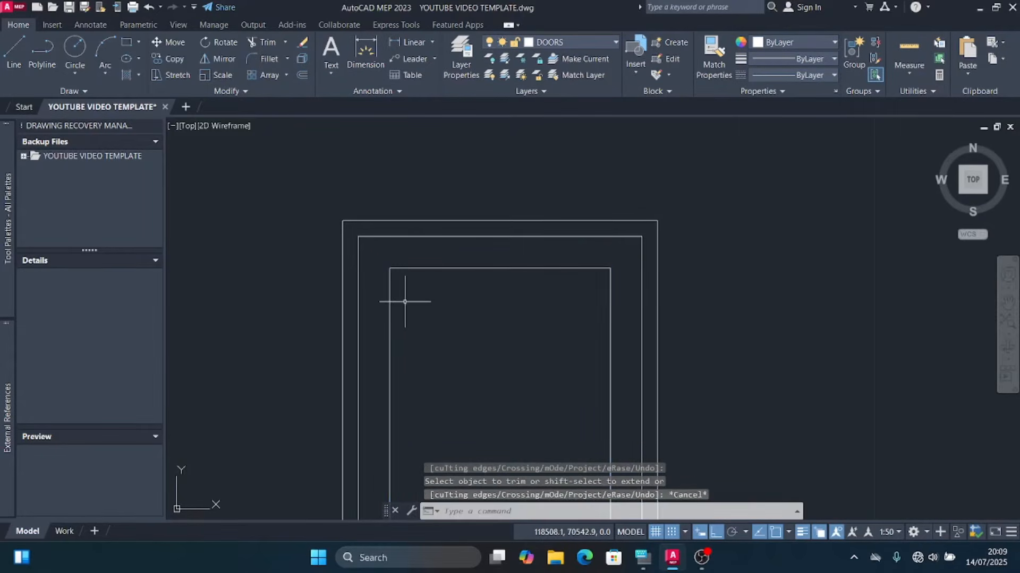
Step: Stretch the upper ends of the door's two innermost vertical lines up to the inner frame's top line
left_click(404, 293)
scroll(370, 261, "up", 3)
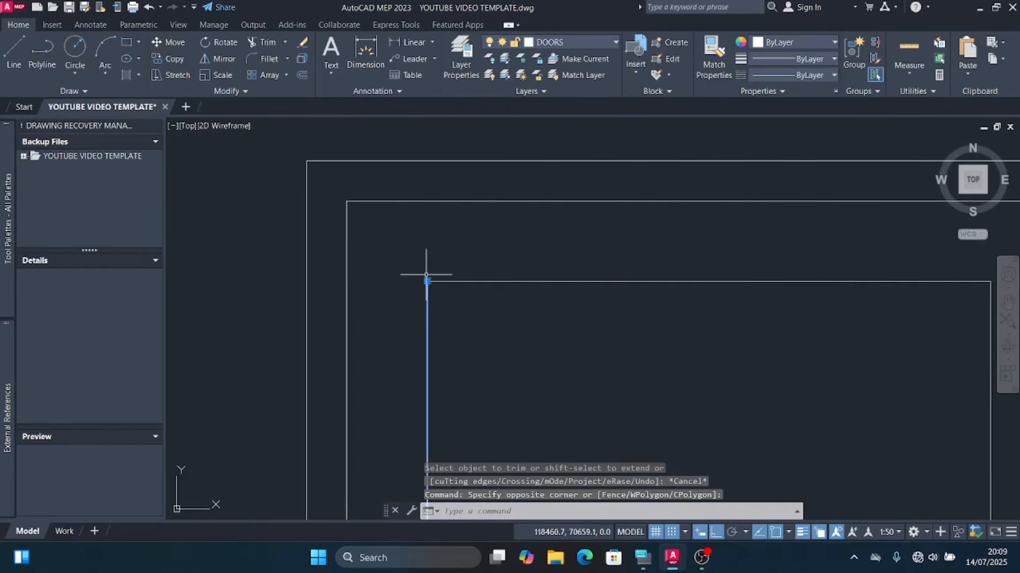
left_click(427, 281)
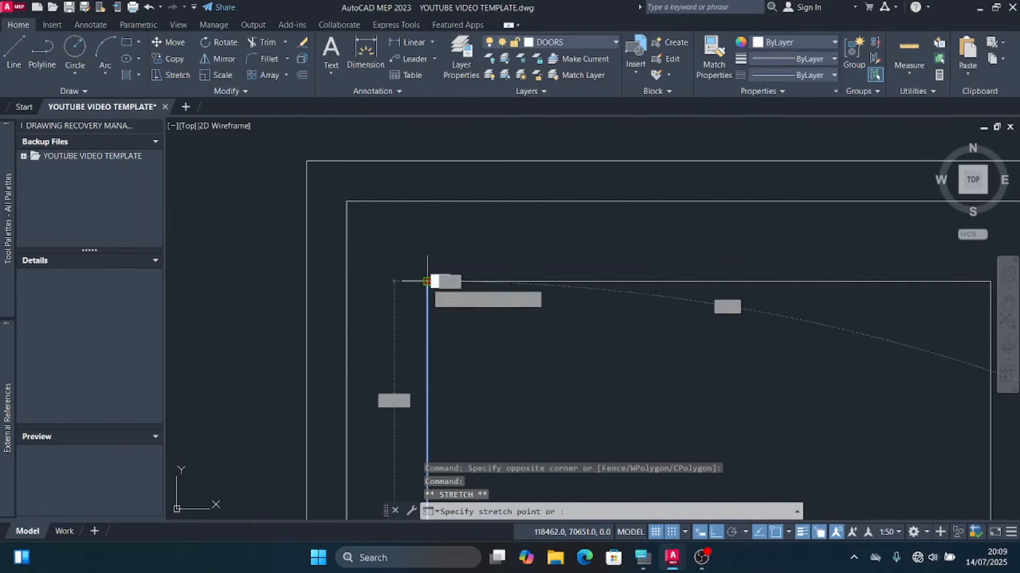
left_click(427, 201)
scroll(350, 246, "down", 3)
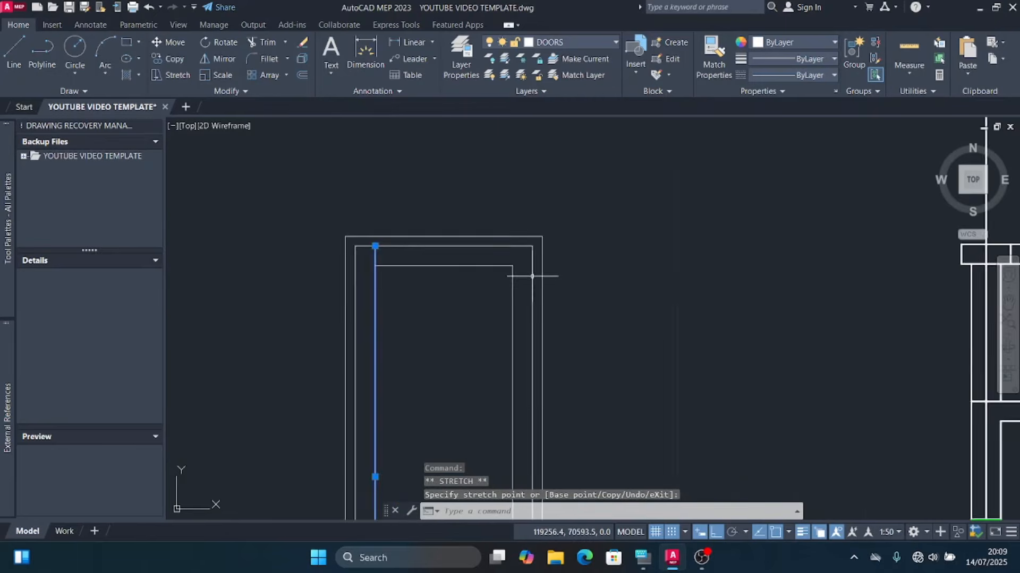
scroll(533, 276, "up", 2)
left_click(487, 289)
left_click(441, 272)
left_click(477, 251)
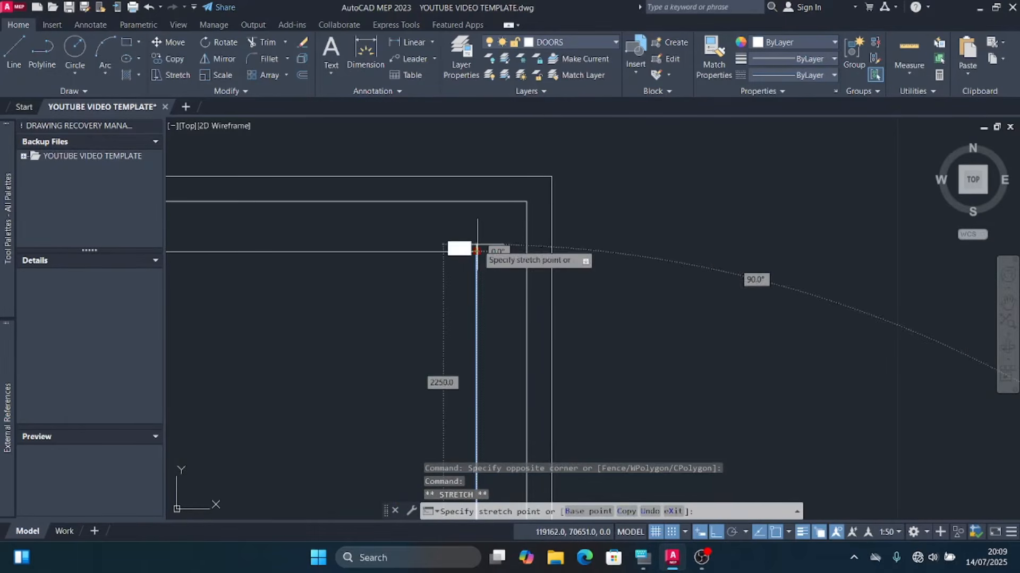
left_click(477, 202)
scroll(590, 212, "down", 3)
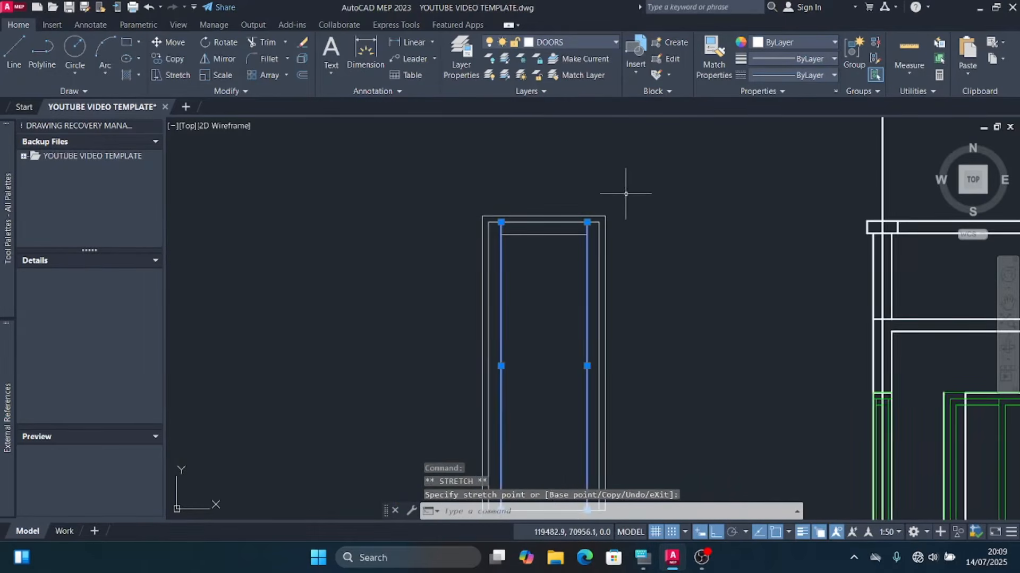
key("Escape")
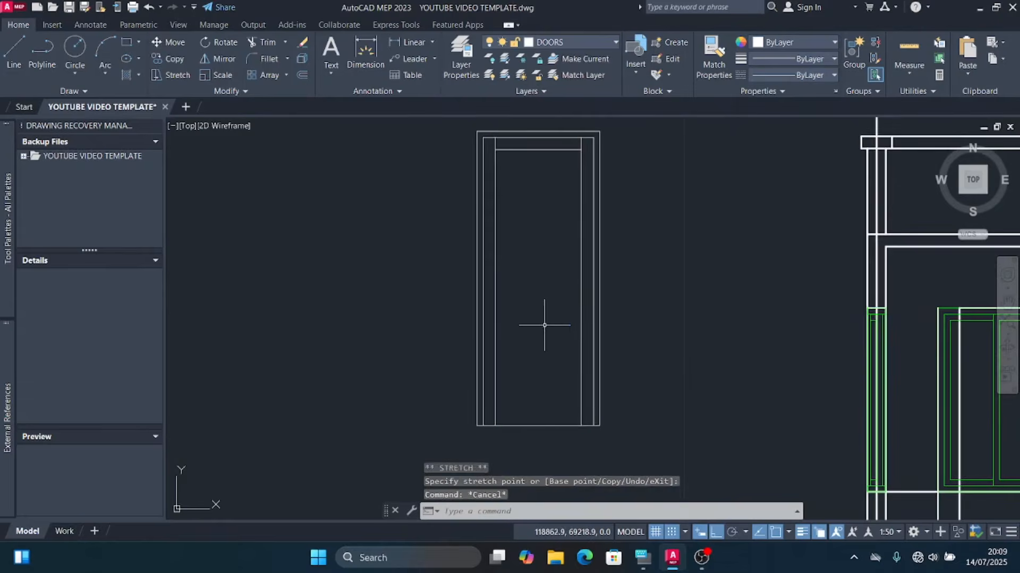
Step: Move the finished door by its lower right corner into the opening between the section's two middle walls, standing on the floor line
scroll(553, 201, "up", 1)
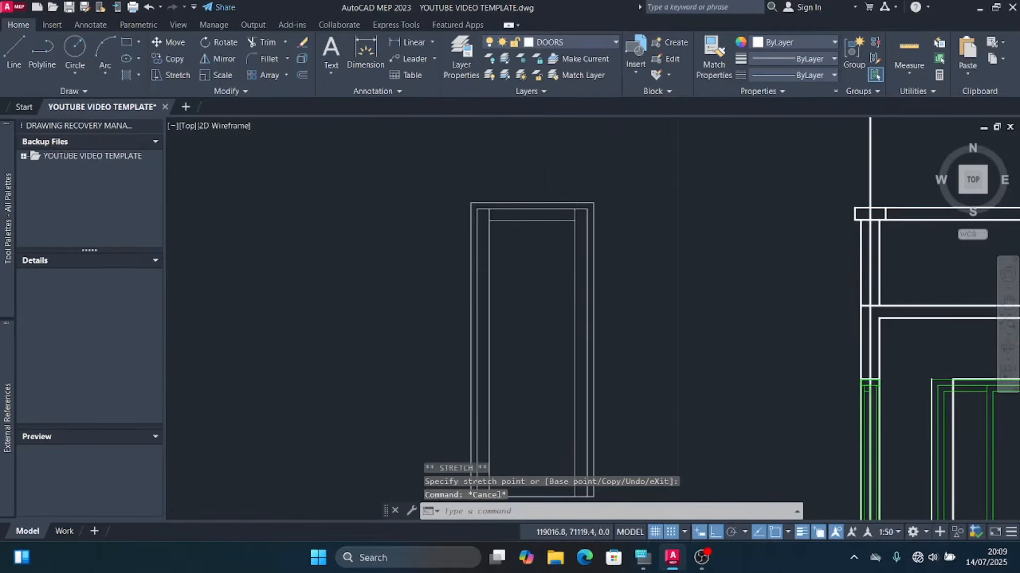
scroll(570, 194, "down", 1)
scroll(449, 242, "down", 2)
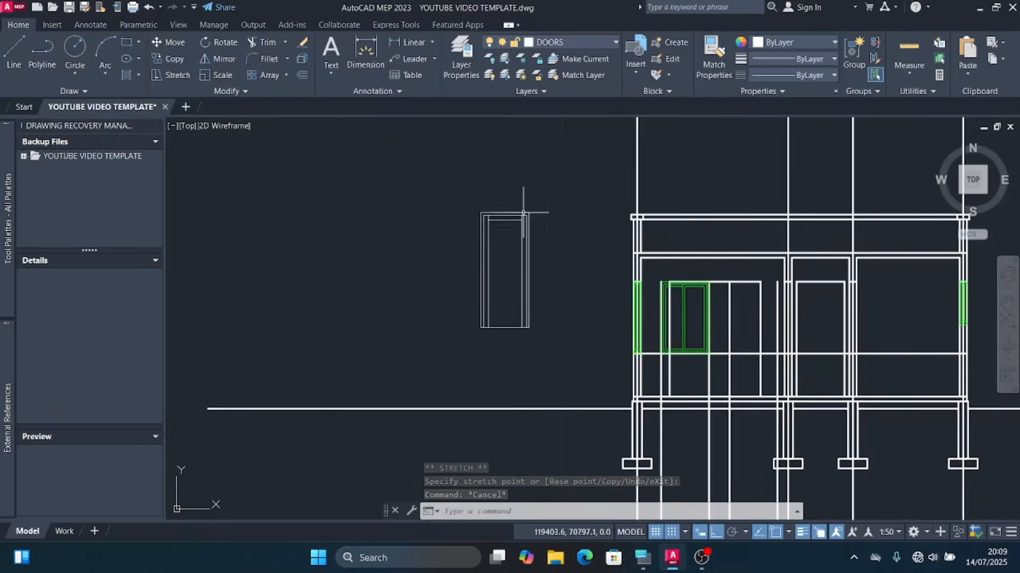
scroll(424, 294, "down", 2)
scroll(597, 297, "up", 6)
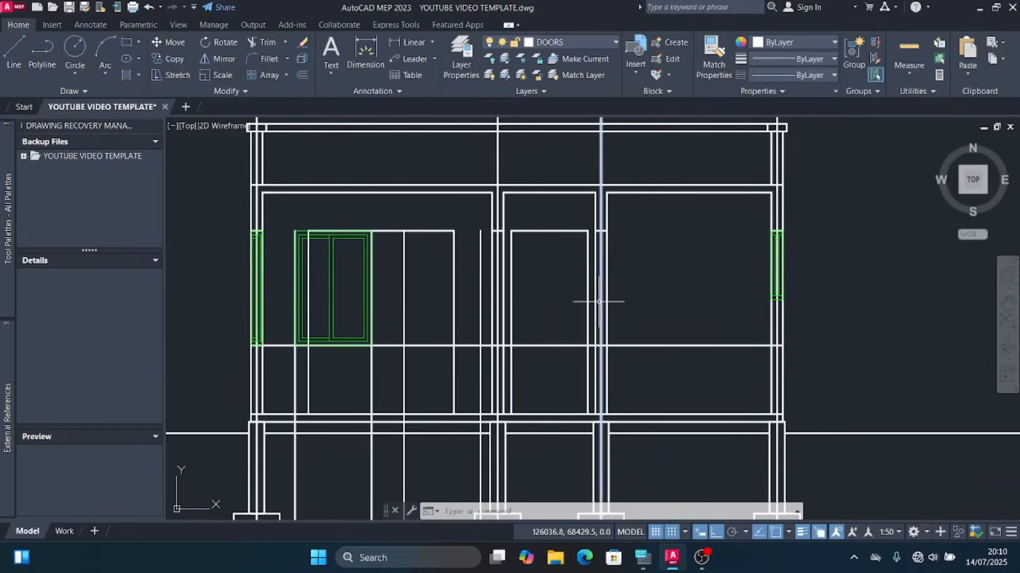
scroll(649, 250, "down", 4)
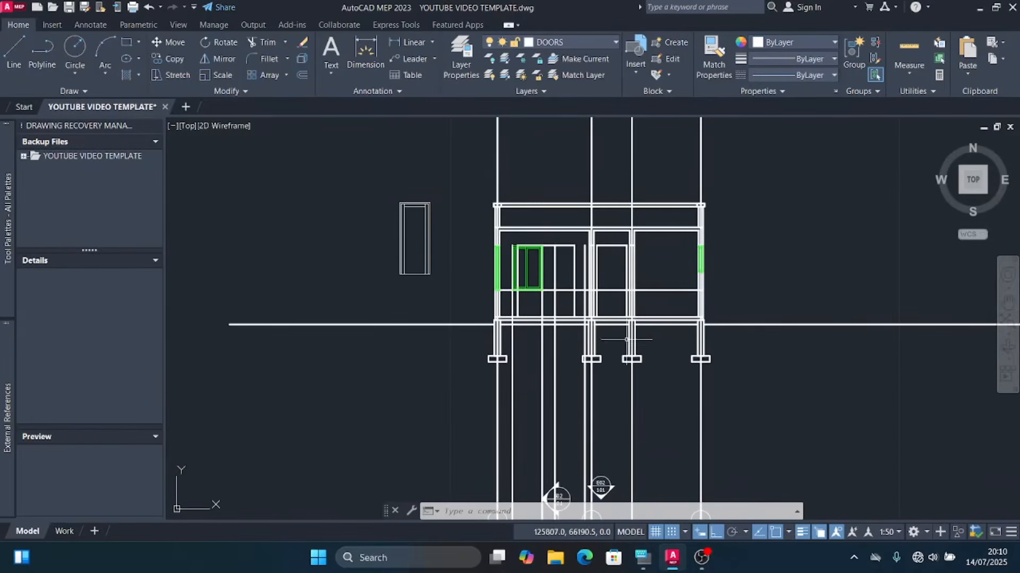
scroll(409, 202, "up", 4)
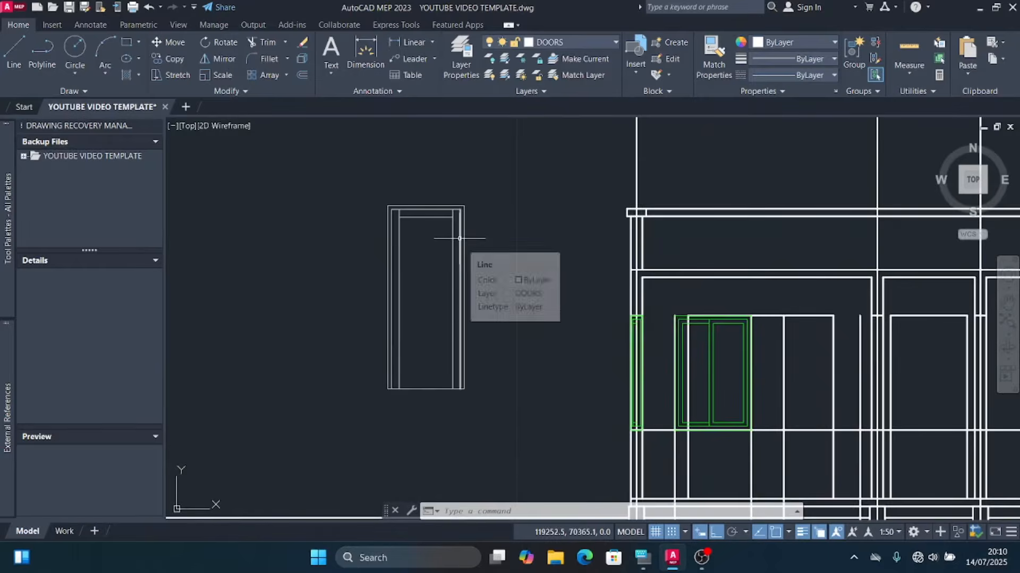
left_click(495, 165)
left_click(341, 422)
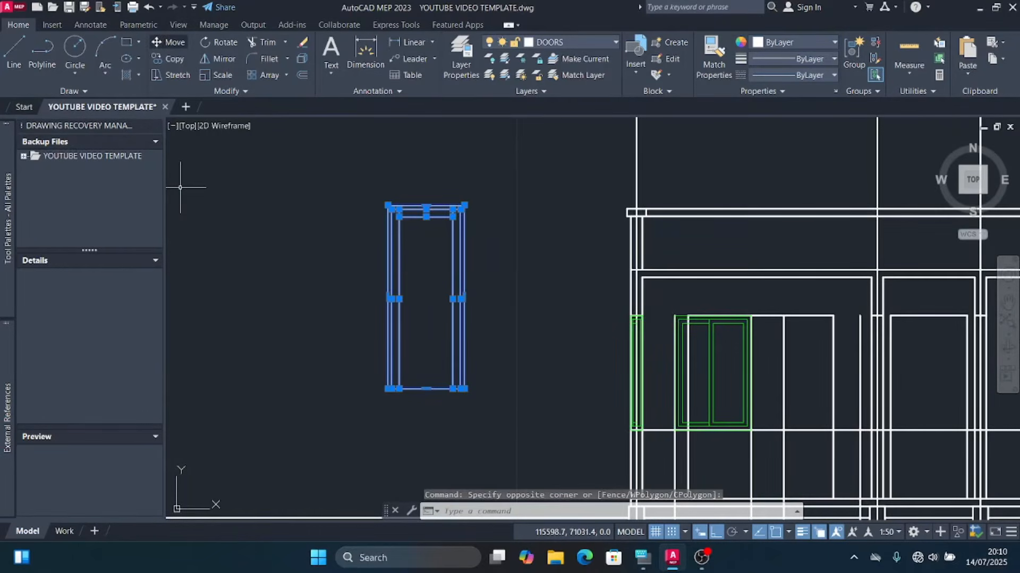
left_click(168, 42)
scroll(478, 388, "up", 5)
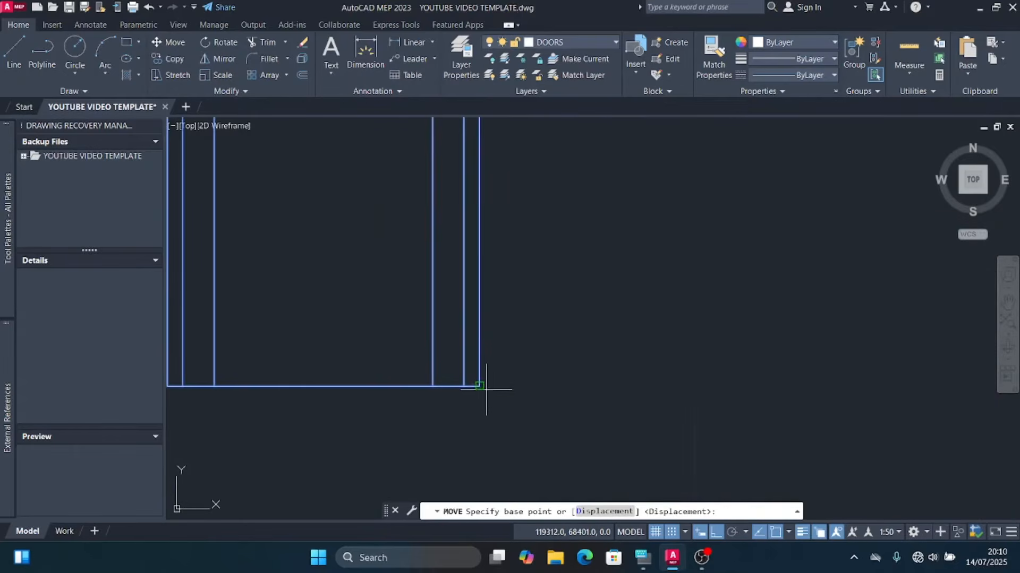
left_click(479, 386)
scroll(425, 321, "down", 5)
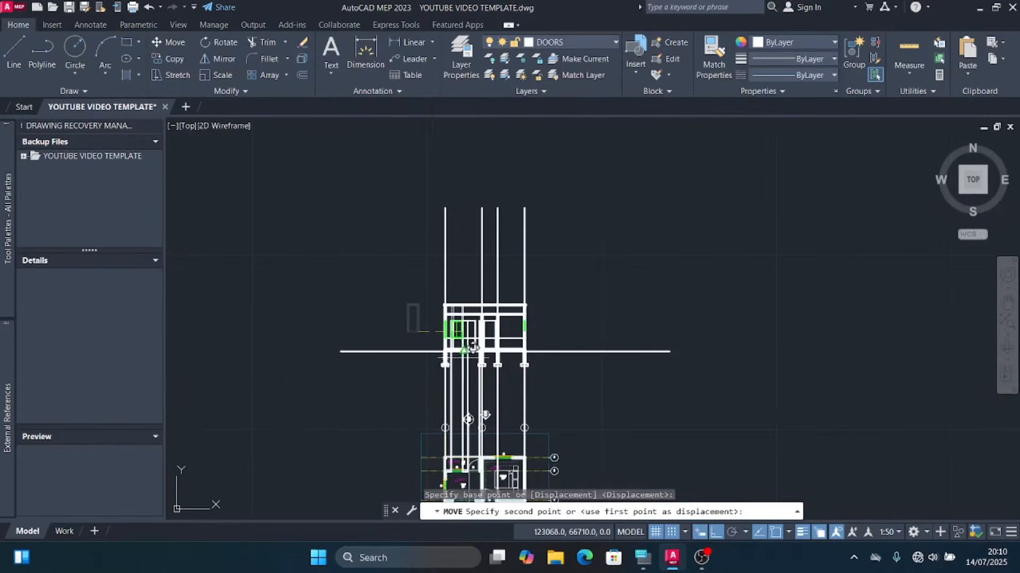
scroll(499, 366, "up", 4)
scroll(605, 321, "up", 4)
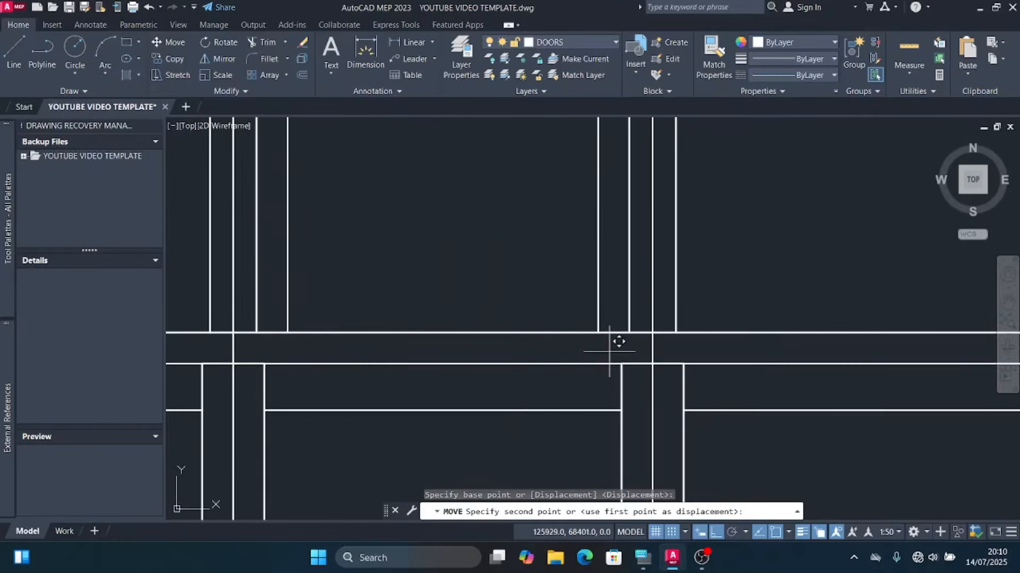
left_click(607, 322)
Step: Delete the horizontal wall-layer line that crosses the section at window sill level
scroll(600, 316, "down", 6)
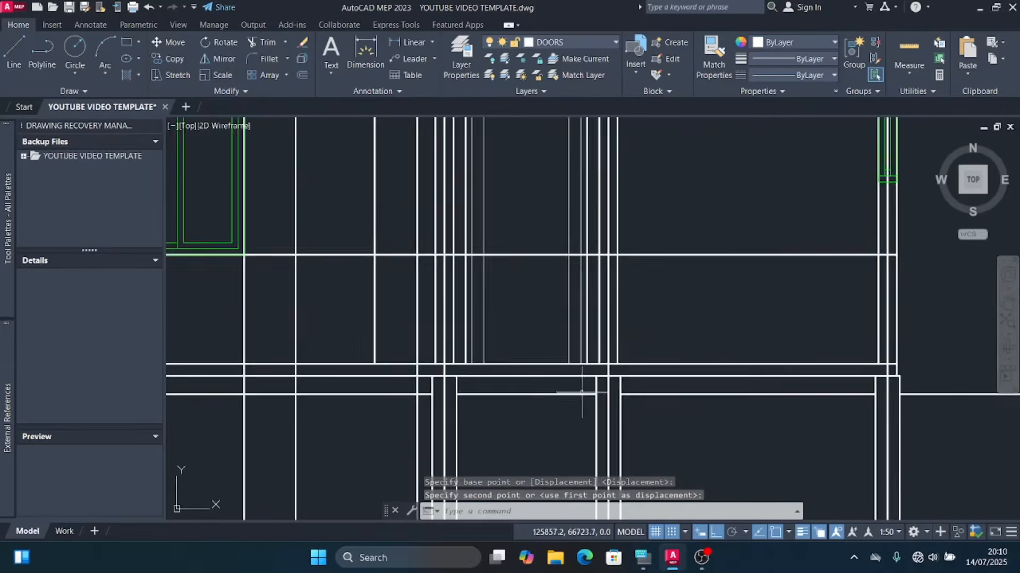
scroll(597, 306, "down", 5)
scroll(593, 297, "up", 5)
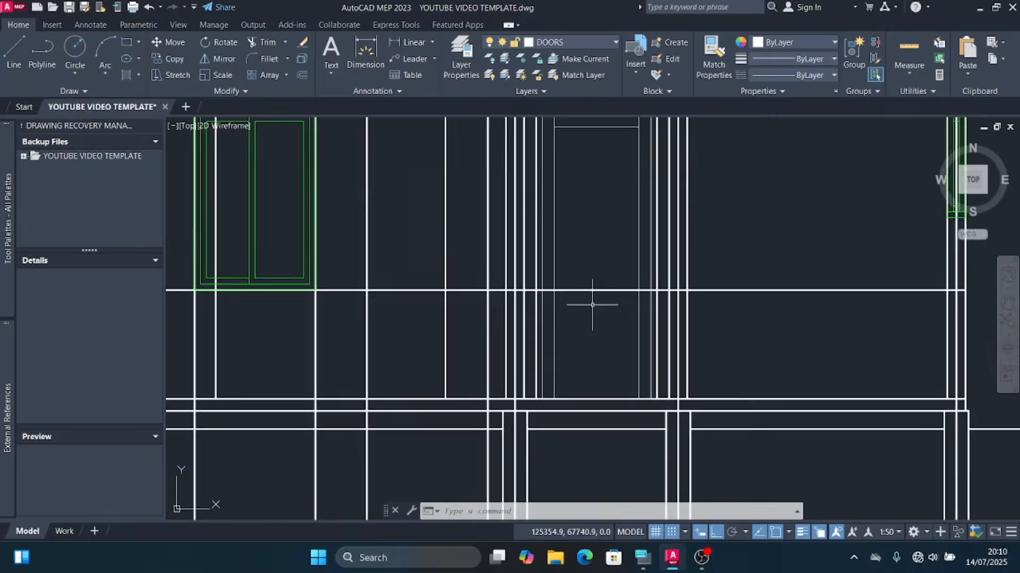
left_click(596, 307)
left_click(586, 269)
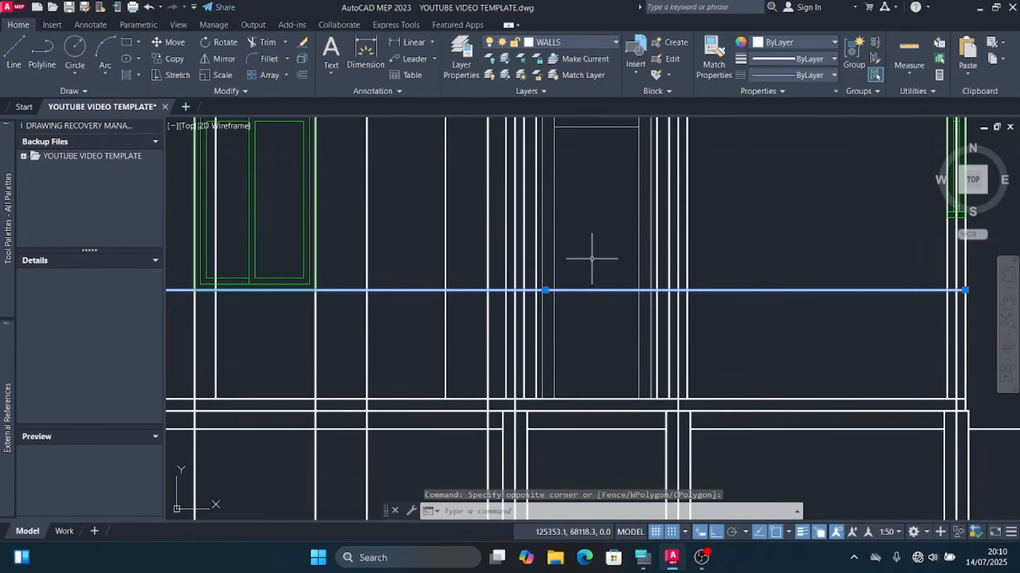
key("Delete")
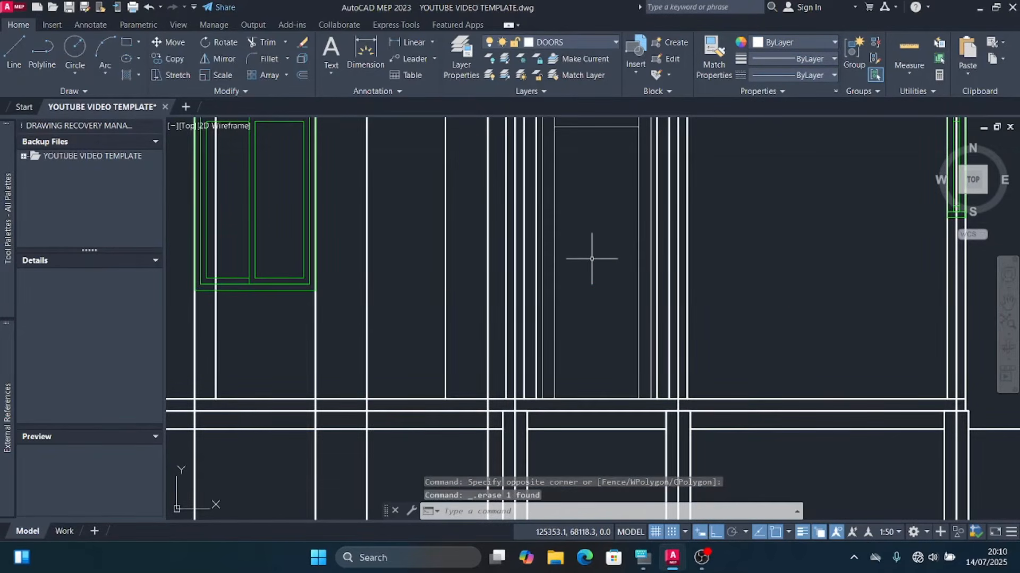
Step: Draw a 1000 x 2400 mm rectangle in the empty area to the upper left of the section as a new door outline
scroll(570, 263, "down", 4)
scroll(531, 255, "up", 2)
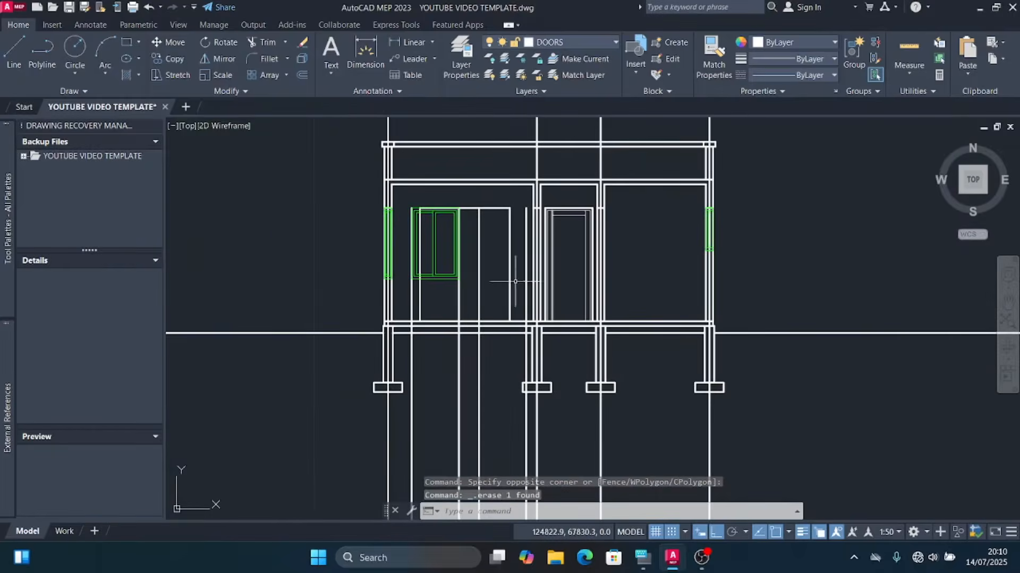
scroll(488, 245, "up", 3)
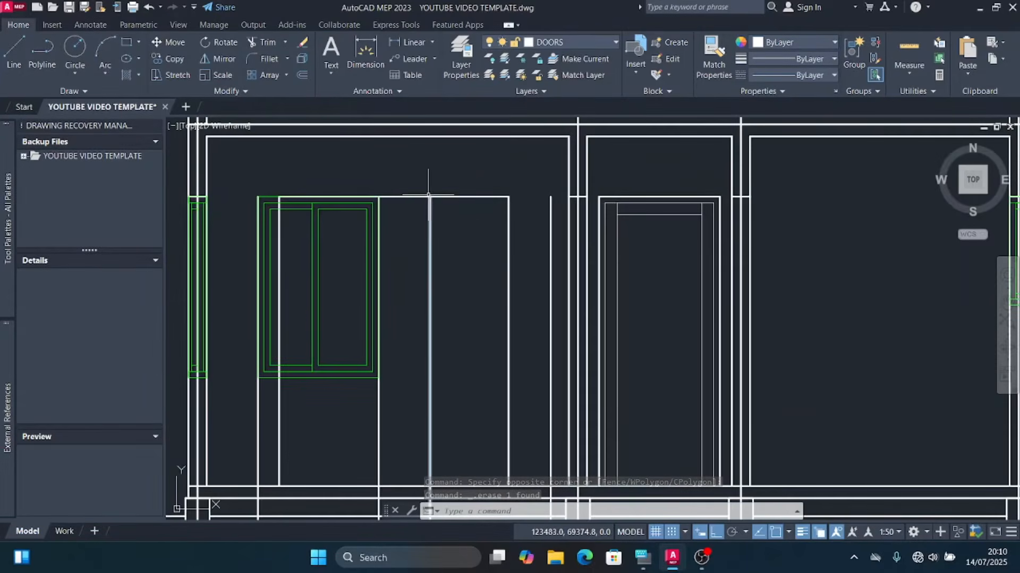
scroll(547, 250, "down", 6)
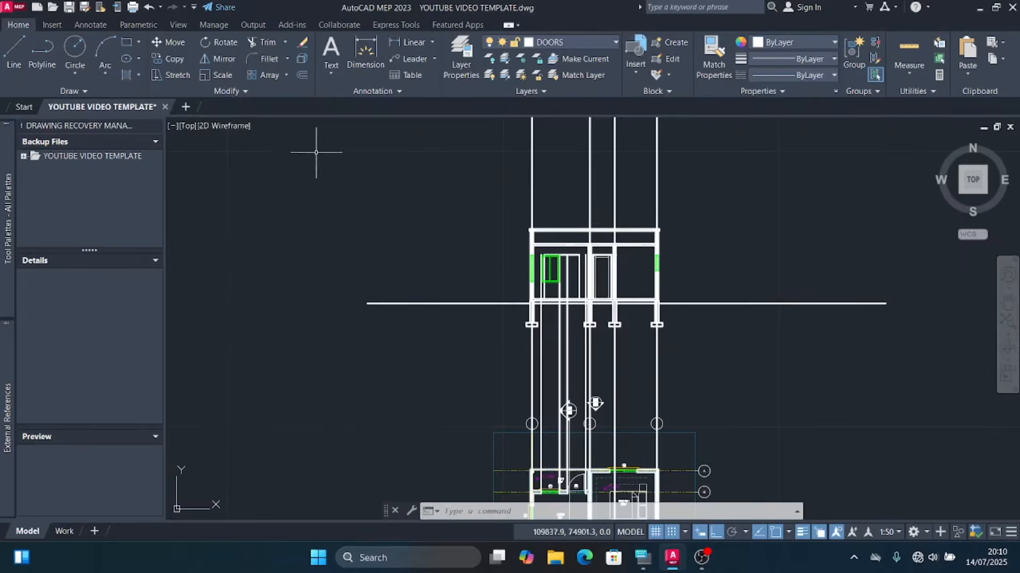
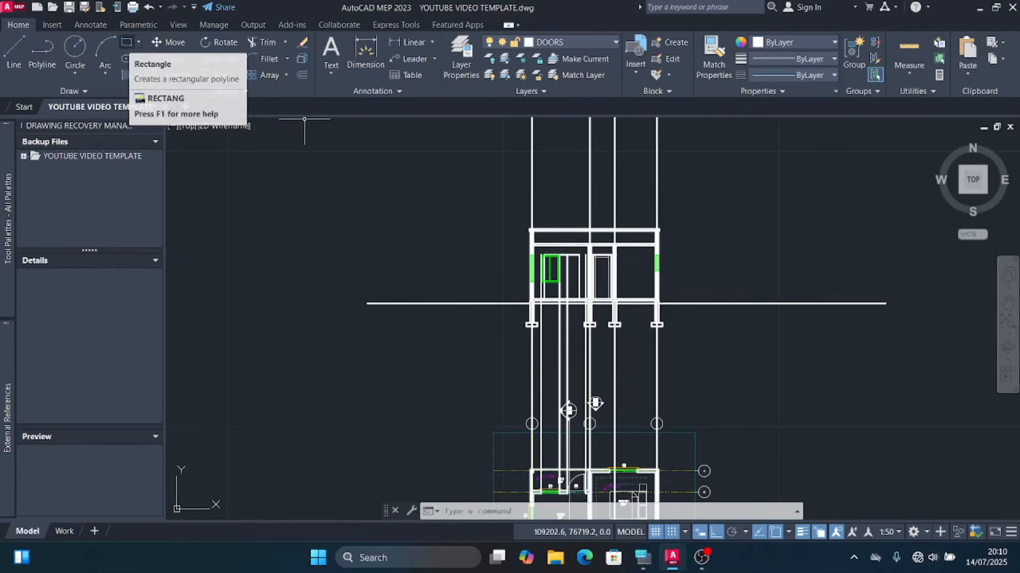
scroll(409, 155, "up", 3)
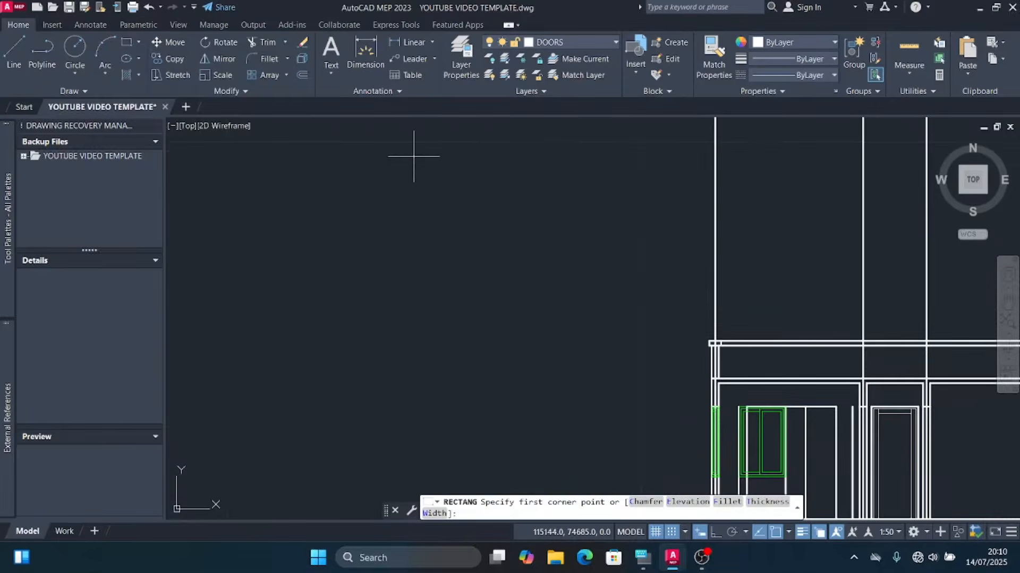
scroll(398, 232, "down", 2)
left_click(391, 200)
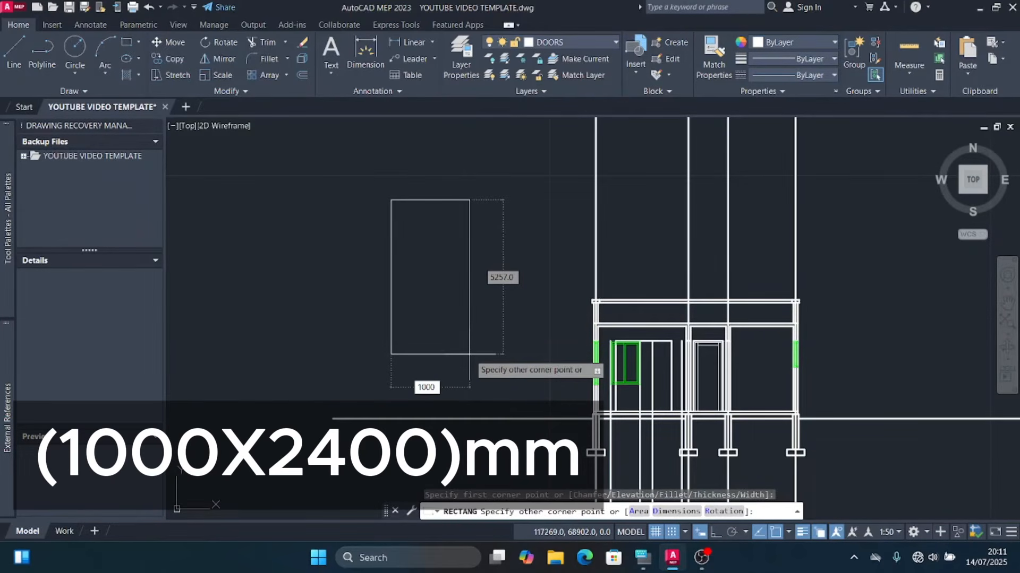
key("Tab")
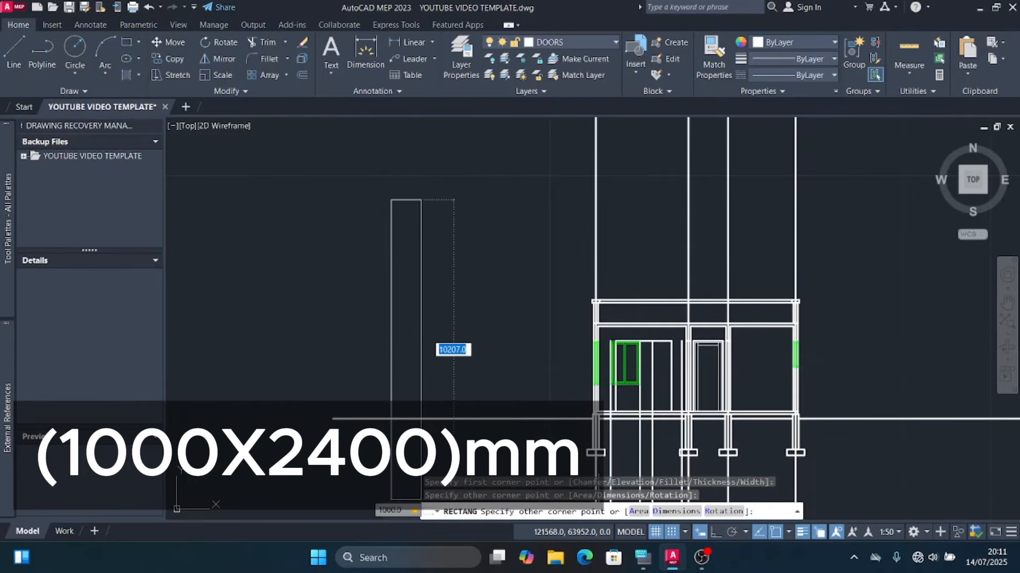
left_click(642, 557)
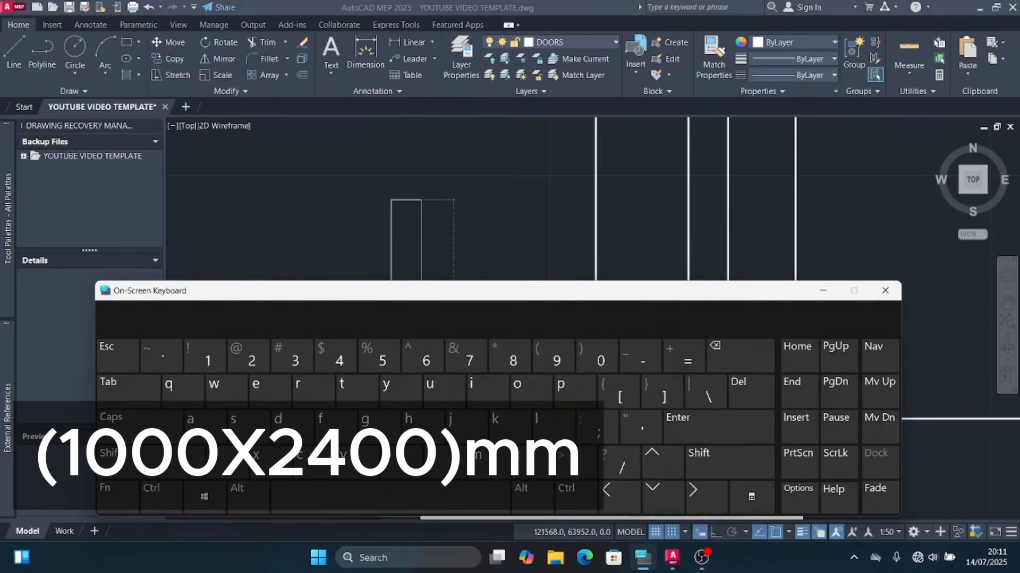
left_click(314, 390)
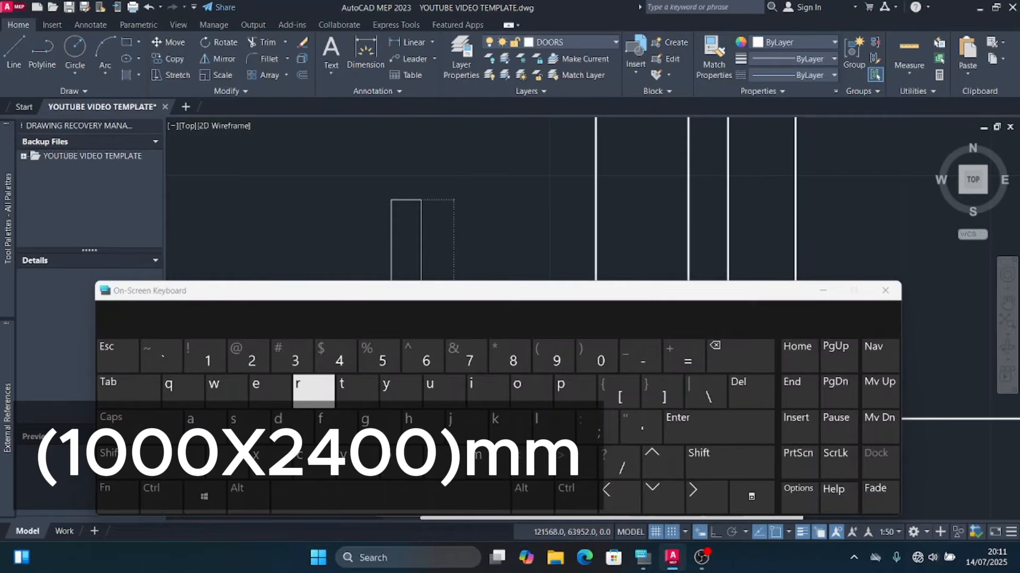
type("2")
left_click(339, 356)
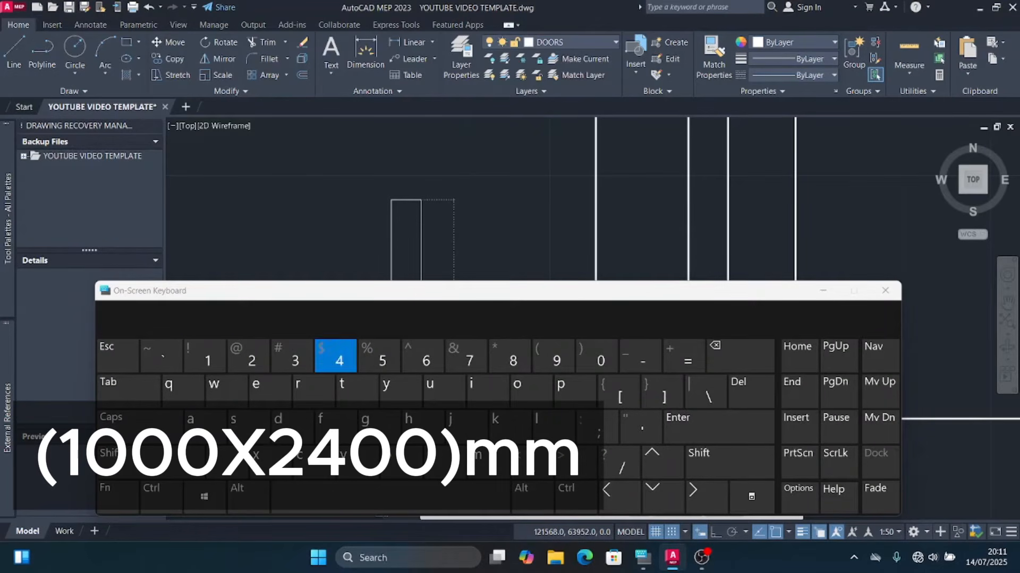
left_click(597, 356)
left_click(717, 428)
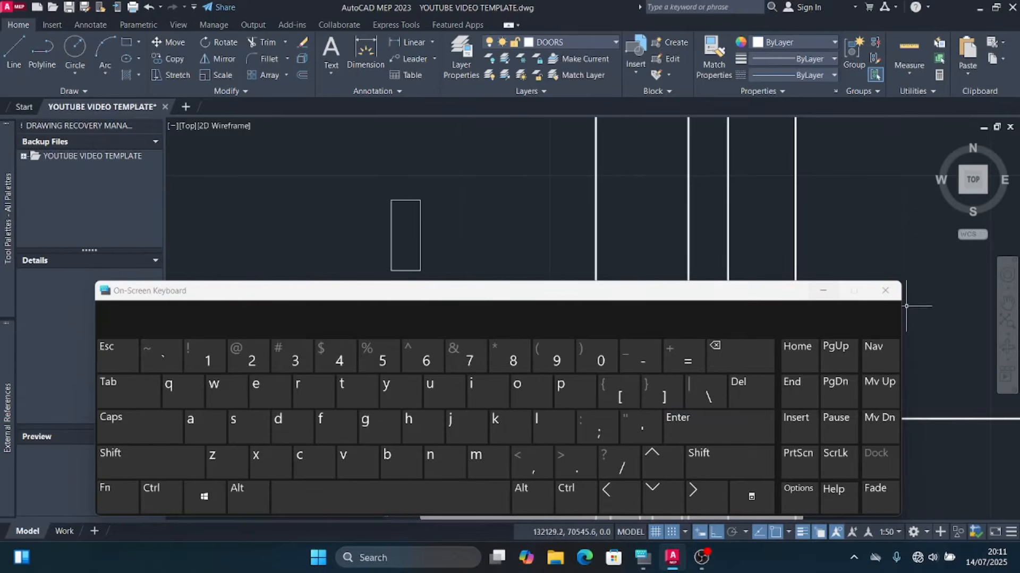
left_click(885, 290)
Step: Offset the door outline rectangle 50 mm inward
scroll(463, 298, "up", 2)
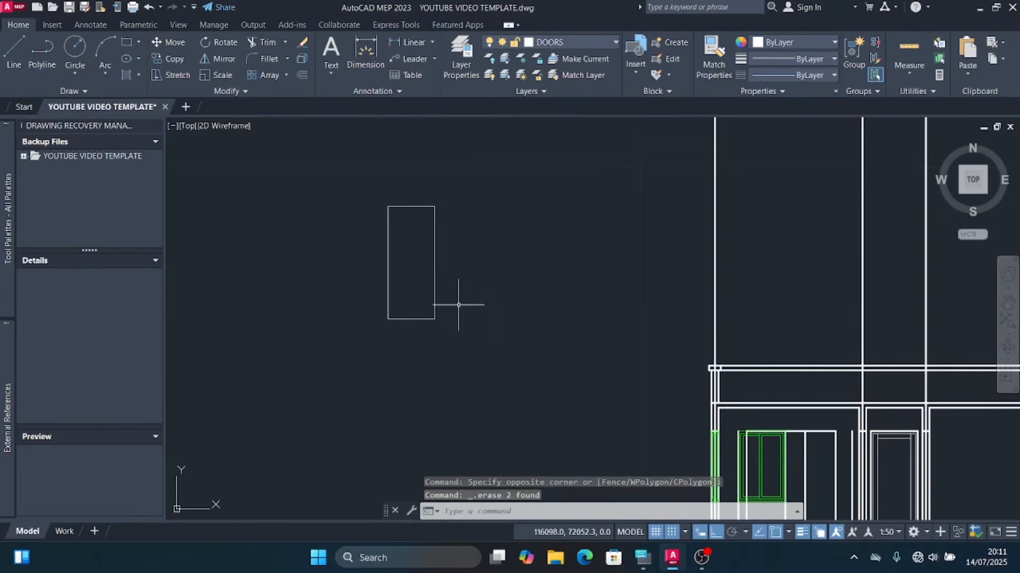
scroll(453, 206, "up", 4)
left_click(418, 146)
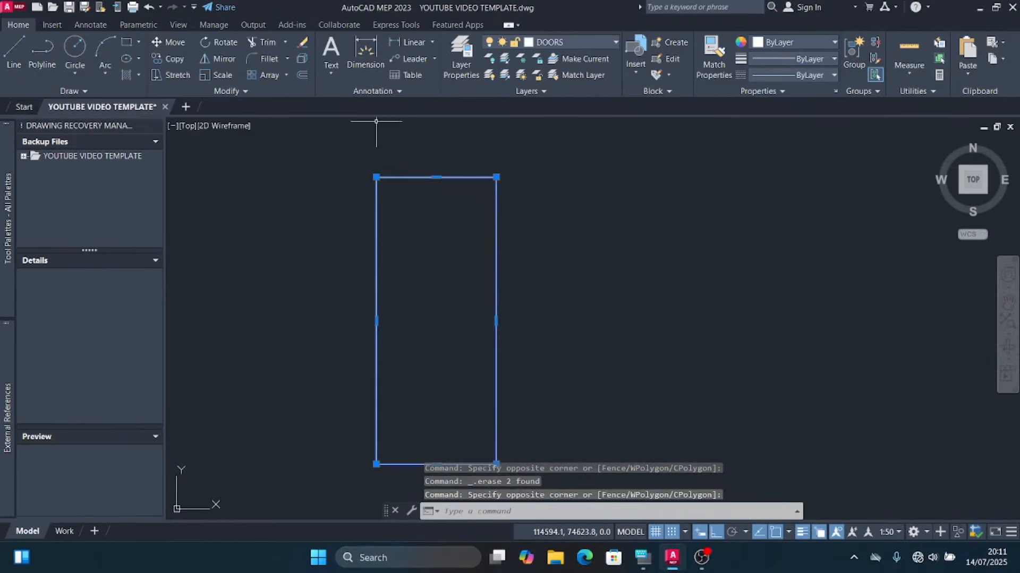
type("o")
key("Return")
left_click(436, 177)
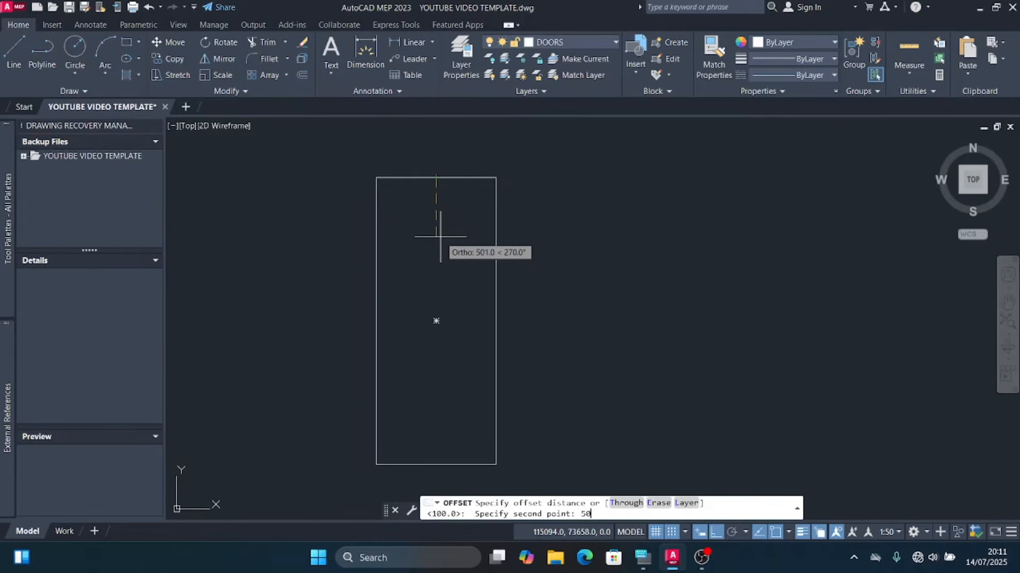
type("50")
key("Return")
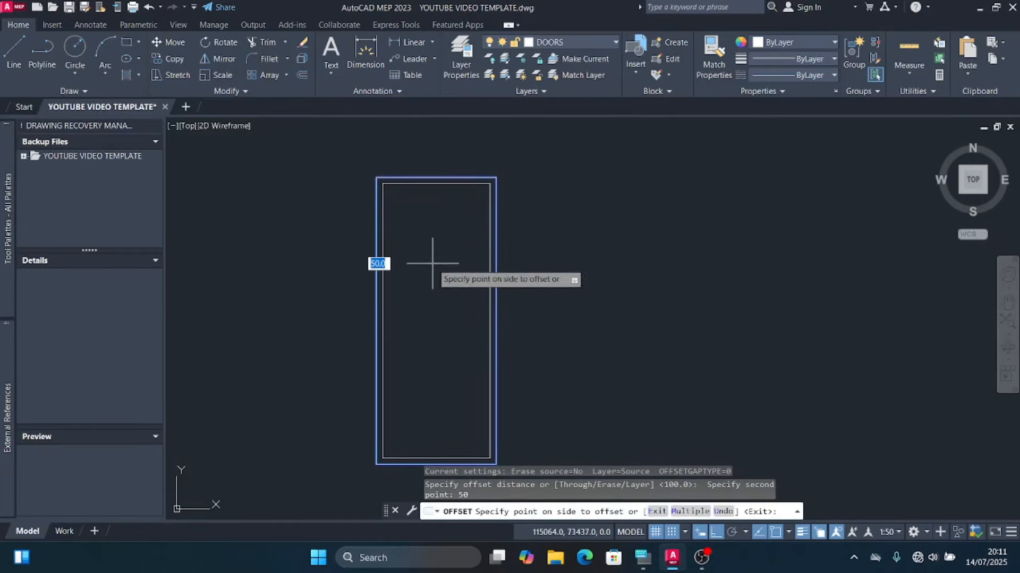
left_click(432, 264)
key("Escape")
Step: Explode the inner door rectangle and delete its bottom line
left_click(436, 255)
left_click(382, 239)
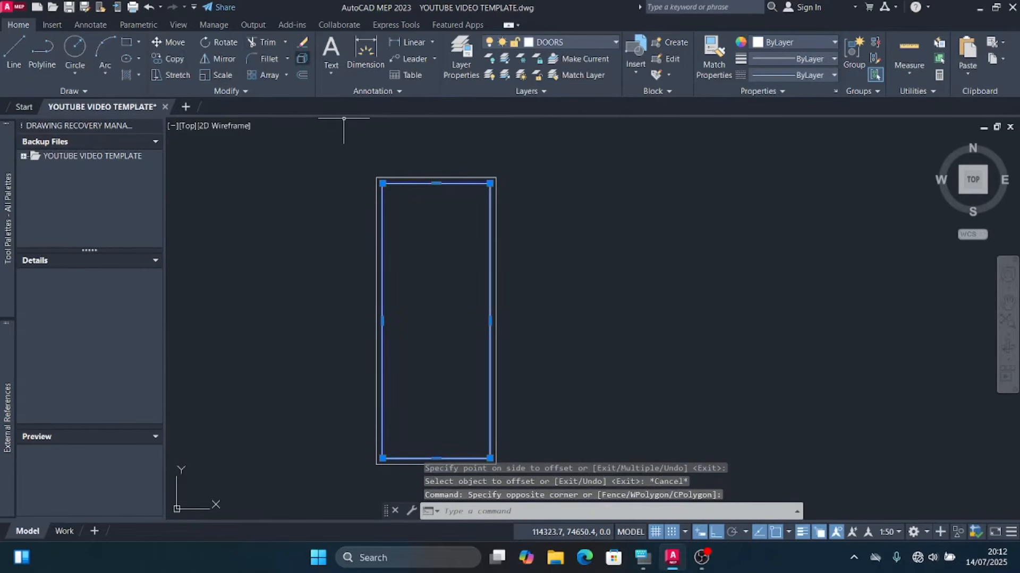
left_click(302, 58)
scroll(439, 155, "down", 3)
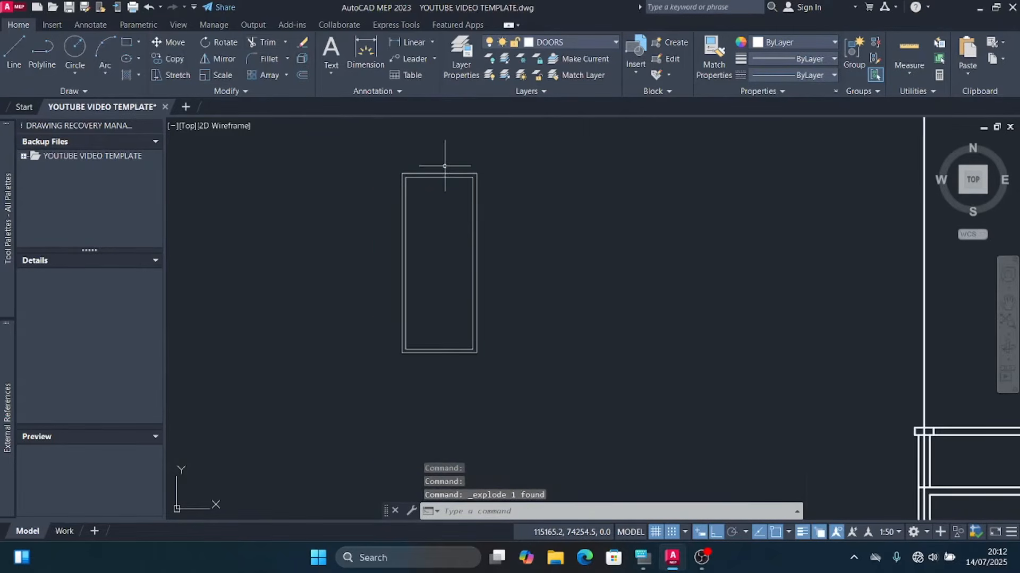
scroll(436, 346, "up", 8)
left_click(445, 368)
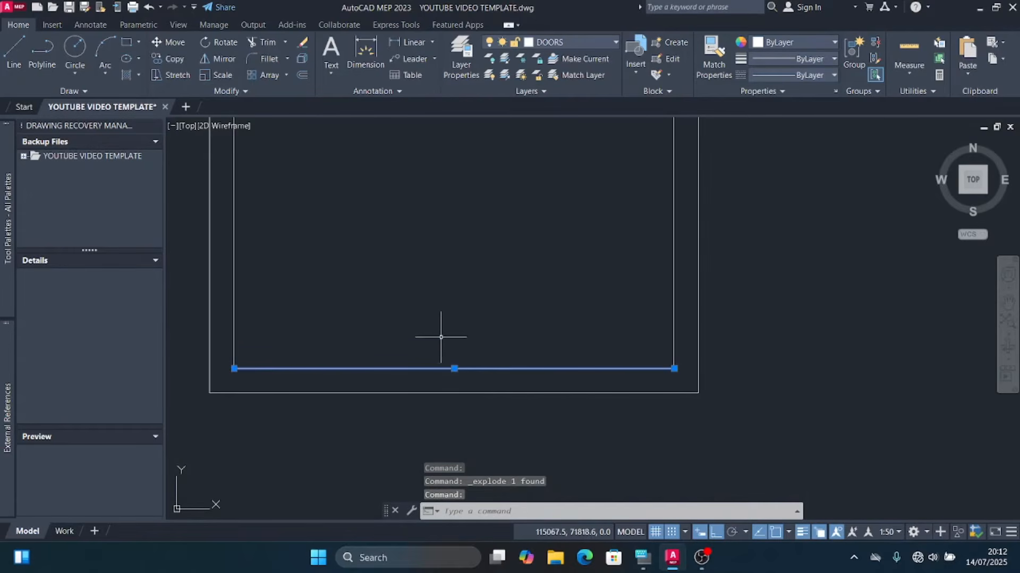
key("Delete")
Step: Extend both inner vertical lines of the door frame down to the outer rectangle's bottom edge
left_click(436, 291)
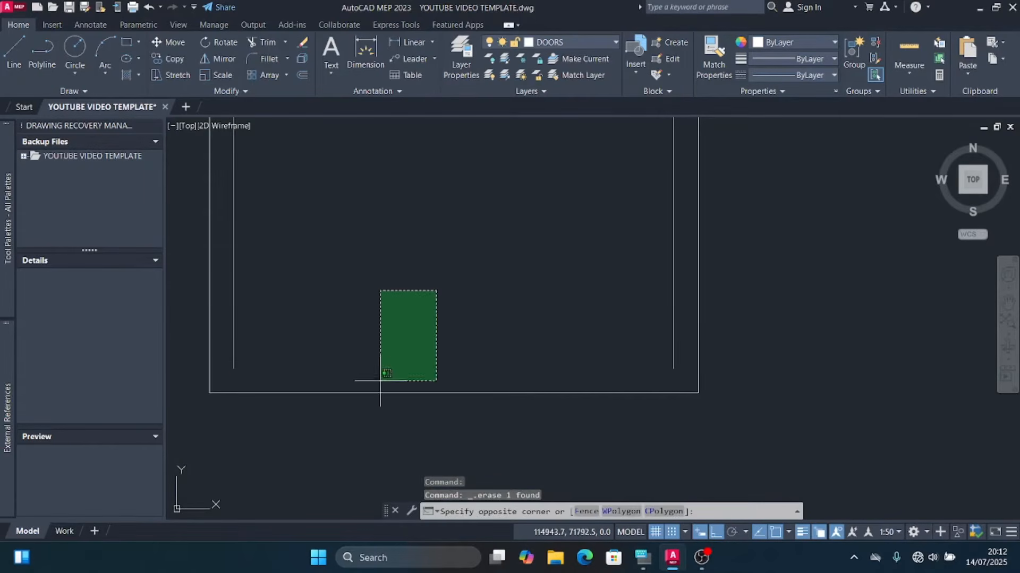
left_click(357, 430)
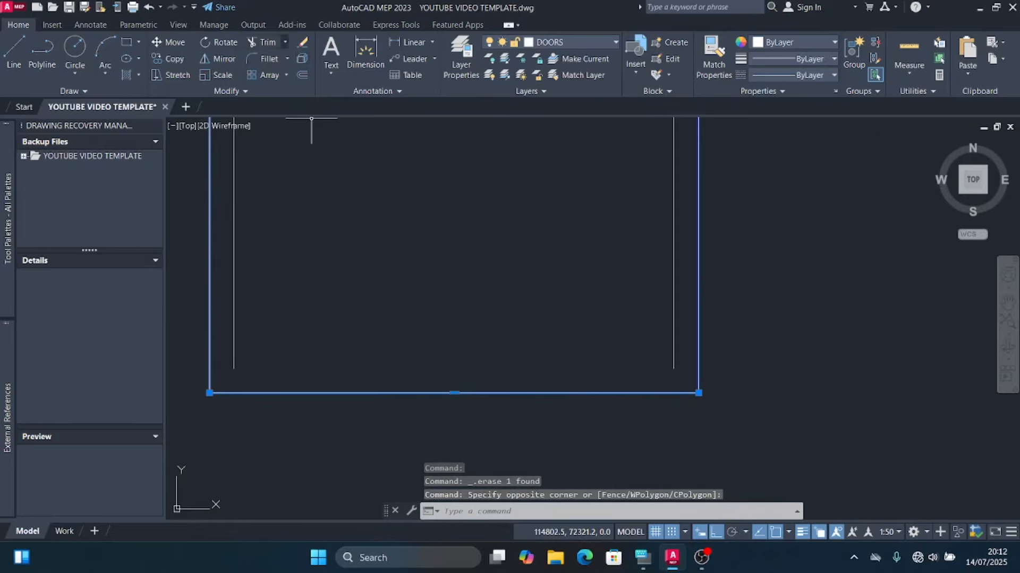
left_click(284, 42)
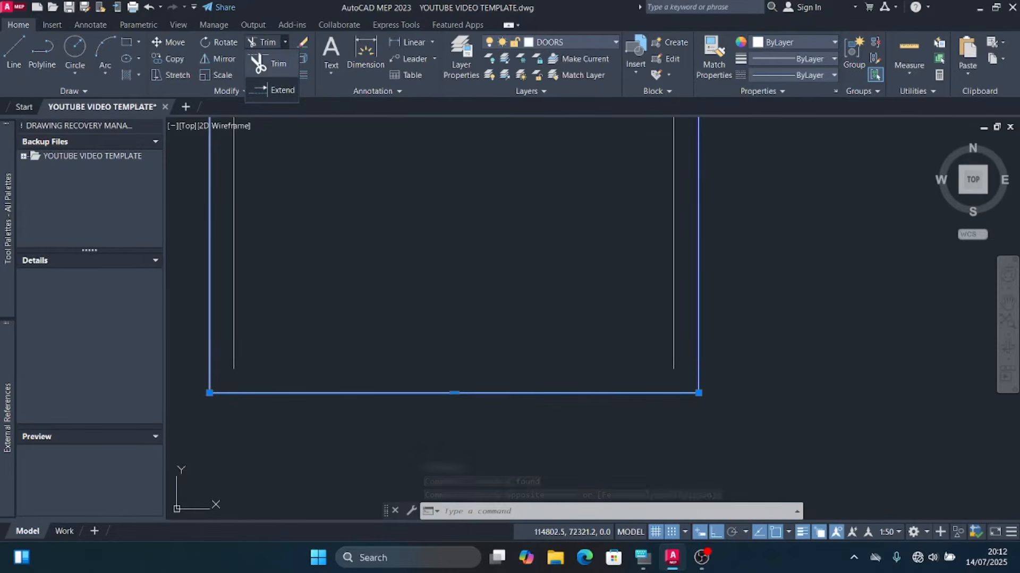
left_click(282, 89)
left_click(680, 352)
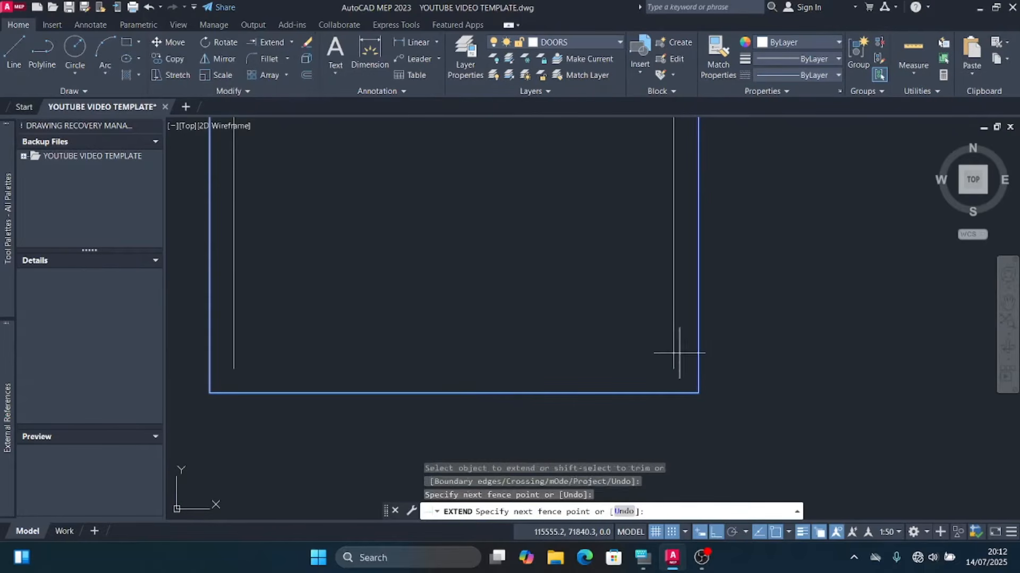
left_click(659, 351)
left_click(234, 346)
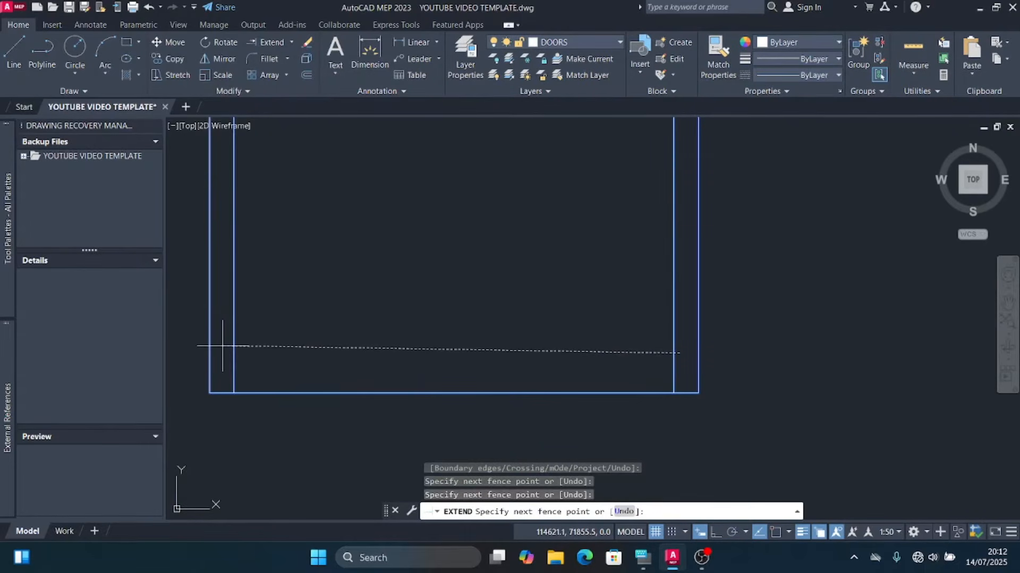
key("Return")
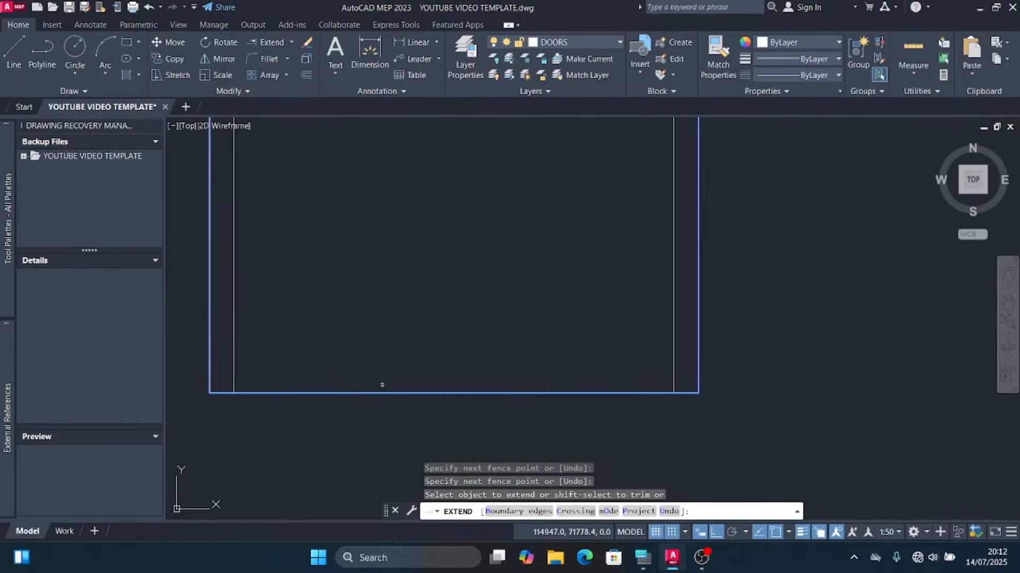
scroll(507, 395, "down", 4)
left_click(508, 395)
scroll(439, 352, "down", 7)
scroll(447, 313, "up", 4)
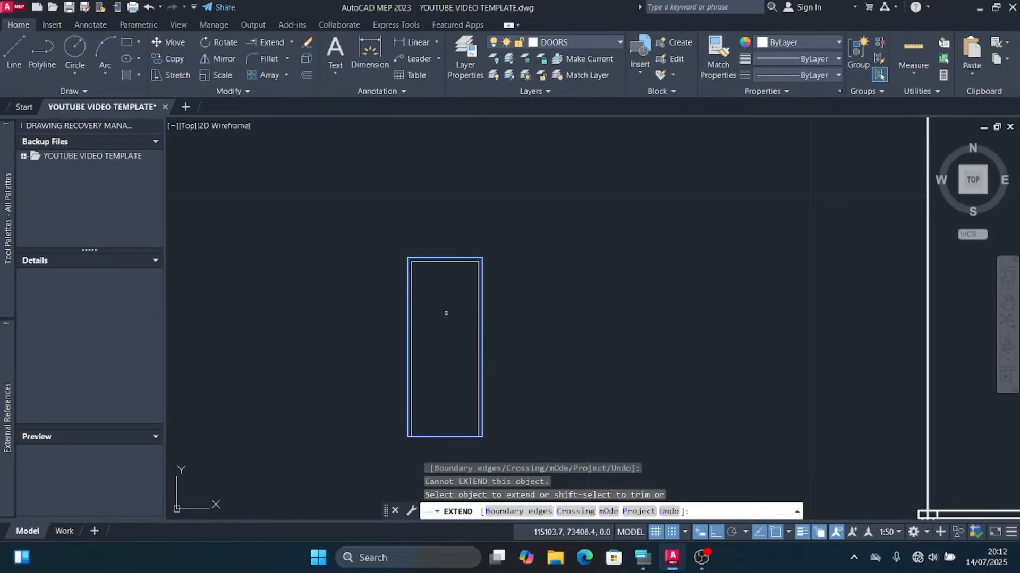
key("Escape")
Step: Offset the inner frame's top line and both of its side lines 50 mm inward to outline the door leaf's rails
scroll(434, 281, "up", 8)
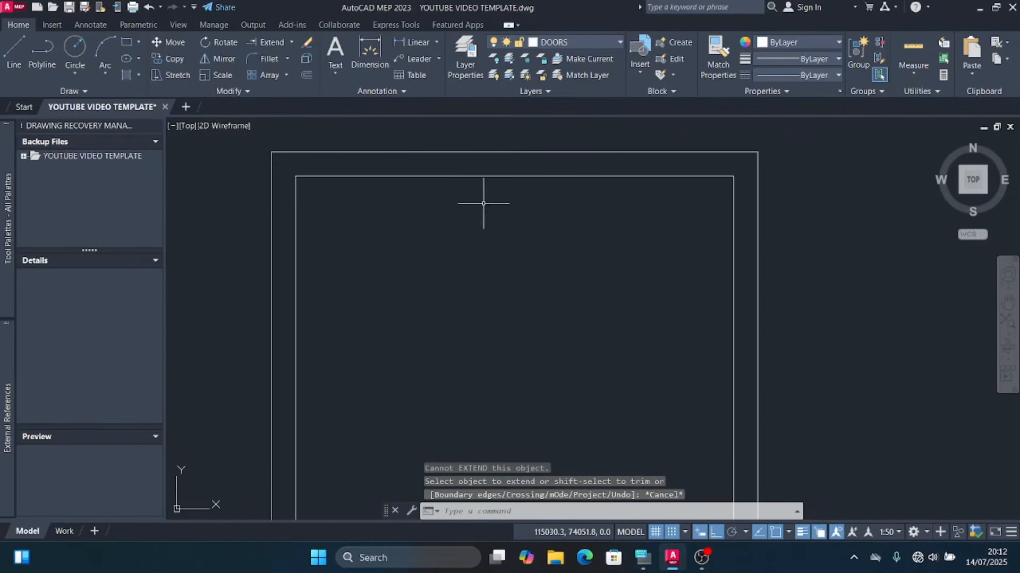
scroll(489, 215, "down", 2)
left_click(512, 217)
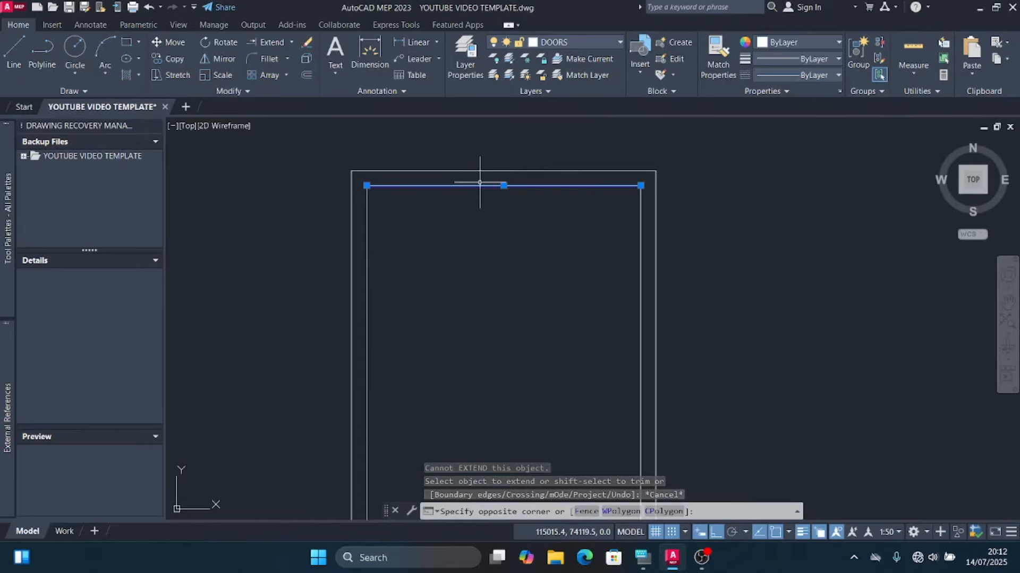
left_click(479, 182)
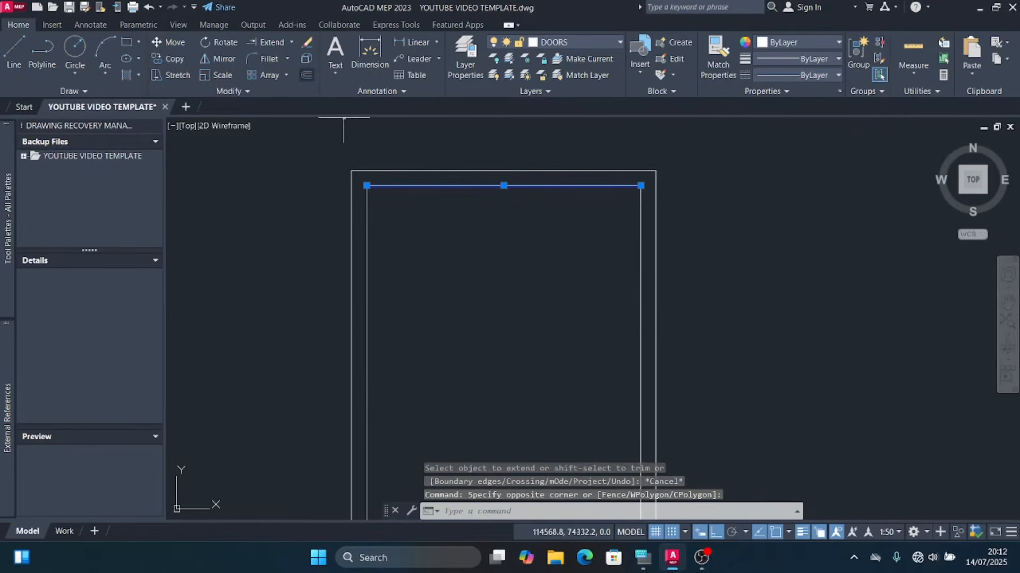
left_click(306, 75)
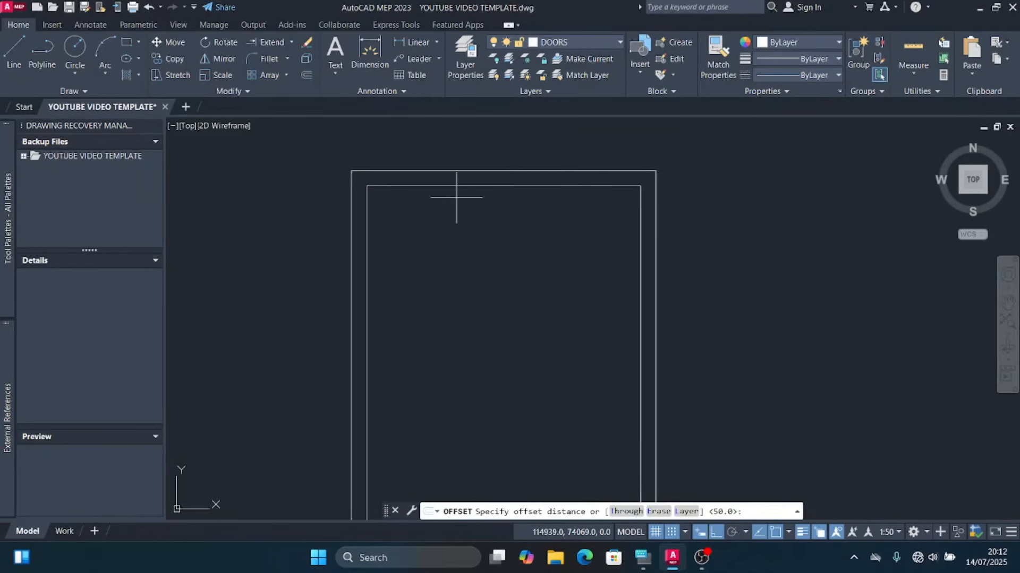
left_click(504, 187)
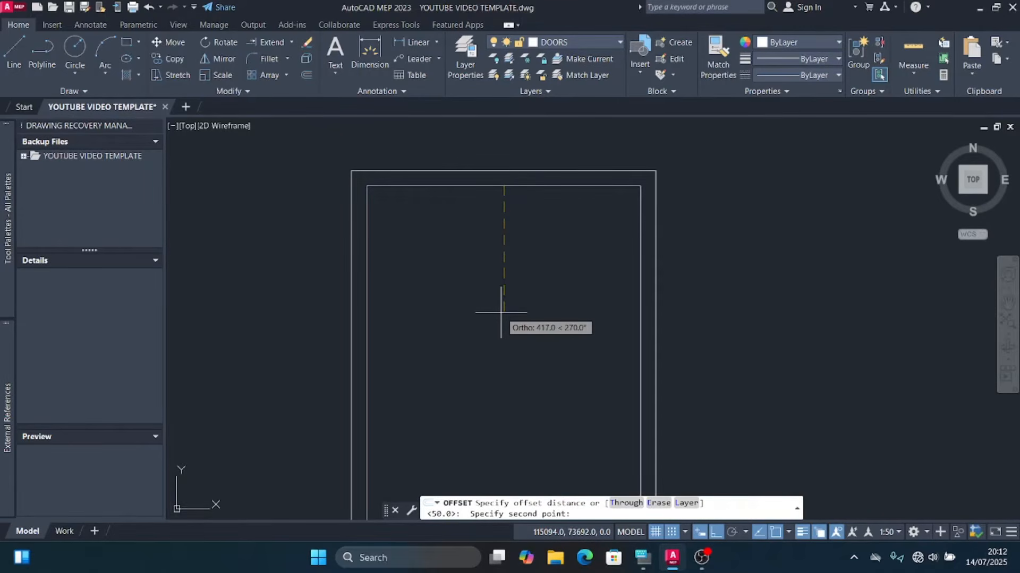
type("50")
key("Return")
left_click(501, 317)
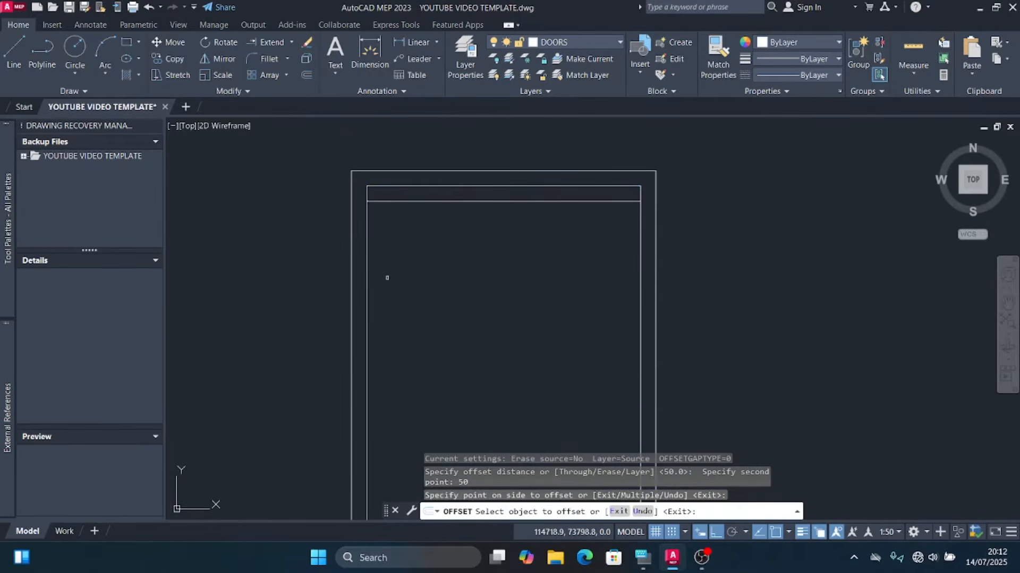
left_click(369, 272)
left_click(446, 271)
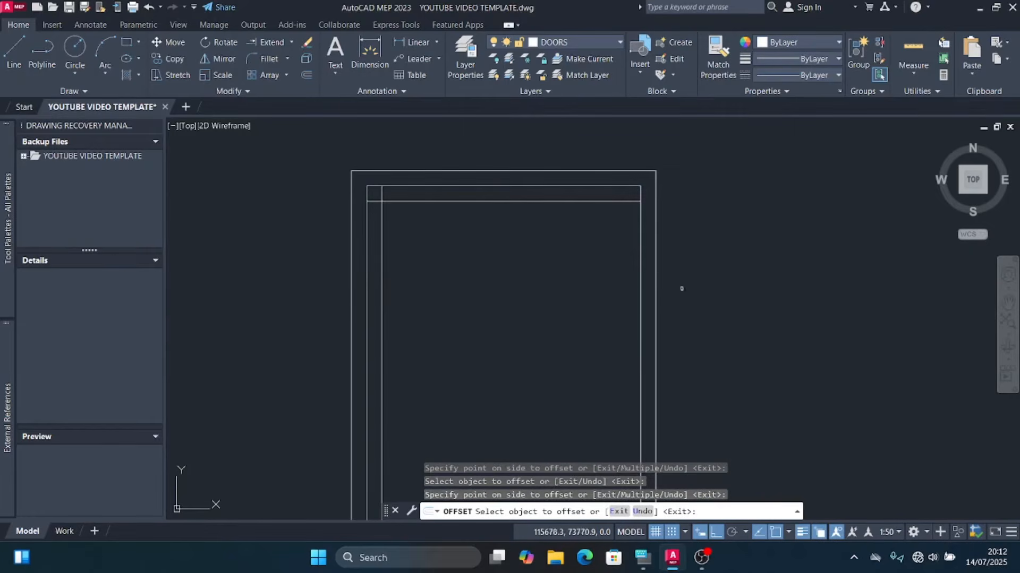
left_click(642, 282)
left_click(575, 282)
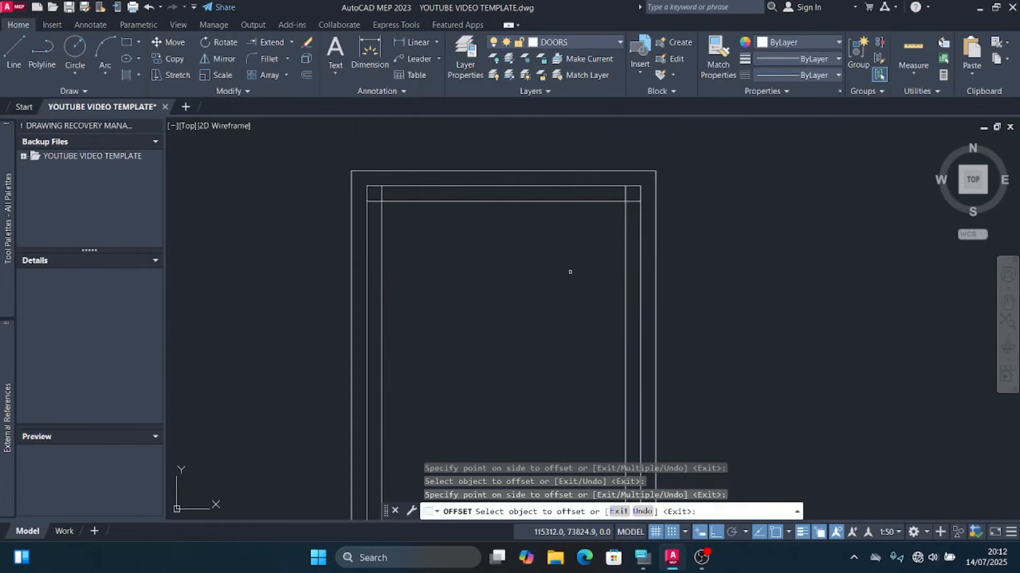
Step: Offset the door leaf's inner top rail line downward by 900 and 1200 mm, and delete the 900 mm copy
left_click(489, 201)
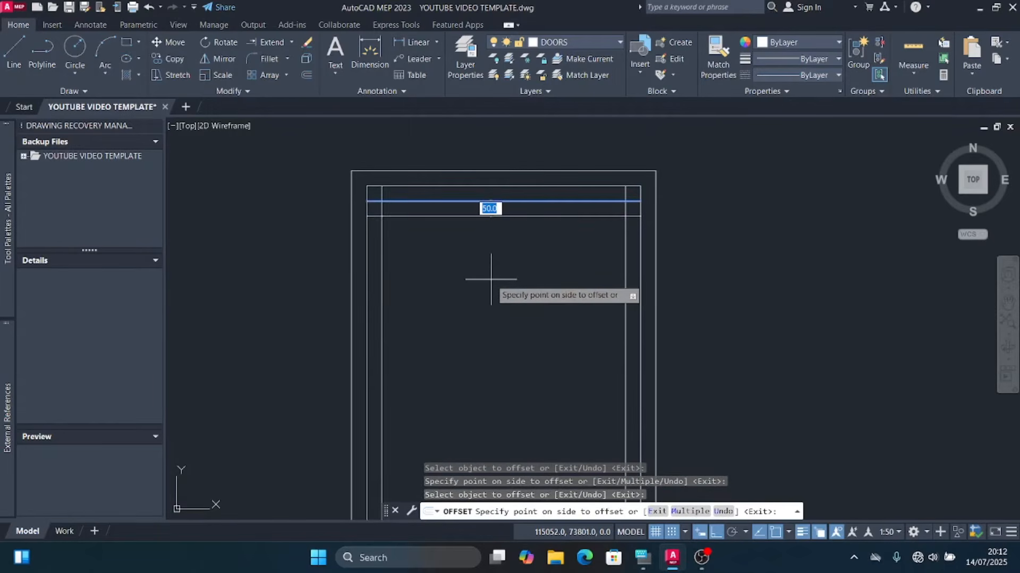
scroll(491, 279, "down", 4)
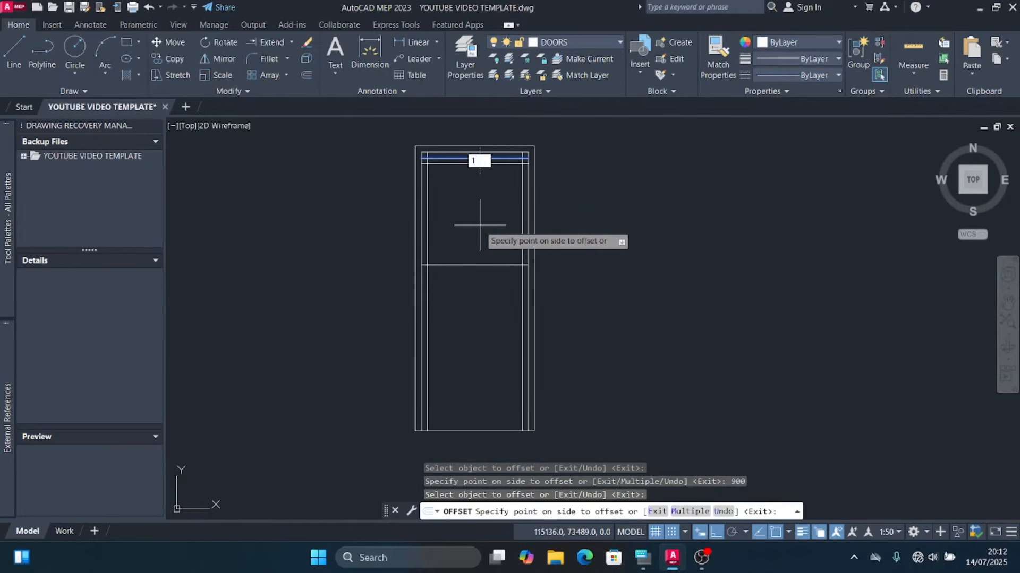
key("Return")
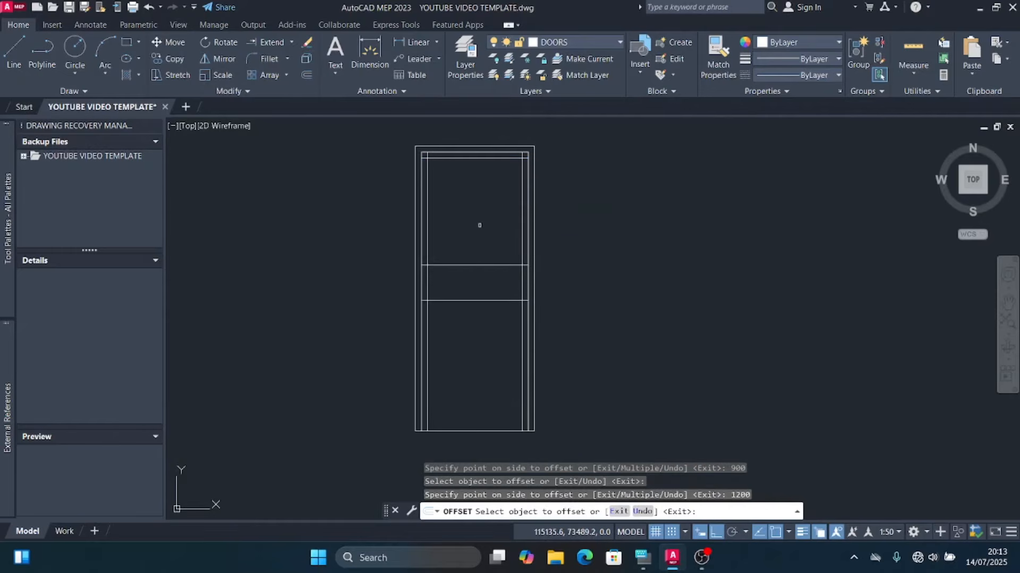
key("Escape")
left_click(494, 226)
left_click(476, 274)
key("Delete")
Step: Offset the door's middle horizontal line 50 mm downward to form the middle rail
scroll(488, 340, "up", 2)
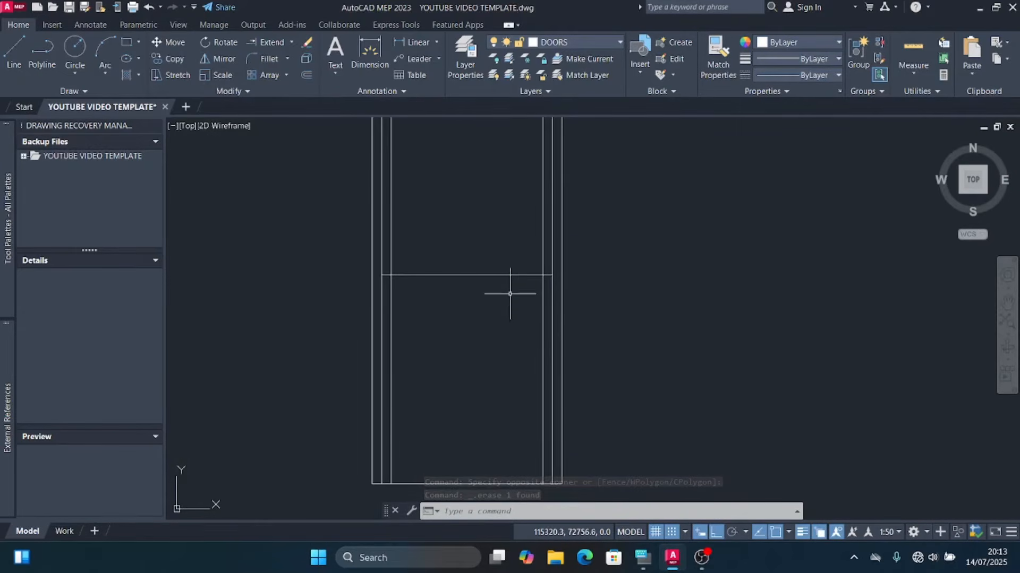
left_click(510, 293)
left_click(474, 257)
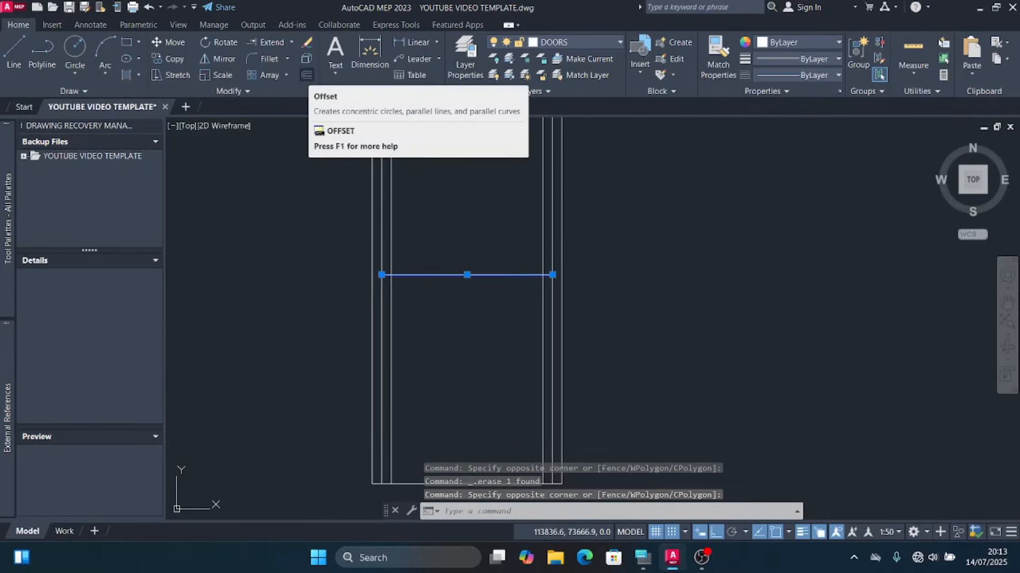
left_click(306, 75)
left_click(467, 275)
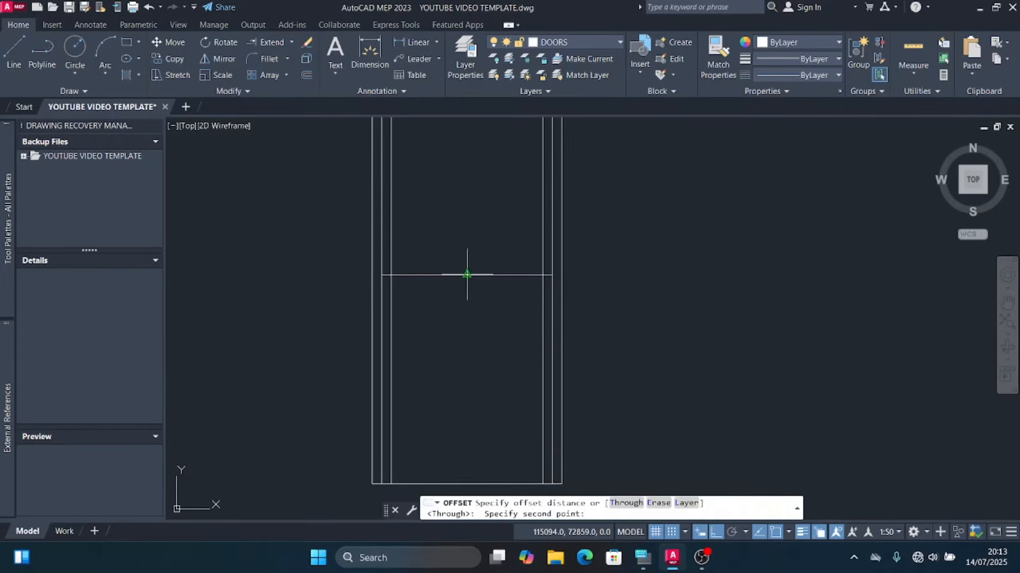
type("50")
key("Return")
left_click(468, 349)
scroll(496, 233, "down", 2)
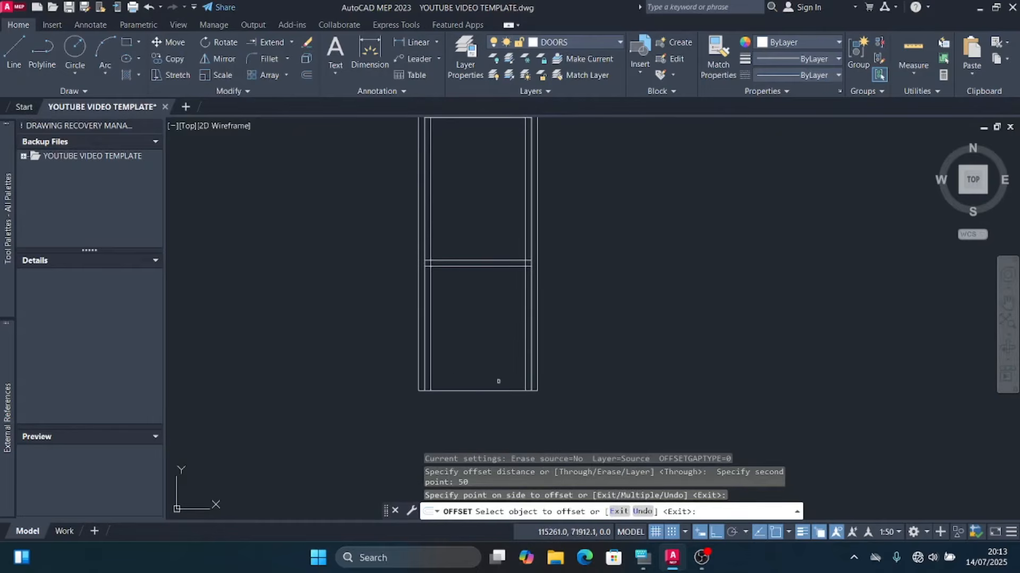
key("Escape")
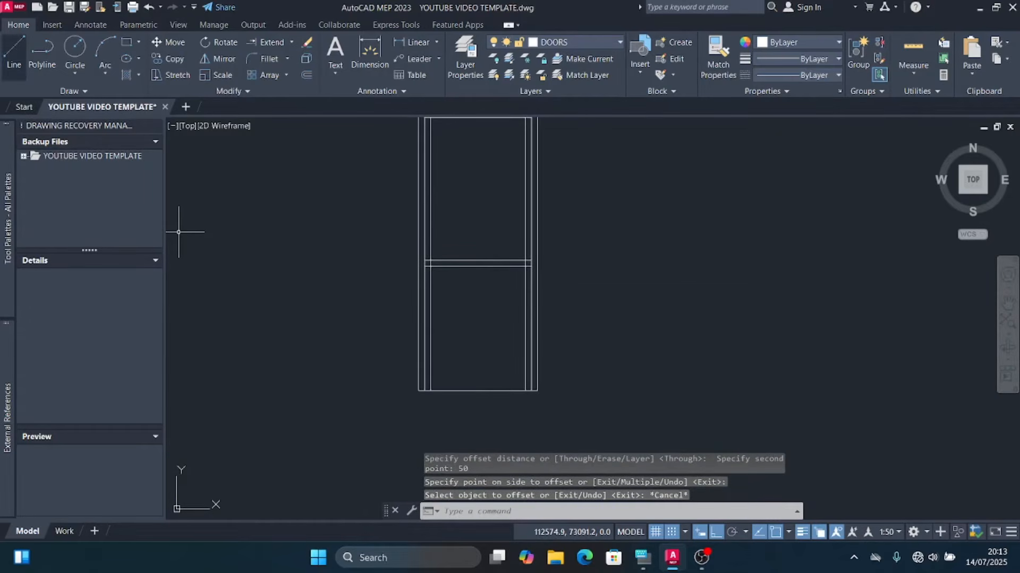
Step: Draw a horizontal line along the door's bottom edge from its lower-left corner to a point beyond the right side
left_click(13, 53)
scroll(461, 389, "up", 2)
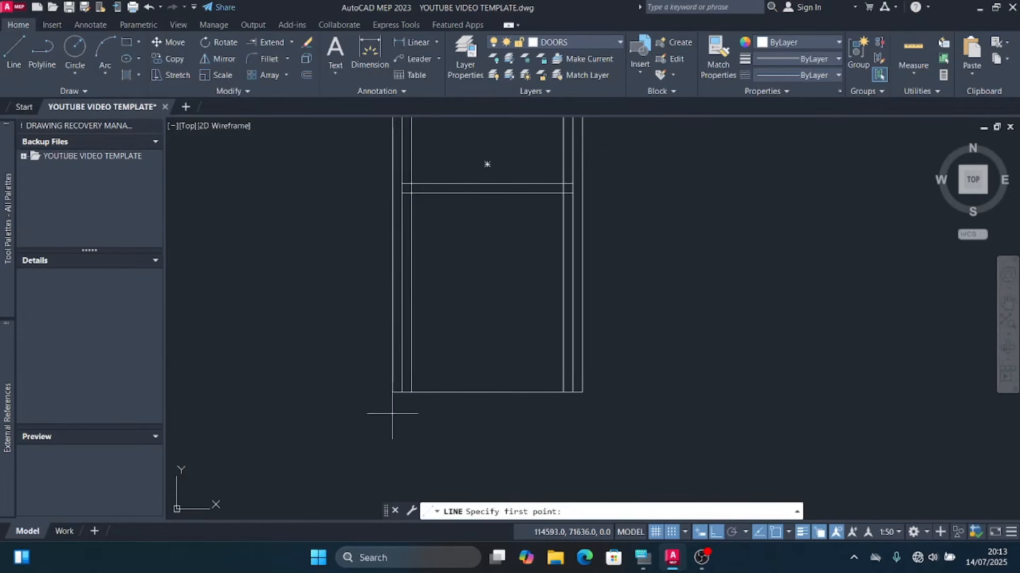
left_click(392, 392)
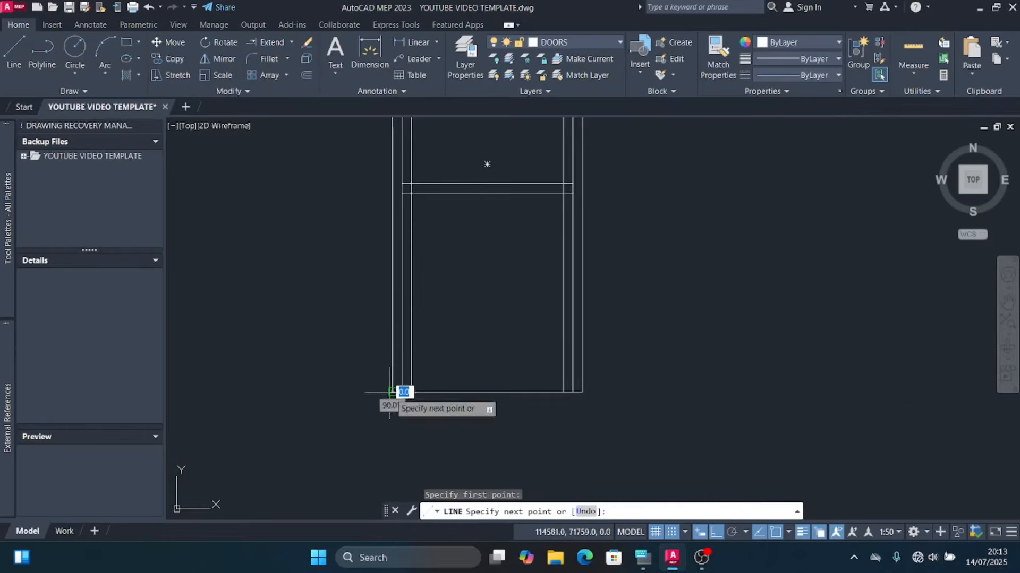
left_click(672, 392)
key("Escape")
Step: Offset the line drawn along the door's bottom edge 50 mm upward to form the bottom rail
left_click(673, 420)
left_click(640, 377)
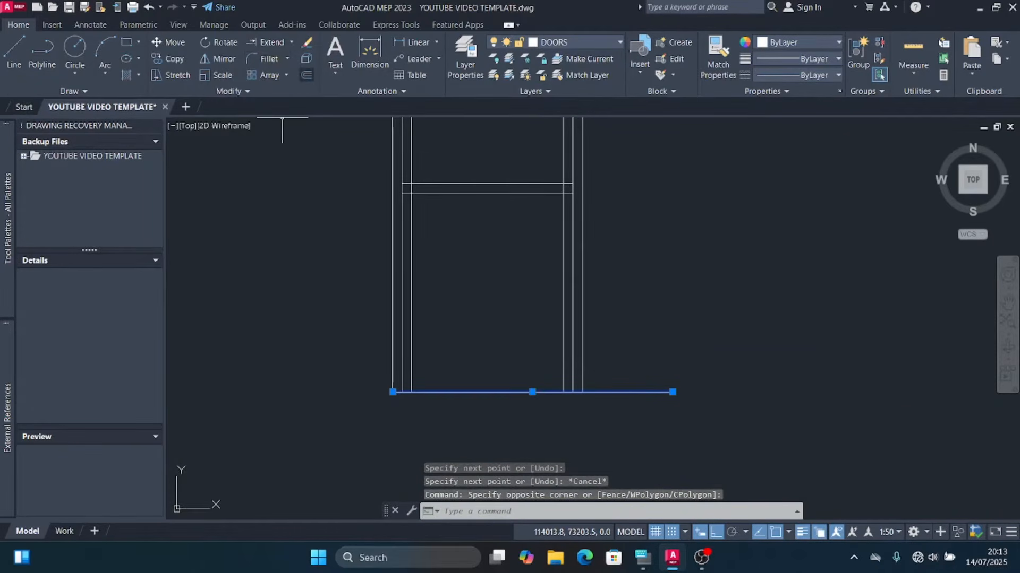
left_click(307, 75)
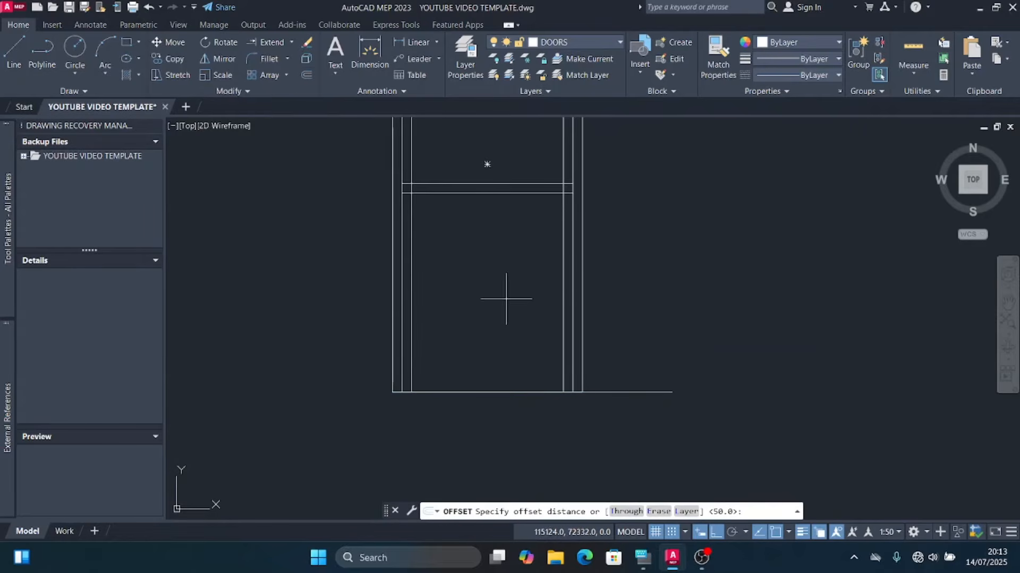
left_click(672, 393)
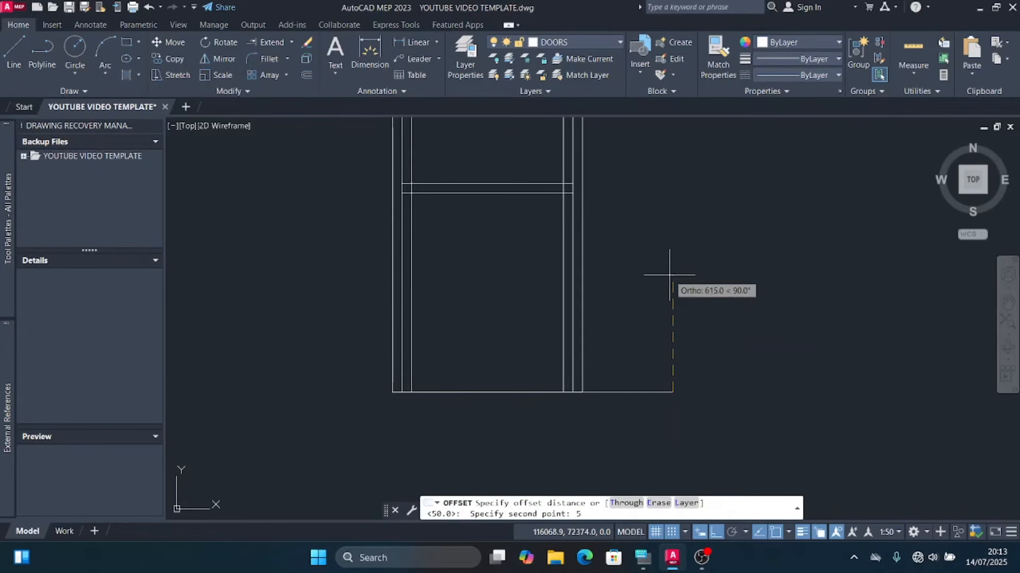
type("50")
key("Return")
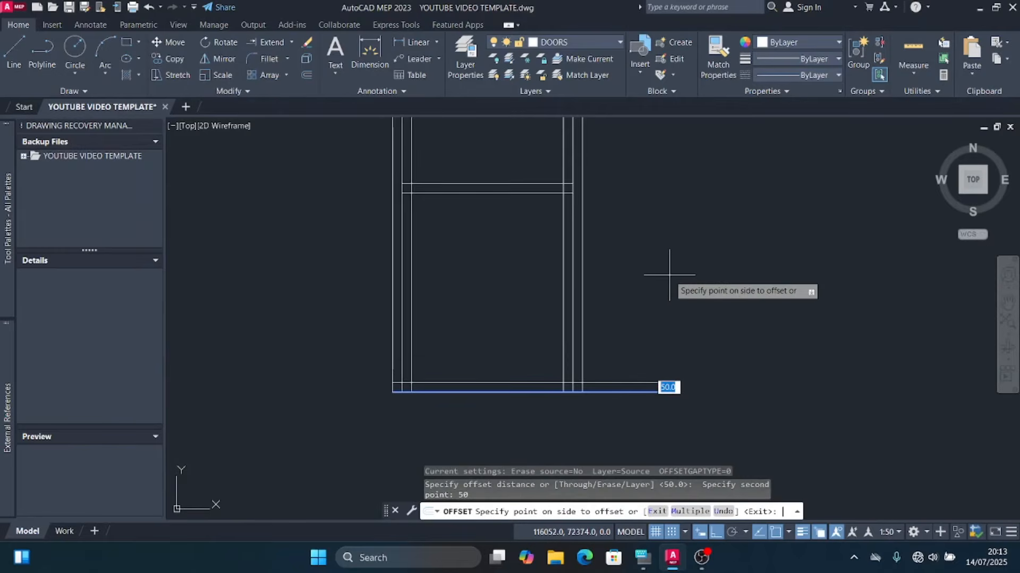
left_click(678, 274)
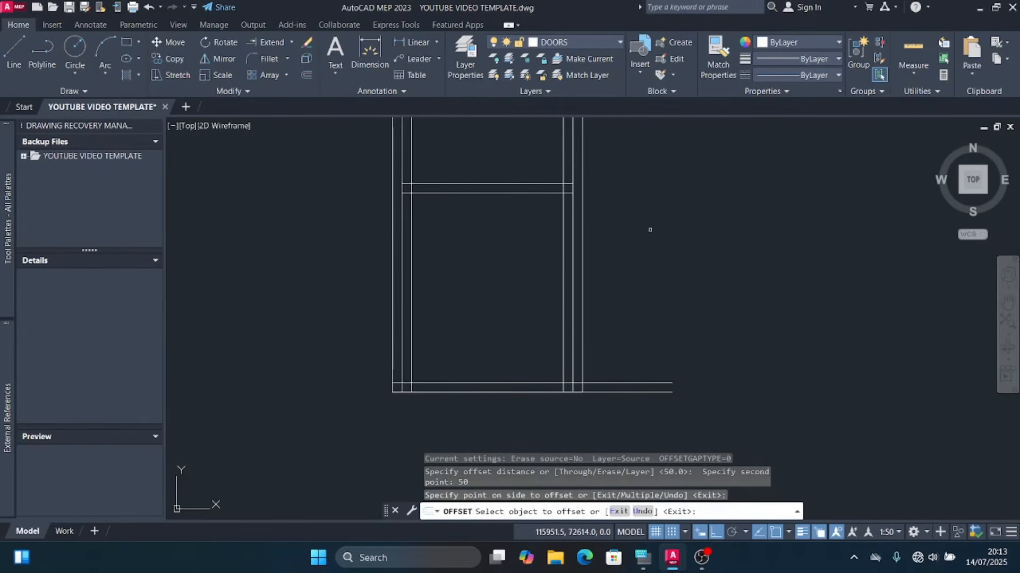
key("Escape")
Step: Trim the middle rail's lower line to the inner stile lines, and trim the stile lines between both rail lines
scroll(582, 404, "up", 3)
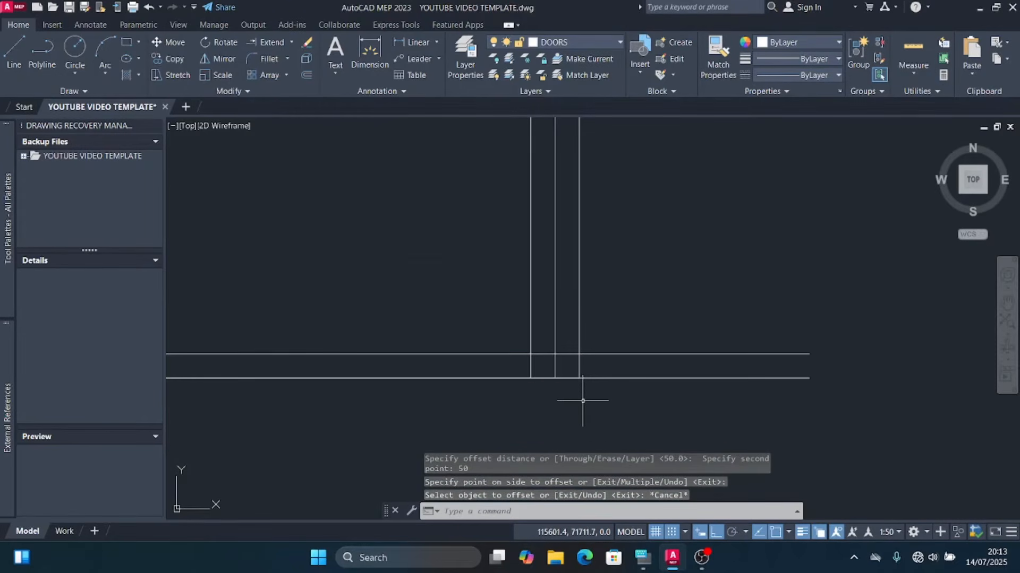
left_click(541, 366)
scroll(536, 364, "down", 5)
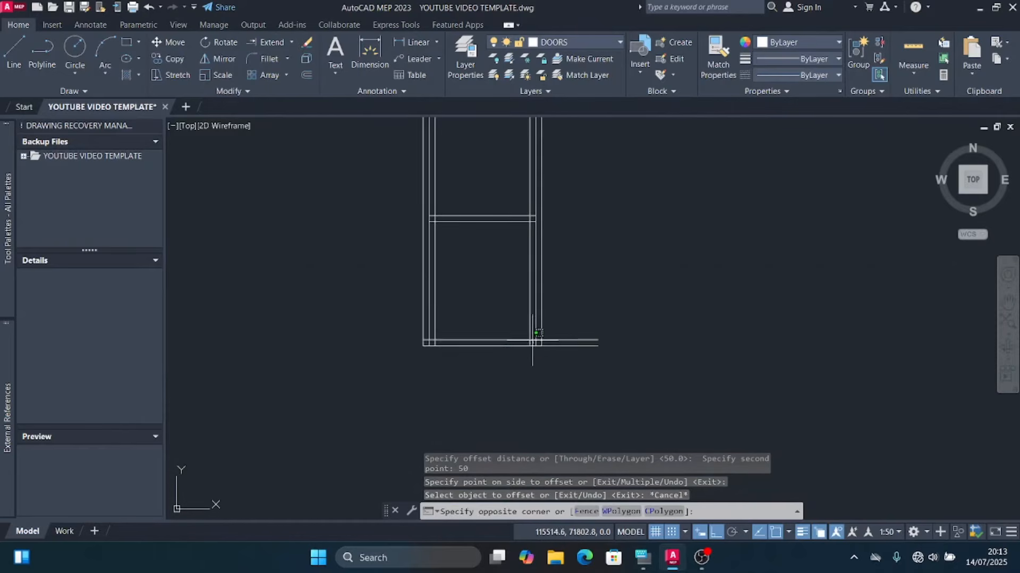
scroll(495, 234, "up", 5)
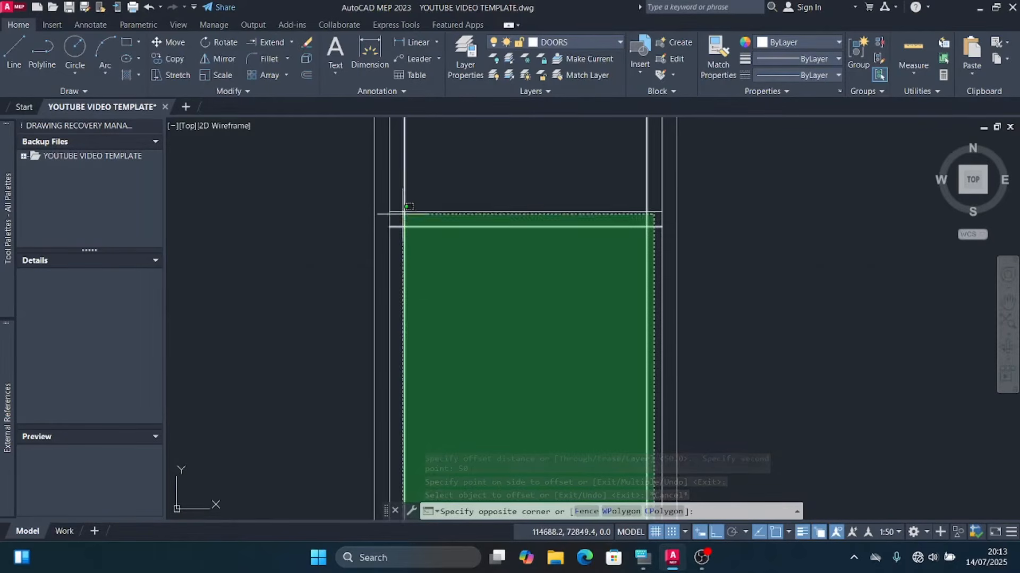
left_click(386, 224)
scroll(396, 251, "down", 2)
left_click(434, 233)
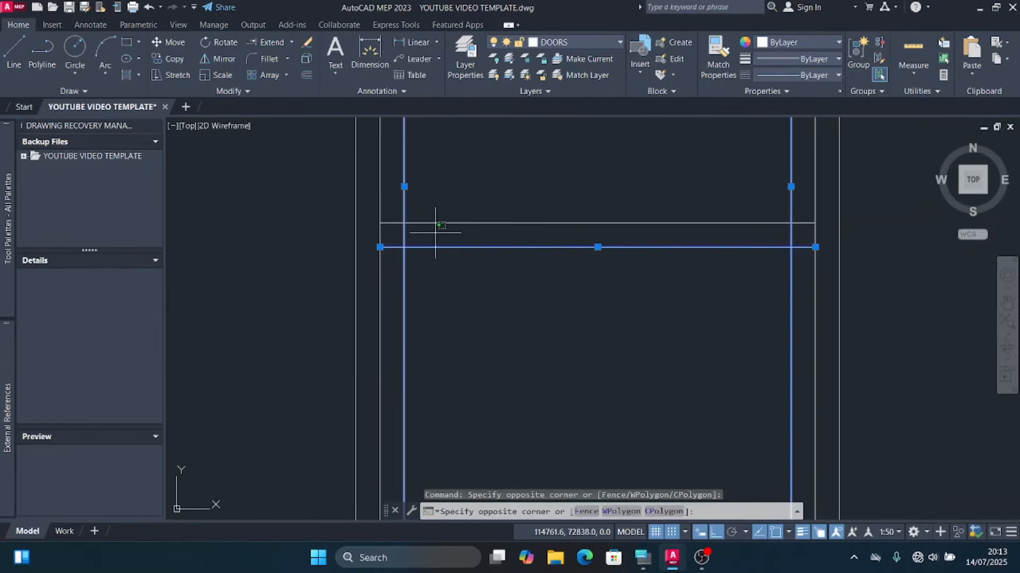
left_click(419, 205)
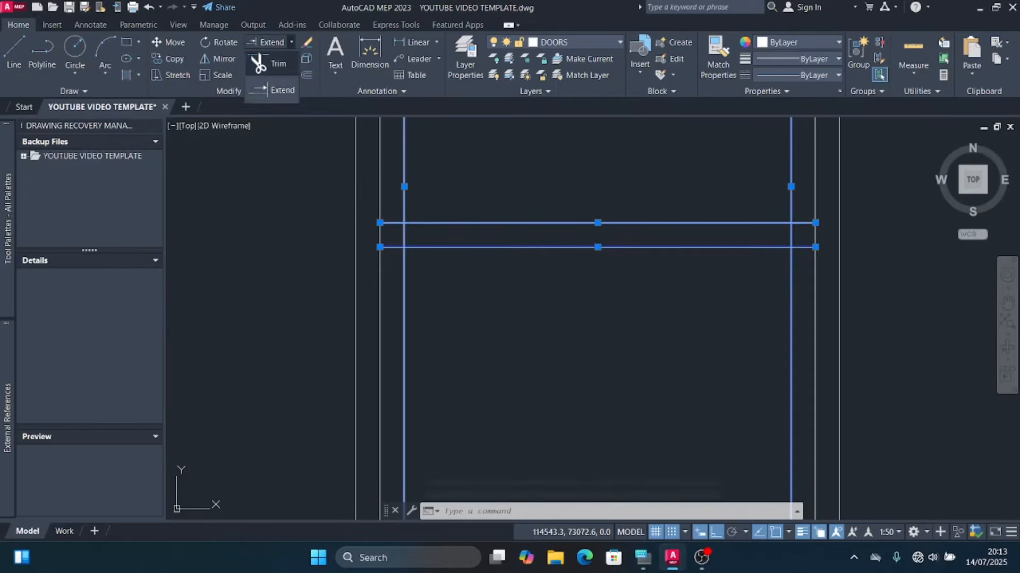
left_click(269, 64)
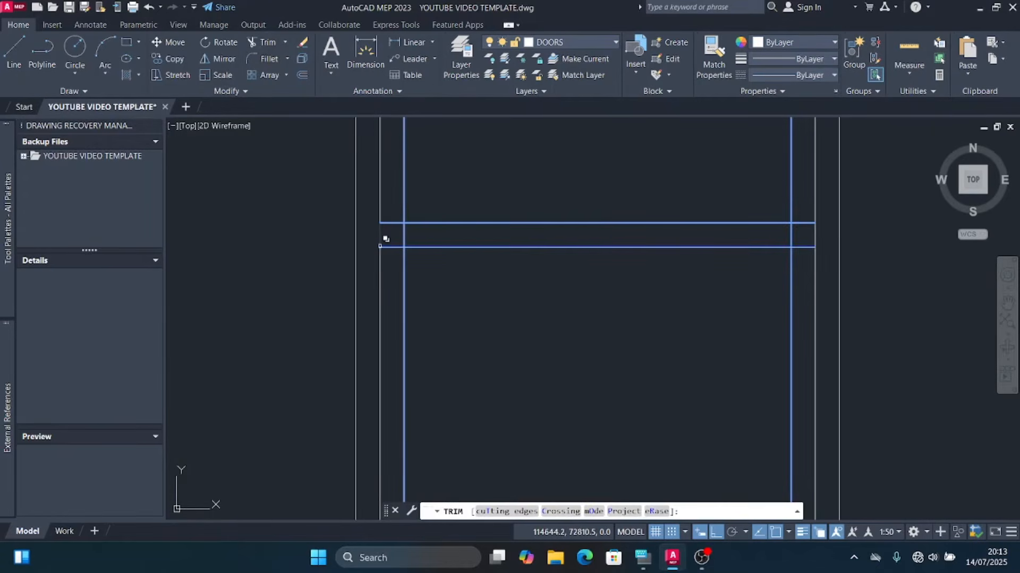
left_click(389, 248)
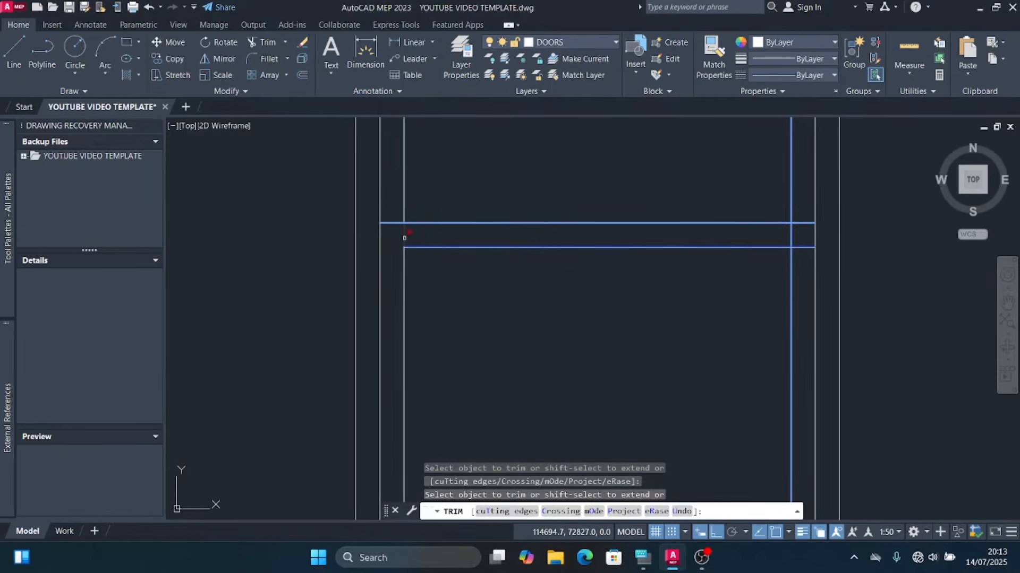
left_click(404, 235)
scroll(304, 268, "down", 2)
scroll(496, 269, "up", 2)
left_click(499, 253)
left_click(484, 237)
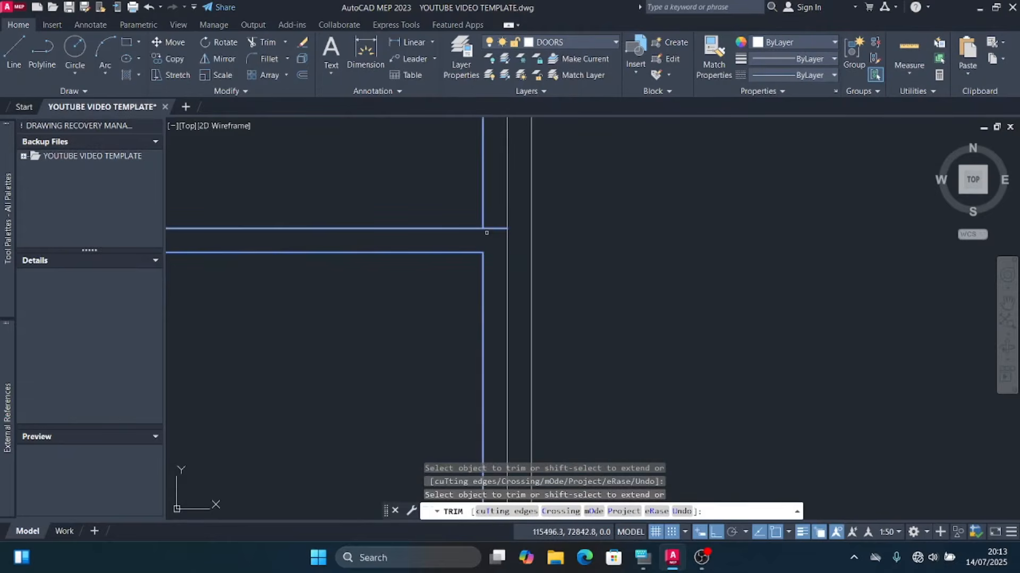
Step: Trim the overlapping bottom rail and stile line ends at both lower corners to close the lower door panel's rectangle
scroll(484, 231, "down", 5)
scroll(480, 295, "up", 4)
left_click(536, 164)
scroll(484, 225, "up", 3)
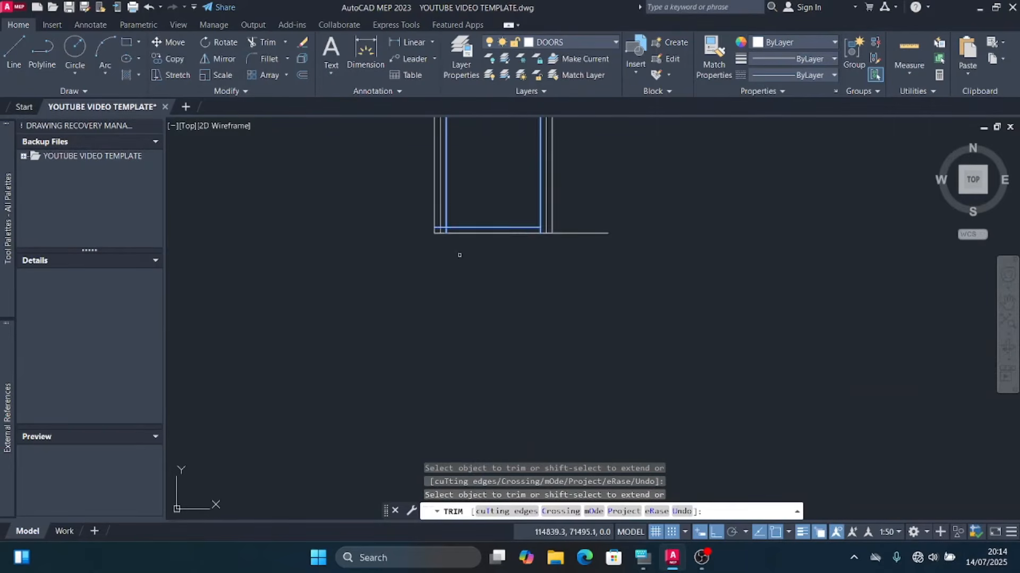
scroll(483, 225, "down", 3)
scroll(607, 237, "up", 5)
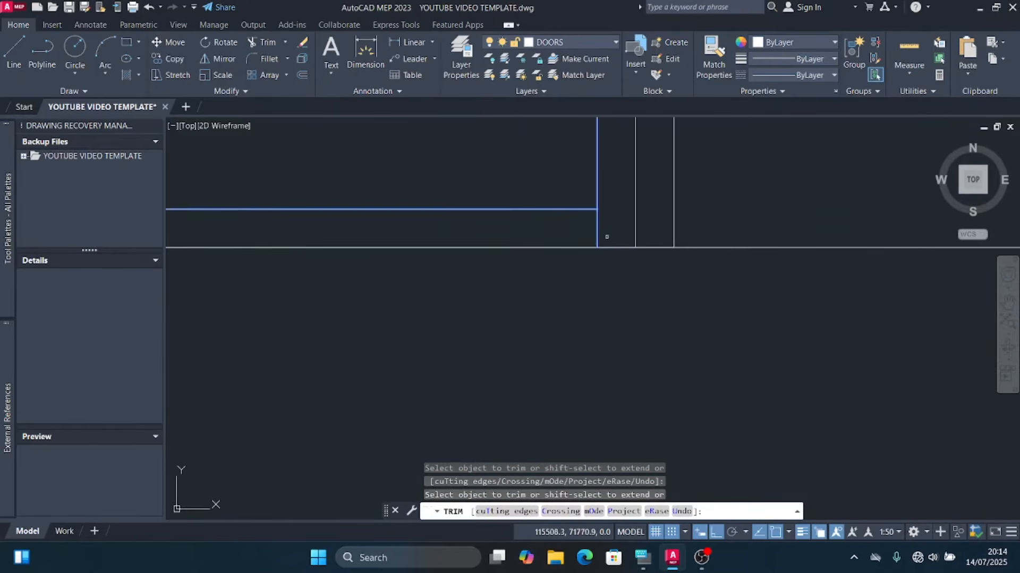
scroll(575, 253, "down", 4)
scroll(527, 279, "up", 5)
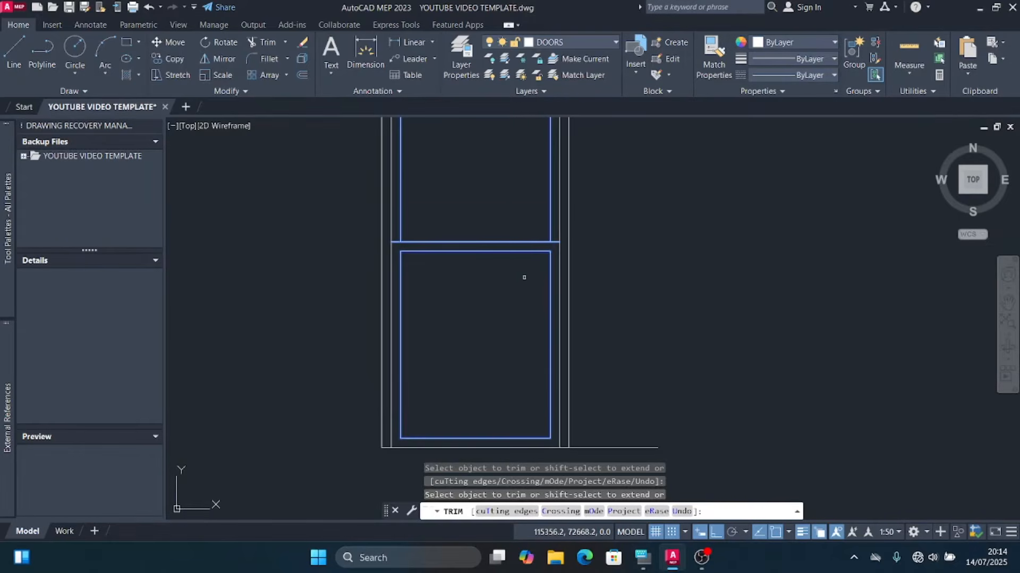
key("Escape")
Step: Delete the overhanging construction line along the door's bottom edge
scroll(496, 336, "down", 3)
scroll(499, 351, "up", 2)
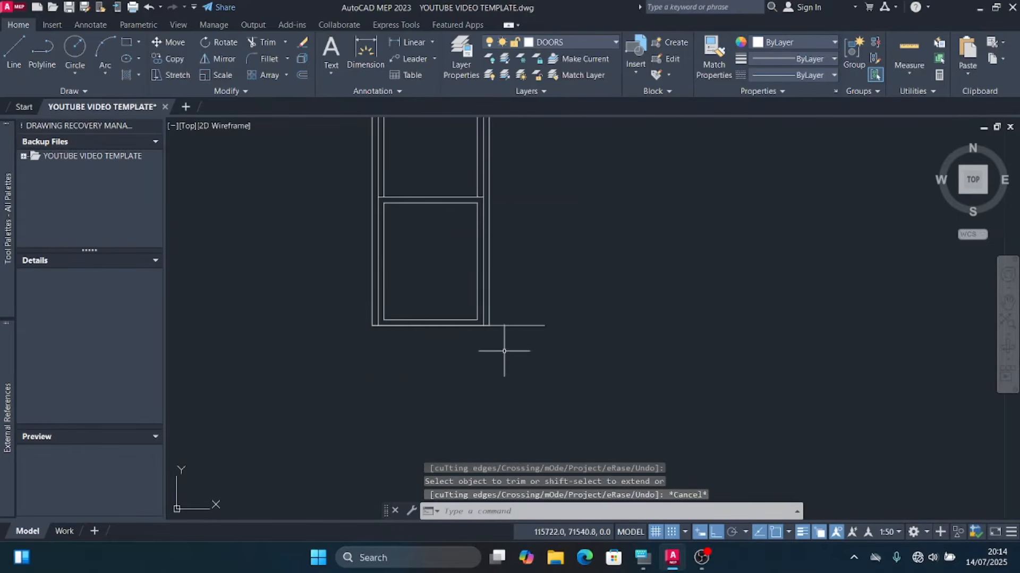
scroll(497, 336, "up", 4)
left_click(535, 330)
left_click(513, 294)
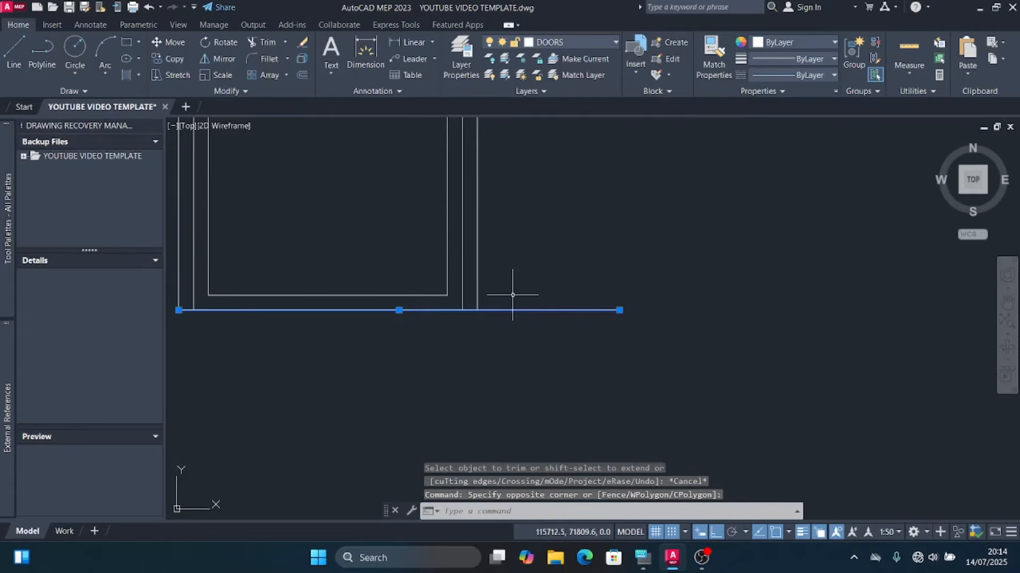
key("Delete")
Step: Draw a diagonal line across the lower door panel from its bottom-right corner to its top-left corner
scroll(508, 329, "down", 6)
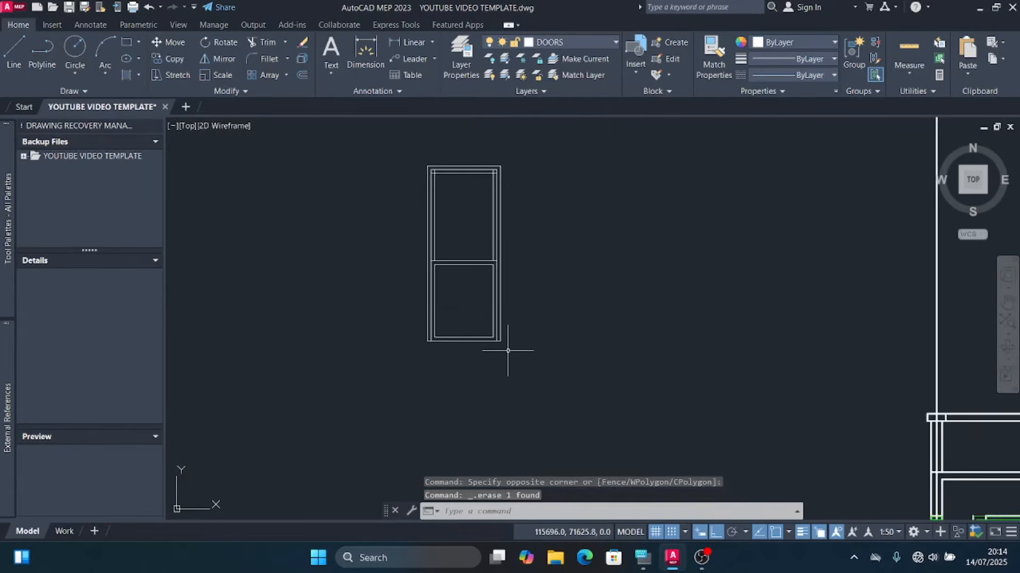
scroll(501, 356, "up", 6)
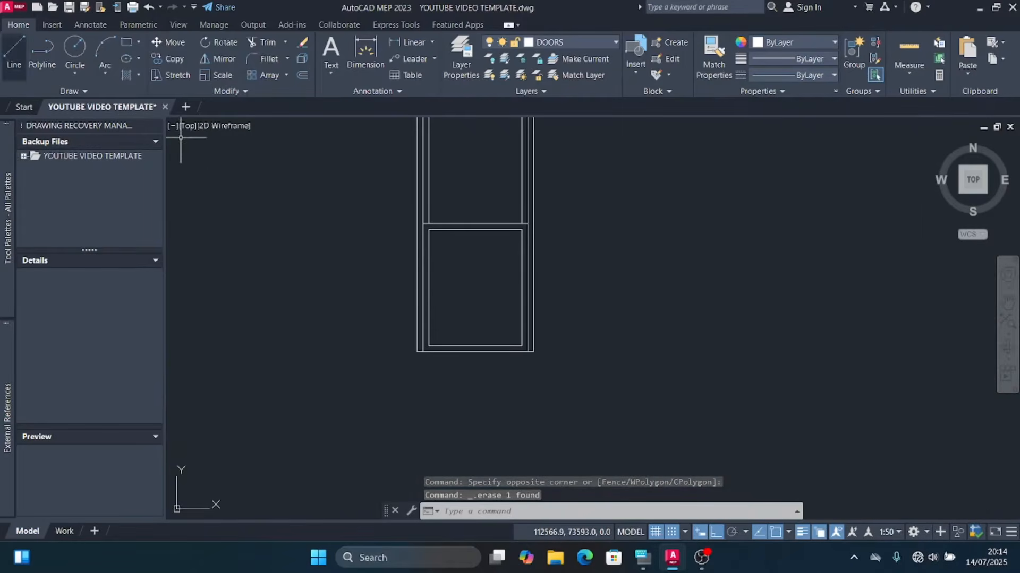
left_click(14, 53)
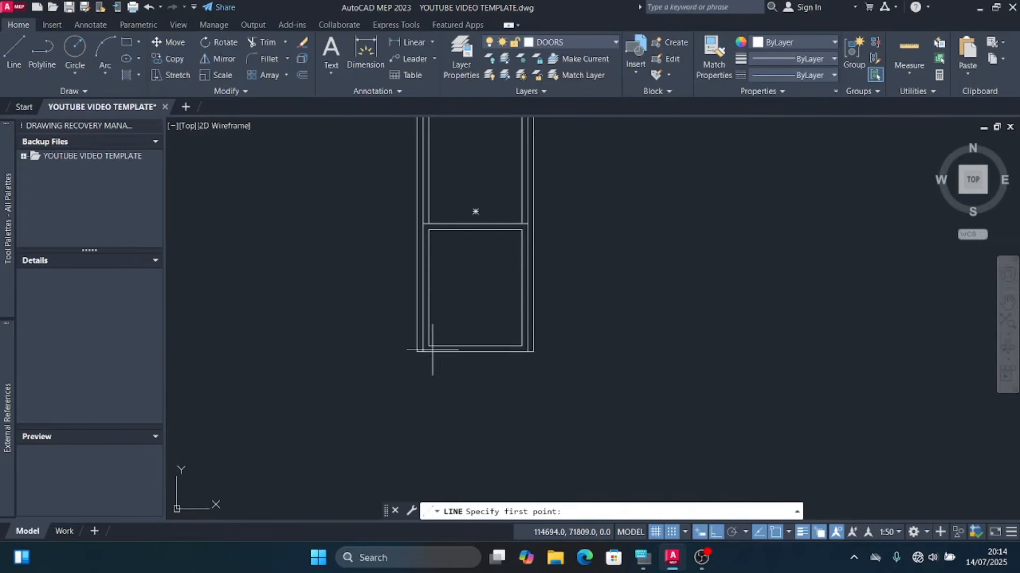
scroll(505, 346, "up", 2)
scroll(505, 346, "up", 2)
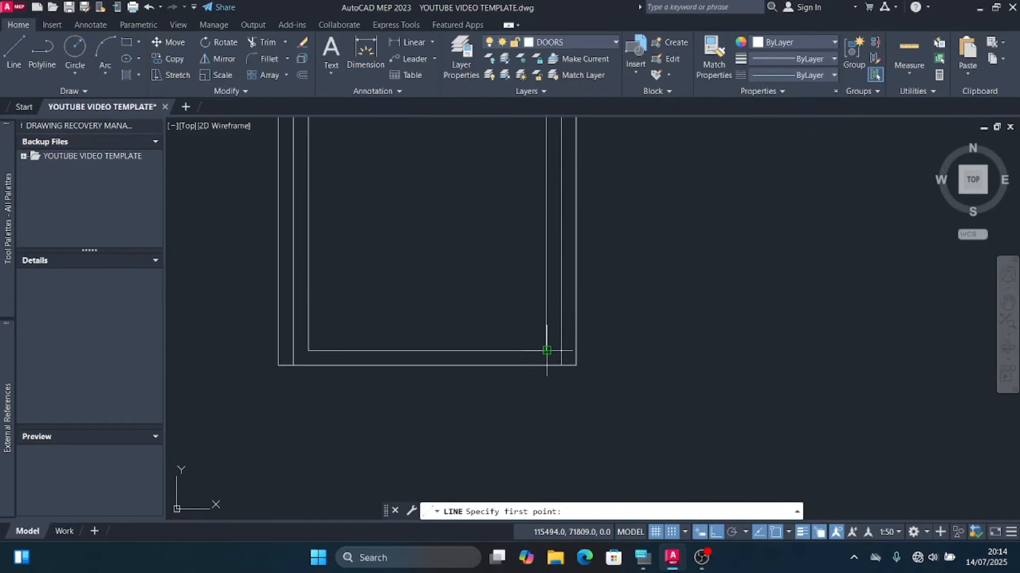
left_click(546, 351)
scroll(512, 359, "down", 3)
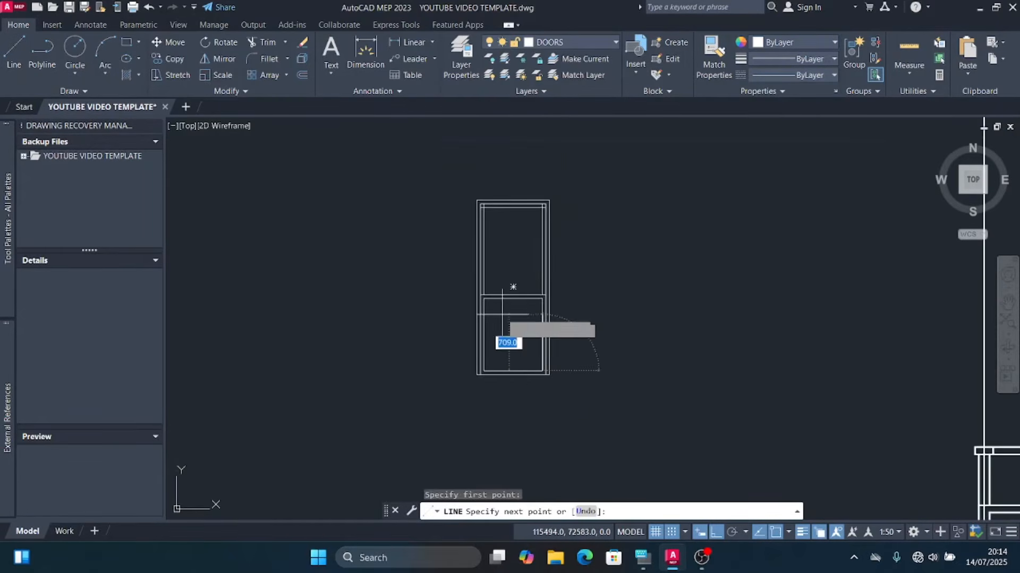
scroll(502, 315, "up", 2)
left_click(478, 302)
key("Escape")
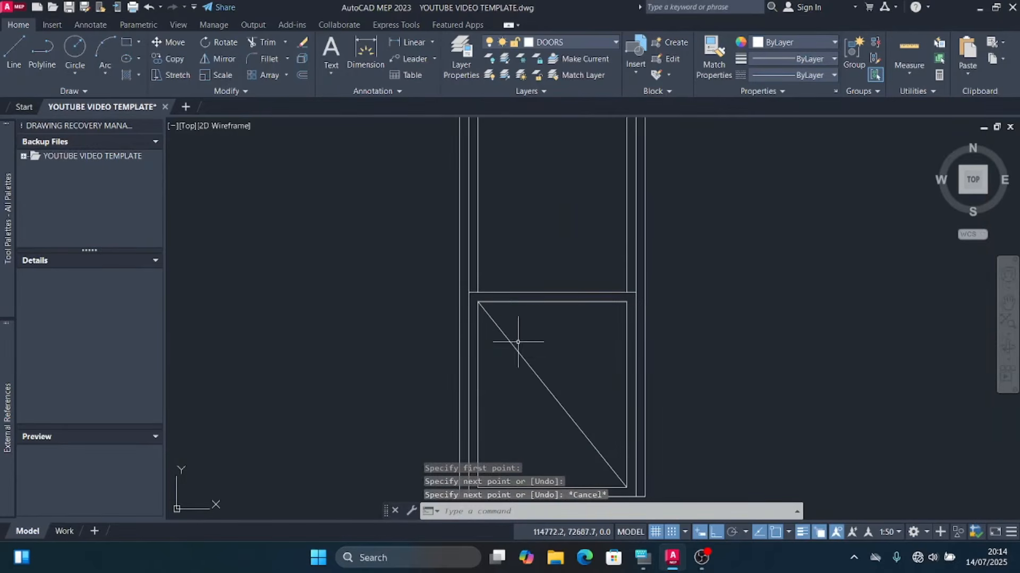
Step: Draw the second diagonal across the lower door panel from its top-right corner to its bottom-left corner
key("space")
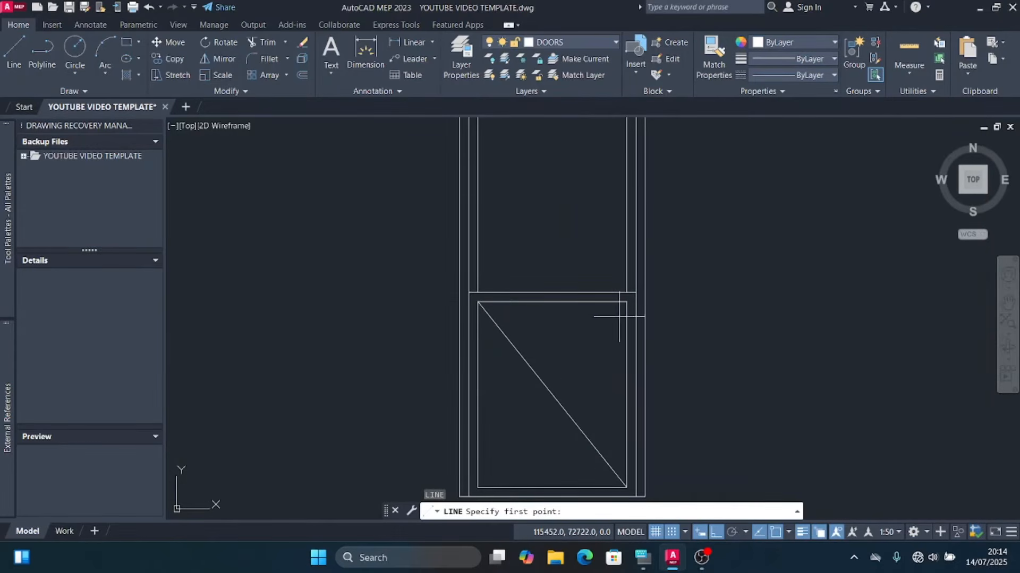
left_click(627, 302)
scroll(626, 301, "down", 2)
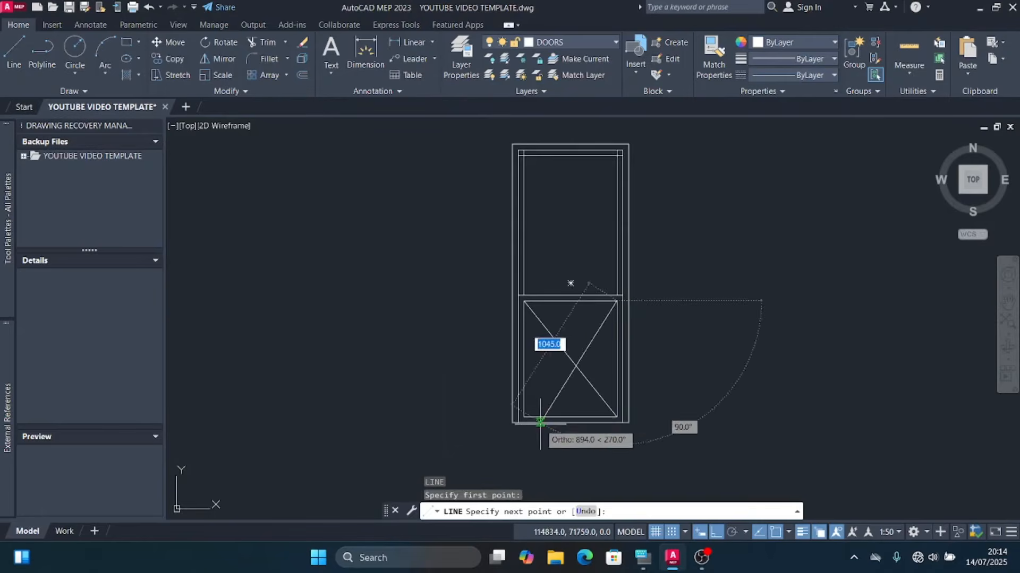
scroll(540, 422, "up", 2)
left_click(522, 415)
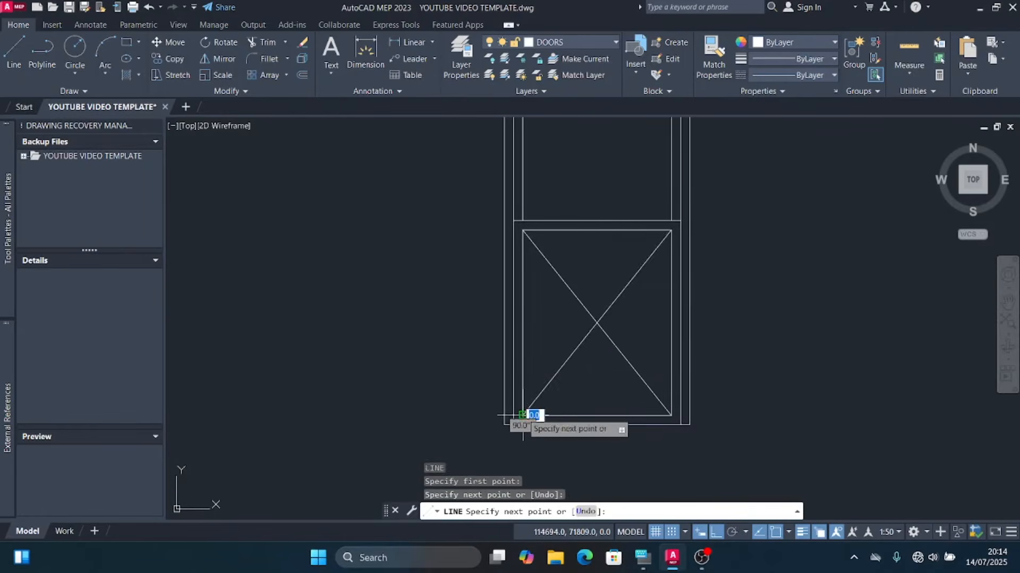
key("Escape")
Step: Move the finished panelled door by its bottom-right corner into the section's door opening at floor level, right of the green sliding window
scroll(558, 421, "down", 3)
left_click(562, 432)
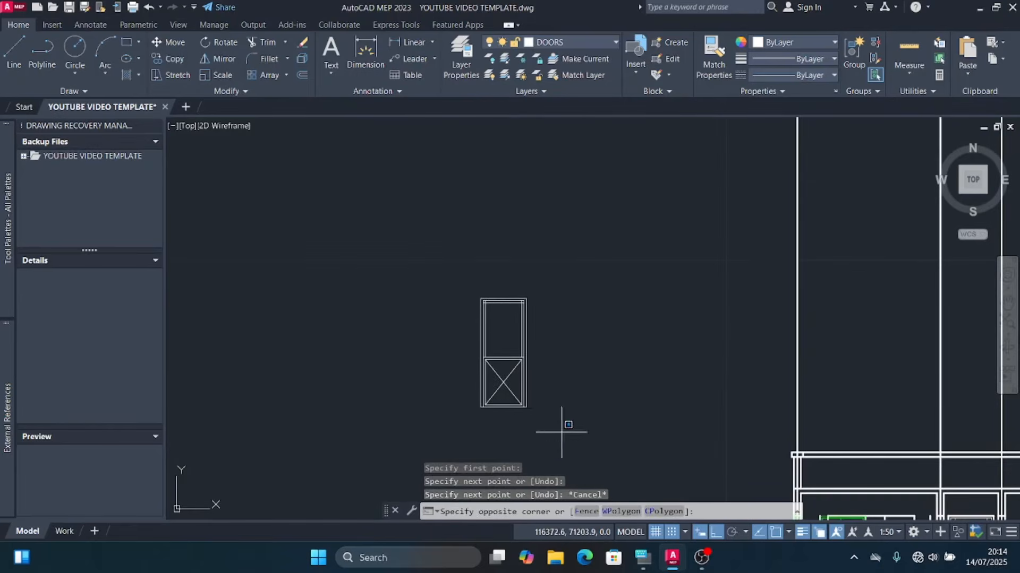
left_click(425, 280)
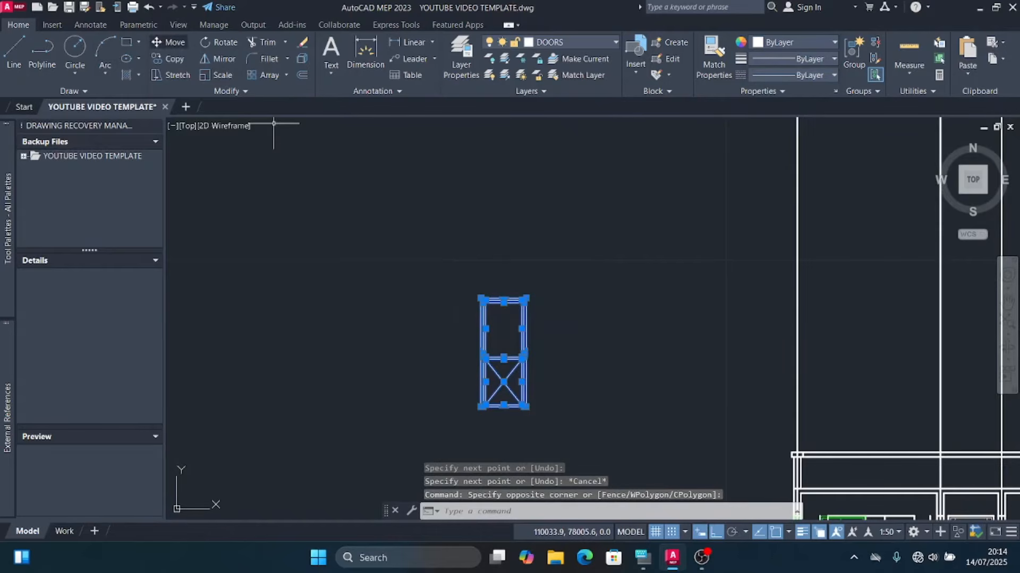
type("m")
key("Return")
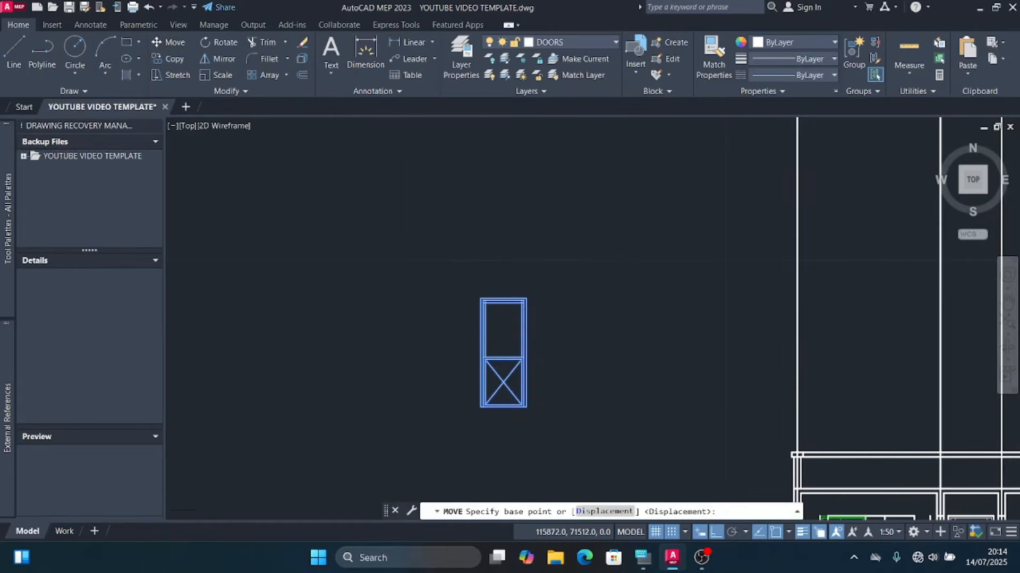
scroll(511, 396, "up", 5)
left_click(486, 373)
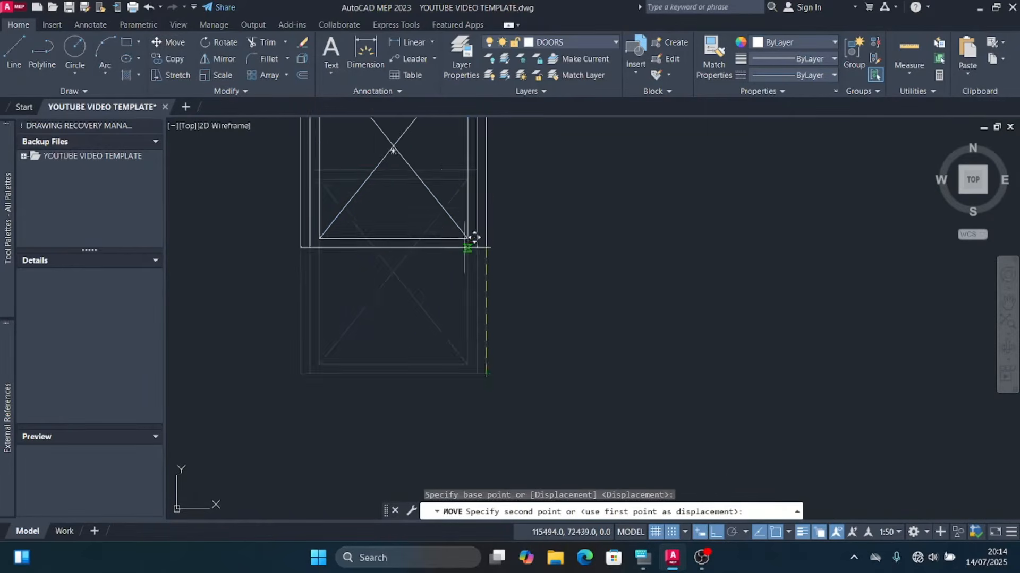
scroll(470, 241, "down", 5)
scroll(528, 284, "up", 10)
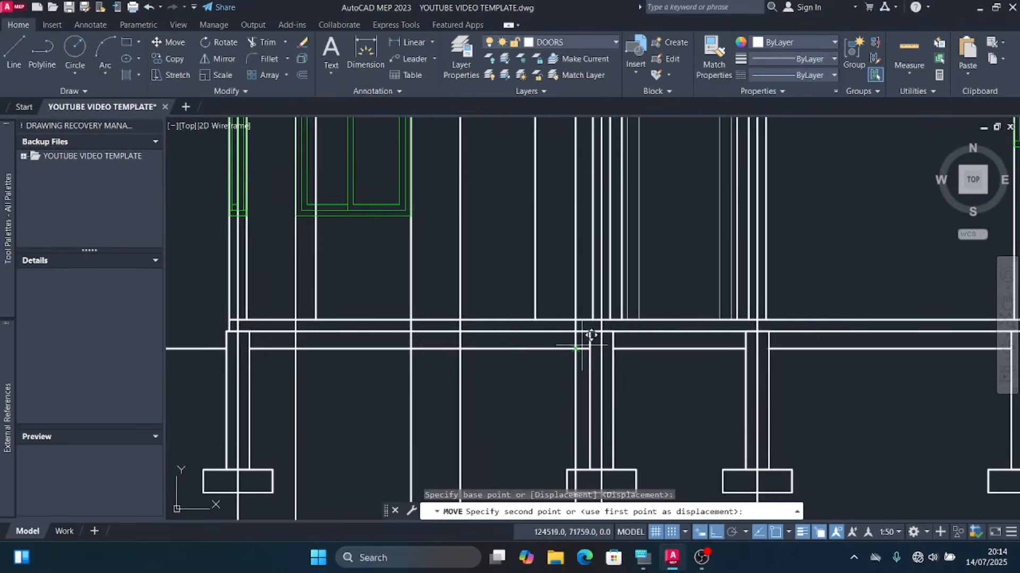
left_click(585, 310)
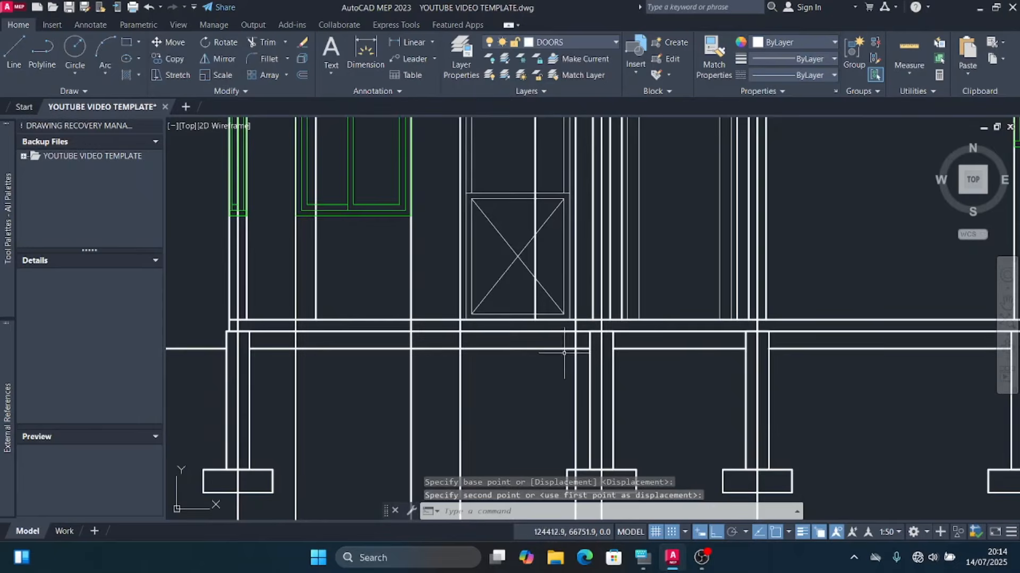
key("Escape")
Step: Trim the green window's lines lying left of the wall opening, using the opening's two jambs and head line as boundaries
scroll(539, 398, "down", 5)
scroll(543, 307, "up", 5)
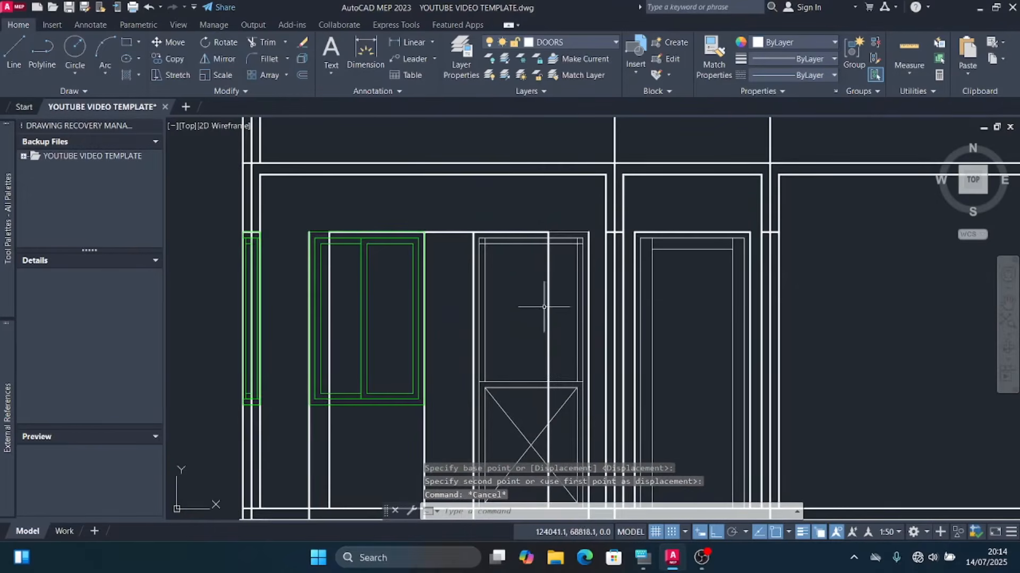
left_click(555, 314)
left_click(529, 291)
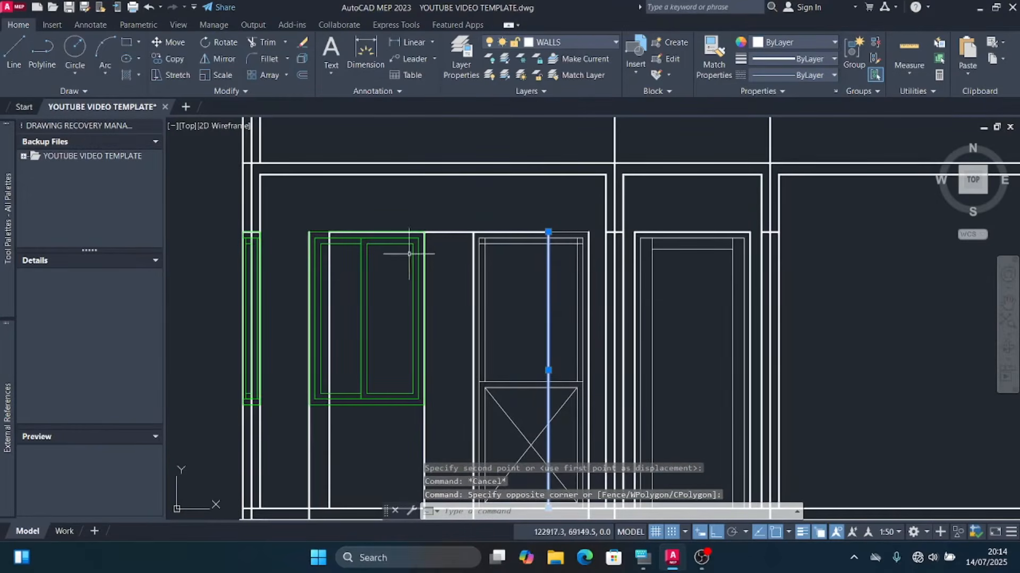
left_click(440, 243)
left_click(433, 210)
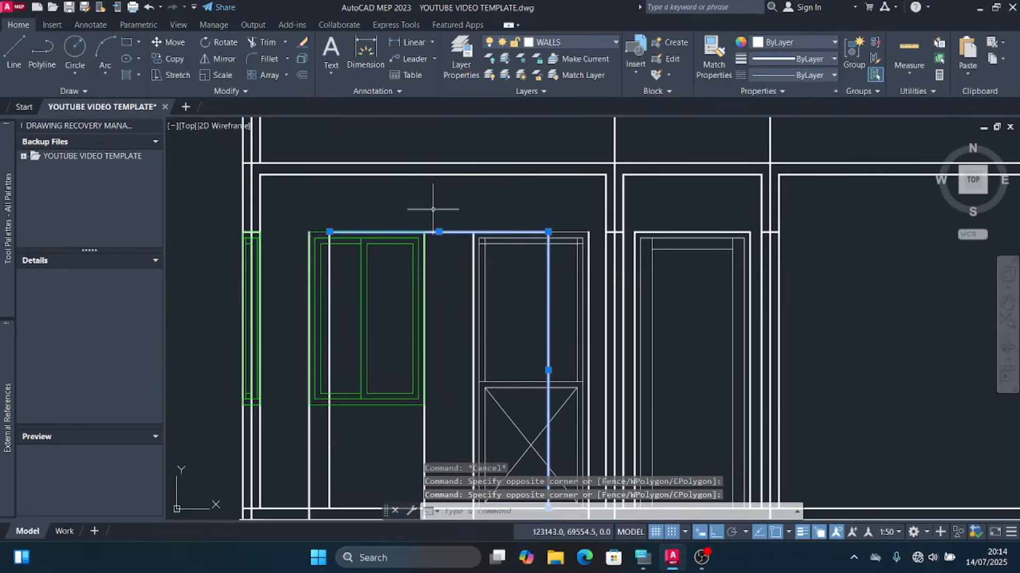
left_click(351, 456)
left_click(321, 418)
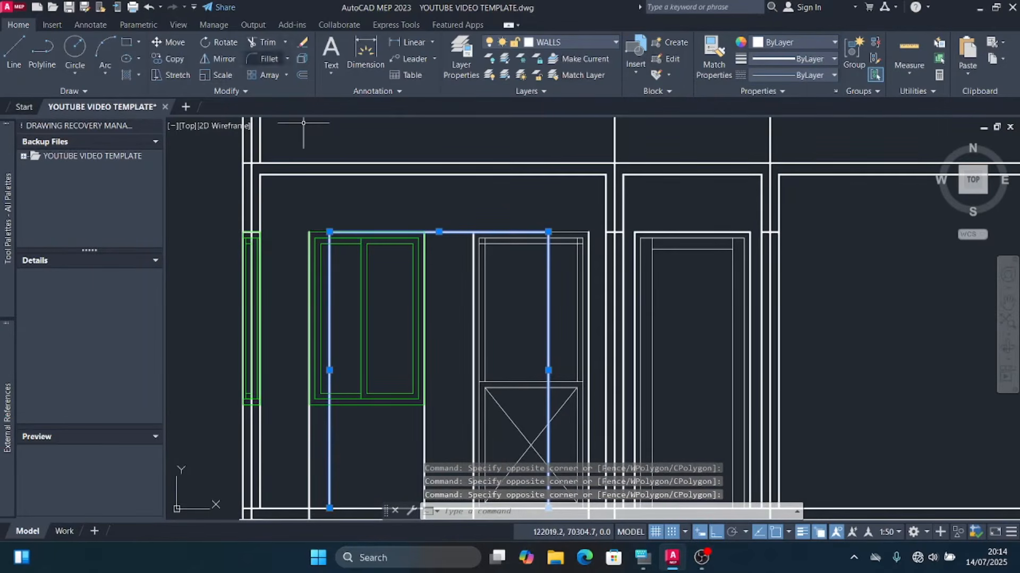
type("tr")
key("Return")
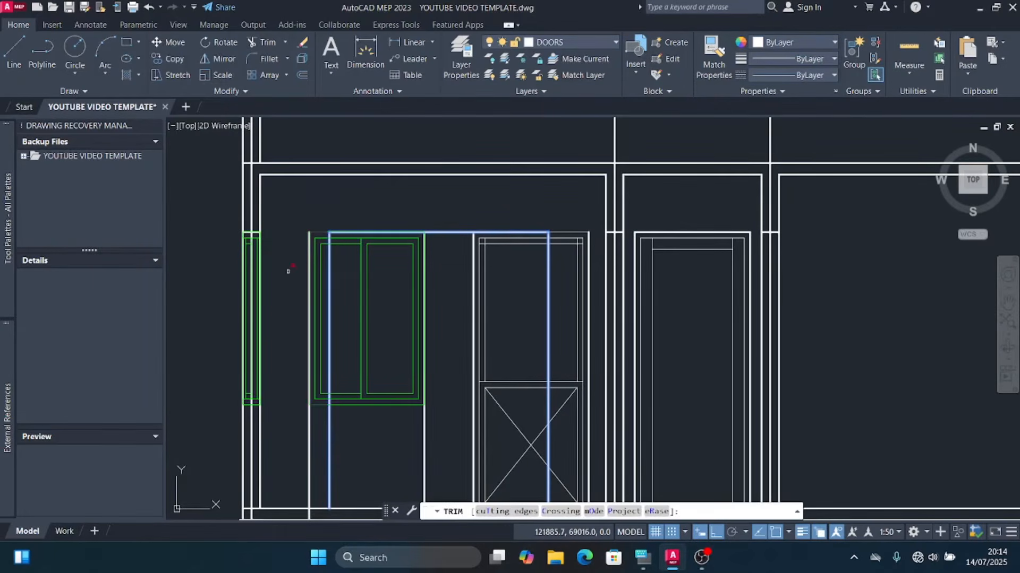
scroll(288, 270, "up", 4)
left_click(378, 156)
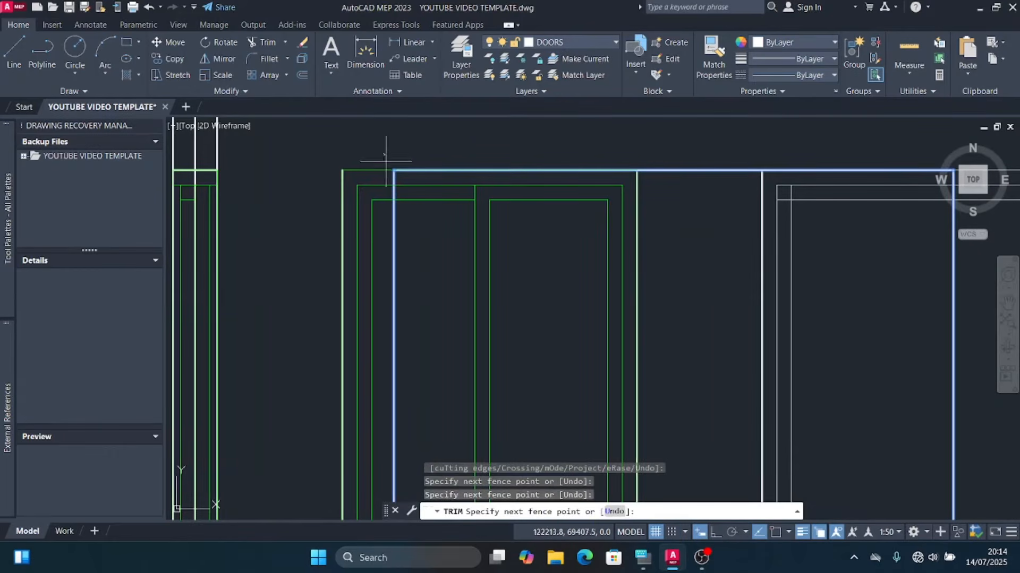
scroll(386, 214, "down", 4)
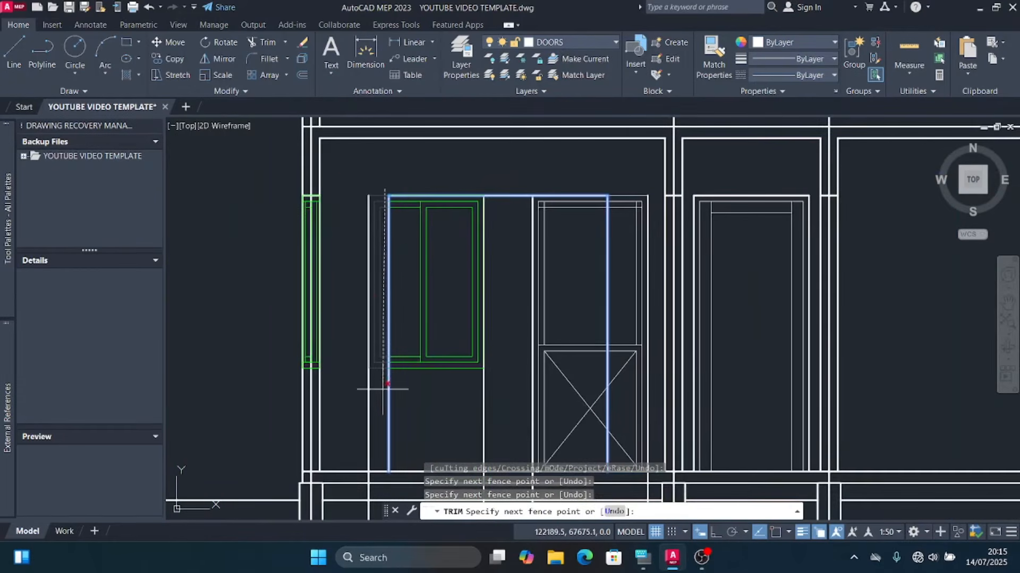
key("Return")
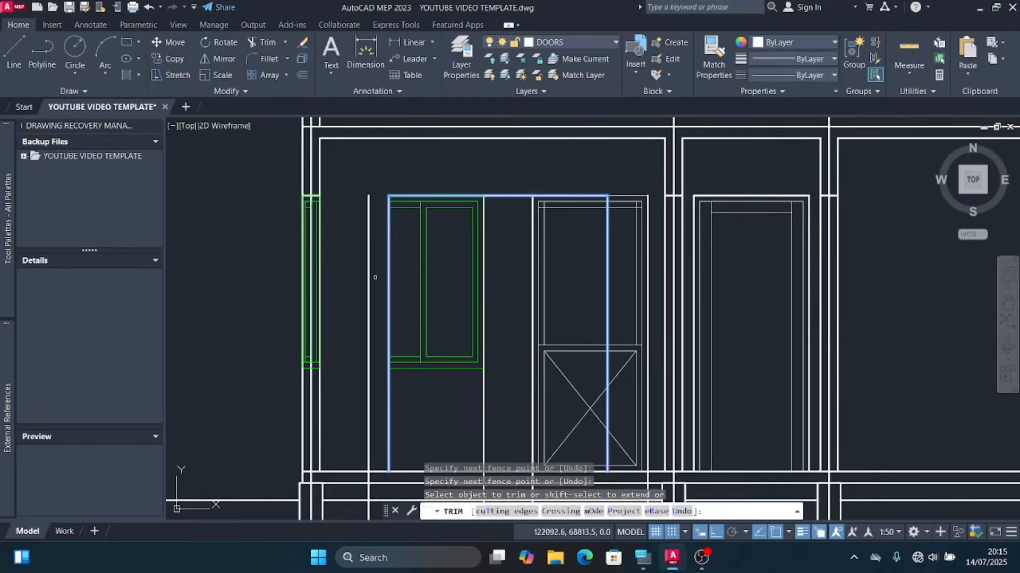
Step: Examine the floor plan's kitchen and dining opening, porch window and door D1 in relation to the section above
scroll(371, 199, "down", 2)
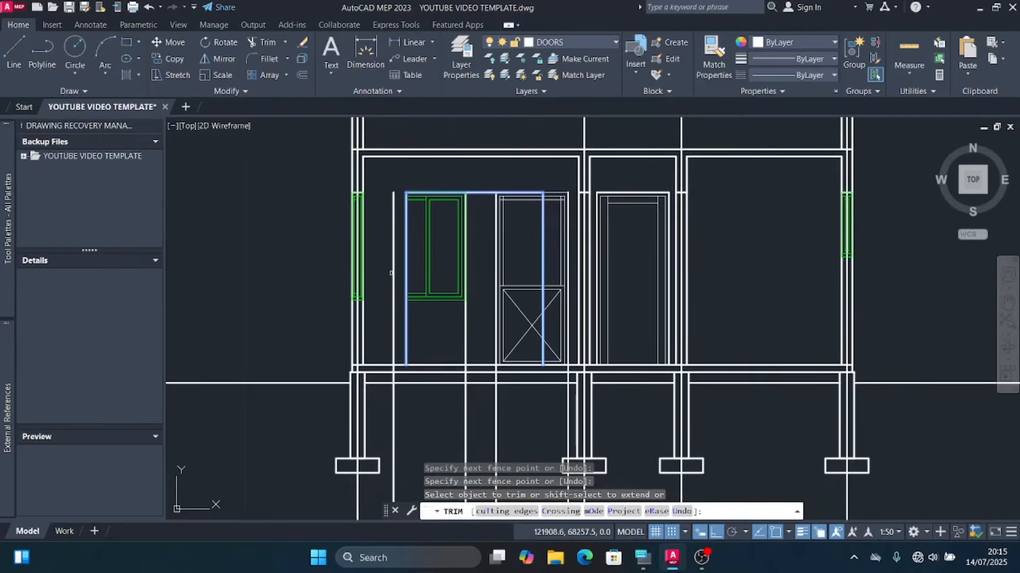
scroll(441, 175, "down", 4)
scroll(425, 186, "up", 6)
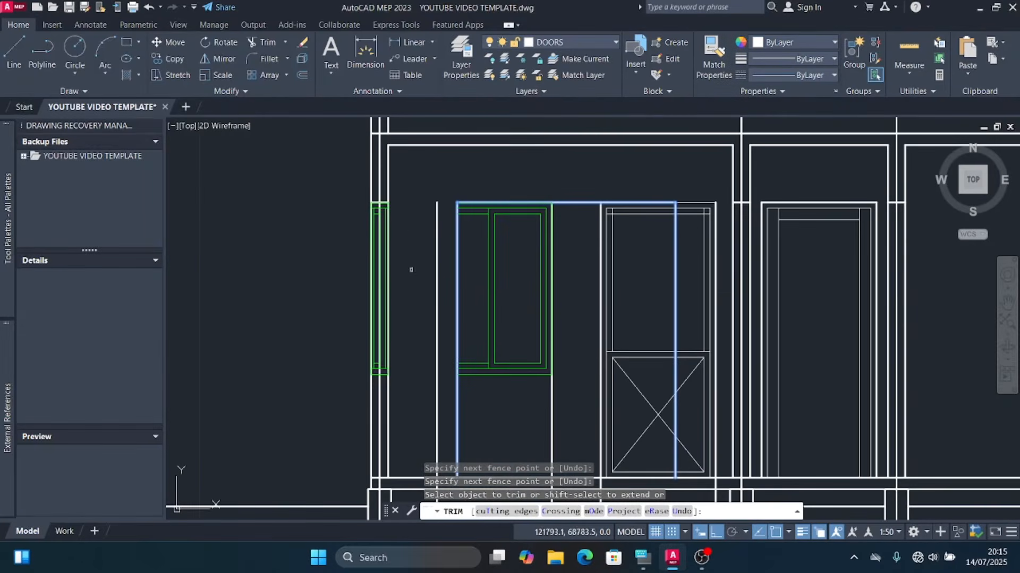
scroll(433, 327, "down", 8)
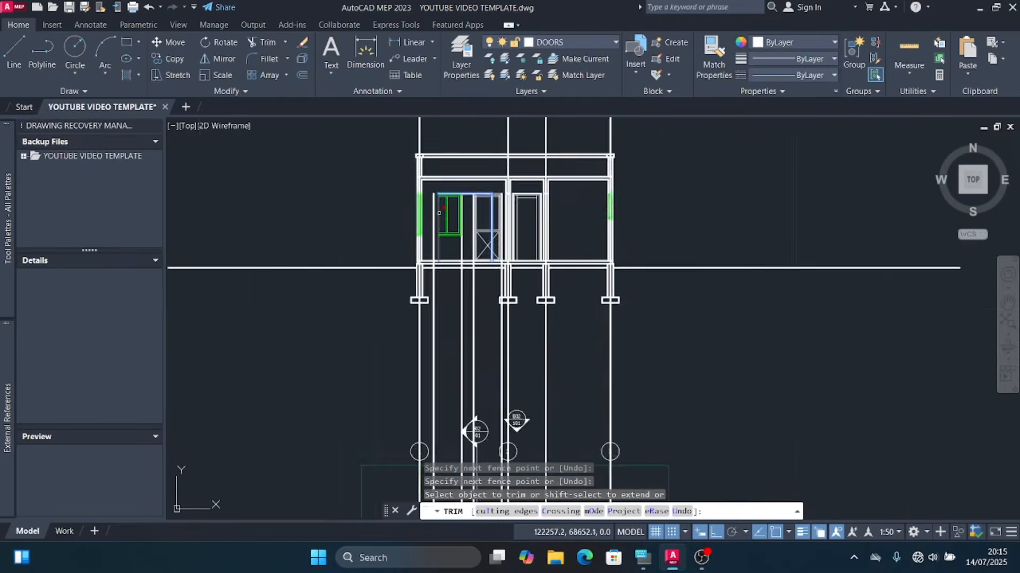
scroll(429, 390, "up", 8)
left_click(438, 370)
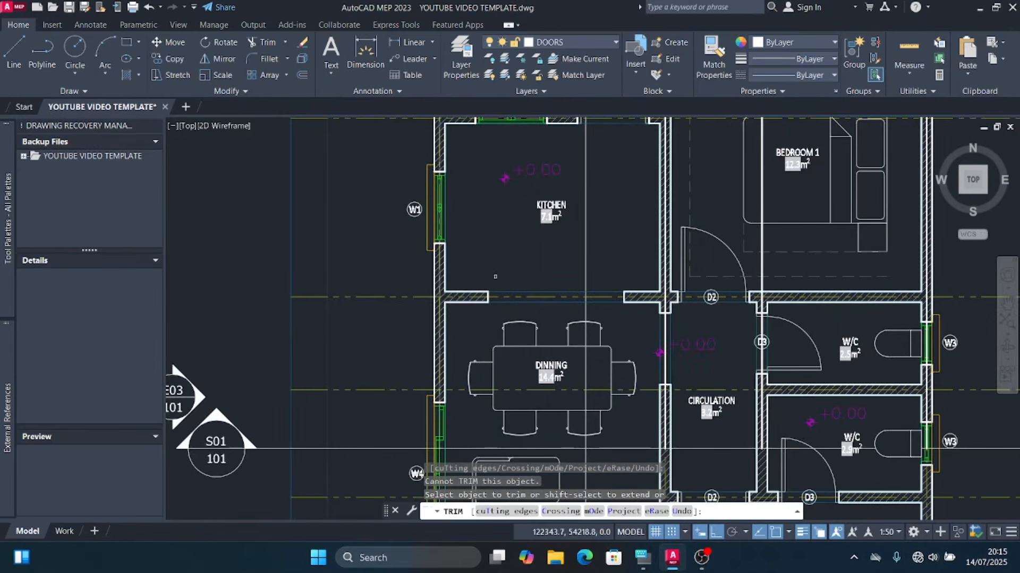
scroll(417, 337, "down", 2)
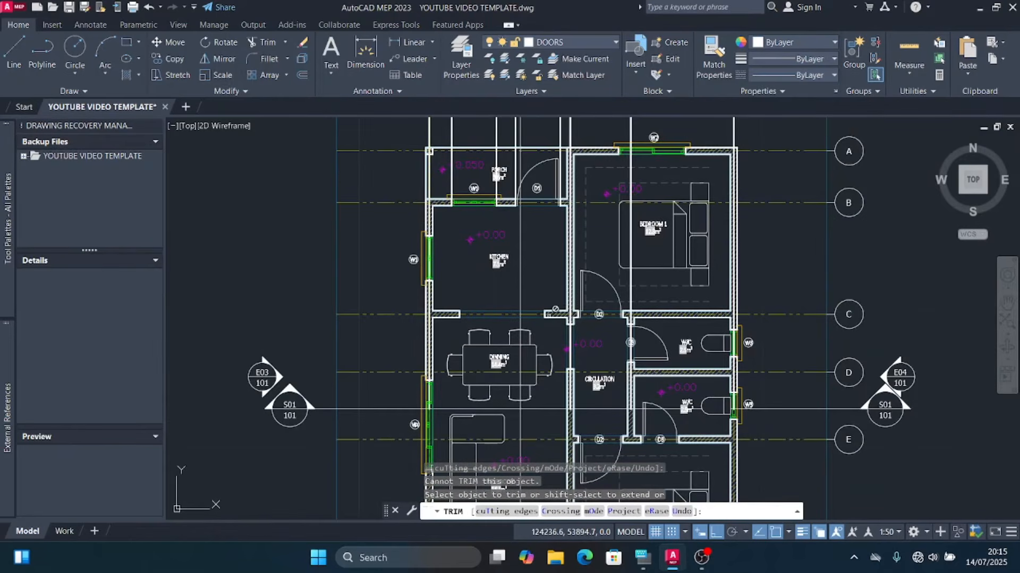
scroll(571, 313, "up", 4)
scroll(522, 354, "down", 4)
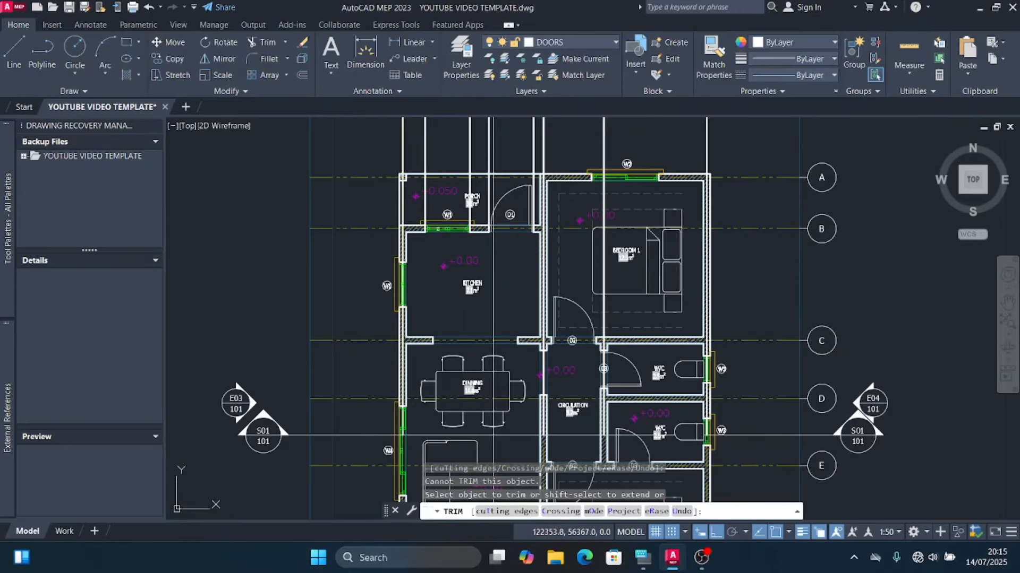
scroll(533, 335, "up", 2)
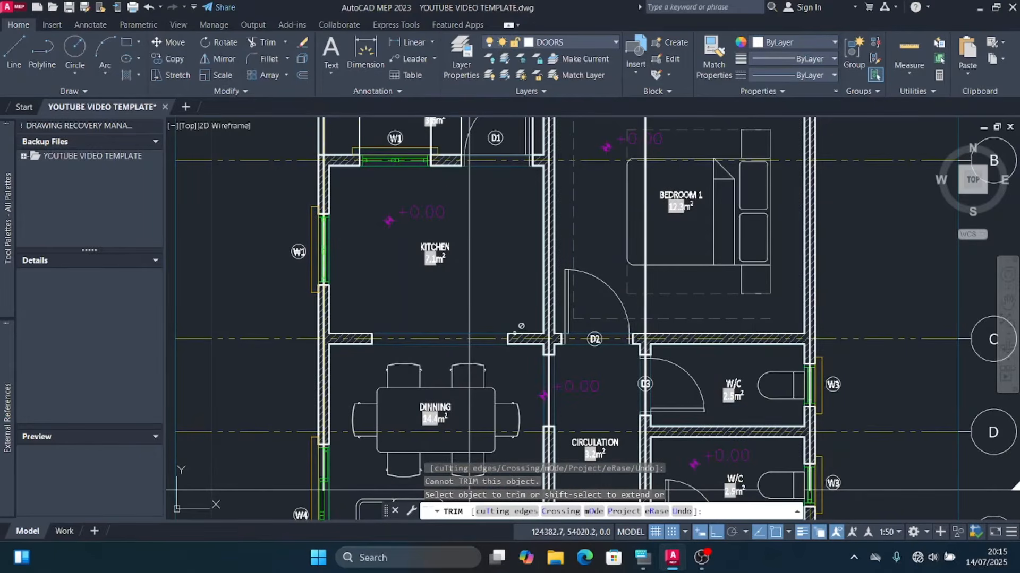
scroll(507, 368, "down", 2)
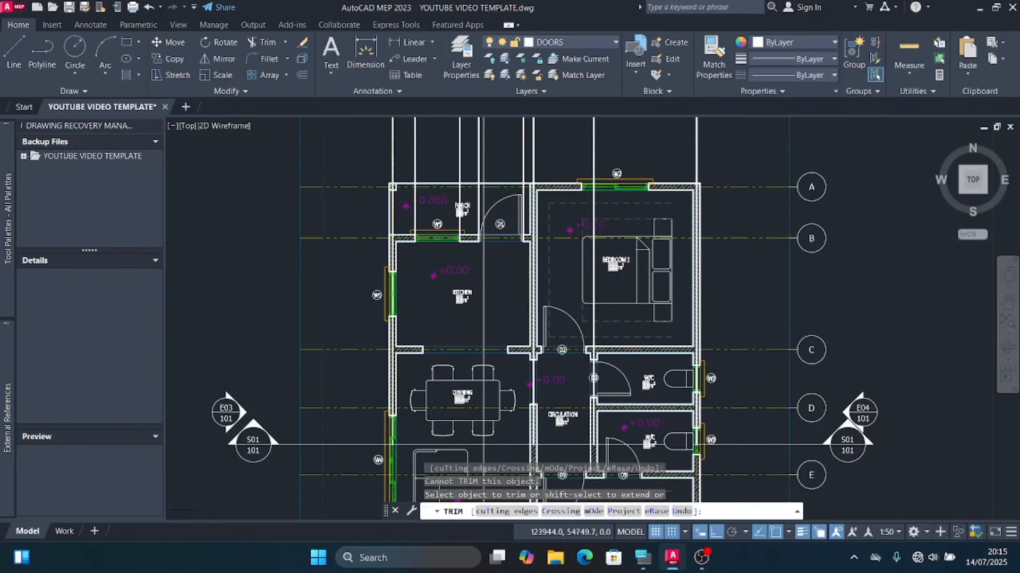
scroll(483, 445, "down", 3)
scroll(518, 255, "up", 5)
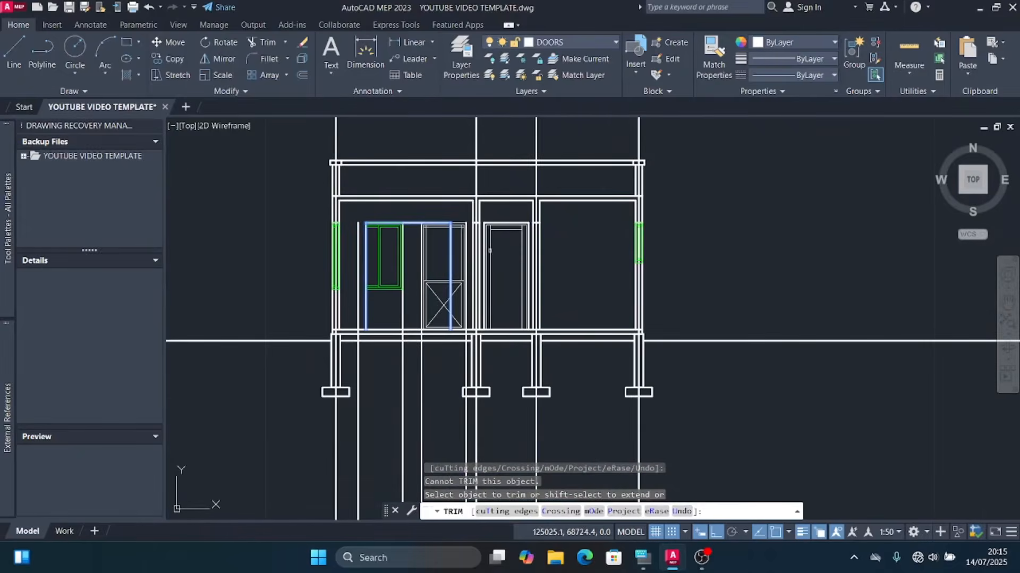
Step: Trim the panelled door's horizontal and diagonal lines that extend beyond the wall opening's right jamb
scroll(446, 231, "up", 5)
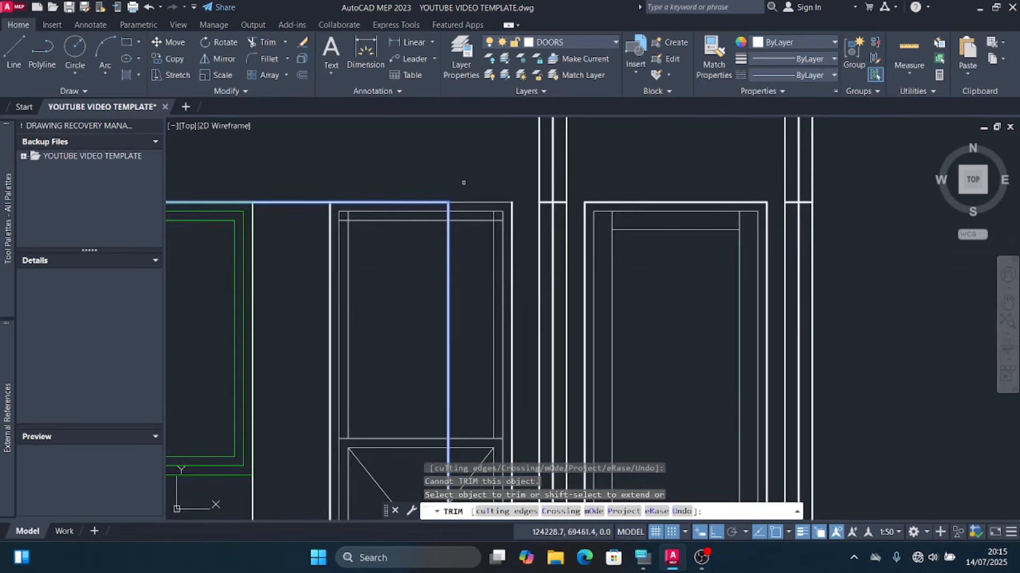
left_click(463, 183)
scroll(467, 177, "down", 5)
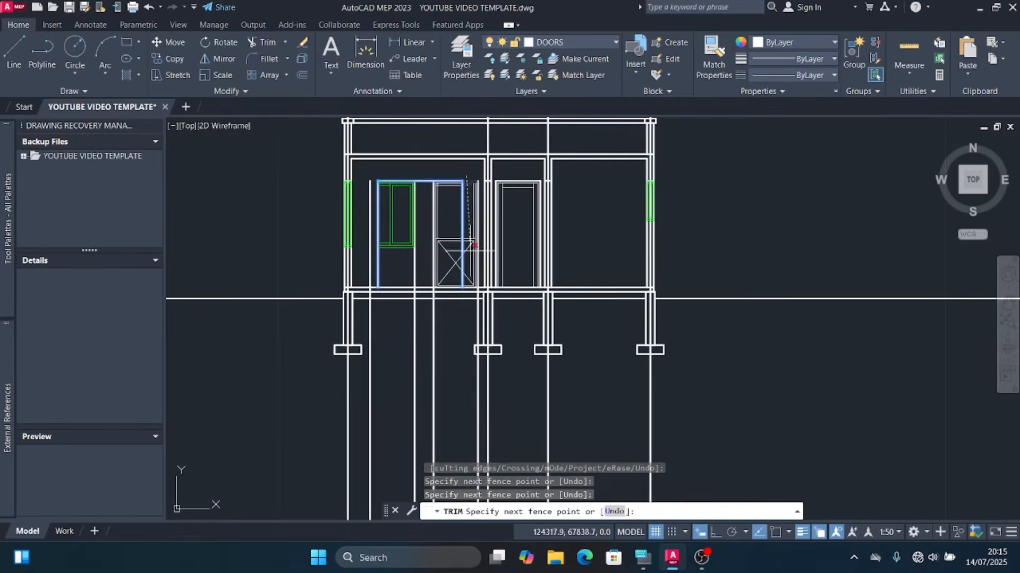
scroll(466, 294, "up", 3)
scroll(470, 304, "up", 3)
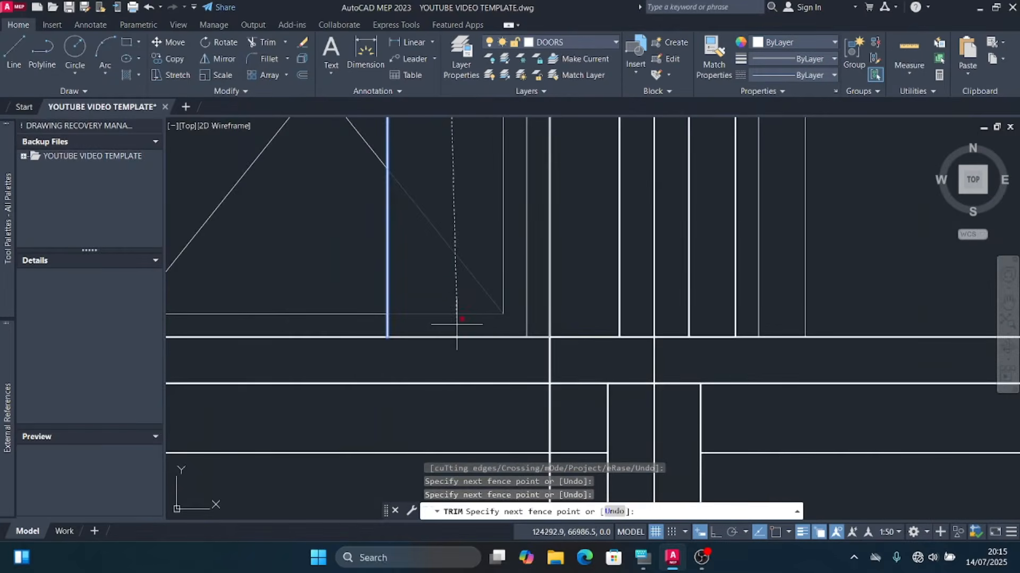
key("Return")
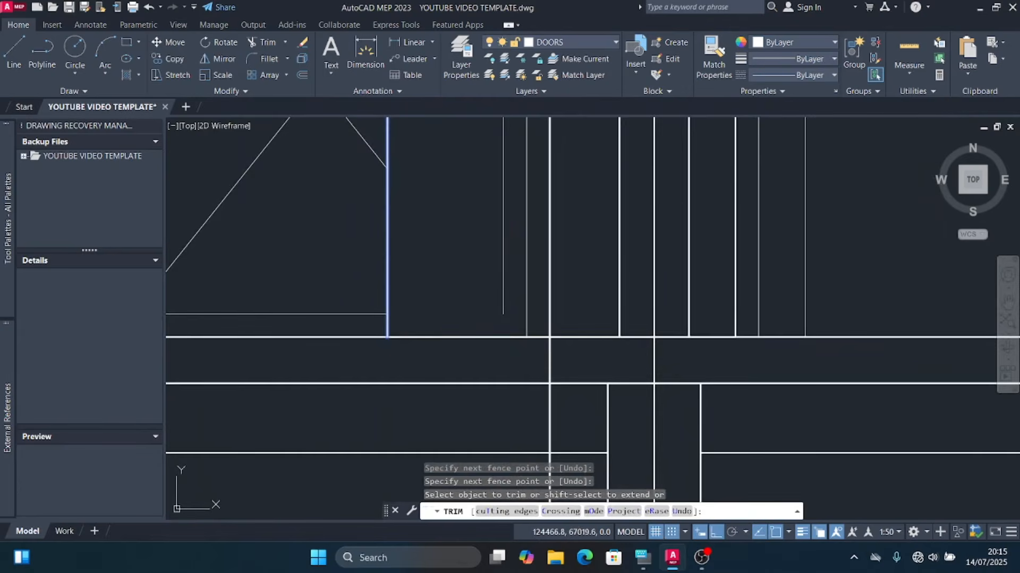
Step: Remove the leftover vertical door lines to the right of the wall opening and end the trimming
scroll(478, 255, "down", 4)
scroll(478, 255, "up", 5)
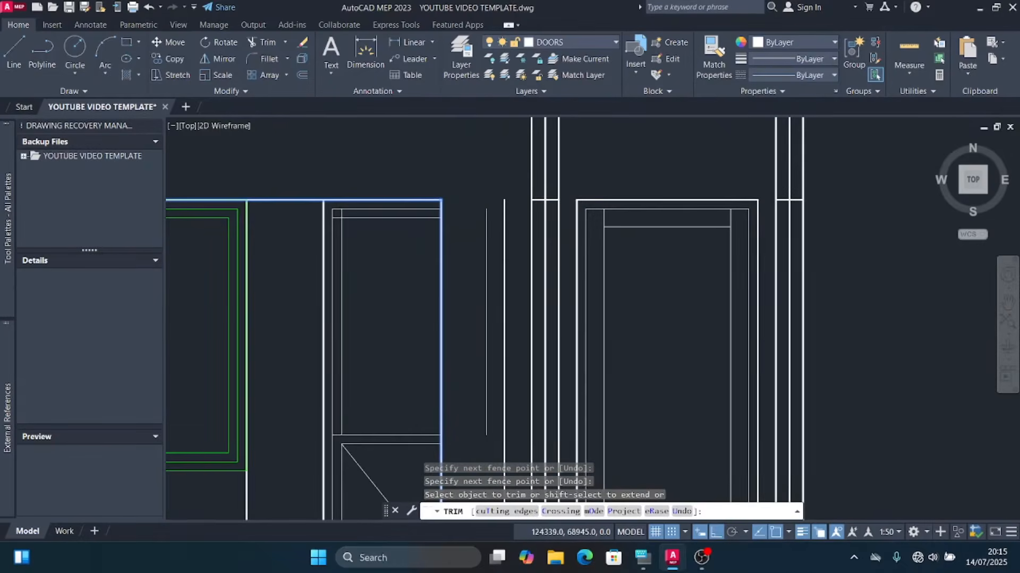
left_click(486, 299)
scroll(480, 192, "down", 2)
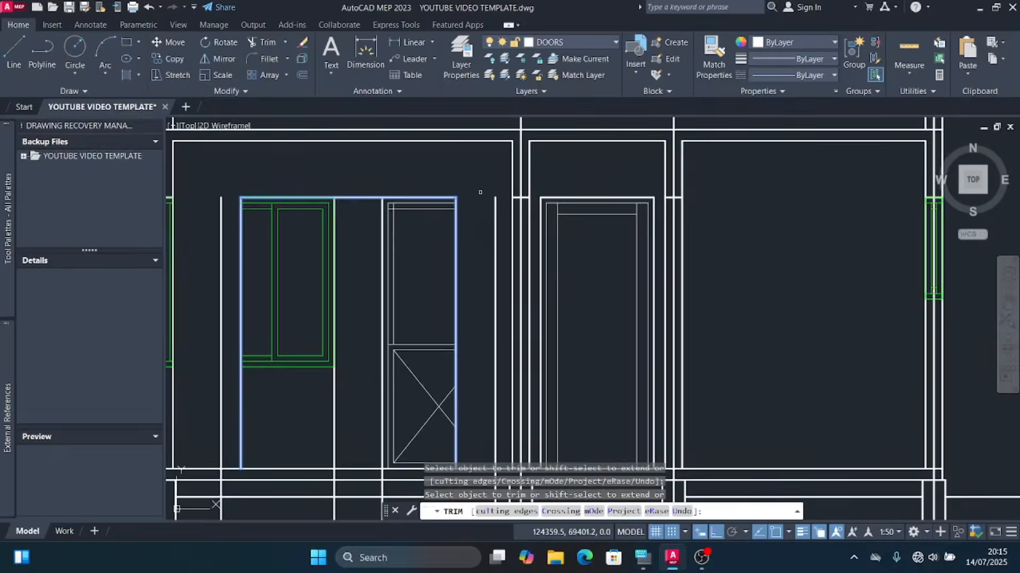
scroll(459, 165, "down", 2)
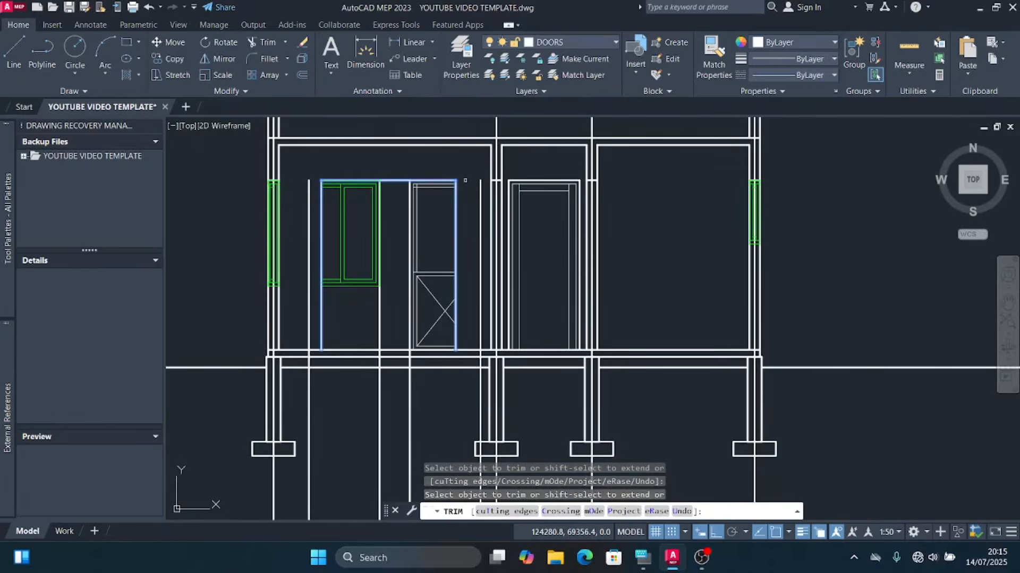
key("Escape")
Step: Delete the two vertical construction lines standing just outside the wall opening's left and right jambs in the section
scroll(485, 208, "up", 2)
left_click(467, 206)
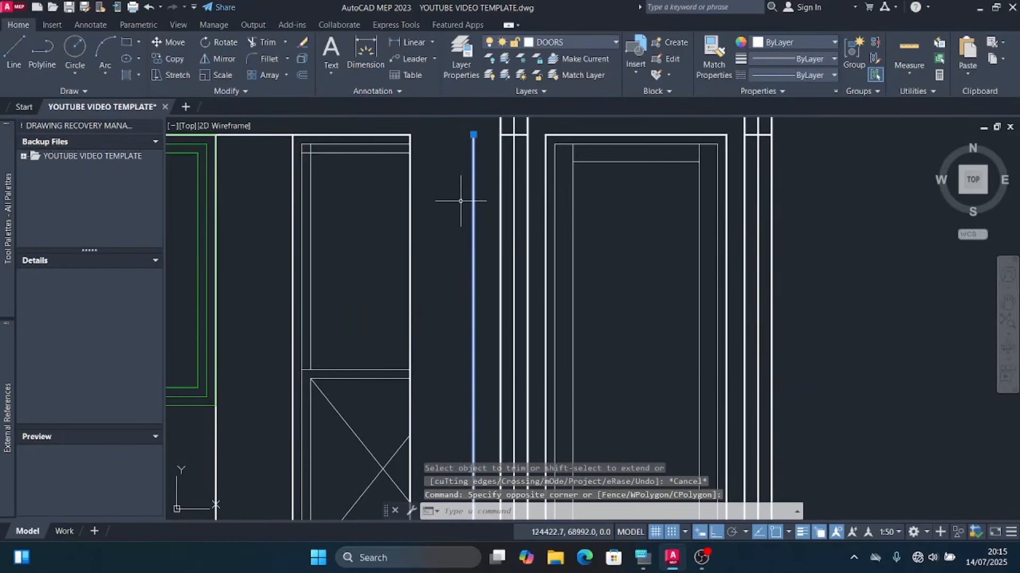
scroll(467, 206, "down", 4)
scroll(372, 261, "up", 2)
left_click(392, 341)
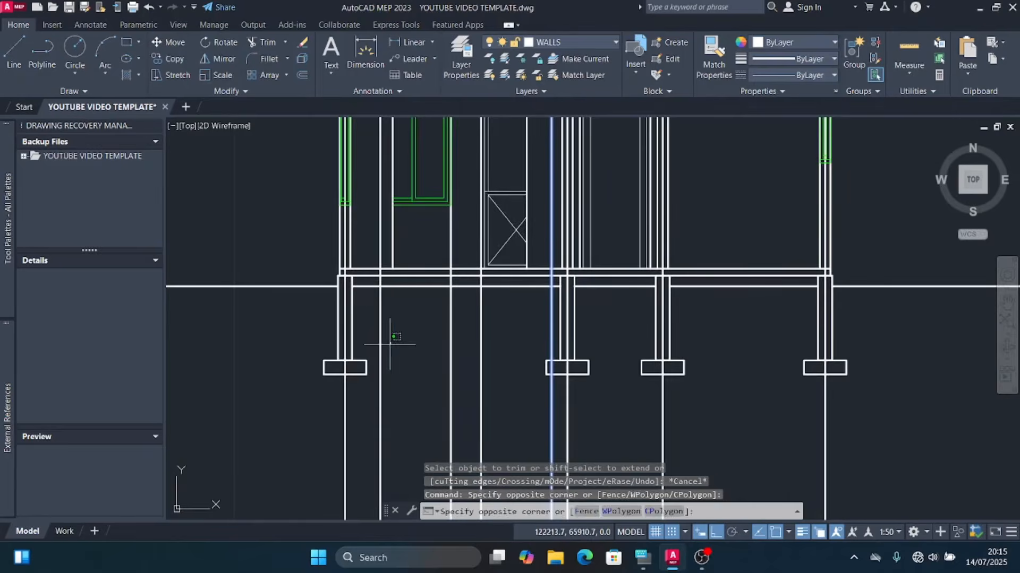
left_click(372, 326)
key("Delete")
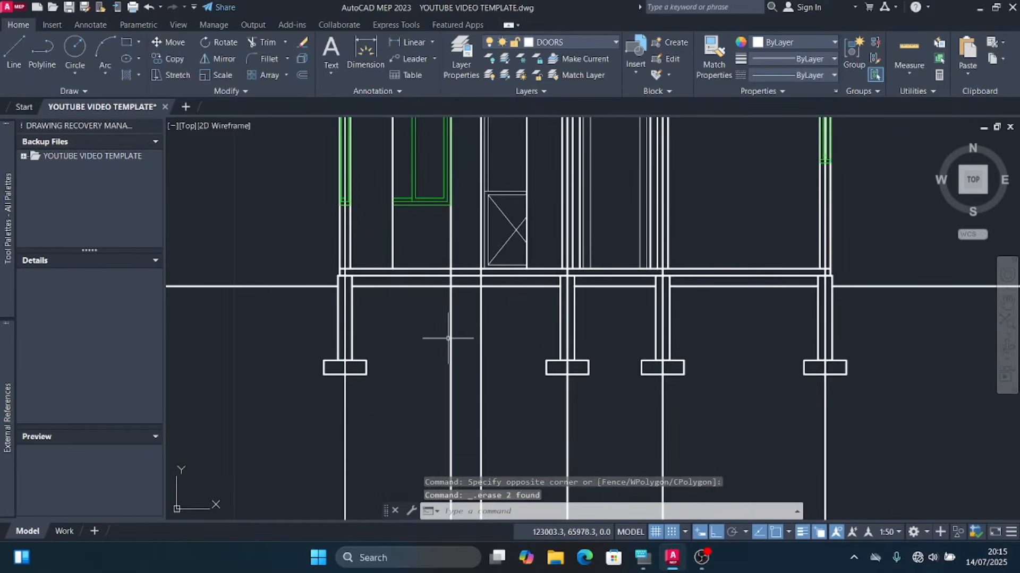
Step: Delete the two remaining vertical construction lines running down from the green window's right edge and the panelled door's left edge
left_click(463, 352)
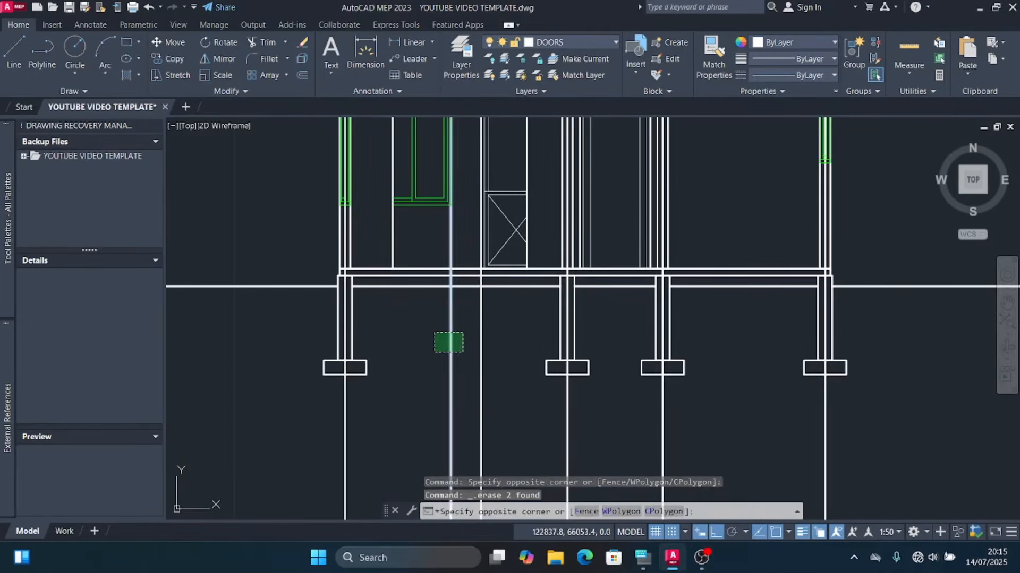
left_click(434, 333)
left_click(497, 361)
left_click(481, 349)
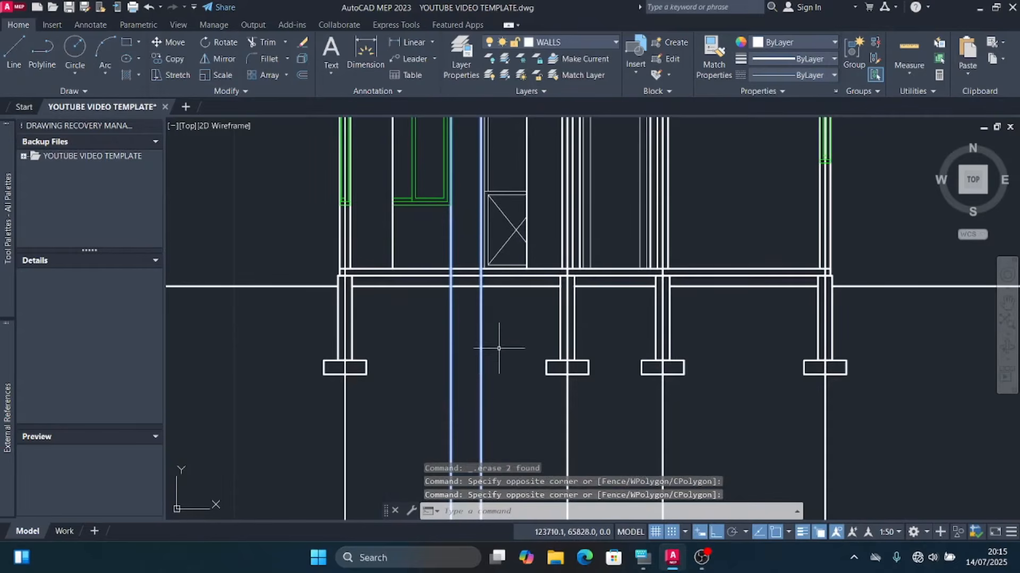
key("Delete")
Step: Examine the cleaned-up section, checking the wall opening, window and doors against the floor plan below
scroll(455, 387, "down", 2)
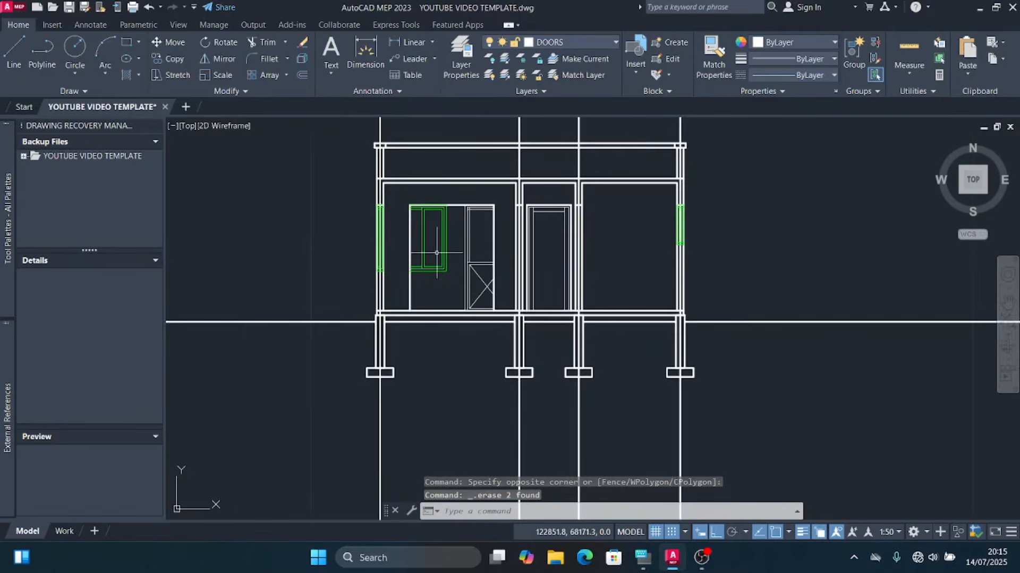
scroll(443, 218, "up", 5)
scroll(478, 213, "down", 2)
scroll(636, 208, "up", 2)
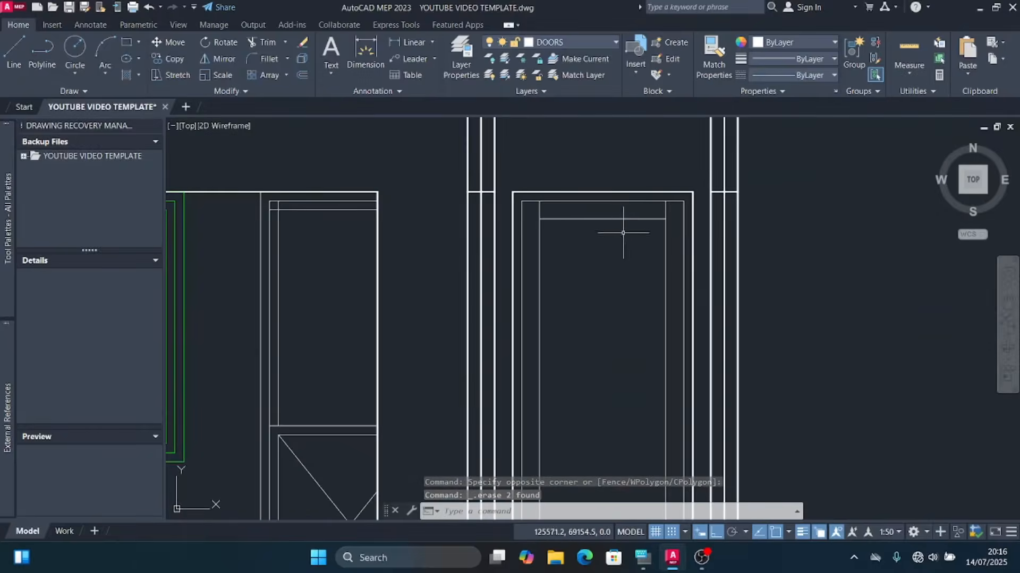
scroll(584, 205, "down", 4)
scroll(572, 205, "down", 2)
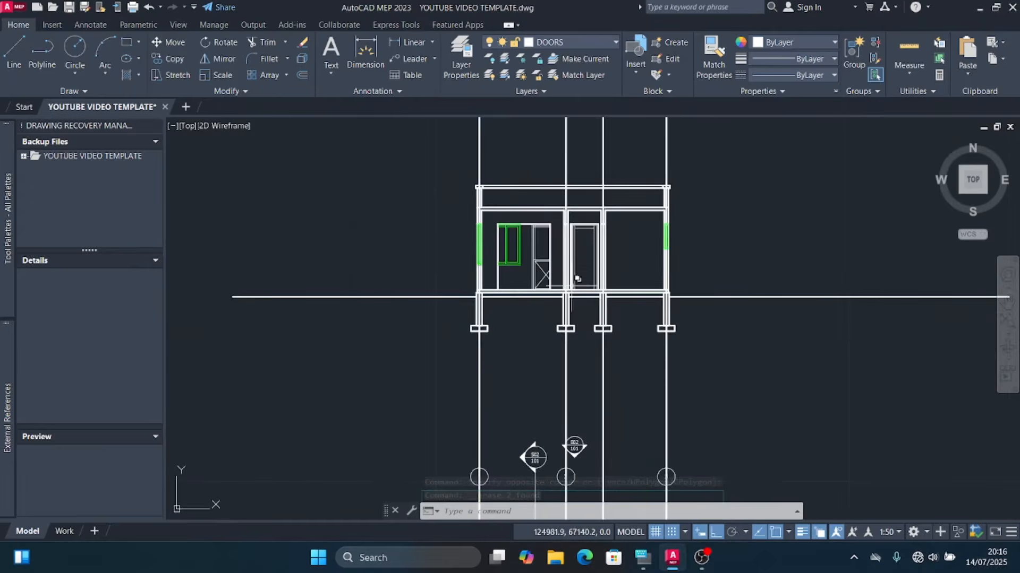
scroll(628, 234, "up", 2)
scroll(627, 263, "down", 2)
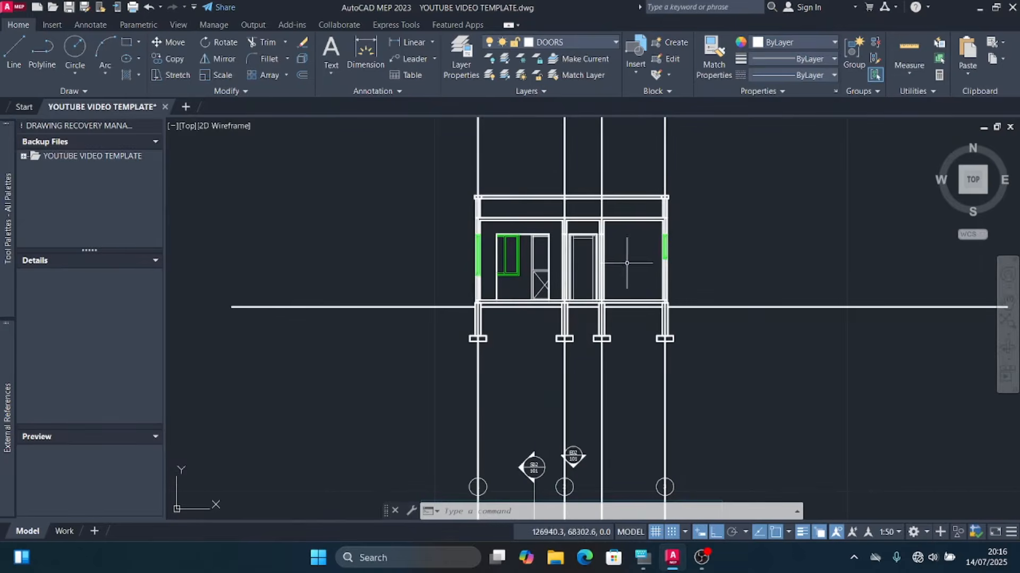
scroll(628, 259, "down", 2)
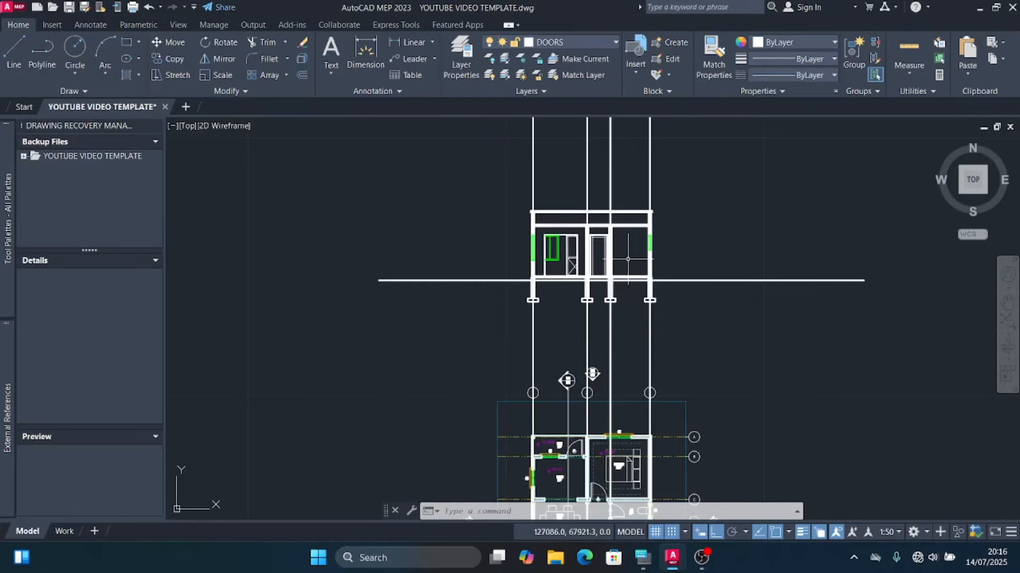
scroll(631, 229, "up", 3)
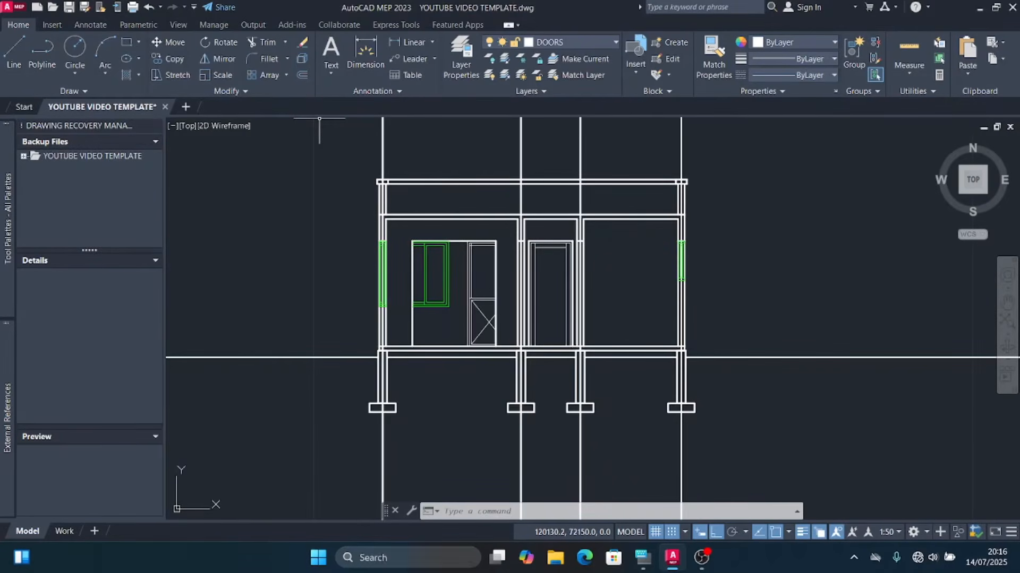
Step: Make HATCH the current layer and set up a hatch with the AR-CONC pattern at scale 0.3
left_click(575, 42)
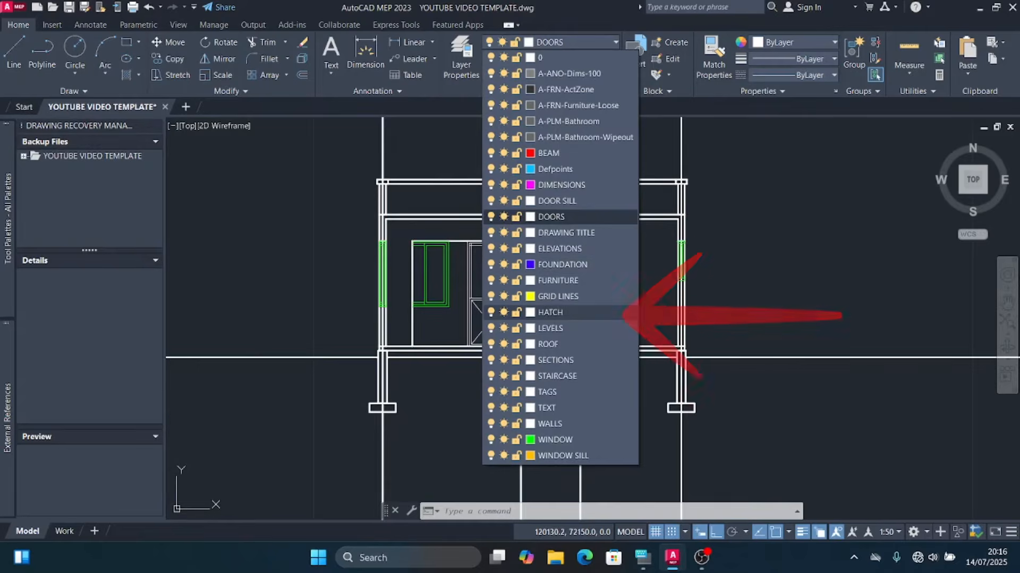
left_click(550, 313)
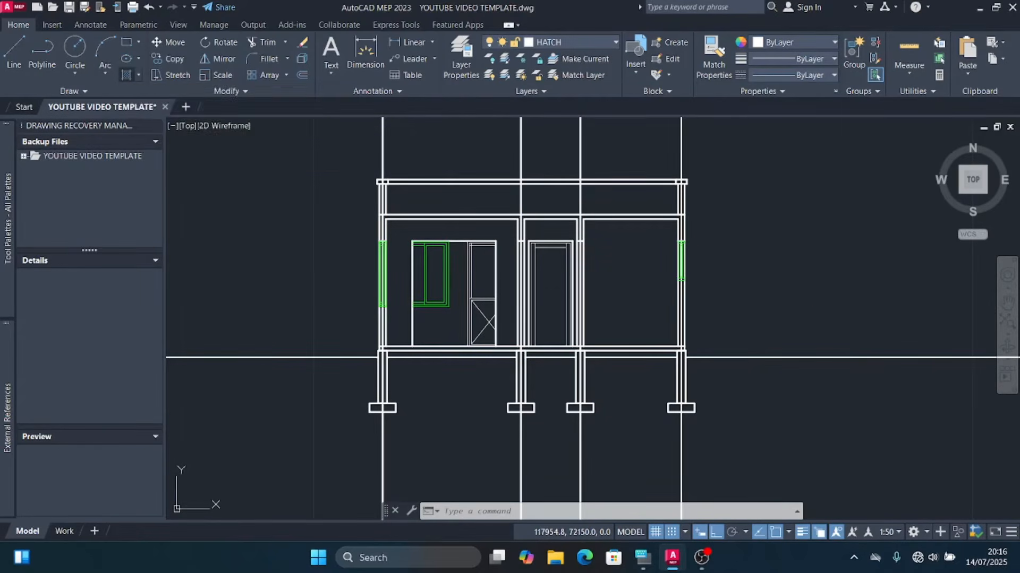
left_click(126, 75)
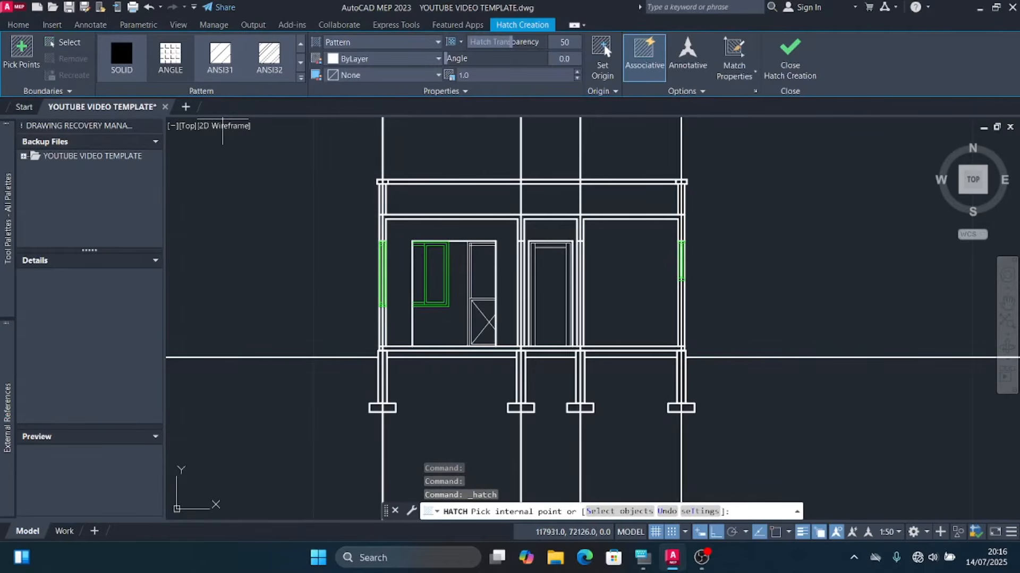
left_click(301, 77)
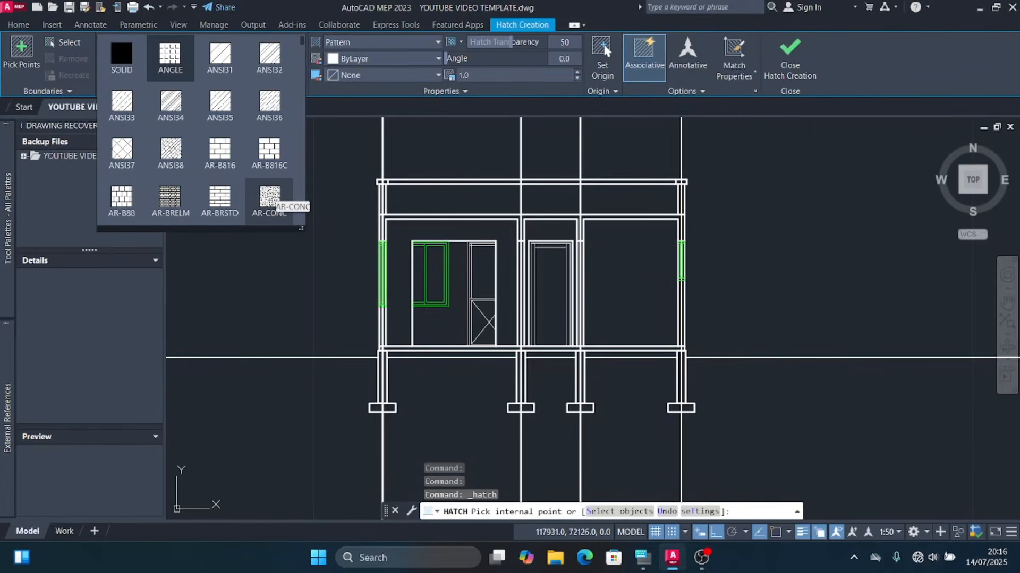
left_click(269, 199)
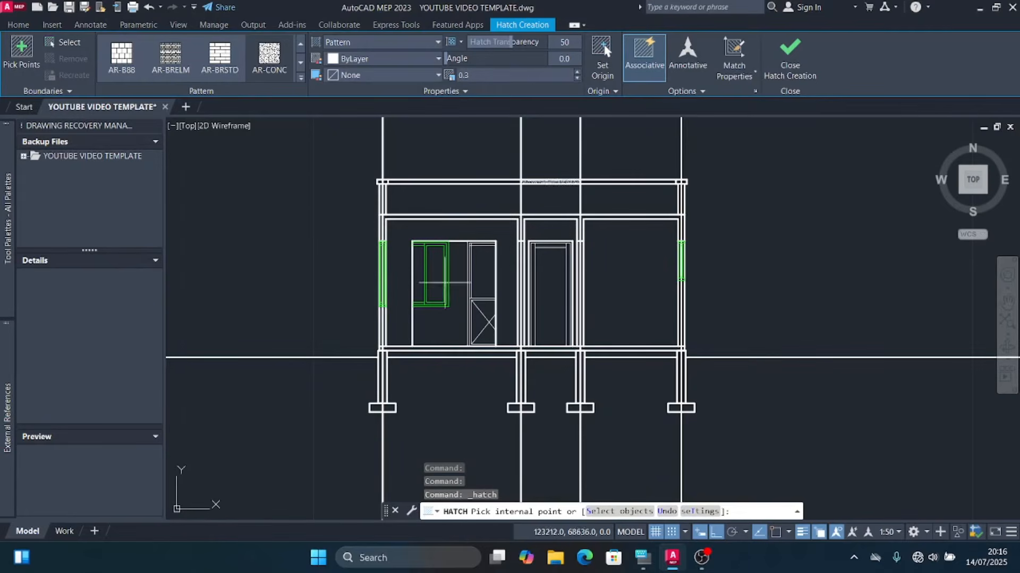
Step: Hatch the copings on top of the left and right parapet walls with the concrete pattern
scroll(381, 166, "up", 6)
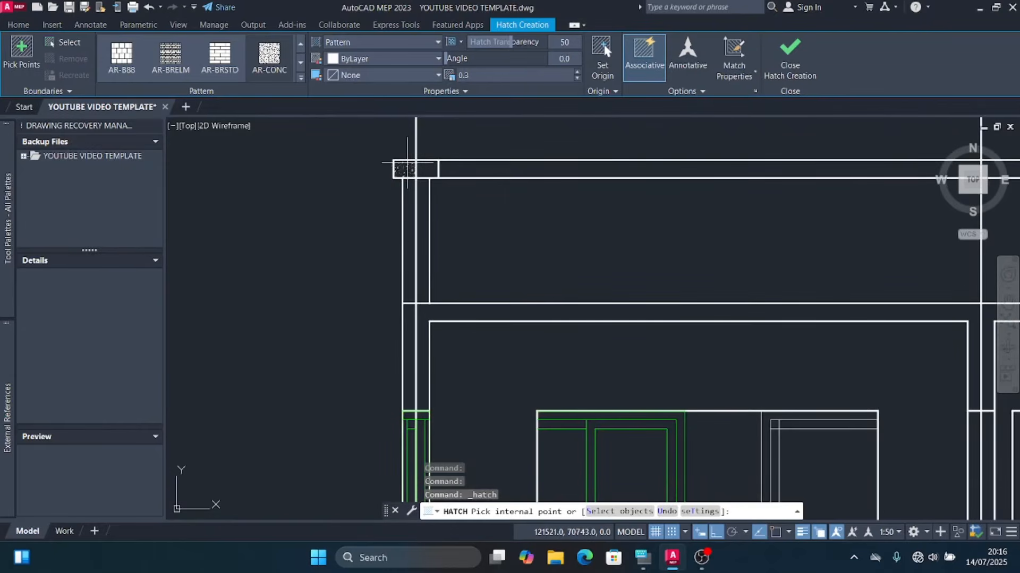
left_click(408, 169)
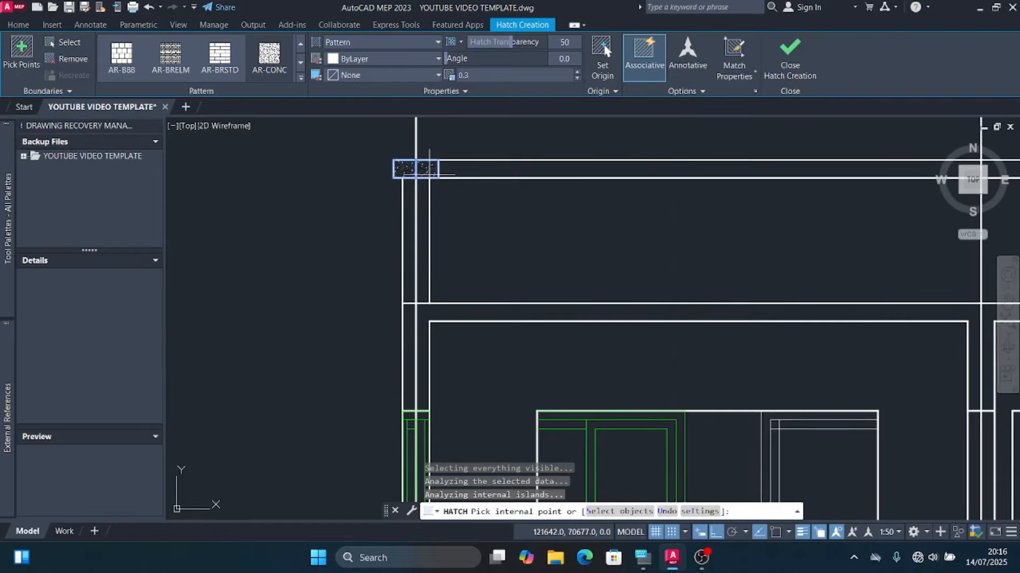
scroll(346, 216, "down", 6)
scroll(670, 203, "up", 6)
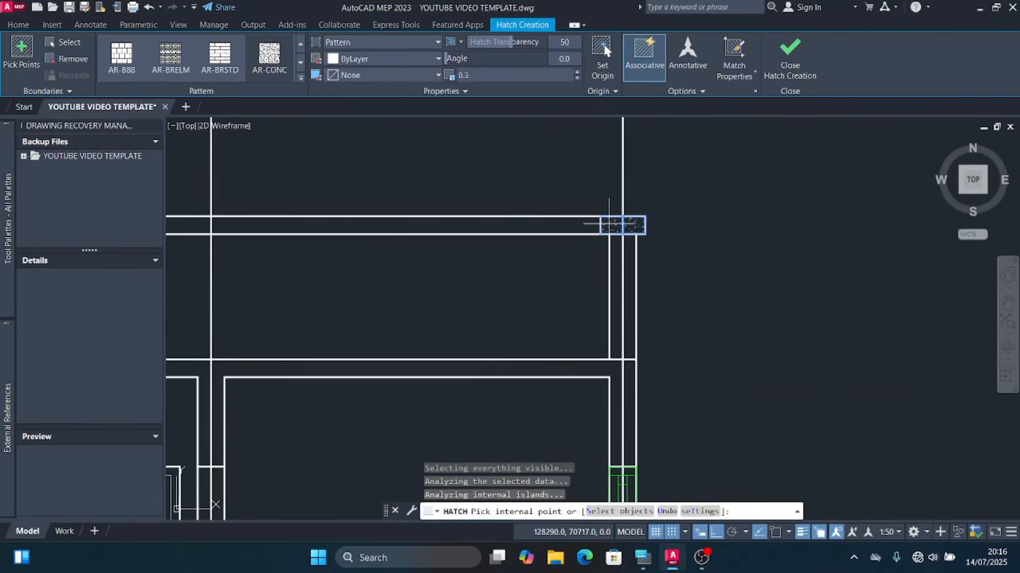
Step: Hatch the roof slab and the beams extending down to the window and door heads with the concrete pattern
scroll(631, 223, "down", 4)
scroll(630, 329, "up", 6)
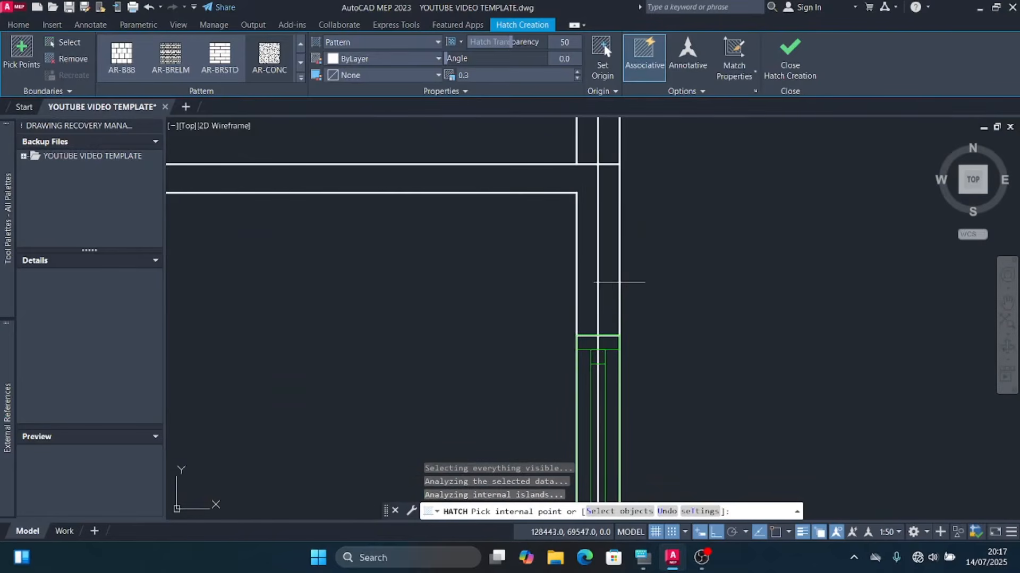
left_click(611, 282)
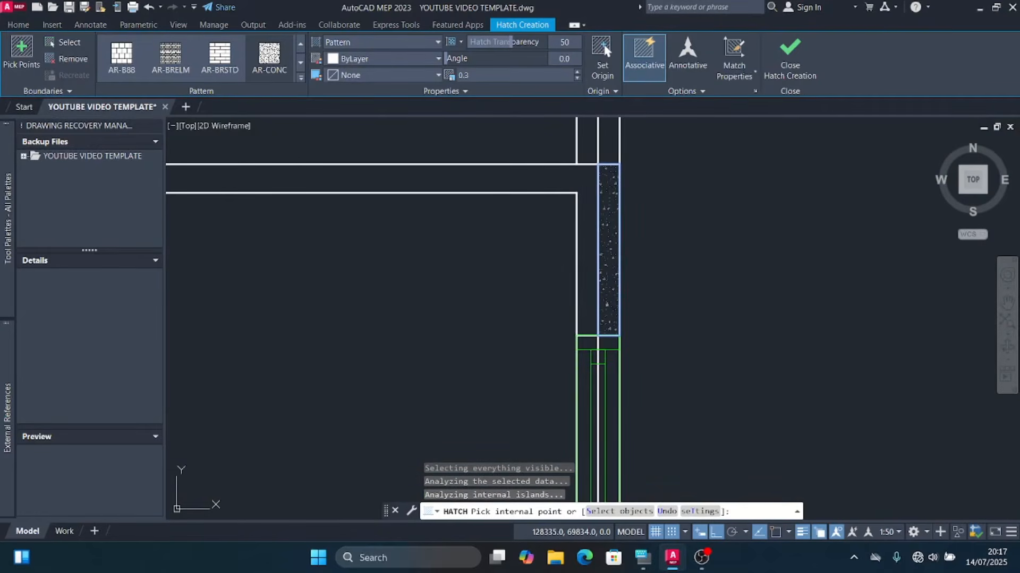
left_click(293, 181)
scroll(683, 212, "down", 4)
scroll(376, 221, "up", 5)
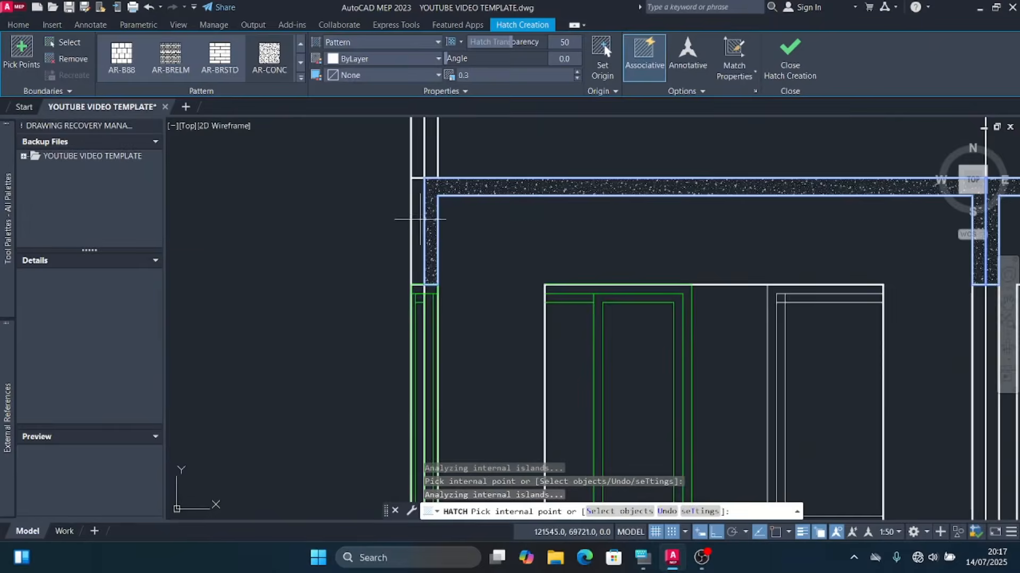
scroll(434, 199, "down", 4)
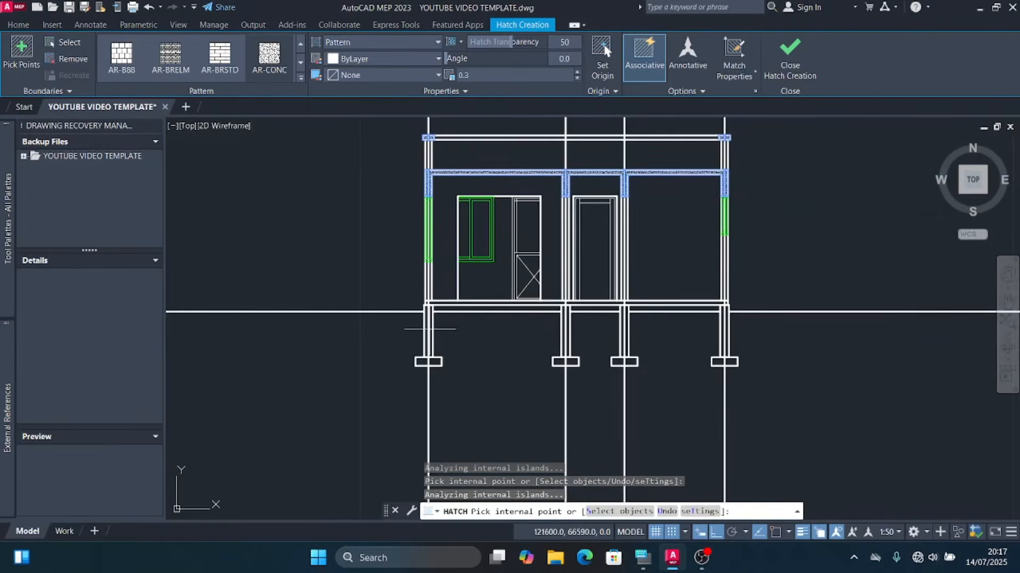
Step: Hatch the left and middle bays of the ground floor slab with the concrete pattern
scroll(456, 337, "up", 3)
scroll(363, 268, "up", 3)
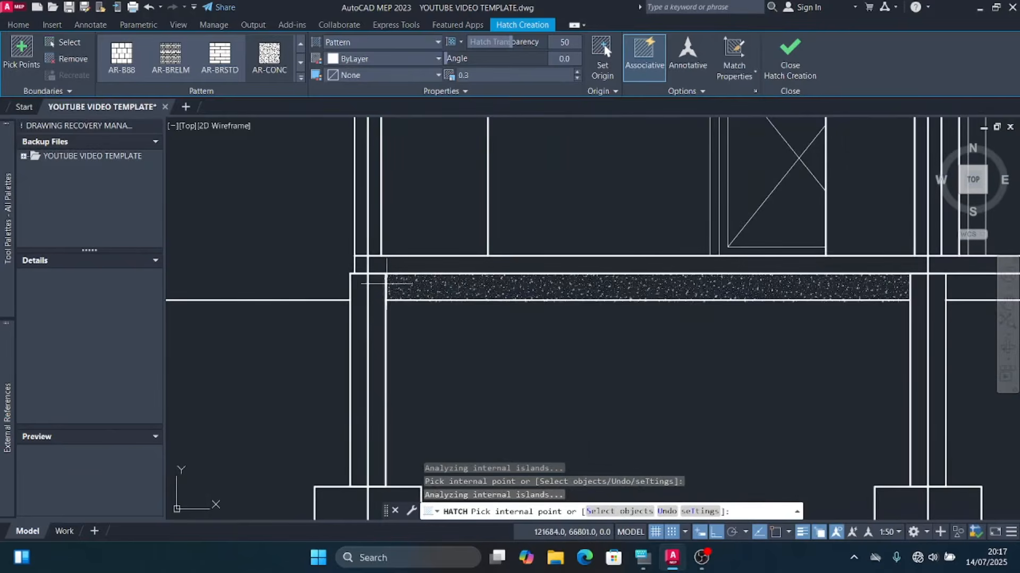
left_click(373, 265)
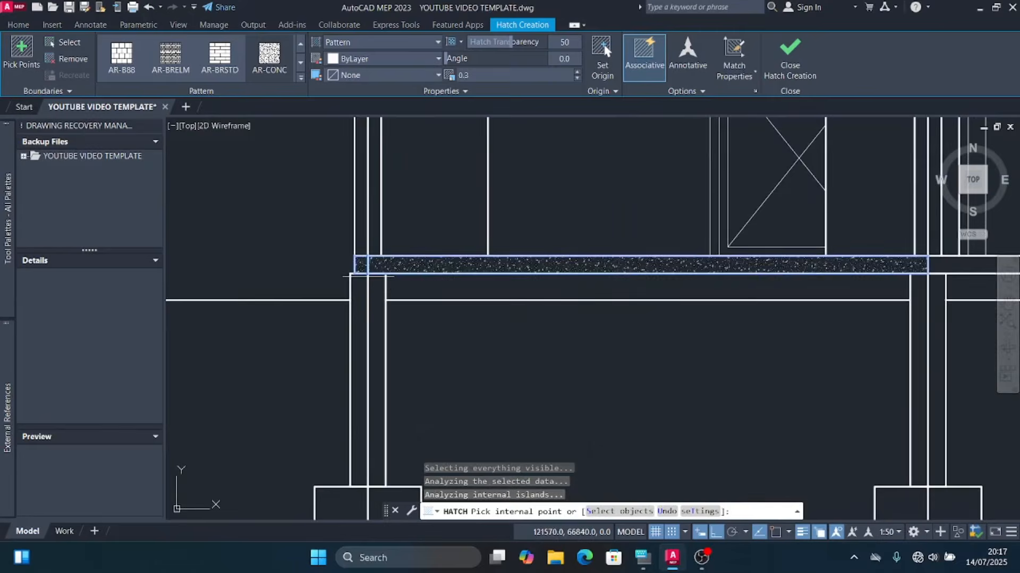
scroll(326, 291, "down", 4)
scroll(615, 283, "up", 4)
left_click(611, 281)
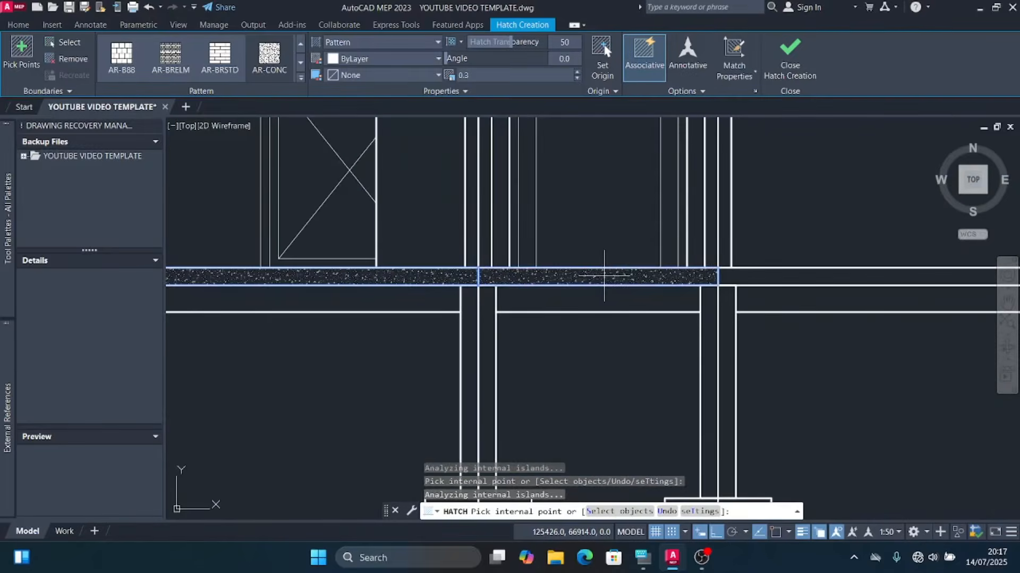
Step: Hatch the right bay of the ground floor slab, including its outer end, with the concrete pattern
scroll(444, 303, "down", 4)
scroll(570, 296, "up", 2)
left_click(587, 280)
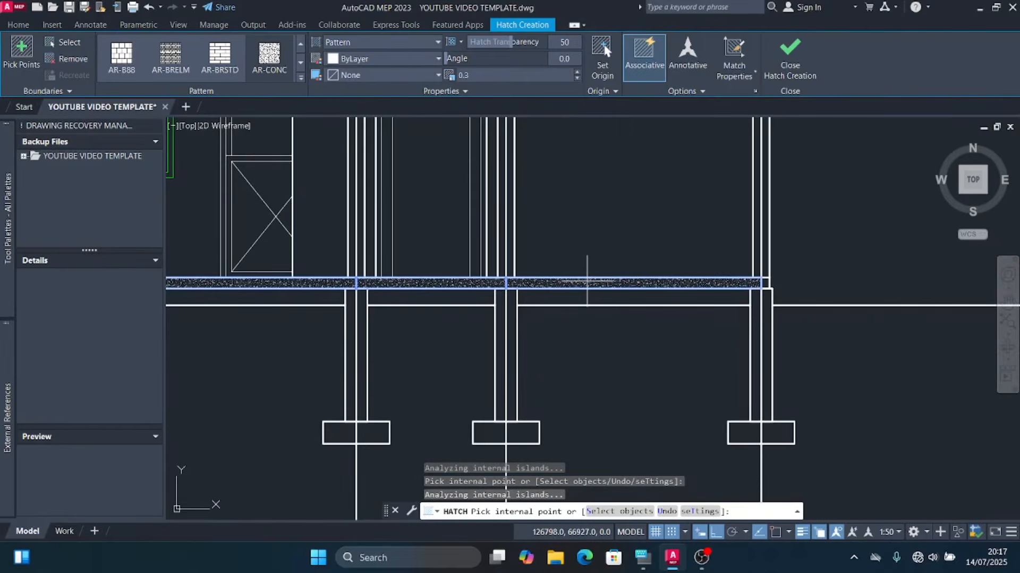
scroll(631, 285, "down", 2)
scroll(756, 285, "up", 2)
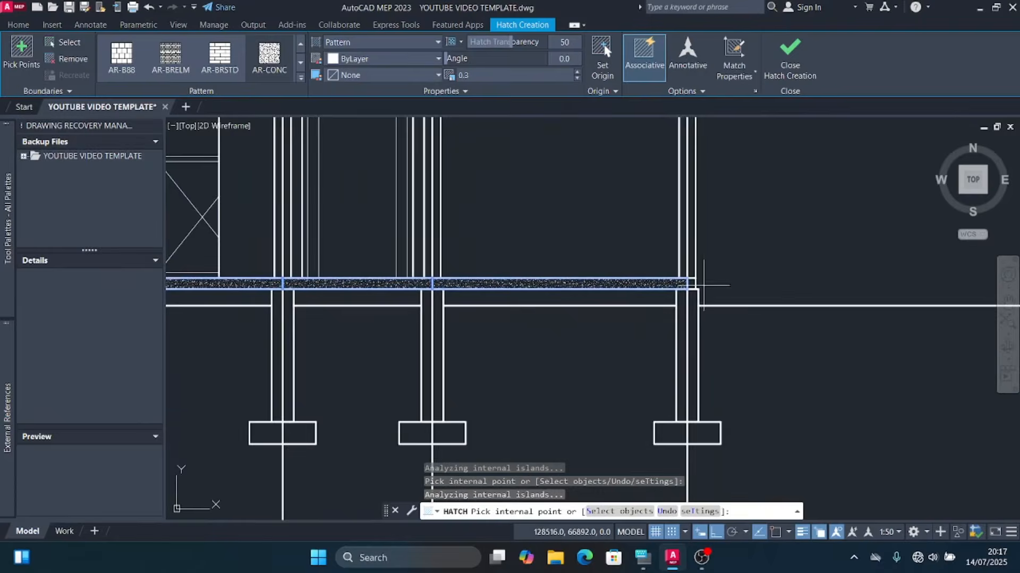
scroll(704, 285, "up", 2)
scroll(678, 273, "down", 4)
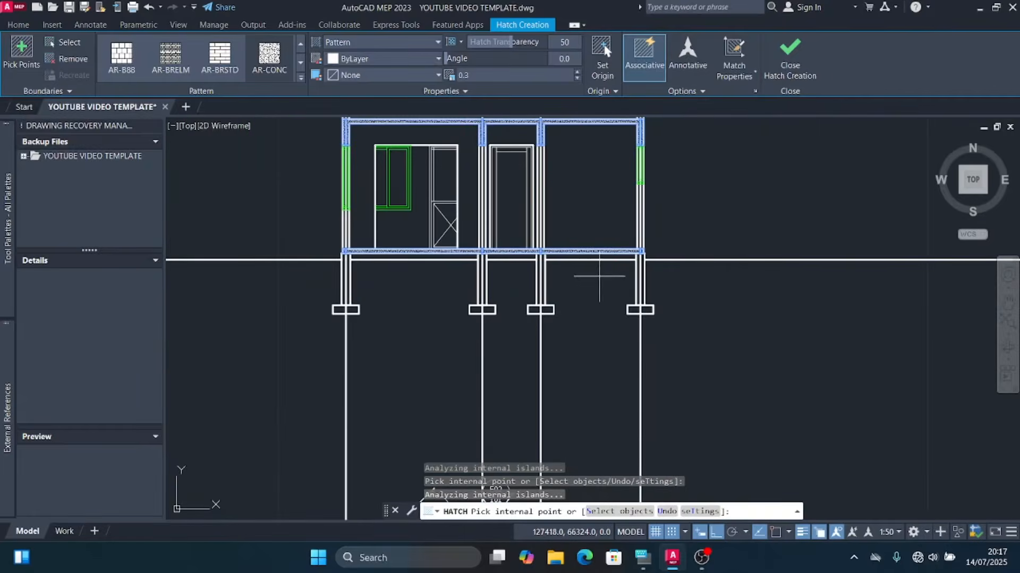
Step: Hatch the right half of the rightmost foundation footing and both halves of the two middle footings with the concrete pattern
scroll(638, 299, "up", 5)
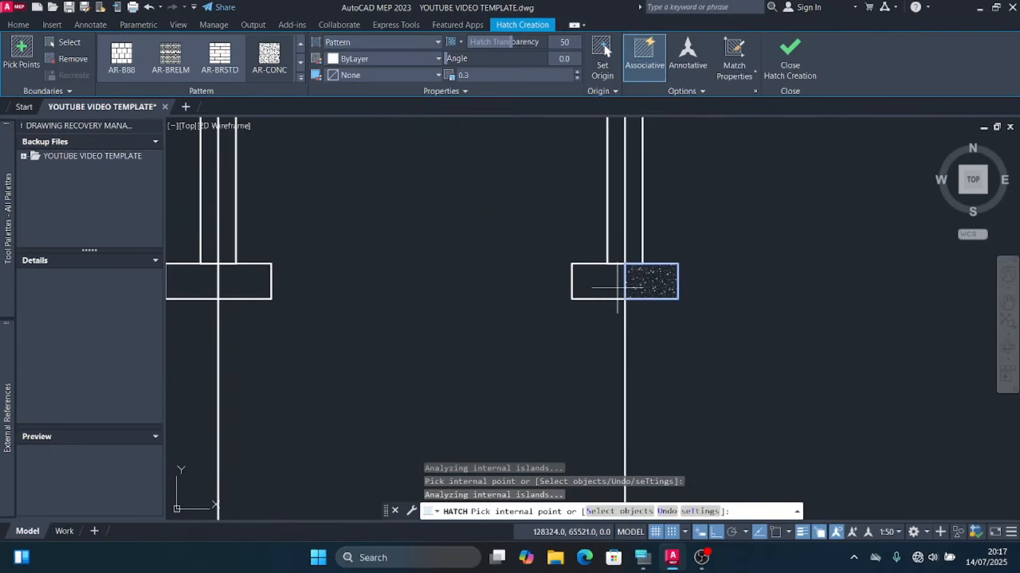
scroll(617, 288, "down", 2)
scroll(367, 296, "up", 2)
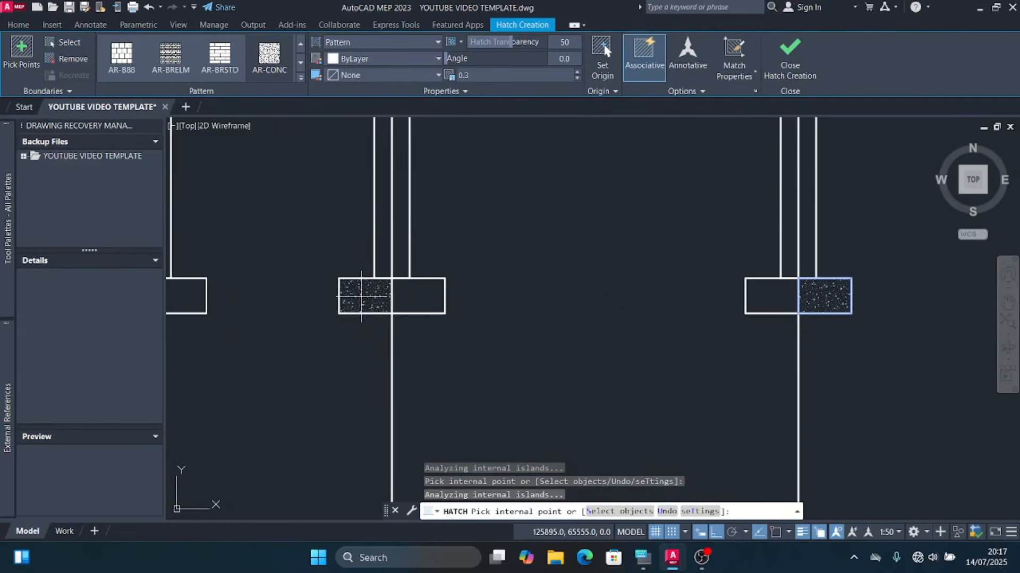
left_click(366, 297)
scroll(418, 296, "down", 3)
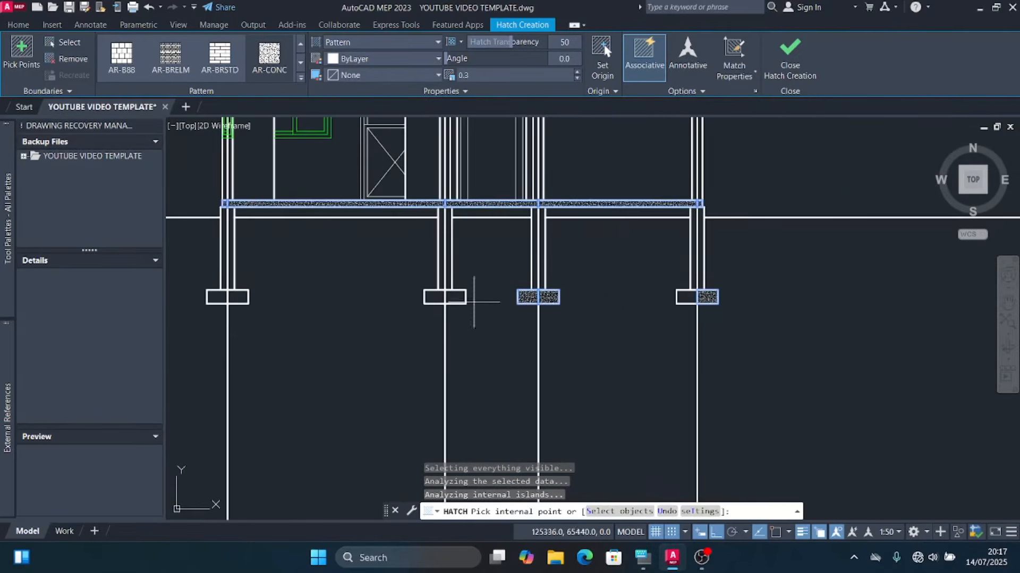
scroll(469, 290, "up", 3)
left_click(429, 297)
scroll(481, 301, "down", 4)
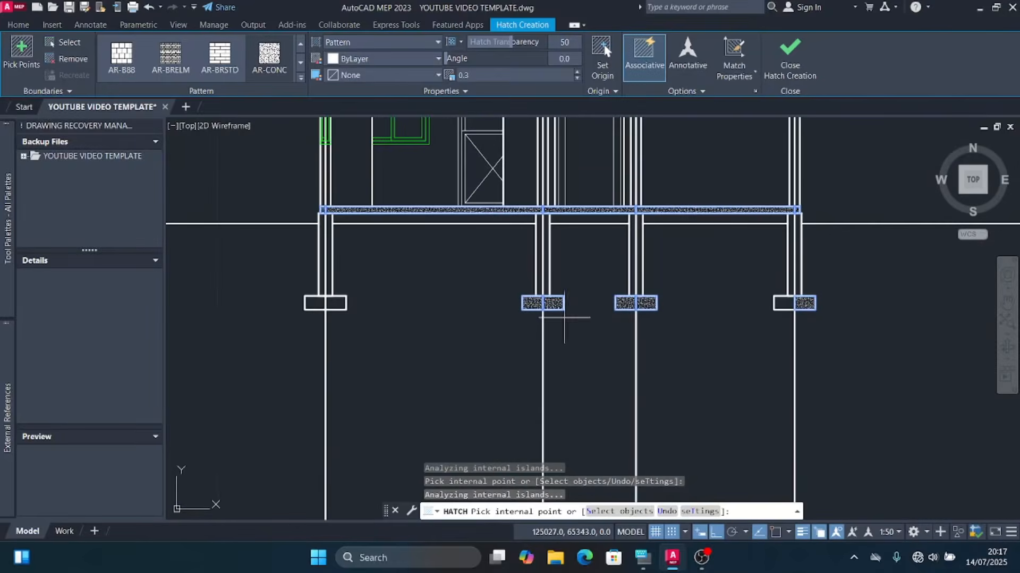
Step: Hatch both halves of the leftmost foundation footing with the concrete pattern
scroll(316, 305, "up", 6)
left_click(315, 305)
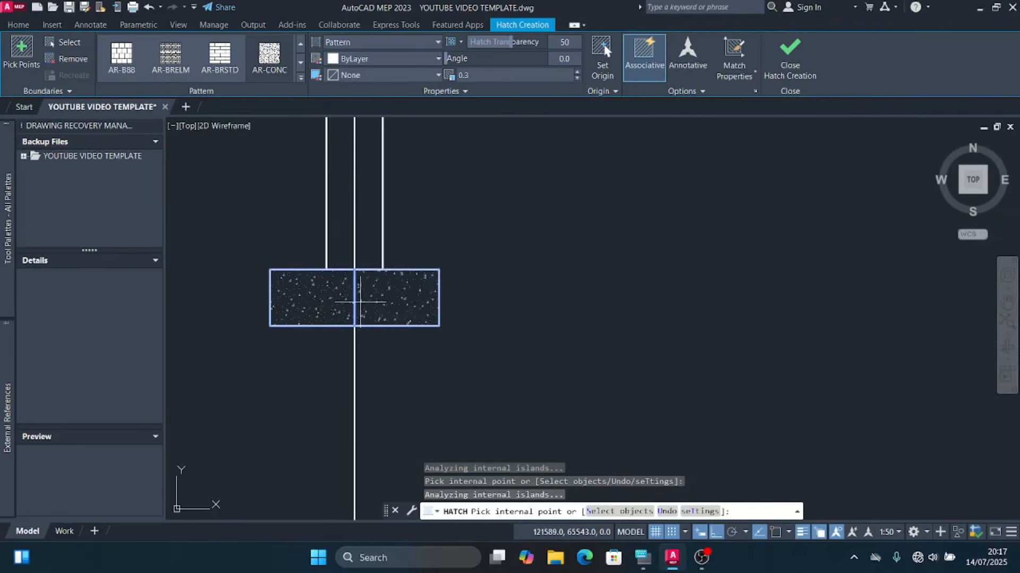
left_click(382, 300)
scroll(433, 345, "down", 4)
scroll(435, 352, "down", 5)
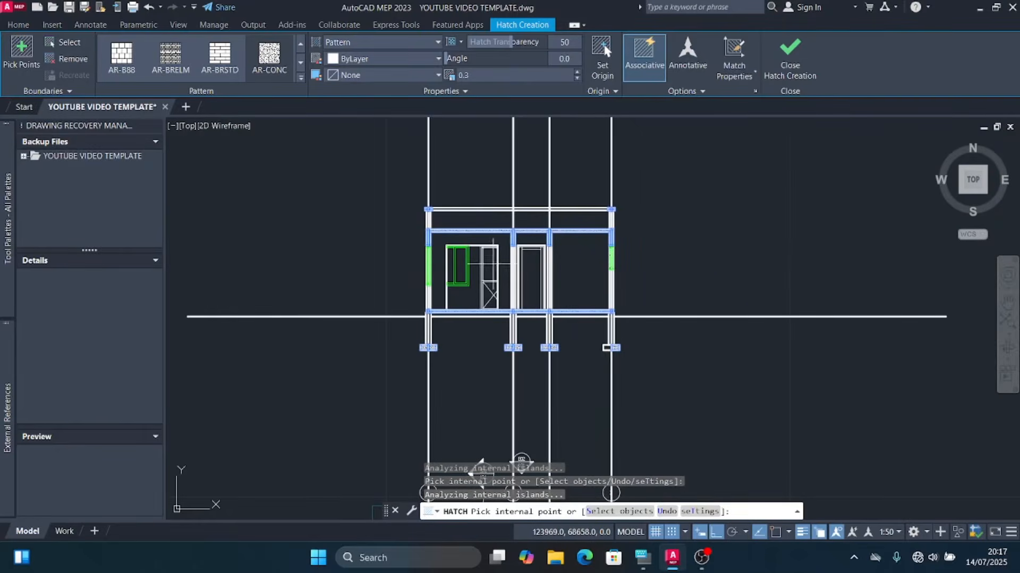
Step: Apply the concrete hatch to the picked areas of the section and finish the Hatch command
left_click(491, 223)
scroll(491, 223, "up", 4)
key("Return")
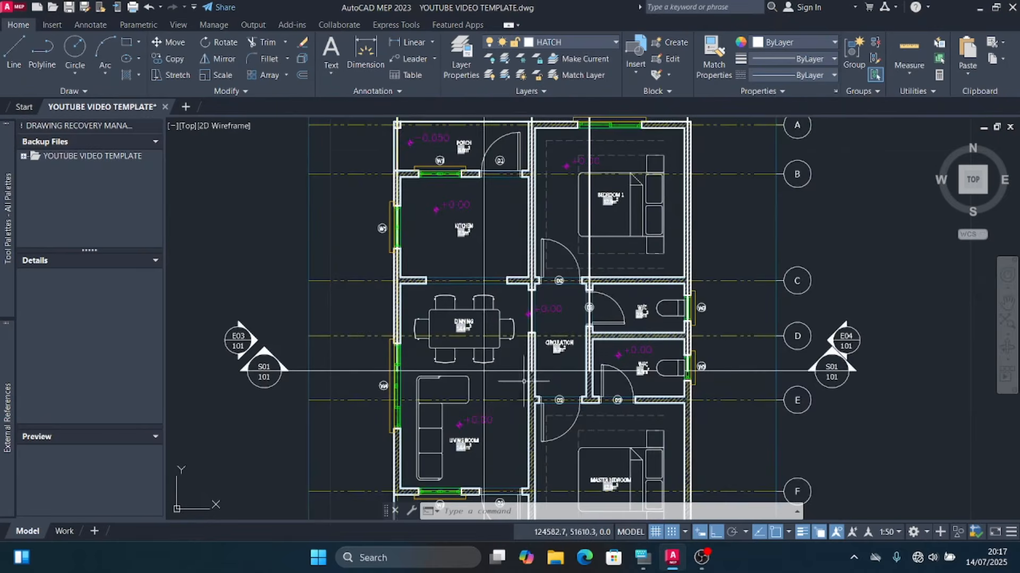
Step: Examine the hatched section and the lower ends of the cut windows in both outer walls
scroll(523, 381, "down", 6)
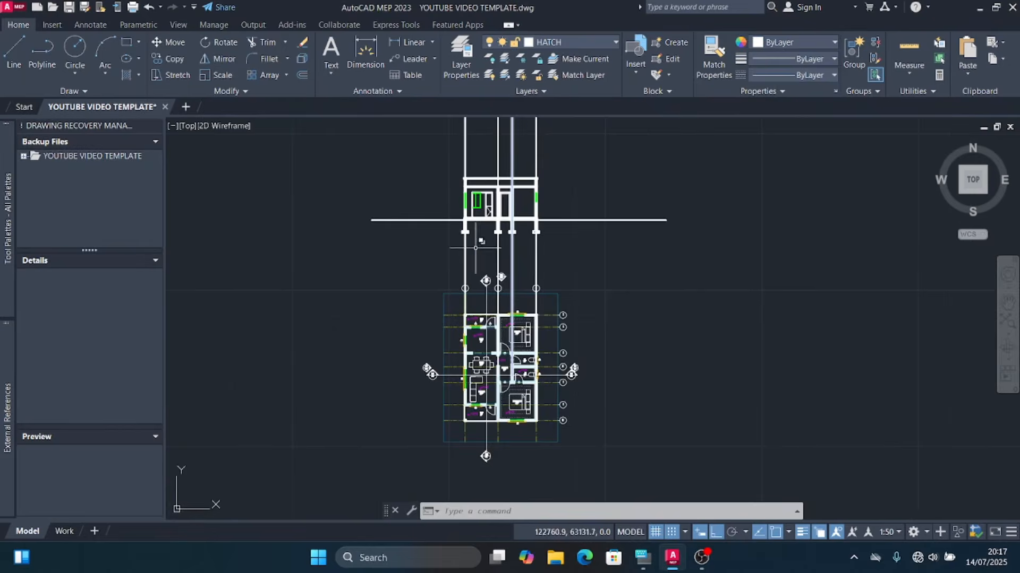
scroll(470, 177, "up", 5)
scroll(474, 252, "up", 6)
scroll(466, 276, "down", 2)
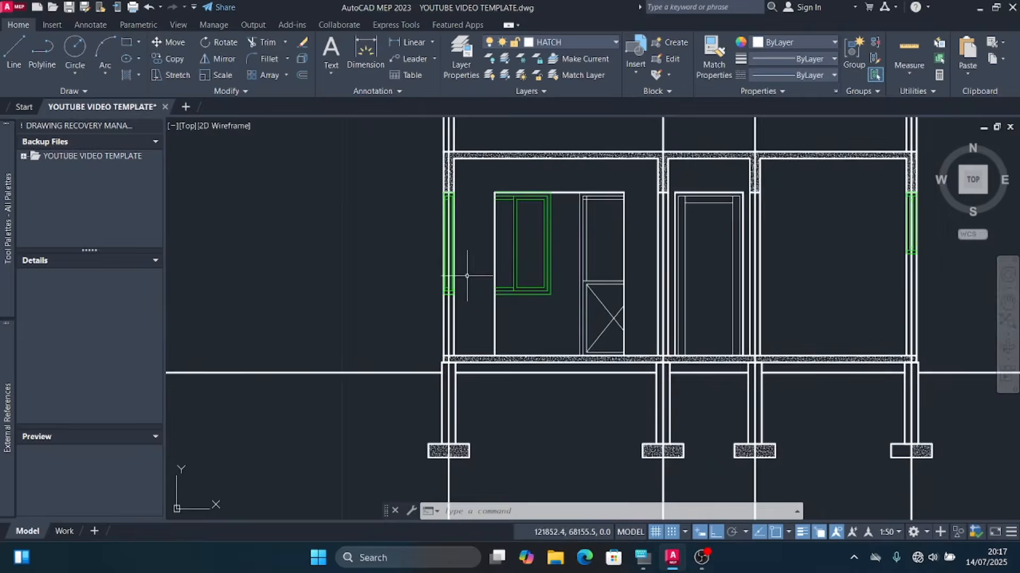
scroll(454, 307, "up", 6)
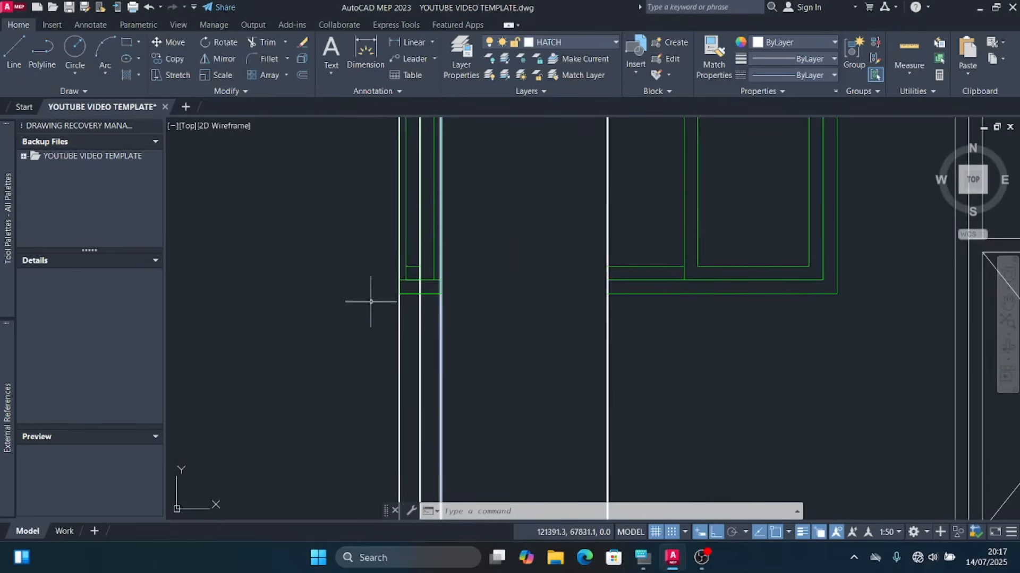
scroll(370, 296, "down", 5)
scroll(823, 287, "up", 5)
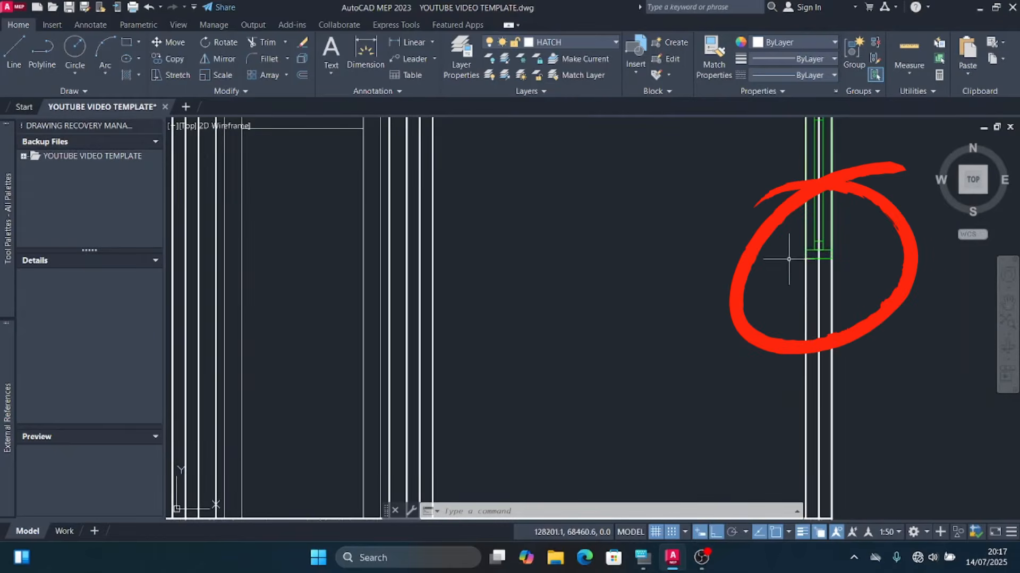
scroll(795, 268, "down", 5)
scroll(584, 277, "up", 4)
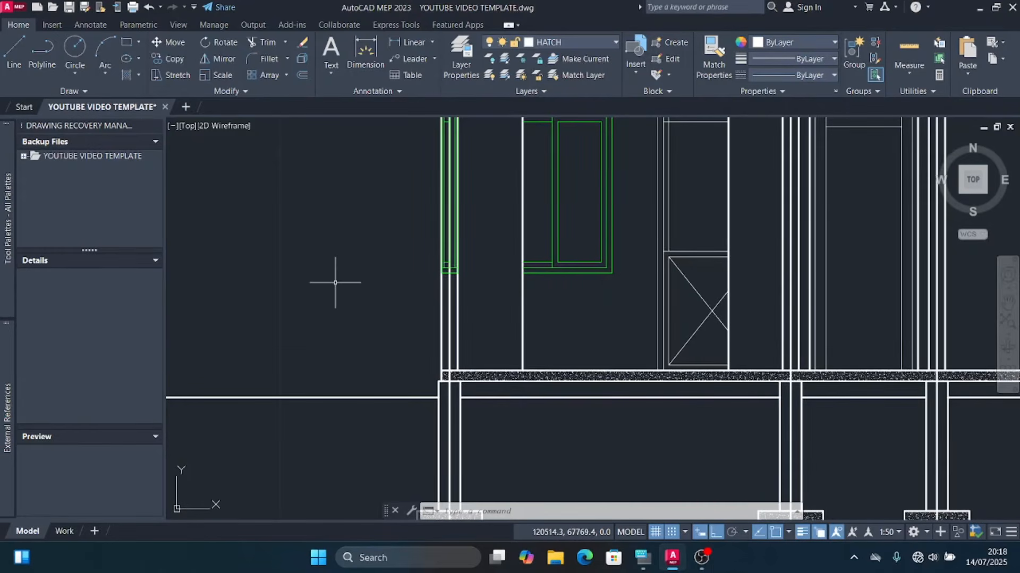
scroll(335, 283, "down", 2)
scroll(364, 308, "down", 2)
scroll(369, 295, "up", 4)
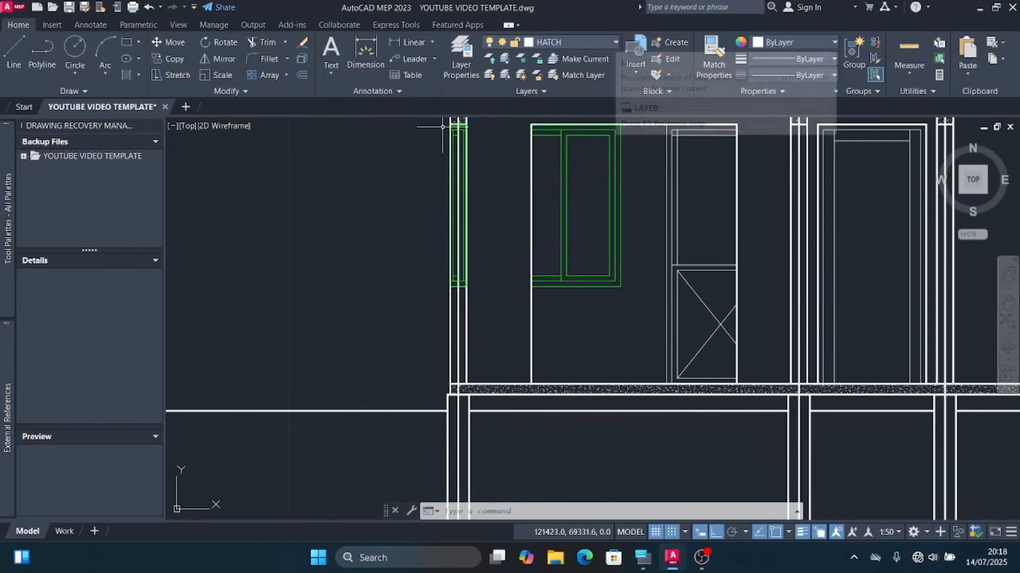
Step: On the WINDOW SILL layer, draw an open sill polyline outside the left wall: 100 down, 250 left and 50 up
left_click(584, 42)
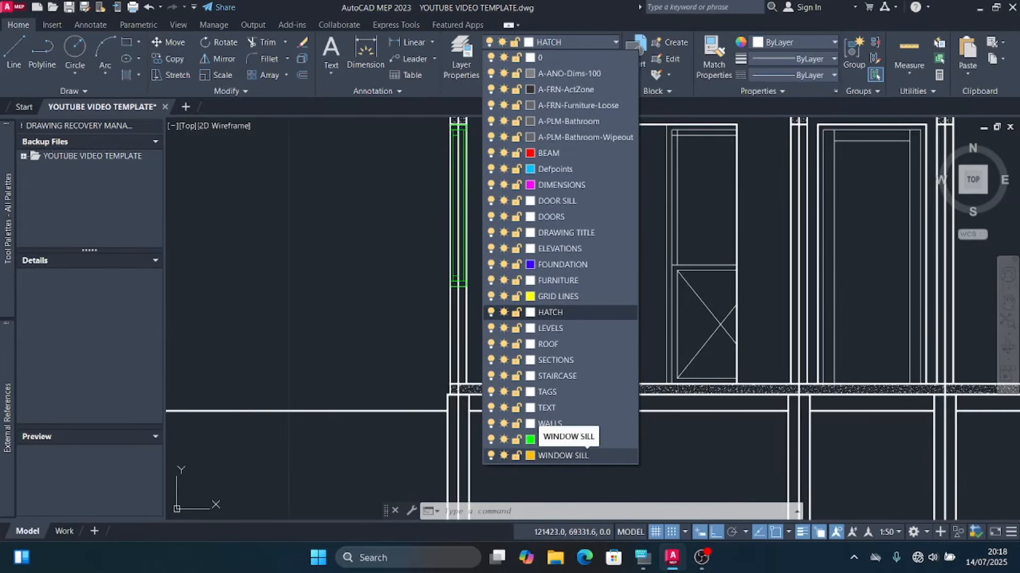
left_click(563, 456)
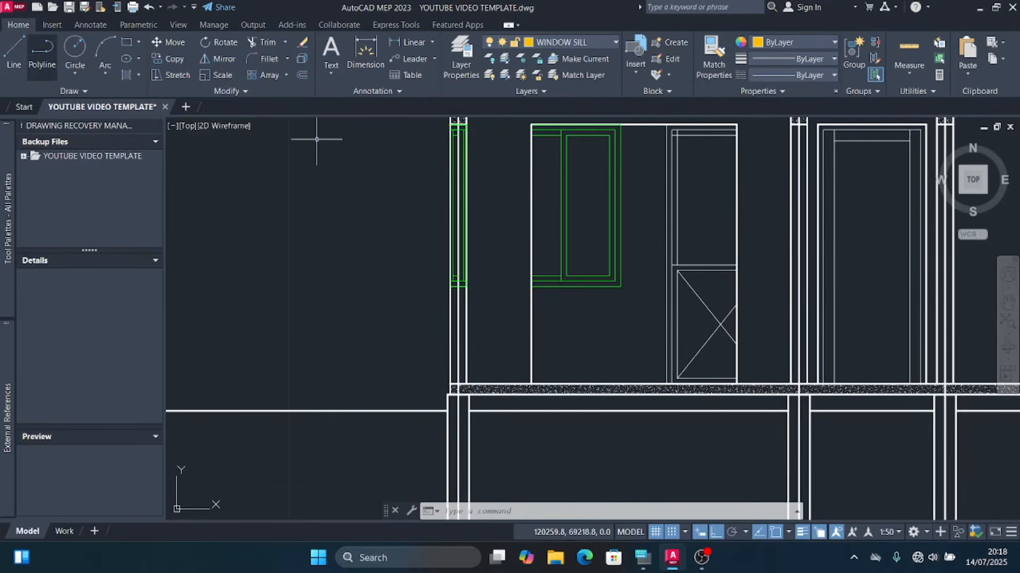
left_click(43, 51)
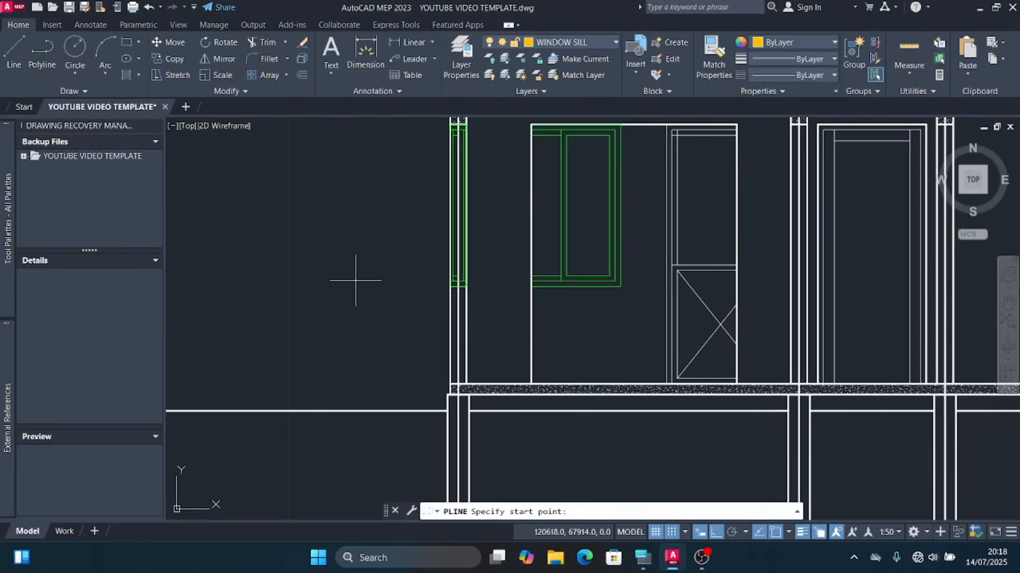
scroll(355, 280, "up", 2)
left_click(432, 254)
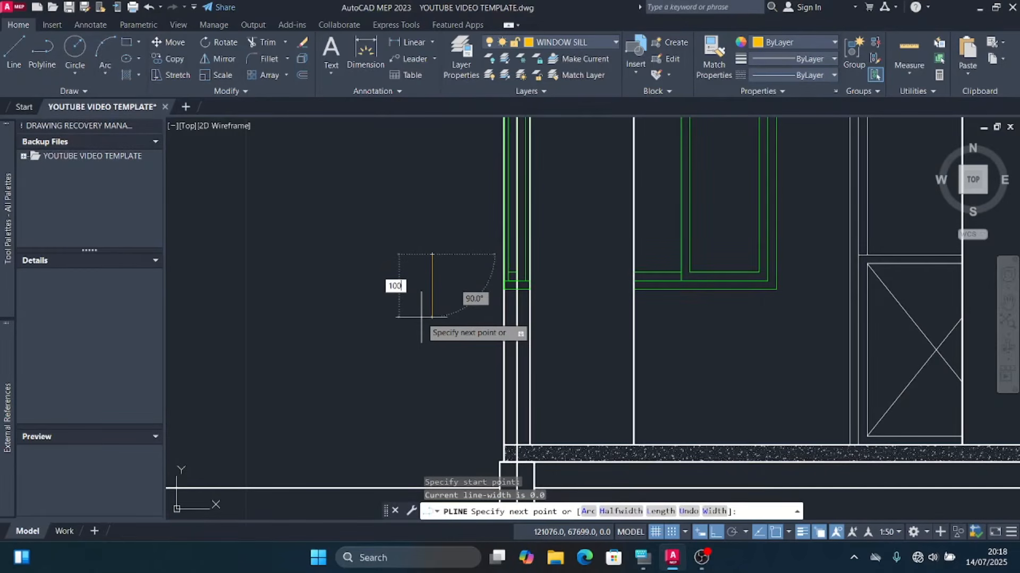
type("100")
key("Return")
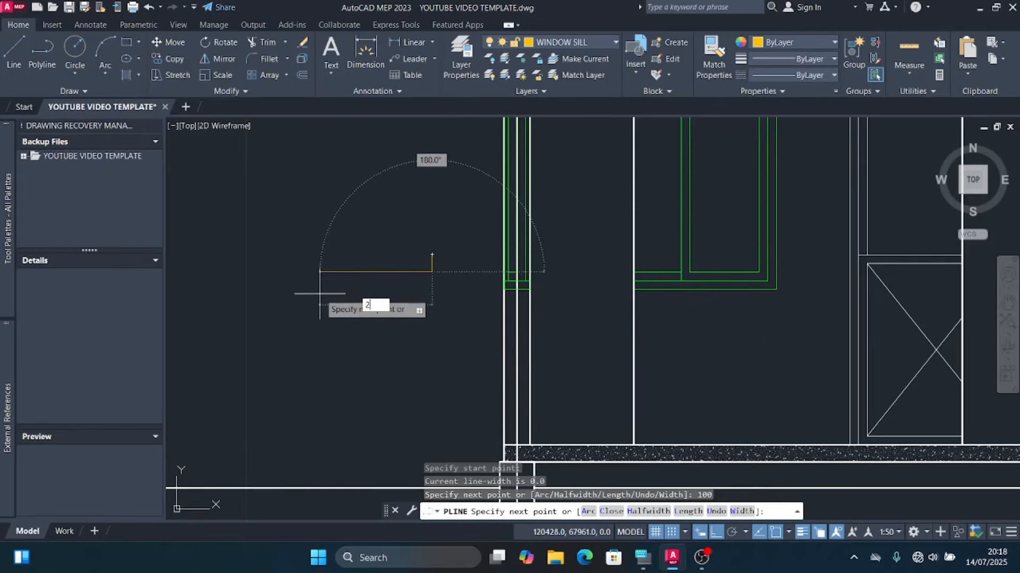
key("Return")
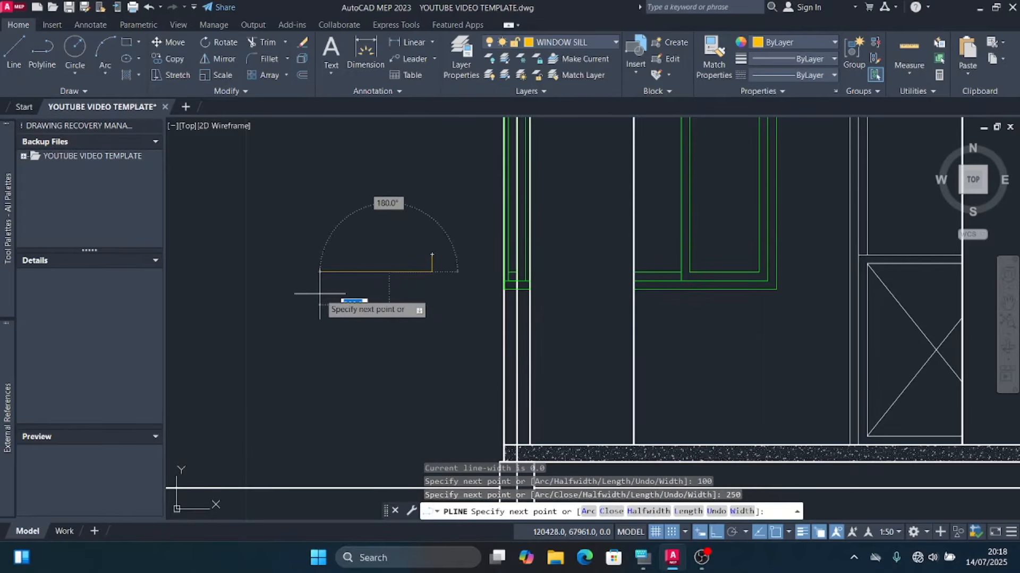
scroll(374, 251, "up", 5)
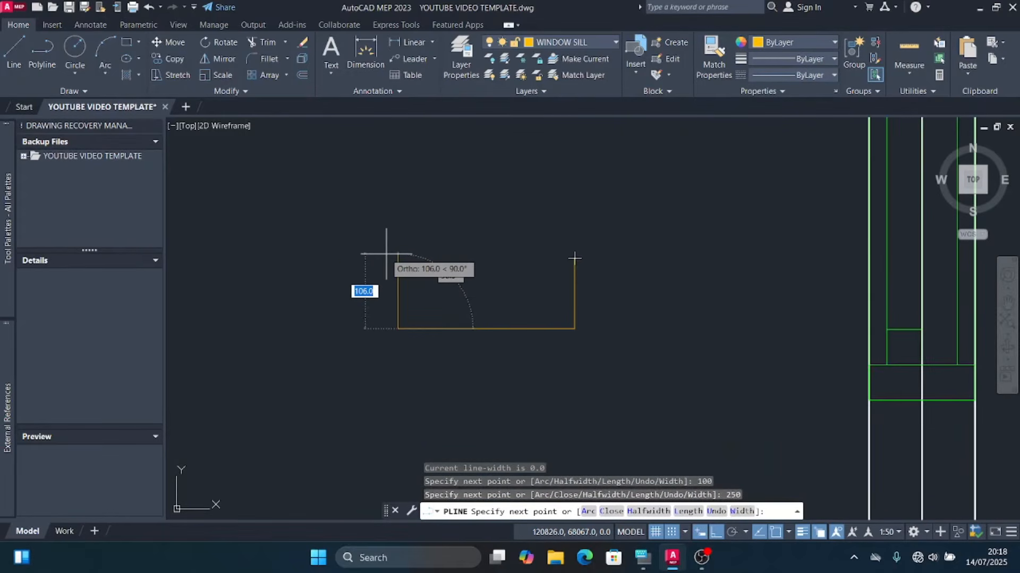
type("50")
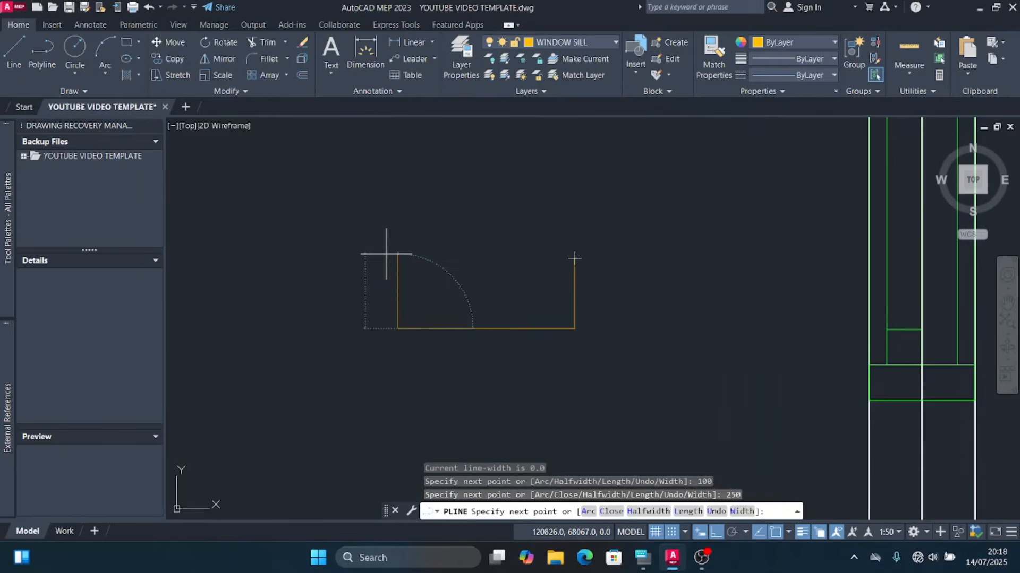
key("Return")
key("Escape")
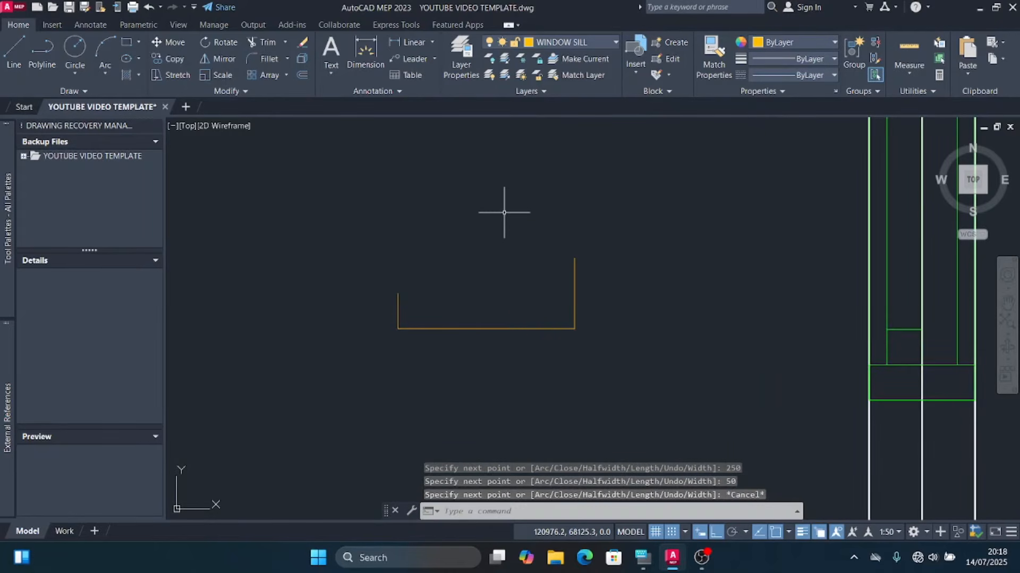
Step: Close the sill profile with a polyline running 150 left from its upper right end, then sloping to the short left edge
key("Return")
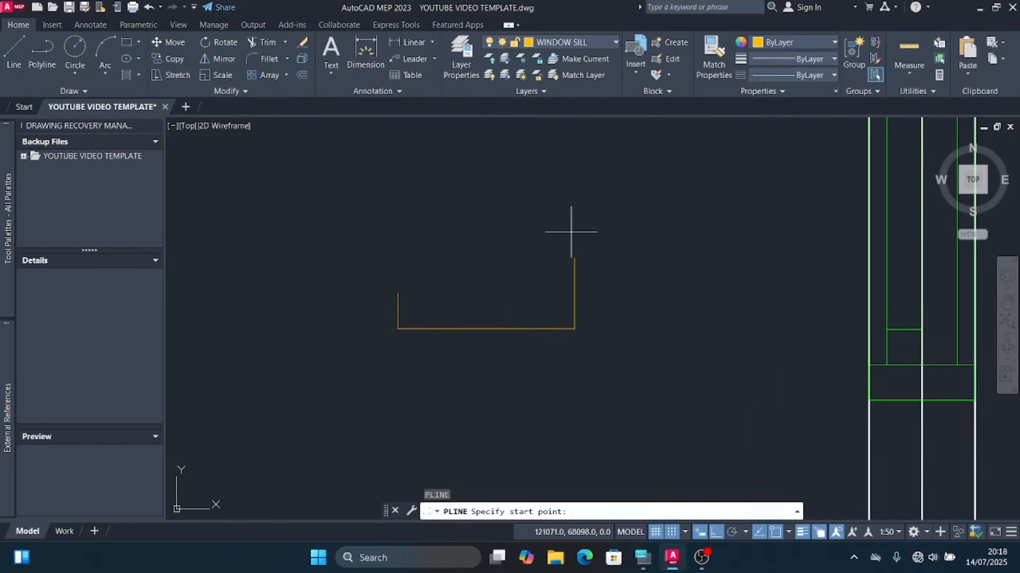
left_click(575, 258)
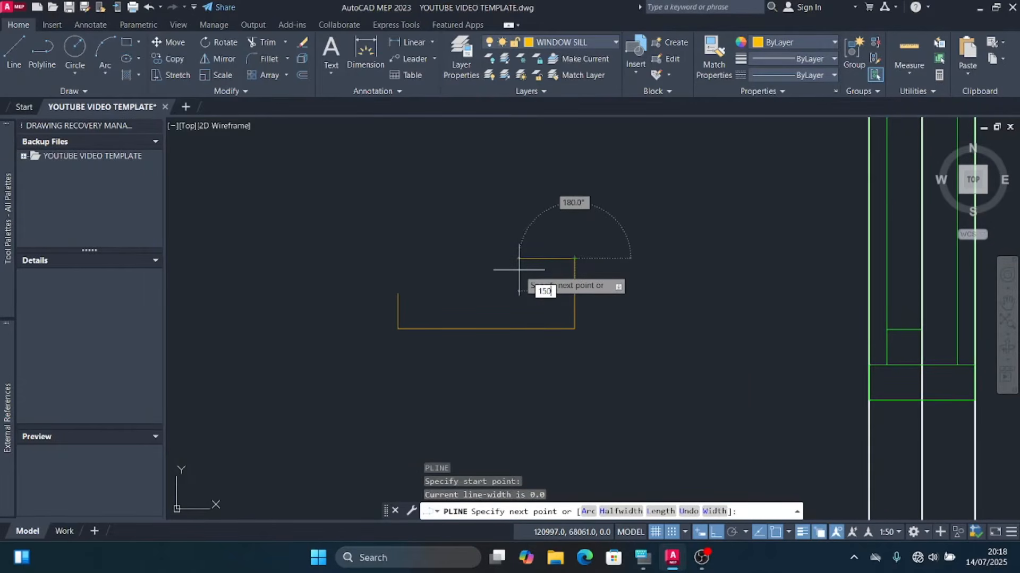
type("150")
key("Return")
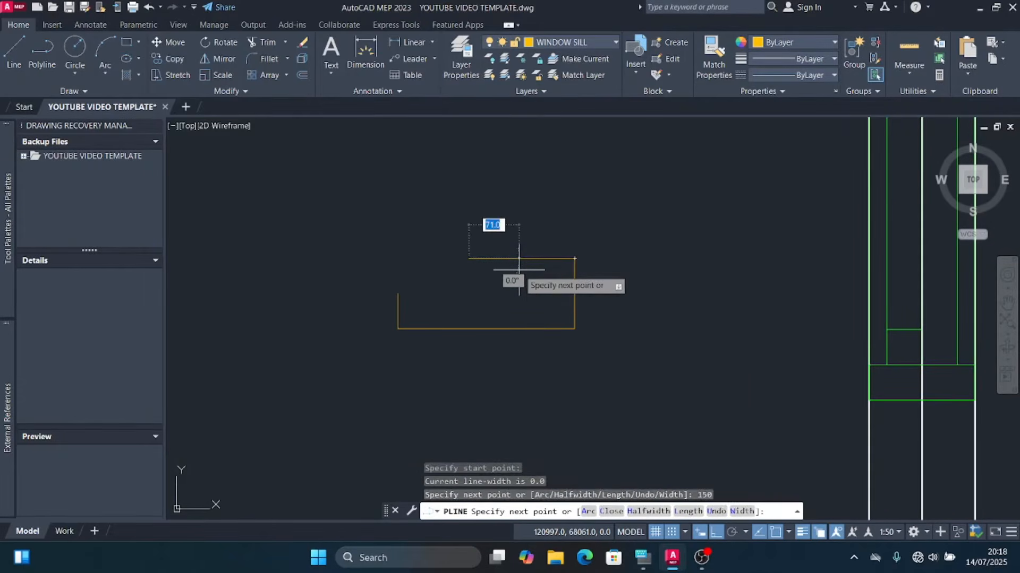
left_click(399, 293)
key("Escape")
Step: Move the sill profile by its upper right corner to the lower right corner of the cut window in the left wall
left_click(611, 211)
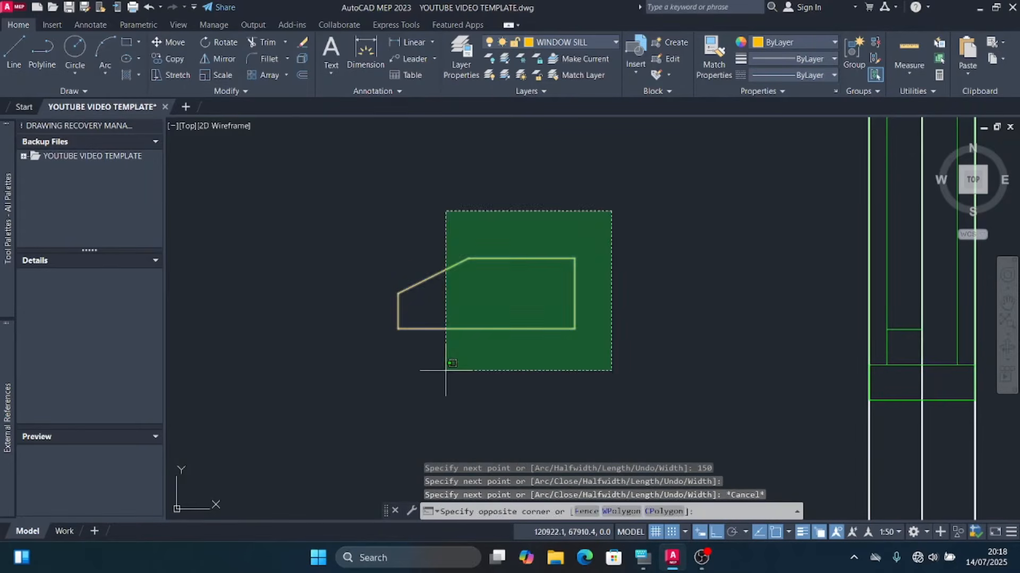
left_click(445, 371)
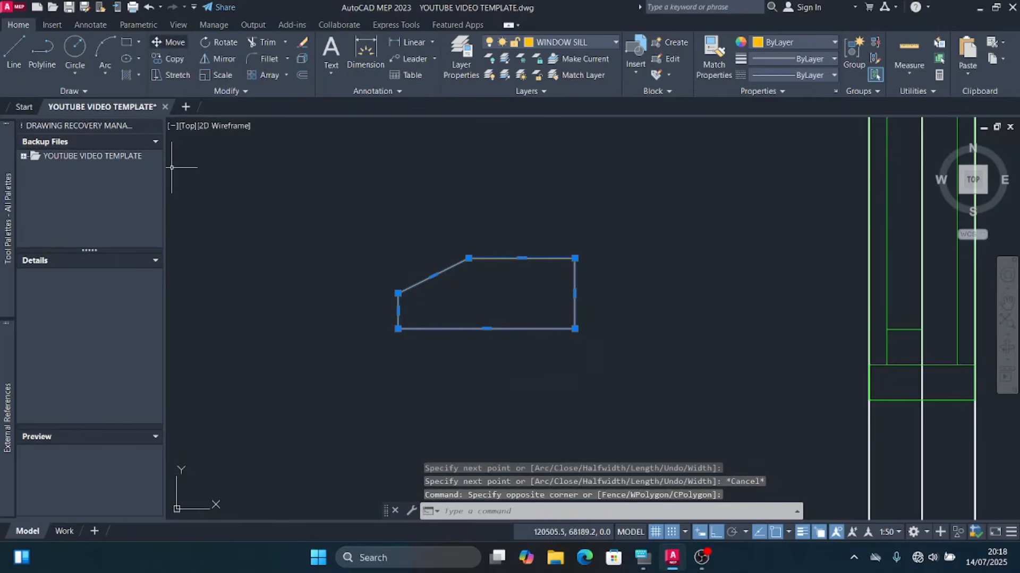
left_click(169, 42)
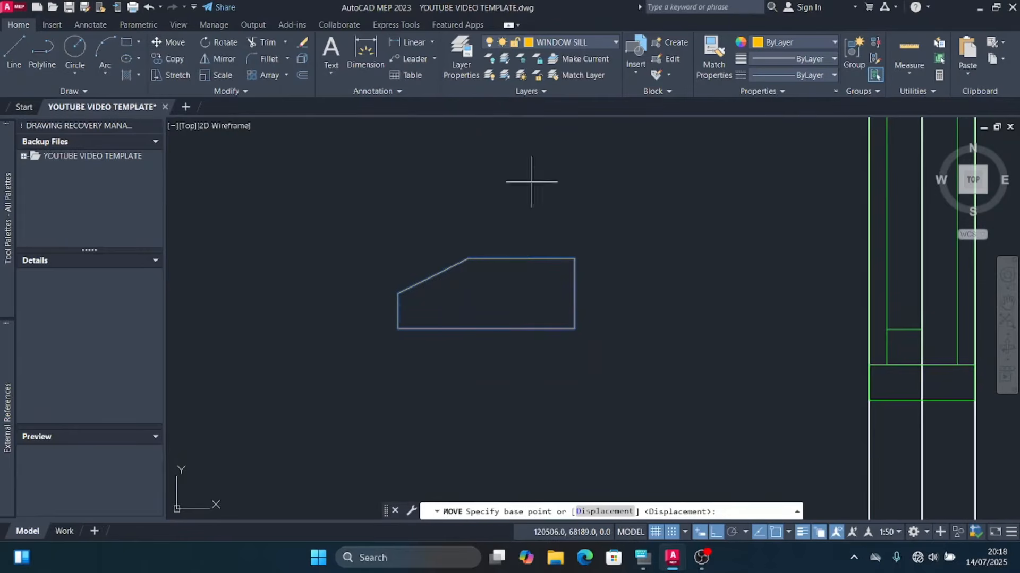
left_click(575, 259)
scroll(419, 308, "down", 8)
scroll(523, 343, "up", 5)
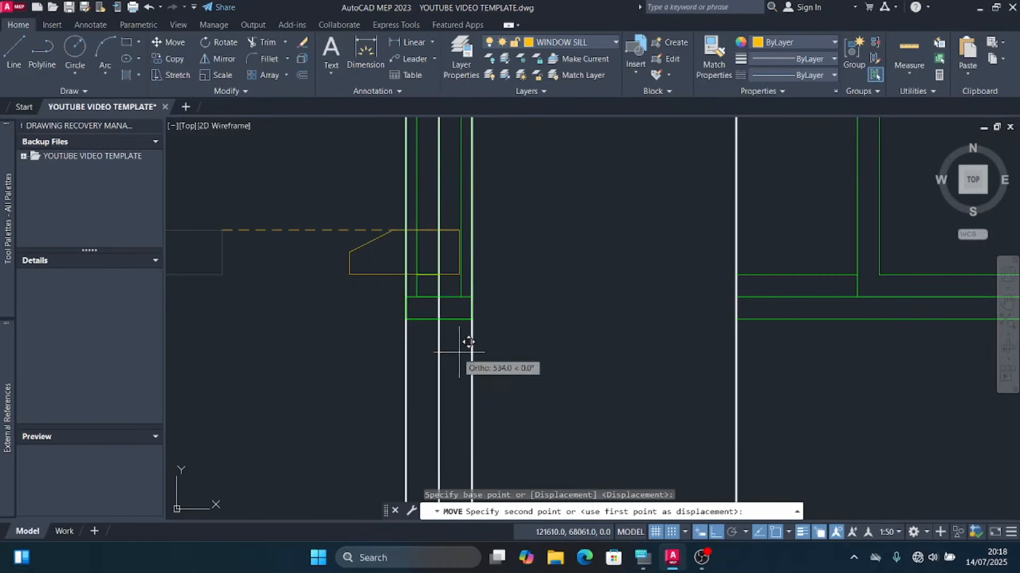
scroll(480, 310, "up", 4)
left_click(472, 308)
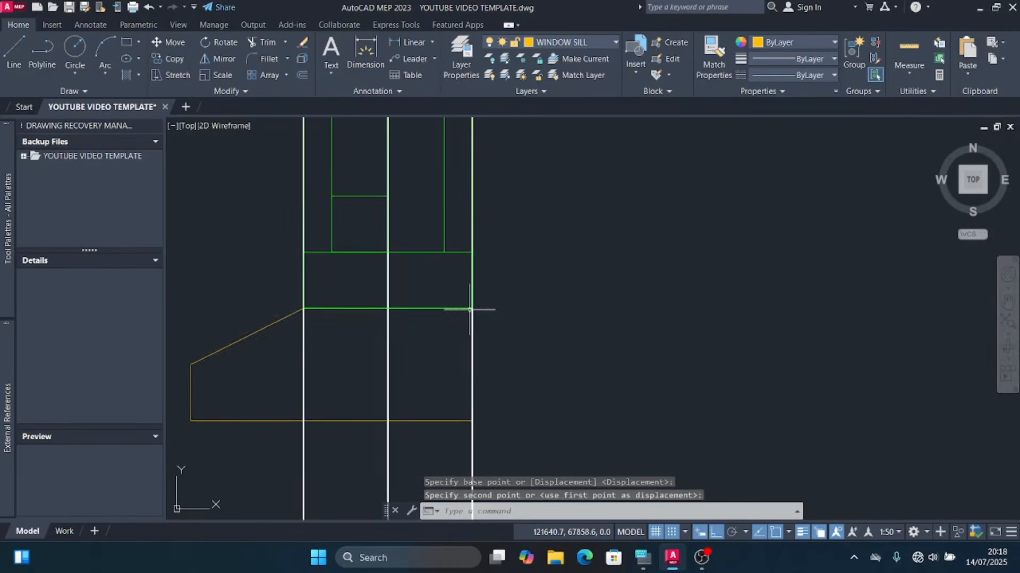
Step: Trim the left wall's outer and inner face lines where they pass through the sill profile
scroll(563, 235, "down", 4)
scroll(446, 300, "up", 2)
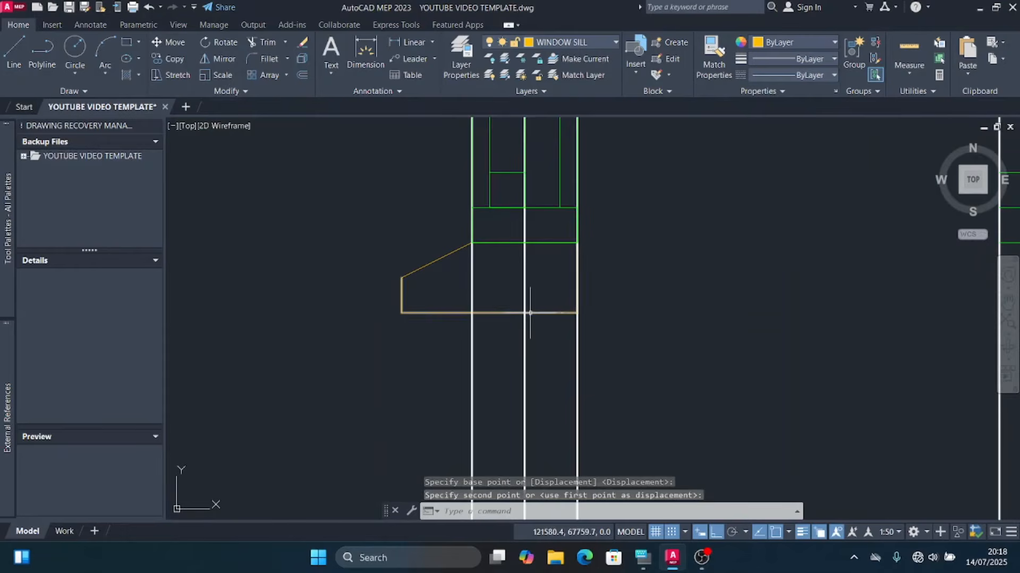
left_click(508, 321)
left_click(489, 281)
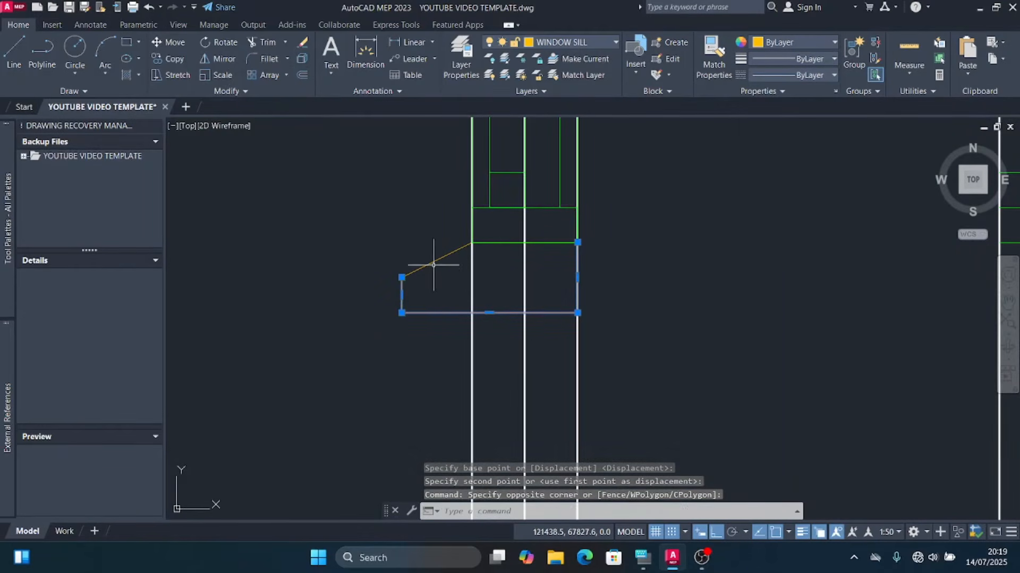
left_click(472, 243)
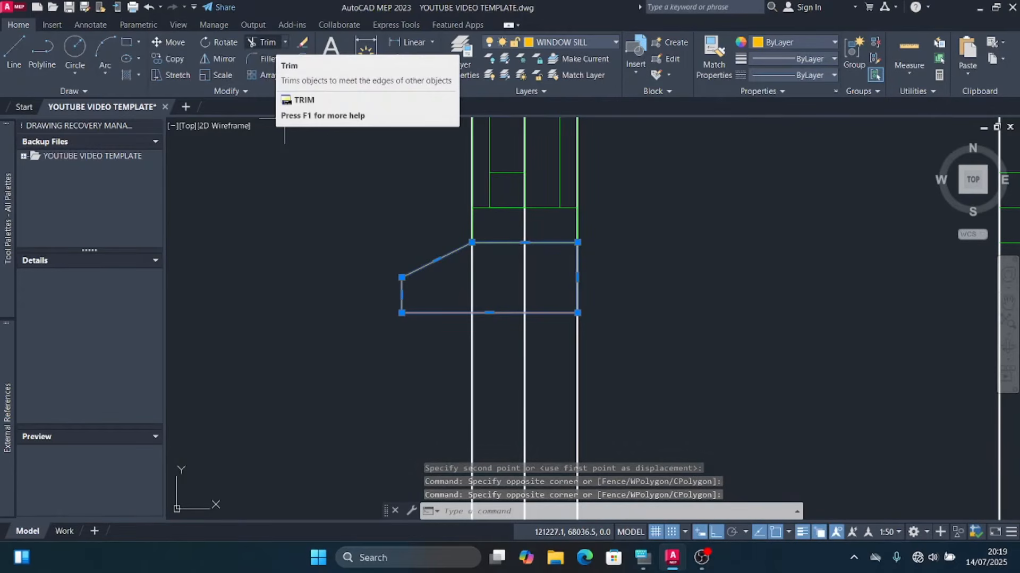
left_click(264, 42)
mouse_move(496, 285)
left_mouse_down()
mouse_move(472, 285)
mouse_move(484, 288)
left_mouse_up()
scroll(567, 282, "up", 3)
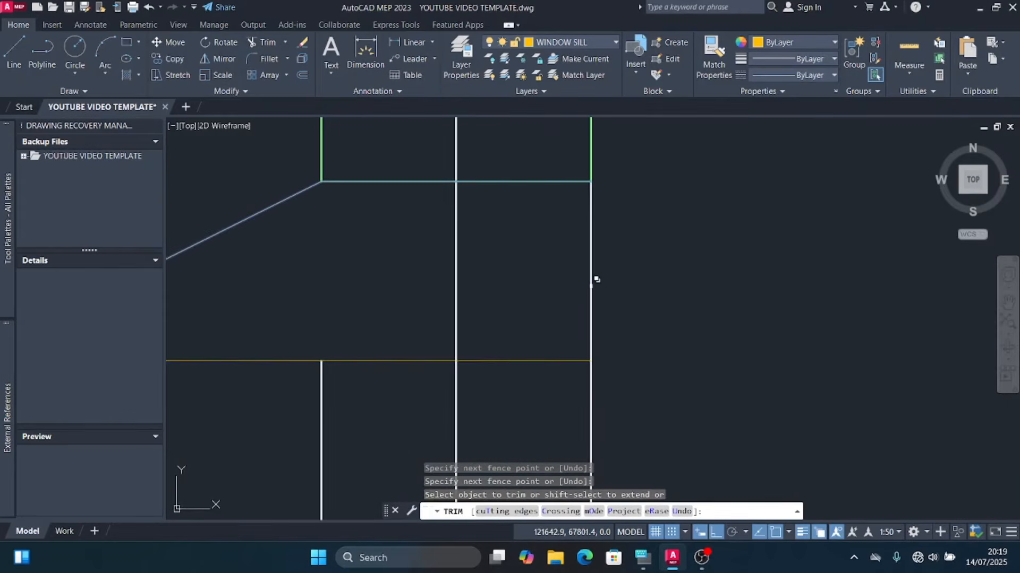
left_click(596, 280)
key("Escape")
Step: Mirror the sill outline about a vertical line to its left, keeping the original
scroll(700, 282, "down", 3)
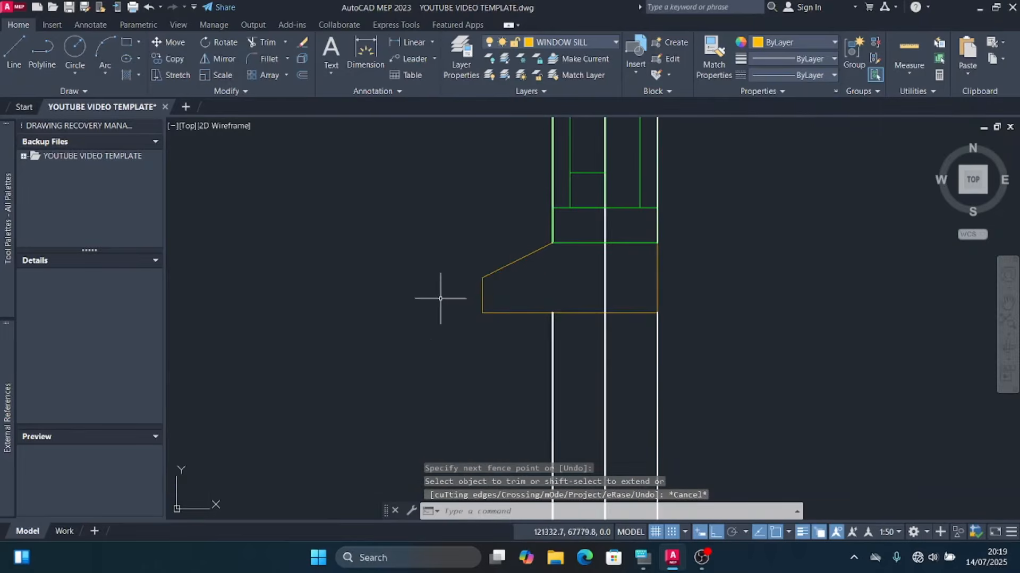
left_click(493, 335)
left_click(425, 238)
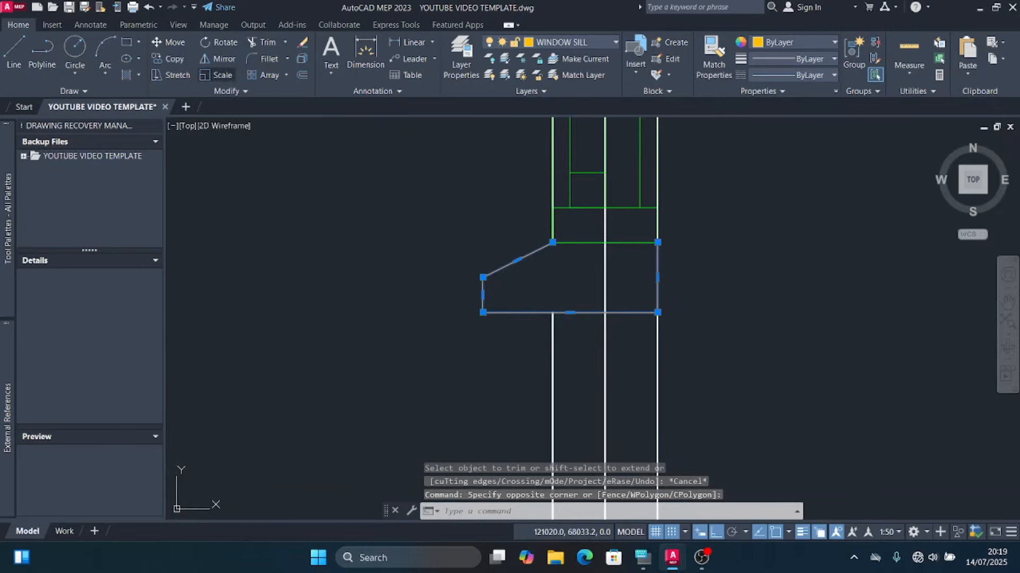
left_click(218, 59)
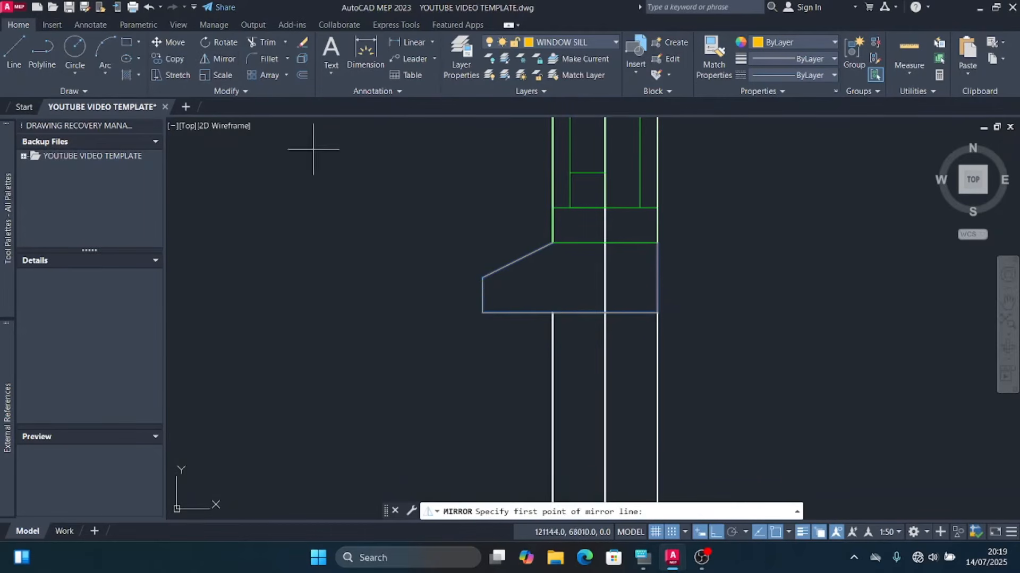
left_click(454, 335)
left_click(451, 159)
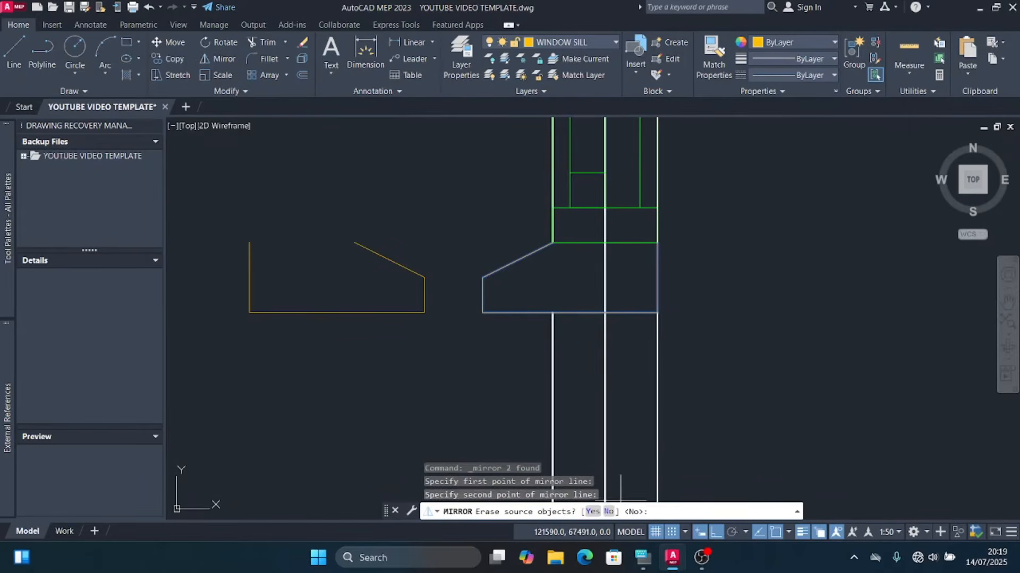
key("Return")
Step: Draw the missing top edge of the mirrored sill with a polyline from its upper left corner to the start of the slope
left_click(42, 53)
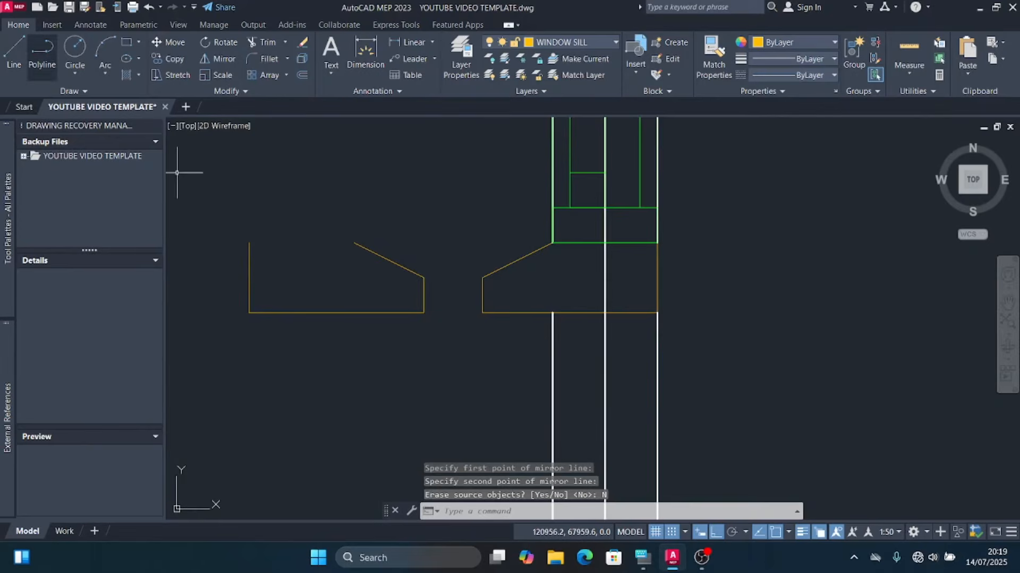
left_click(250, 242)
left_click(353, 243)
key("Escape")
Step: Move the mirrored sill outline by its upper left corner to the lower left corner of the cut window in the right wall
left_click(460, 213)
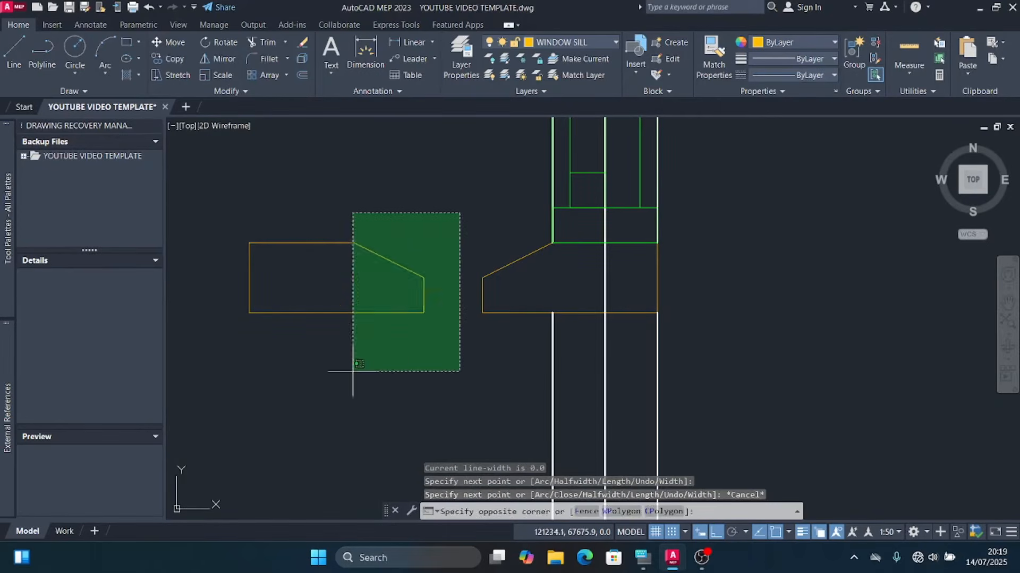
left_click(191, 365)
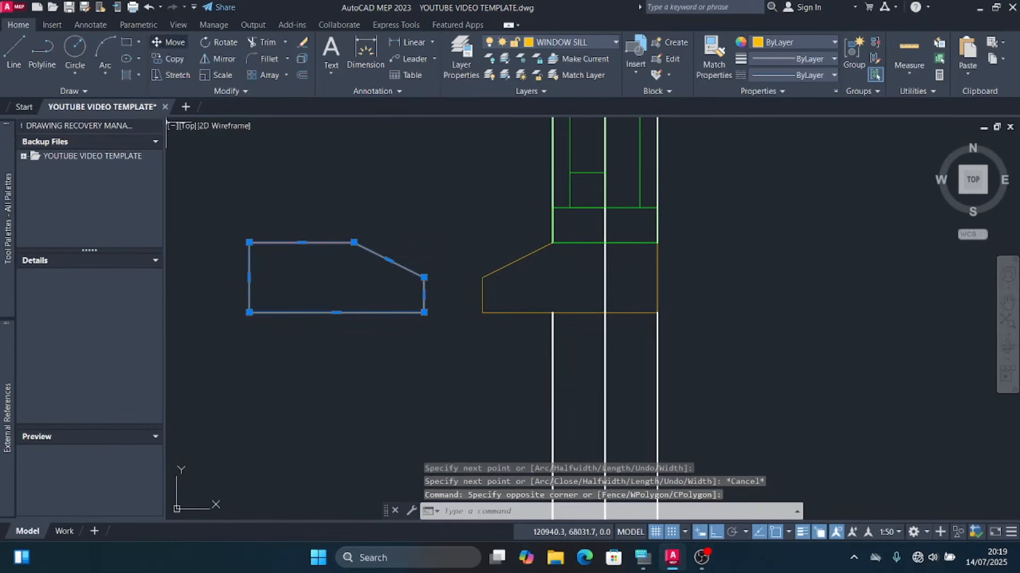
left_click(169, 43)
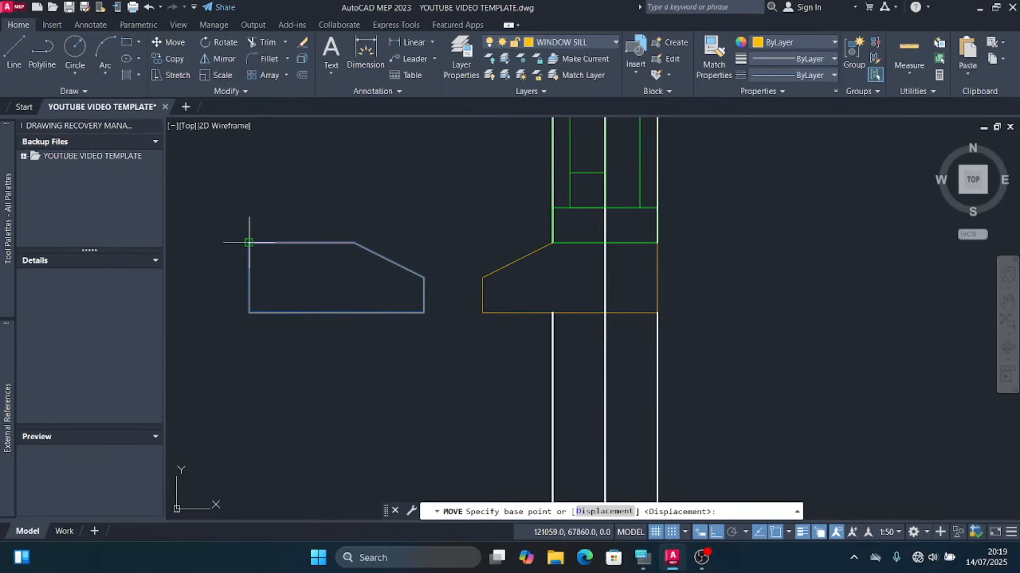
left_click(250, 242)
scroll(255, 391, "down", 5)
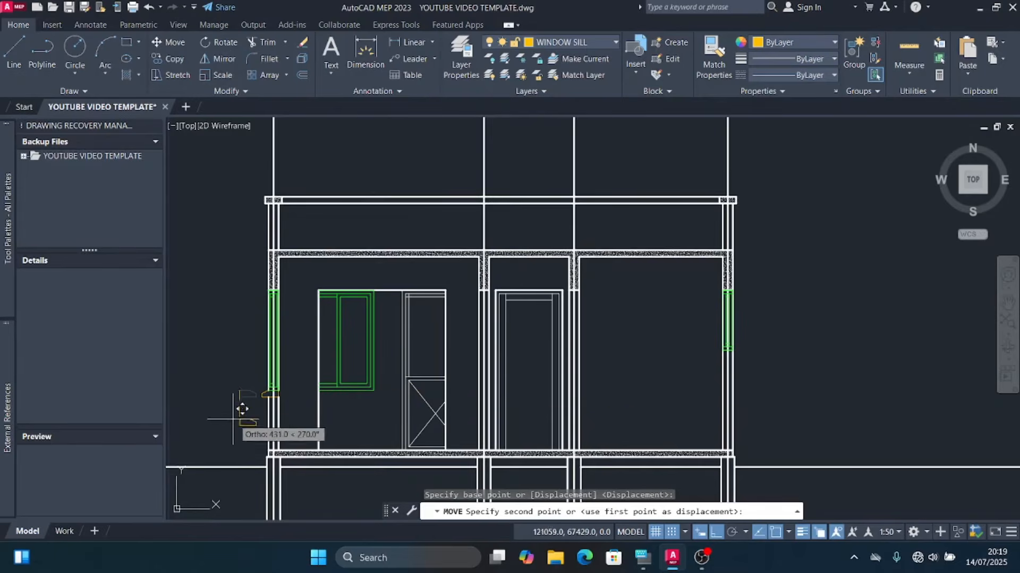
scroll(234, 404, "up", 5)
scroll(298, 340, "down", 2)
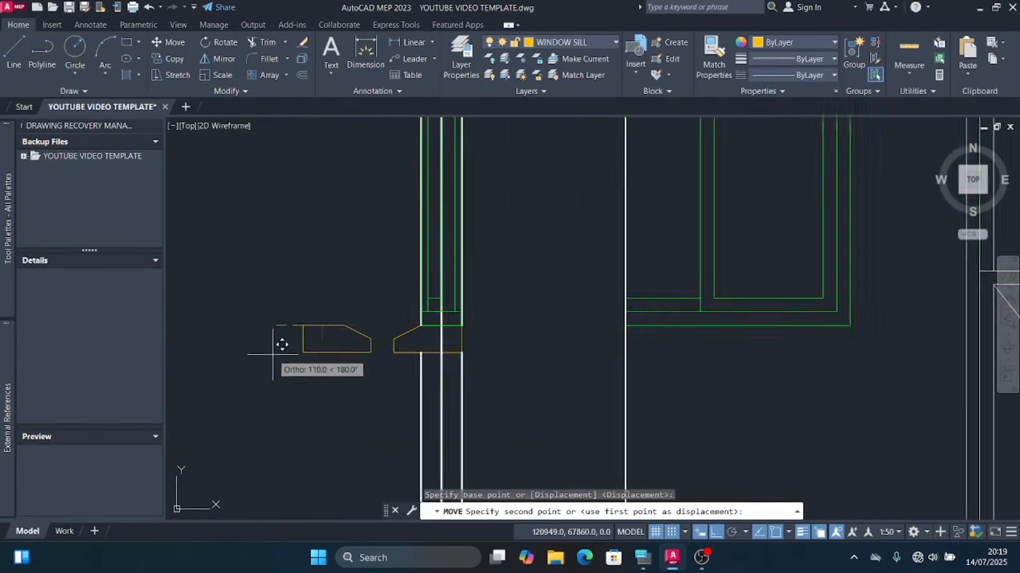
scroll(455, 364, "down", 5)
scroll(455, 284, "up", 6)
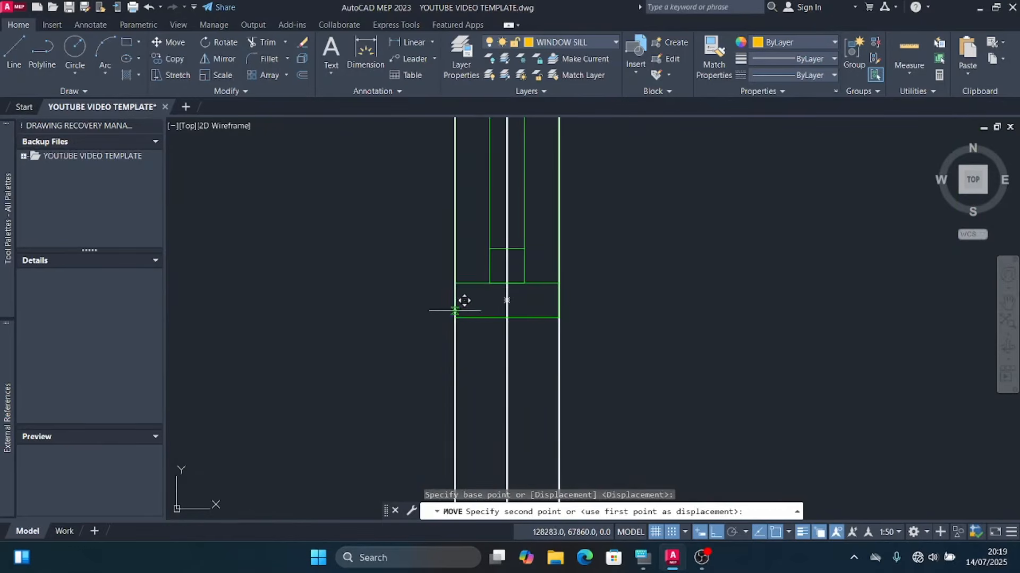
left_click(455, 317)
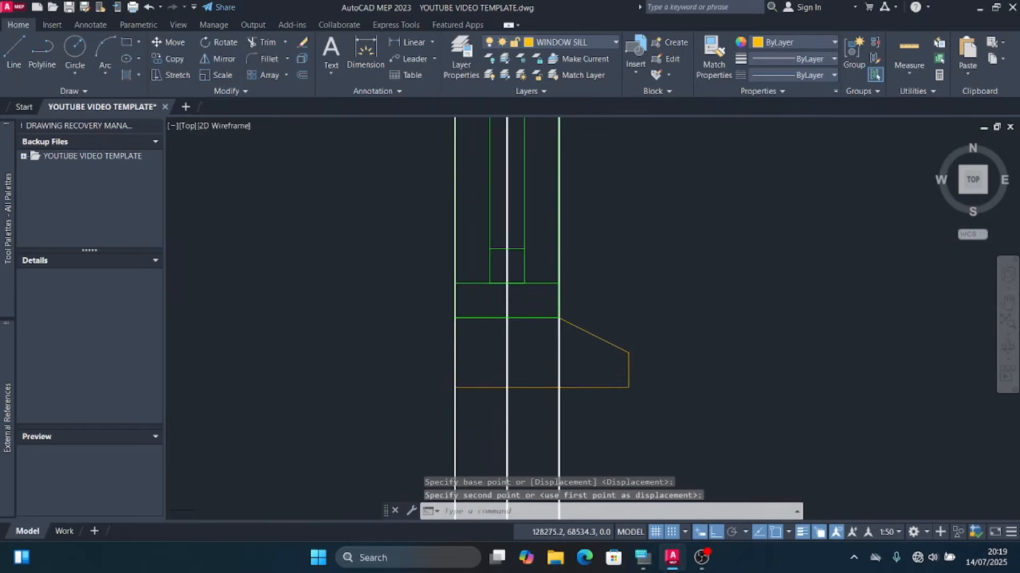
Step: Trim the right wall's outer and inner face lines where they pass through the sill profile
scroll(478, 281, "down", 2)
scroll(489, 329, "up", 2)
left_click(468, 285)
left_click(475, 317)
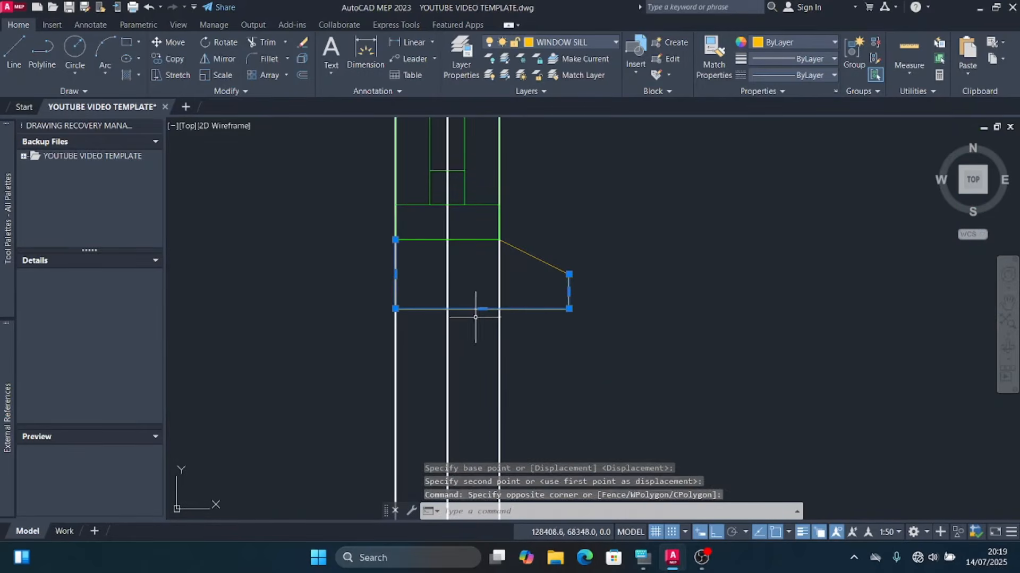
left_click(555, 285)
left_click(531, 228)
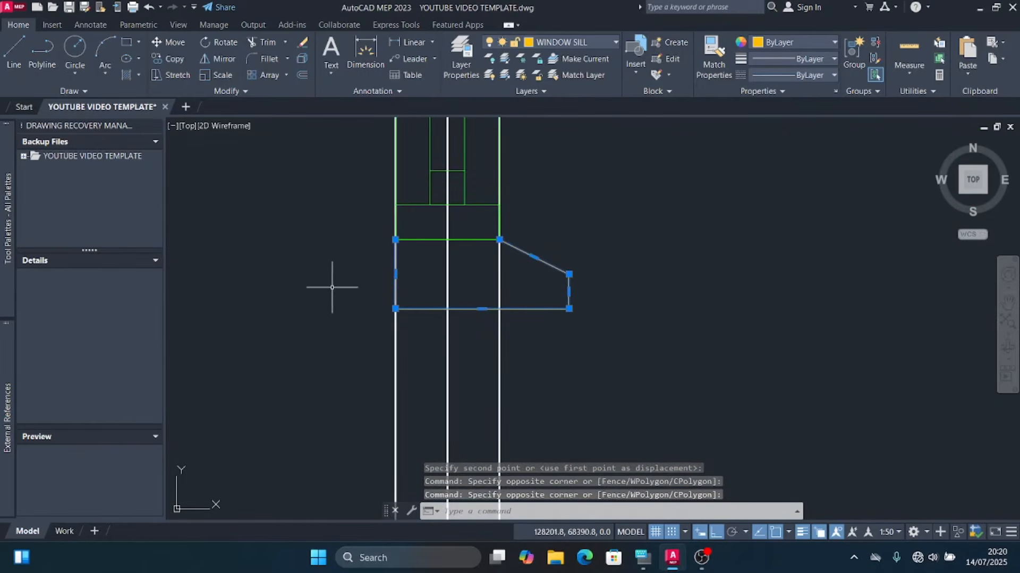
left_click(269, 42)
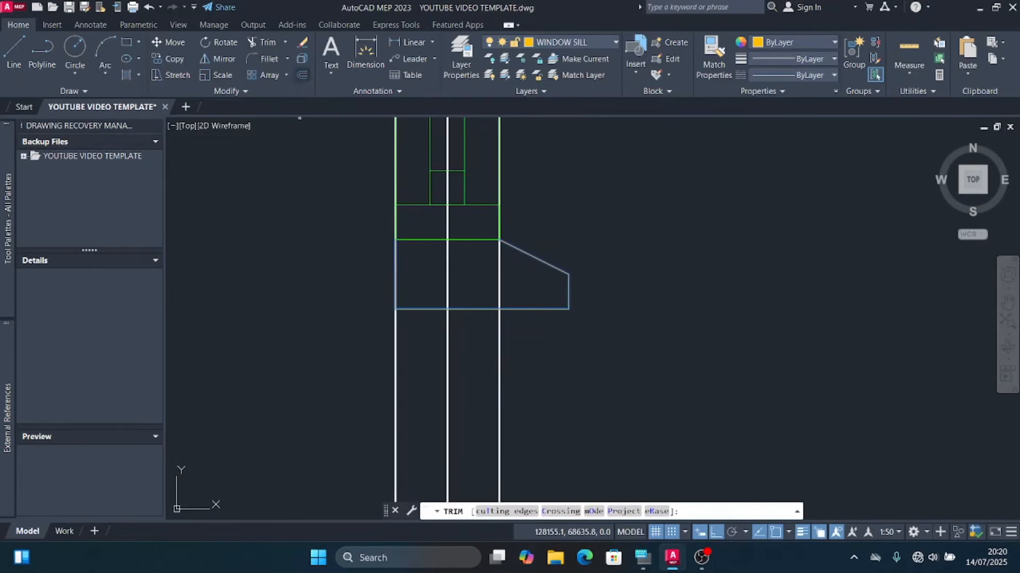
left_click(500, 278)
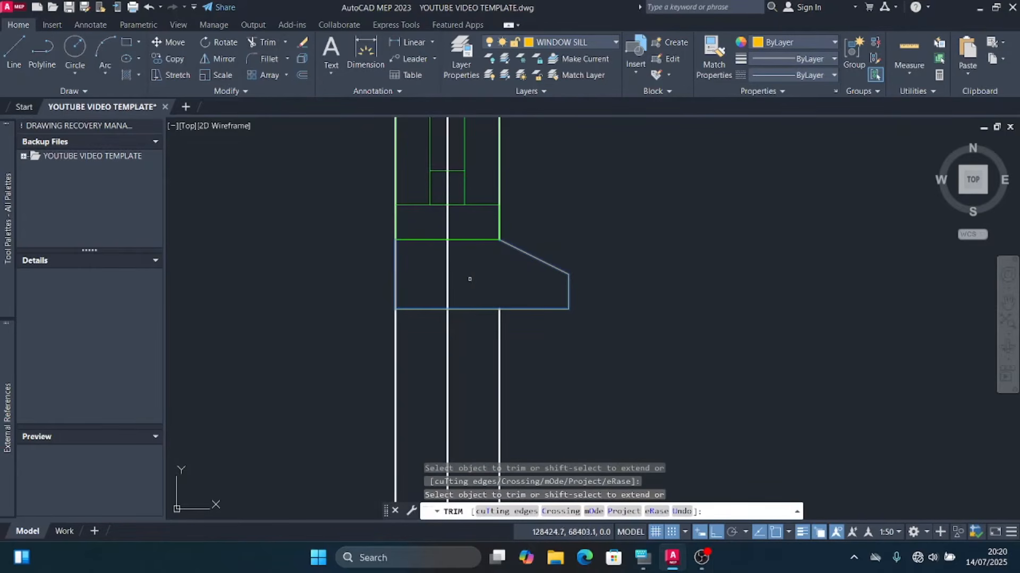
left_click(401, 273)
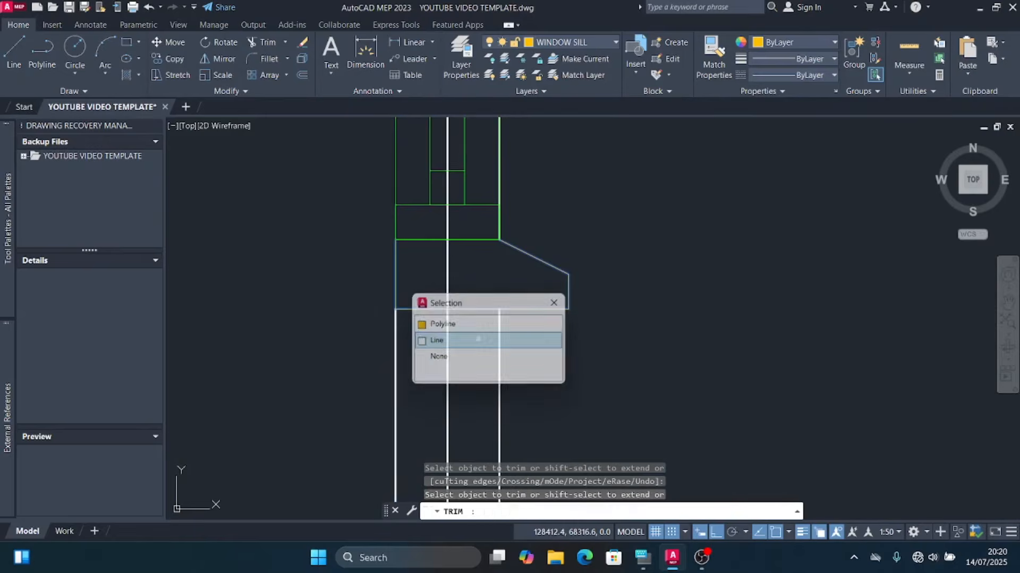
left_click(478, 340)
key("Escape")
Step: Make WALLS the current layer and draw a line across the right wall's thickness along the underside of the sill
scroll(523, 308, "down", 2)
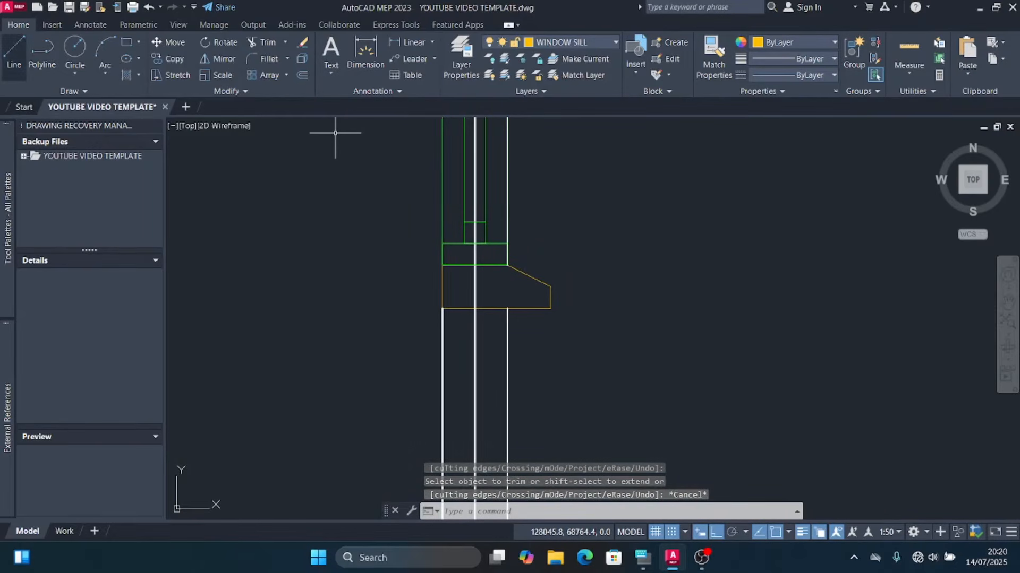
left_click(14, 52)
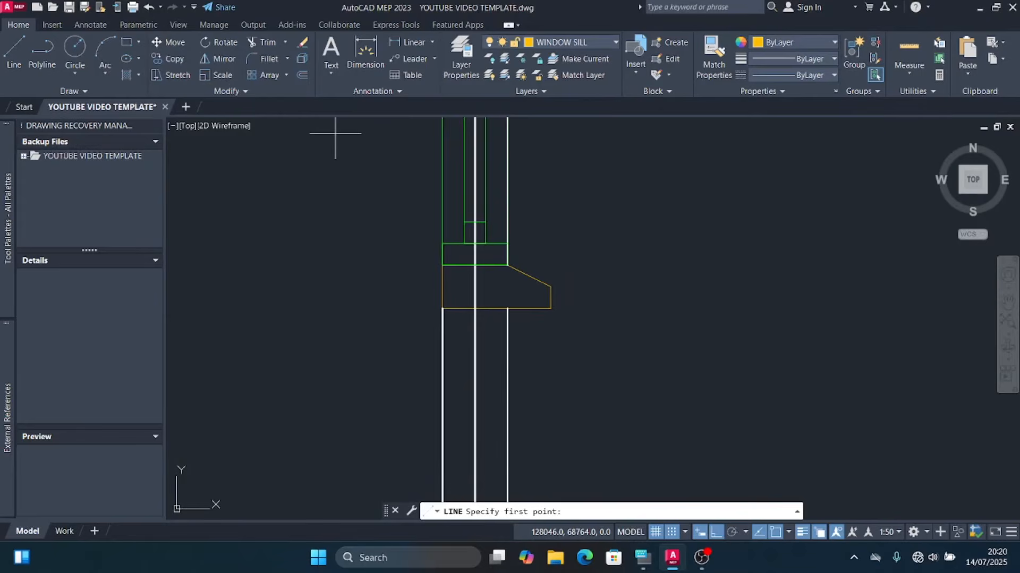
left_click(563, 42)
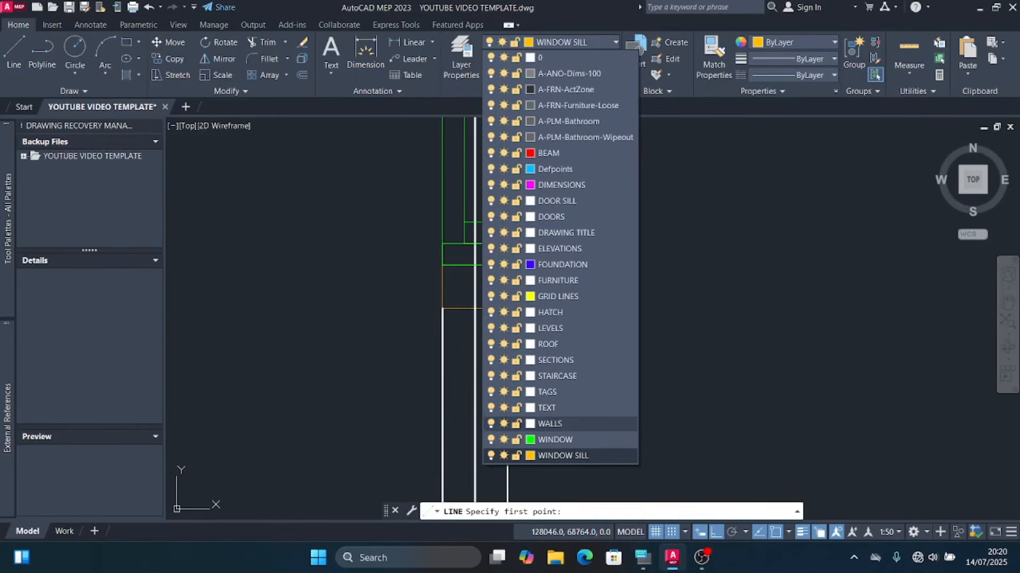
left_click(550, 424)
scroll(507, 314, "up", 2)
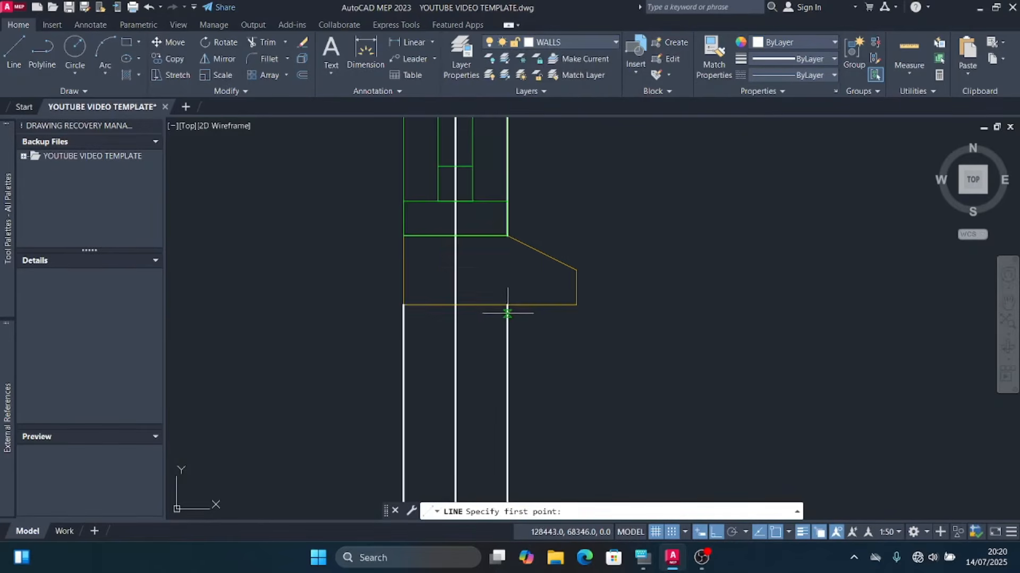
left_click(508, 304)
left_click(404, 305)
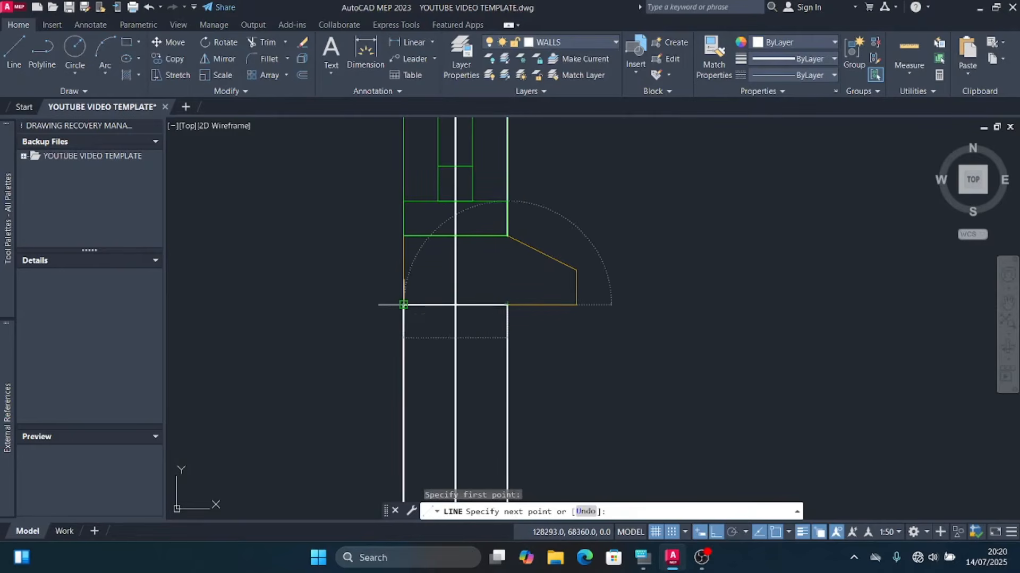
key("Escape")
Step: Draw a matching line on the WALLS layer across the left wall's thickness, directly beneath its sill
key("space")
scroll(646, 287, "down", 5)
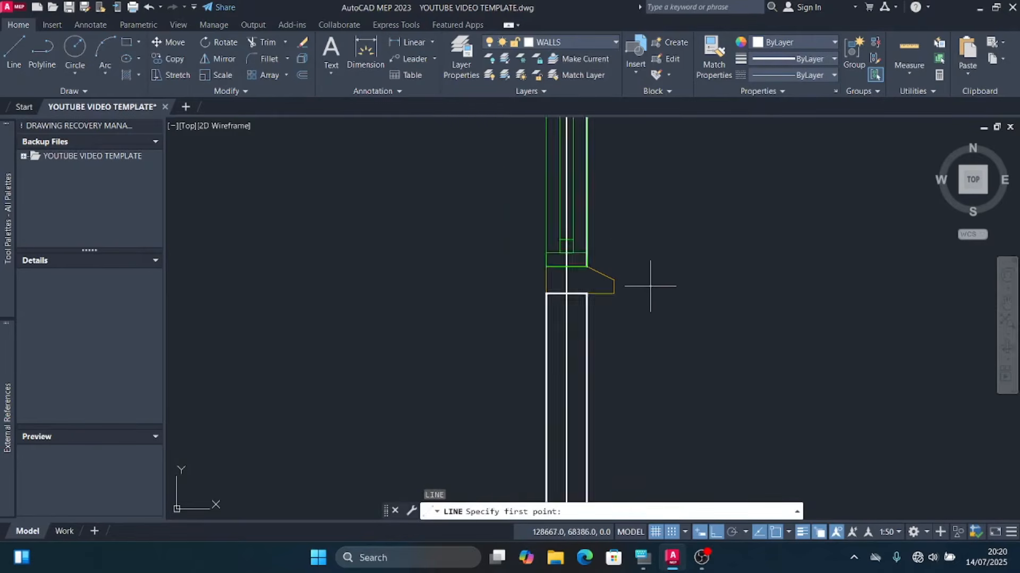
scroll(664, 298, "down", 3)
scroll(552, 314, "up", 6)
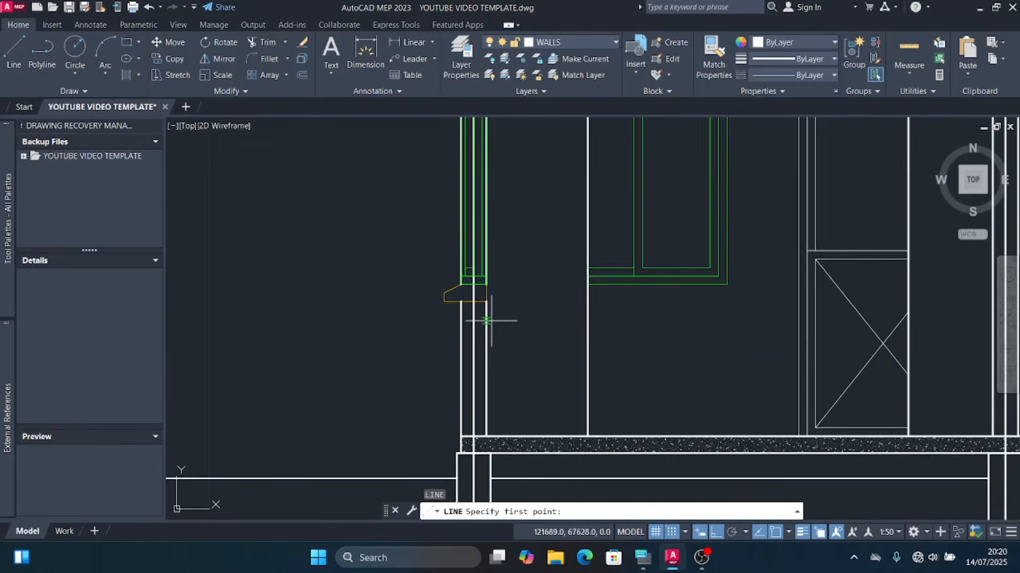
left_click(432, 283)
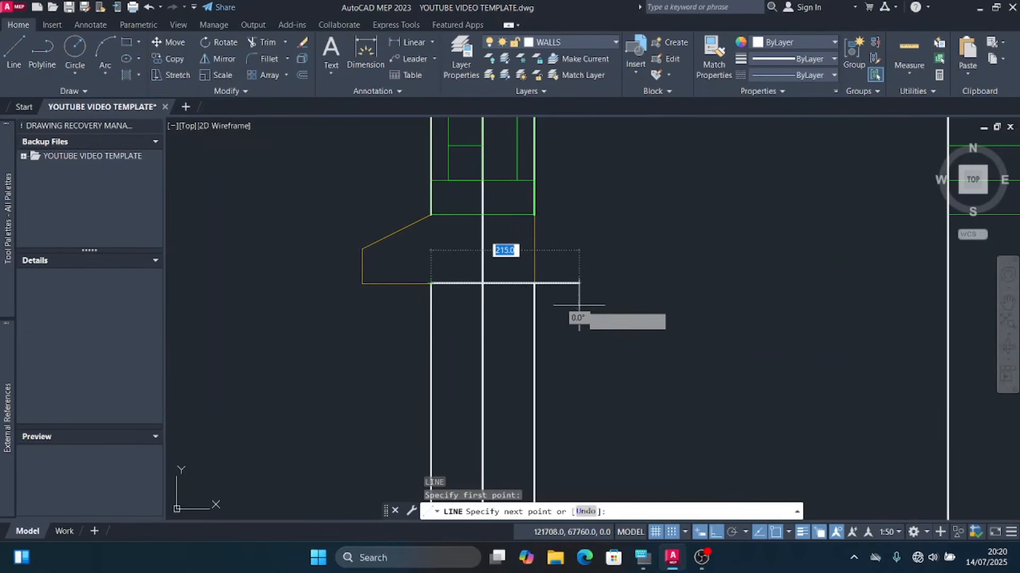
key("Escape")
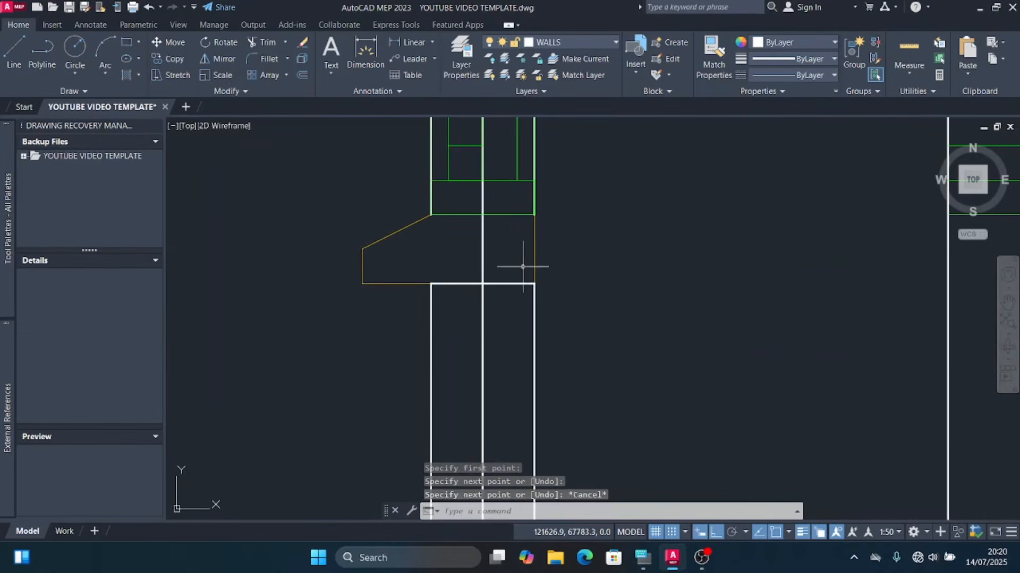
Step: Make HATCH the current layer
scroll(467, 276, "down", 3)
scroll(480, 298, "up", 2)
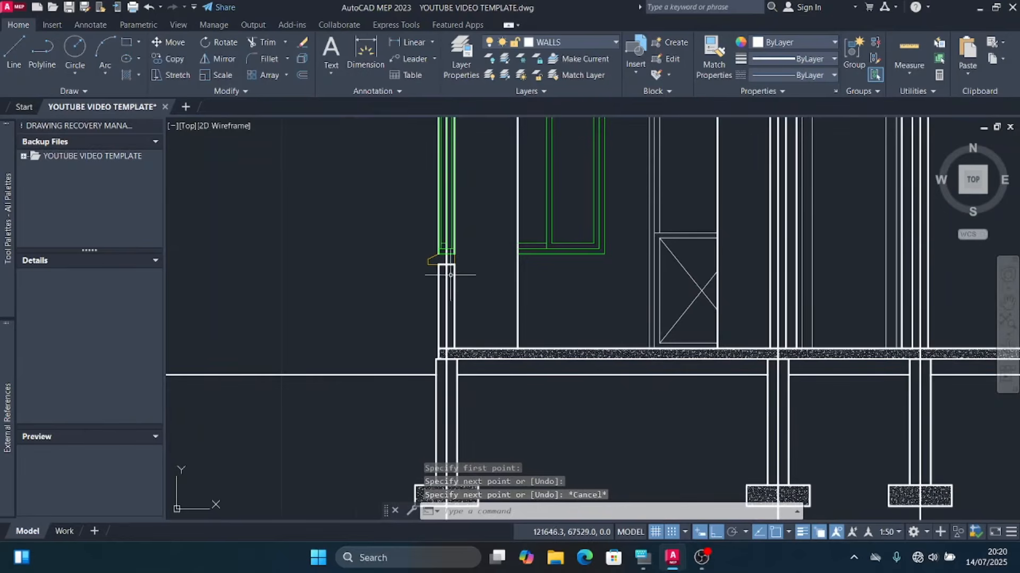
left_click(563, 42)
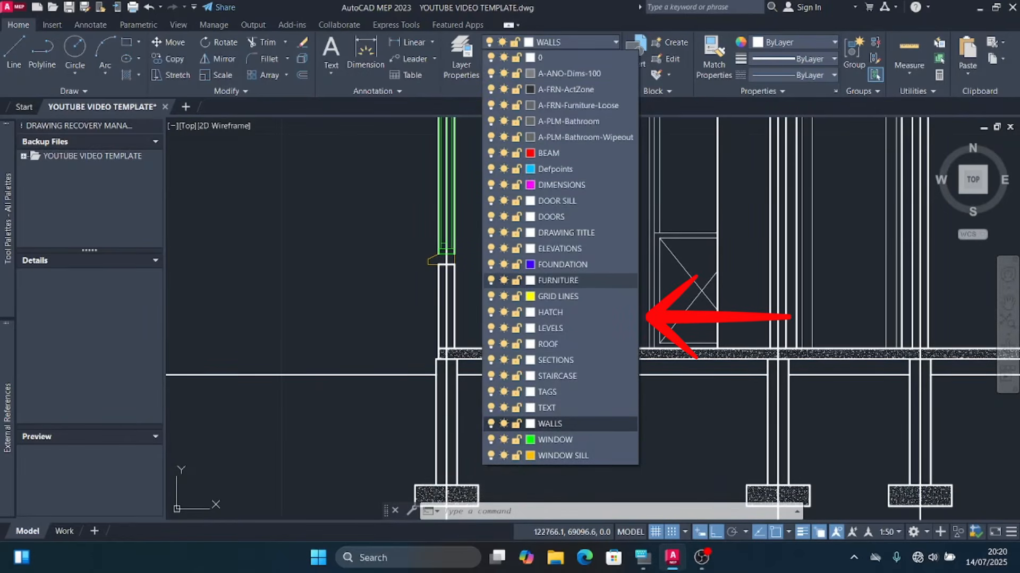
left_click(552, 312)
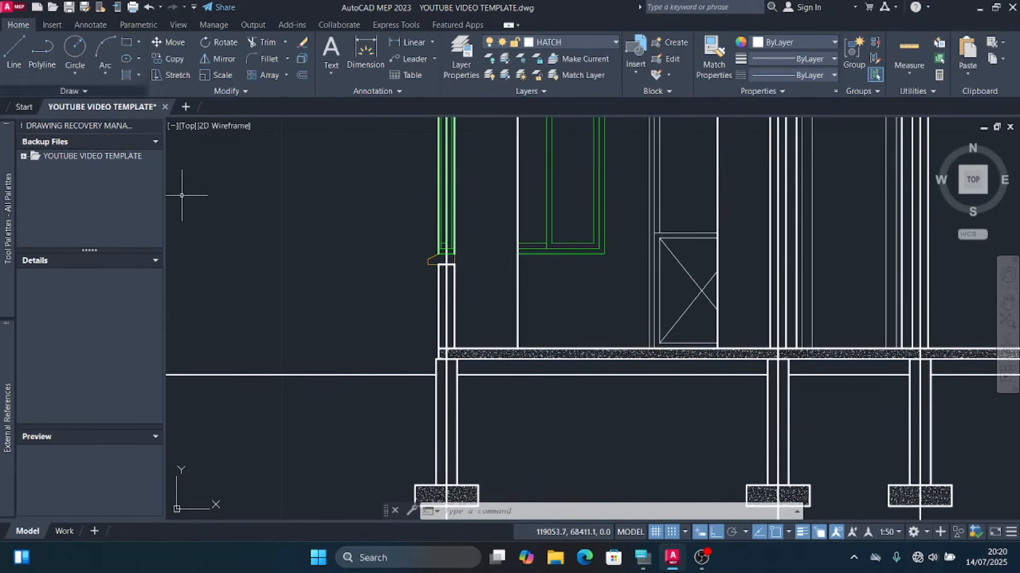
Step: Hatch the concrete window sills on both exterior walls of the section with AR-CONC at scale 0.3
left_click(126, 75)
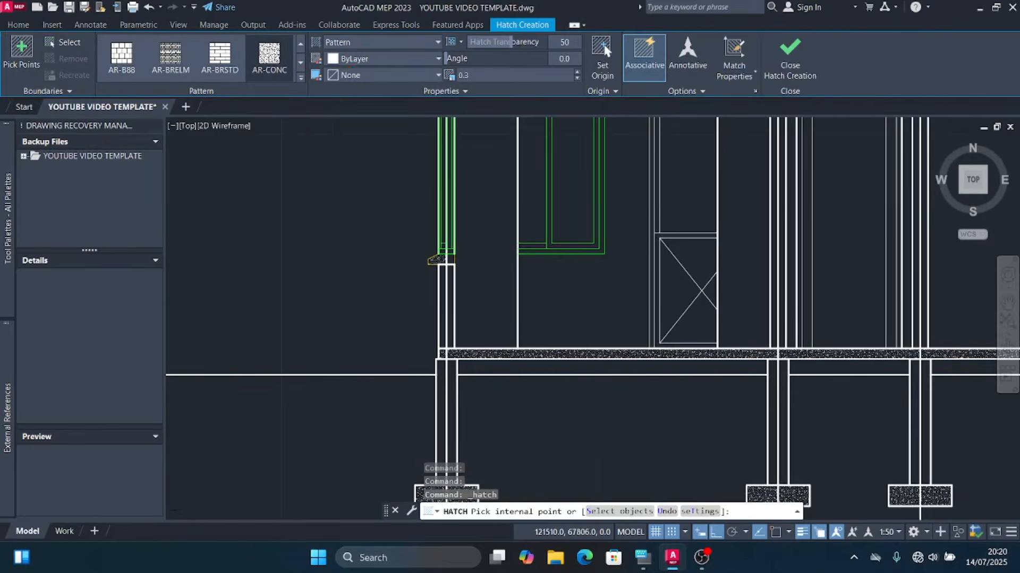
scroll(441, 261, "up", 5)
left_click(444, 258)
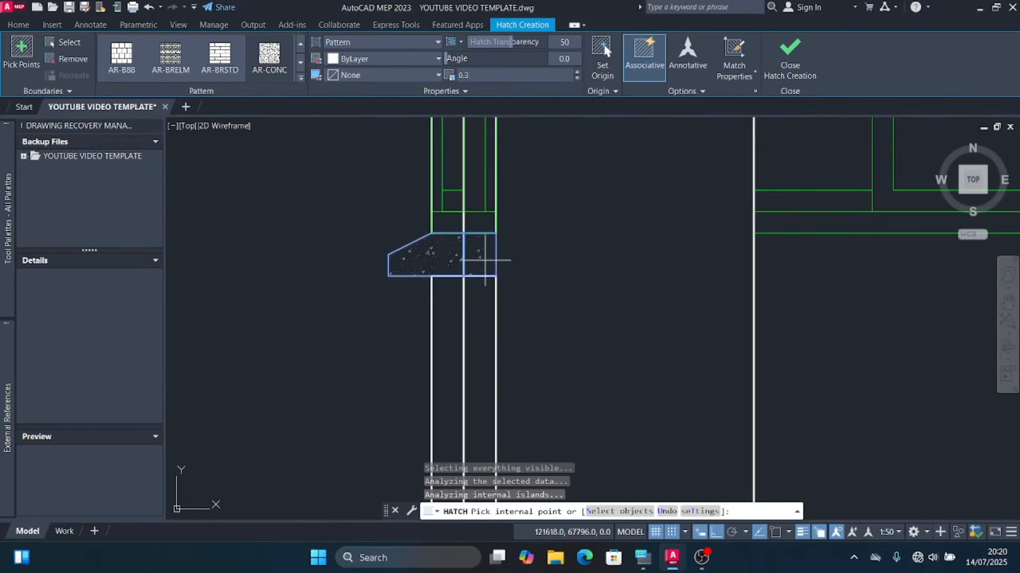
scroll(345, 261, "down", 5)
scroll(804, 220, "up", 6)
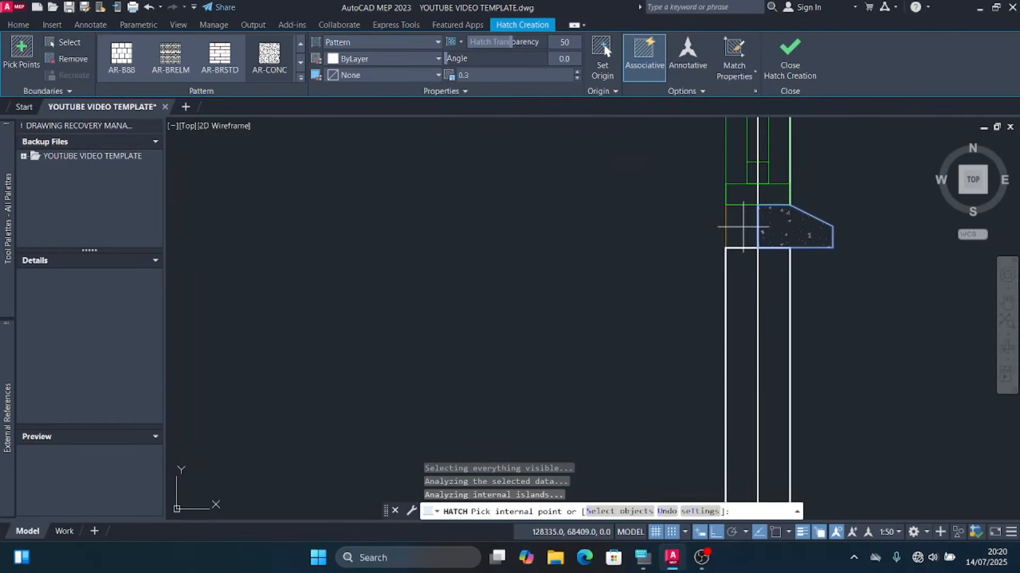
key("Escape")
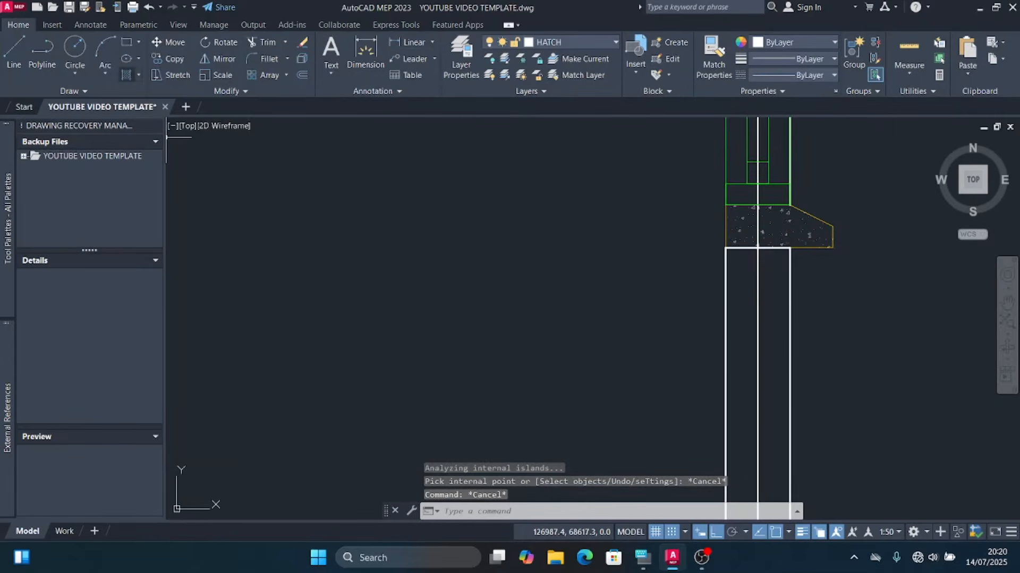
Step: Start a new hatch using the ANSI31 pattern at a scale of 30
left_click(127, 75)
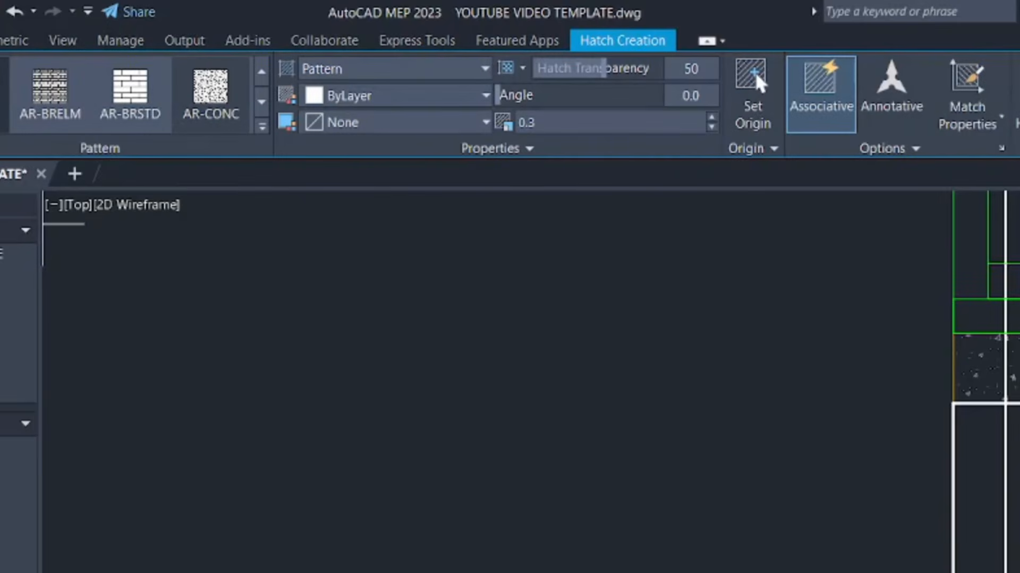
left_click(261, 71)
left_click(261, 71)
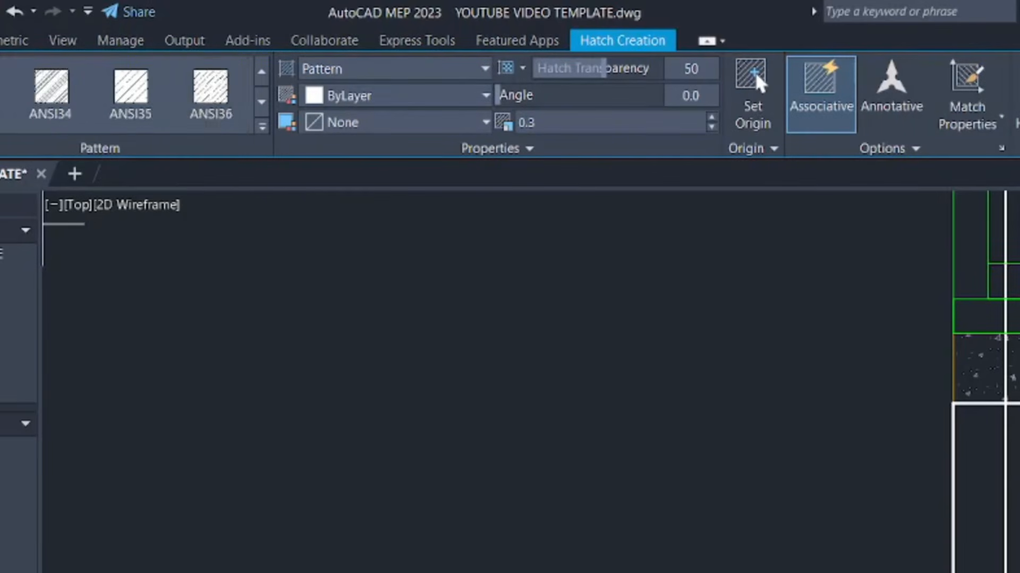
left_click(262, 72)
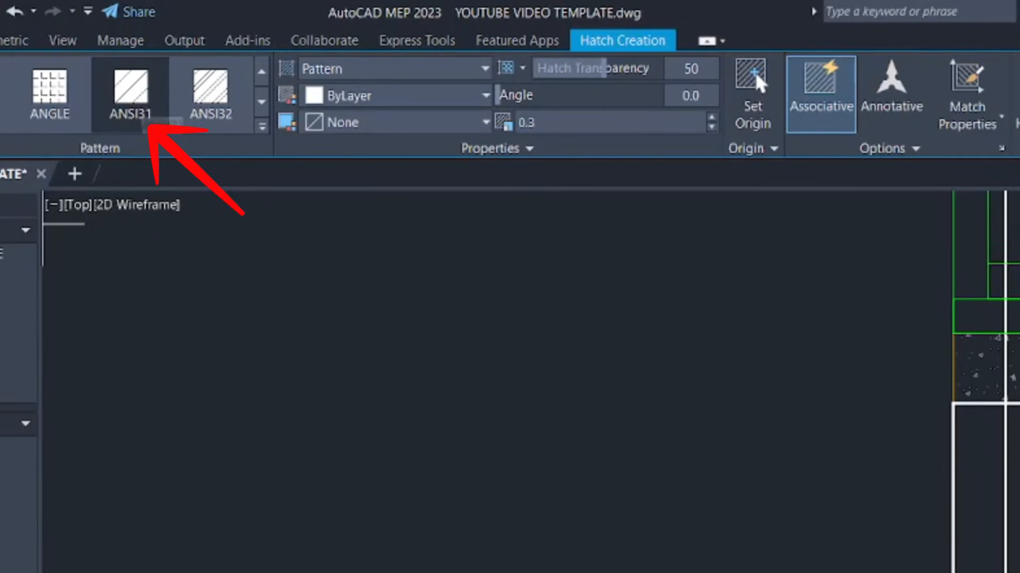
left_click(139, 100)
left_click(622, 123)
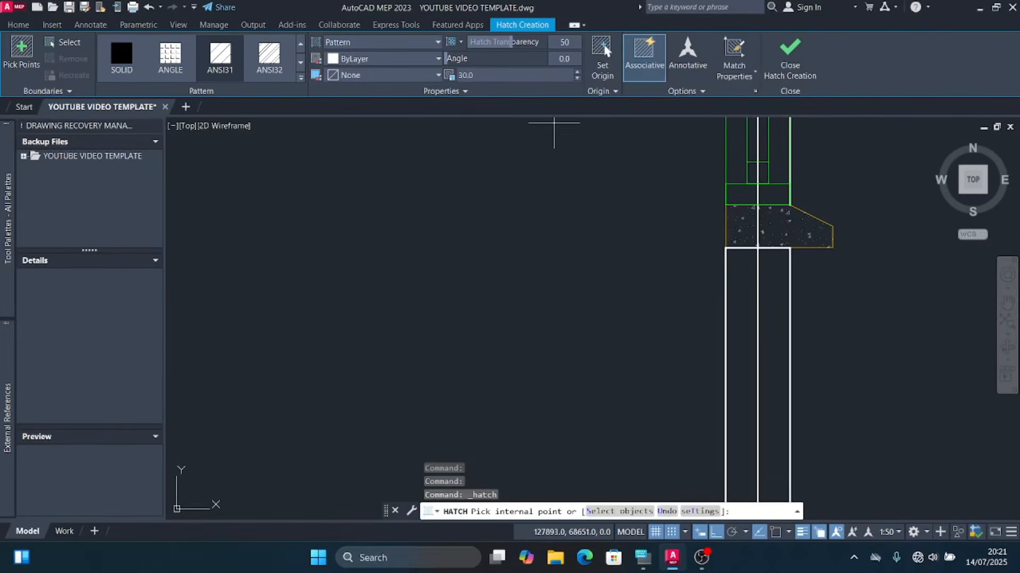
Step: Hatch both halves of the right exterior wall, below the window sill and in the parapet above the roof slab
scroll(553, 123, "down", 2)
left_click(670, 268)
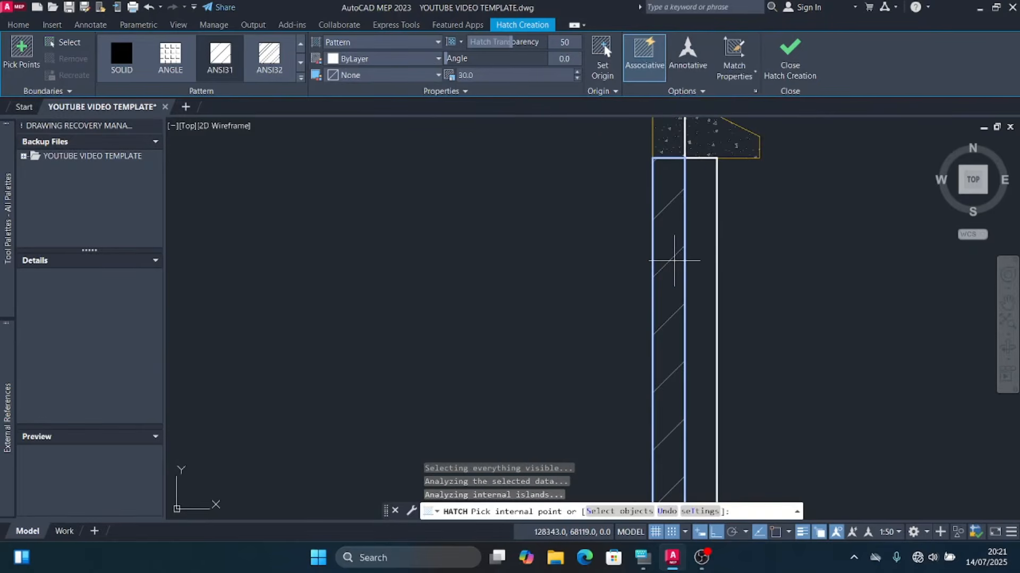
scroll(621, 232, "down", 2)
scroll(639, 250, "down", 3)
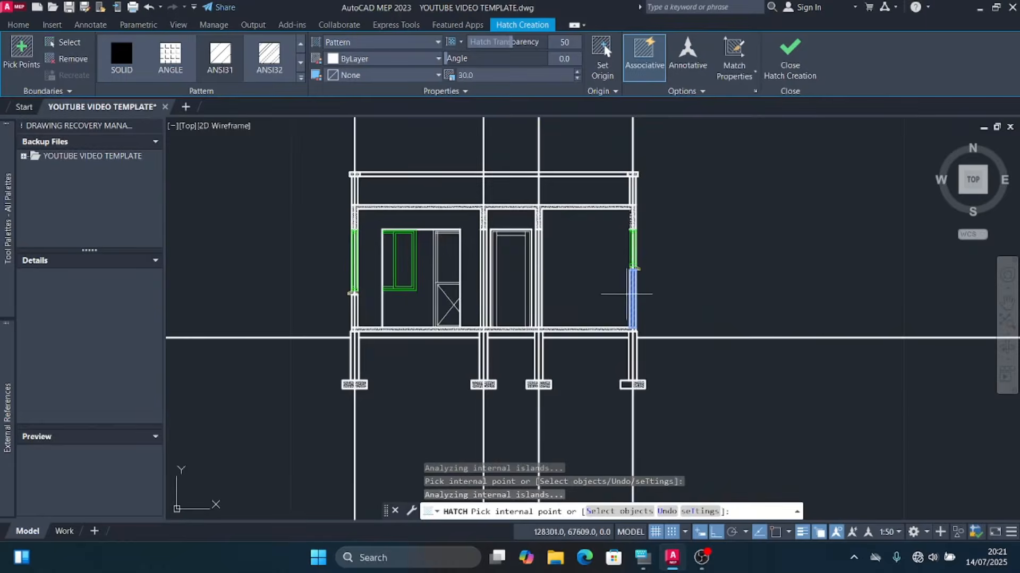
scroll(637, 208, "up", 3)
scroll(636, 187, "down", 3)
scroll(644, 194, "up", 4)
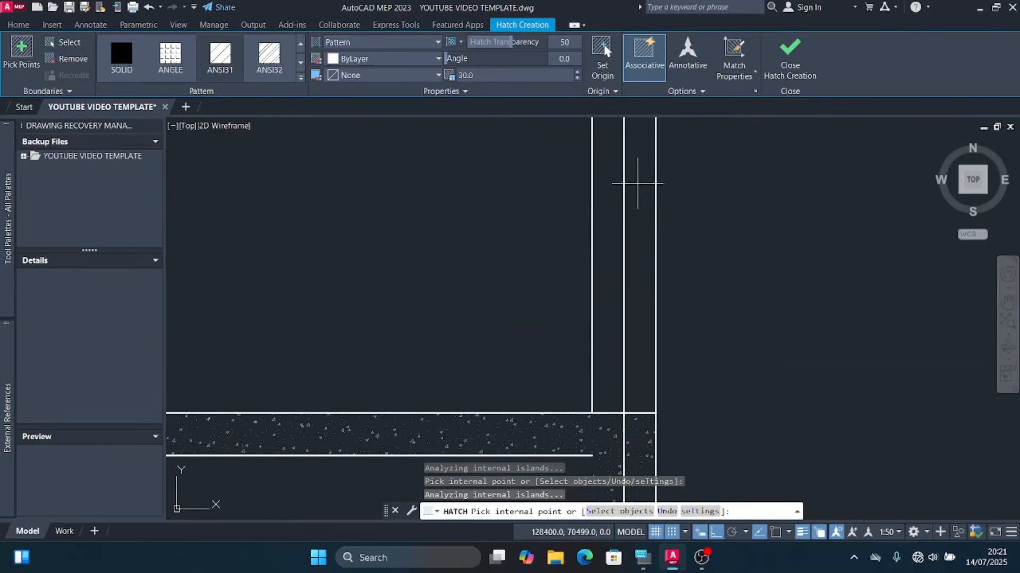
Step: Hatch both halves of the two interior walls between the floor slab and the concrete beams with ANSI31
scroll(645, 196, "down", 4)
scroll(502, 282, "up", 3)
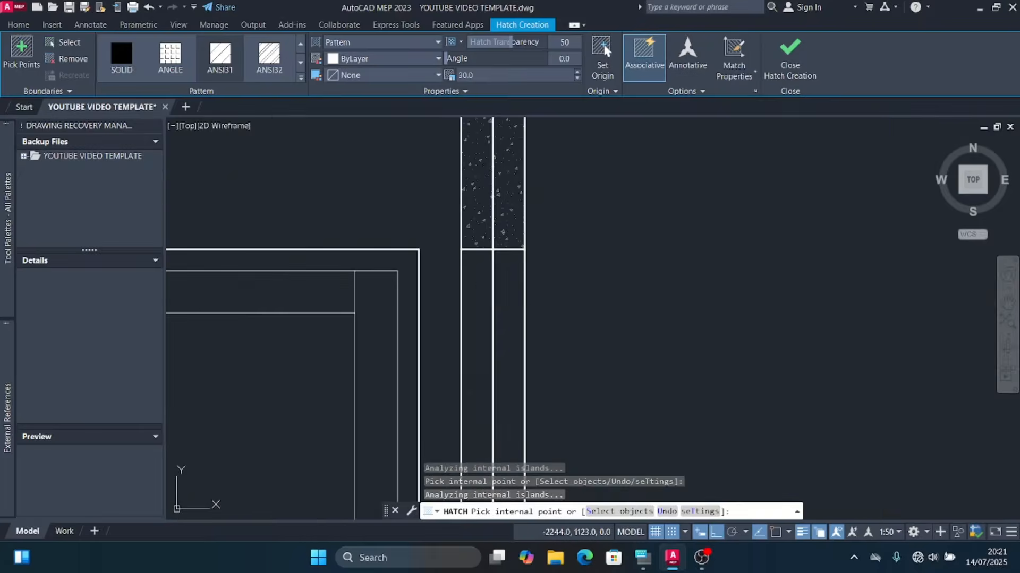
left_click(502, 284)
key("Return")
scroll(502, 237, "down", 4)
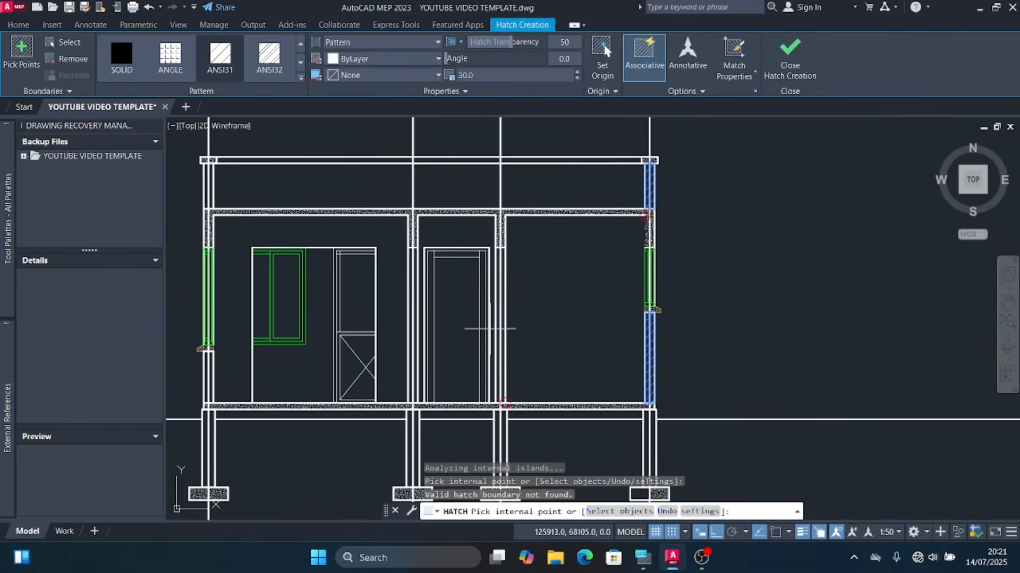
scroll(490, 328, "up", 2)
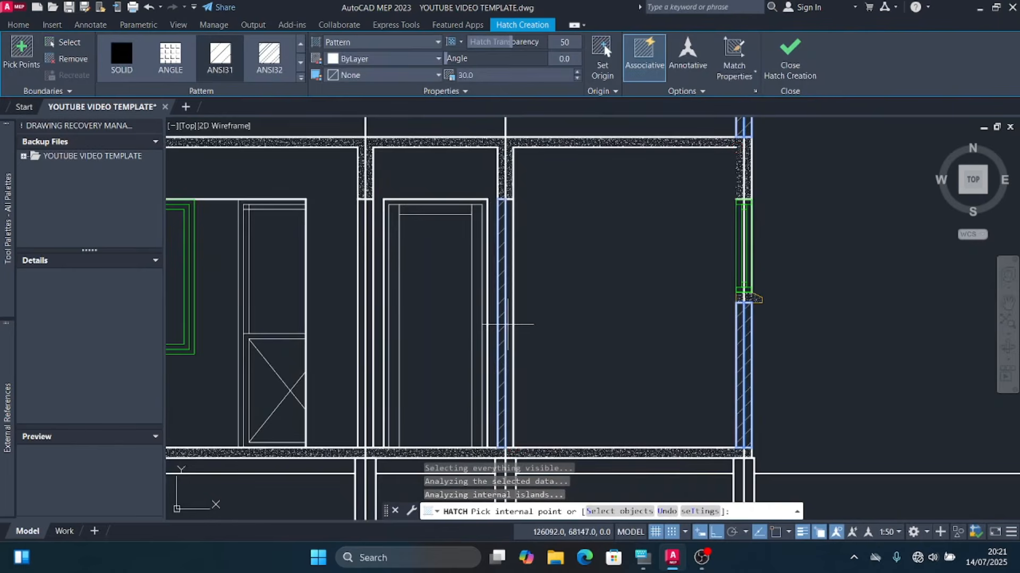
scroll(319, 229, "up", 4)
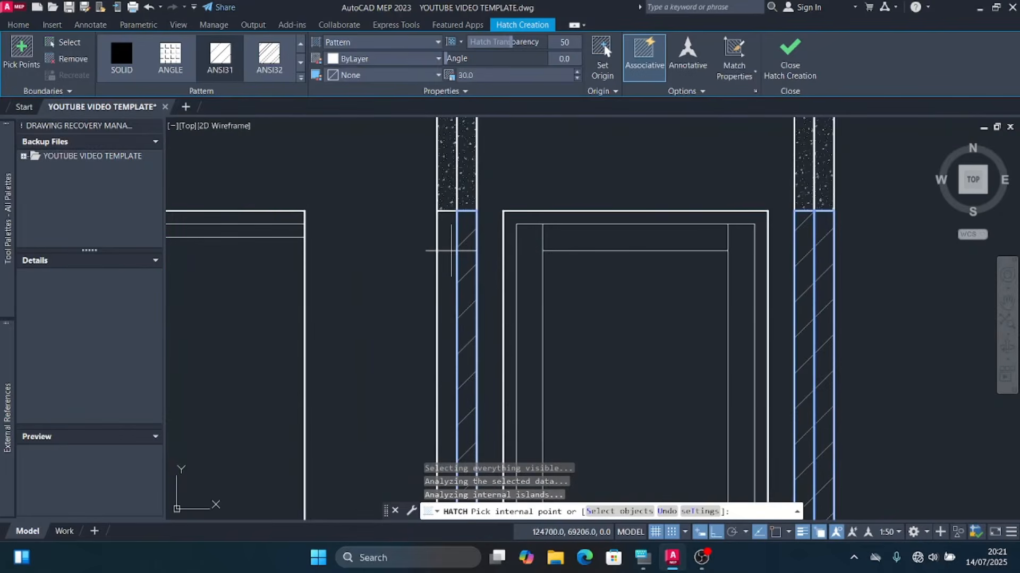
Step: Hatch the left exterior wall with ANSI31, in the parapet above the roof slab and below the window sill
scroll(457, 228, "down", 5)
scroll(467, 196, "up", 8)
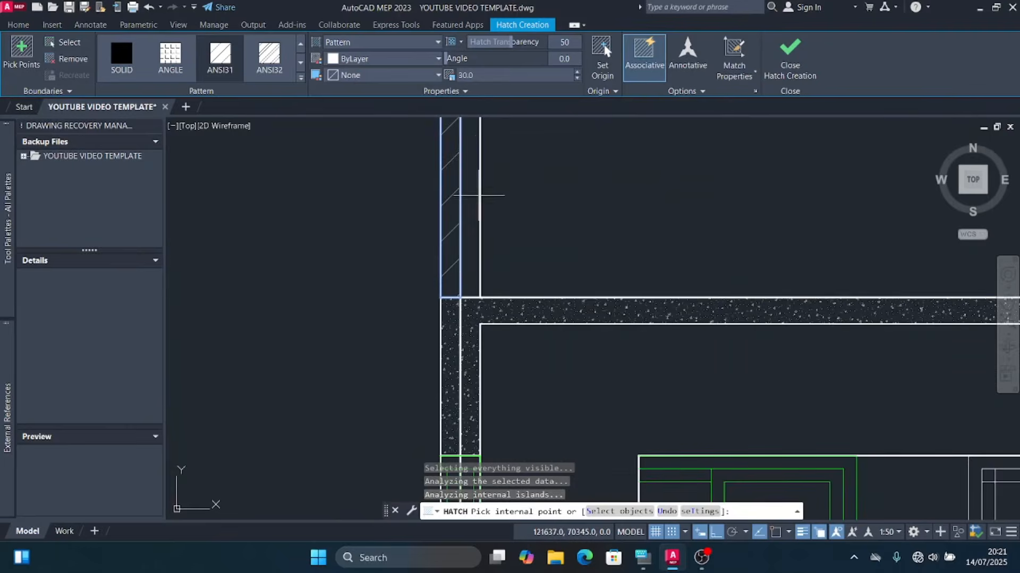
scroll(479, 196, "down", 5)
scroll(467, 302, "up", 5)
scroll(467, 302, "down", 4)
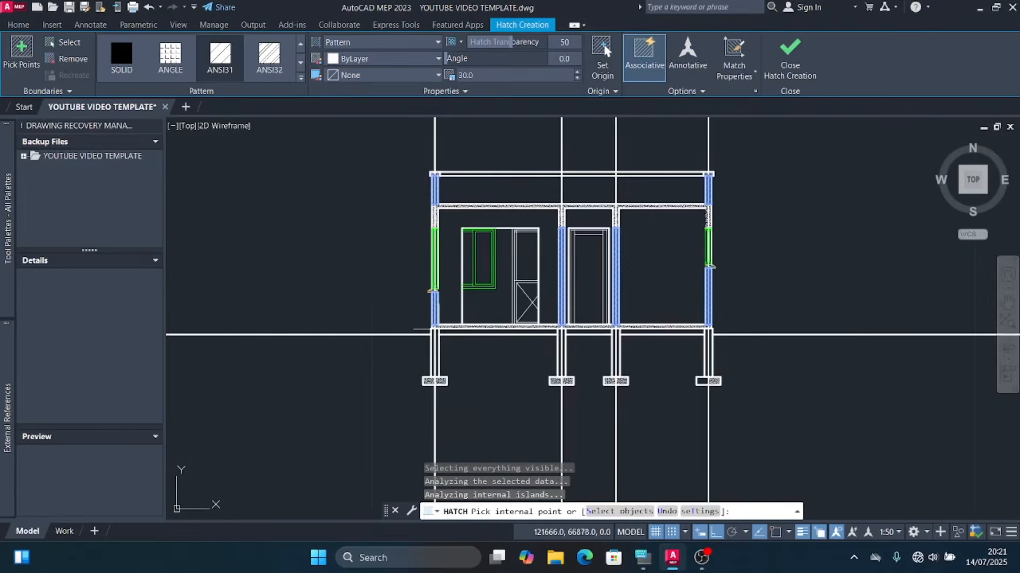
Step: Hatch both halves of the left exterior foundation wall and the neighbouring interior foundation wall with ANSI31
scroll(436, 352, "up", 5)
left_click(422, 326)
left_click(437, 327)
scroll(443, 353, "down", 5)
scroll(557, 370, "up", 5)
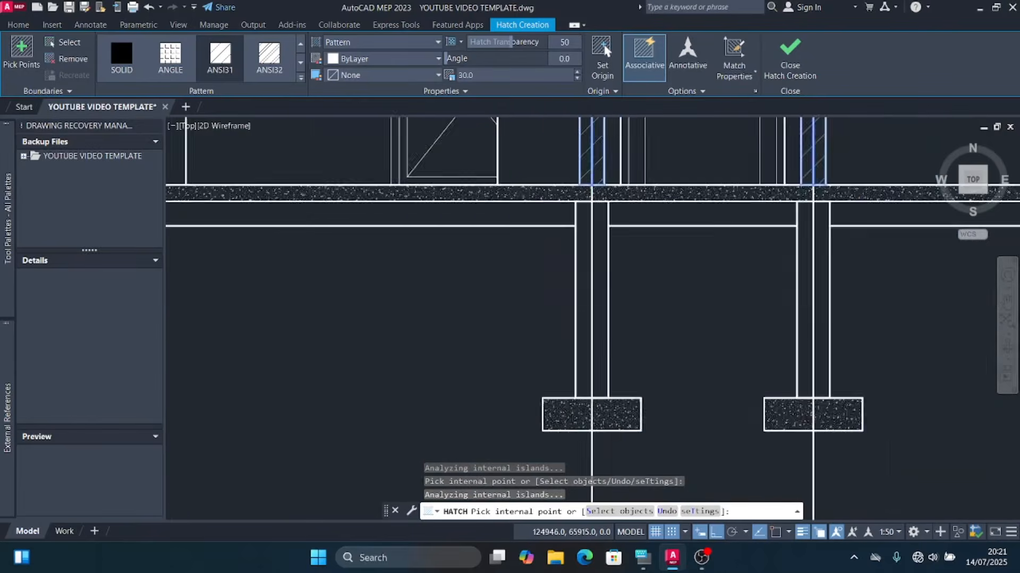
scroll(619, 353, "up", 2)
left_click(585, 308)
left_click(556, 310)
Step: Hatch both halves of the two remaining foundation walls on the right side of the section, and end the hatch
scroll(460, 344, "down", 6)
scroll(546, 340, "up", 4)
left_click(552, 335)
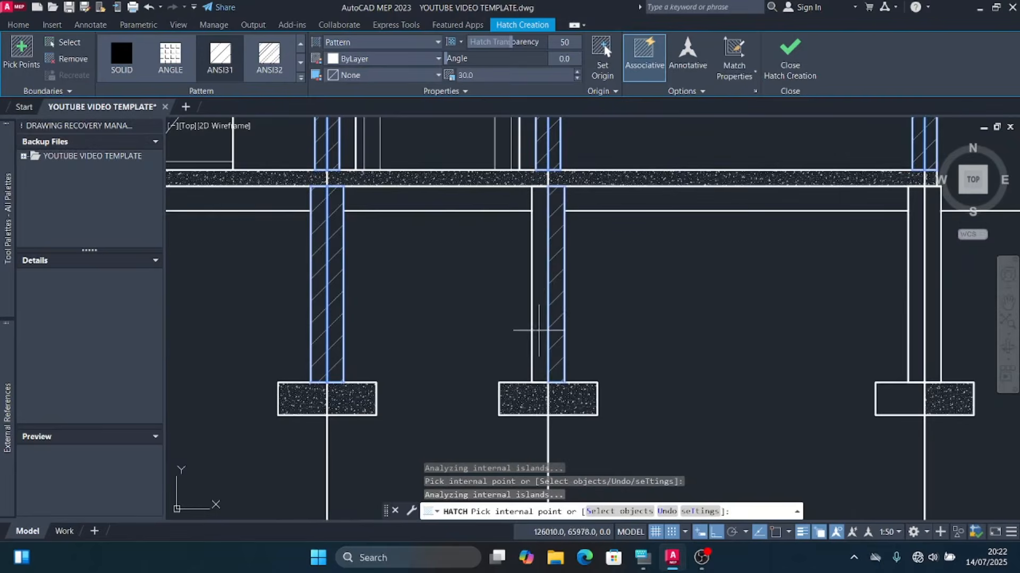
left_click(538, 331)
scroll(421, 344, "down", 6)
scroll(563, 344, "up", 6)
left_click(500, 319)
left_click(488, 317)
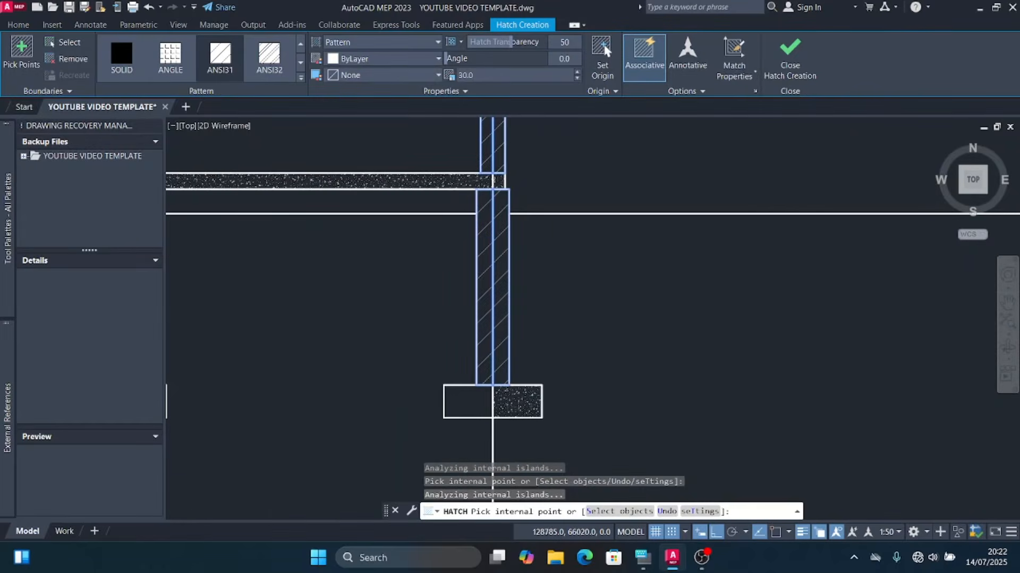
scroll(595, 366, "down", 4)
key("Escape")
Step: Start another hatch using the GRAVEL pattern at a scale of 10
scroll(594, 368, "down", 2)
scroll(580, 182, "up", 4)
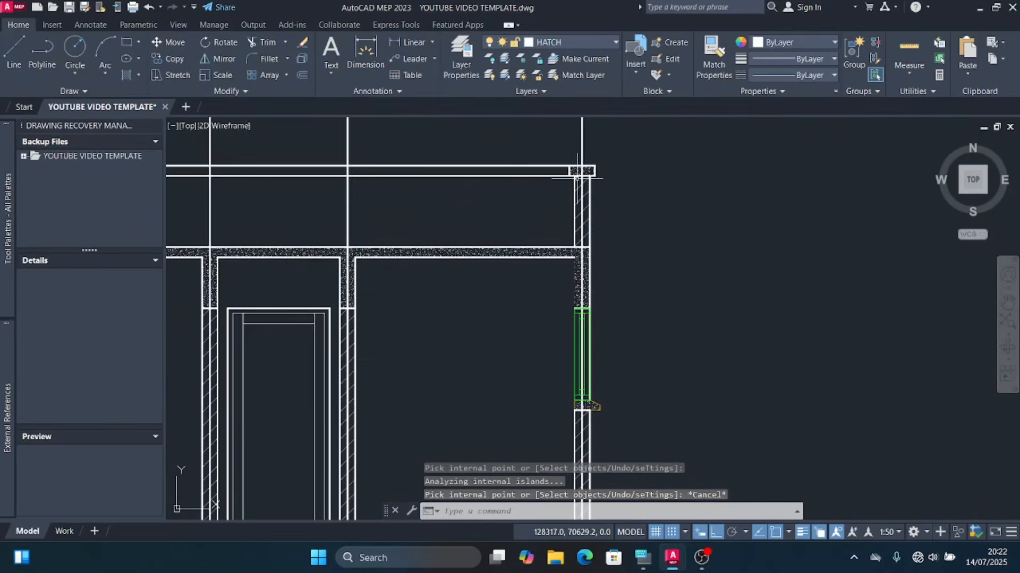
scroll(595, 162, "up", 4)
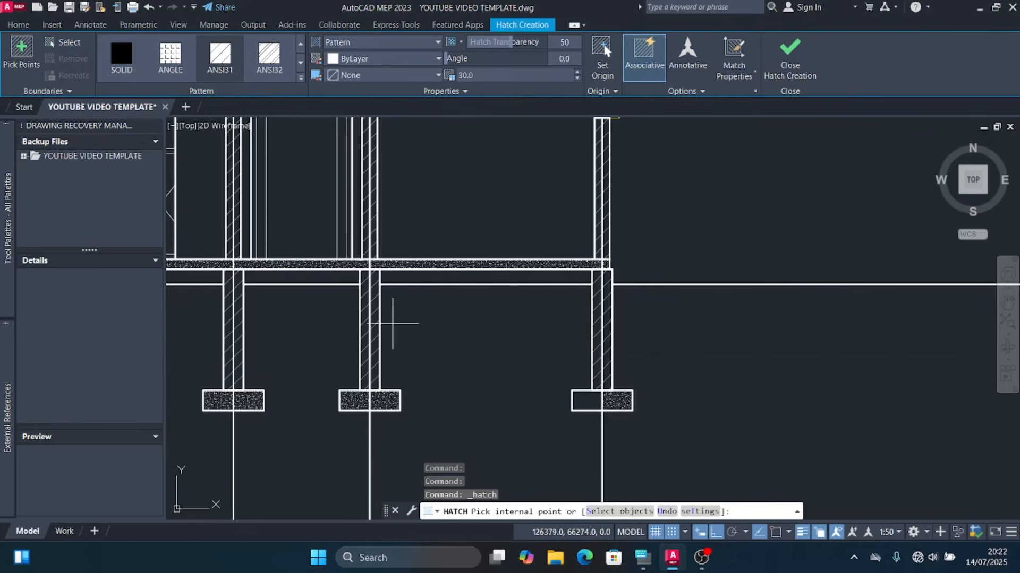
scroll(782, 317, "down", 3)
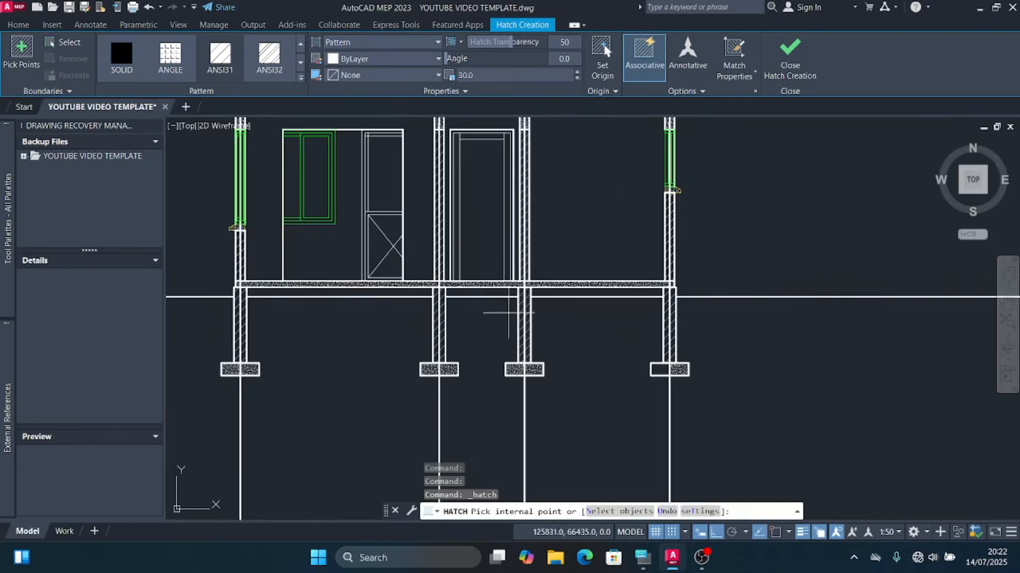
scroll(528, 297, "up", 4)
scroll(584, 284, "down", 3)
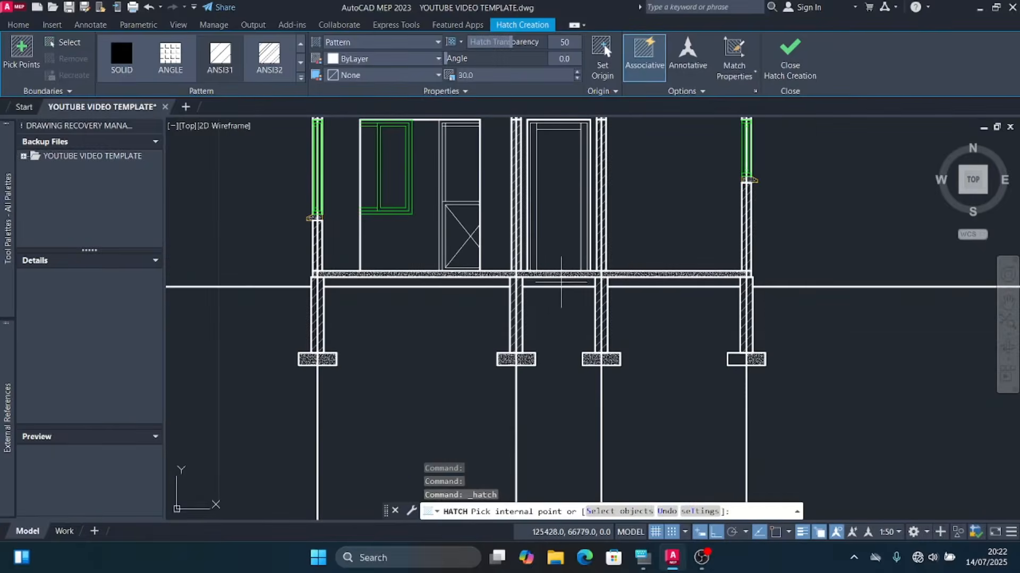
scroll(552, 285, "up", 2)
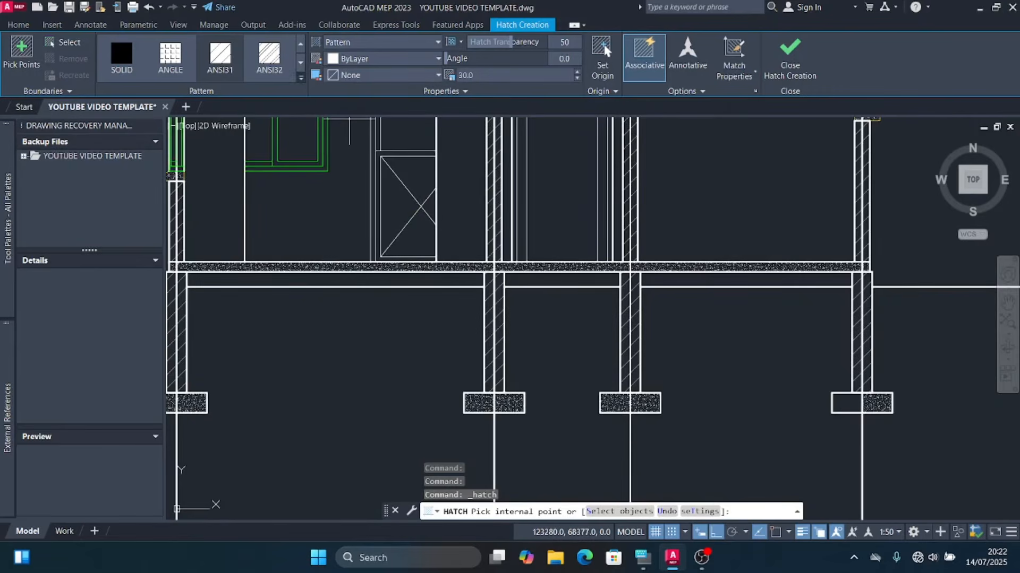
left_click(301, 77)
scroll(269, 154, "down", 5)
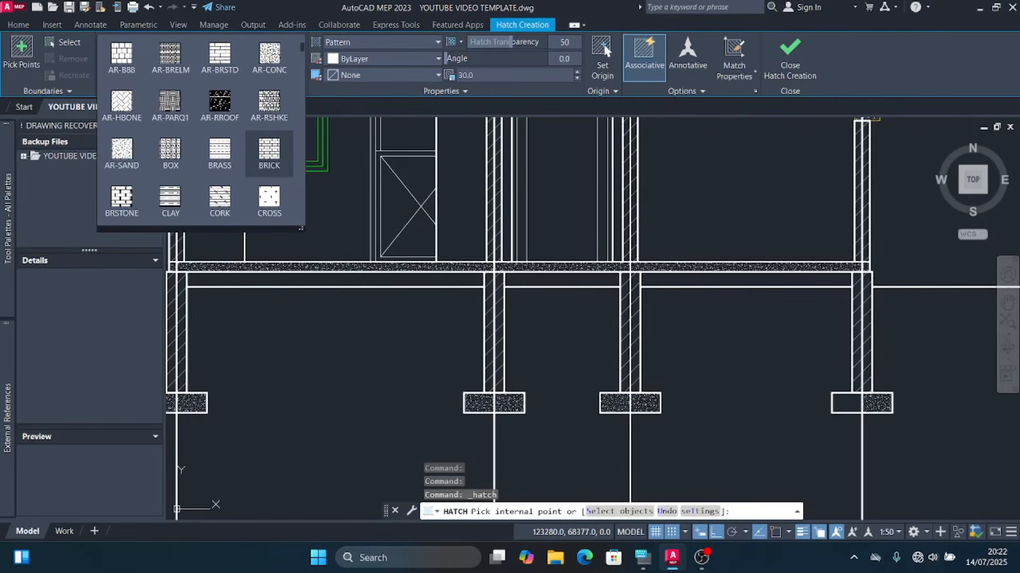
scroll(269, 154, "down", 4)
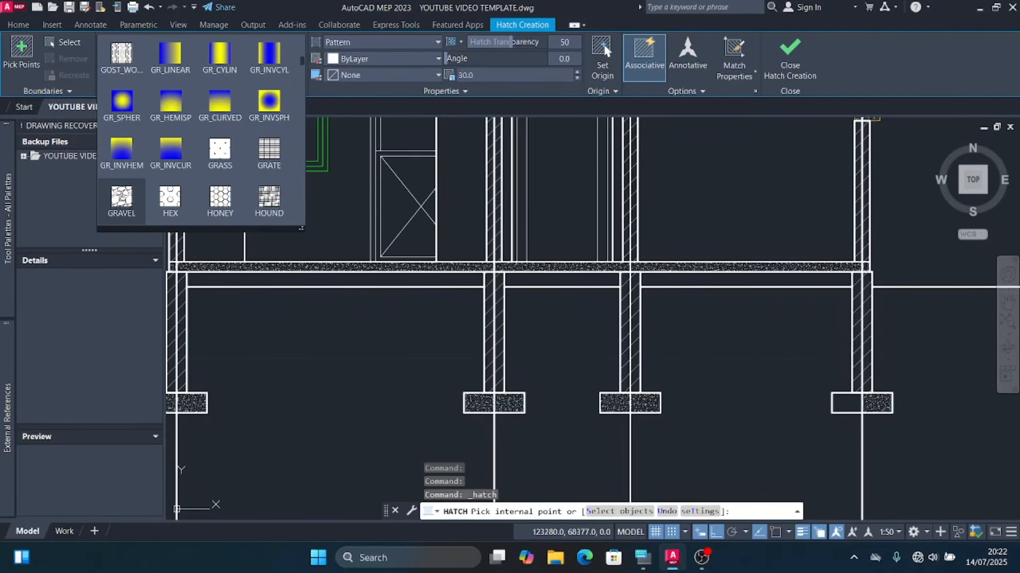
left_click(122, 201)
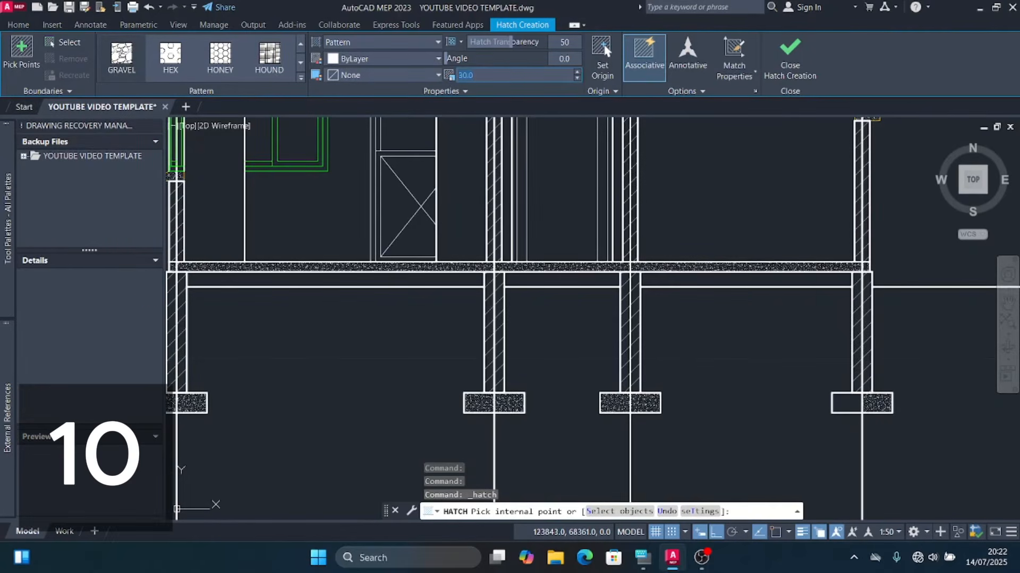
type("10")
key("Return")
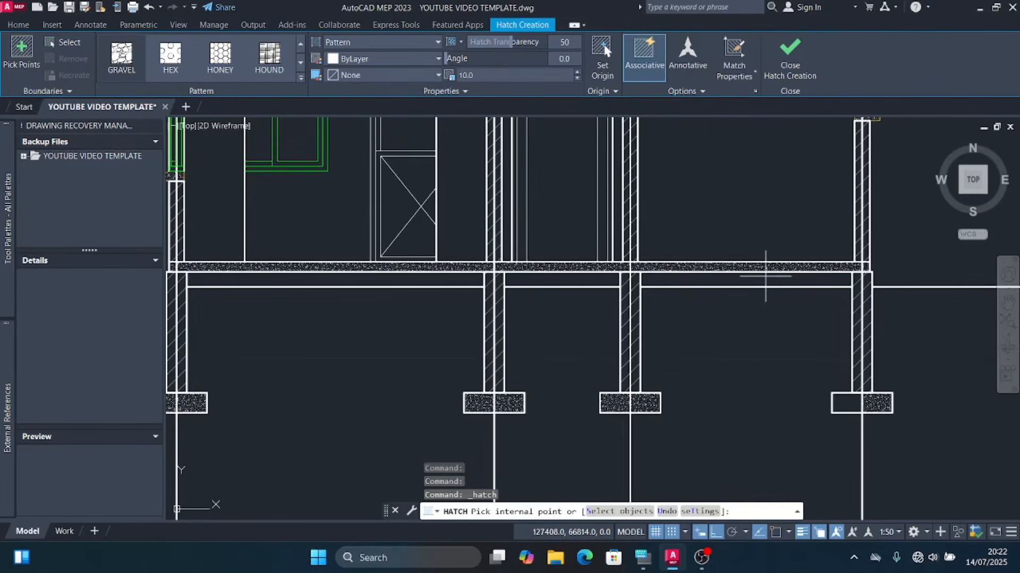
Step: Fill the three strips directly beneath the floor slab, between the foundation walls, with the gravel hatch
left_click(764, 279)
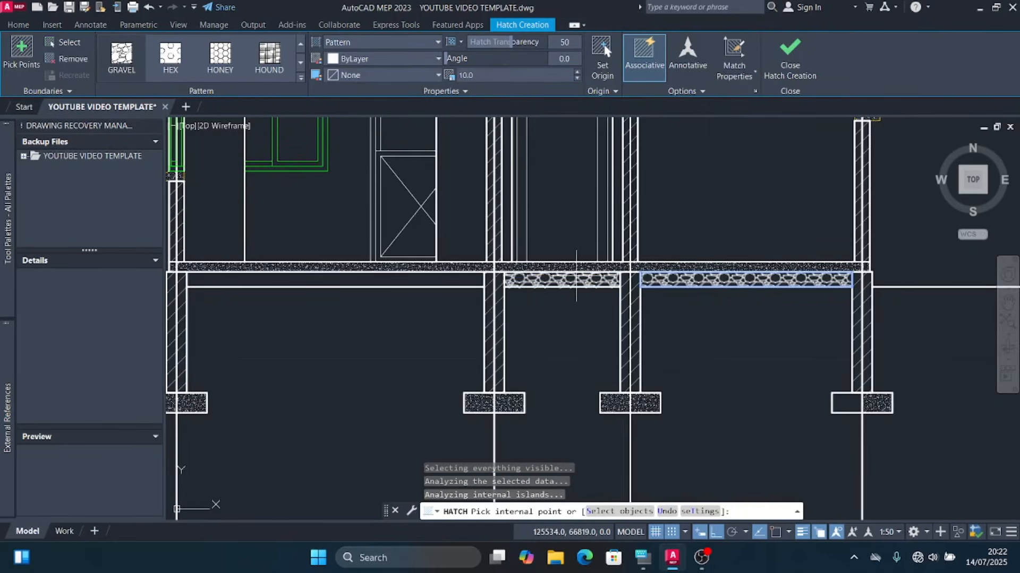
left_click(577, 276)
scroll(664, 293, "down", 4)
scroll(519, 294, "up", 4)
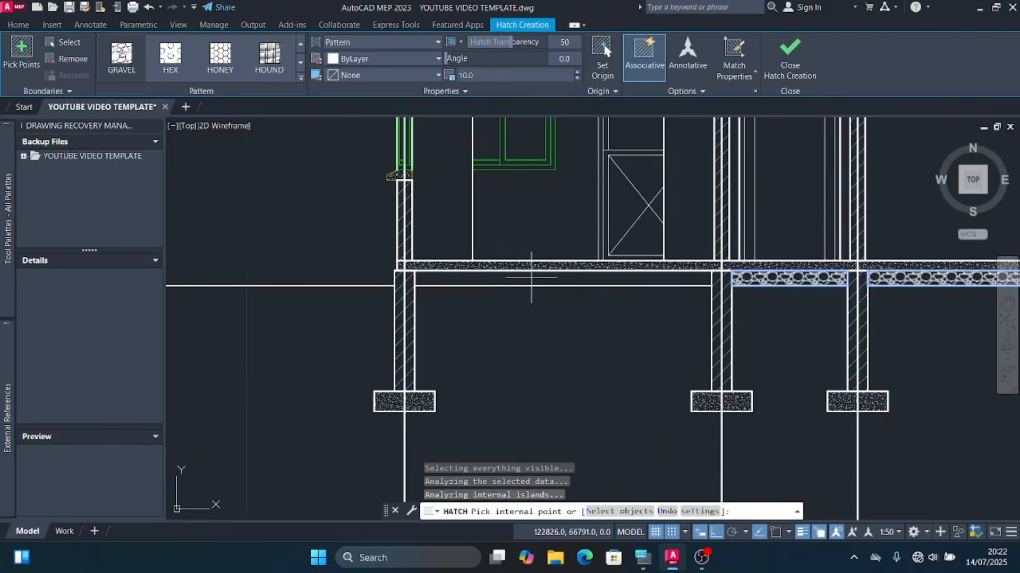
left_click(531, 280)
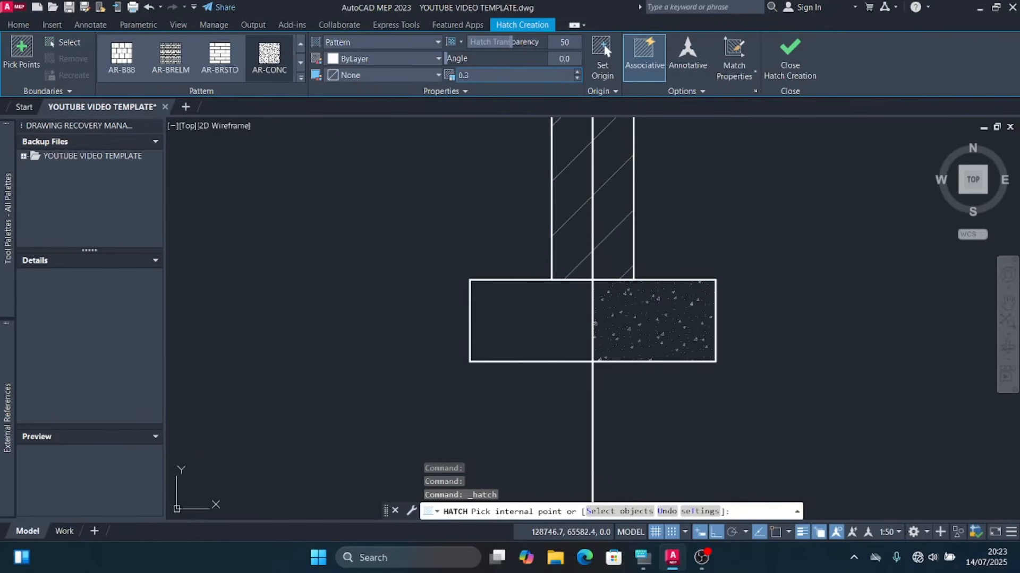
Step: Fill the left half of the rightmost footing with the AR-CONC hatch and end the hatch
left_click(547, 333)
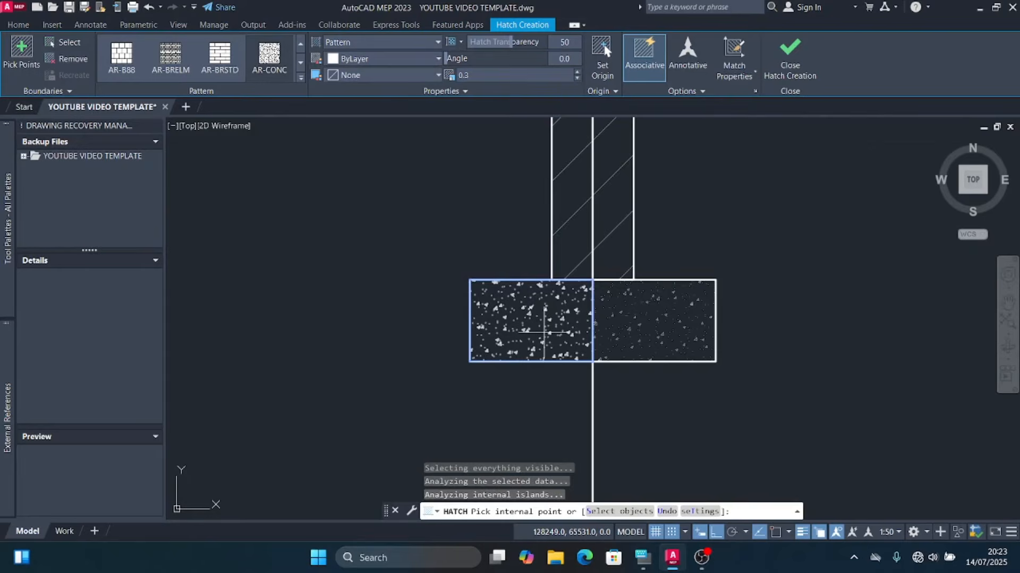
key("Escape")
scroll(594, 321, "down", 3)
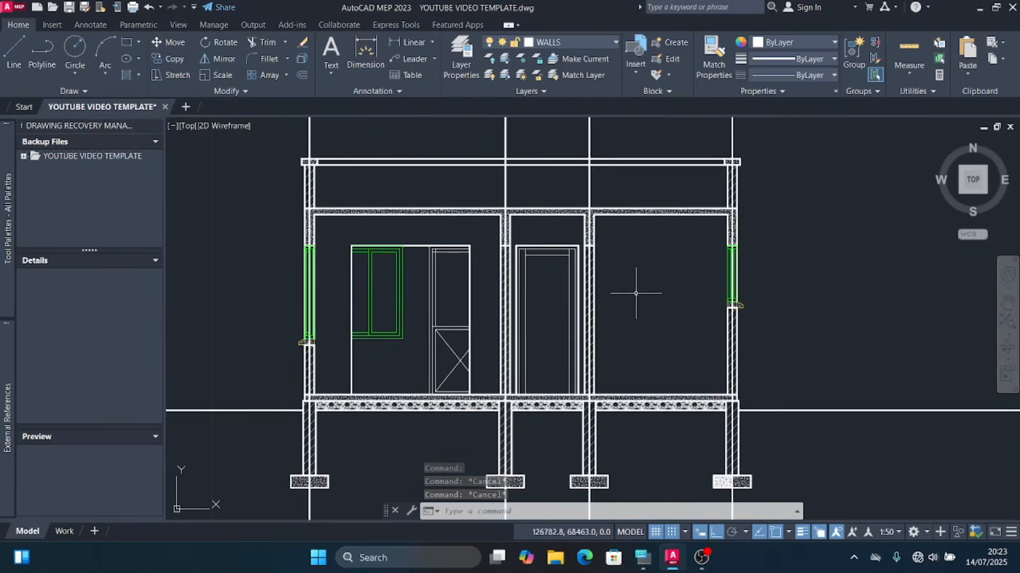
scroll(637, 292, "up", 2)
scroll(593, 199, "down", 2)
scroll(581, 196, "up", 2)
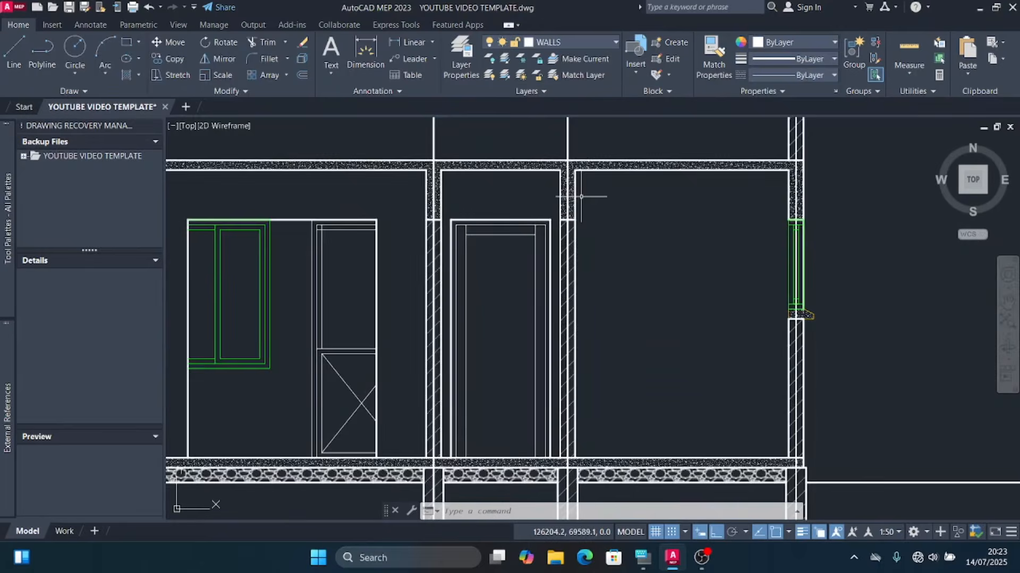
scroll(598, 223, "down", 4)
scroll(613, 298, "up", 4)
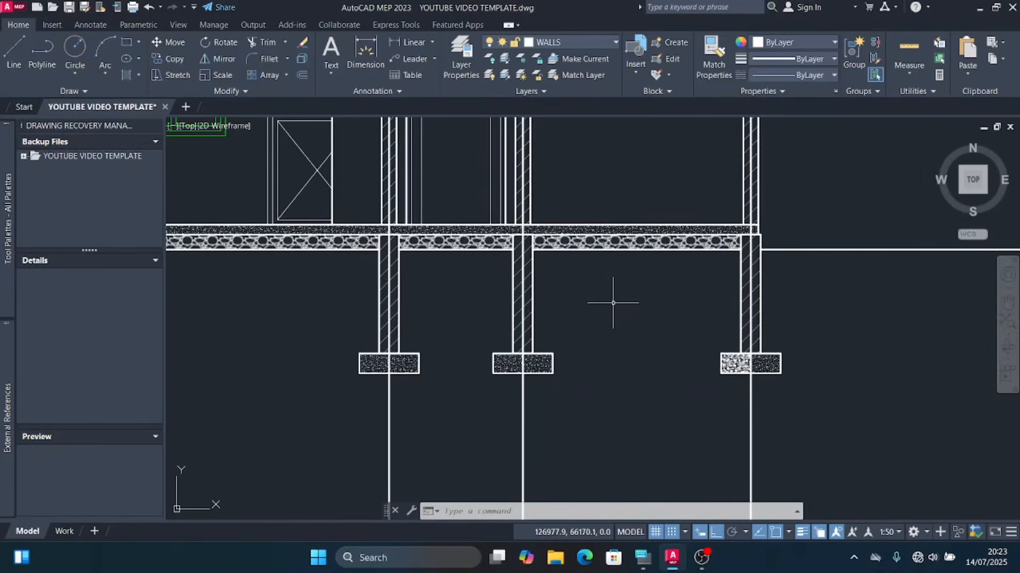
scroll(612, 303, "down", 3)
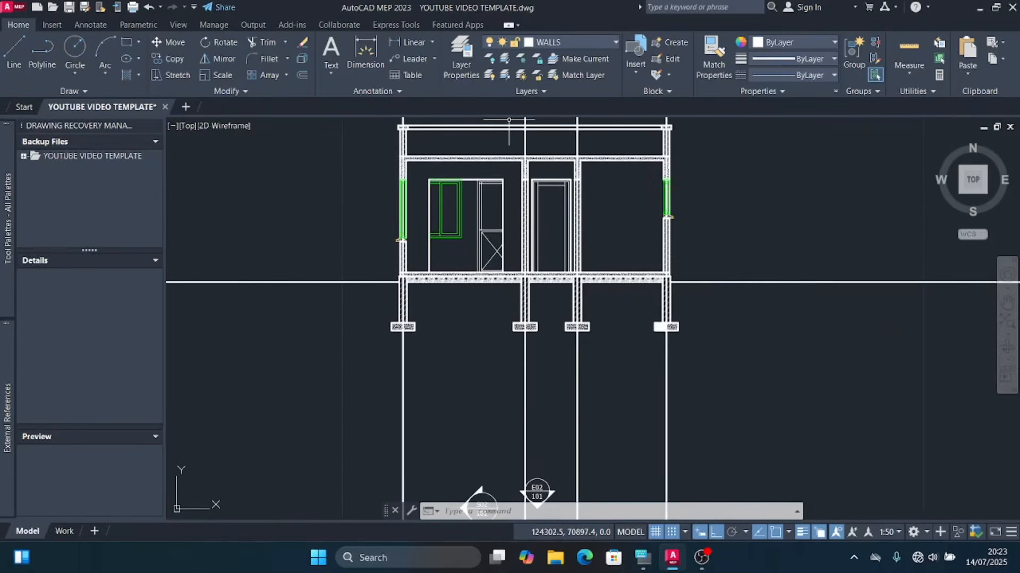
Step: Make FOUNDATION the current layer and draw a line from the rightmost footing's lower outer corner, ending with a slope across the ground line
left_click(552, 42)
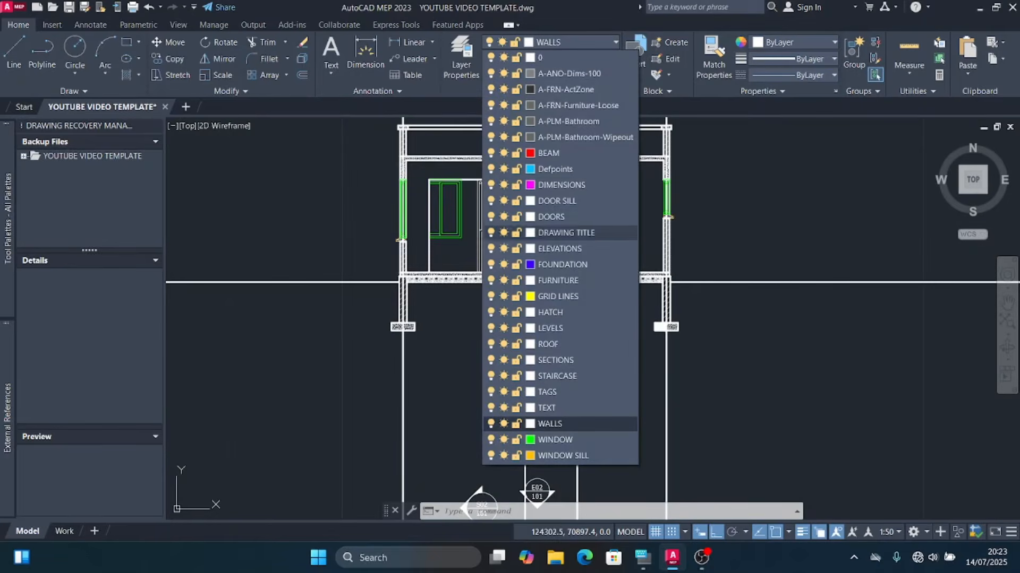
left_click(563, 265)
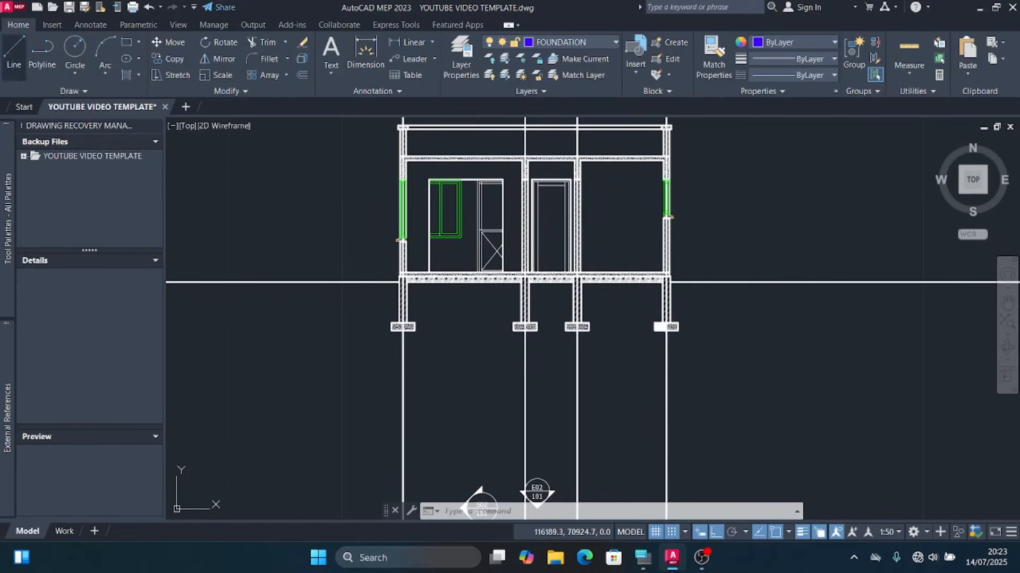
left_click(14, 53)
scroll(702, 334, "up", 3)
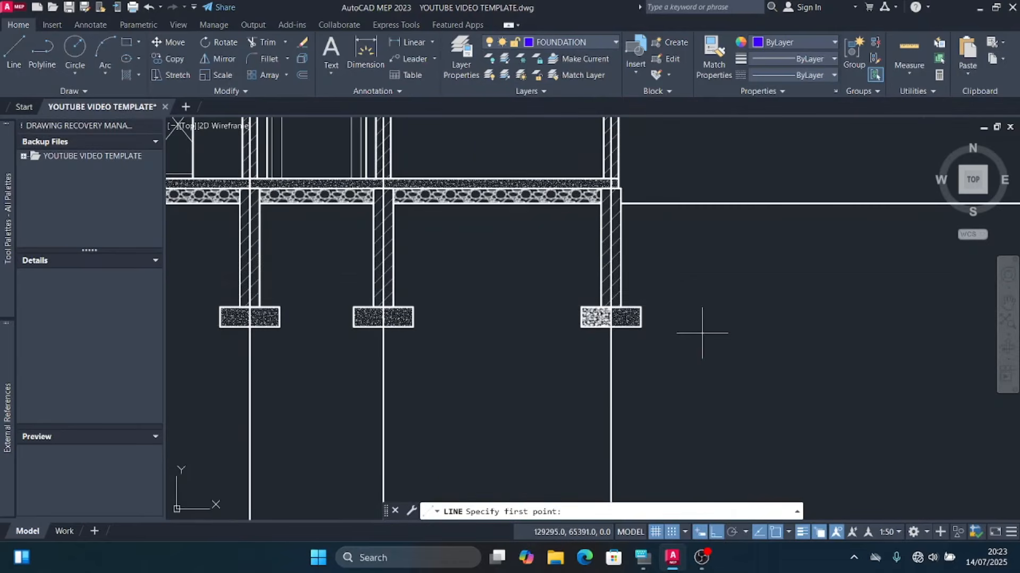
left_click(640, 326)
scroll(641, 326, "down", 3)
scroll(638, 372, "up", 2)
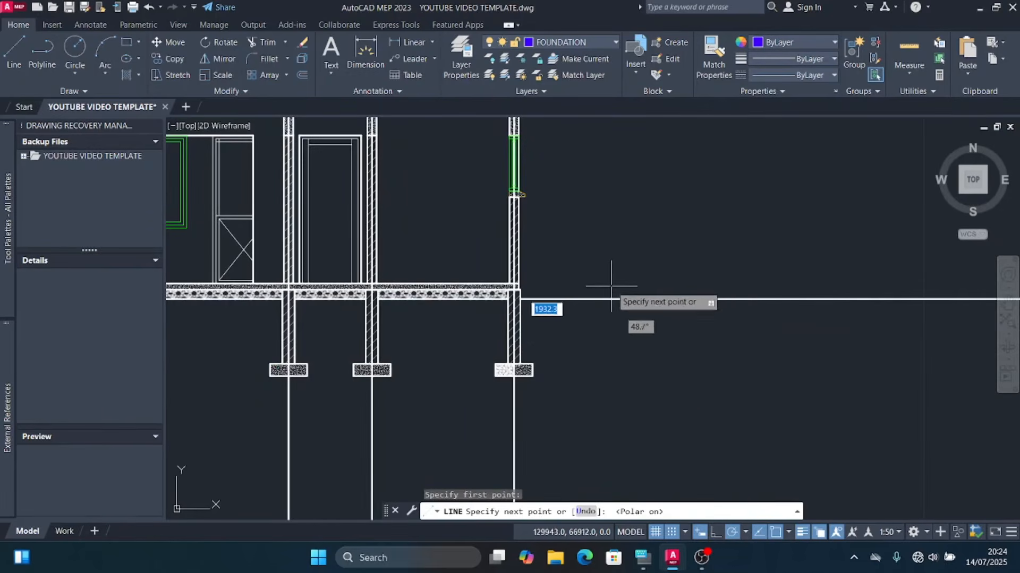
scroll(563, 331, "up", 3)
left_click(526, 308)
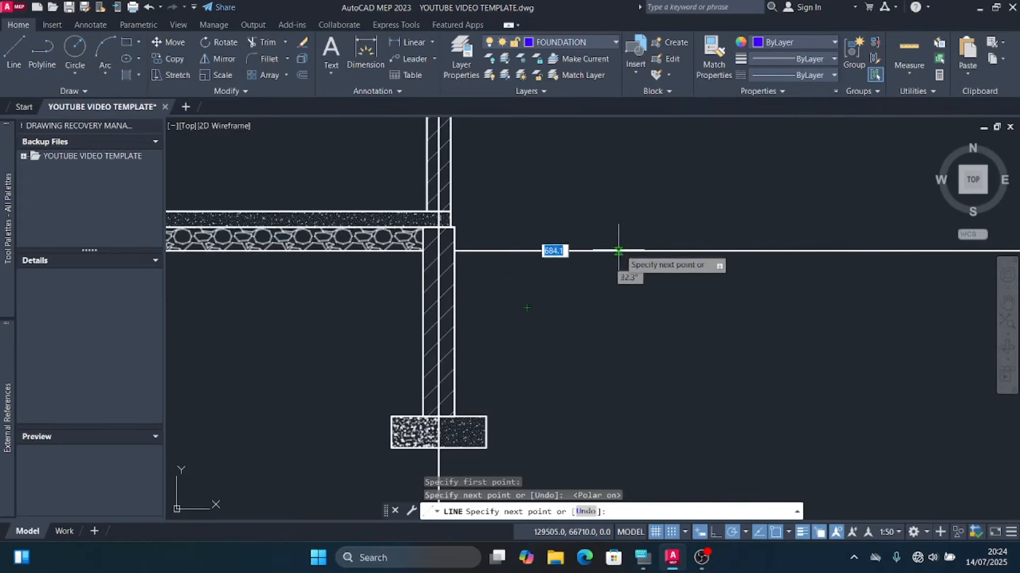
left_click(623, 227)
key("Escape")
left_click(596, 303)
left_click(541, 291)
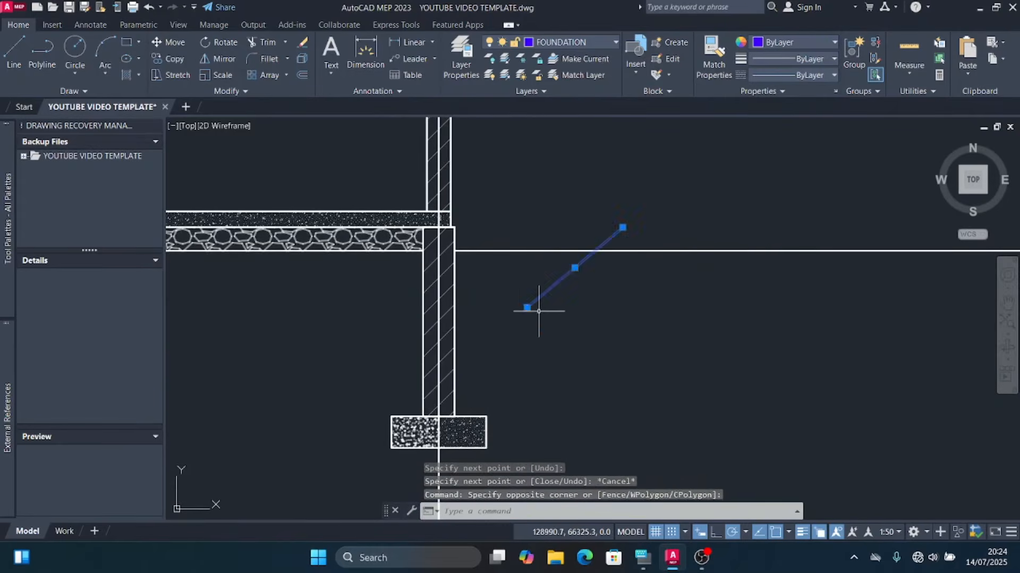
key("Escape")
Step: Draw connecting lines between the footings' lower corners from right to left, continuing past the leftmost footing and sloping up across the ground line
scroll(610, 339, "down", 3)
type("l")
key("Return")
scroll(504, 340, "up", 2)
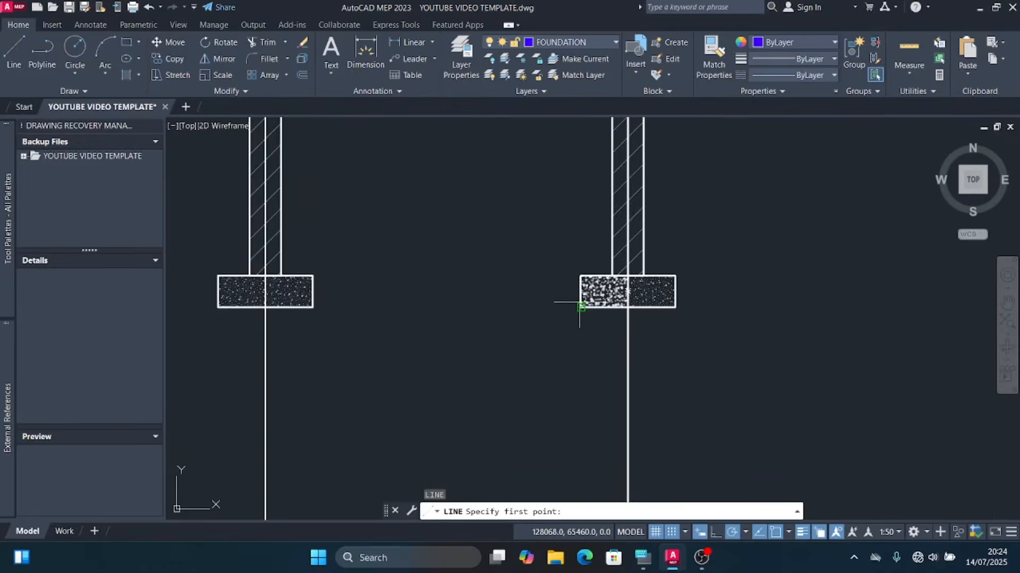
left_click(581, 307)
scroll(584, 324, "down", 3)
scroll(510, 319, "up", 1)
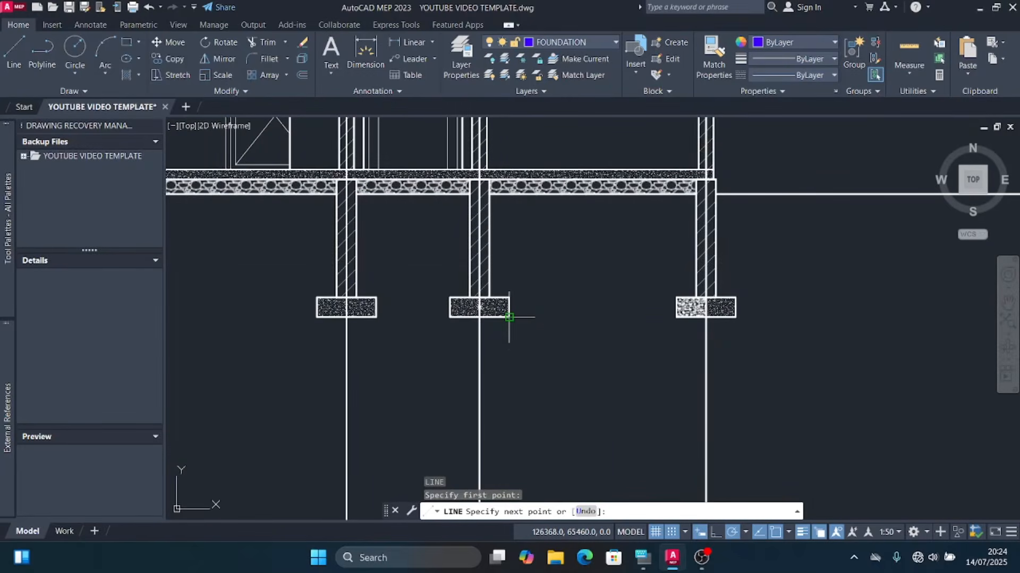
left_click(508, 317)
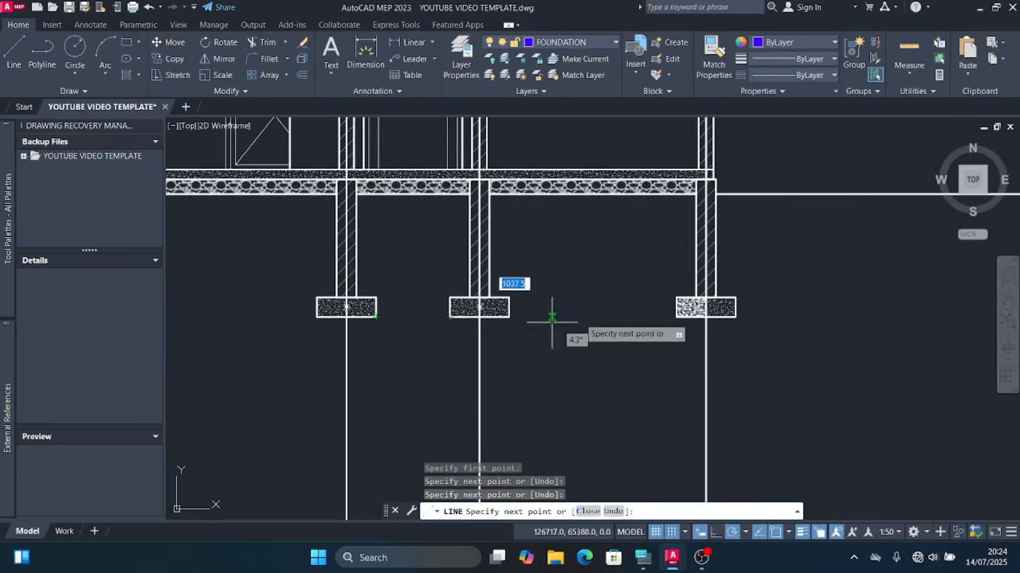
scroll(546, 371, "down", 3)
scroll(512, 319, "up", 2)
left_click(494, 317)
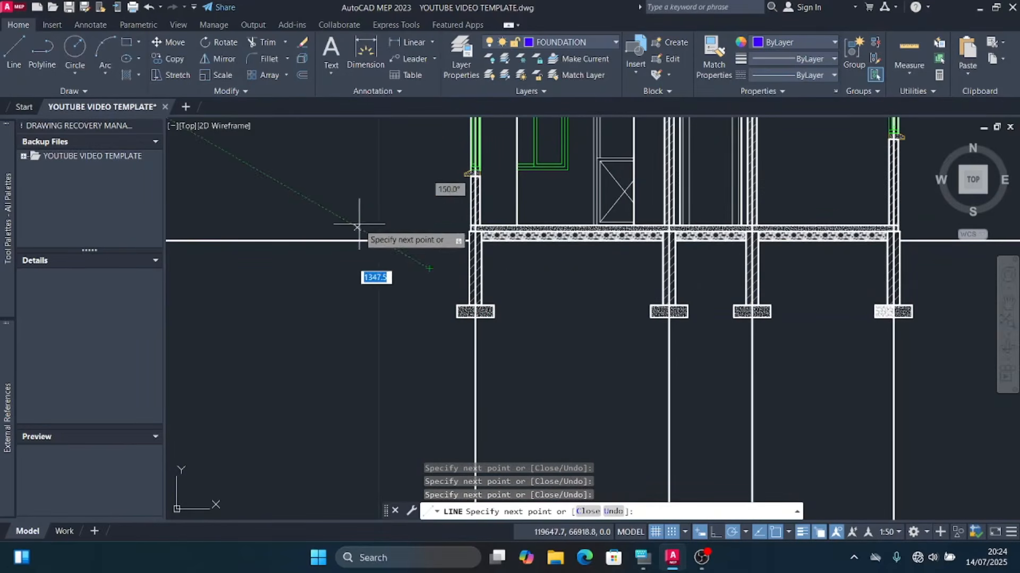
key("Escape")
Step: Trim the ground line on both sides of the building back to the sloping boundary lines
scroll(417, 257, "up", 2)
left_click(417, 257)
left_click(377, 269)
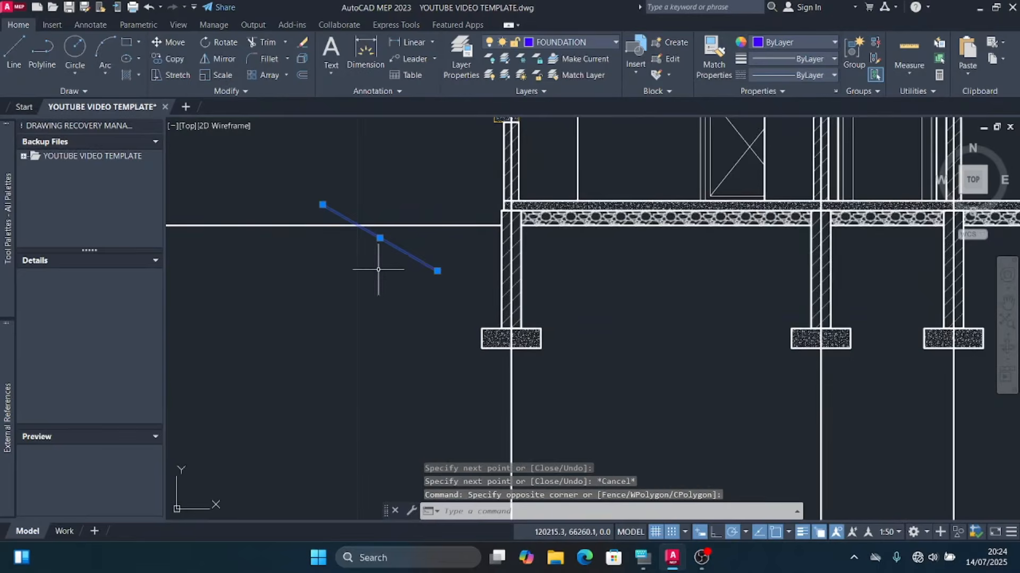
scroll(300, 307, "down", 6)
scroll(461, 301, "up", 6)
left_click(462, 324)
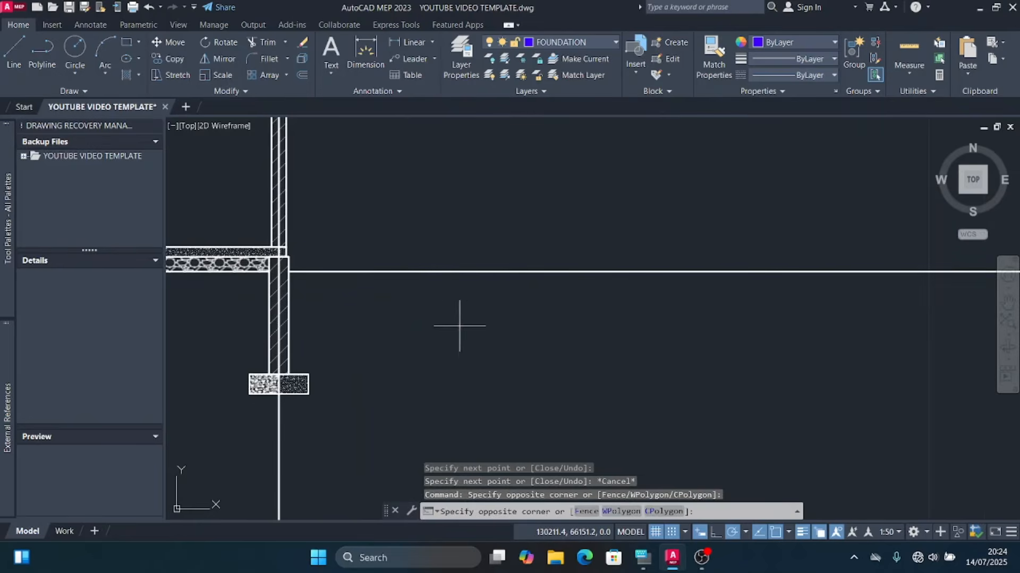
left_click(407, 291)
left_click(449, 335)
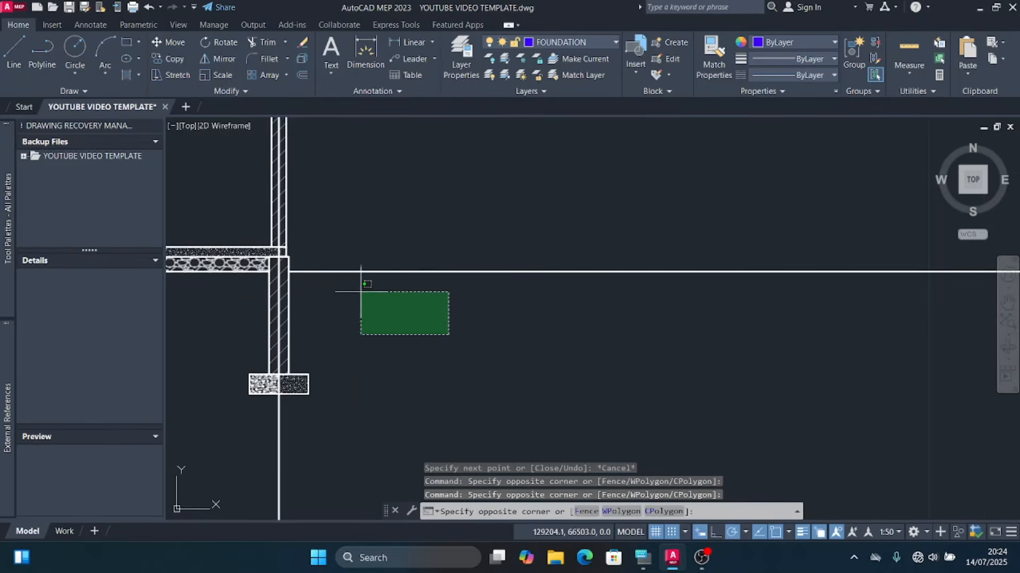
left_click(334, 281)
scroll(596, 322, "down", 4)
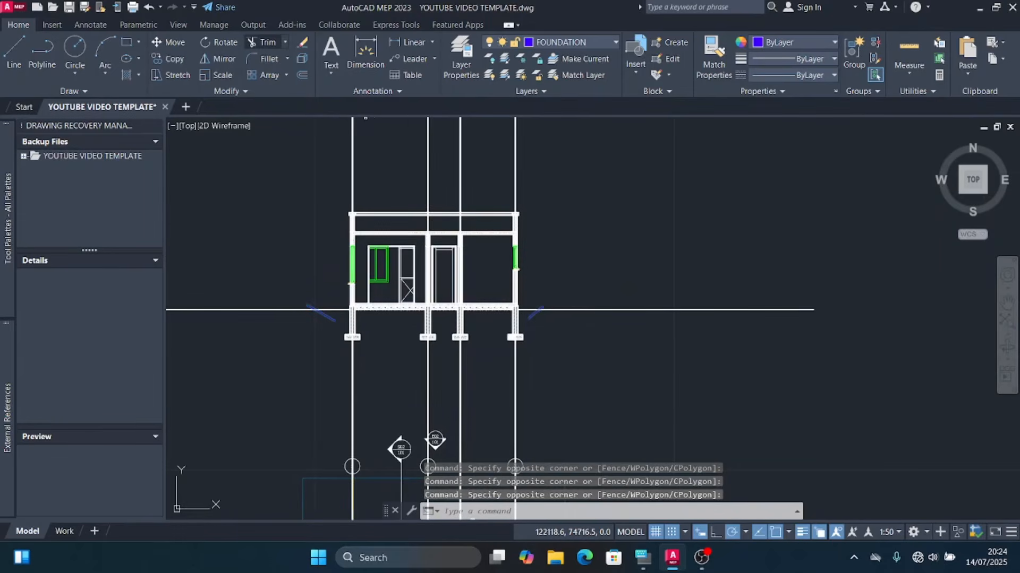
left_click(268, 43)
scroll(574, 319, "up", 5)
mouse_move(574, 318)
left_mouse_down()
mouse_move(562, 312)
mouse_move(555, 273)
mouse_move(539, 328)
left_mouse_up()
scroll(693, 291, "down", 8)
scroll(553, 290, "up", 6)
scroll(572, 294, "up", 6)
key("Escape")
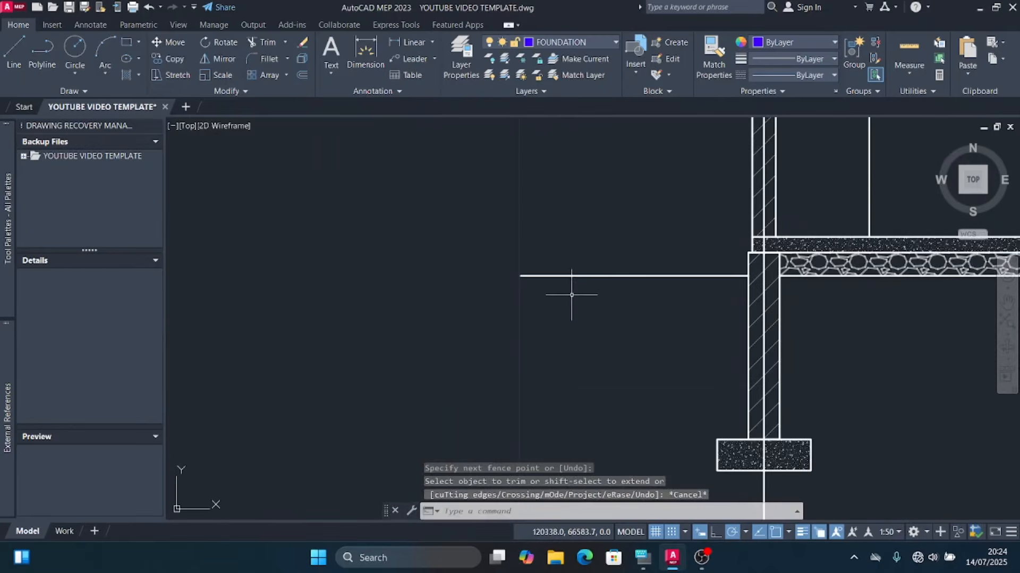
Step: Trim the parts of the sloping boundary lines that project above the shortened ground lines
left_click_drag(565, 249, 521, 326)
scroll(521, 325, "down", 4)
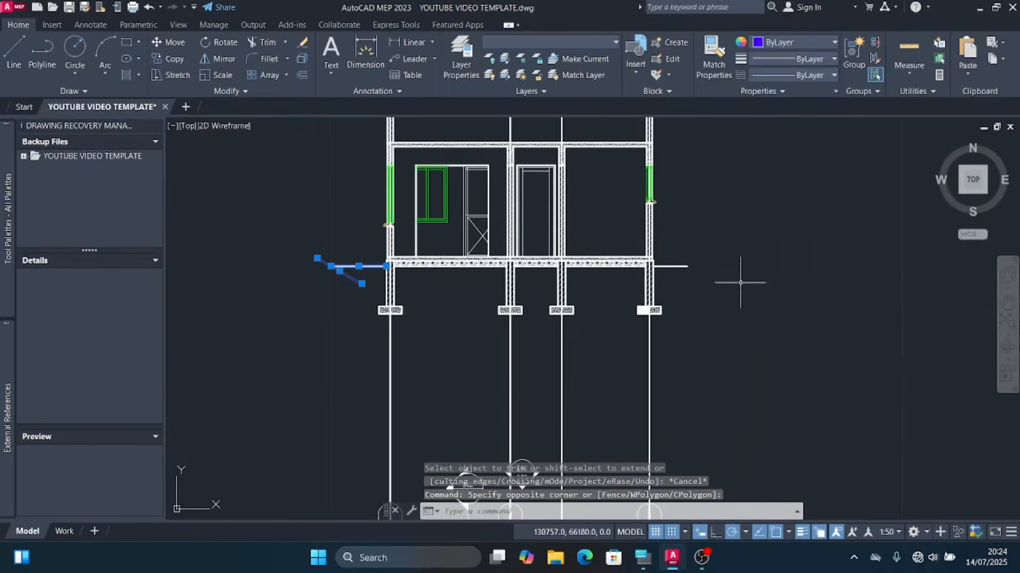
scroll(742, 278, "up", 5)
left_click_drag(693, 334, 477, 217)
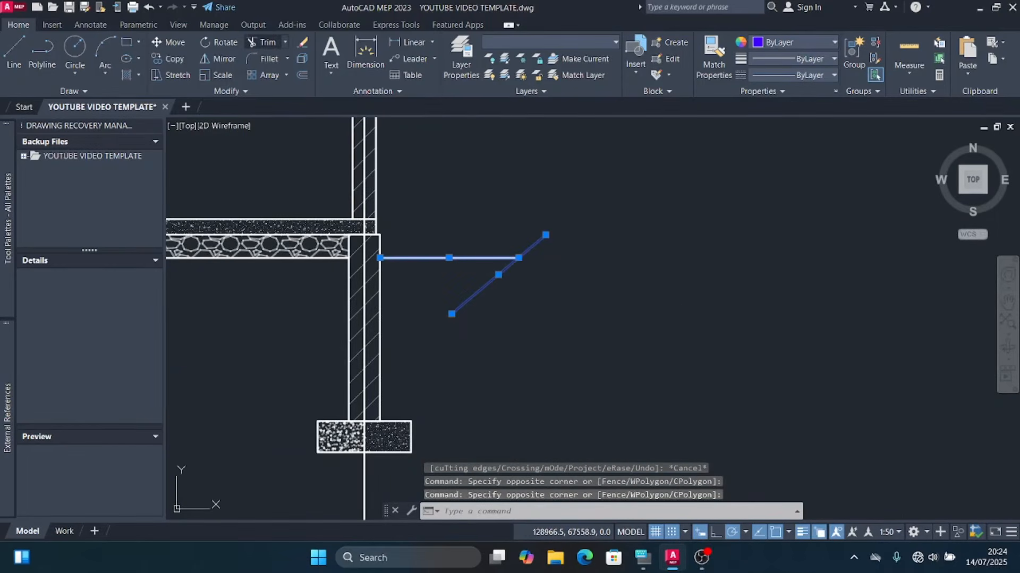
left_click(264, 42)
scroll(526, 241, "up", 2)
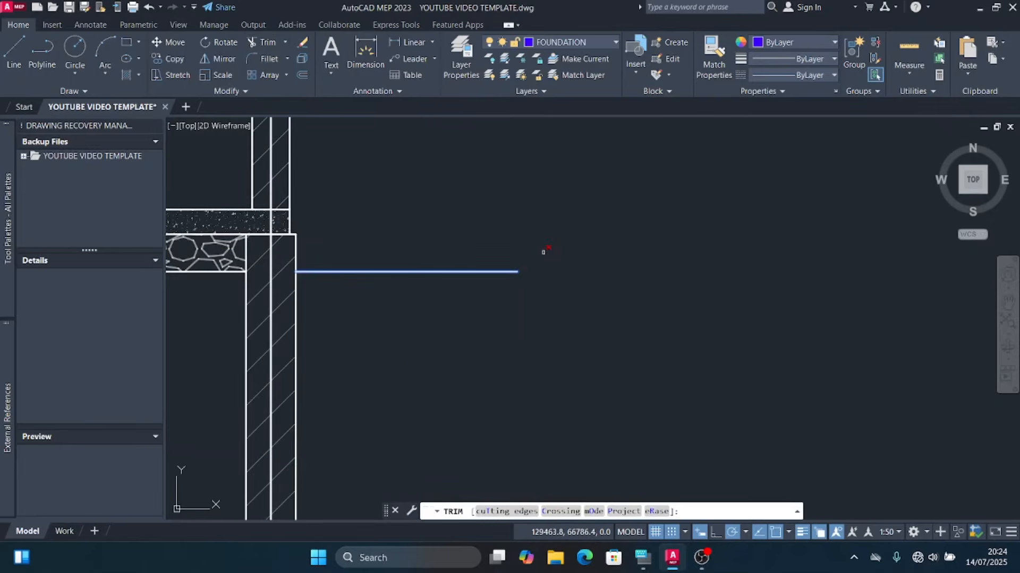
left_click(542, 250)
scroll(588, 289, "down", 5)
scroll(568, 276, "up", 10)
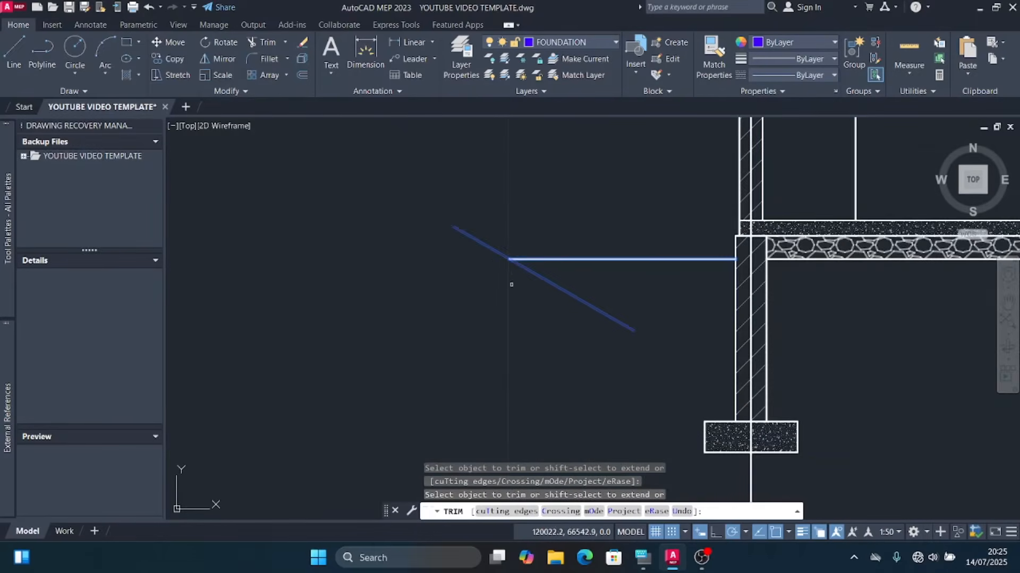
key("Escape")
Step: Stretch the outer ends of the ground lines on both sides of the building farther outward with Ortho switched
left_click(618, 272)
left_click(611, 256)
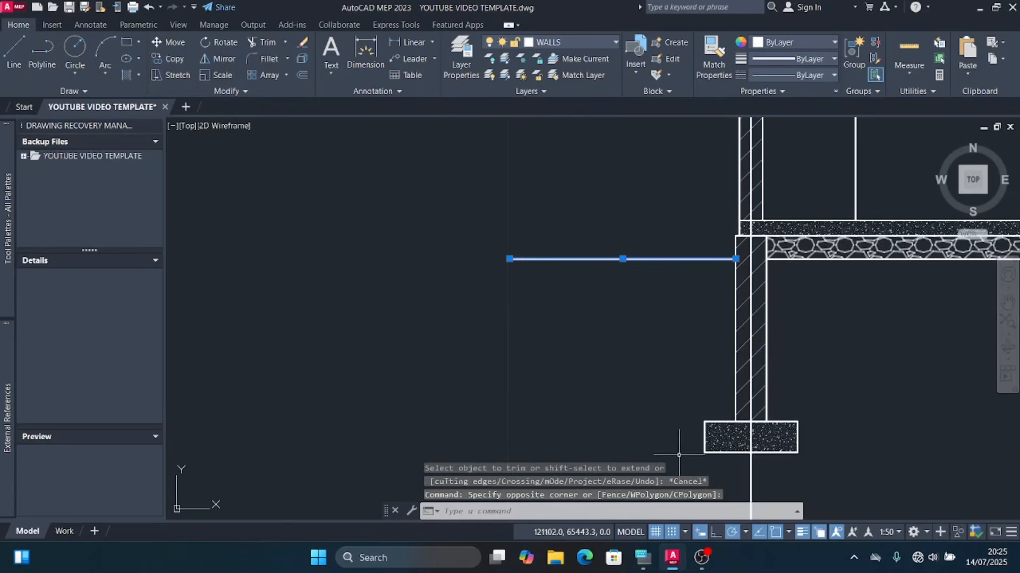
left_click(716, 532)
left_click(509, 259)
scroll(467, 241, "down", 5)
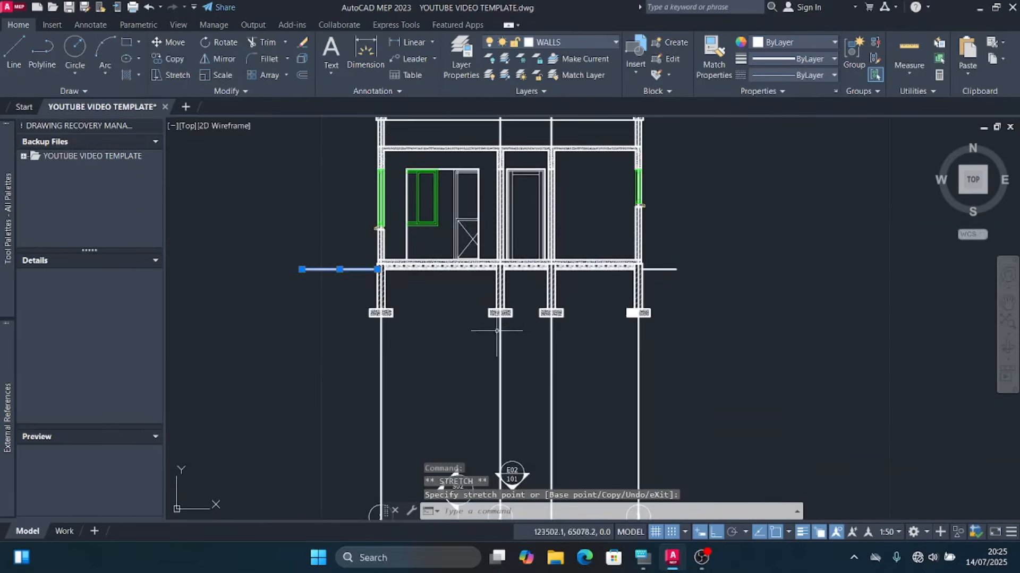
scroll(620, 267, "up", 5)
left_click(658, 237)
left_click(782, 245)
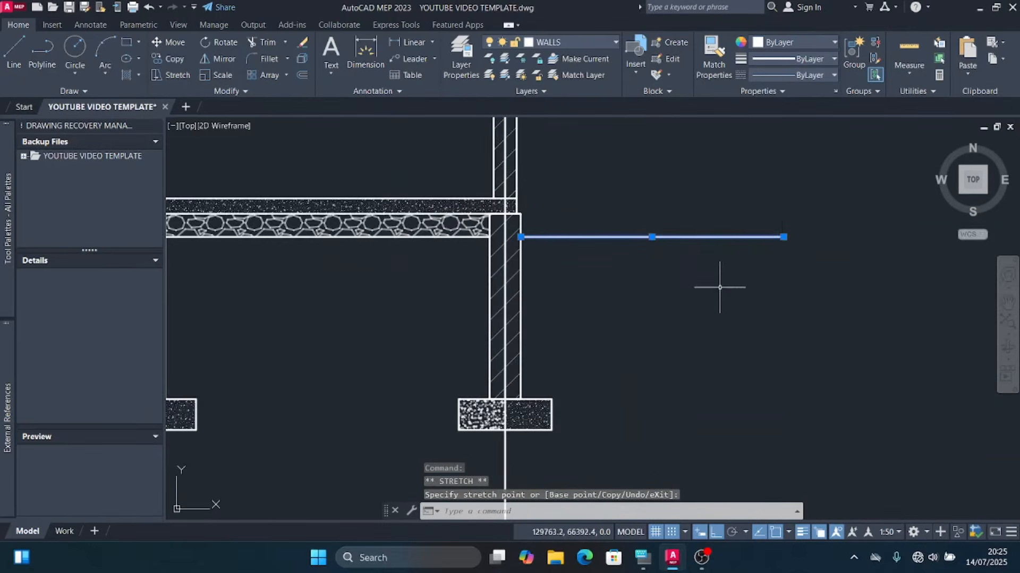
scroll(728, 293, "down", 5)
key("Escape")
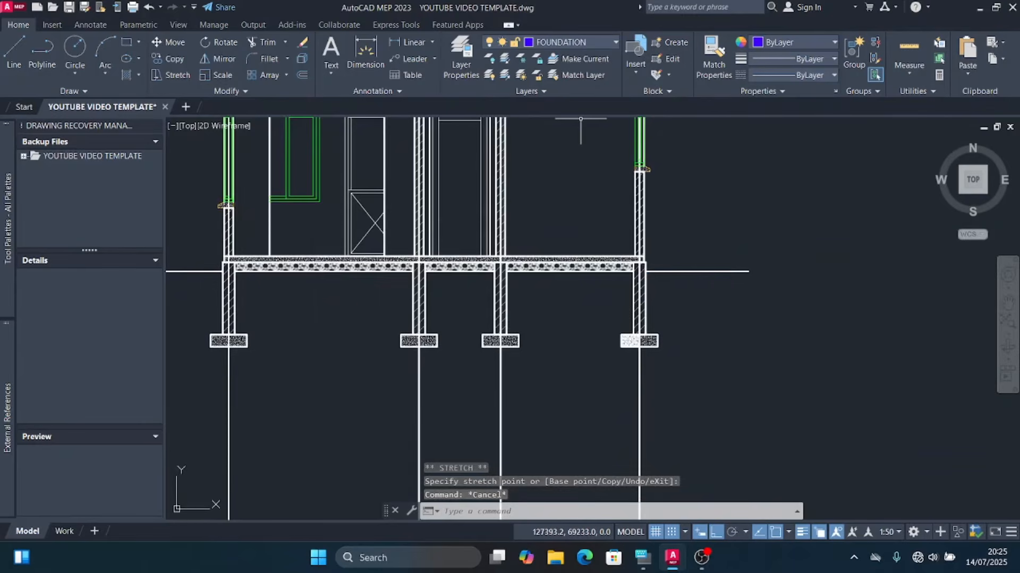
Step: Make HATCH the current layer and start a hatch using the EARTH pattern at a scale of 20
left_click(568, 42)
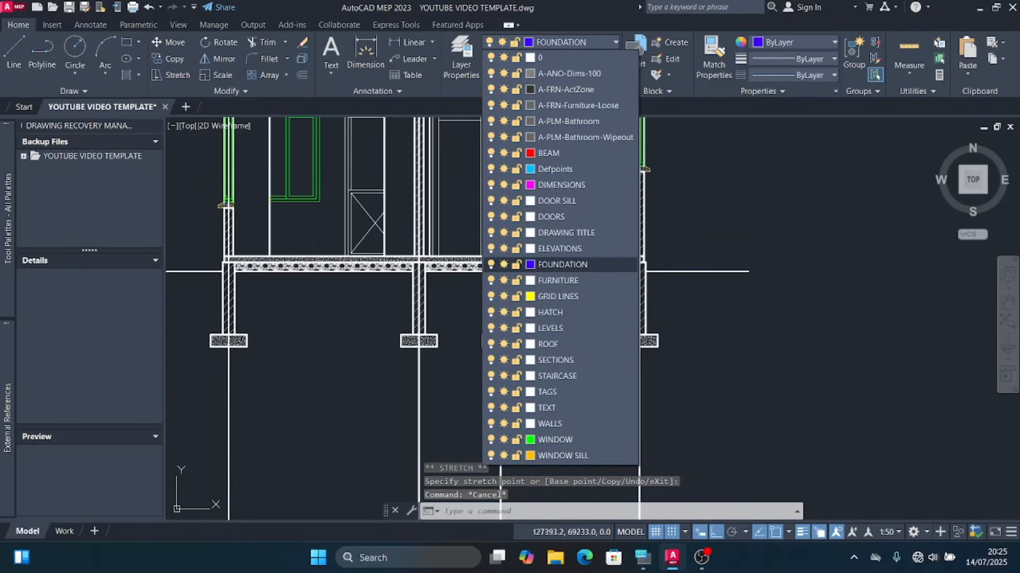
left_click(550, 313)
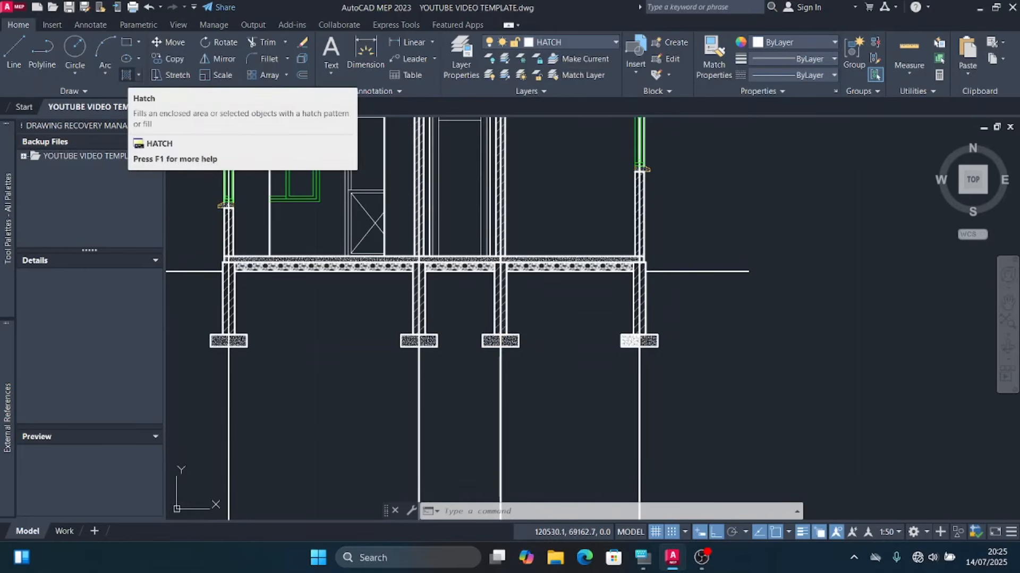
left_click(125, 75)
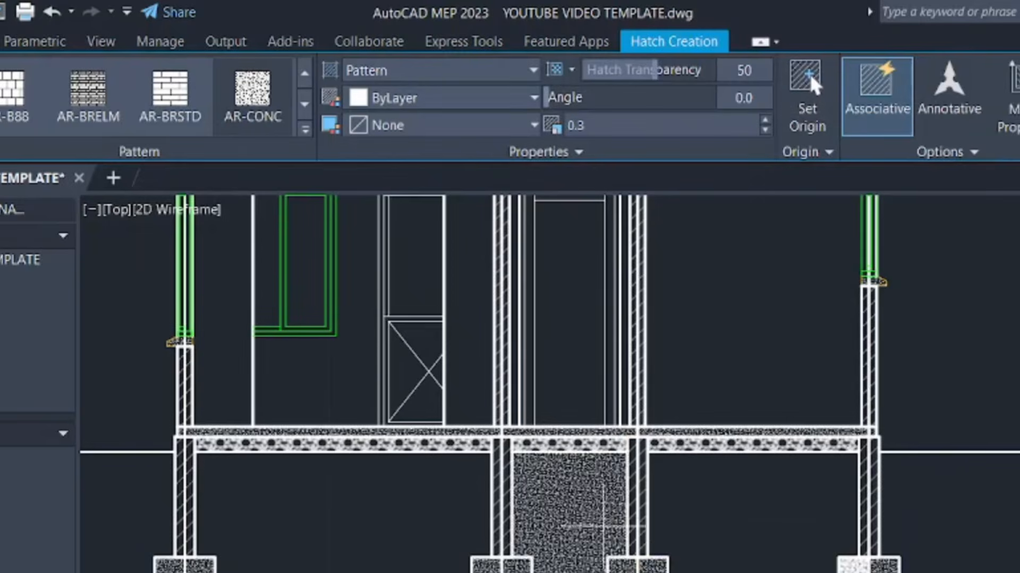
scroll(253, 99, "down", 2)
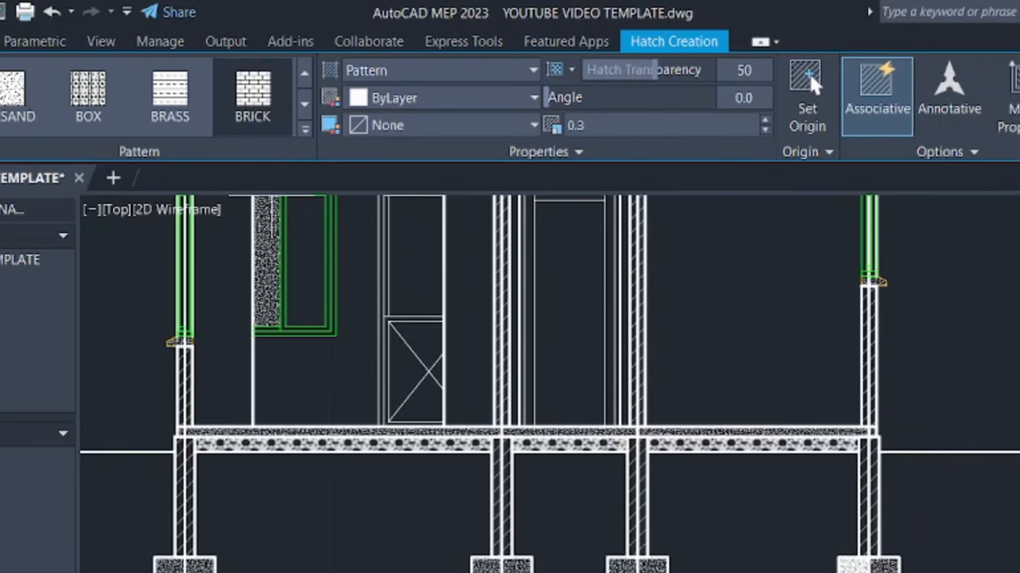
scroll(252, 98, "down", 2)
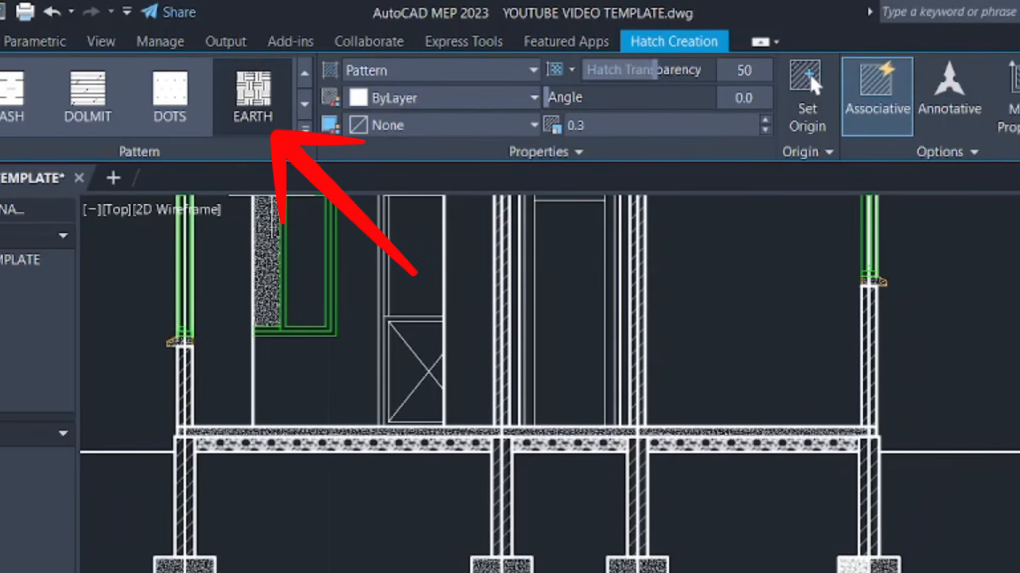
left_click(255, 106)
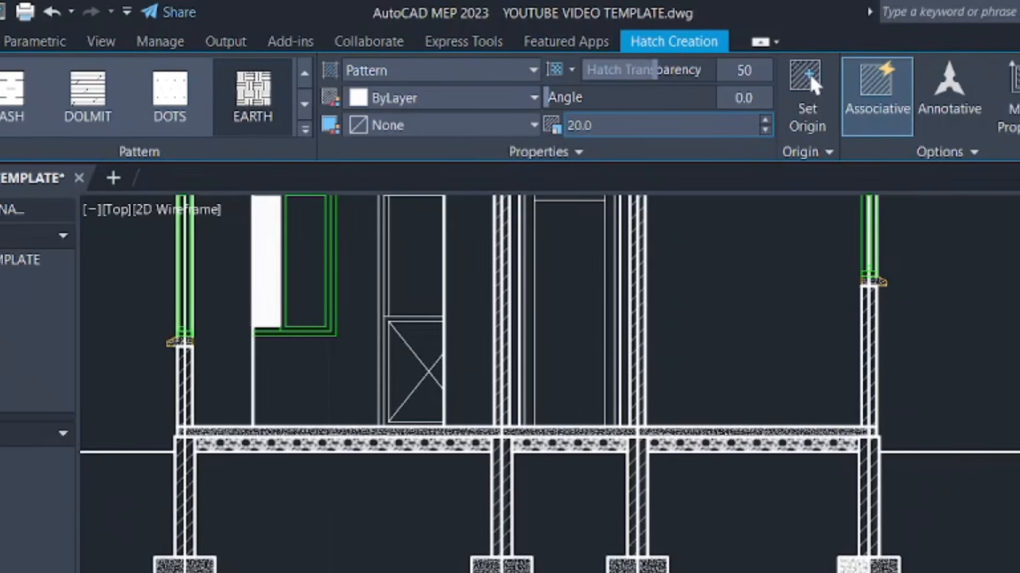
scroll(744, 526, "up", 2)
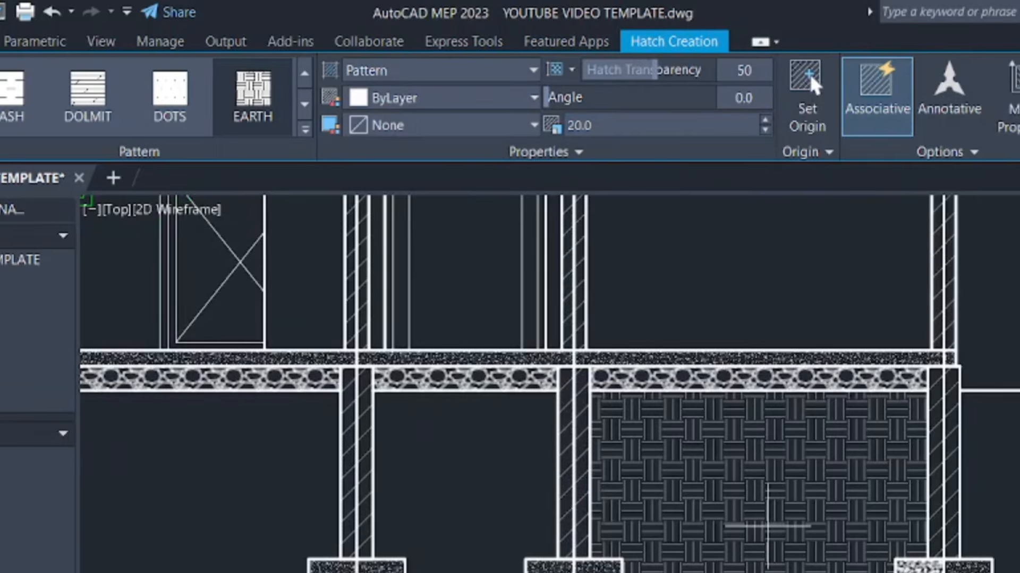
Step: Apply the EARTH hatch to the soil bay between the two rightmost foundation walls and set its angle to 45
left_click(767, 526)
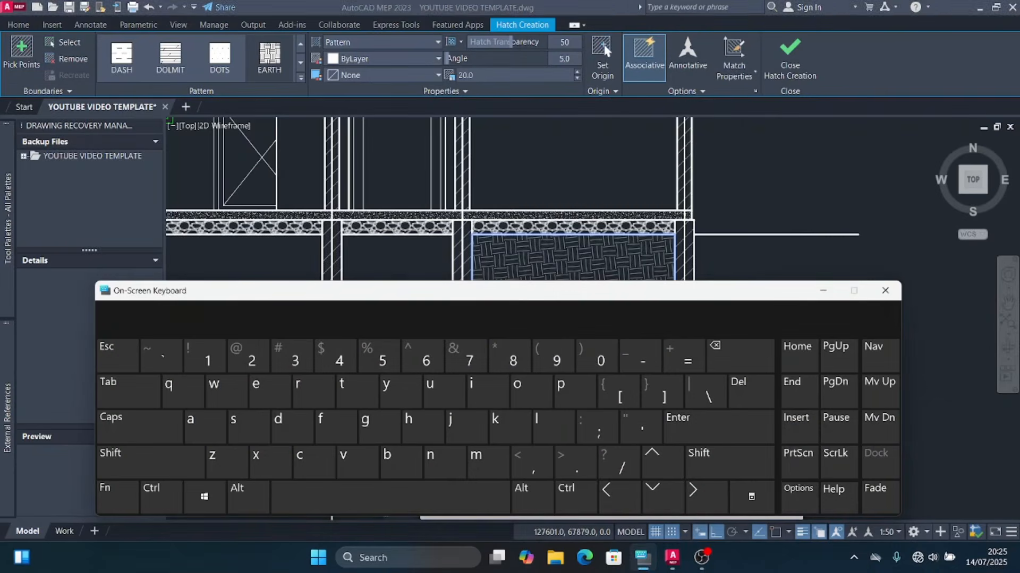
left_click(336, 356)
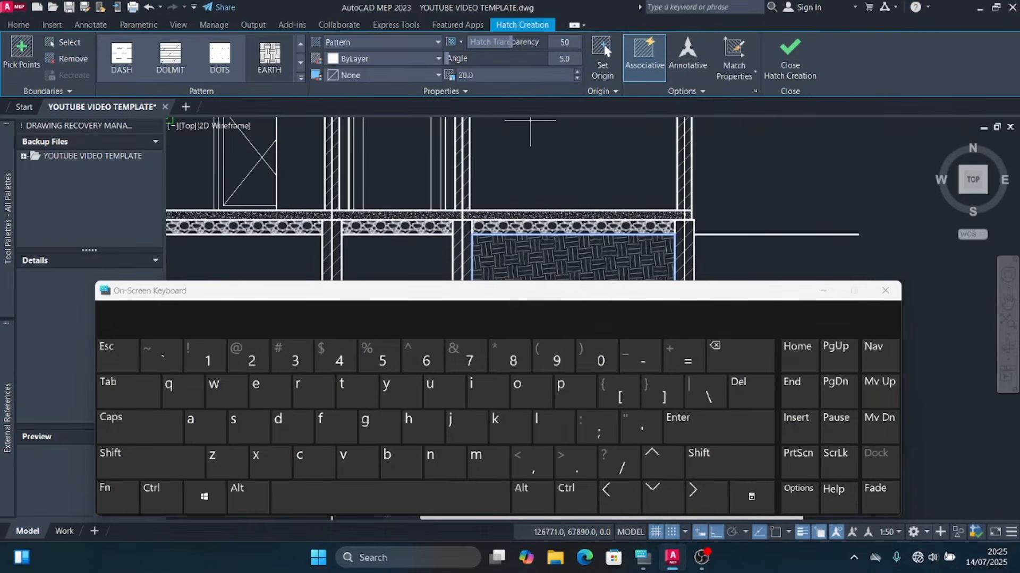
left_click(565, 58)
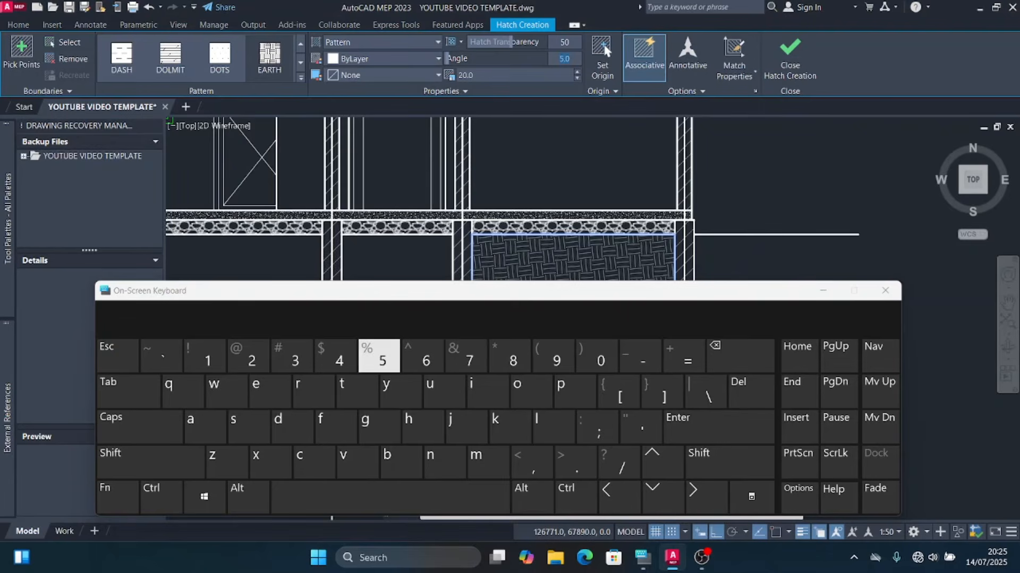
left_click(336, 355)
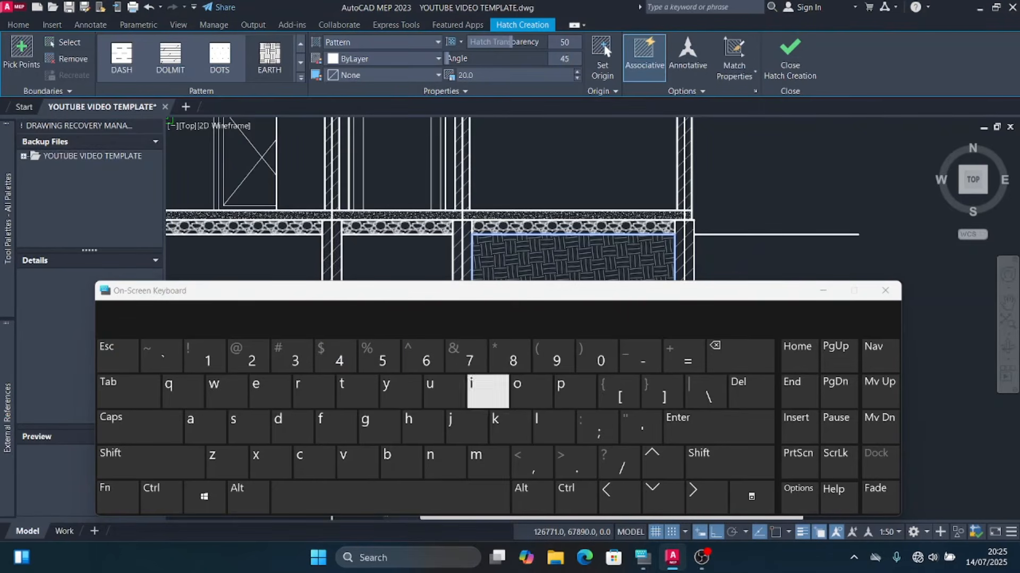
left_click(718, 427)
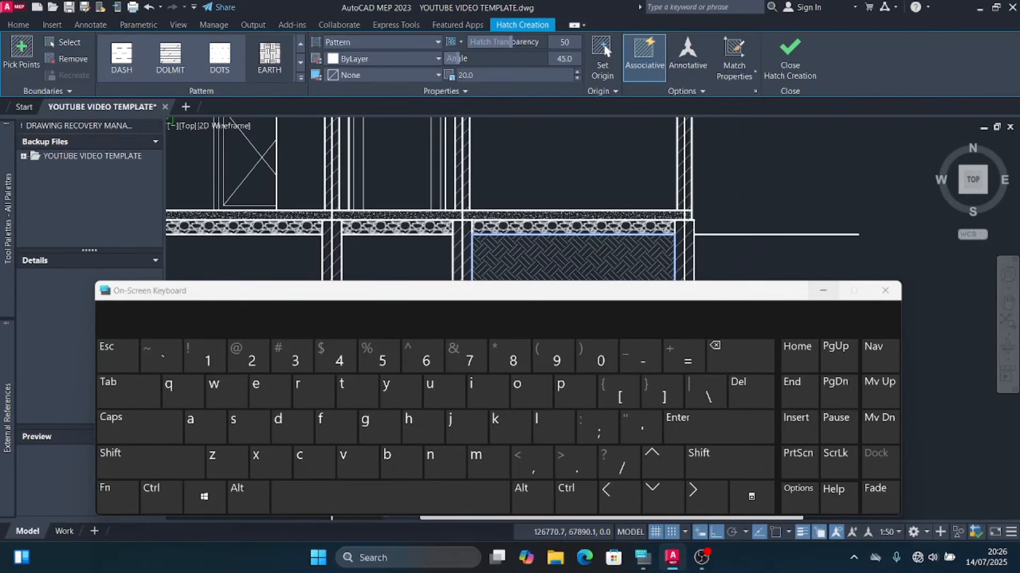
left_click(822, 291)
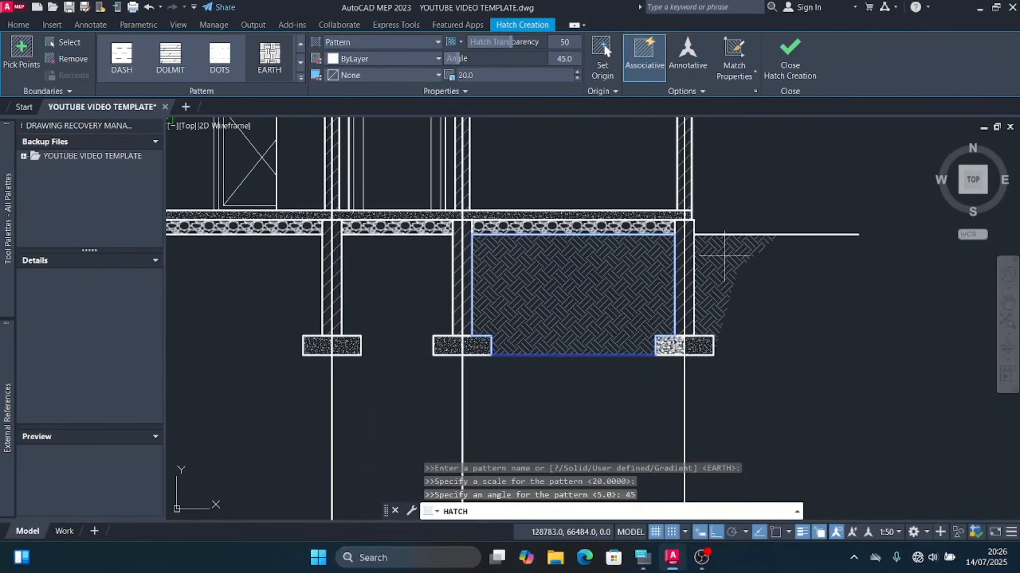
Step: Add the sloping soil areas on both outer sides and the remaining bays between the foundation walls to the hatch and finish it
left_click(723, 256)
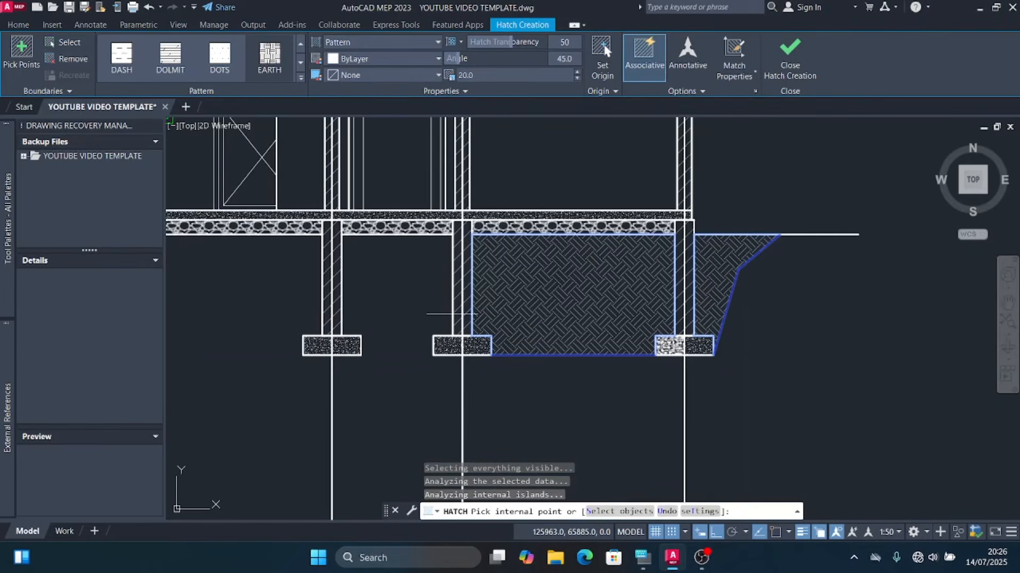
left_click(410, 292)
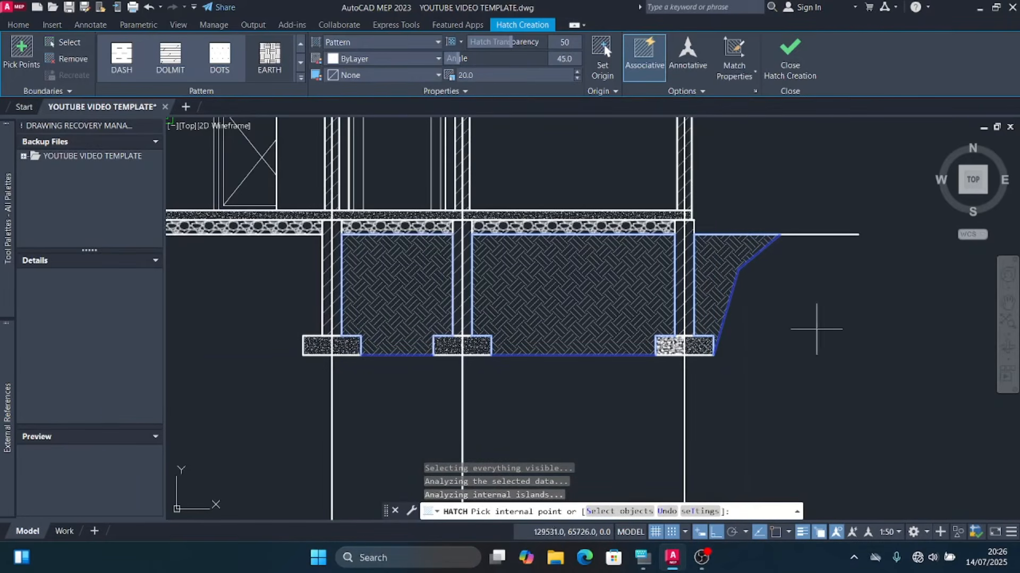
scroll(812, 335, "down", 2)
left_click(416, 309)
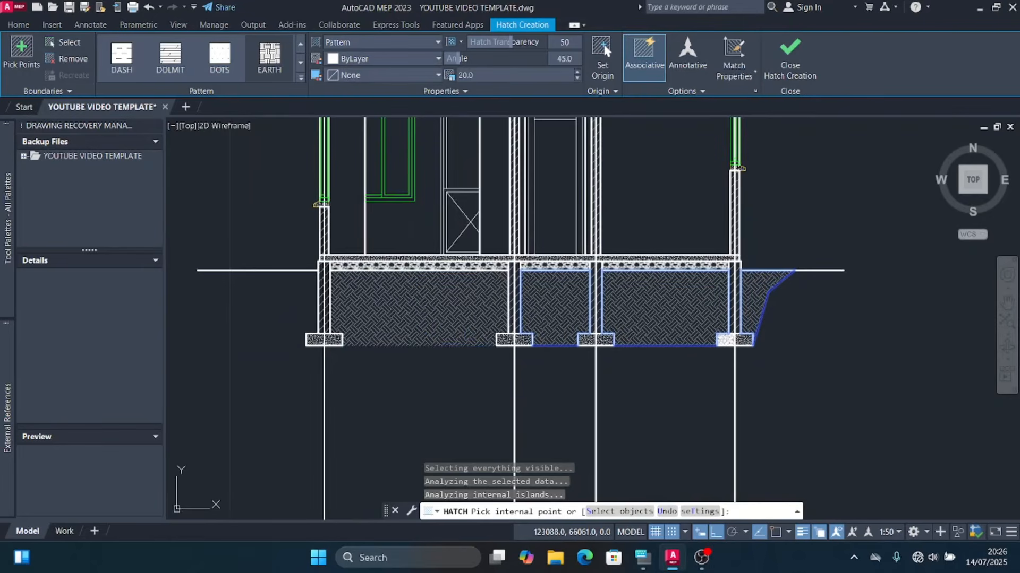
left_click(287, 293)
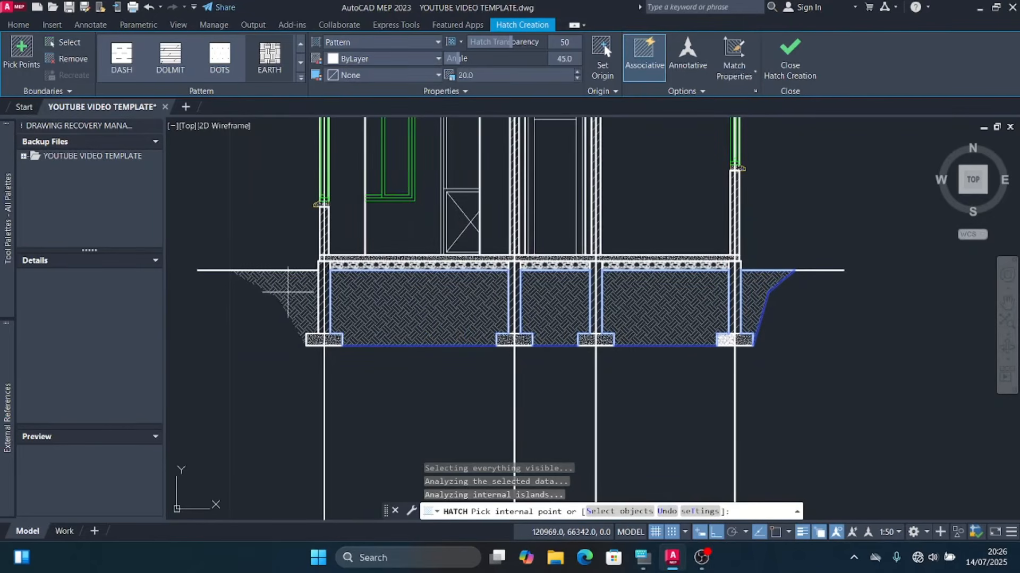
key("Escape")
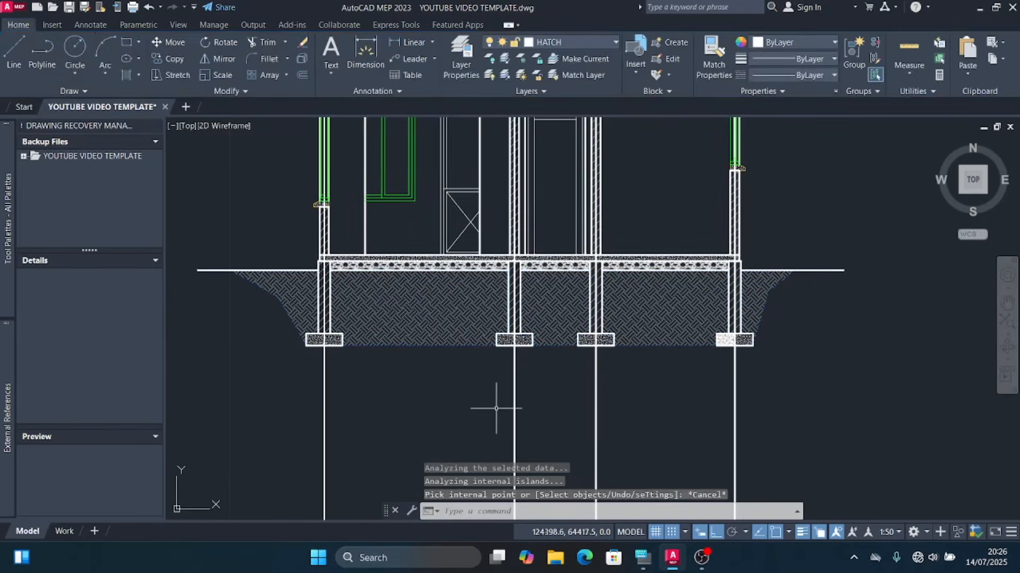
Step: Make Defpoints the current layer and draw a 1500 by 1500 square above and to the left of the building section
scroll(597, 409, "down", 4)
scroll(603, 339, "up", 2)
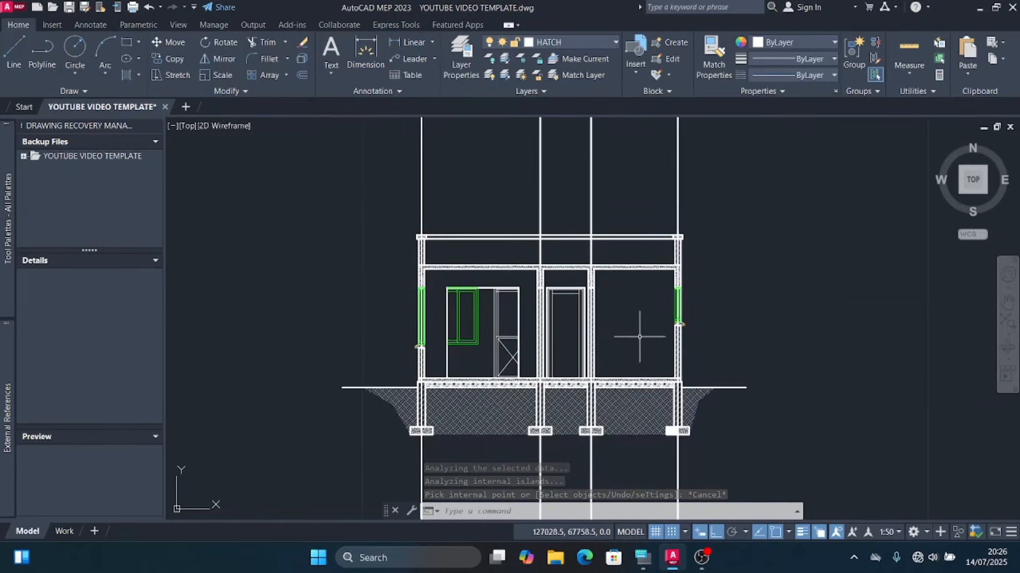
scroll(653, 284, "down", 2)
scroll(638, 339, "up", 2)
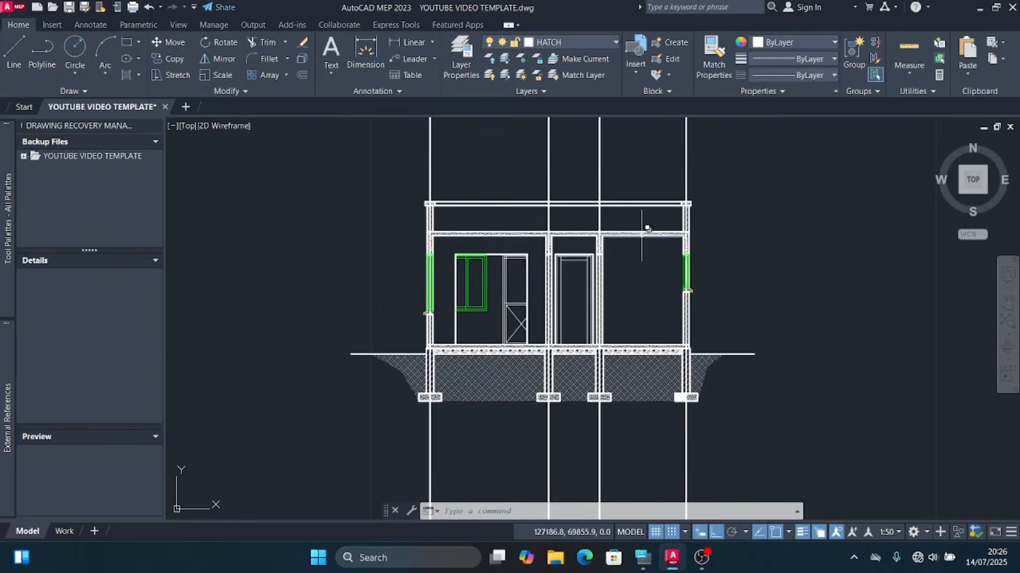
scroll(636, 248, "down", 2)
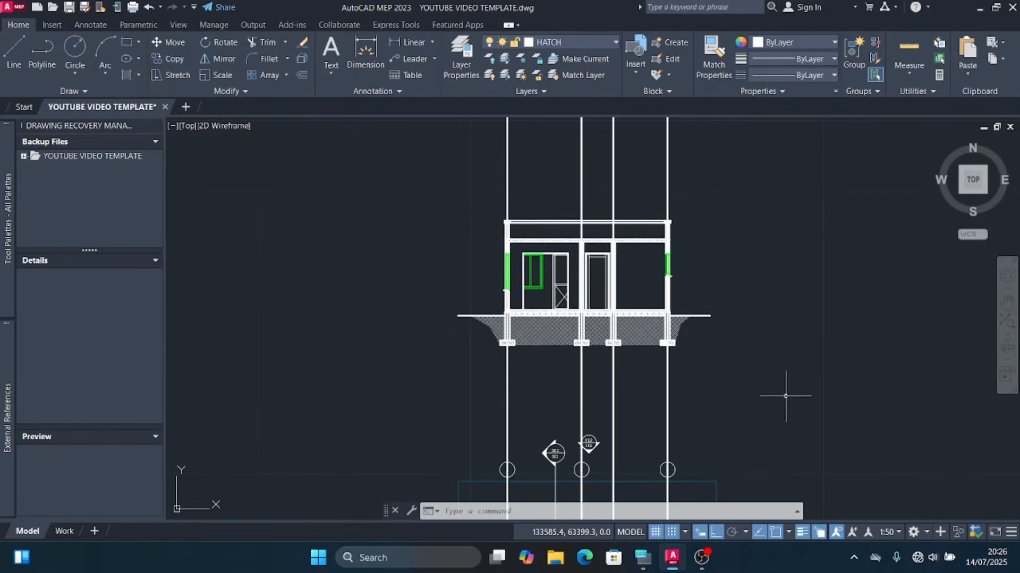
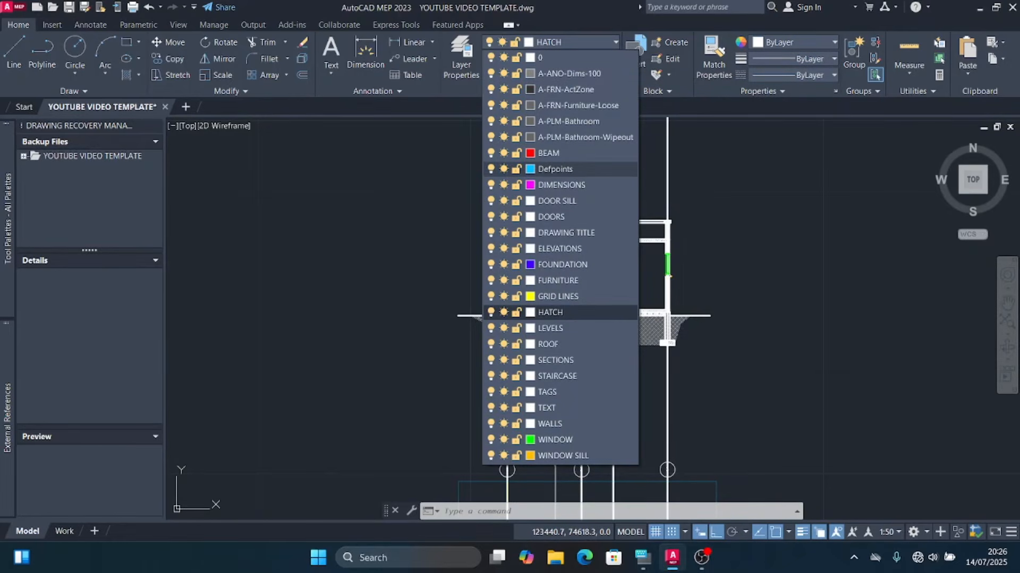
left_click(555, 169)
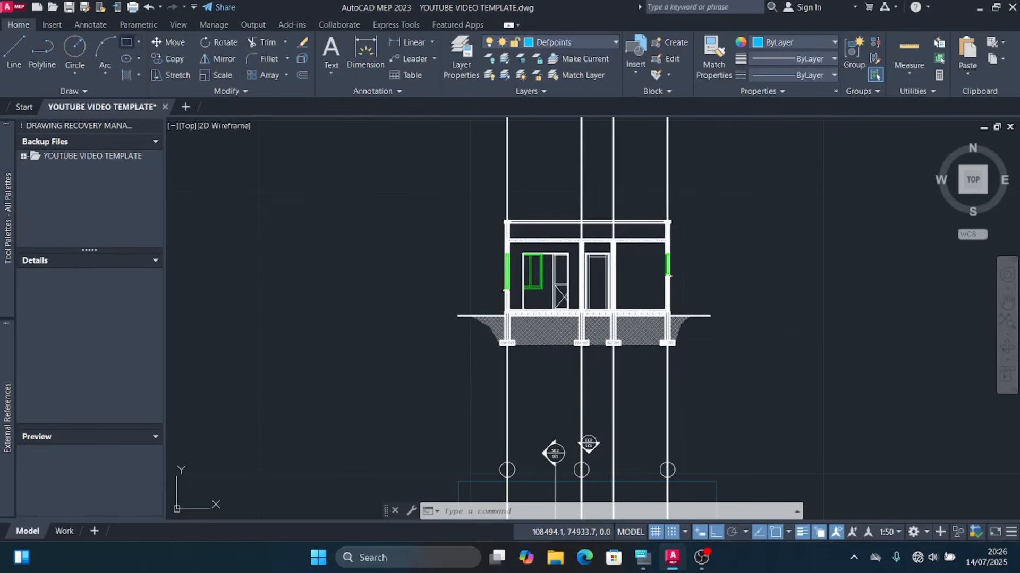
left_click(126, 42)
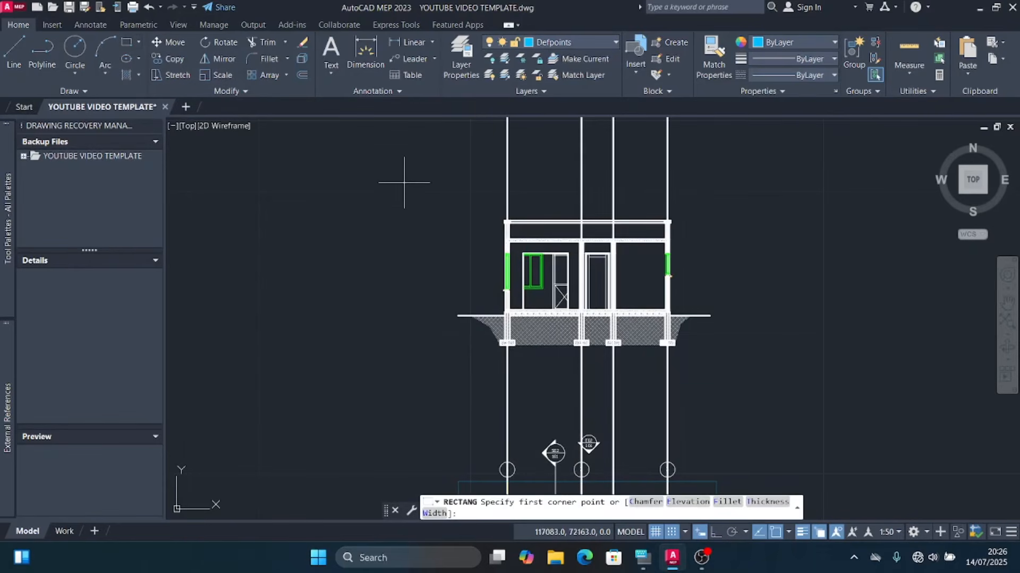
left_click(425, 167)
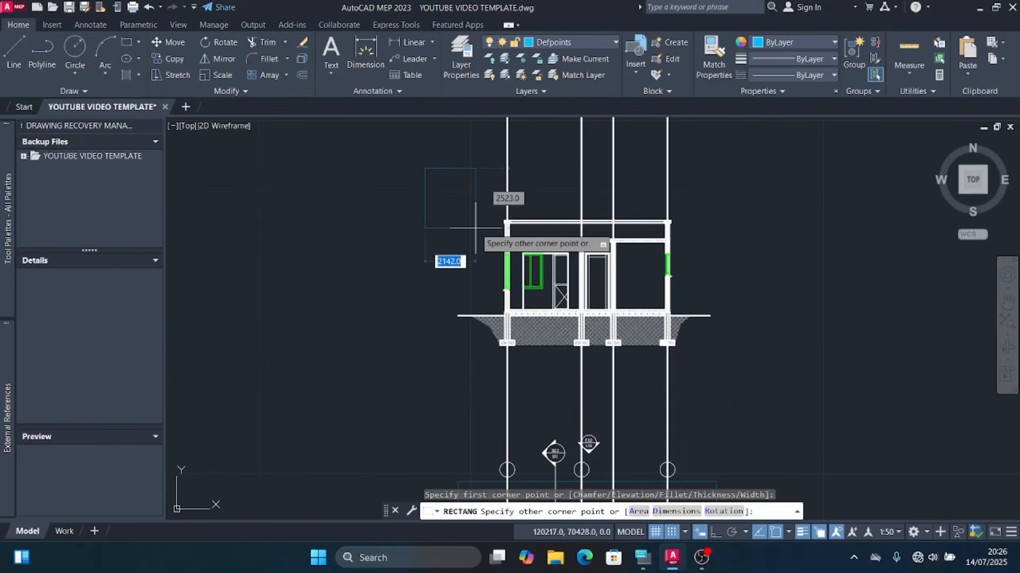
type("1500")
key("Tab")
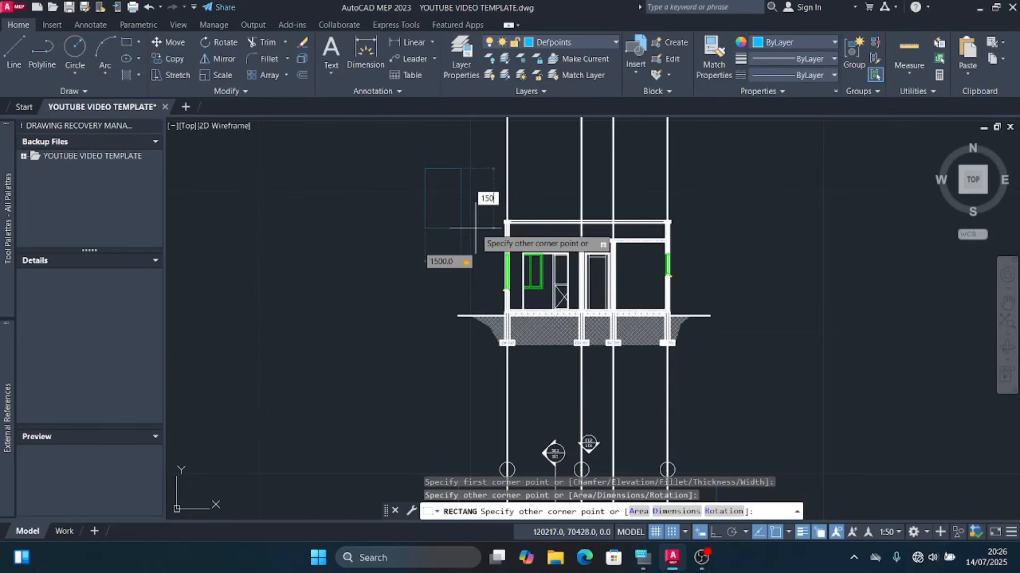
key("Return")
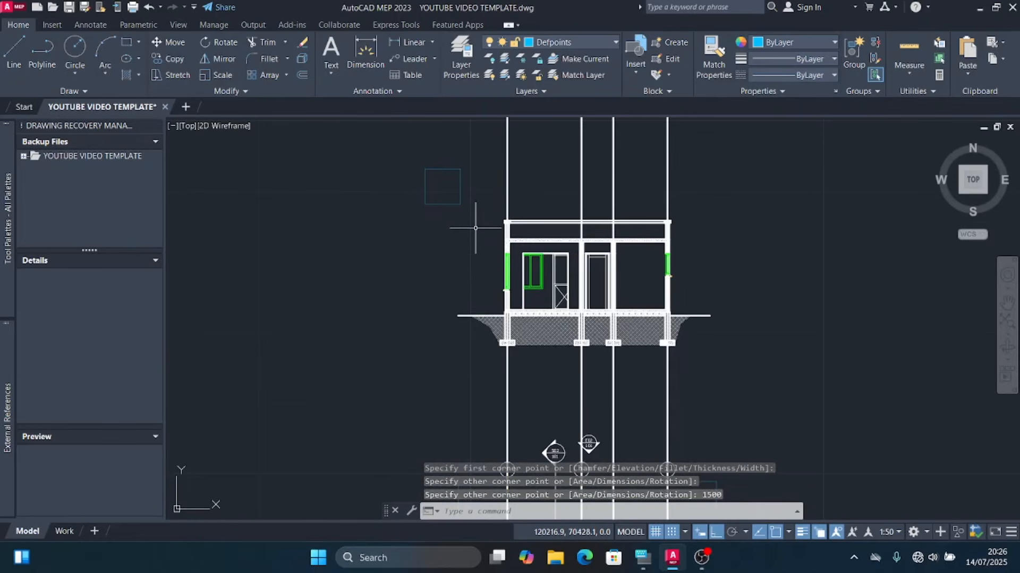
Step: Move the square so its lower-right corner meets the top-left corner of the parapet coping on the left wall
left_click_drag(466, 228, 423, 165)
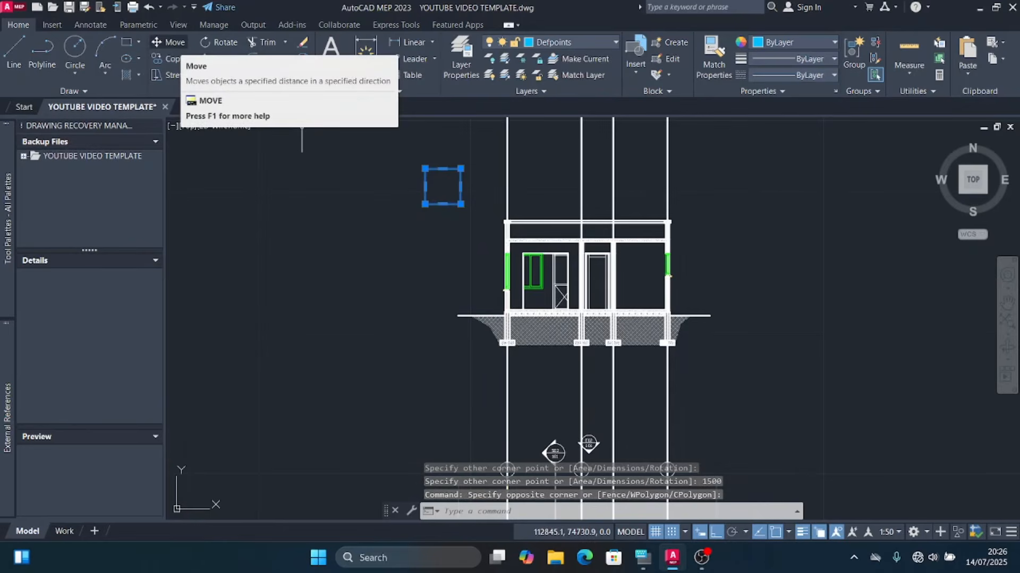
left_click(170, 42)
scroll(502, 224, "up", 4)
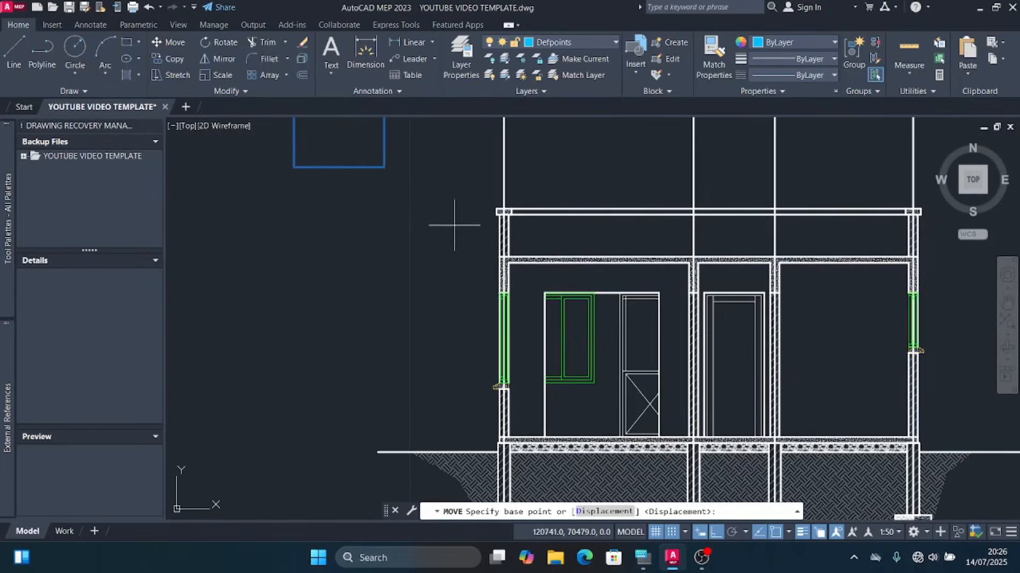
left_click(391, 165)
scroll(502, 213, "up", 6)
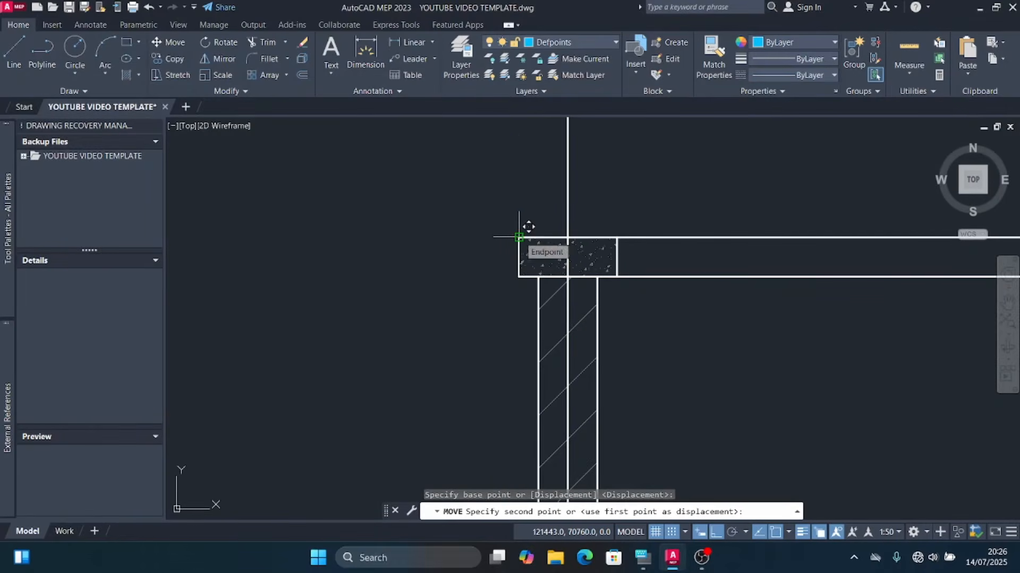
left_click(519, 238)
Step: Copy the square by its upper-left corner to the lower-right corner of the rightmost footing
scroll(499, 282, "down", 8)
left_click(458, 298)
left_click(393, 241)
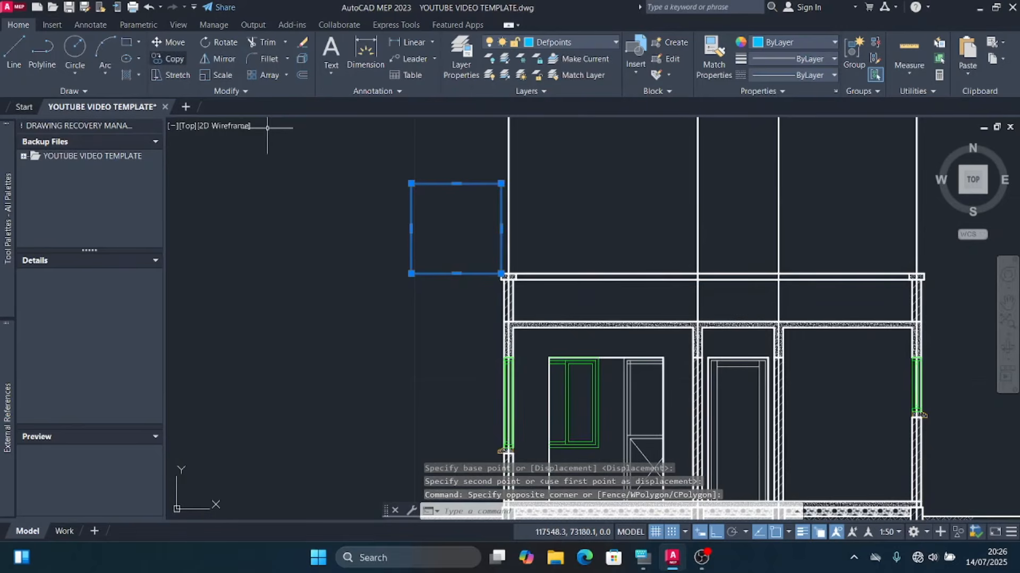
left_click(170, 58)
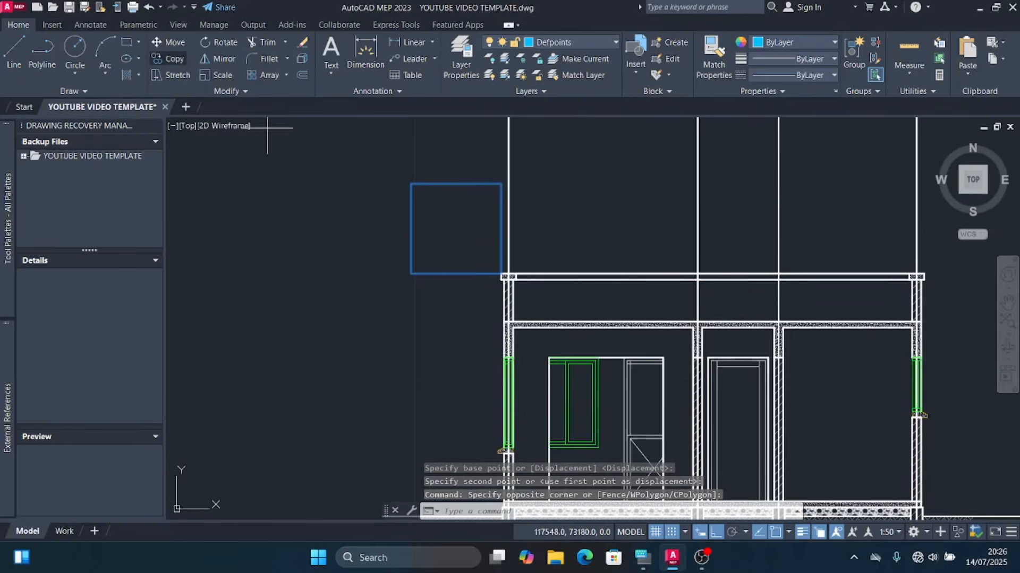
left_click(411, 184)
scroll(371, 160, "down", 5)
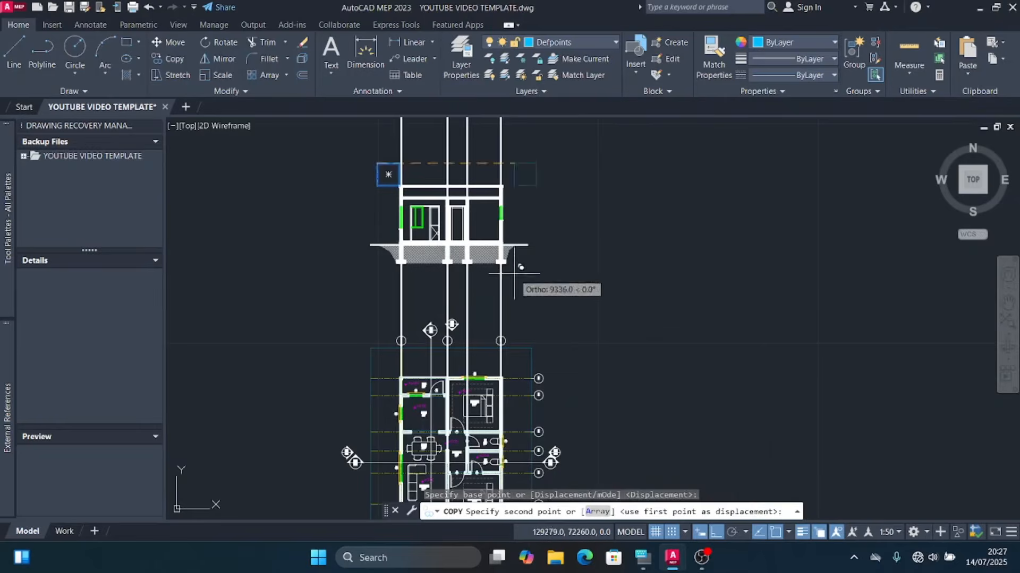
scroll(503, 267, "up", 6)
scroll(463, 204, "up", 4)
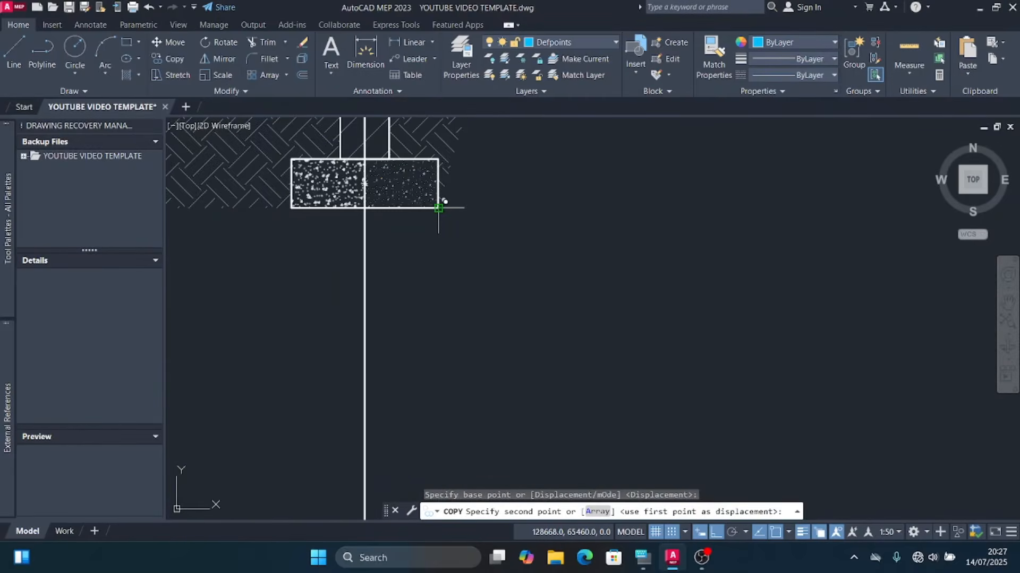
left_click(439, 208)
scroll(524, 202, "down", 3)
key("Escape")
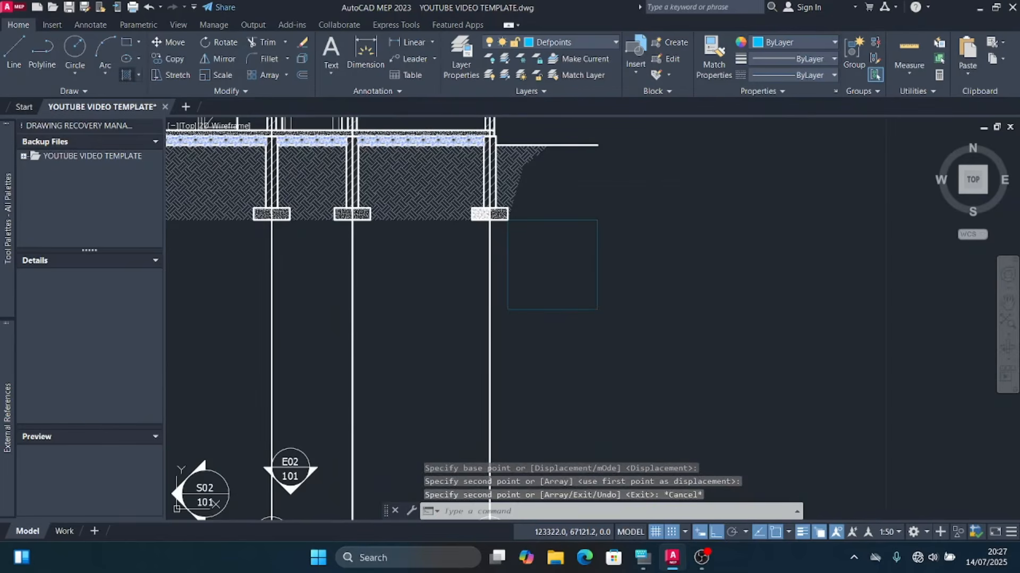
Step: Draw a rectangle around the section from the lower square's bottom-right corner to the upper square's top-left corner
type("rec")
key("Return")
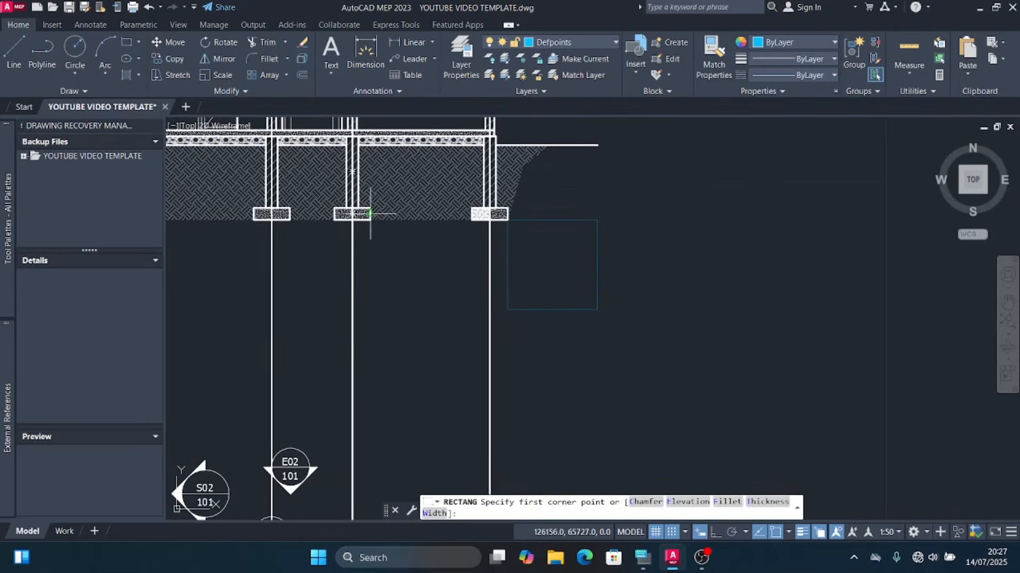
left_click(597, 309)
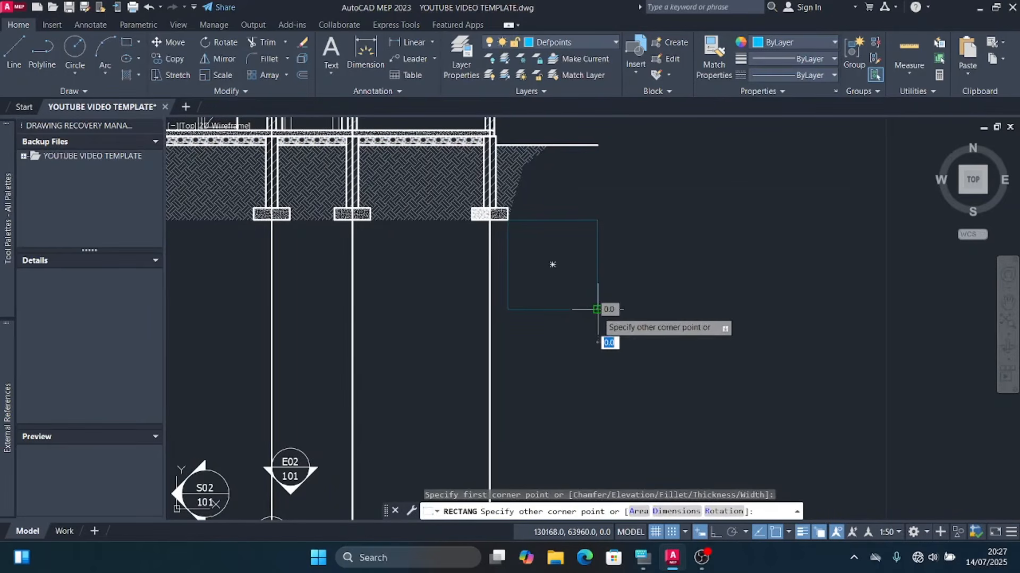
scroll(655, 359, "down", 3)
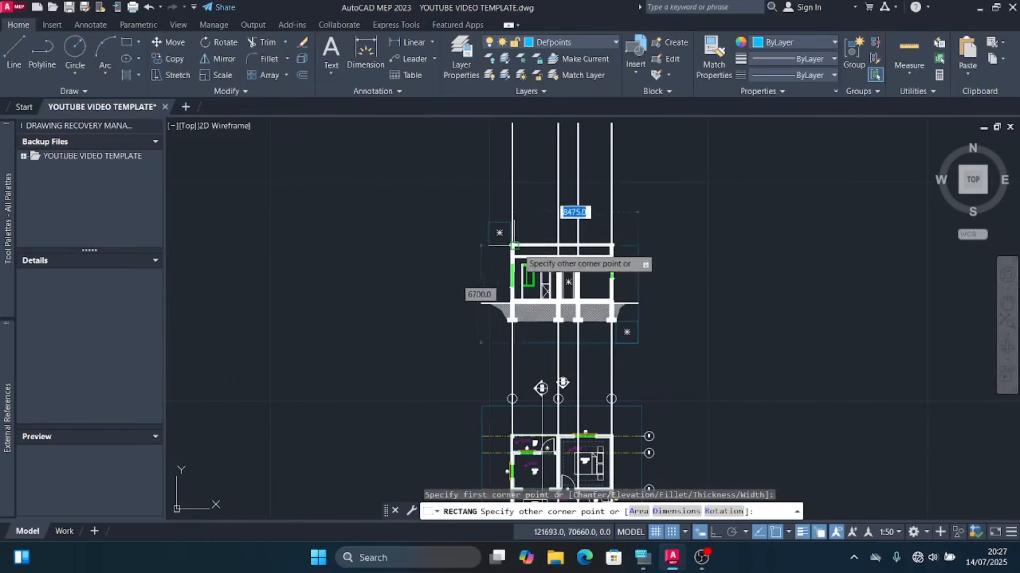
scroll(498, 223, "up", 6)
left_click(456, 222)
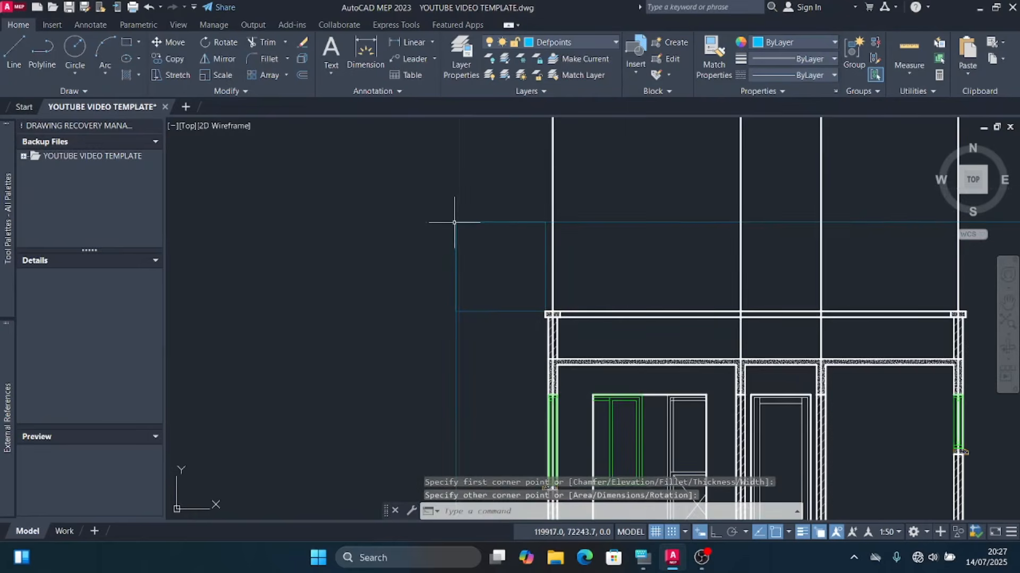
Step: Delete the two helper squares at the upper-left and lower-right corners of the boundary rectangle
left_click(481, 301)
left_click(479, 317)
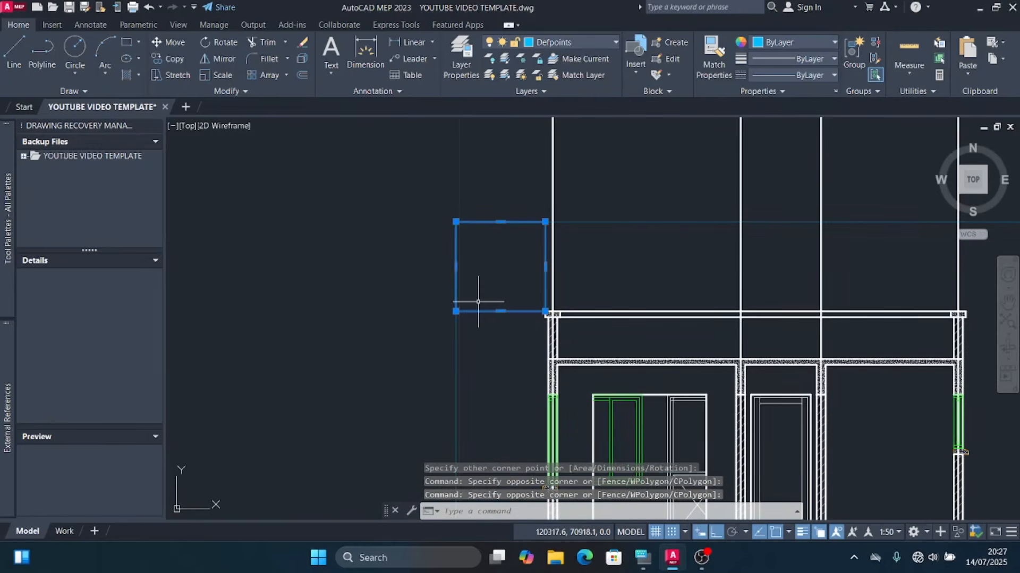
scroll(307, 209, "down", 5)
scroll(489, 334, "up", 4)
left_click(457, 305)
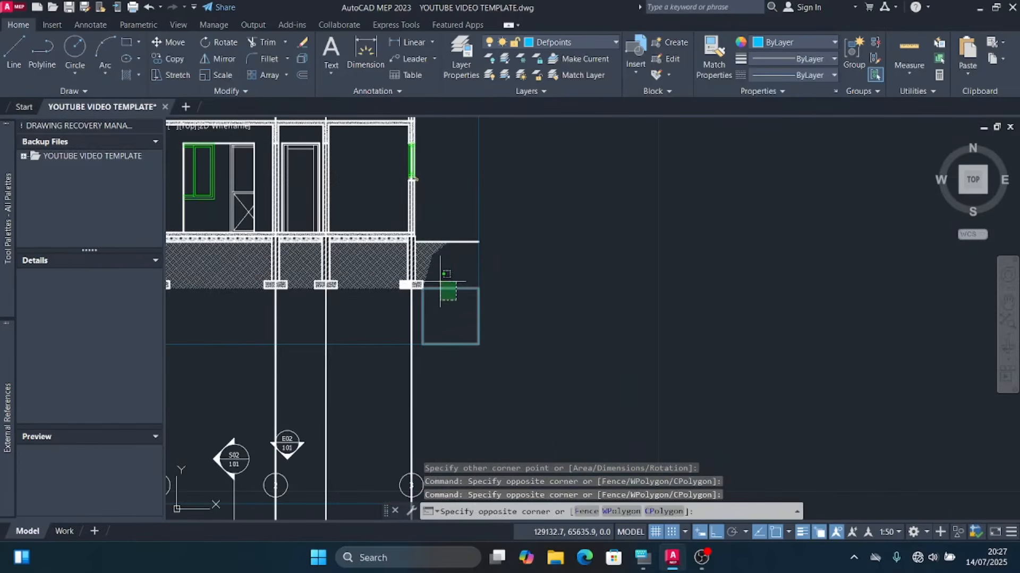
left_click(440, 282)
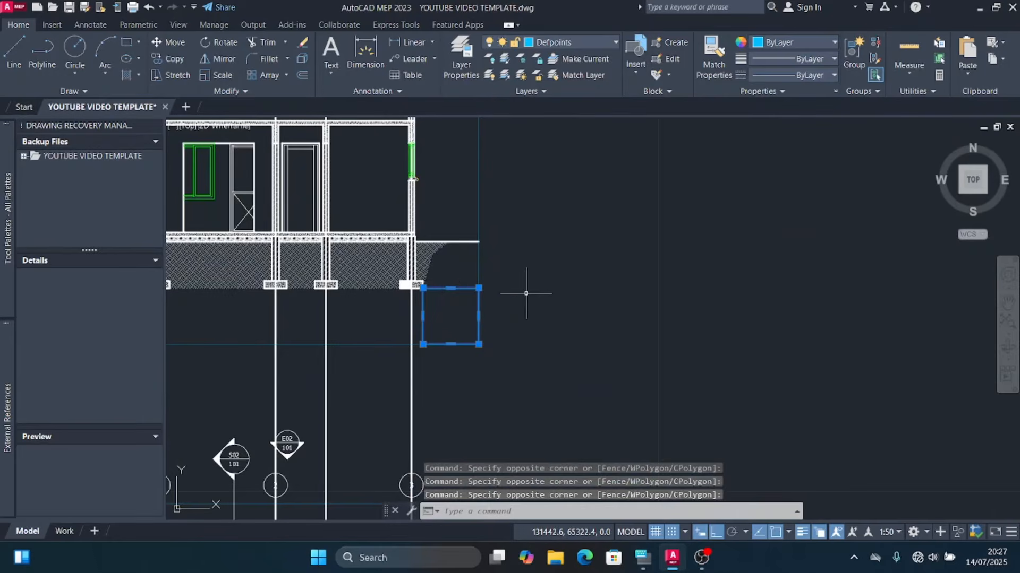
key("Delete")
Step: Trim the four vertical projection lines above and below the section, using the boundary rectangle as the cutting edge
scroll(516, 295, "up", 5)
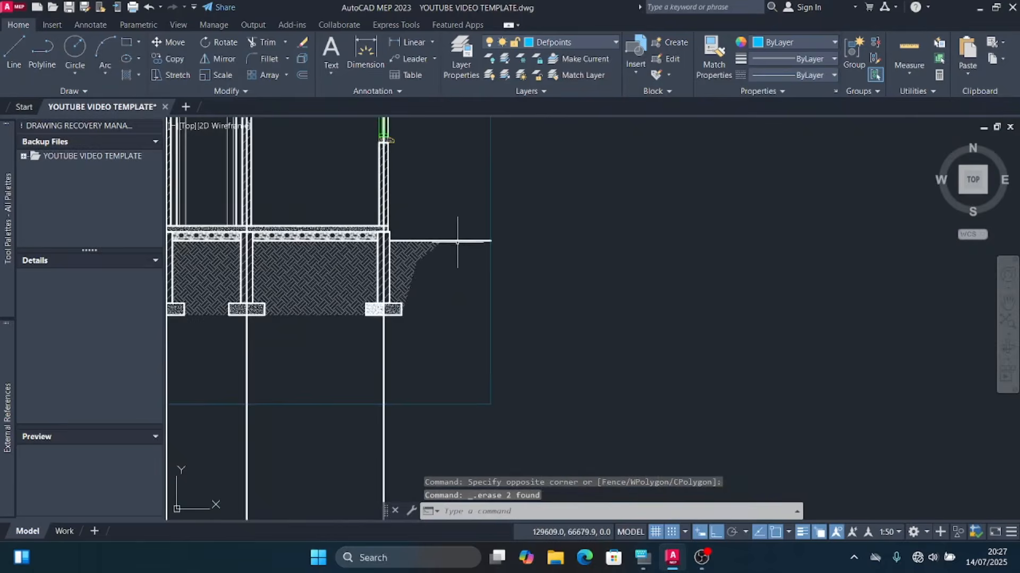
left_click(543, 344)
scroll(606, 320, "down", 6)
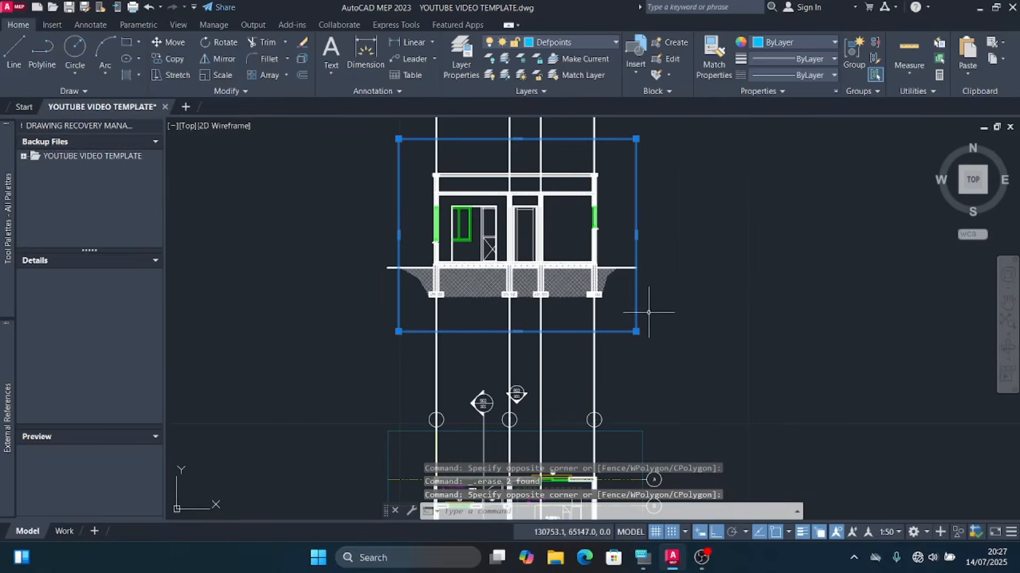
scroll(656, 210, "up", 2)
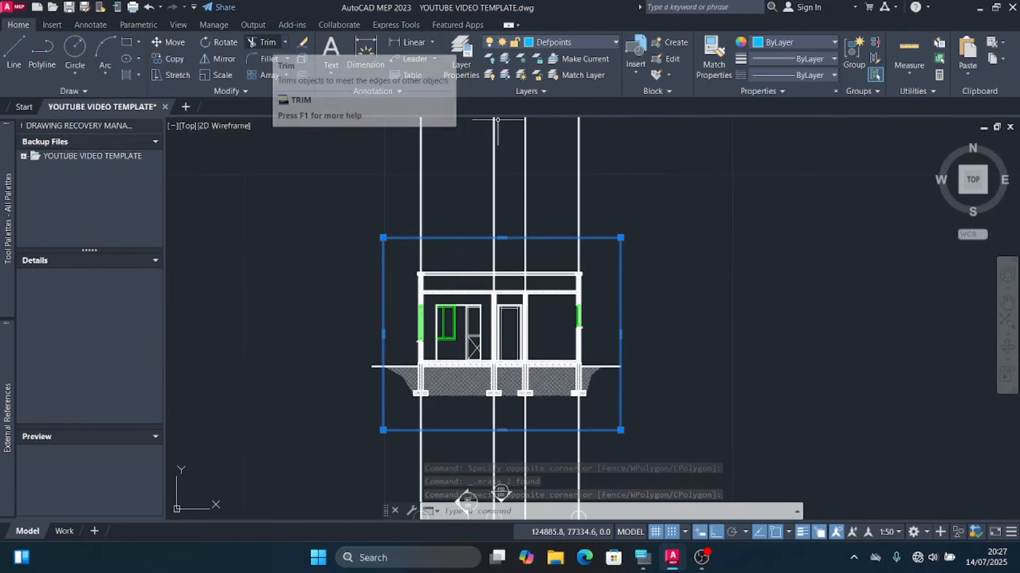
left_click(264, 42)
left_click(625, 213)
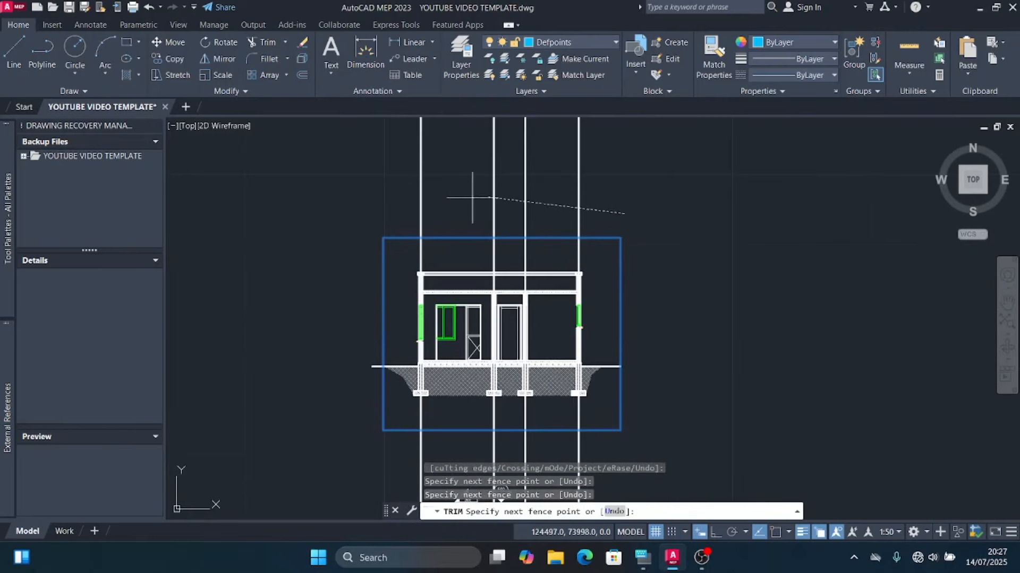
left_click(342, 191)
scroll(521, 183, "down", 4)
scroll(546, 294, "up", 2)
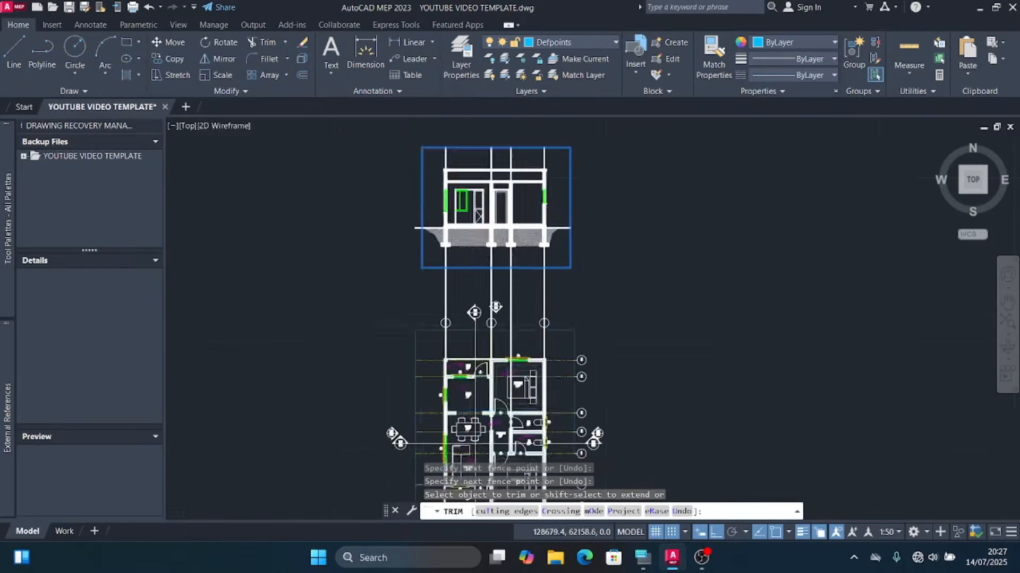
scroll(548, 295, "up", 4)
left_click(582, 267)
left_click(244, 258)
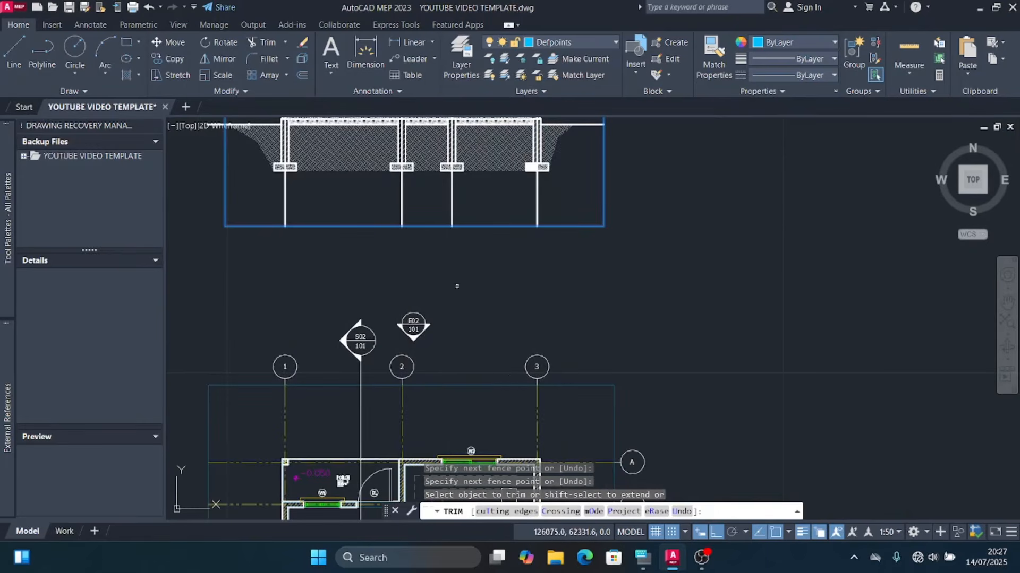
scroll(581, 304, "down", 4)
key("Escape")
Step: Put the four trimmed vertical lines through the section's walls on the GRID LINES layer
scroll(521, 260, "up", 6)
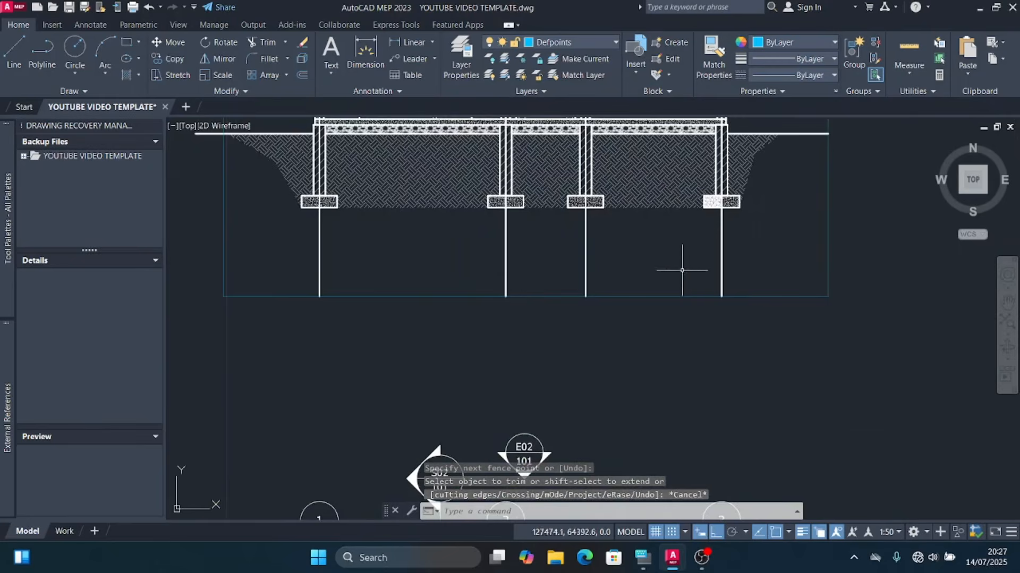
left_click(757, 250)
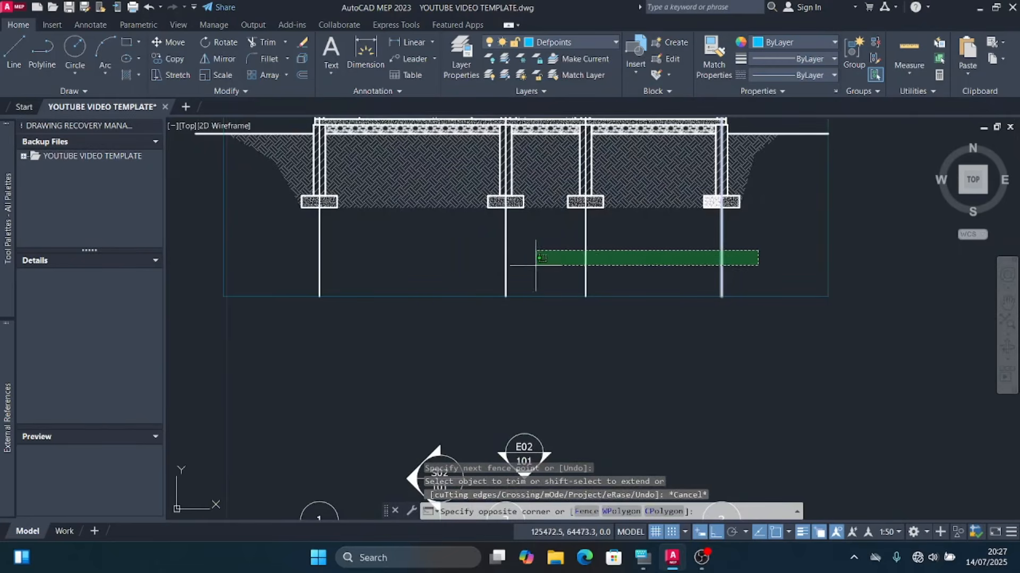
left_click(291, 265)
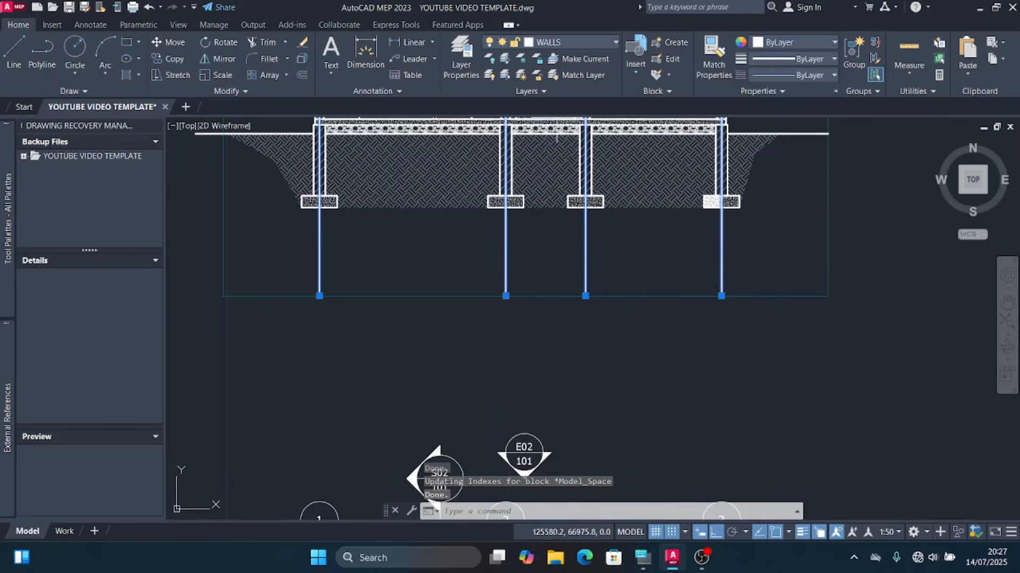
left_click(573, 42)
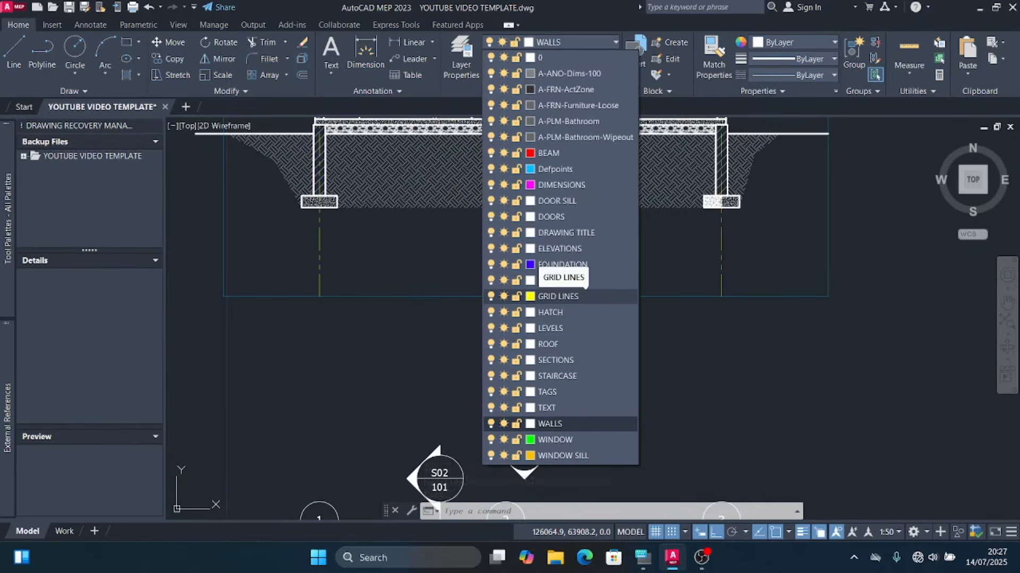
left_click(585, 296)
scroll(533, 352, "down", 3)
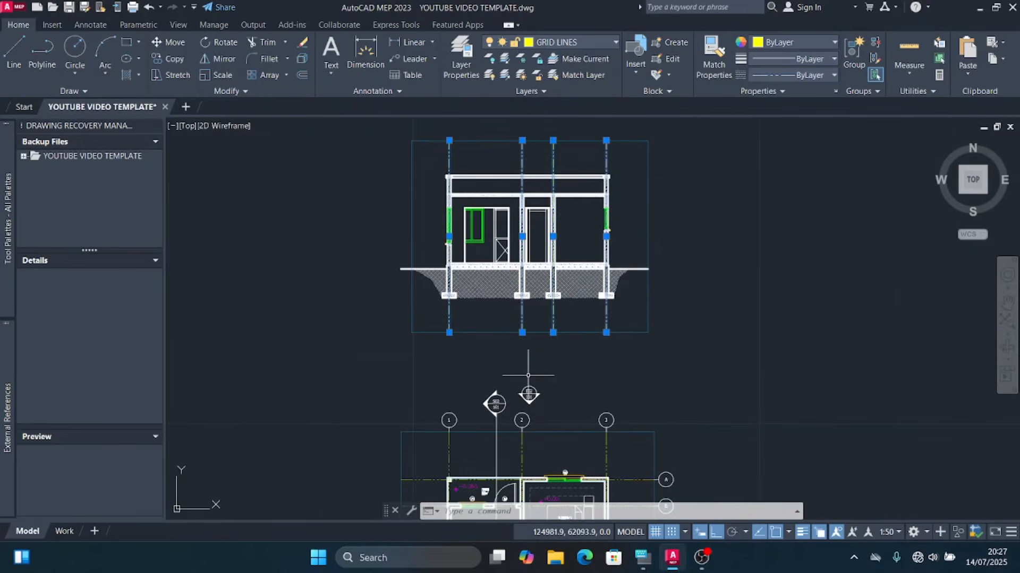
key("Escape")
Step: Examine the grid bubbles, section and elevation markers, and drawing title around both floor plans
scroll(430, 138, "up", 2)
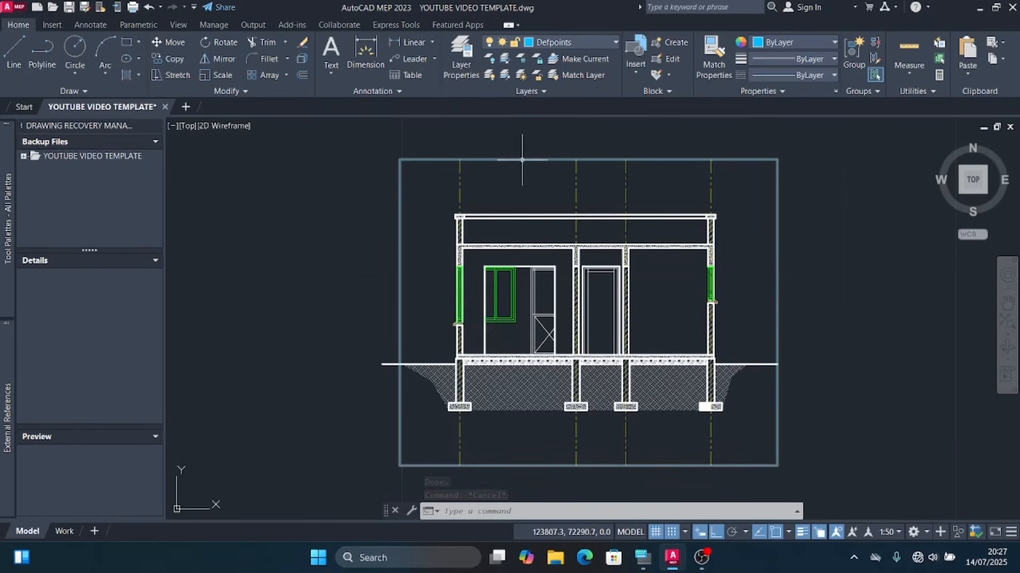
scroll(535, 132, "down", 4)
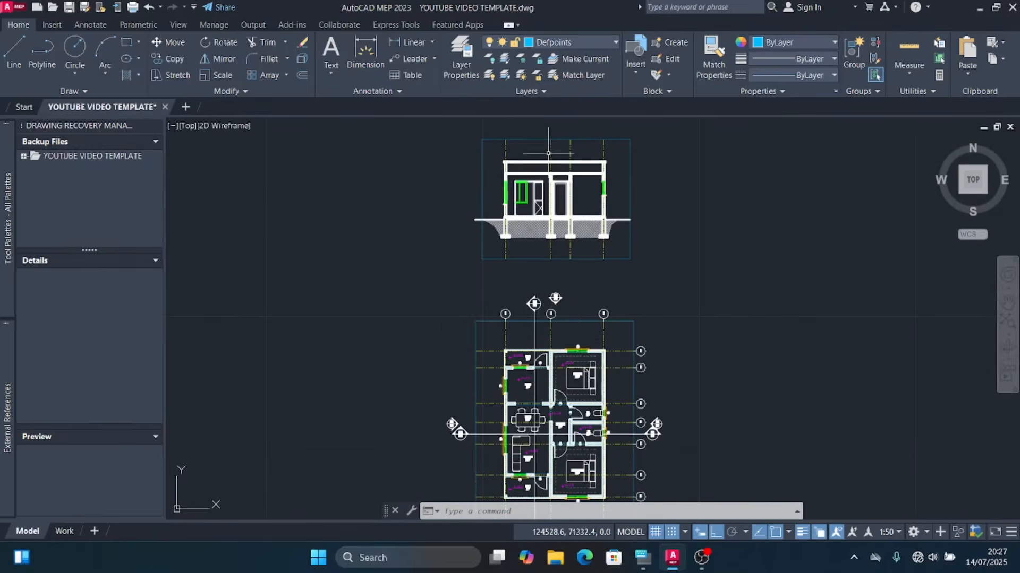
scroll(563, 332, "up", 4)
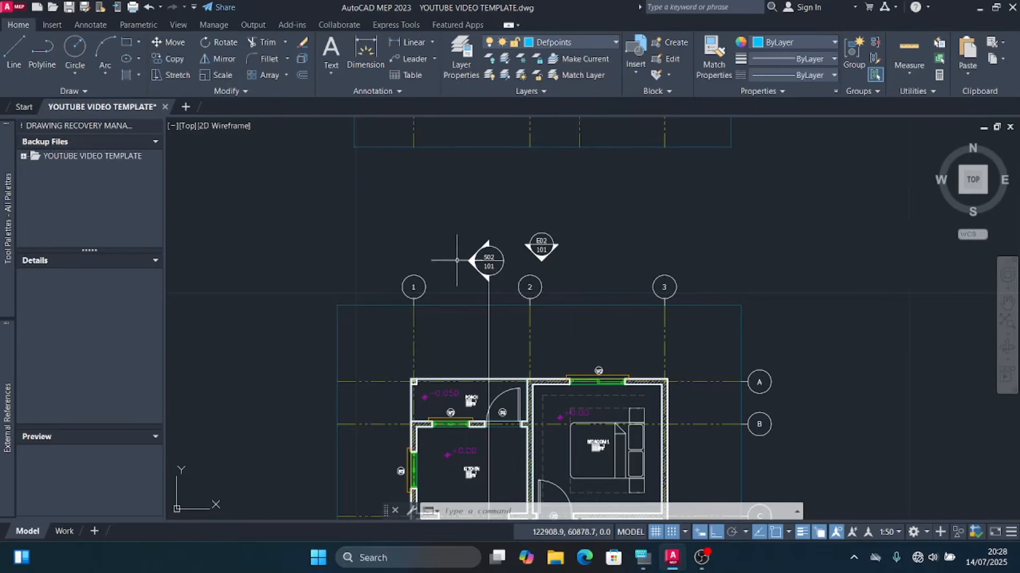
scroll(574, 231, "down", 4)
scroll(657, 395, "up", 2)
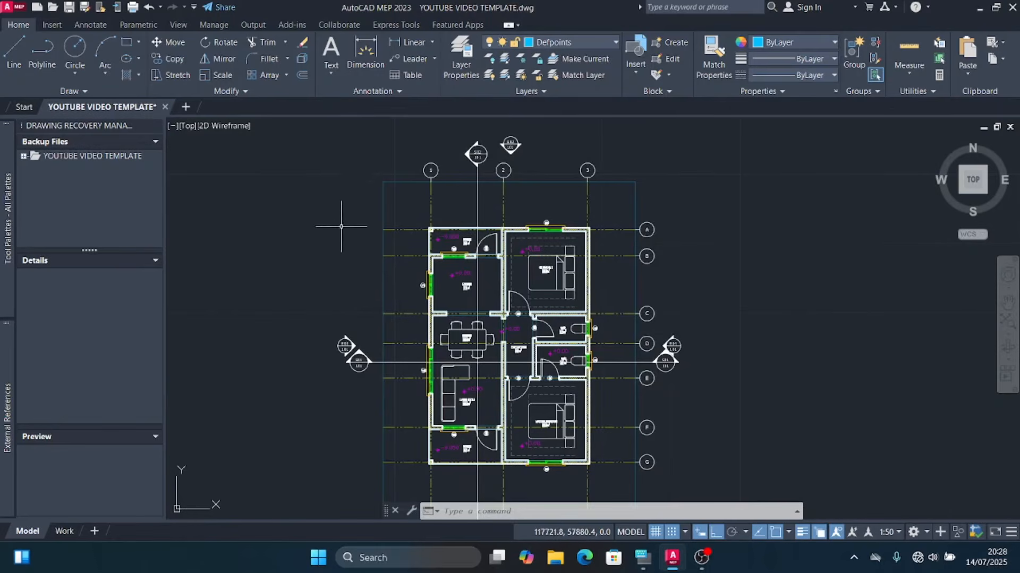
scroll(362, 391, "up", 4)
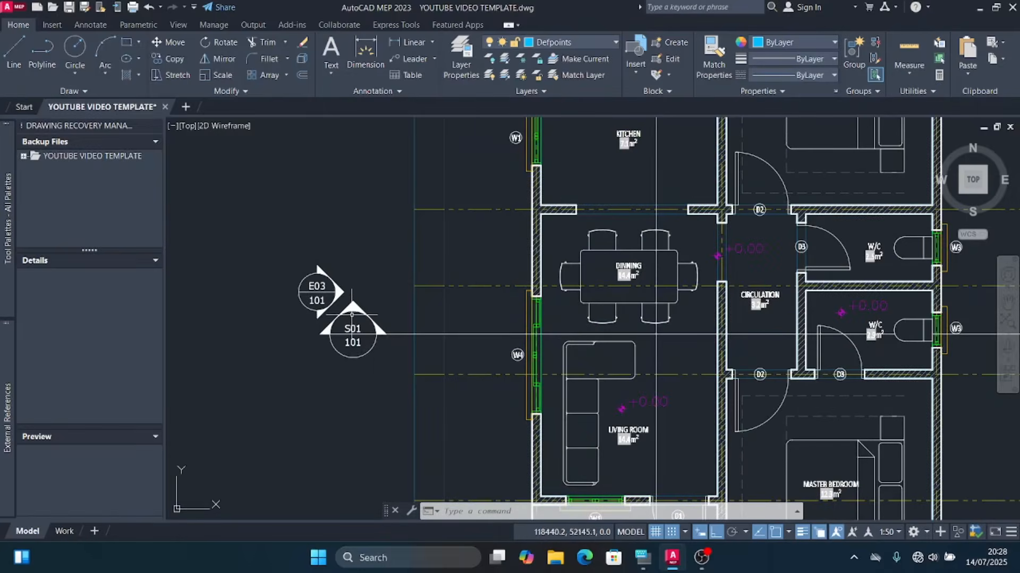
scroll(353, 307, "down", 5)
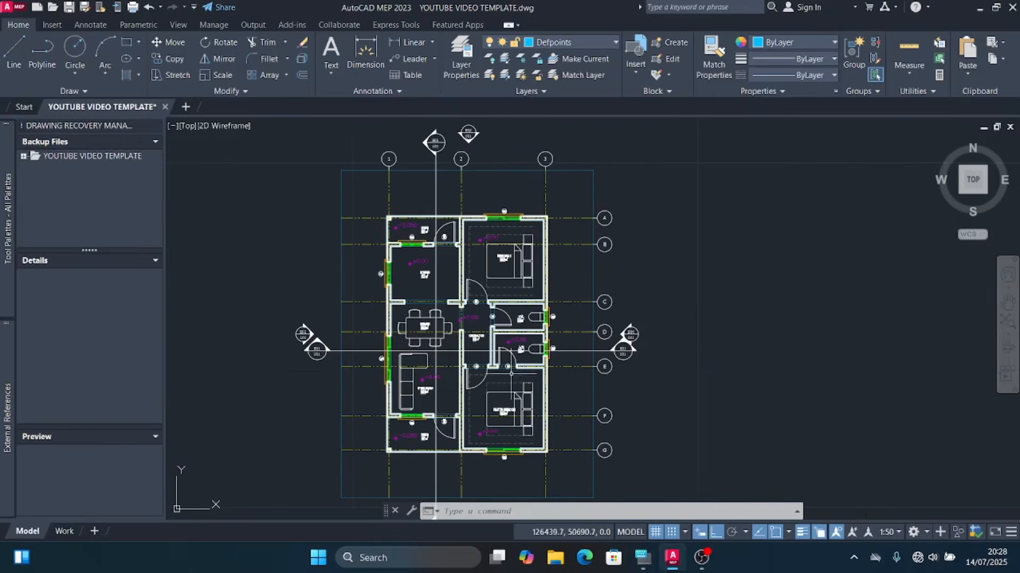
scroll(654, 356, "up", 5)
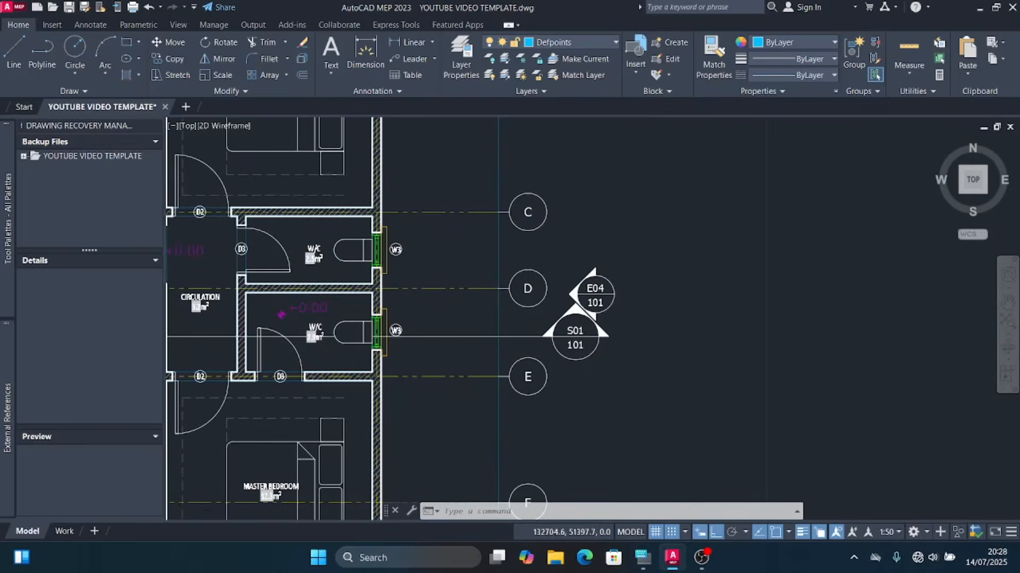
scroll(593, 379, "down", 8)
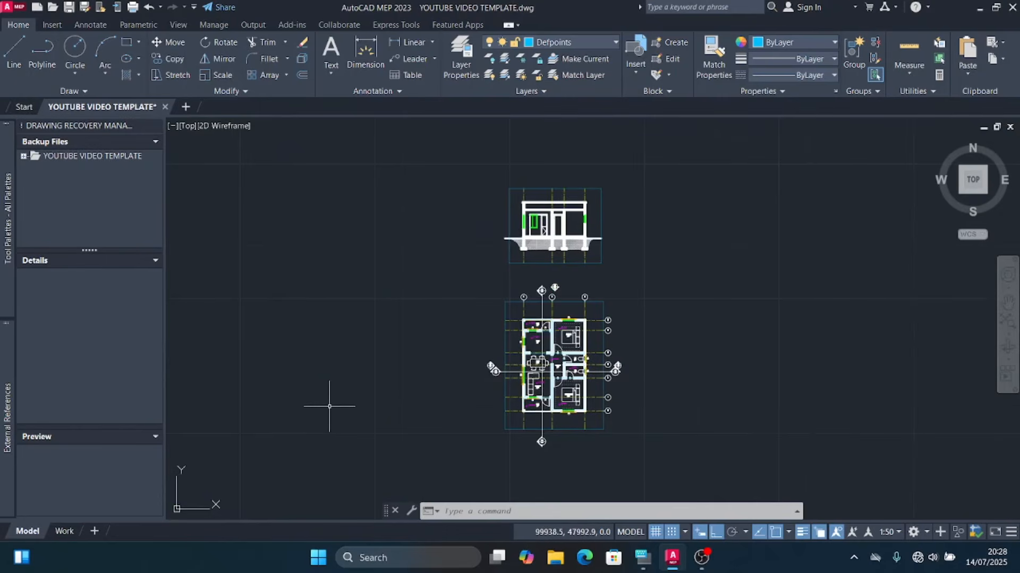
scroll(728, 295, "down", 8)
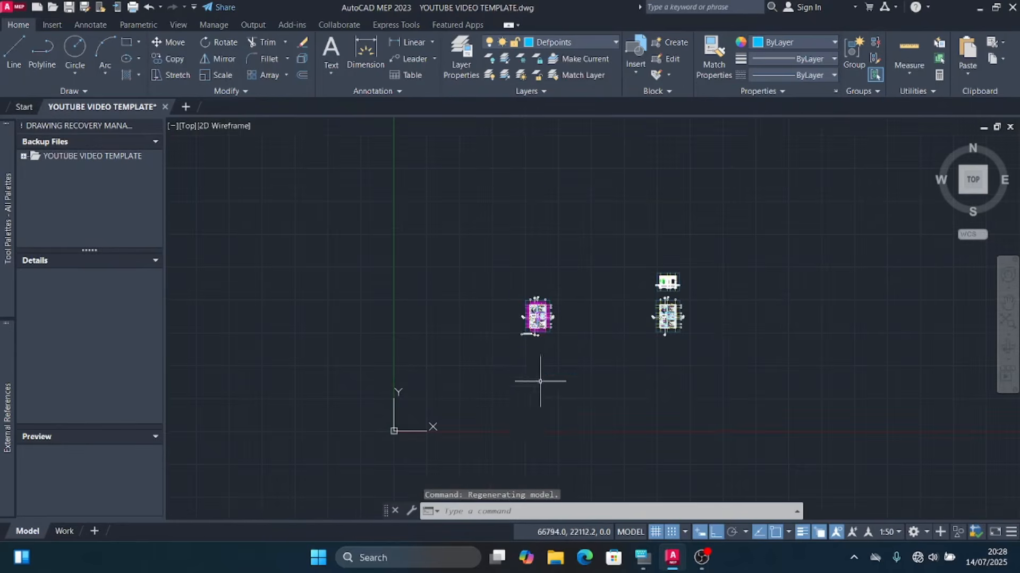
scroll(536, 387, "up", 6)
scroll(540, 313, "up", 8)
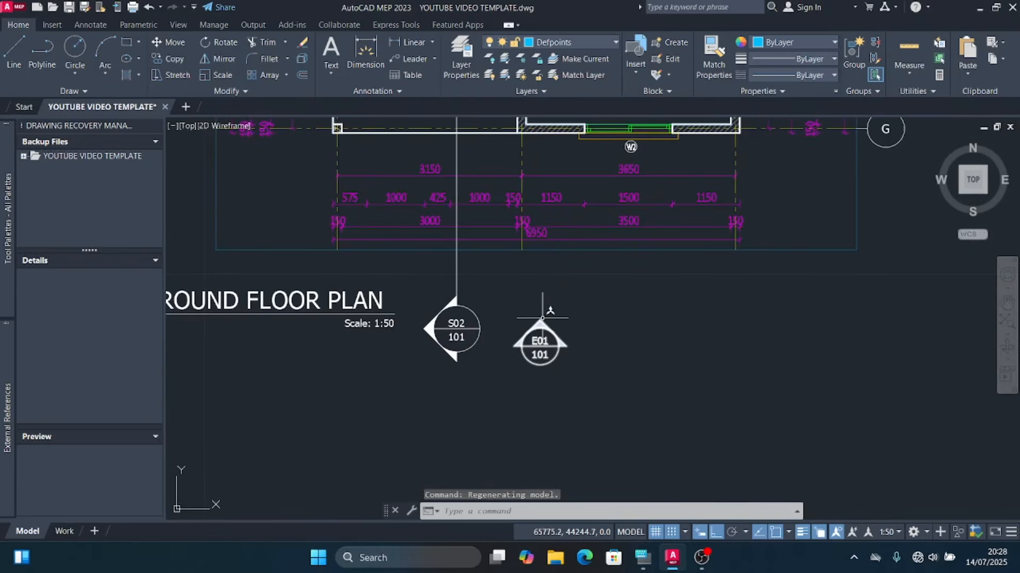
scroll(377, 326, "up", 2)
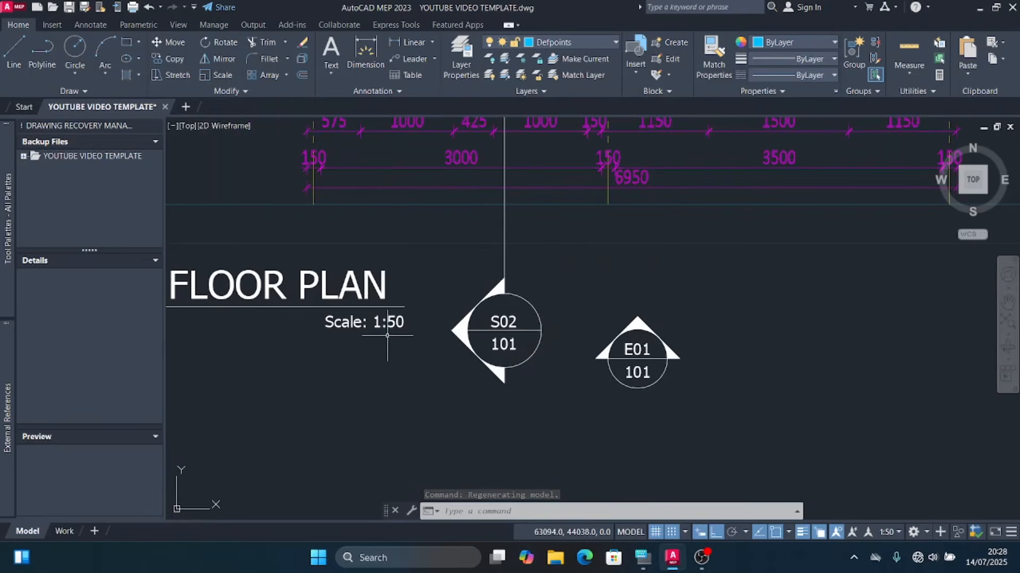
scroll(393, 367, "down", 8)
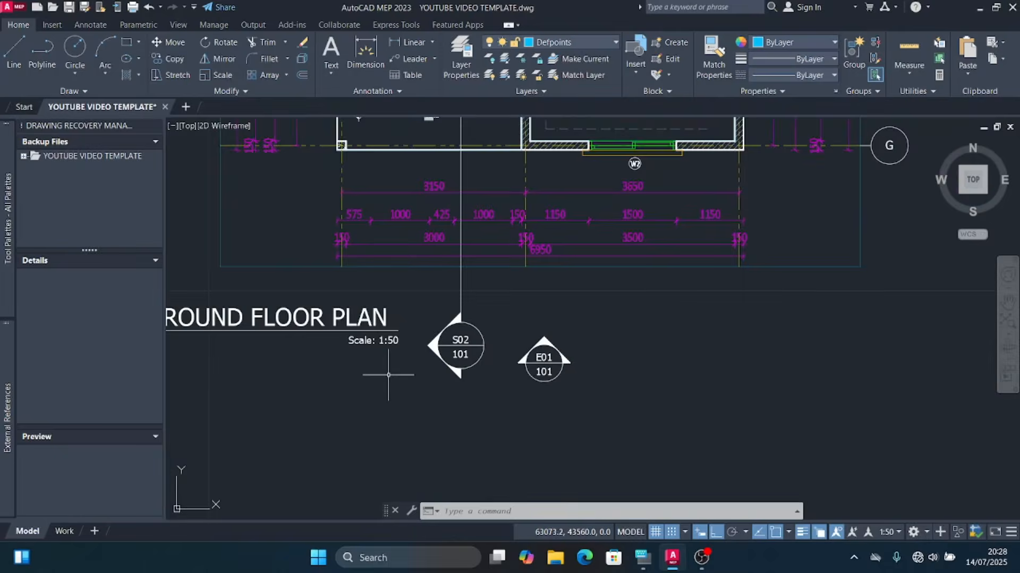
scroll(444, 358, "down", 5)
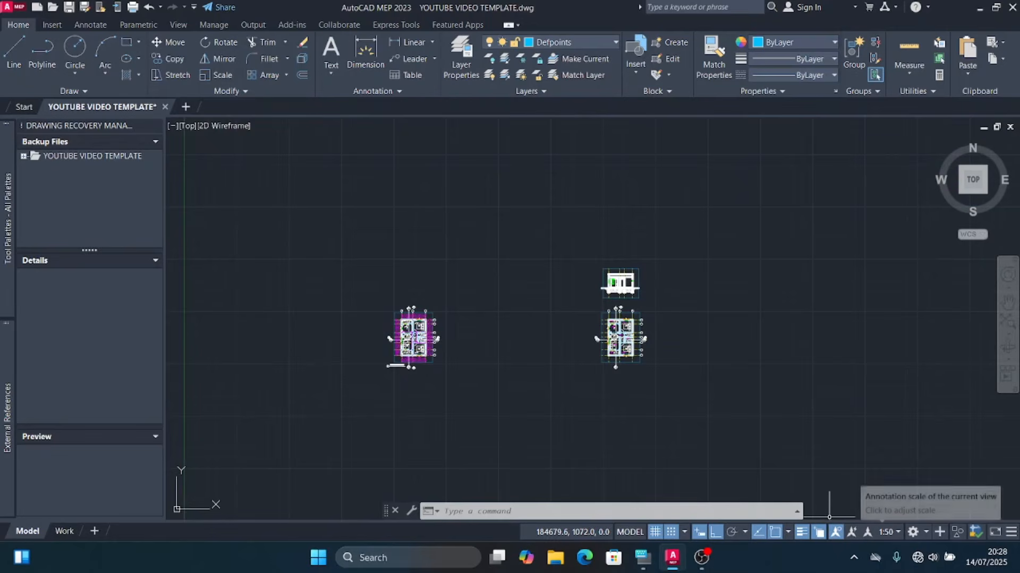
Step: Select the 1:50 annotation scale and insert a Tag - Metric block above the section's boundary rectangle, near its upper-left corner
left_click(887, 532)
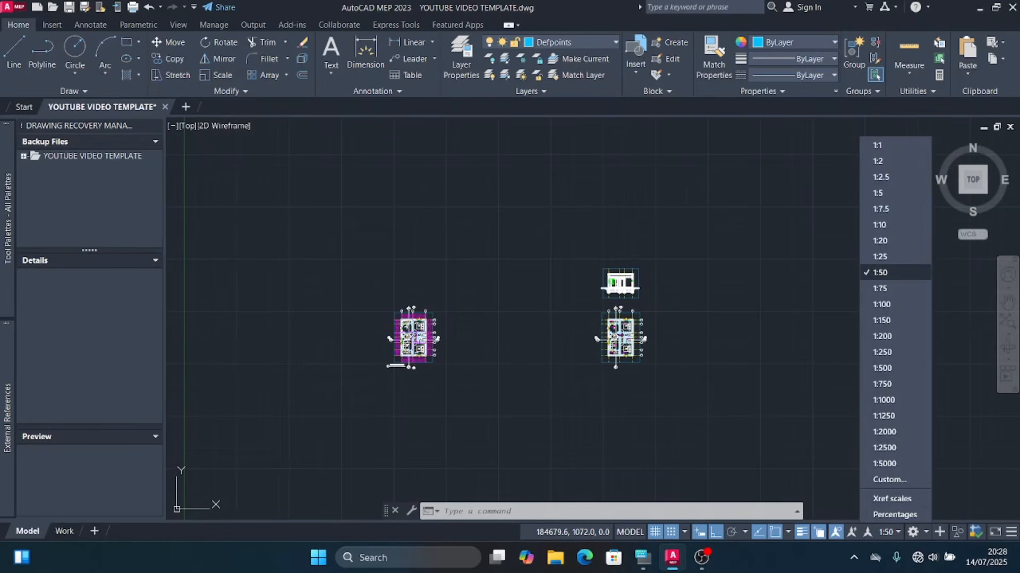
left_click(882, 273)
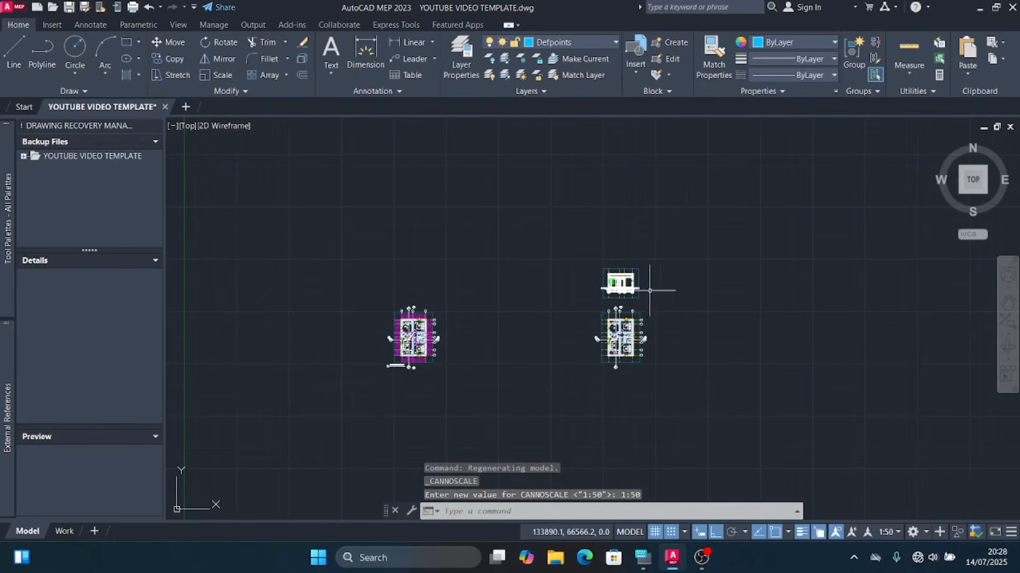
scroll(632, 280, "up", 8)
scroll(631, 279, "down", 3)
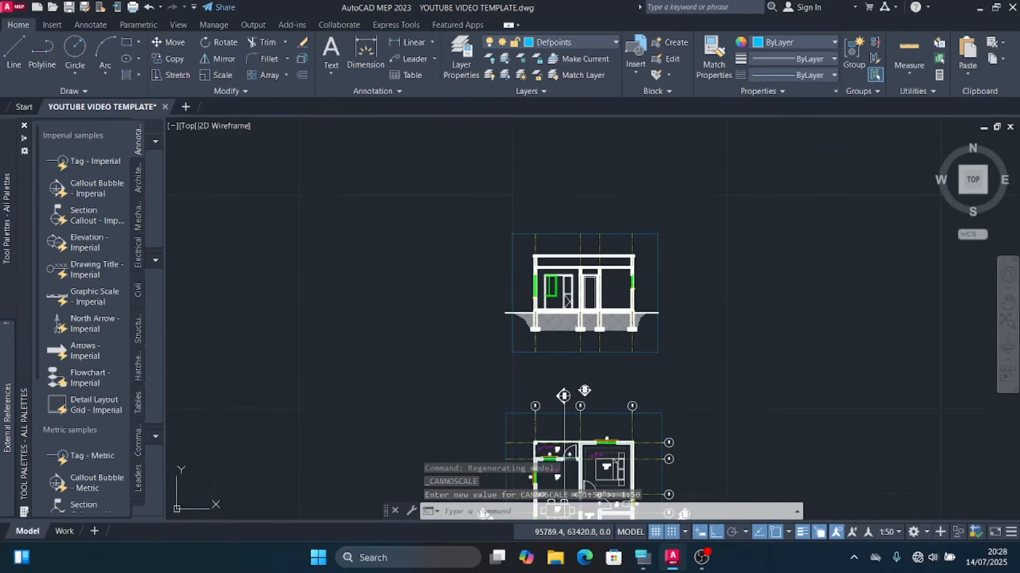
scroll(85, 319, "down", 5)
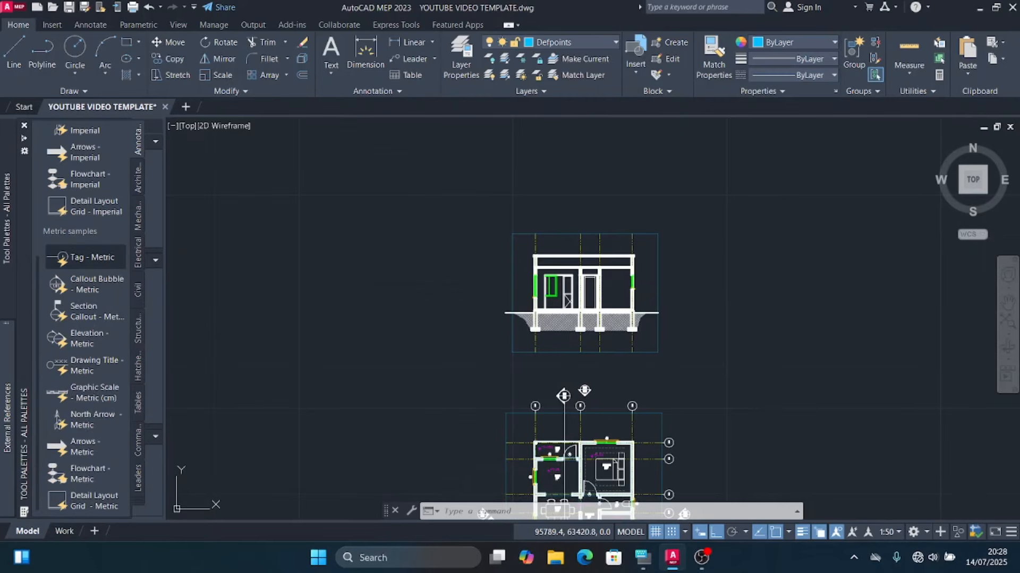
left_click(85, 257)
scroll(493, 230, "up", 6)
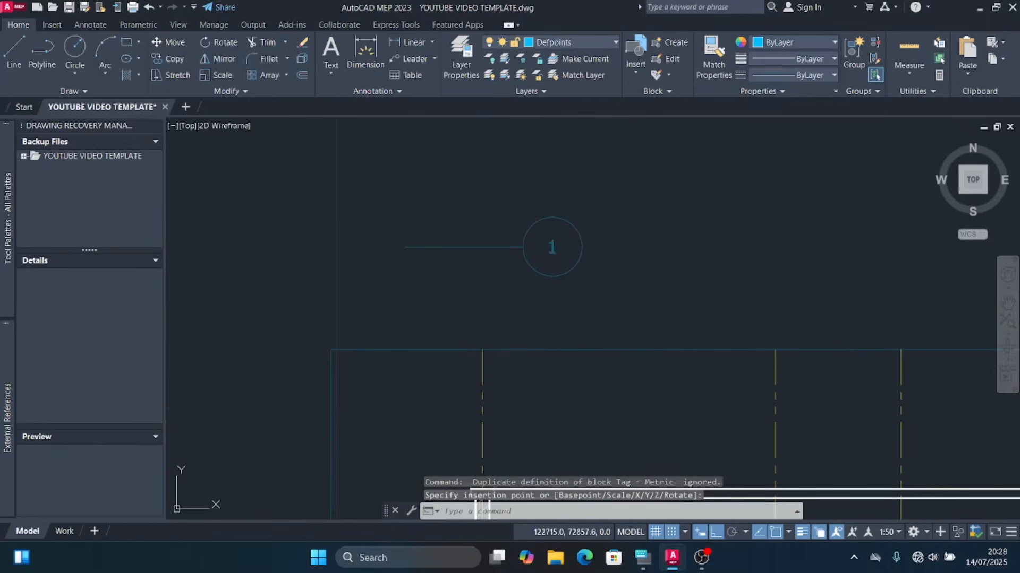
Step: Put the inserted tag bubble on the TAGS layer
left_click(589, 293)
left_click(539, 235)
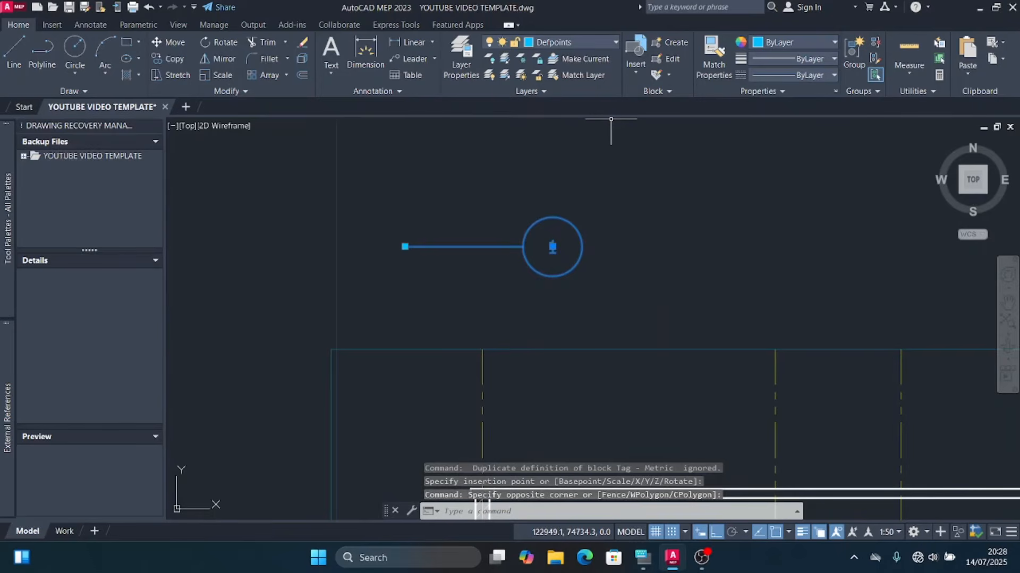
left_click(571, 42)
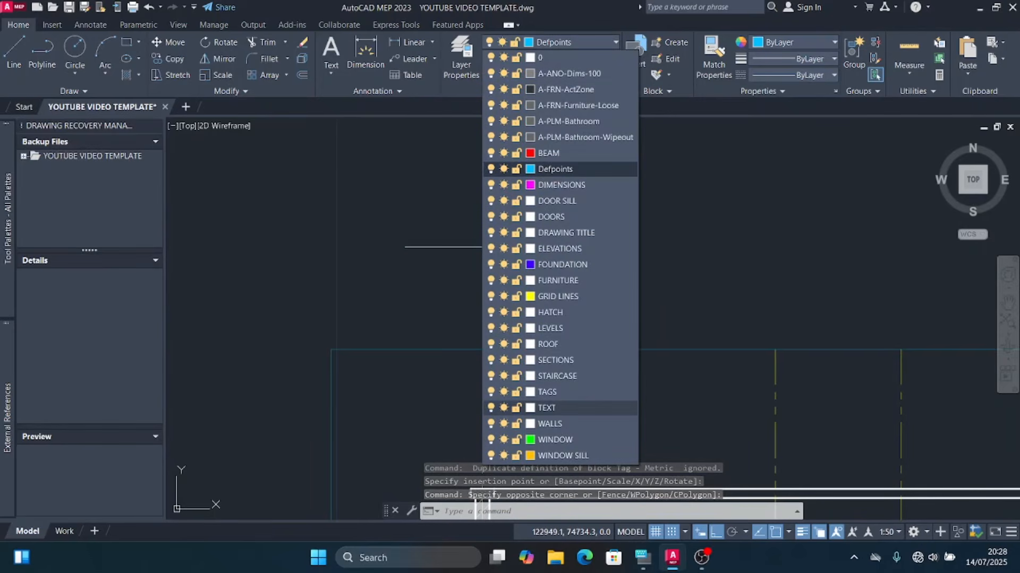
left_click(547, 392)
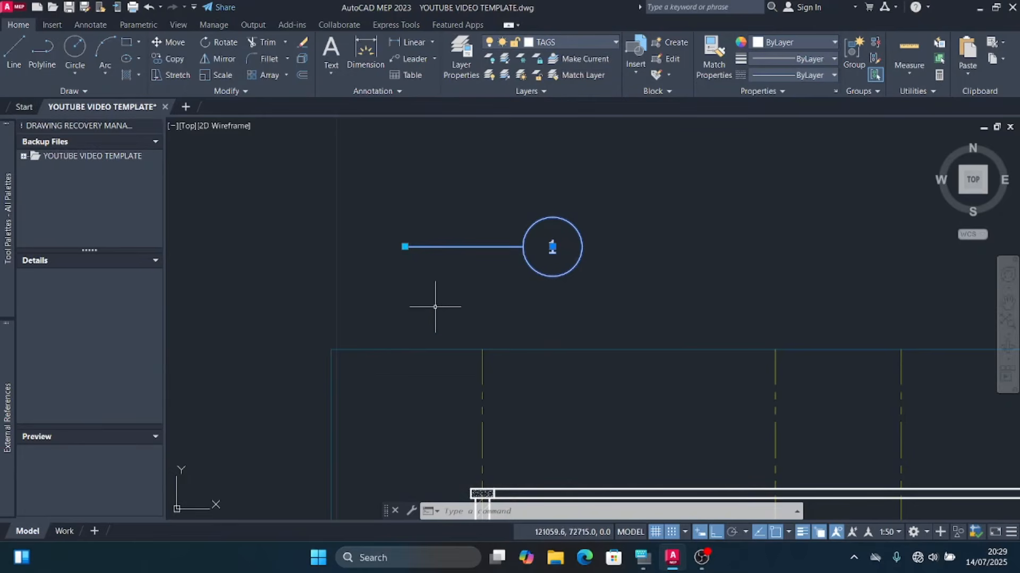
Step: Point the tag bubble's leader straight down and move its end onto the upper end of the section's leftmost grid line
left_click(405, 246)
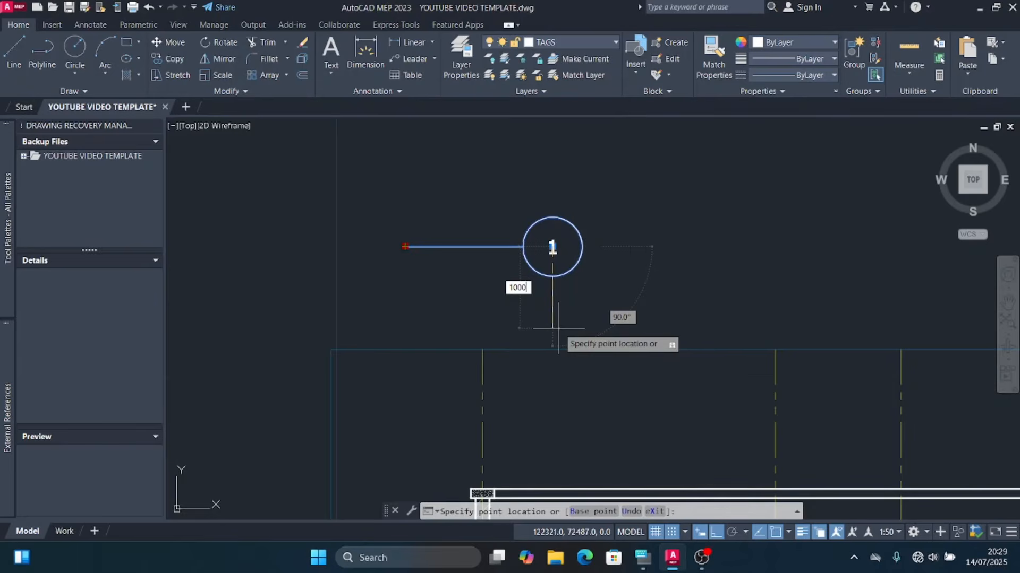
key("Return")
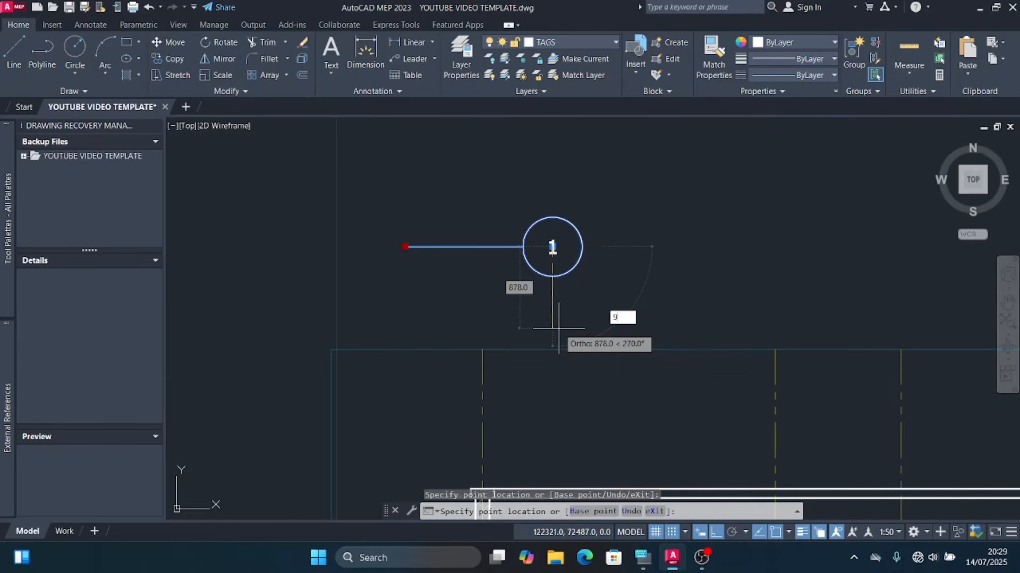
key("Return")
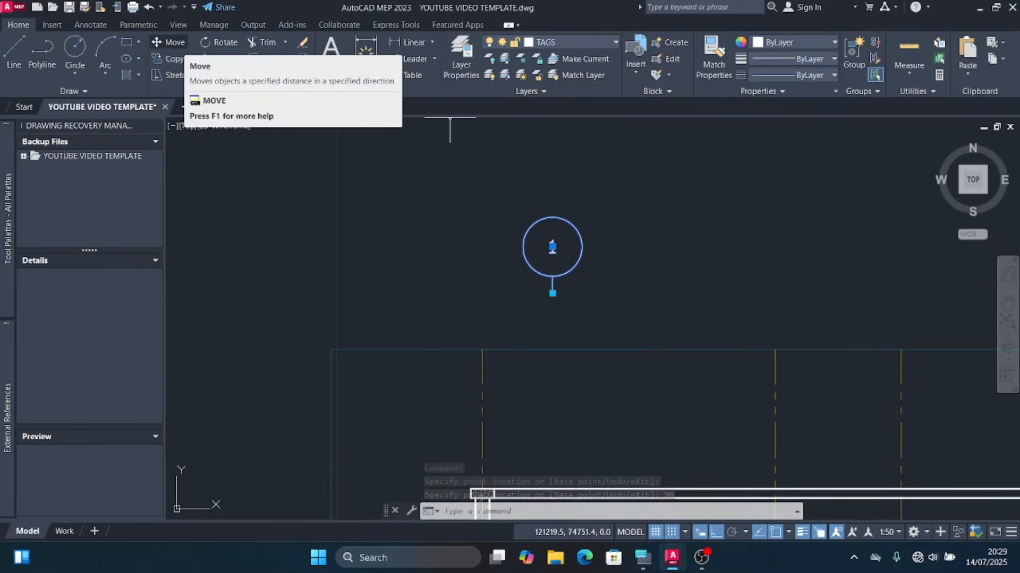
left_click(169, 42)
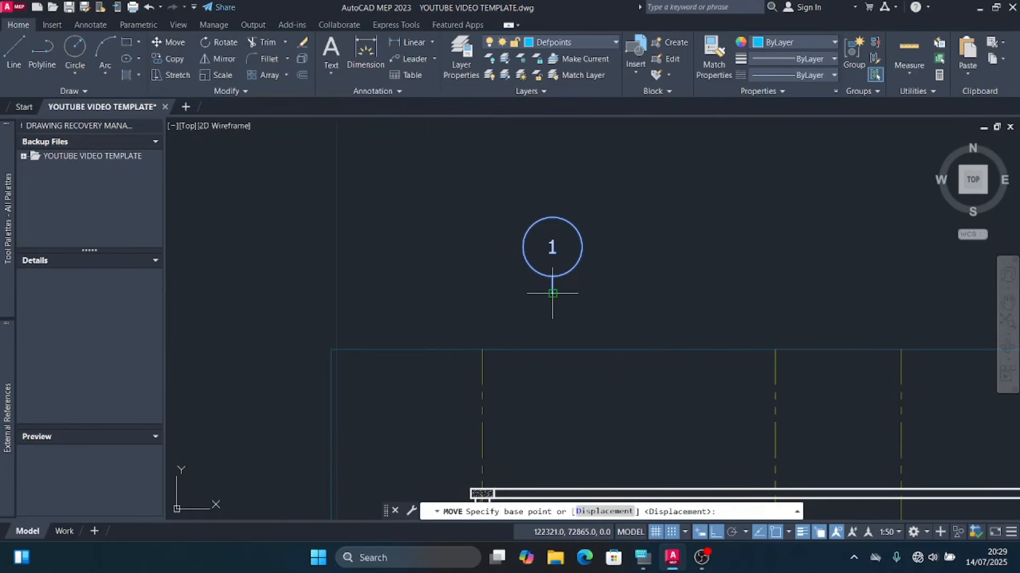
left_click(552, 292)
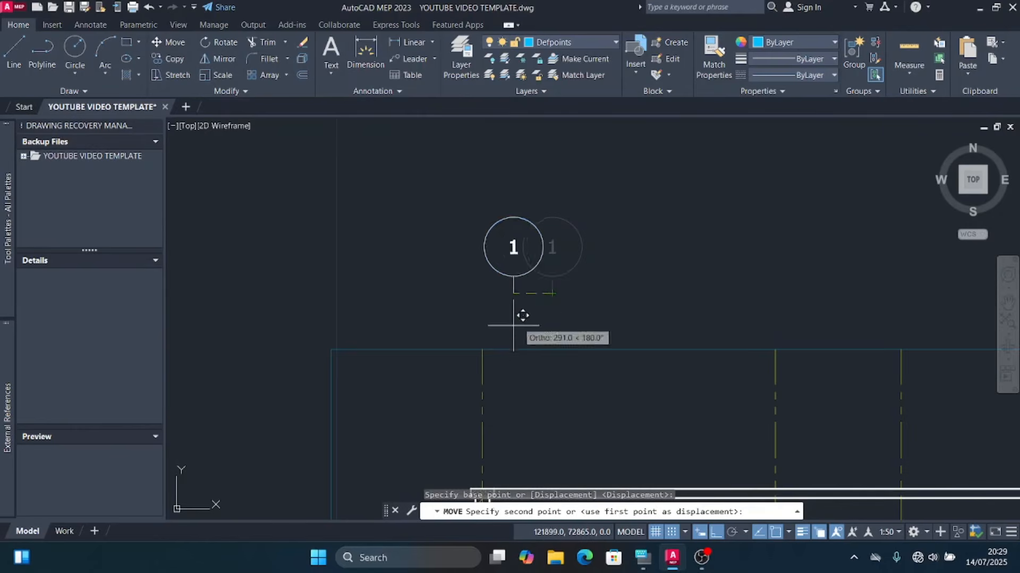
left_click(482, 350)
Step: Copy the tag bubble from its leader end onto the upper ends of the section's other three grid lines
left_click_drag(519, 336, 483, 311)
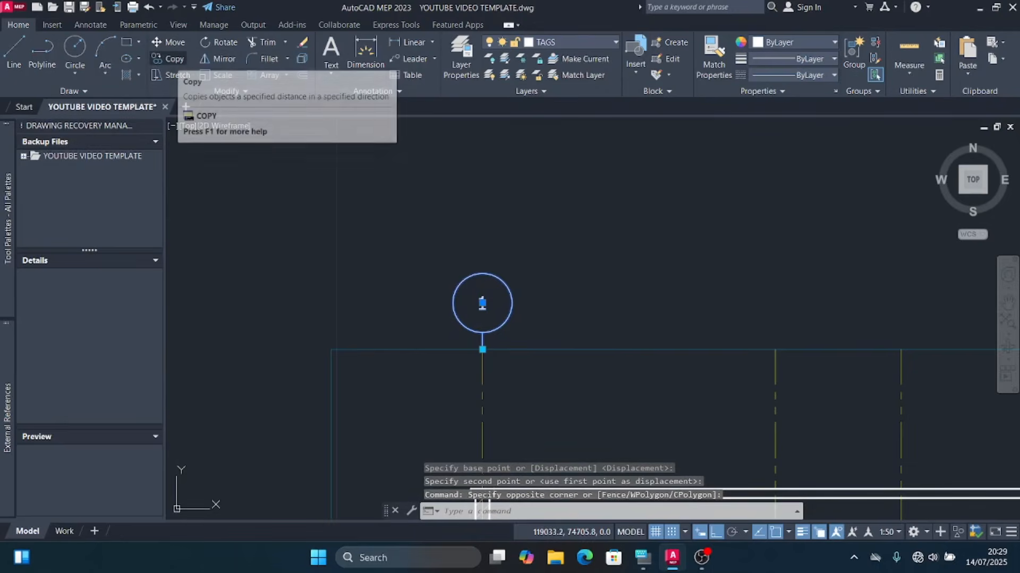
left_click(169, 59)
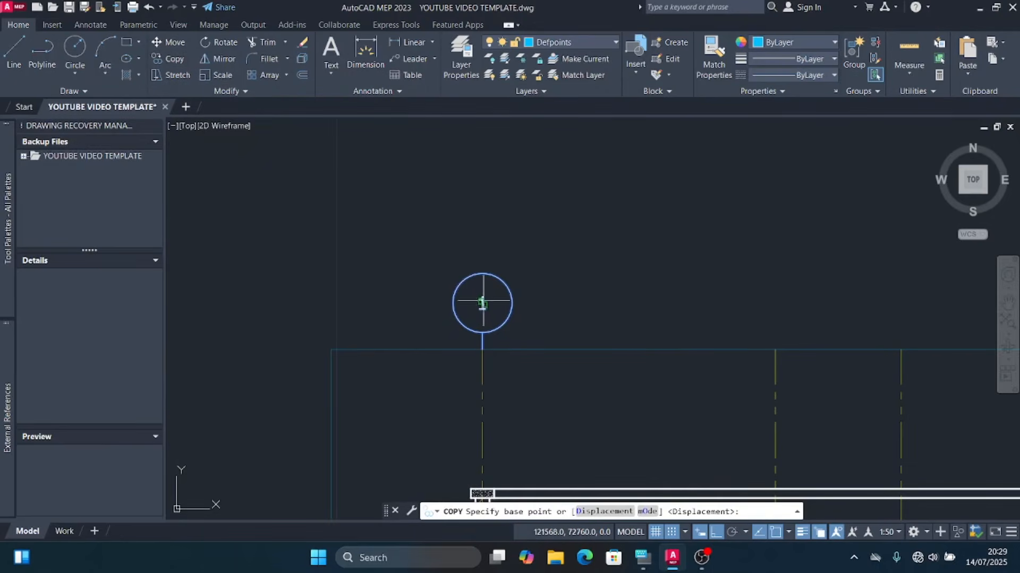
left_click(482, 349)
scroll(428, 353, "down", 5)
scroll(473, 372, "up", 5)
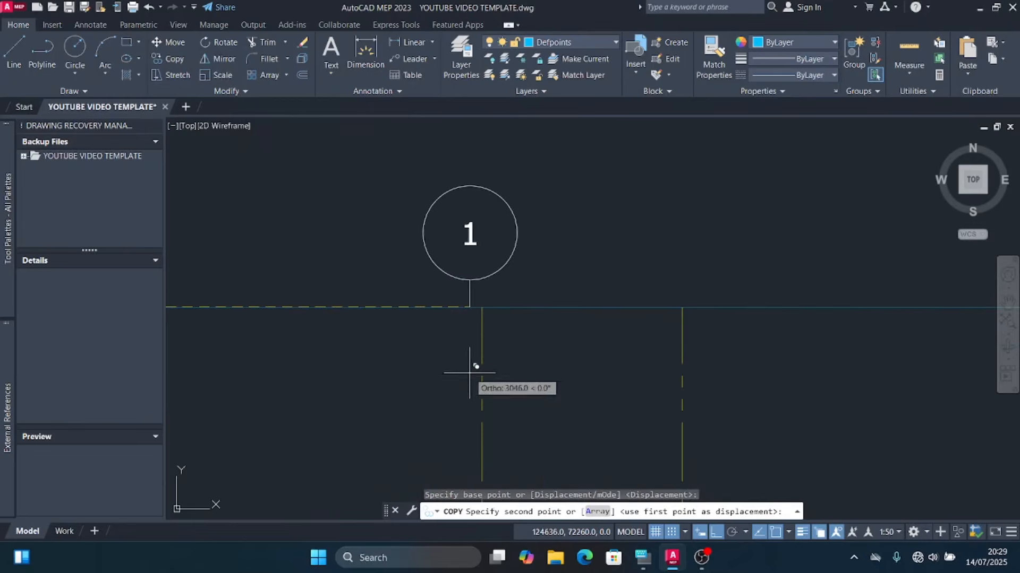
left_click(709, 327)
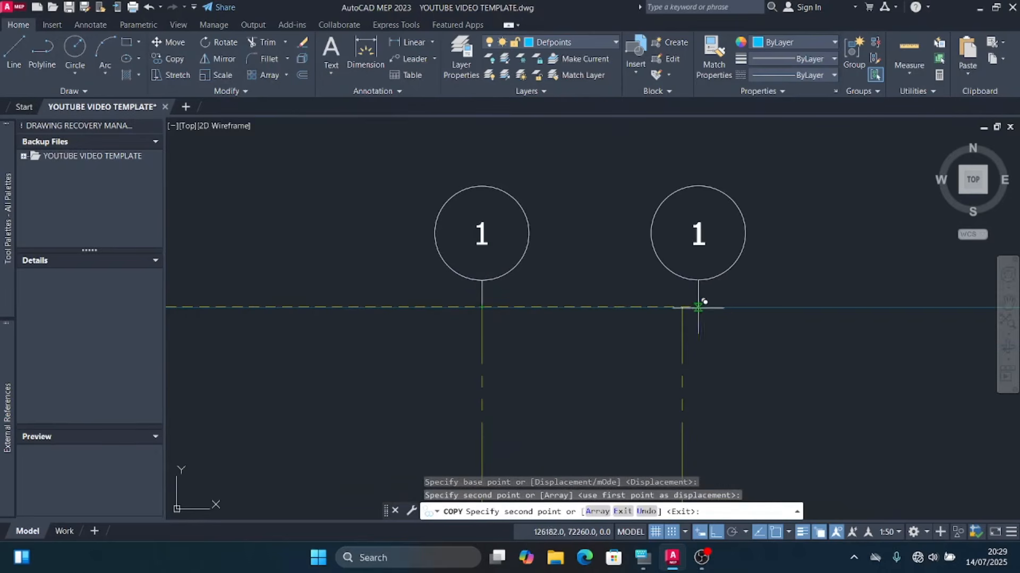
left_click(683, 306)
scroll(362, 293, "down", 6)
scroll(523, 326, "up", 6)
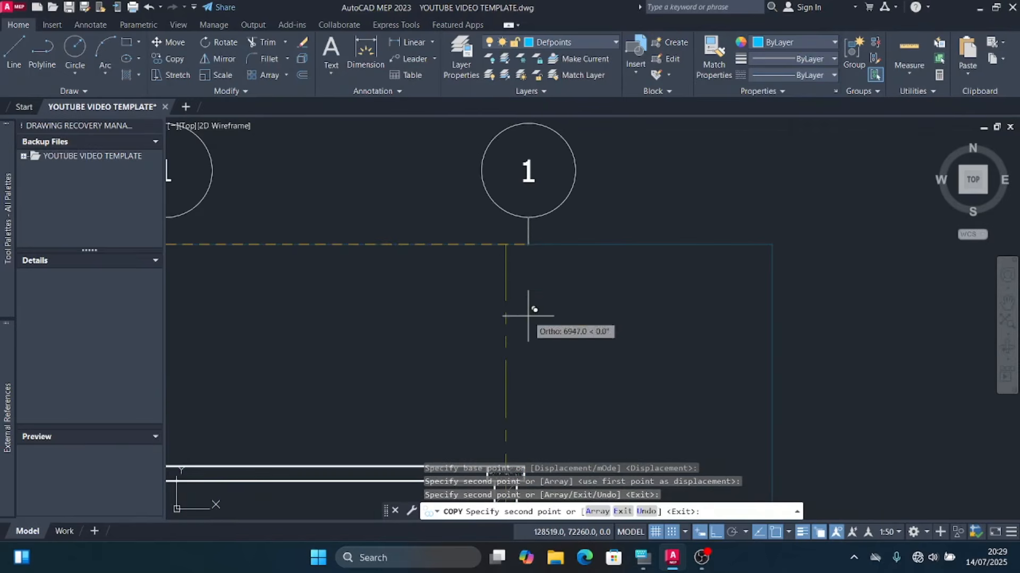
left_click(505, 244)
key("Escape")
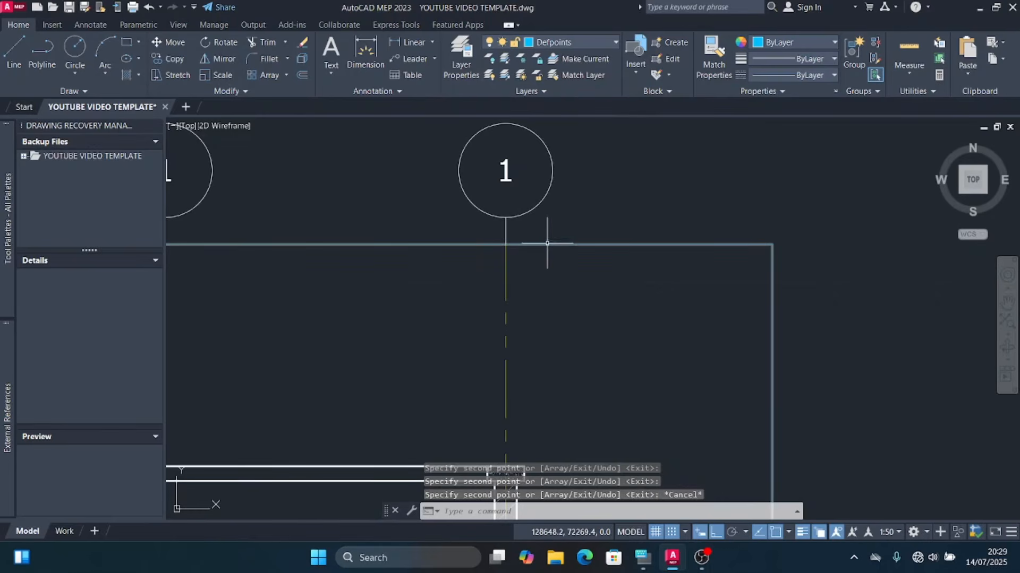
Step: Compare the section with the floor plans' numbered grids and delete the section's third grid line from the left together with its tag bubble
scroll(549, 243, "down", 6)
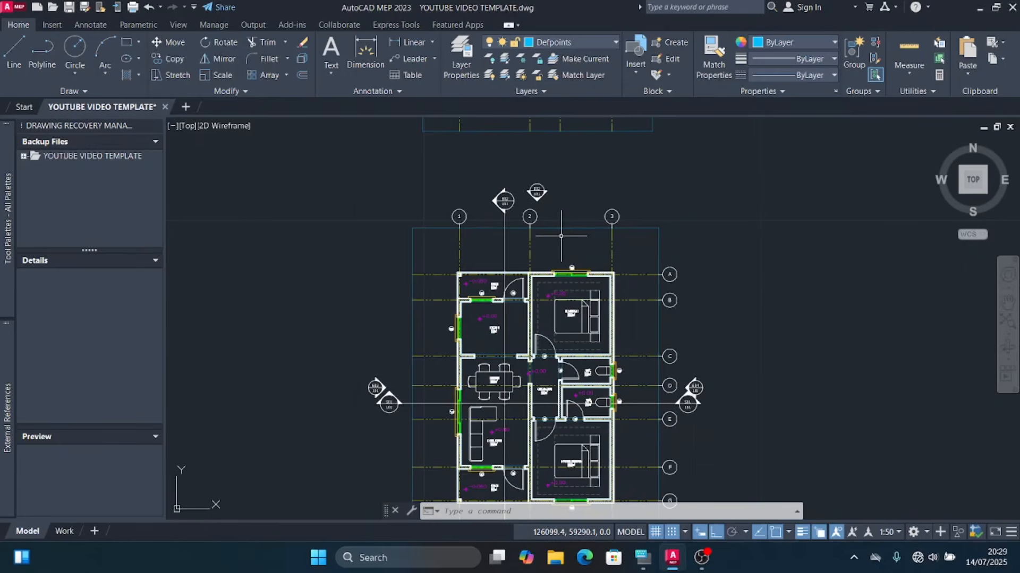
scroll(568, 252, "down", 5)
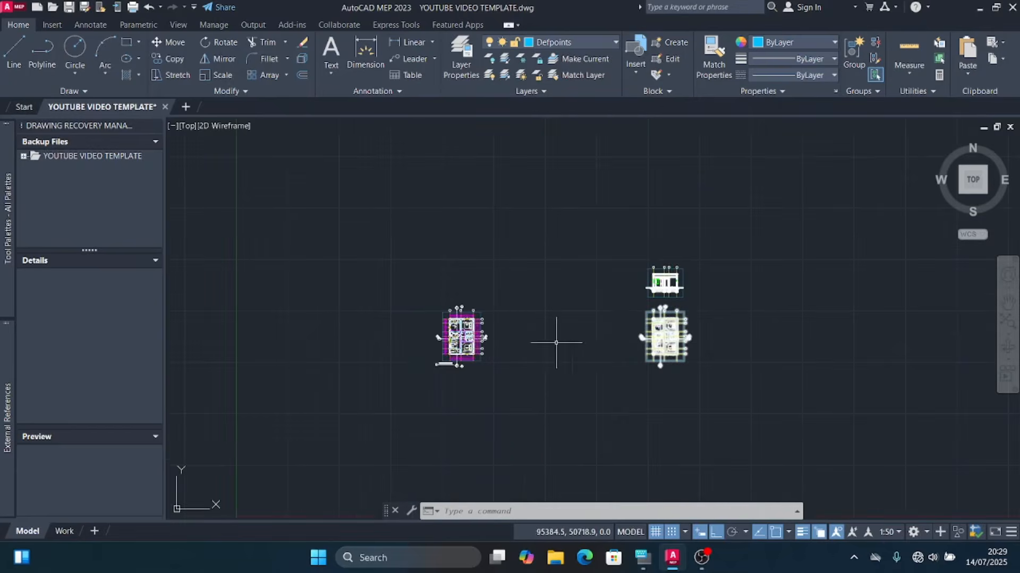
scroll(445, 280, "up", 7)
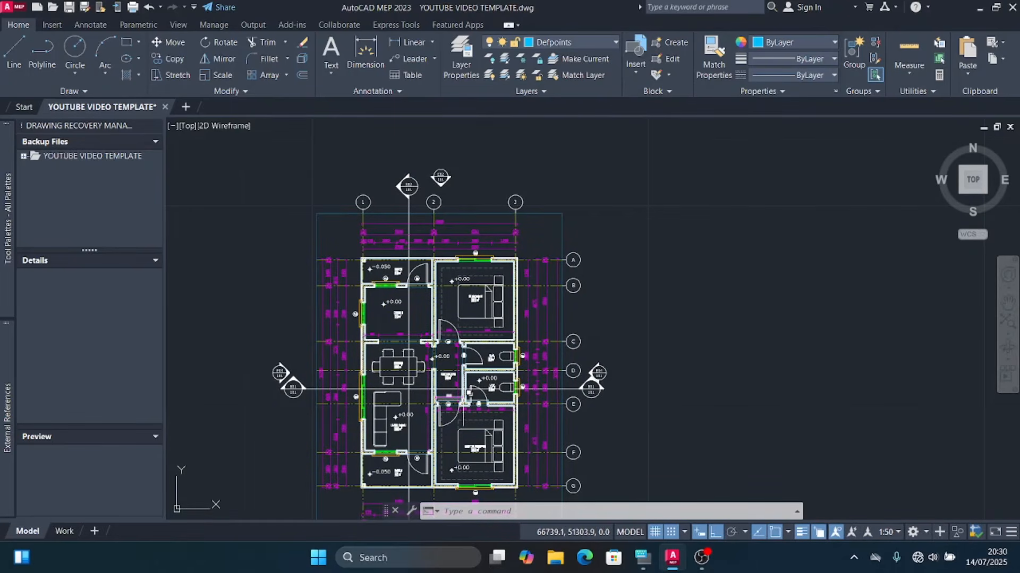
scroll(402, 393, "down", 2)
scroll(330, 410, "down", 3)
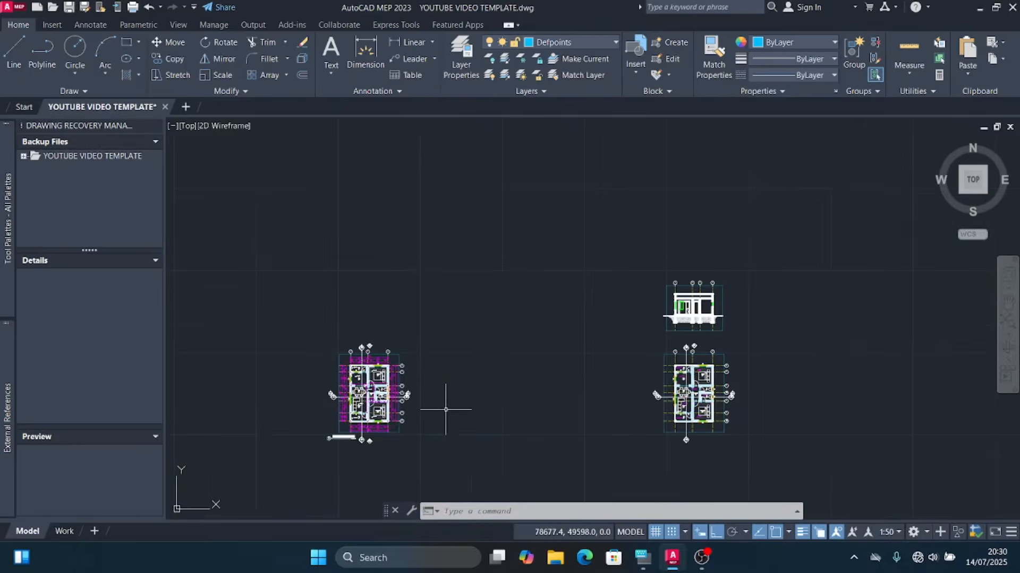
scroll(696, 297, "up", 4)
scroll(693, 263, "up", 4)
left_click(687, 269)
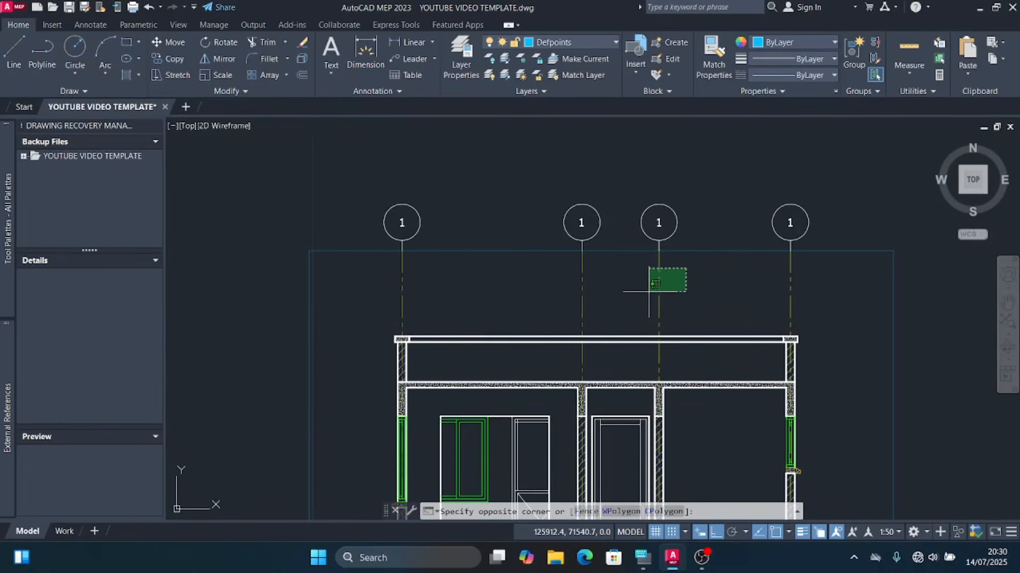
left_click(643, 292)
left_click(695, 192)
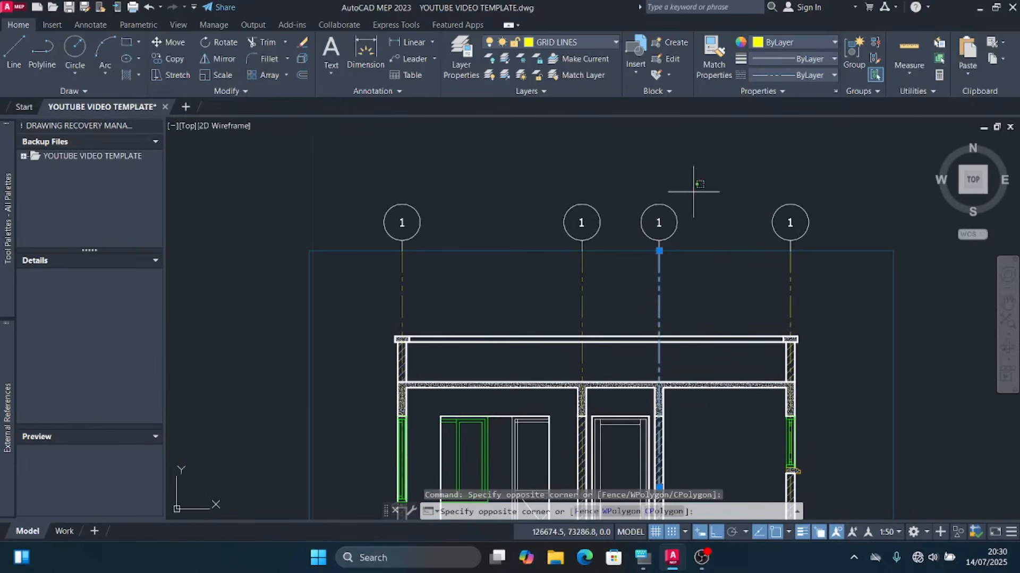
left_click(623, 254)
key("Delete")
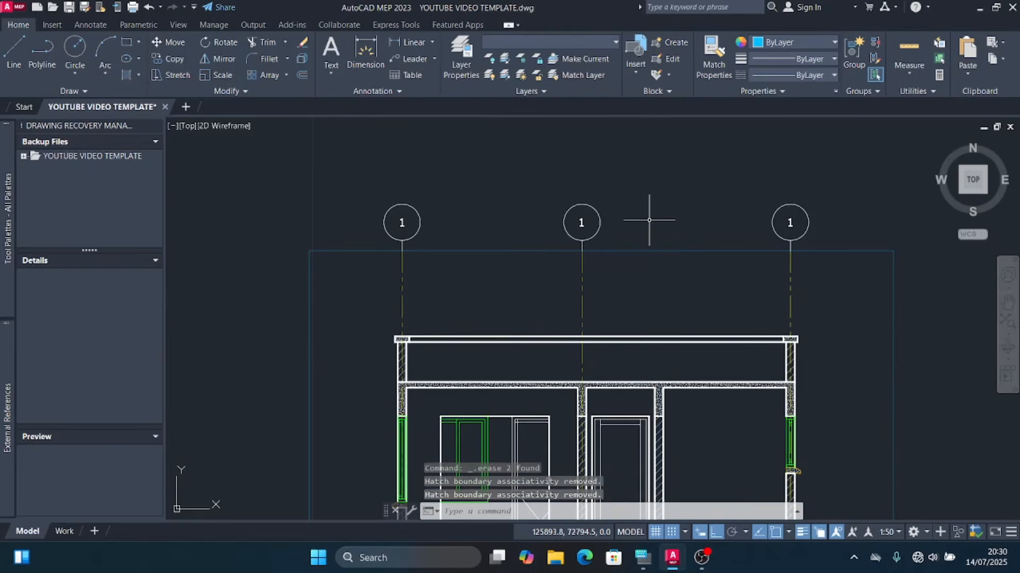
Step: Set the detail number of the section's middle tag bubble to 2
scroll(567, 222, "up", 2)
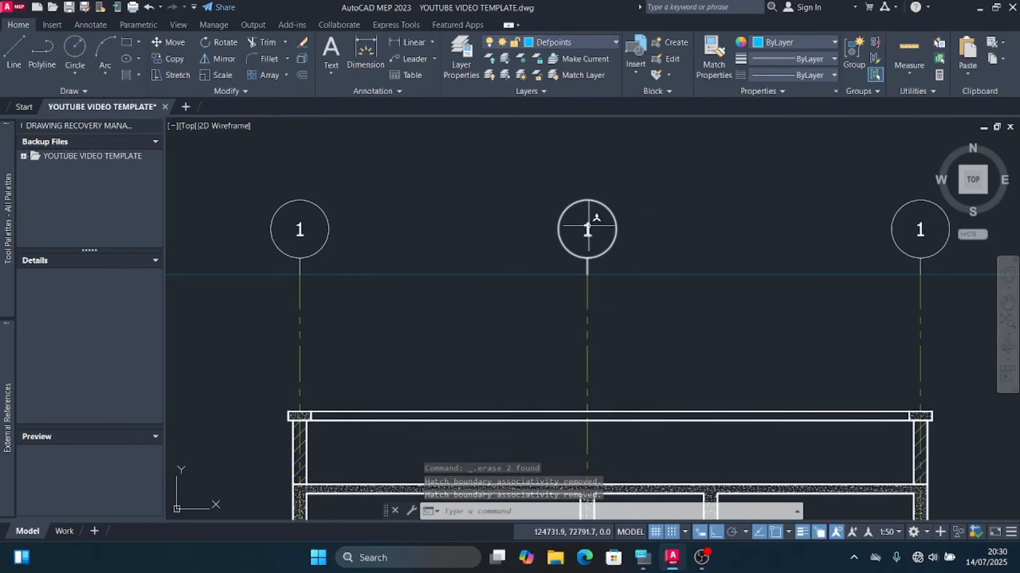
double_click(587, 225)
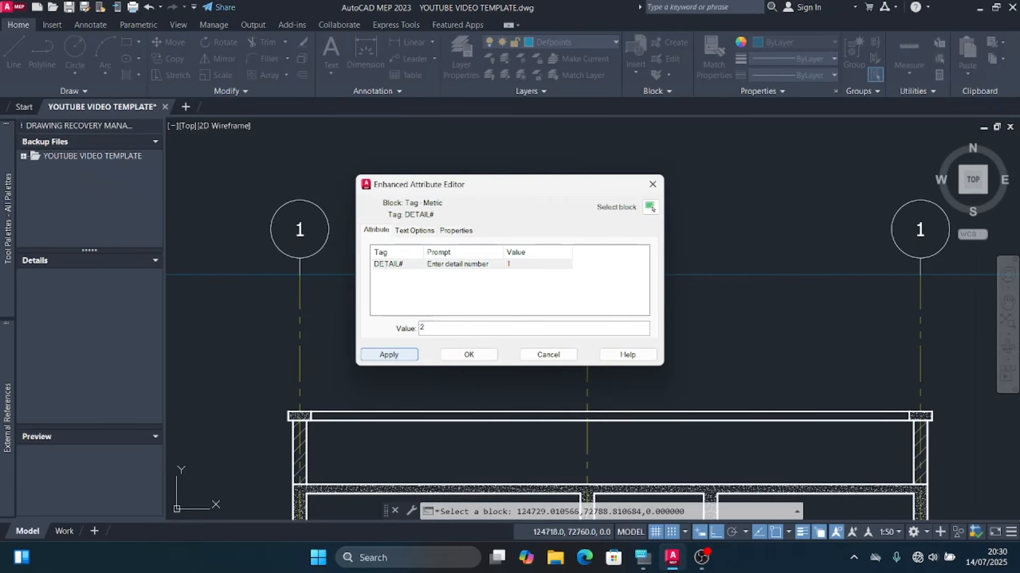
left_click(389, 355)
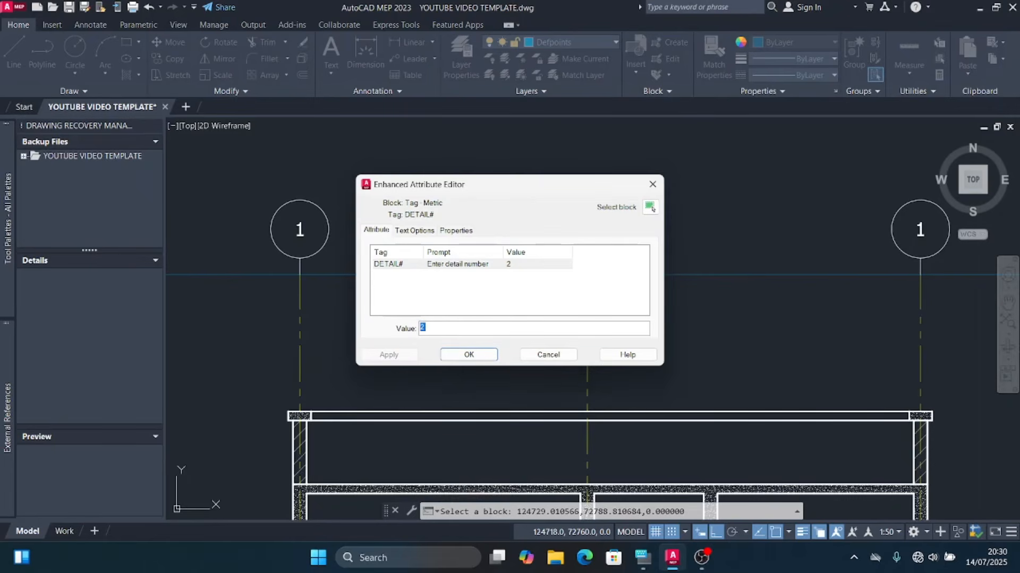
left_click(469, 355)
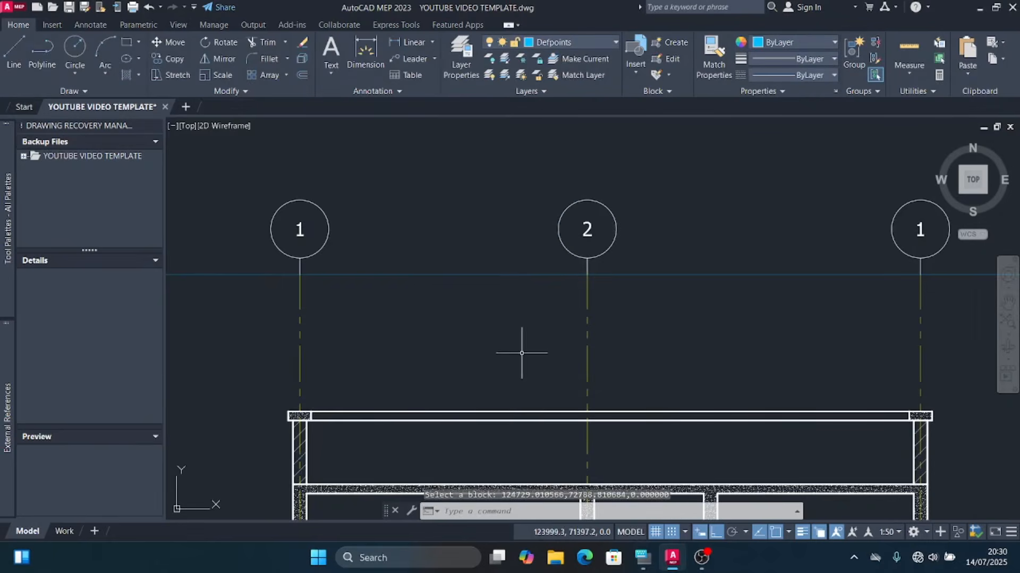
Step: Set the detail number of the section's rightmost tag bubble to 3
scroll(390, 274, "down", 4)
scroll(611, 265, "up", 4)
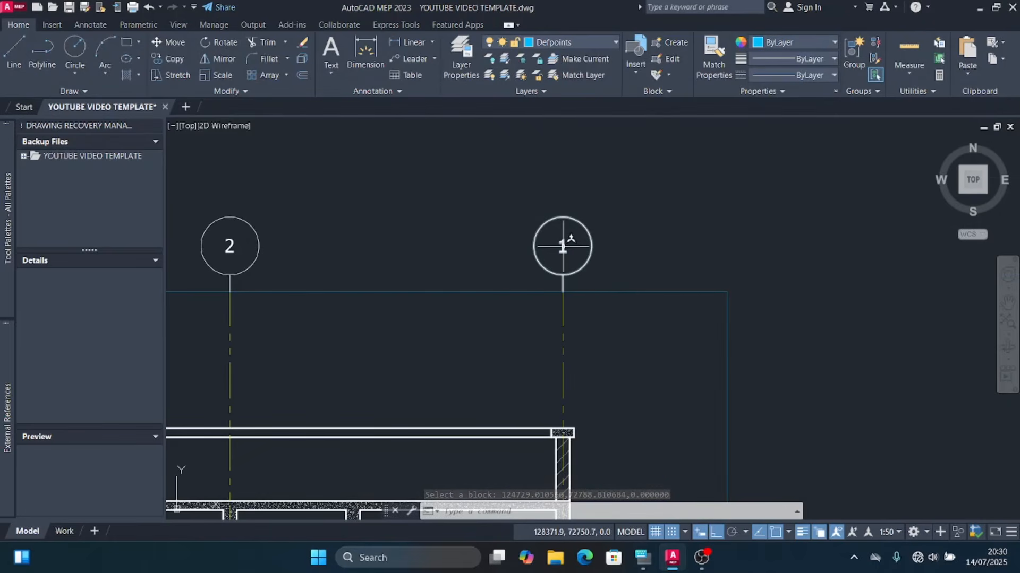
left_click(562, 246)
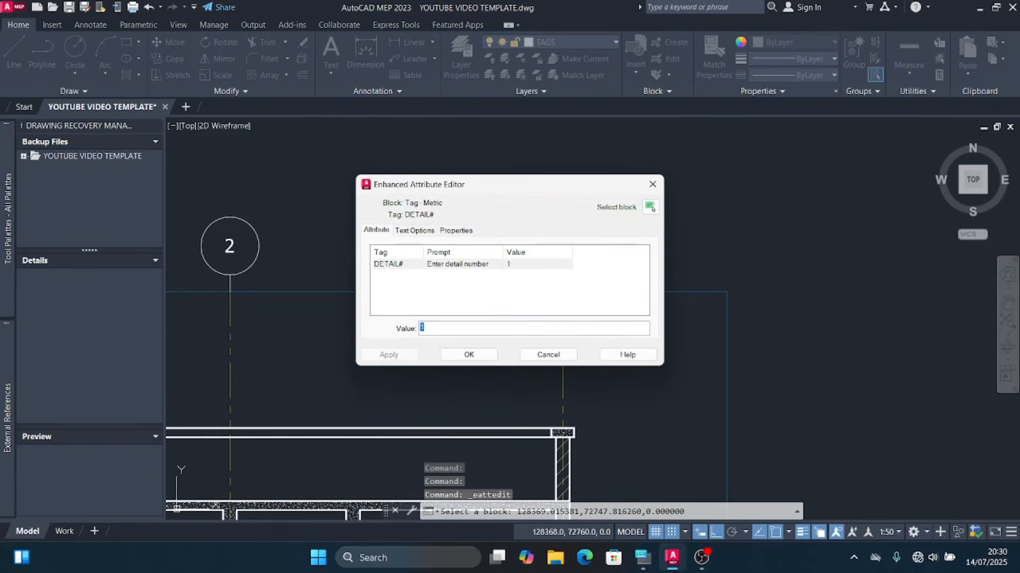
type("3")
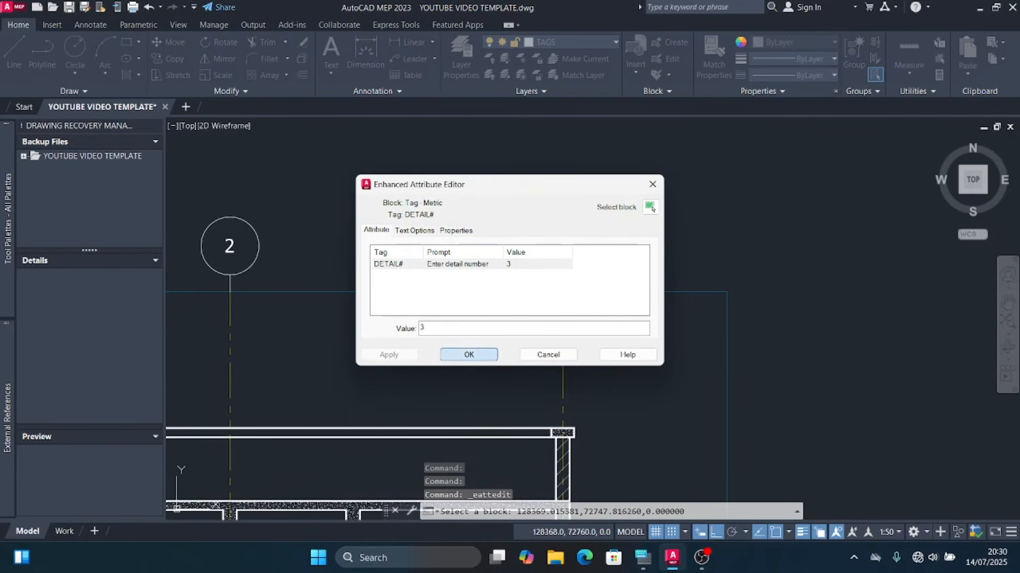
left_click(469, 355)
Step: Make DIMENSIONS the current layer and add a linear dimension between grid lines 1 and 2, just below the boundary rectangle's upper edge
scroll(640, 221, "down", 4)
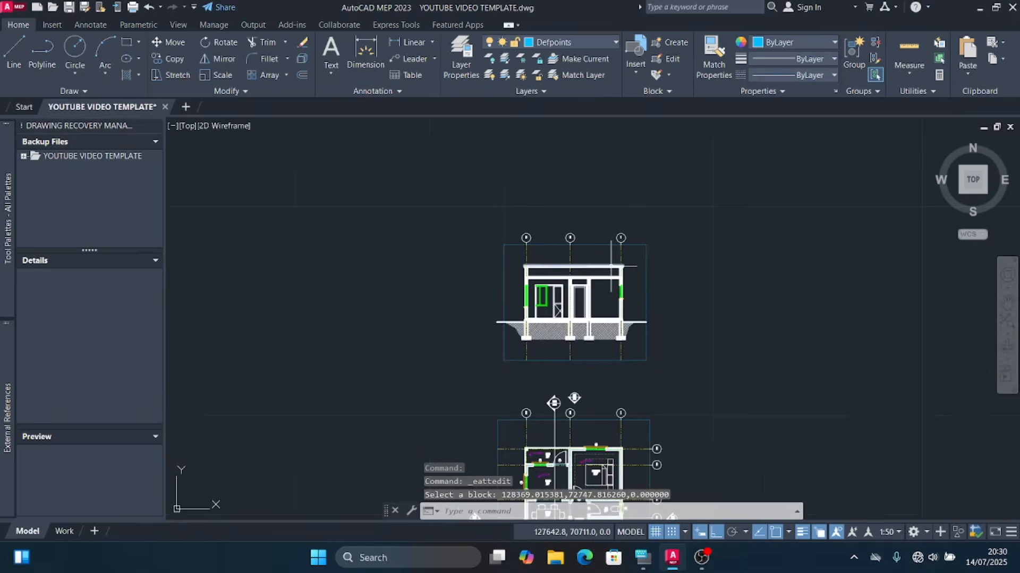
scroll(610, 252, "up", 2)
scroll(612, 252, "down", 2)
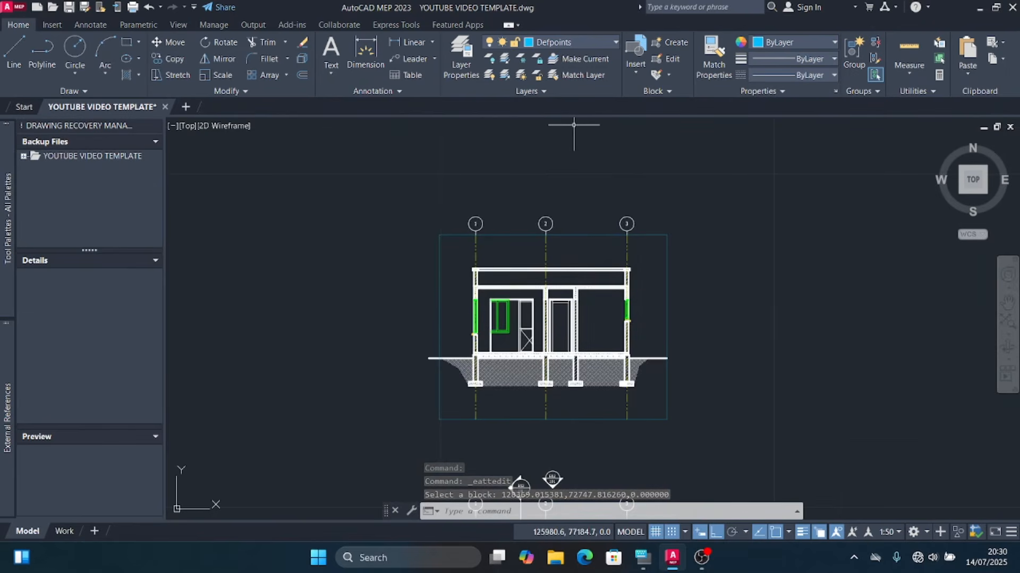
left_click(573, 42)
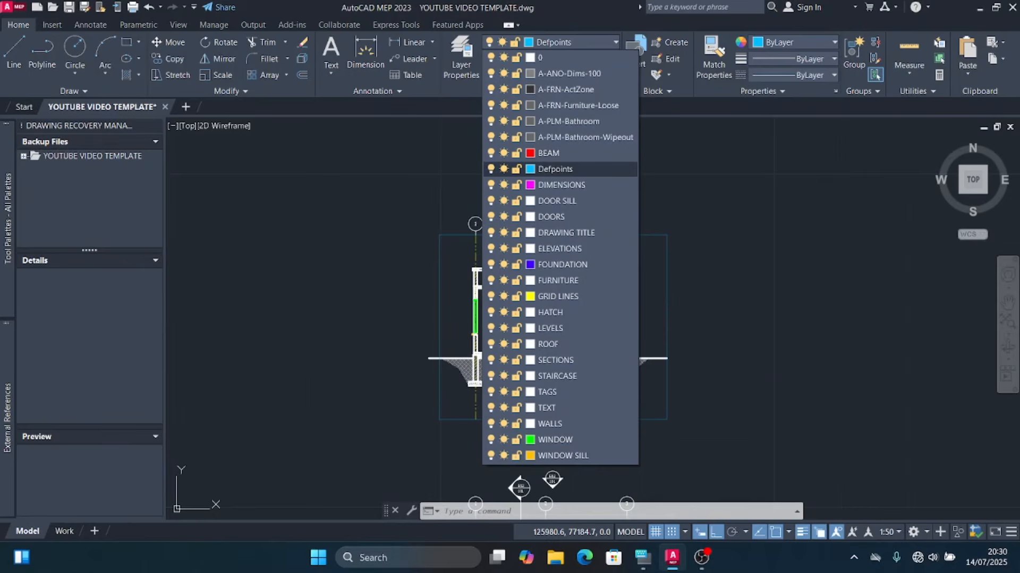
left_click(561, 185)
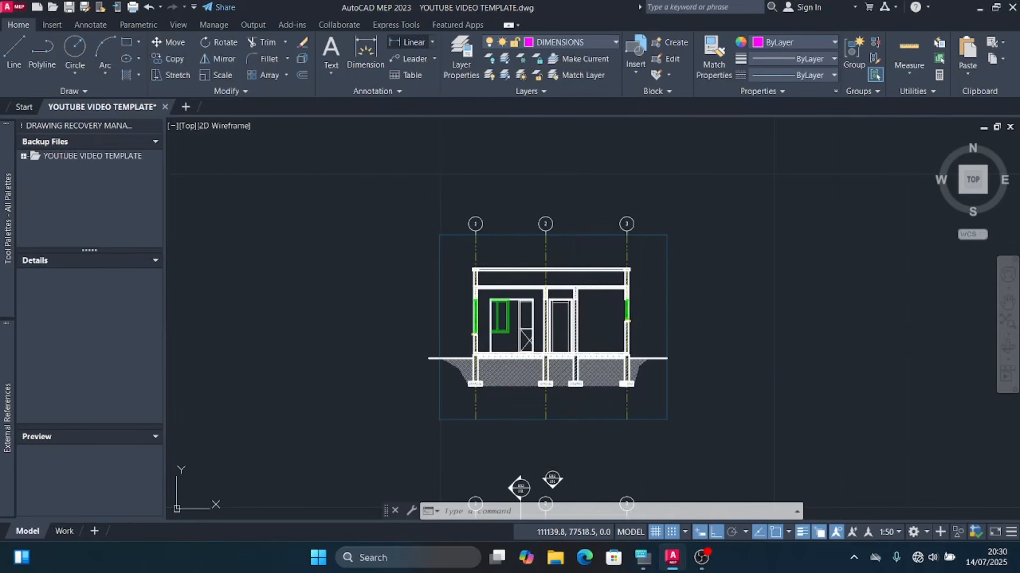
left_click(409, 41)
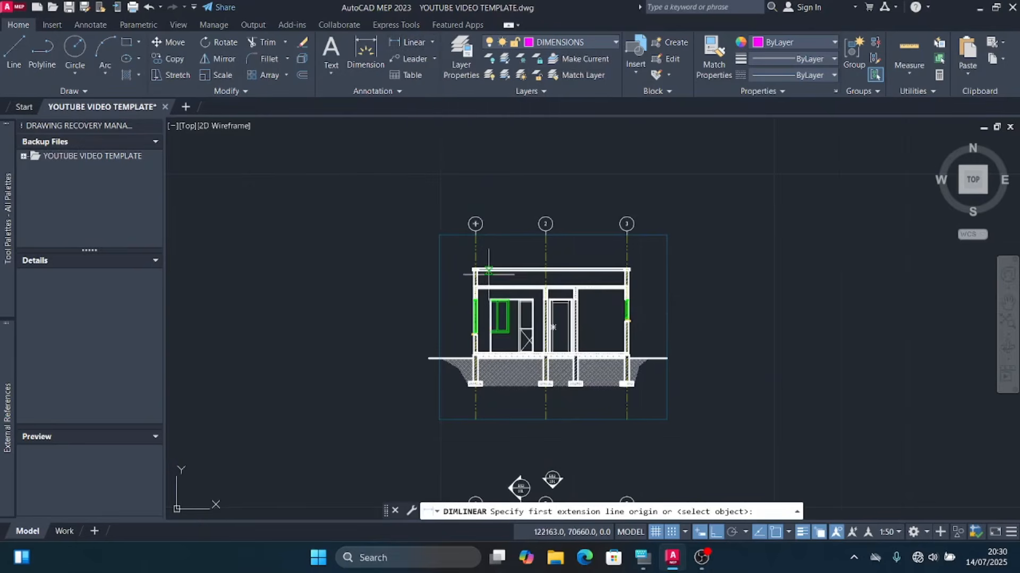
scroll(483, 239, "up", 6)
left_click(451, 217)
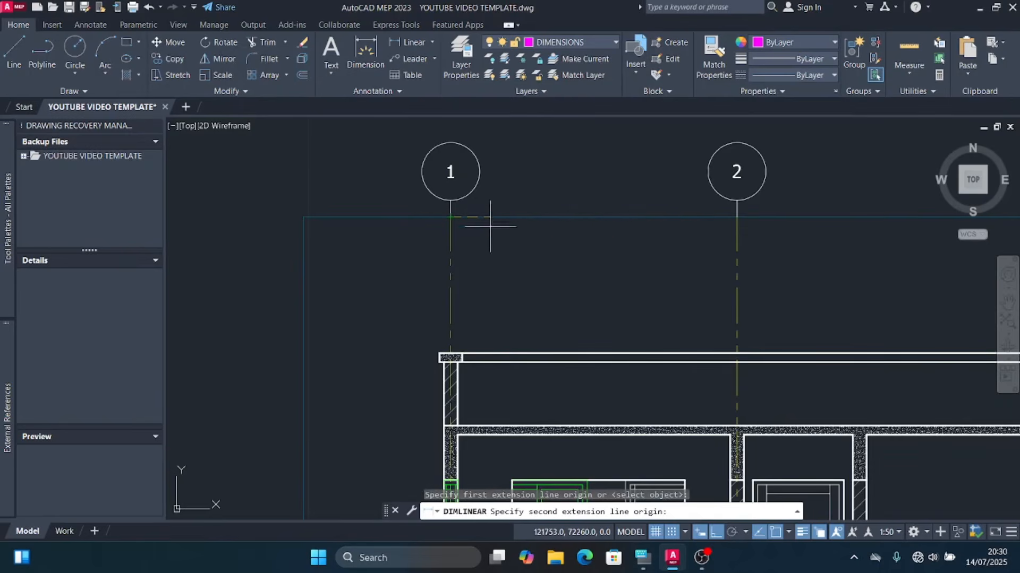
left_click(737, 217)
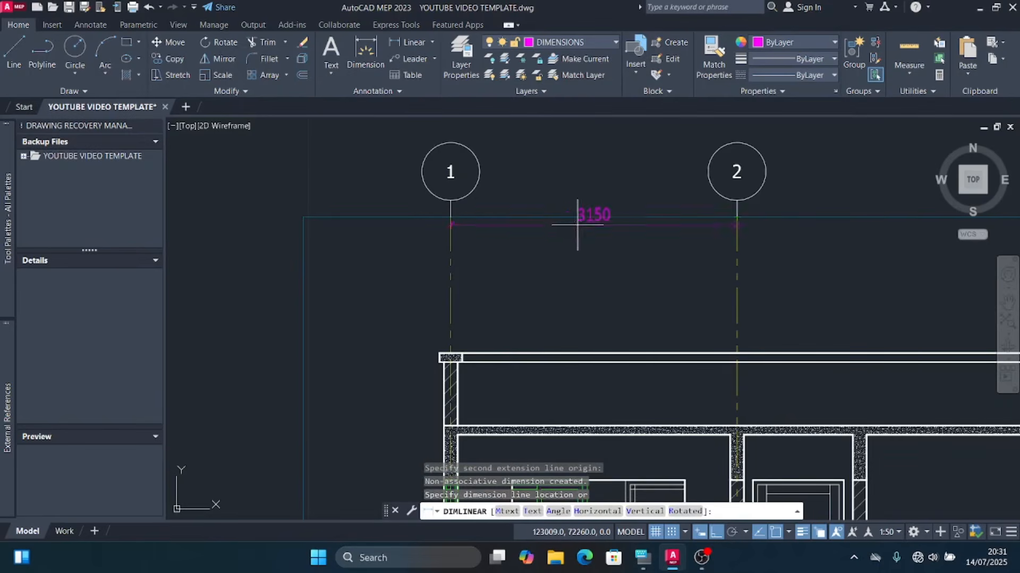
left_click(610, 253)
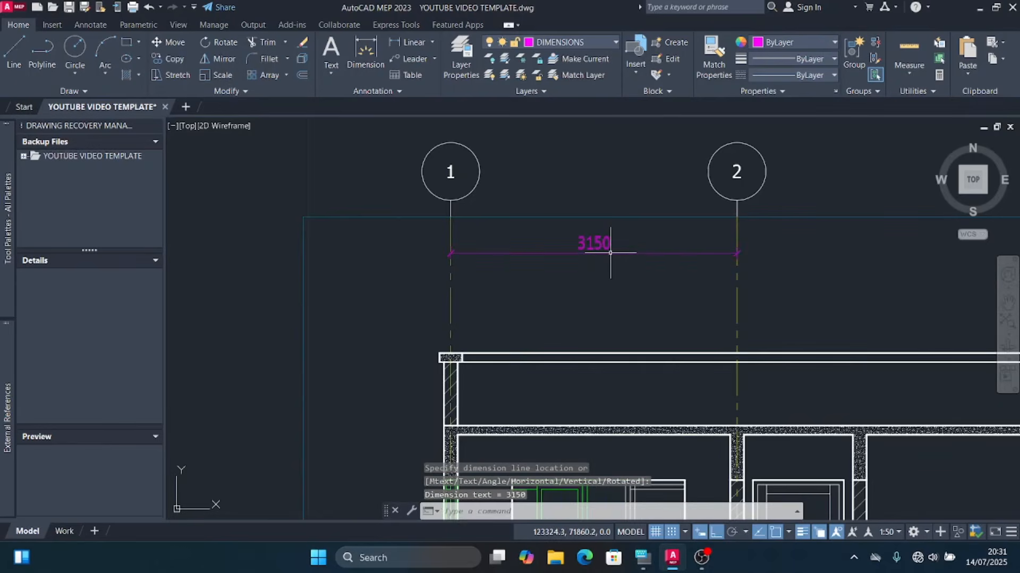
Step: Continue the dimension between grid lines 1 and 2 across to grid line 3 at the boundary rectangle's upper edge
left_click(627, 266)
left_click(590, 238)
scroll(427, 260, "down", 4)
scroll(560, 266, "up", 4)
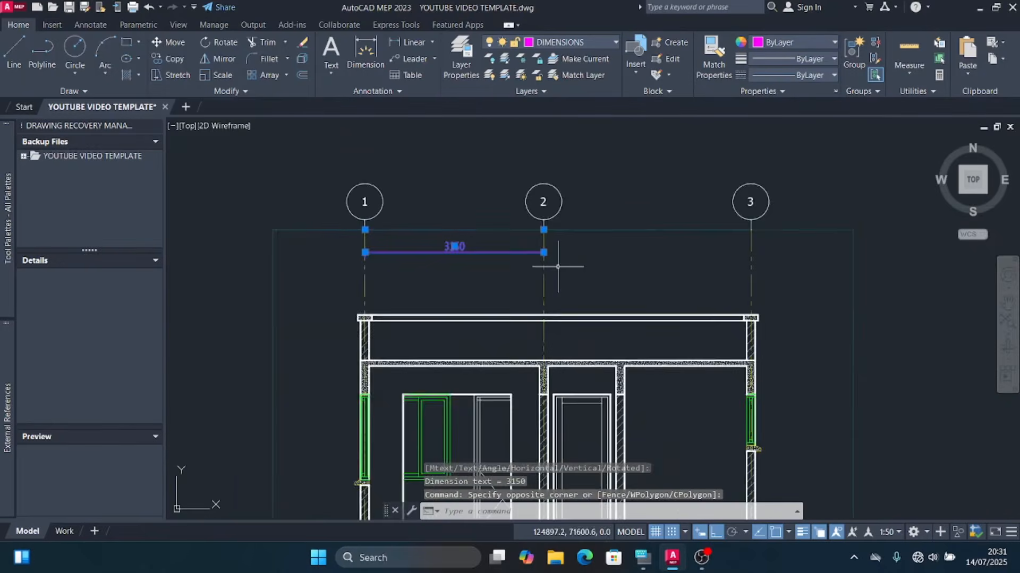
mouse_move(534, 243)
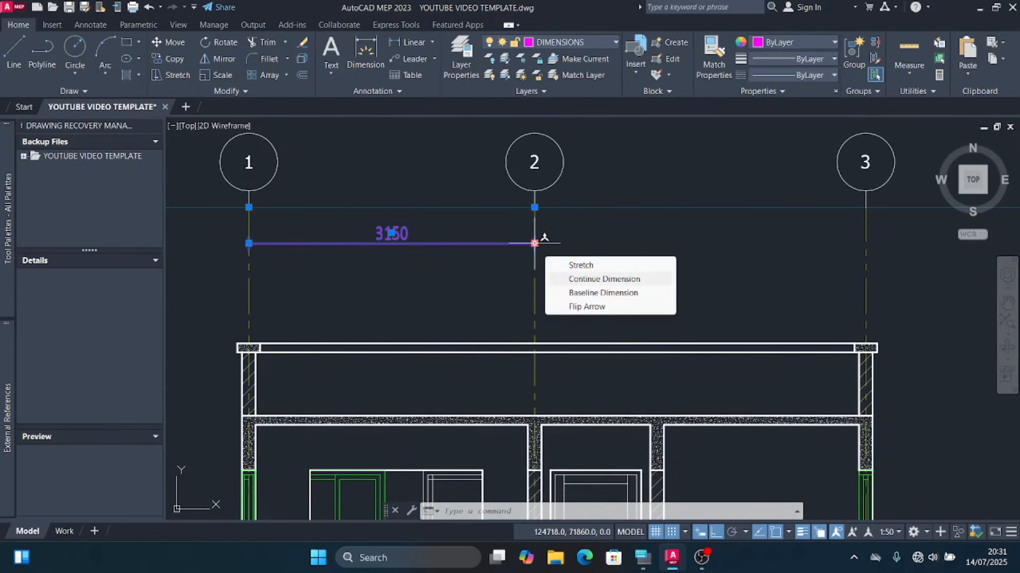
left_click(604, 279)
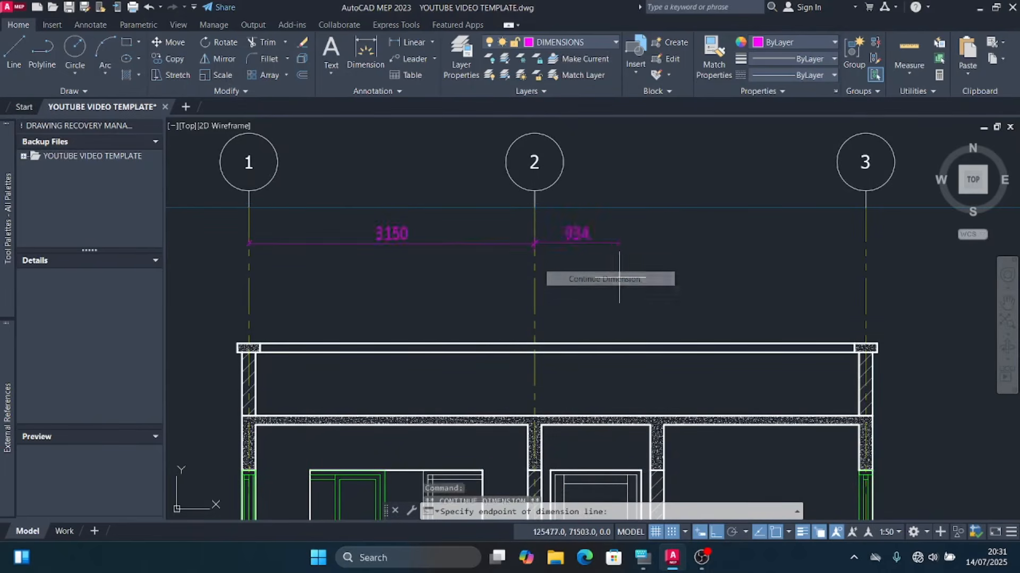
scroll(881, 207, "up", 2)
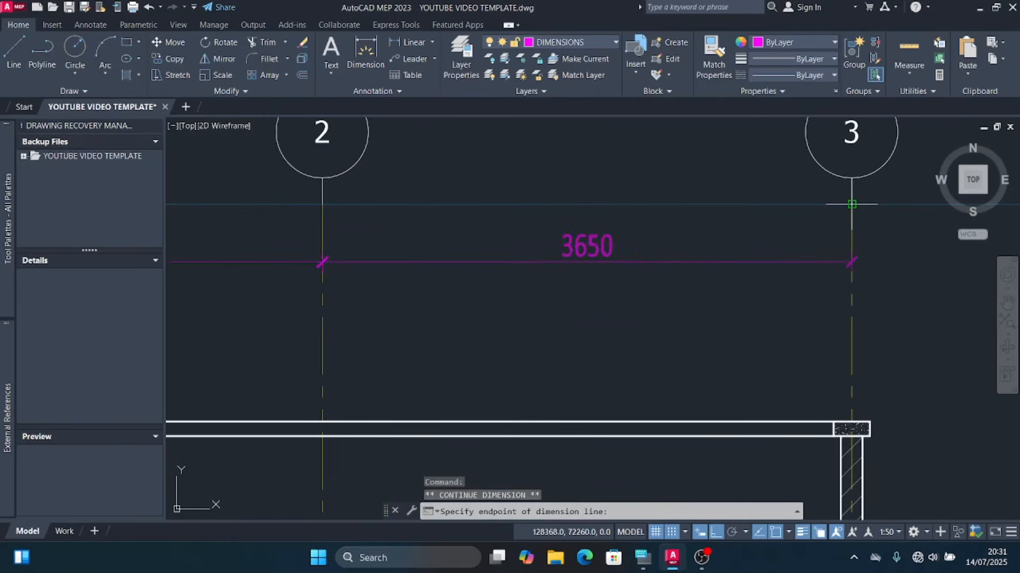
left_click(851, 204)
key("Escape")
scroll(720, 222, "down", 4)
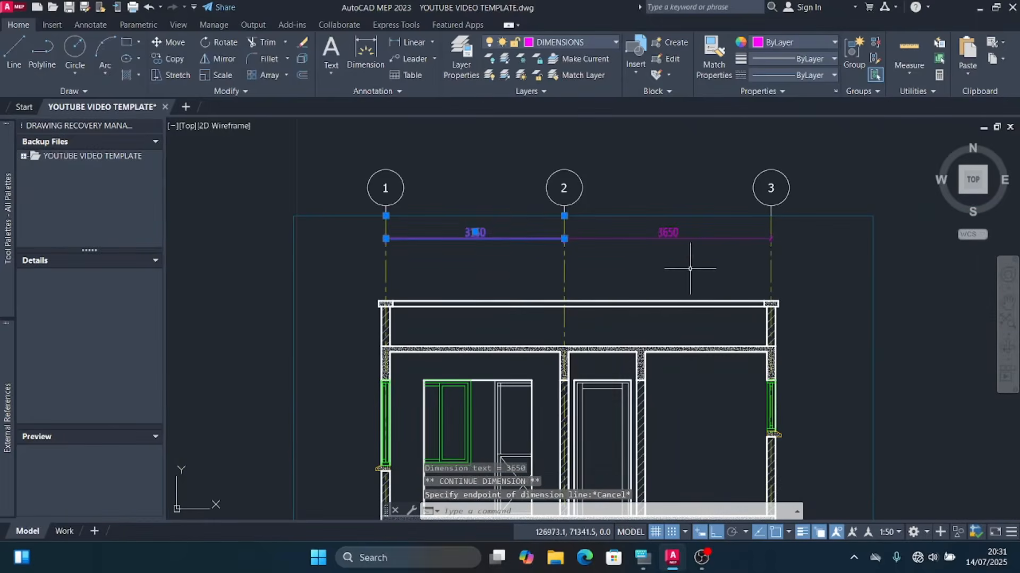
scroll(555, 201, "down", 2)
scroll(578, 276, "up", 2)
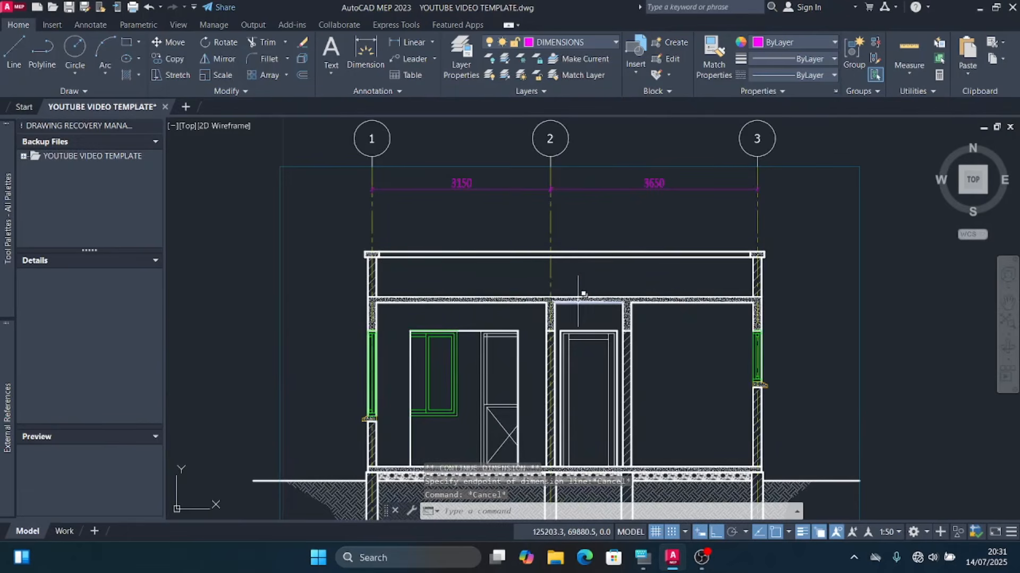
scroll(581, 241, "down", 4)
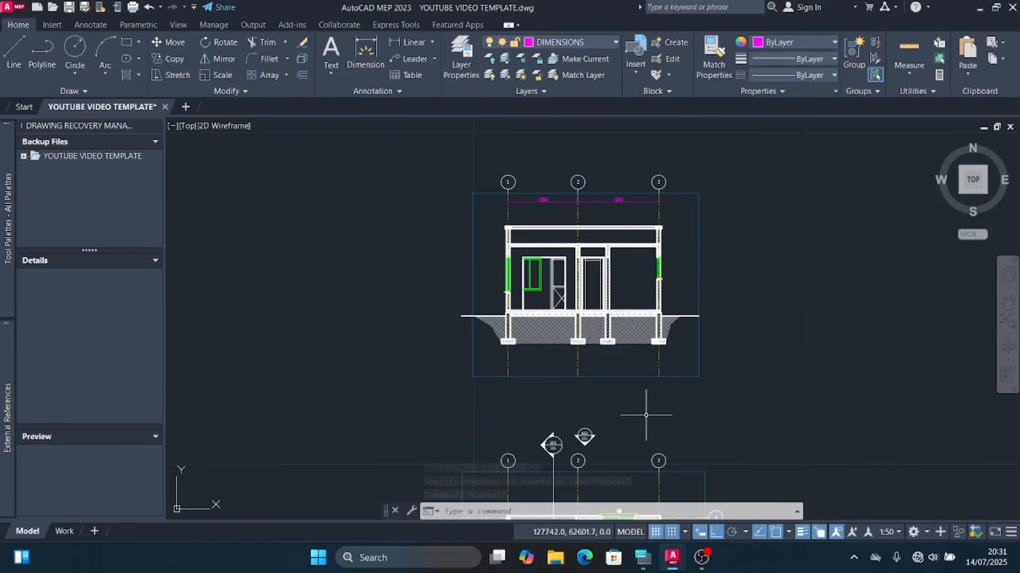
scroll(638, 230, "up", 2)
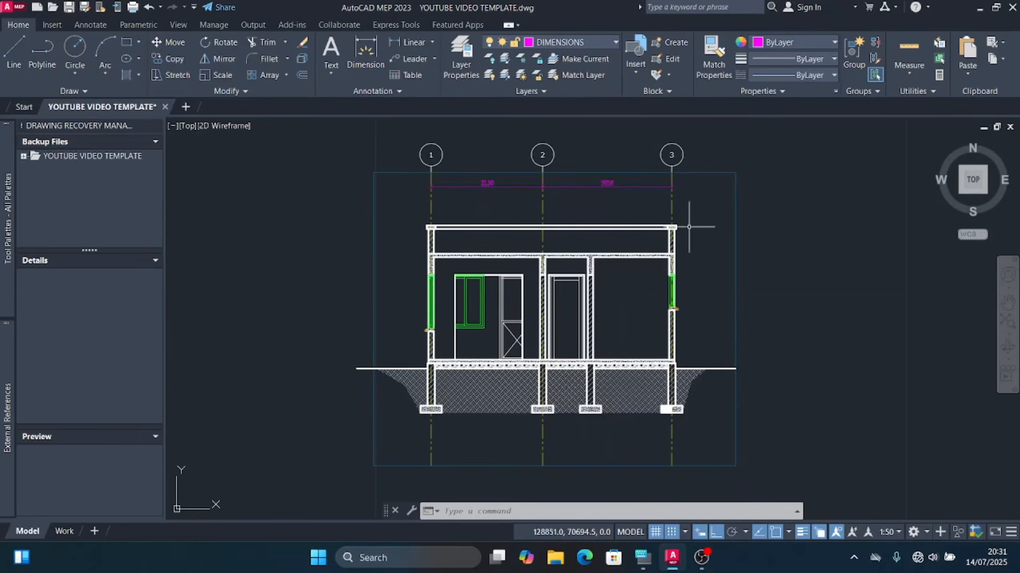
scroll(691, 285, "up", 2)
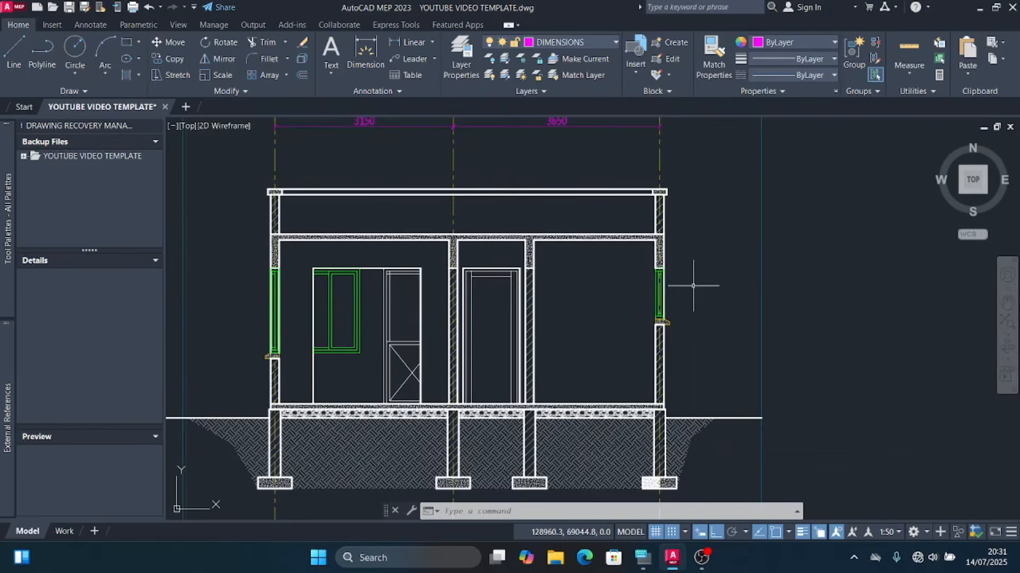
scroll(695, 282, "down", 2)
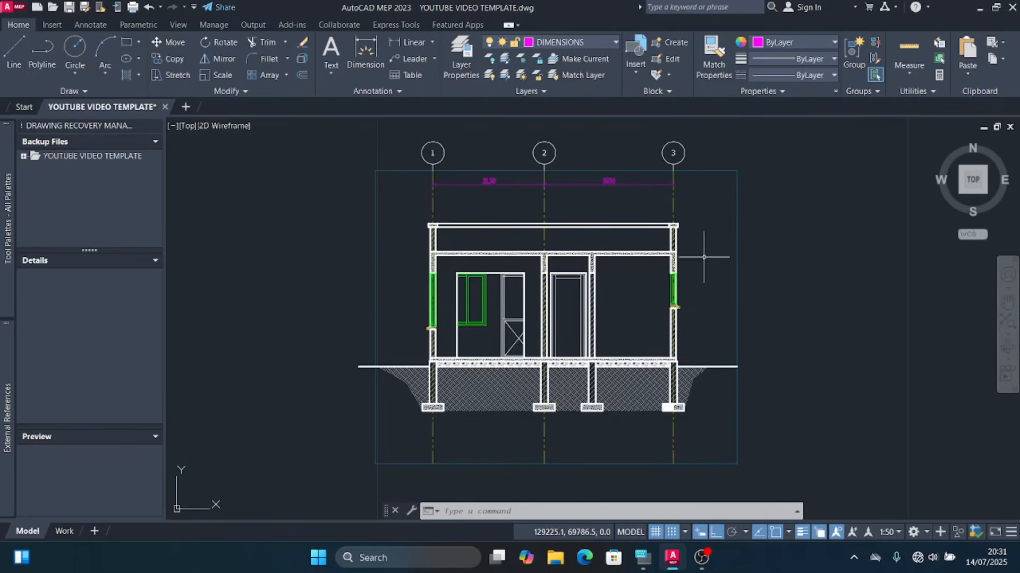
scroll(704, 254, "down", 2)
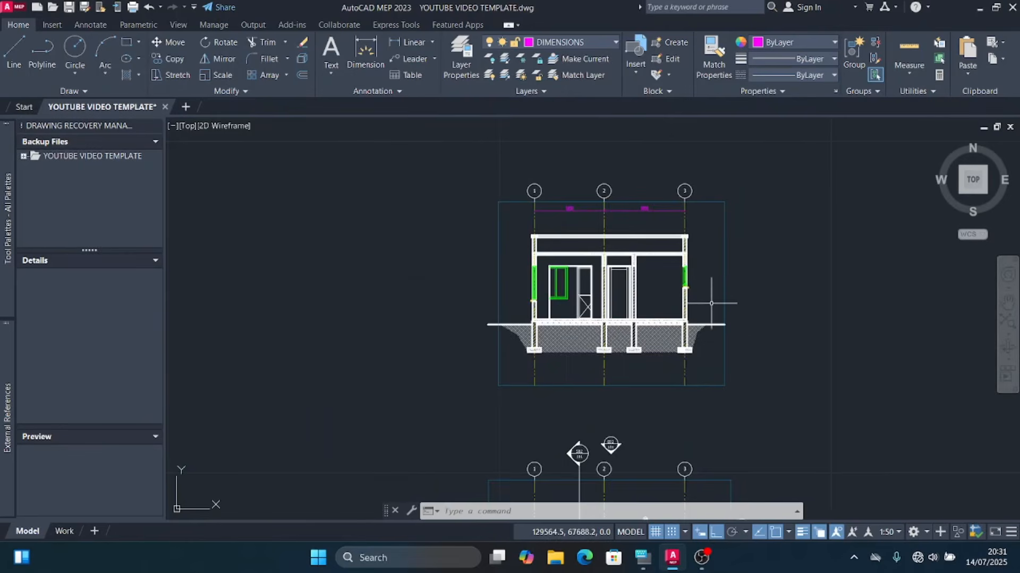
scroll(718, 298, "up", 2)
scroll(693, 247, "down", 2)
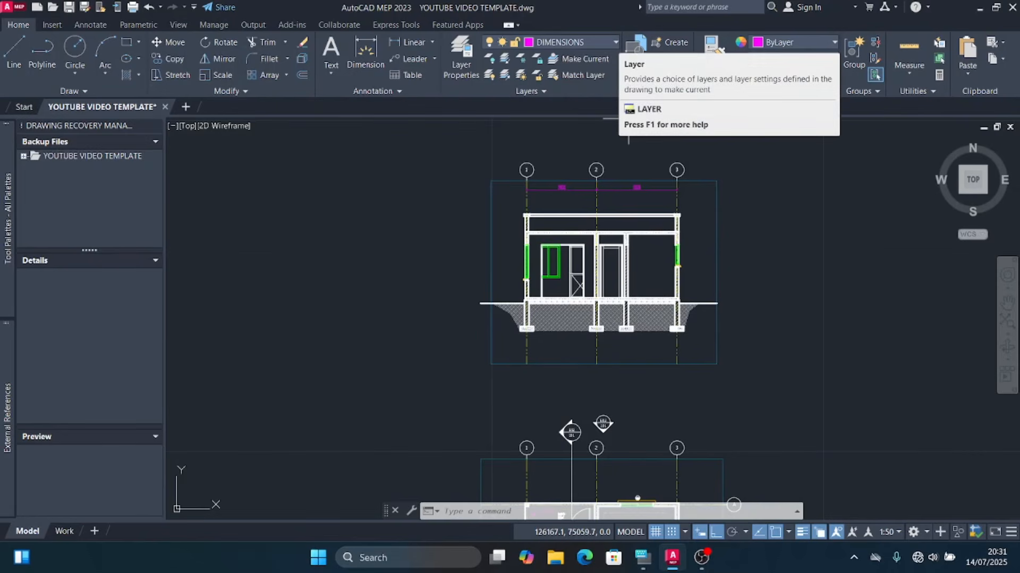
Step: Make DRAWING TITLE the current layer and insert the Drawing Title - Metric block just below the section's boundary rectangle, near its lower-left corner
left_click(615, 42)
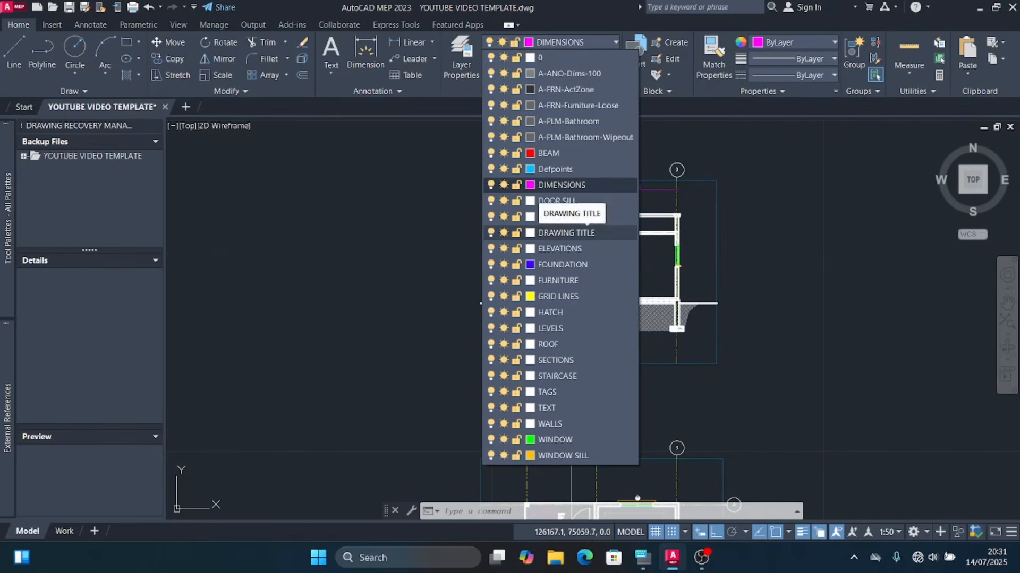
left_click(584, 233)
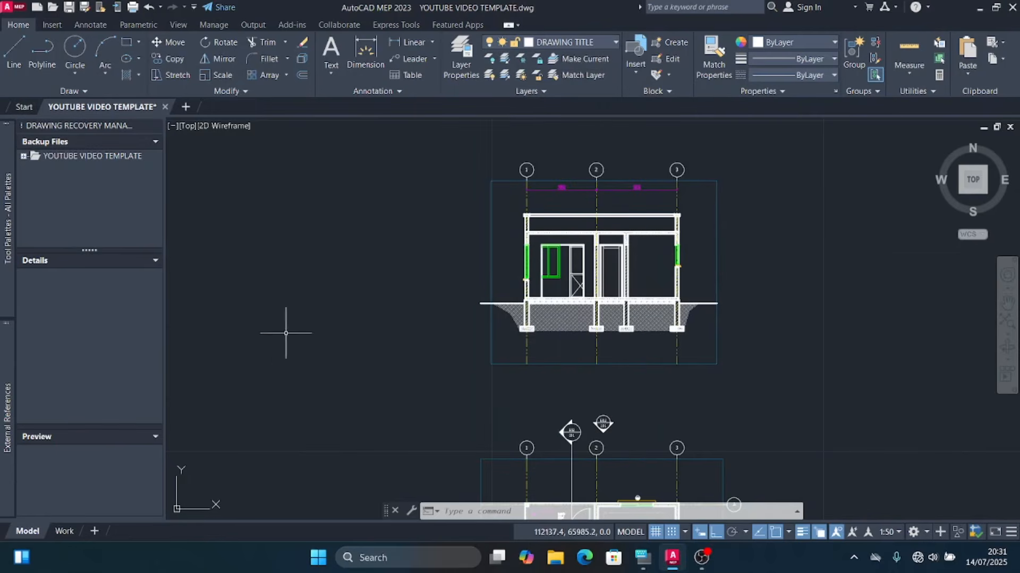
key("ctrl+3")
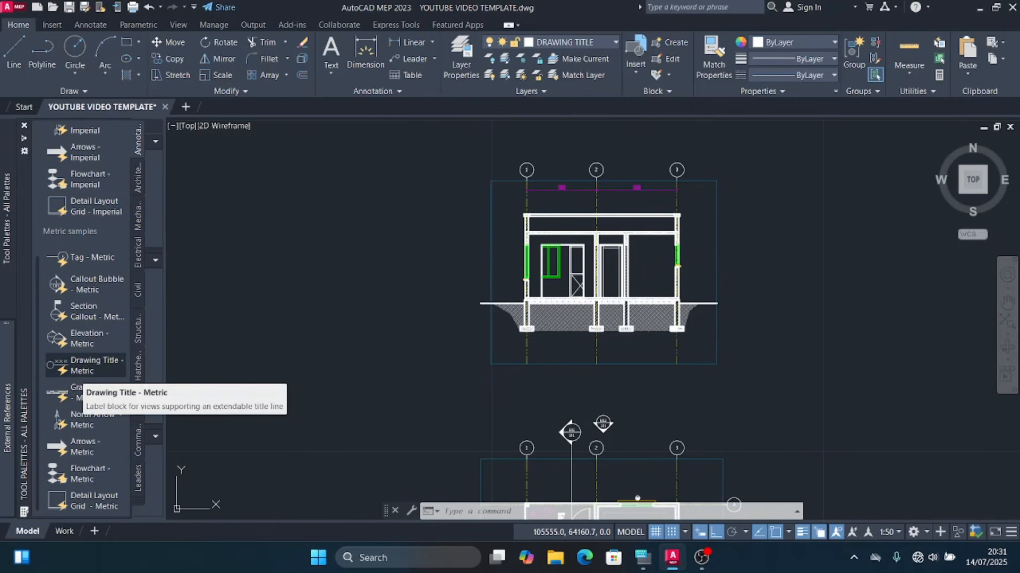
left_click(80, 367)
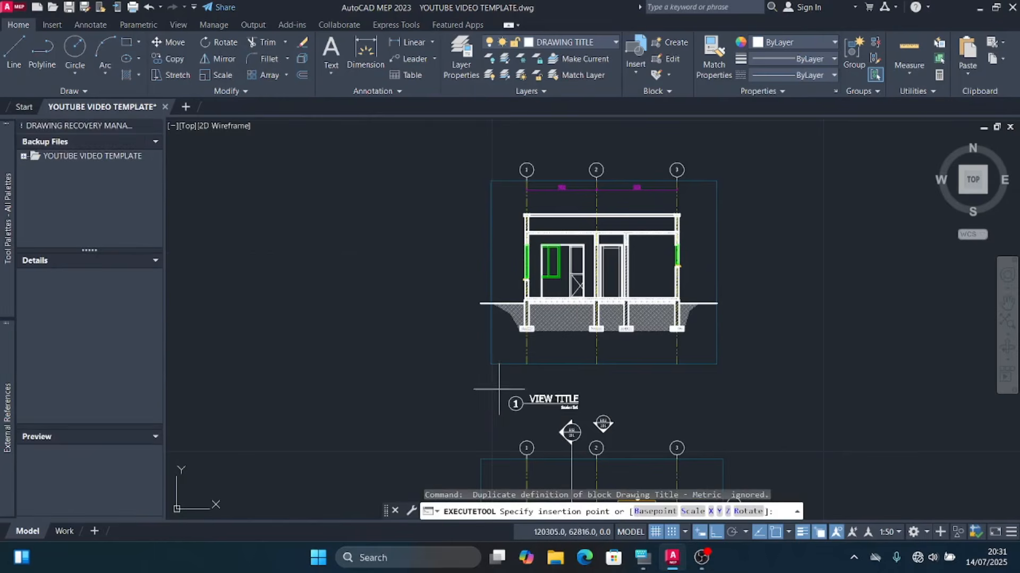
scroll(488, 387, "up", 2)
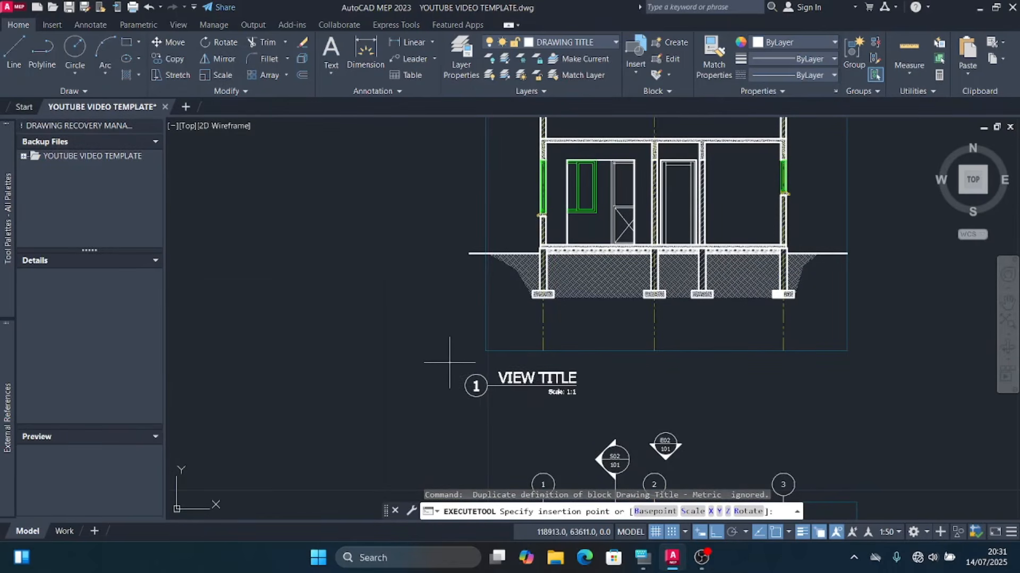
scroll(593, 399, "up", 2)
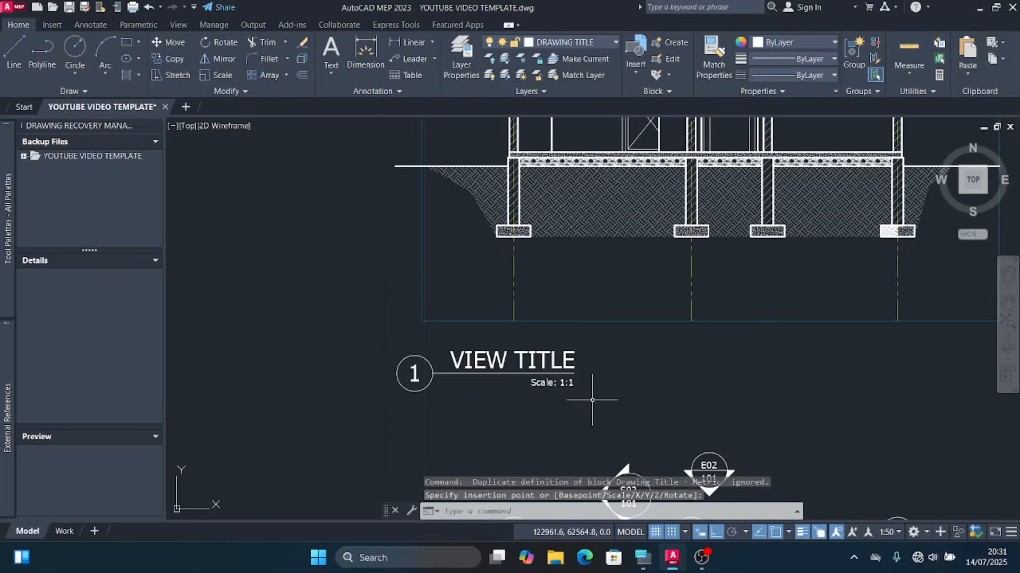
Step: Set the drawing name in the section's title block to SECTION ELEVTION (S01) and apply it
left_click(564, 360)
double_click(563, 360)
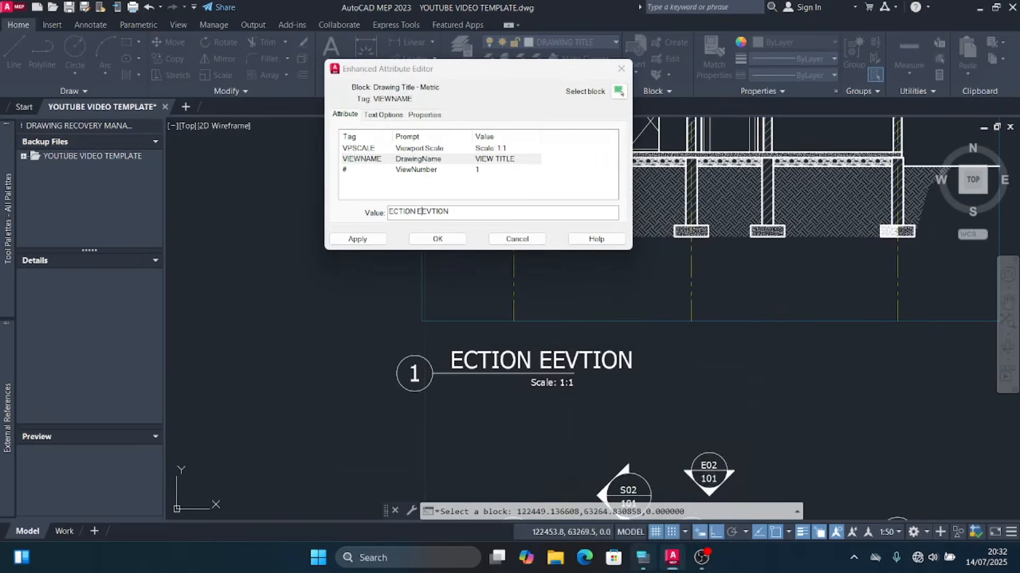
key("ctrl+super+o")
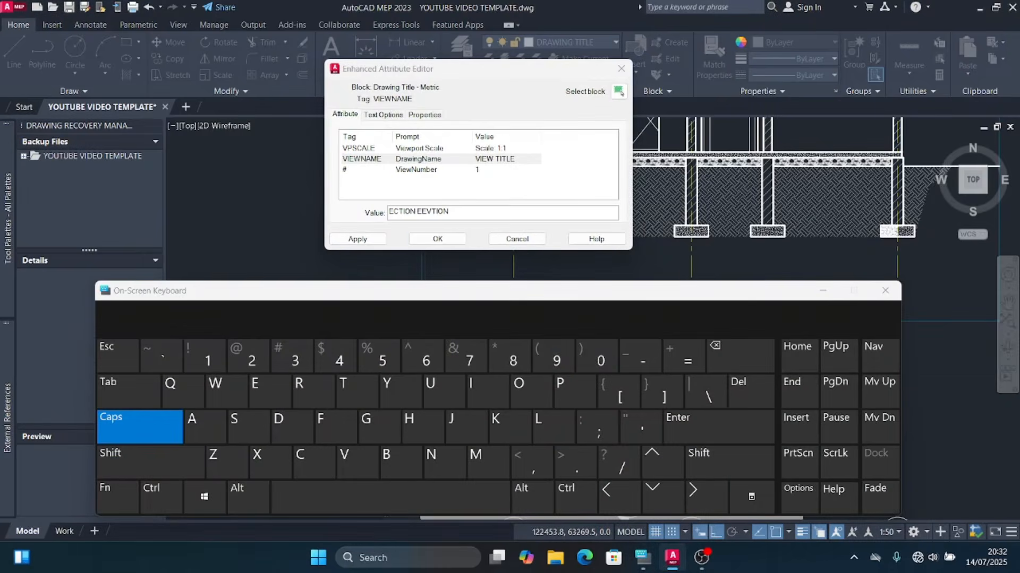
left_click(554, 427)
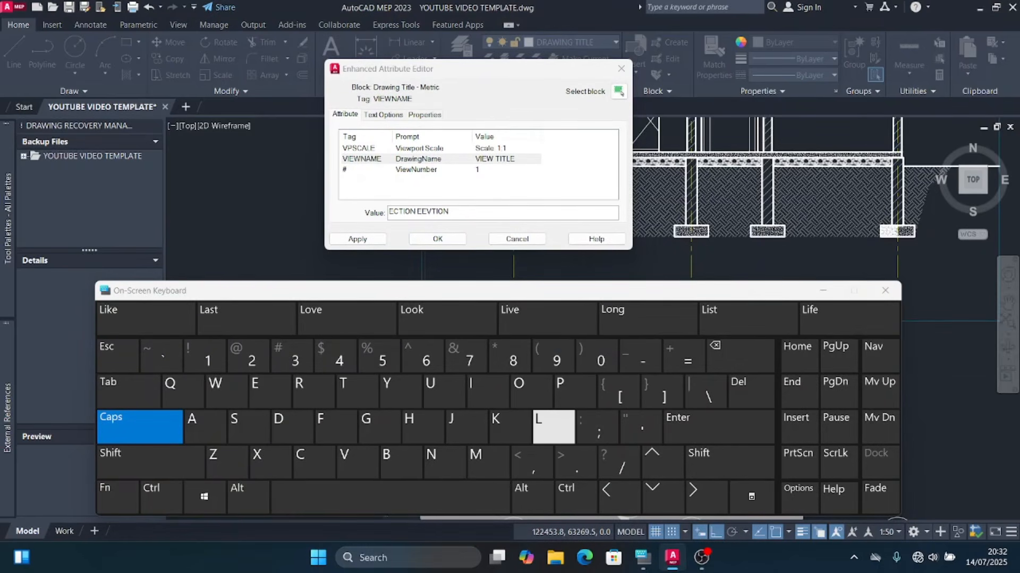
left_click(422, 211)
left_click(553, 427)
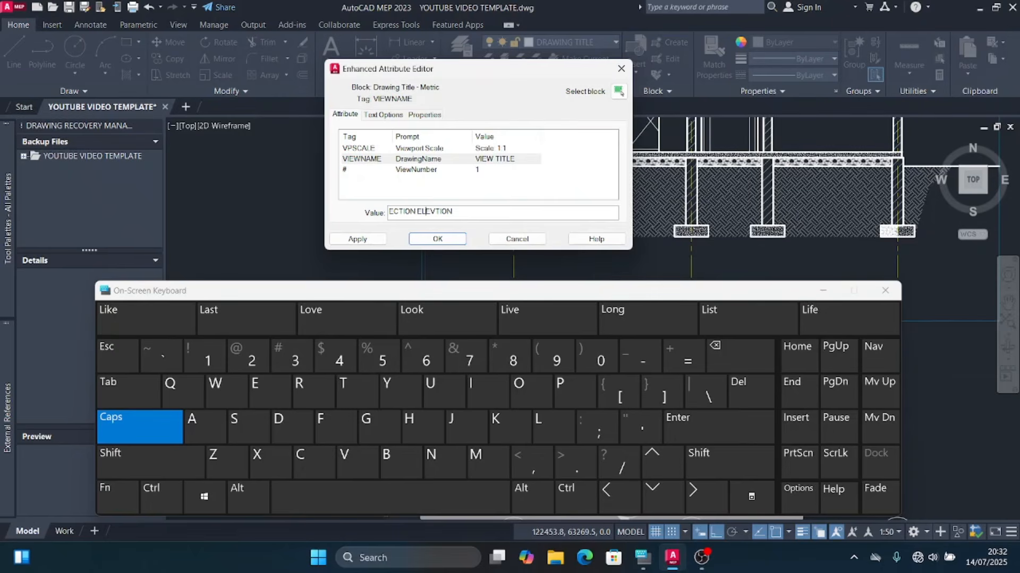
left_click(249, 427)
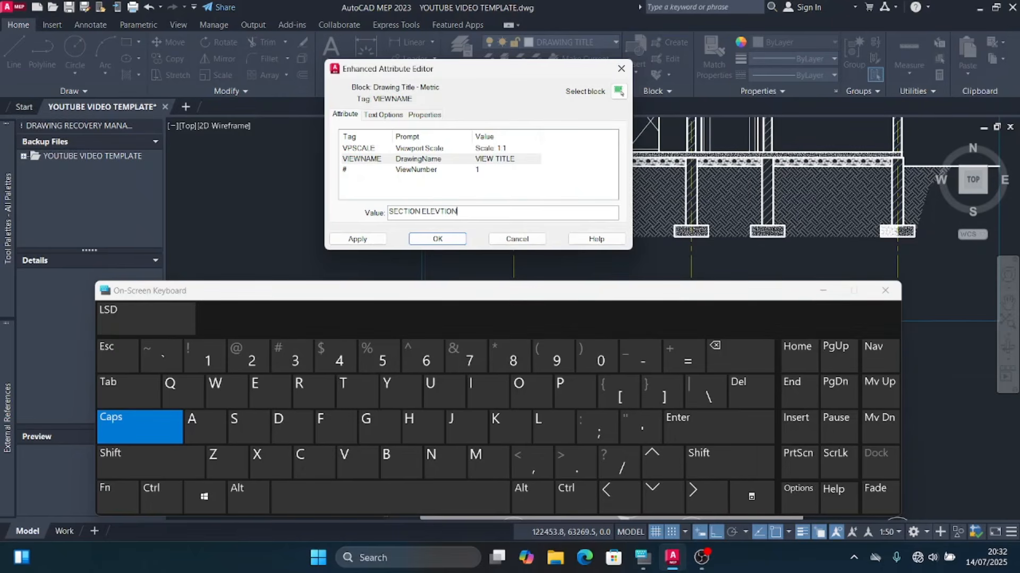
left_click(390, 498)
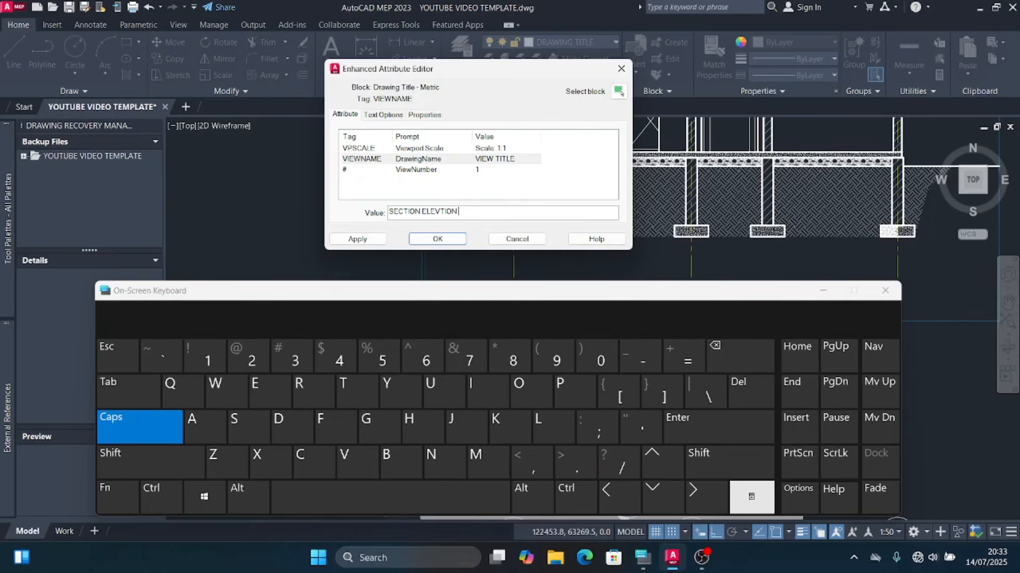
type("(")
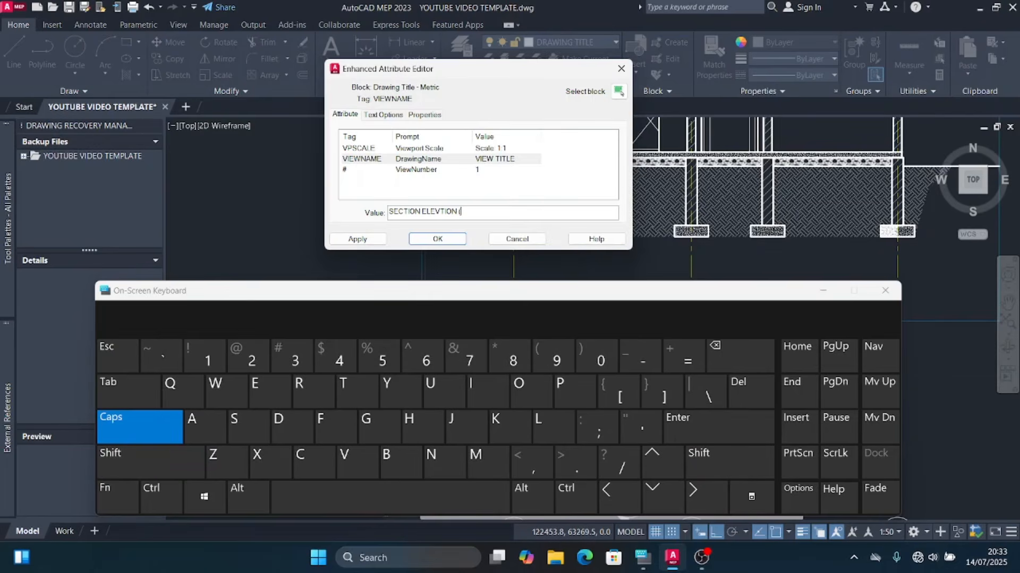
type("S0")
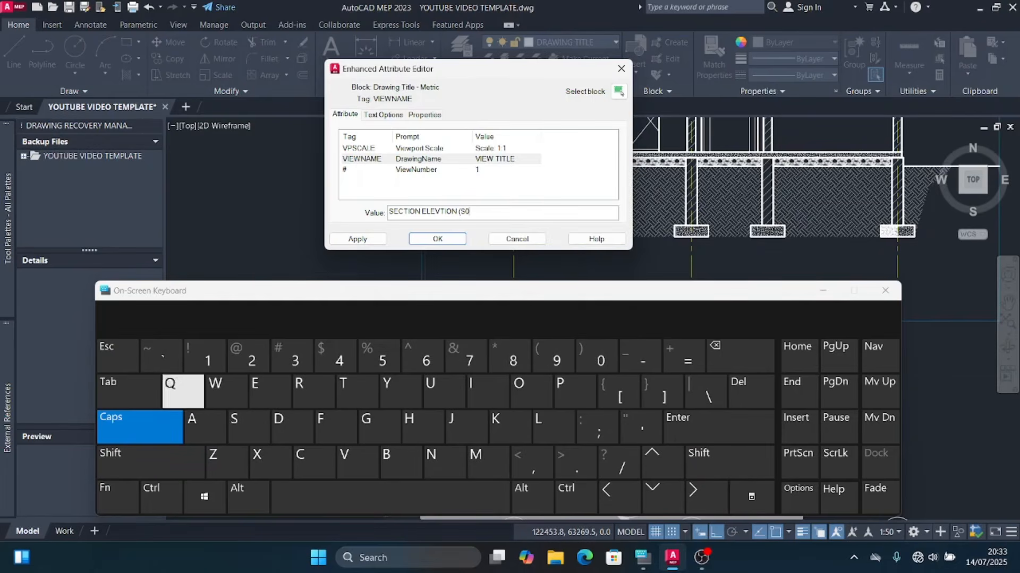
type("1)")
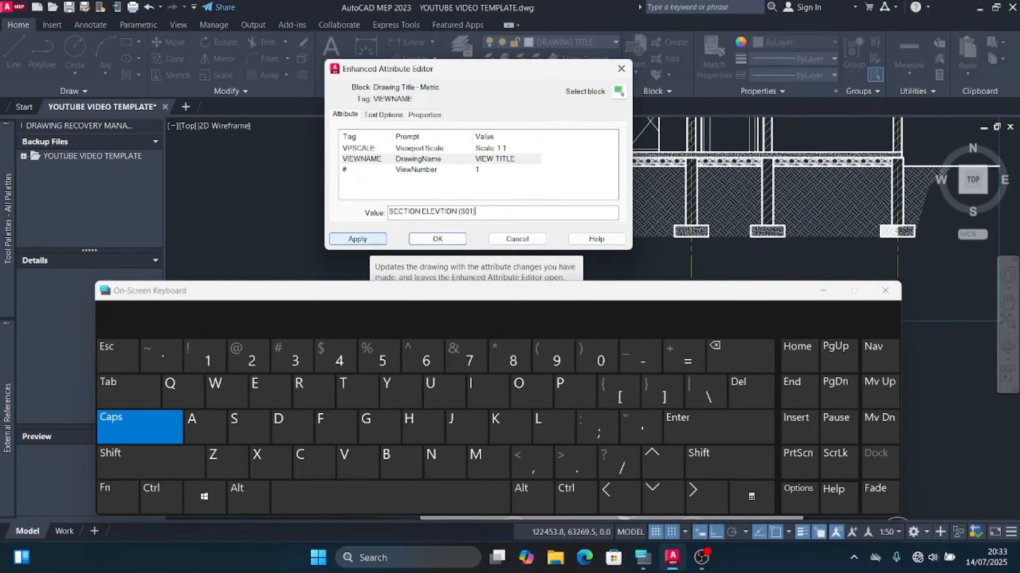
left_click(357, 239)
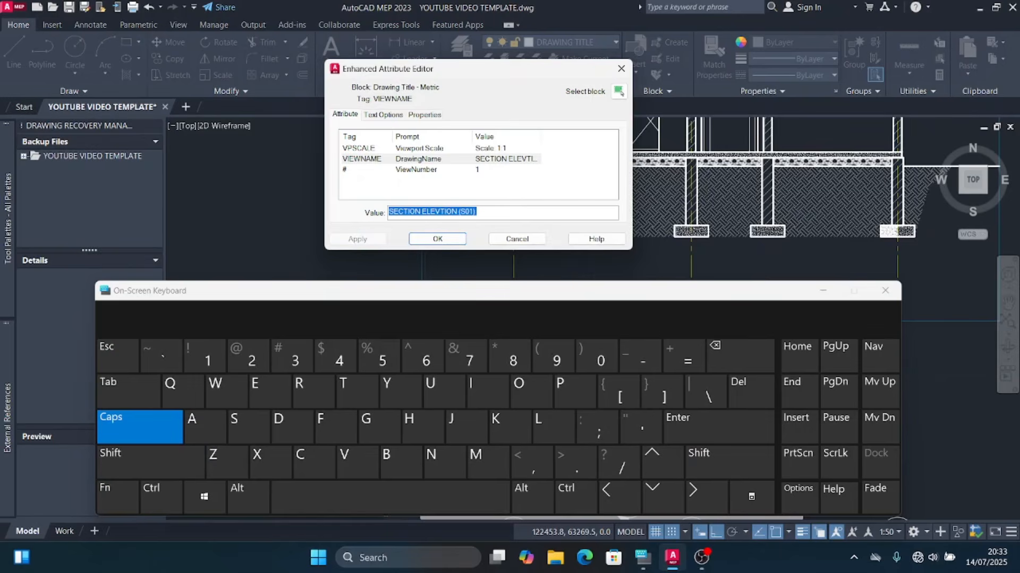
Step: Set the title block's viewport scale to Scale: 1:50, accept the attribute changes and put the on-screen keyboard away
left_click(419, 149)
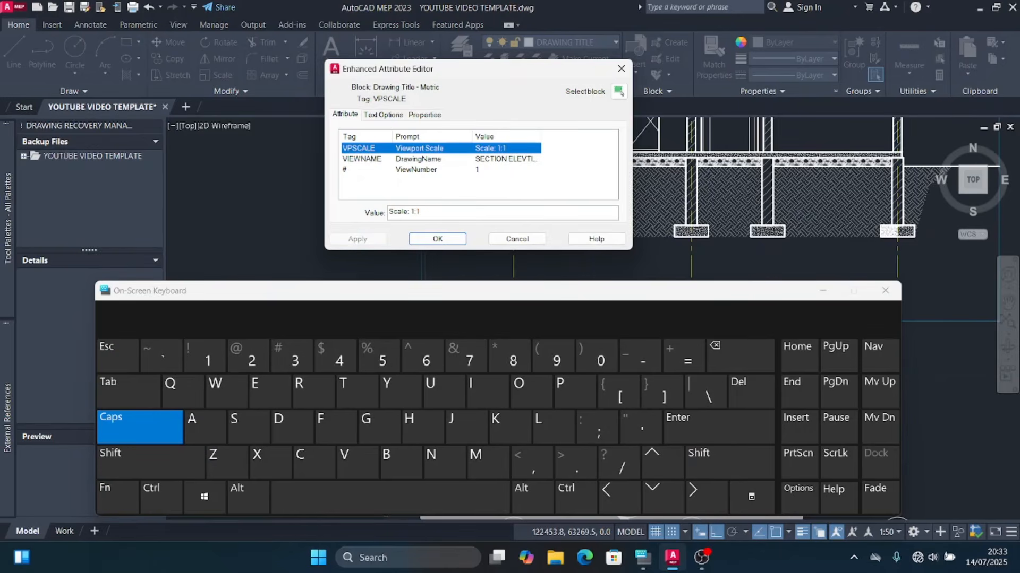
left_click(421, 212)
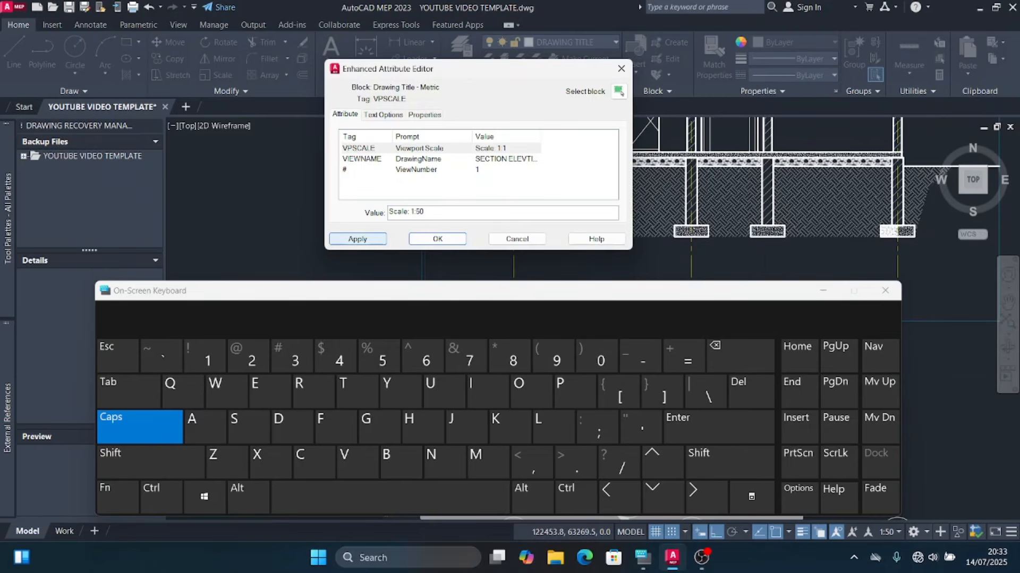
left_click(357, 239)
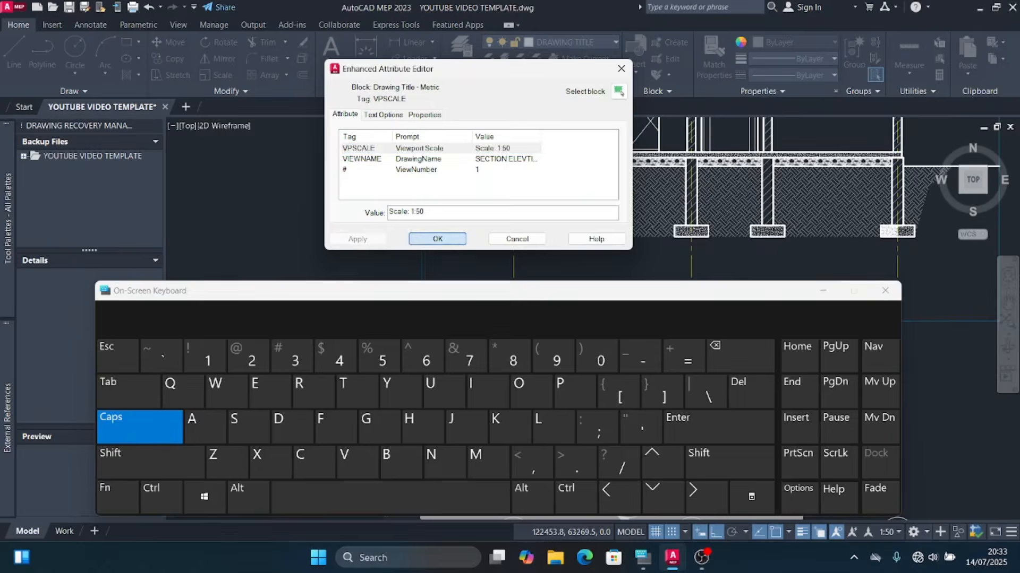
left_click(435, 239)
key("Page_Up")
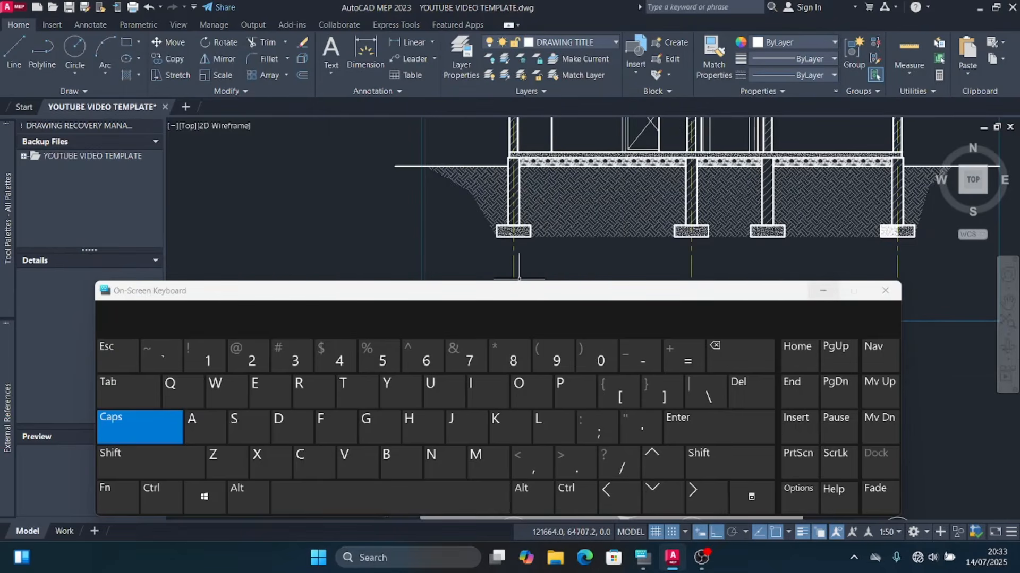
left_click(823, 290)
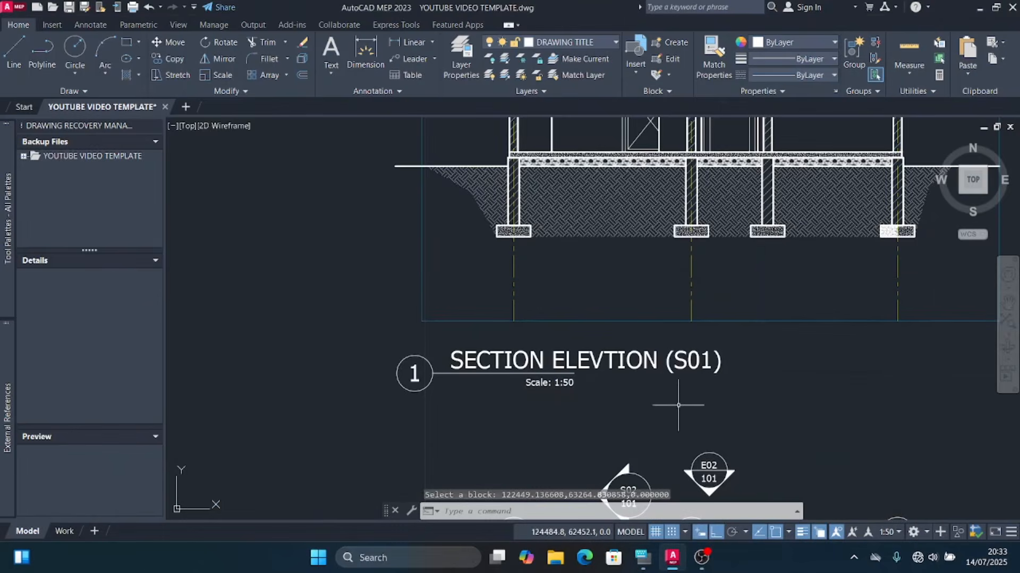
Step: Stretch the section title block's underline to the end of the SECTION ELEVTION (S01) text
scroll(662, 387, "up", 2)
left_click(644, 404)
left_click(512, 361)
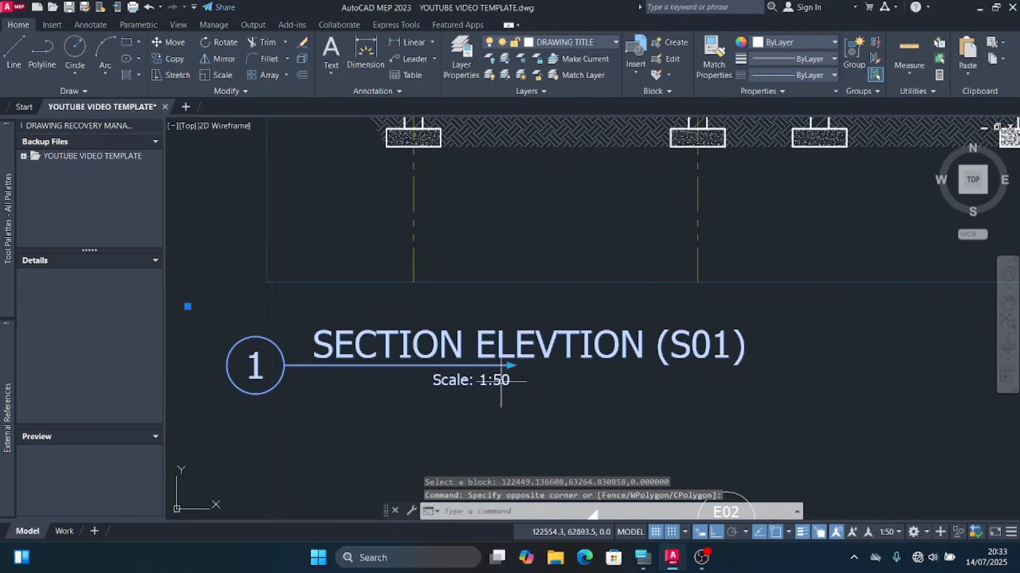
left_click(510, 365)
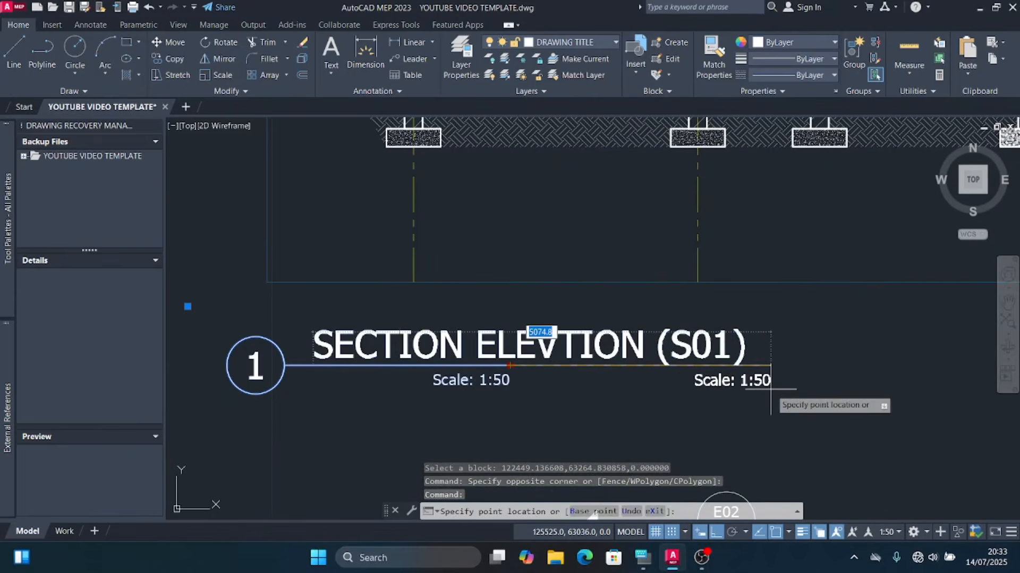
left_click(775, 366)
scroll(464, 374, "down", 6)
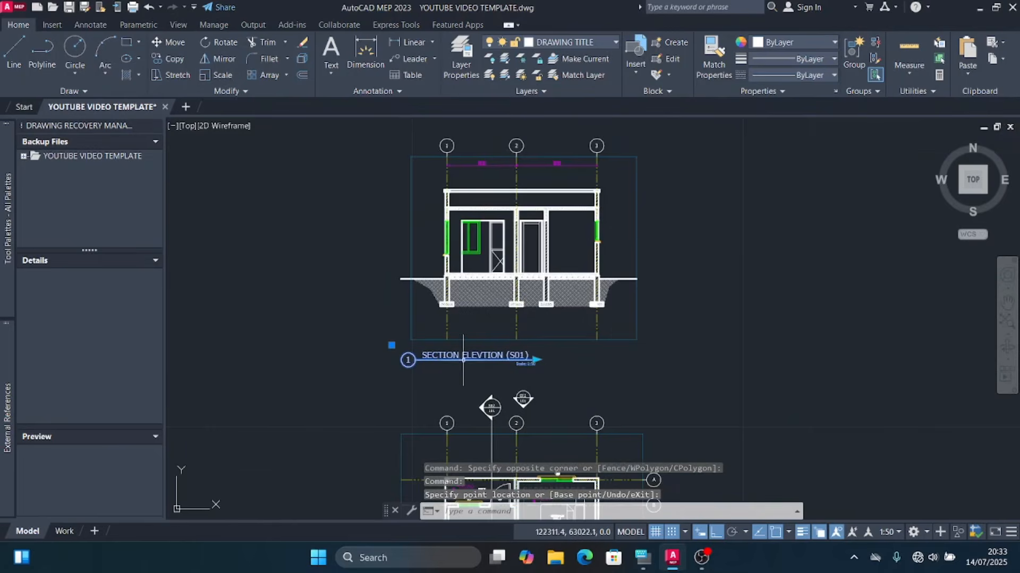
key("Escape")
scroll(563, 350, "down", 3)
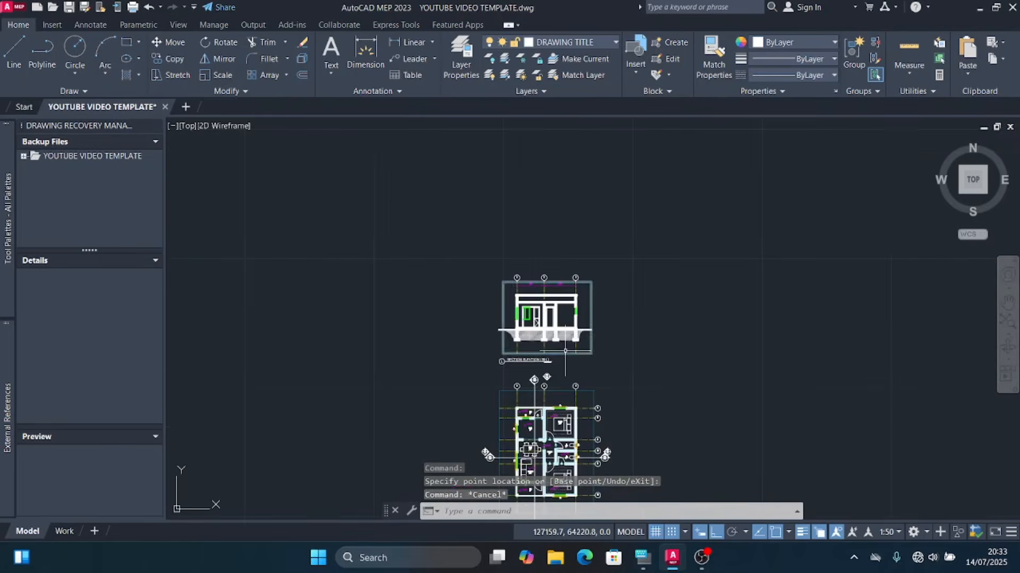
Step: Make TEXT the current layer and draw a horizontal multileader from the foundation wall on grid line 3 out beyond the soil hatch
scroll(565, 350, "up", 3)
scroll(557, 342, "up", 2)
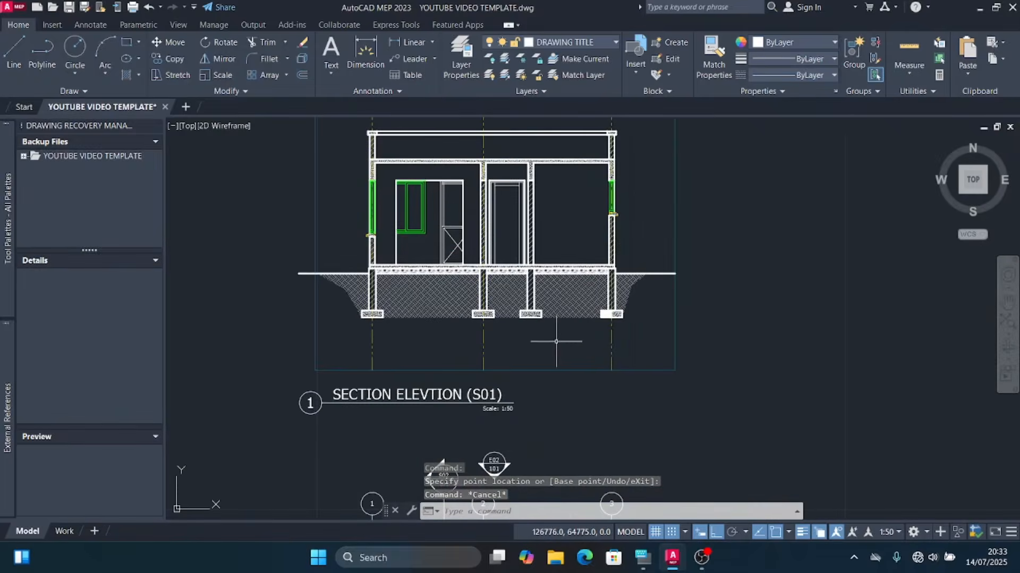
scroll(574, 286, "down", 2)
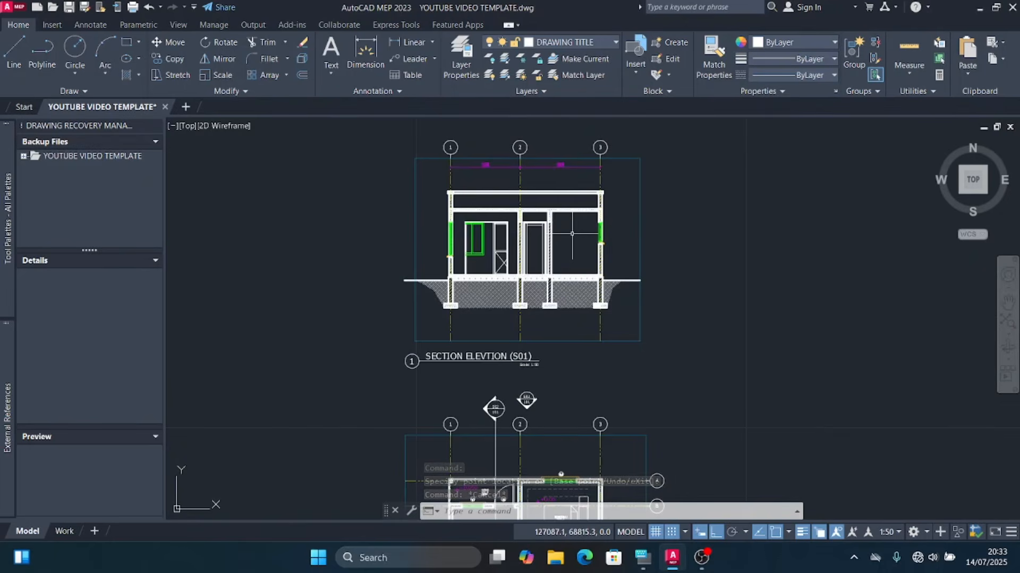
scroll(648, 221, "up", 2)
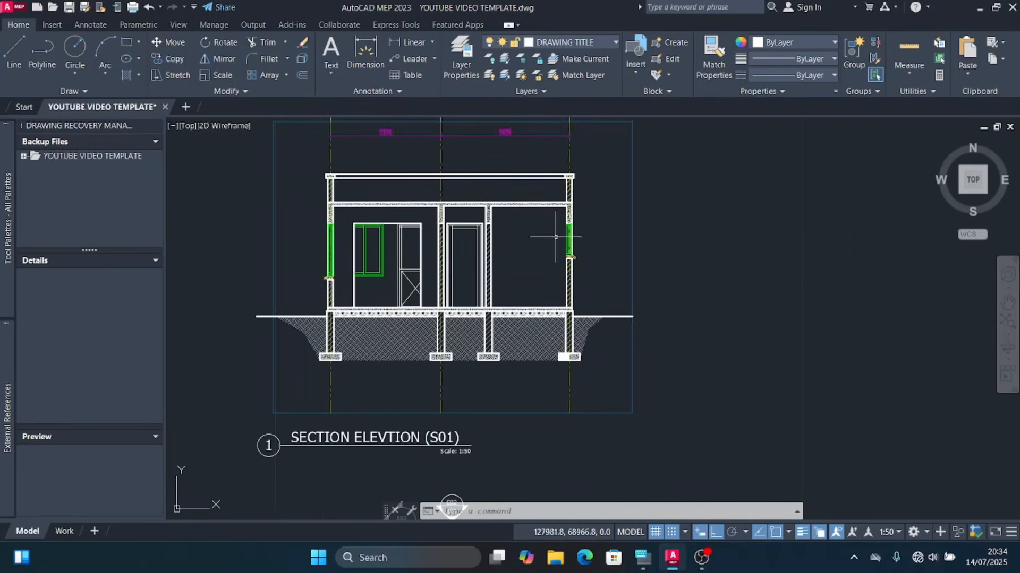
left_click(584, 42)
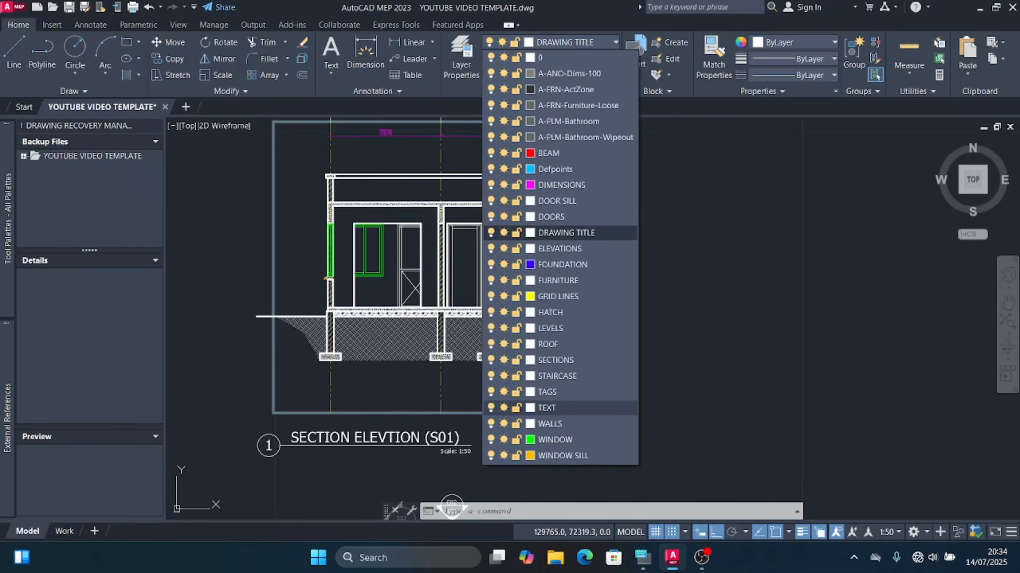
left_click(547, 408)
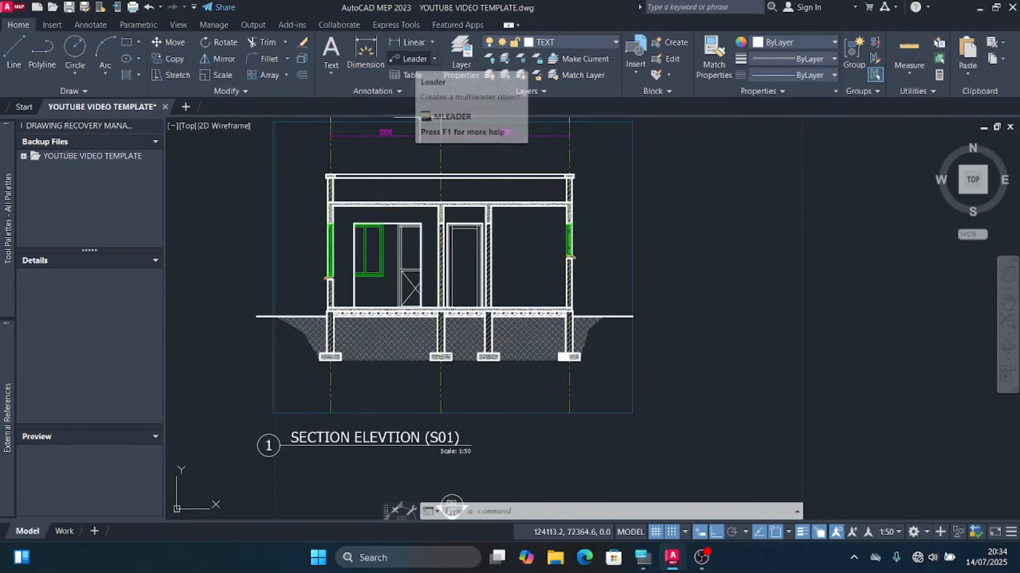
left_click(414, 59)
scroll(440, 352, "up", 8)
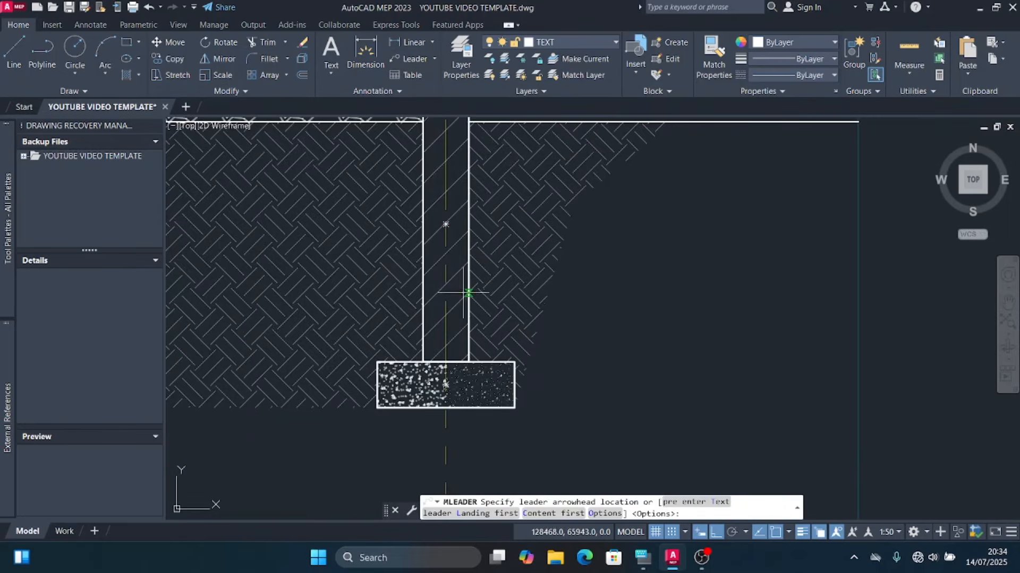
left_click(446, 224)
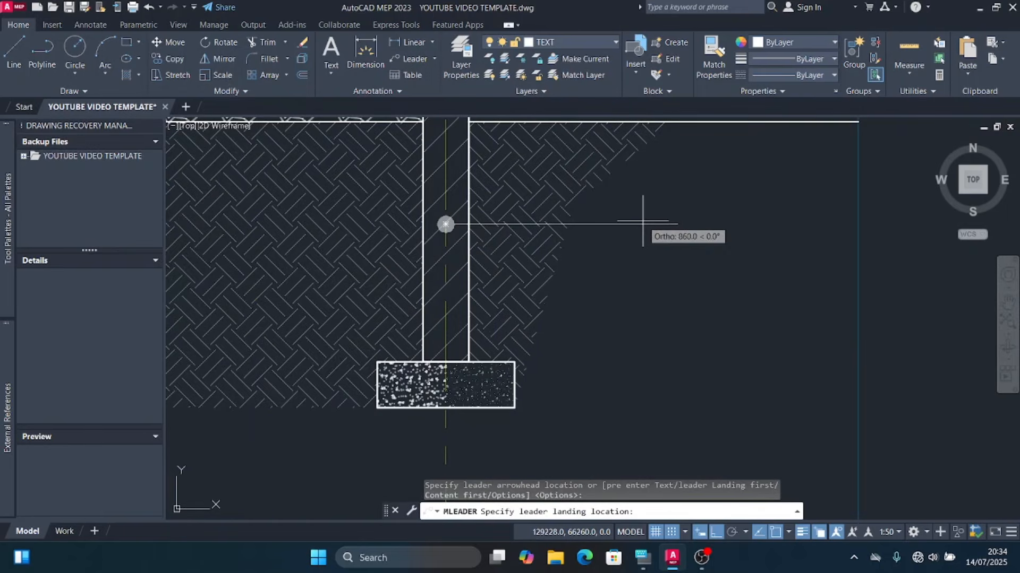
left_click(591, 230)
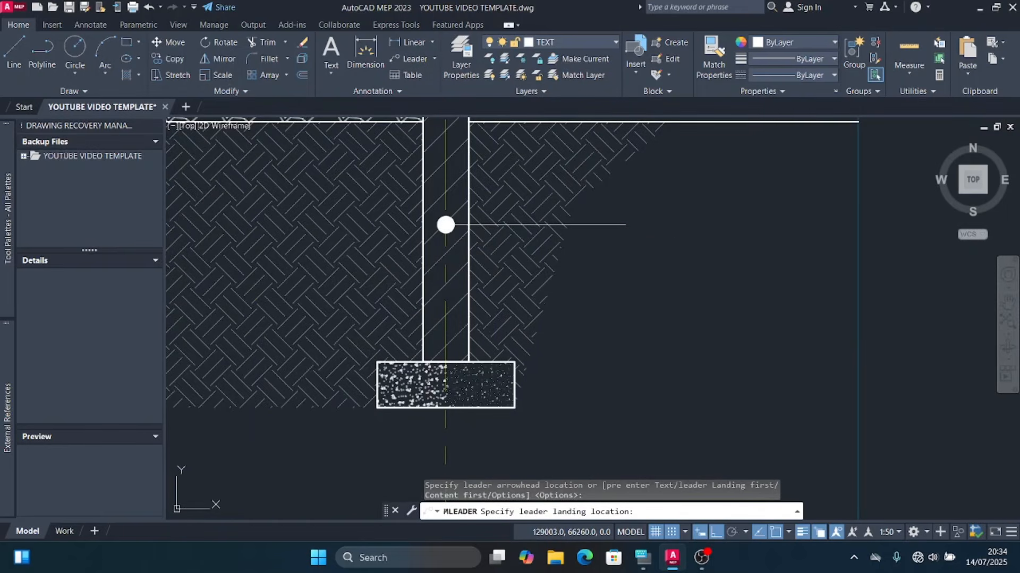
scroll(645, 262, "down", 2)
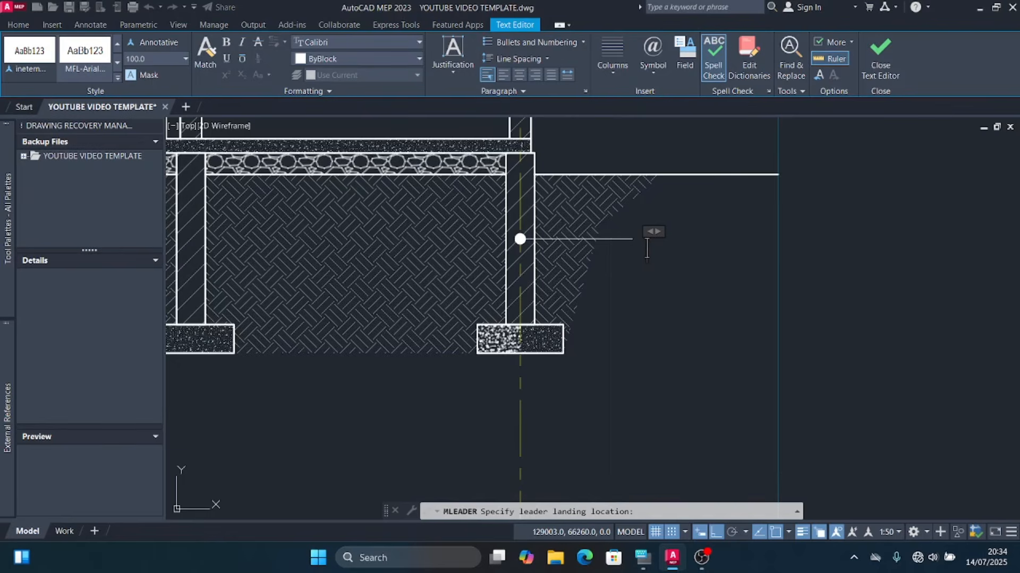
Step: Enter FOUNDATION NOTES as the heading of the leader text
type("OUNTI")
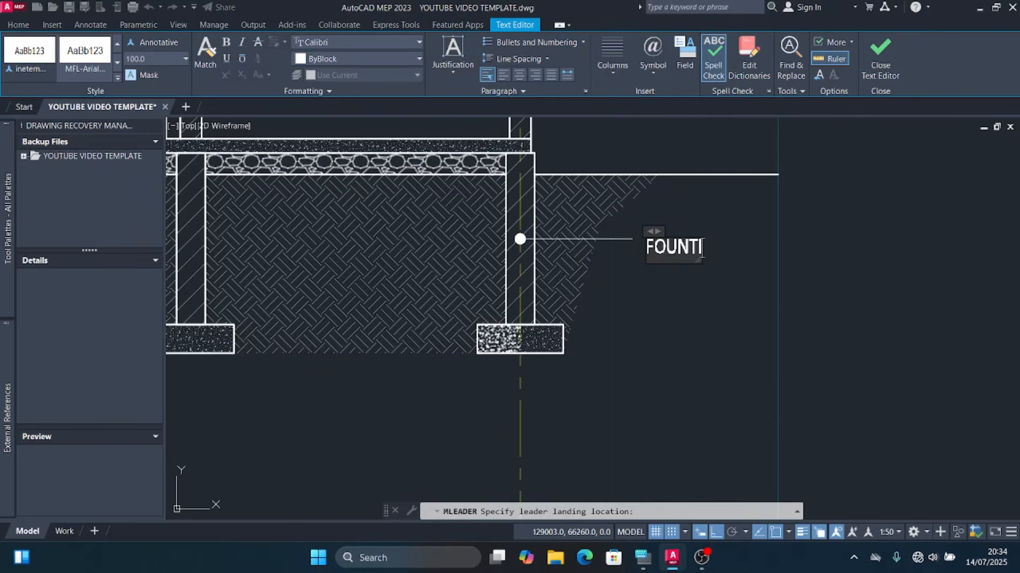
type("ON NOTE")
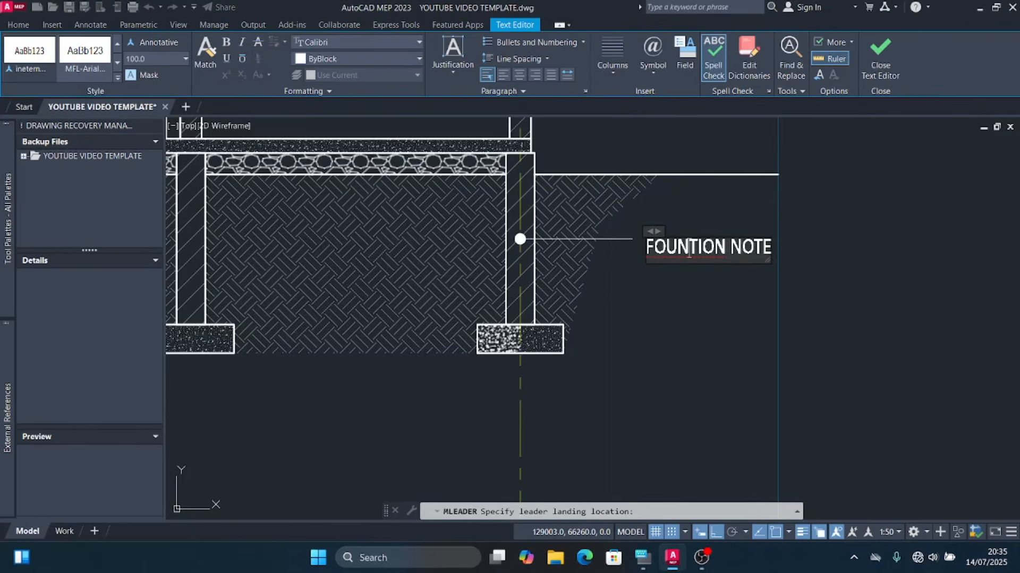
left_click(642, 558)
left_click(292, 426)
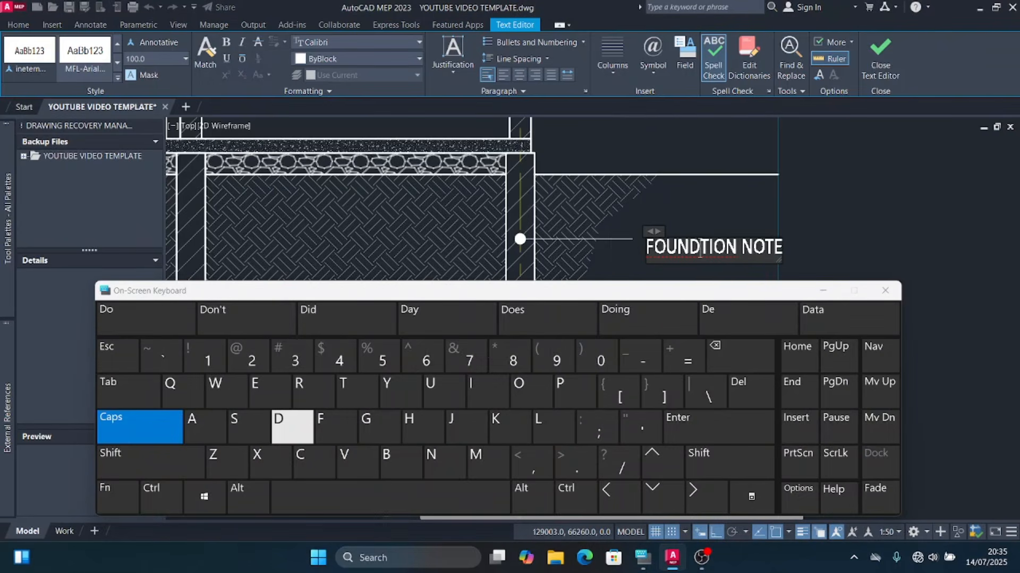
left_click(205, 426)
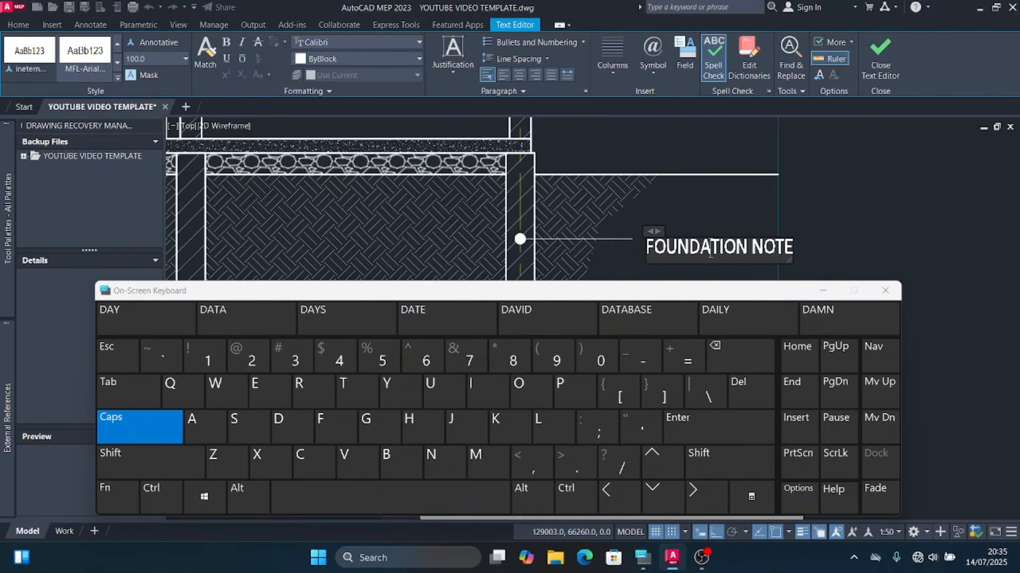
left_click(783, 248)
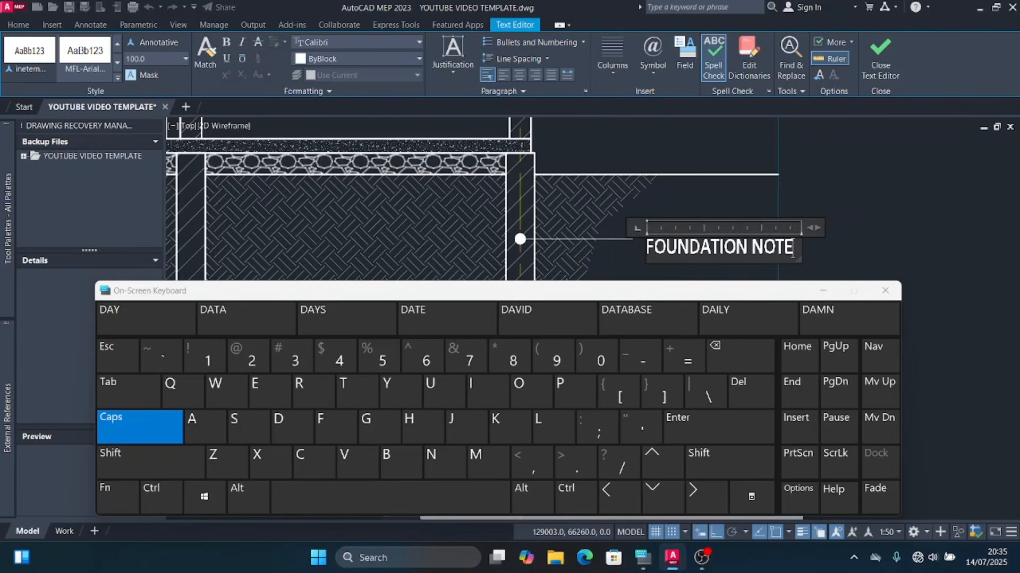
left_click(249, 427)
Step: Make the FOUNDATION NOTES heading bold and underlined, widen the text frame to fit it on one line and put the on-screen keyboard away
left_click_drag(801, 248, 646, 247)
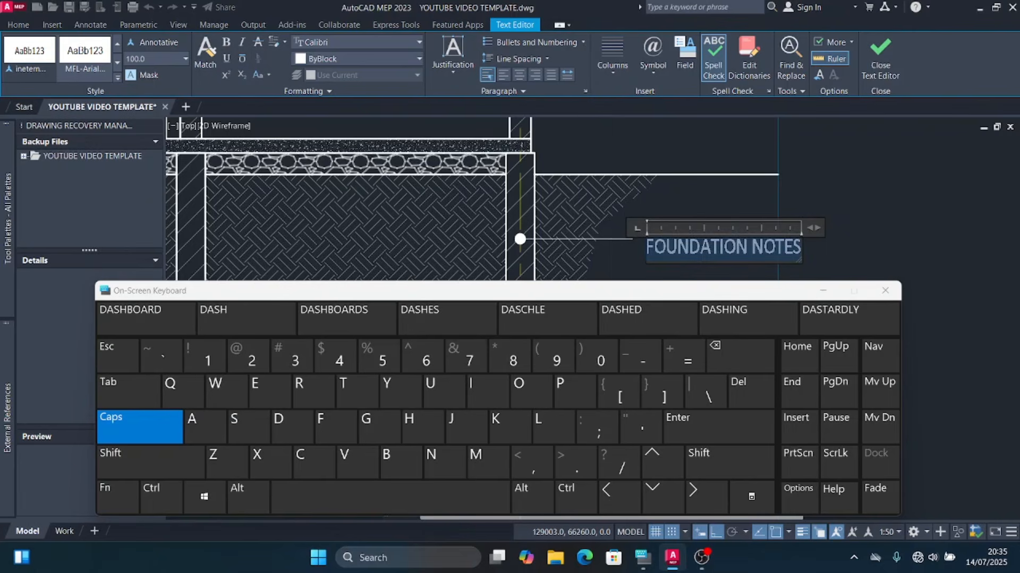
left_click(226, 42)
left_click(226, 58)
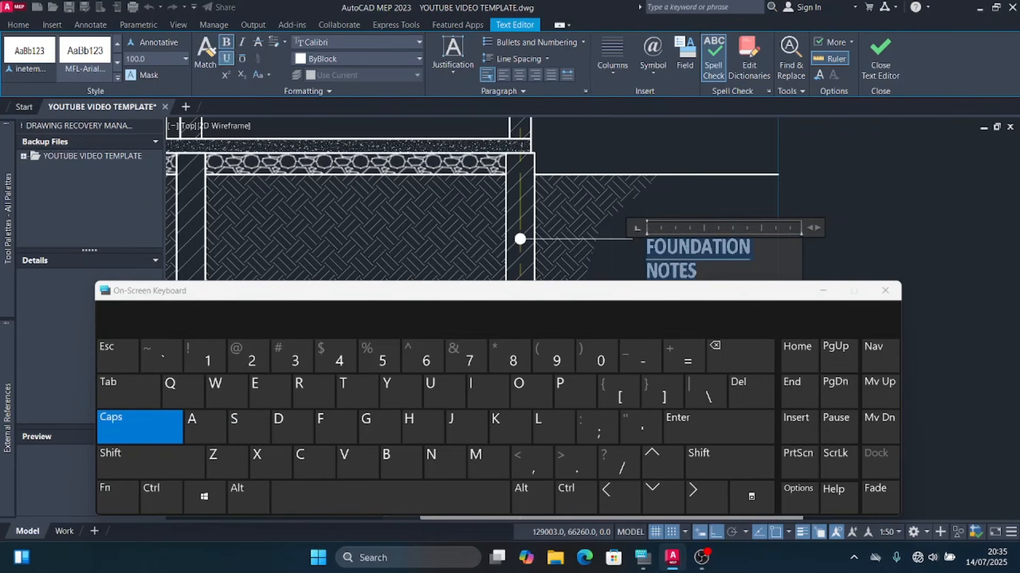
left_click_drag(813, 227, 835, 228)
left_click(812, 248)
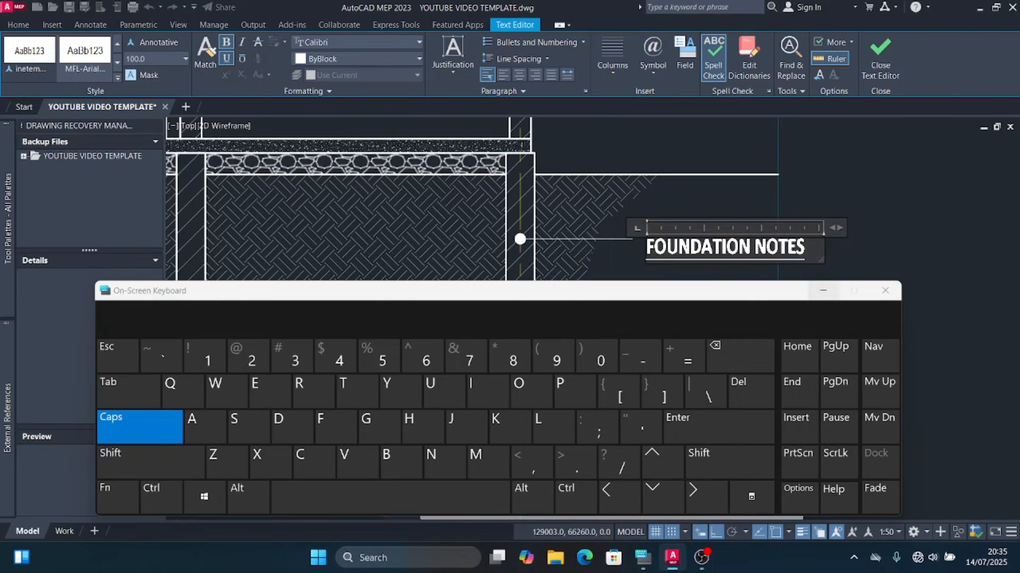
left_click(823, 290)
key("Return")
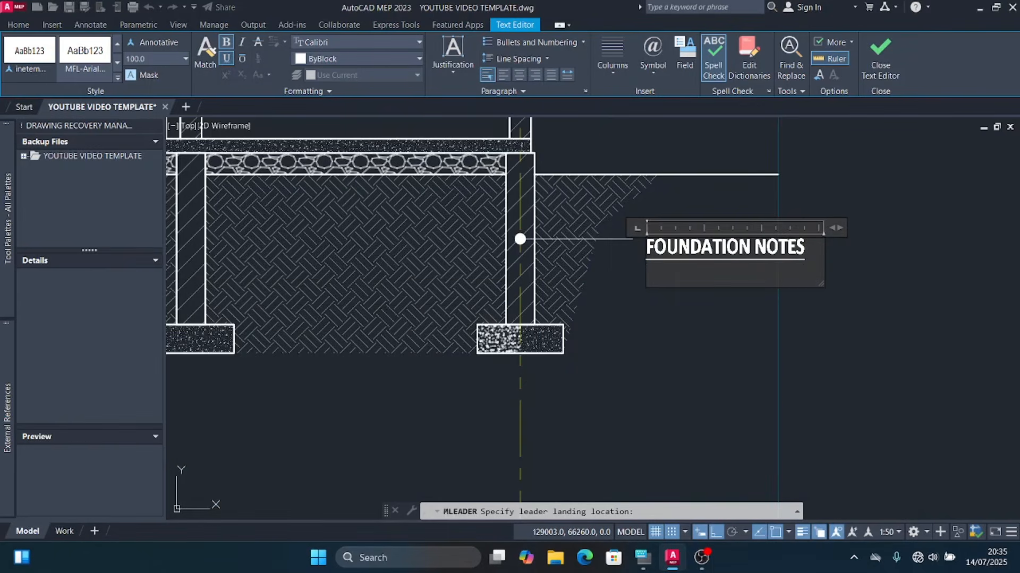
type("200")
left_click_drag(665, 271, 644, 272)
left_click(226, 59)
left_click(226, 42)
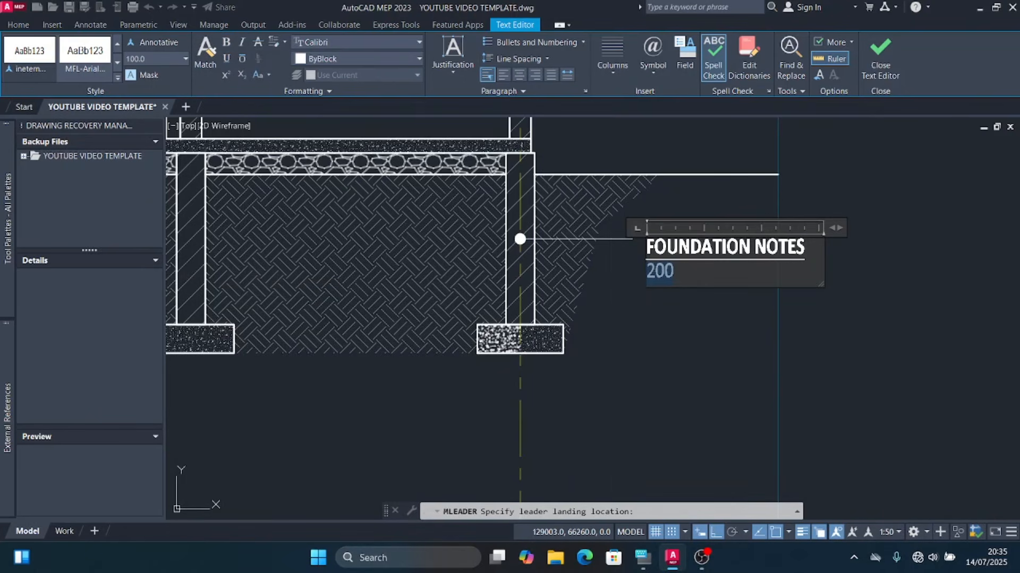
type("mm")
key("BackSpace")
key("BackSpace")
key("BackSpace")
key("BackSpace")
key("BackSpace")
key("BackSpace")
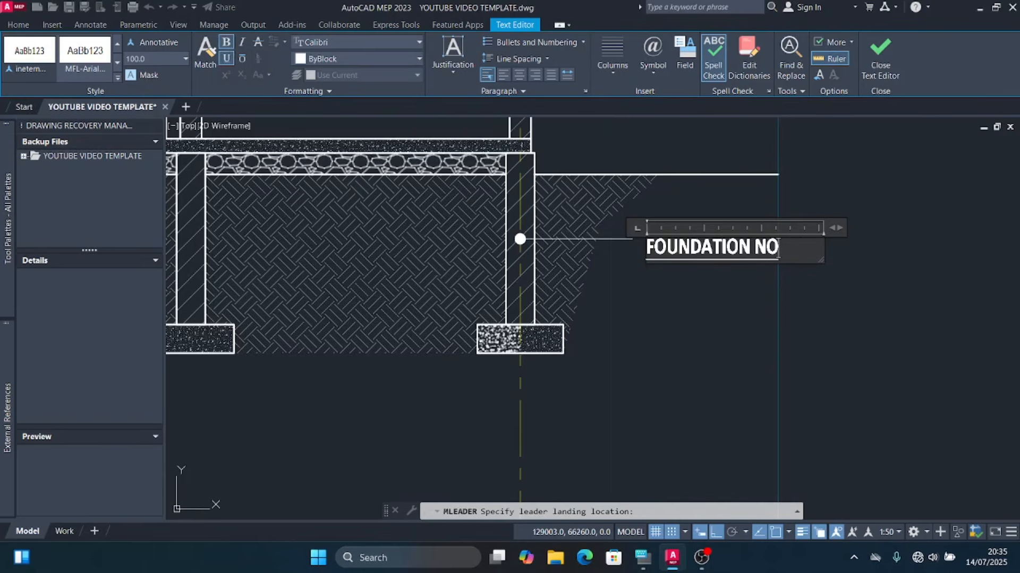
type("TE")
left_click(642, 557)
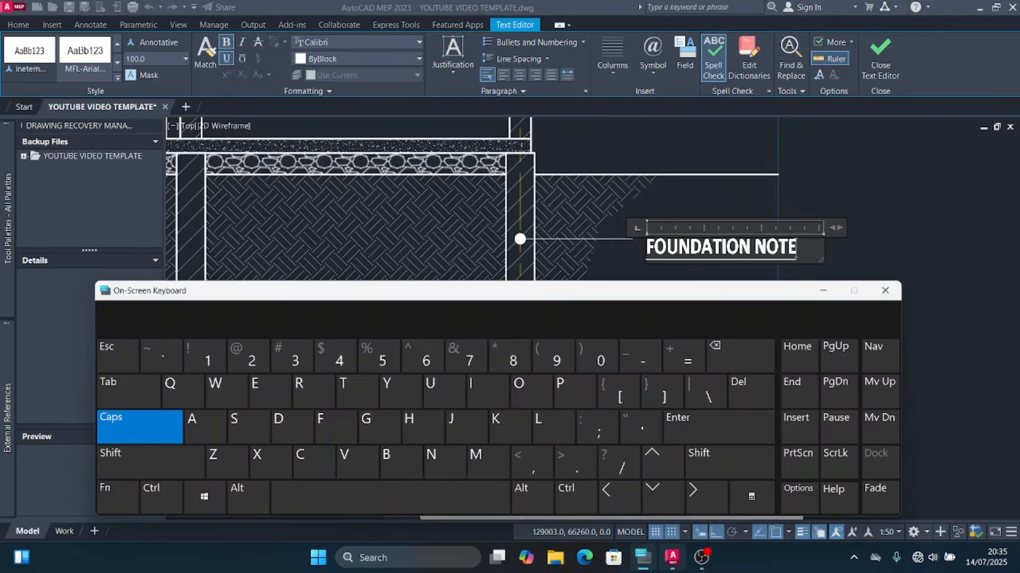
left_click(249, 427)
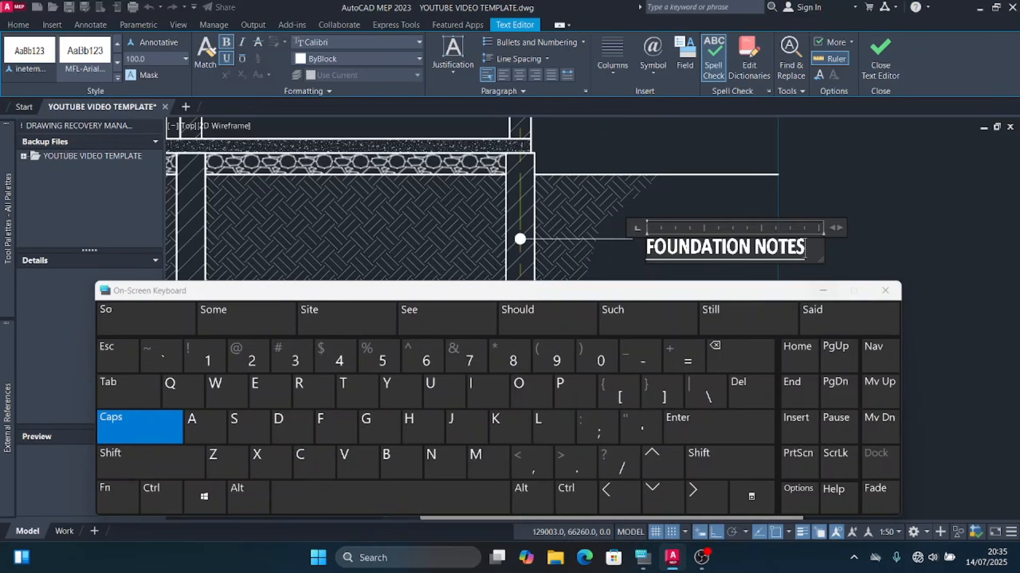
left_click(823, 291)
Step: Start a second line with 200 below the FOUNDATION NOTES heading and remove its underline and bold formatting
key("Return")
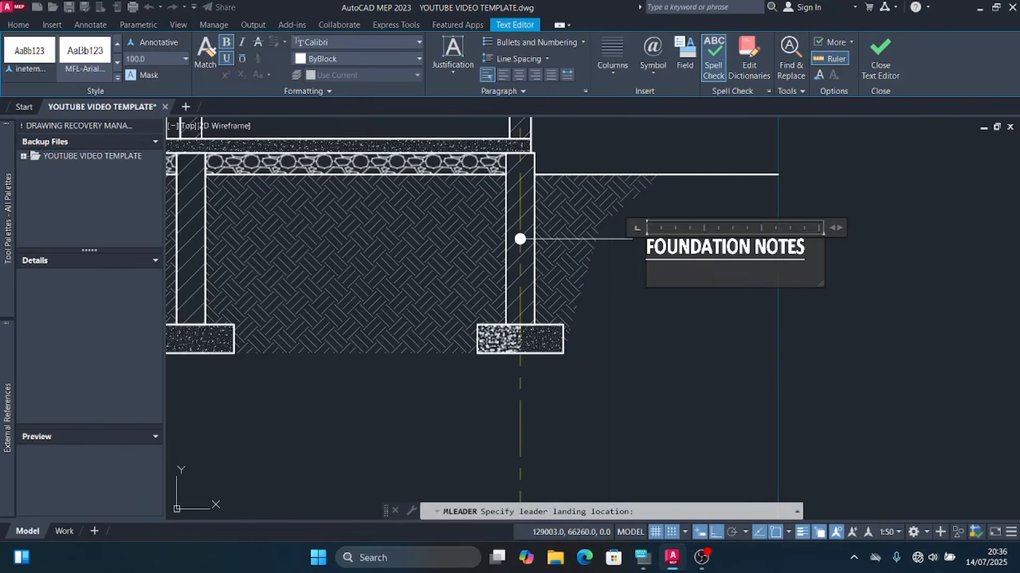
type("200")
left_click_drag(674, 271, 646, 272)
left_click(226, 59)
left_click(226, 42)
left_click(677, 271)
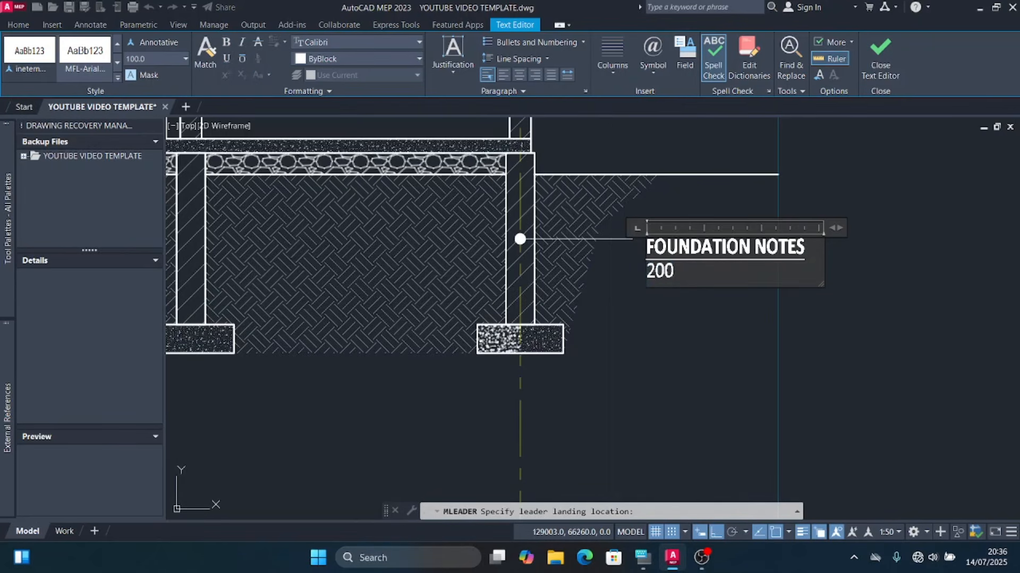
Step: Continue the note's second line so that it reads 200mm thick concrete
type("mm thic")
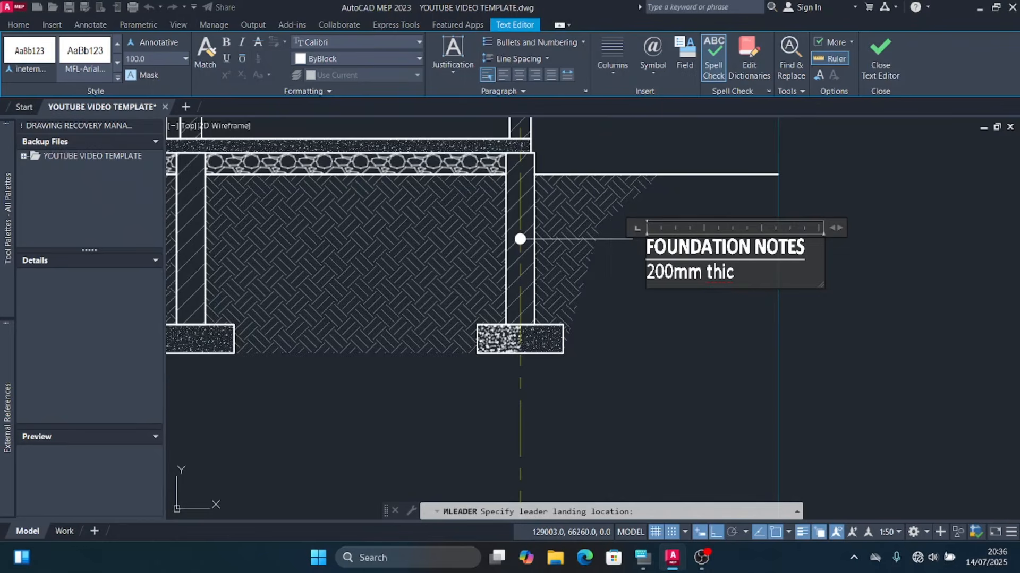
left_click(643, 558)
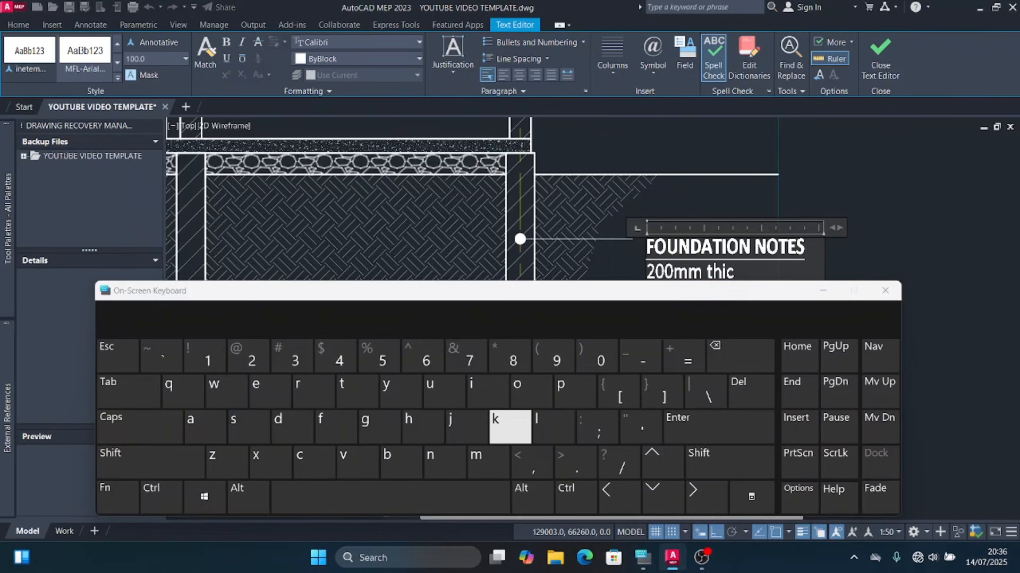
left_click(509, 426)
left_click(390, 497)
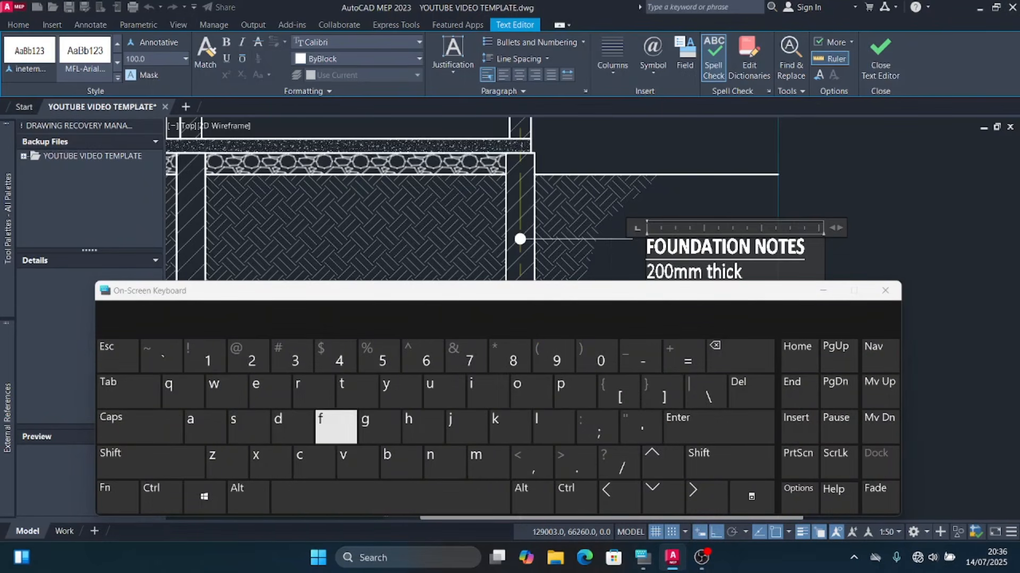
left_click(314, 462)
left_click(517, 391)
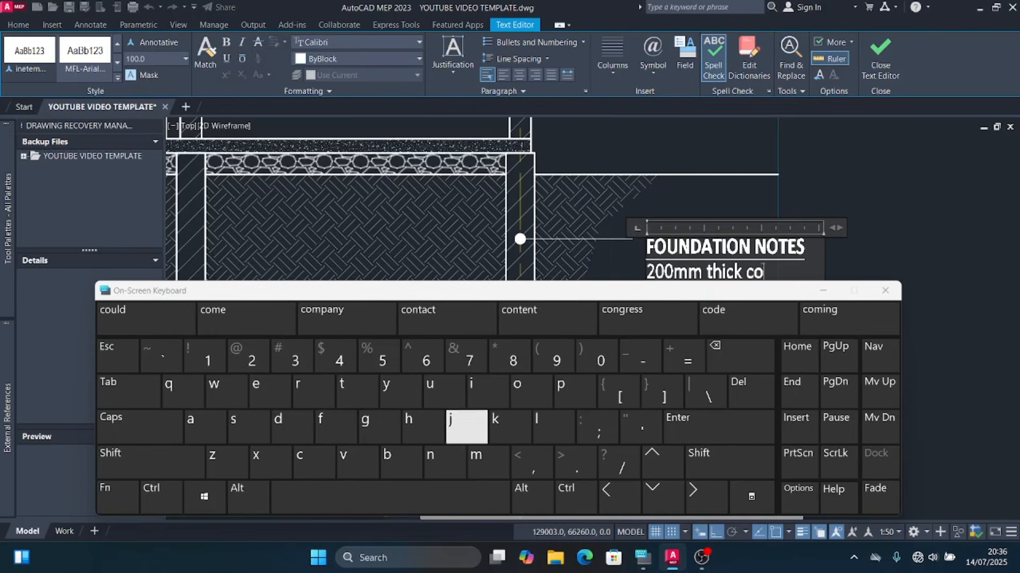
left_click(445, 462)
left_click(313, 462)
left_click(314, 391)
left_click(270, 391)
left_click(357, 392)
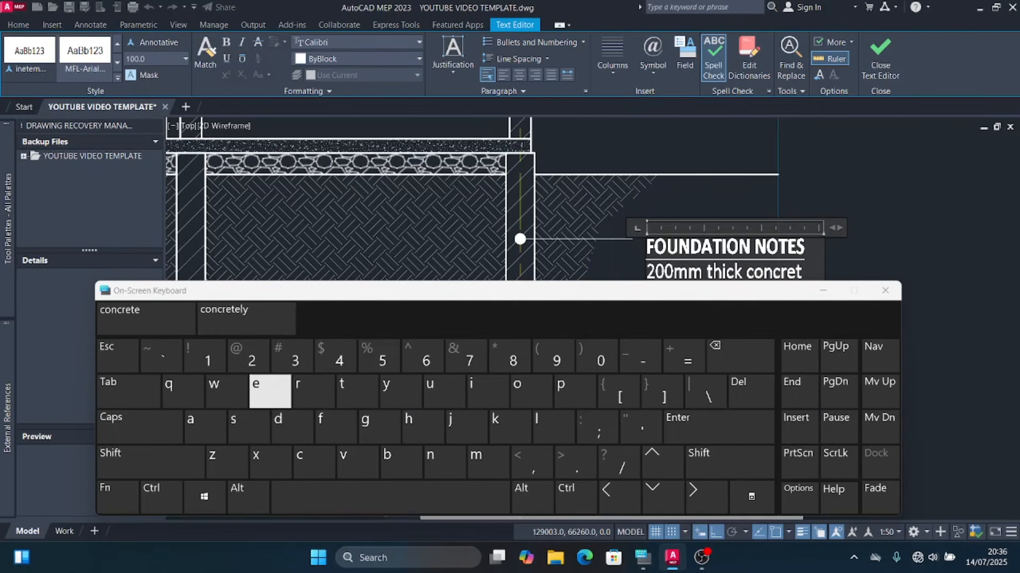
left_click(270, 391)
left_click(390, 497)
Step: Add the word strip to the foundation note after concrete, moving the on-screen keyboard clear of the text
left_click(249, 427)
left_click(357, 391)
left_click(314, 392)
left_click(488, 392)
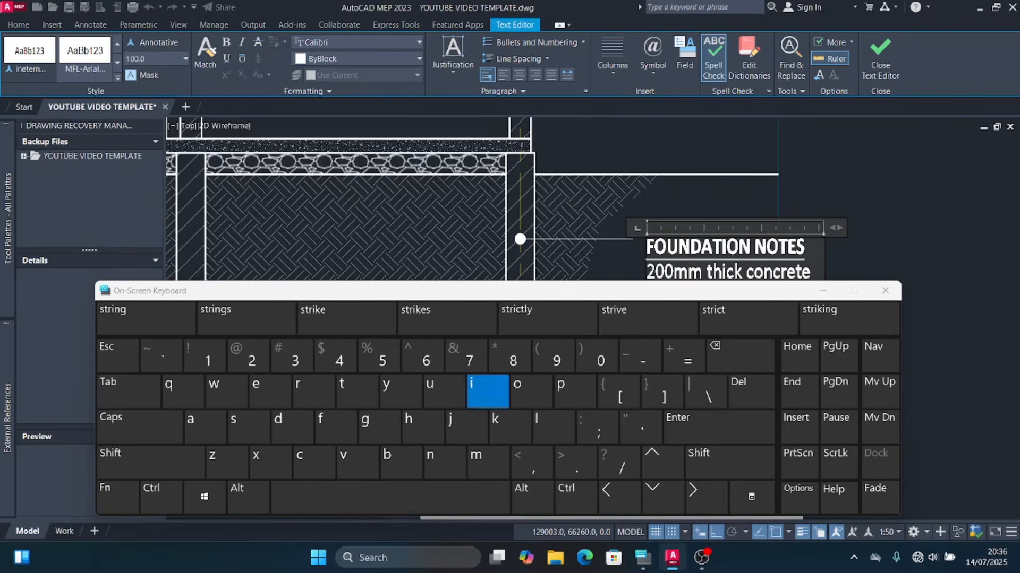
left_click(574, 392)
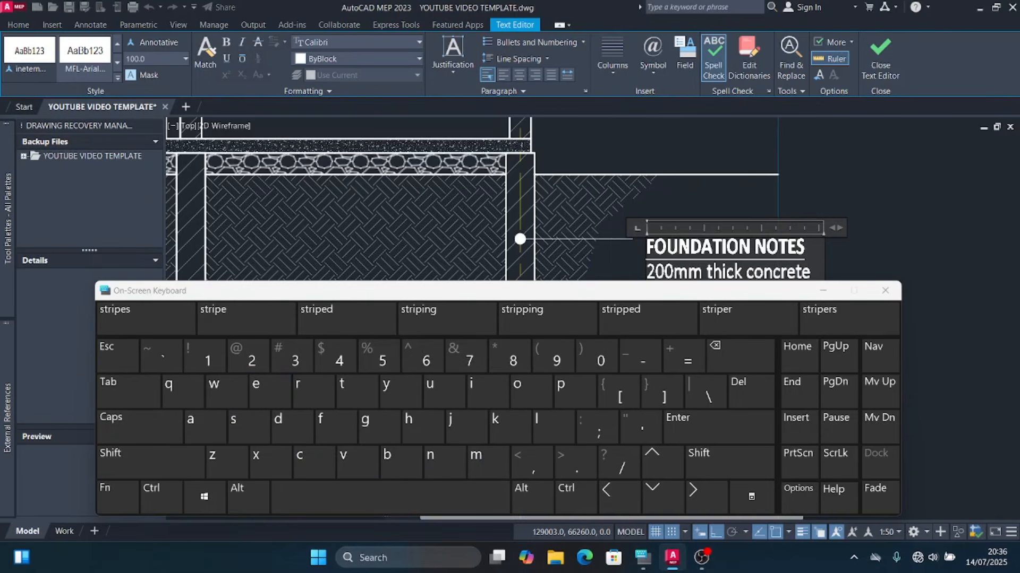
left_click_drag(603, 296, 605, 324)
left_click(393, 526)
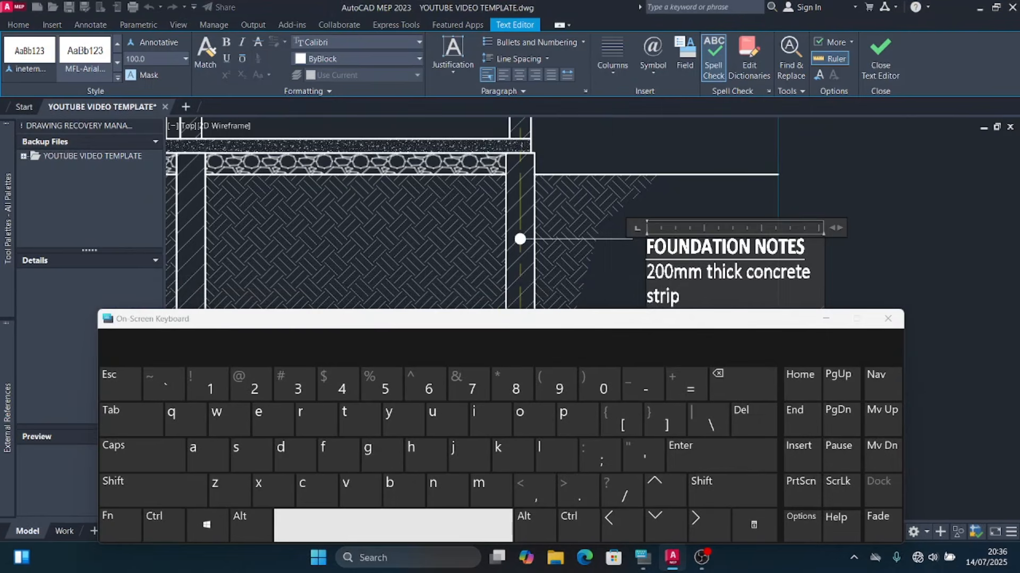
Step: Continue the foundation note with the word receiving after strip
left_click(315, 419)
left_click(273, 420)
left_click(317, 490)
left_click(273, 420)
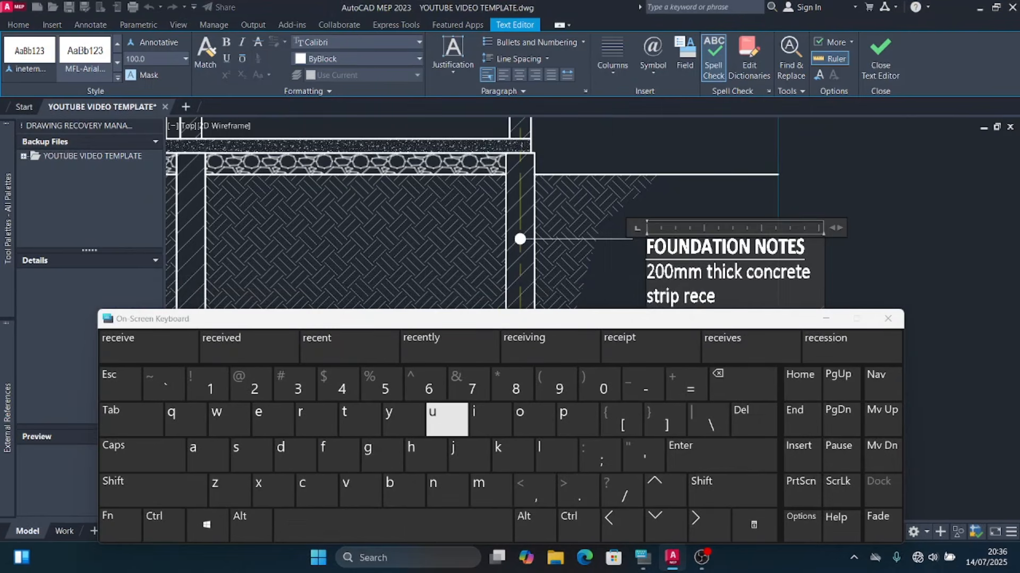
left_click(489, 419)
left_click(360, 490)
left_click(489, 420)
left_click(447, 490)
left_click(383, 456)
left_click(393, 526)
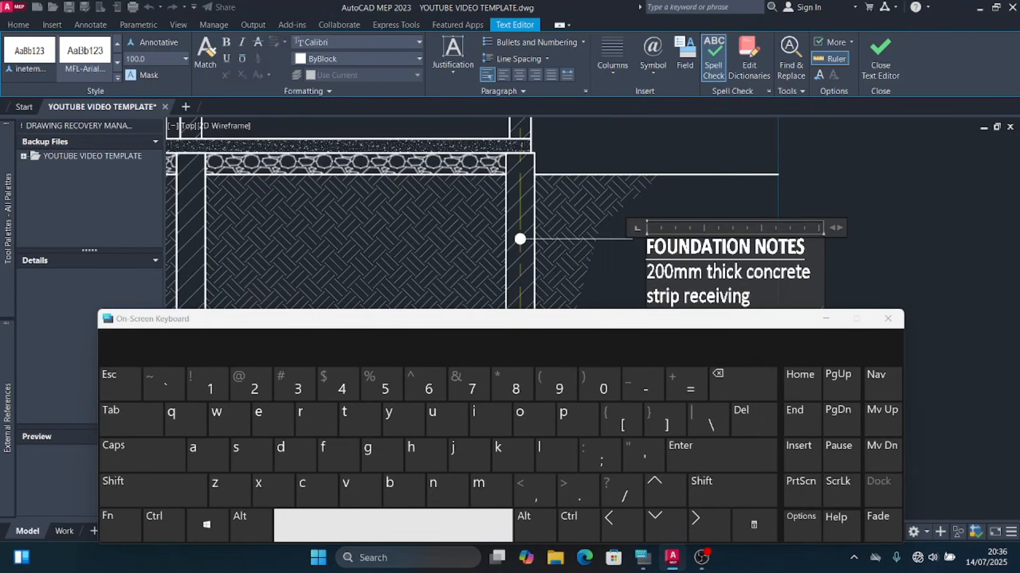
Step: Continue the foundation note after receiving with 200mm thick
left_click(251, 385)
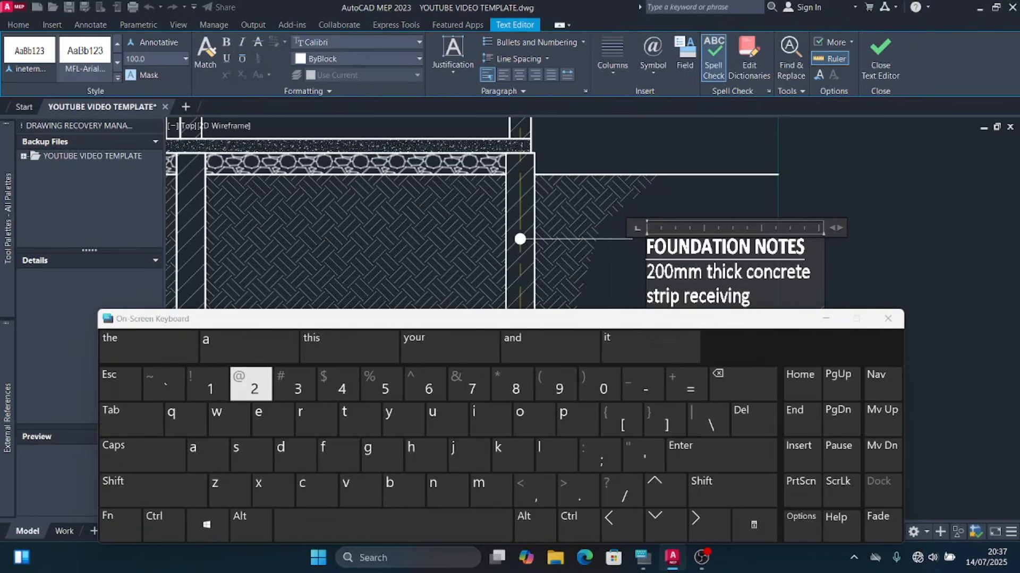
left_click(599, 384)
left_click(600, 384)
left_click(490, 490)
left_click(490, 490)
left_click(393, 526)
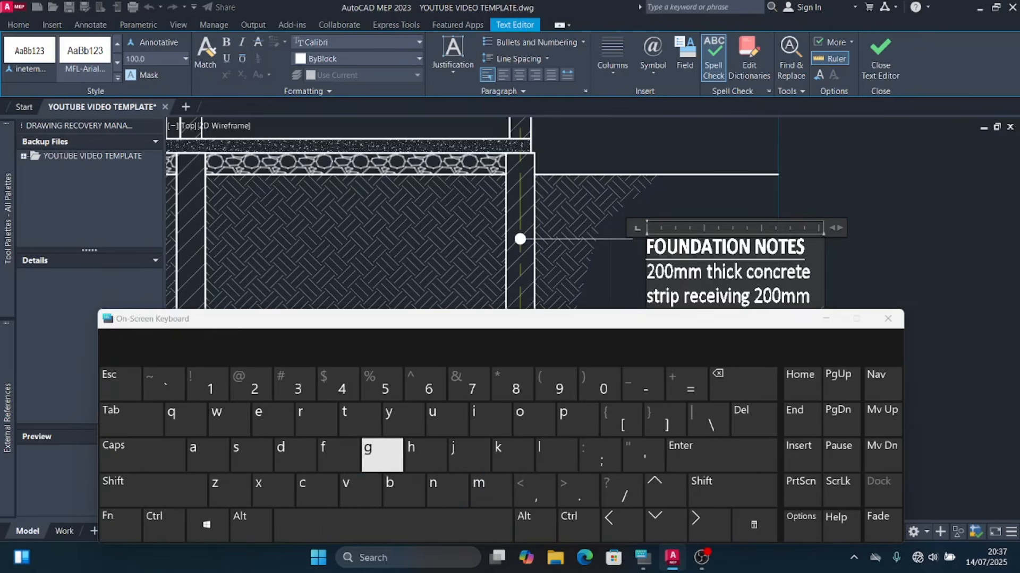
left_click(360, 419)
left_click(426, 455)
left_click(490, 420)
left_click(316, 491)
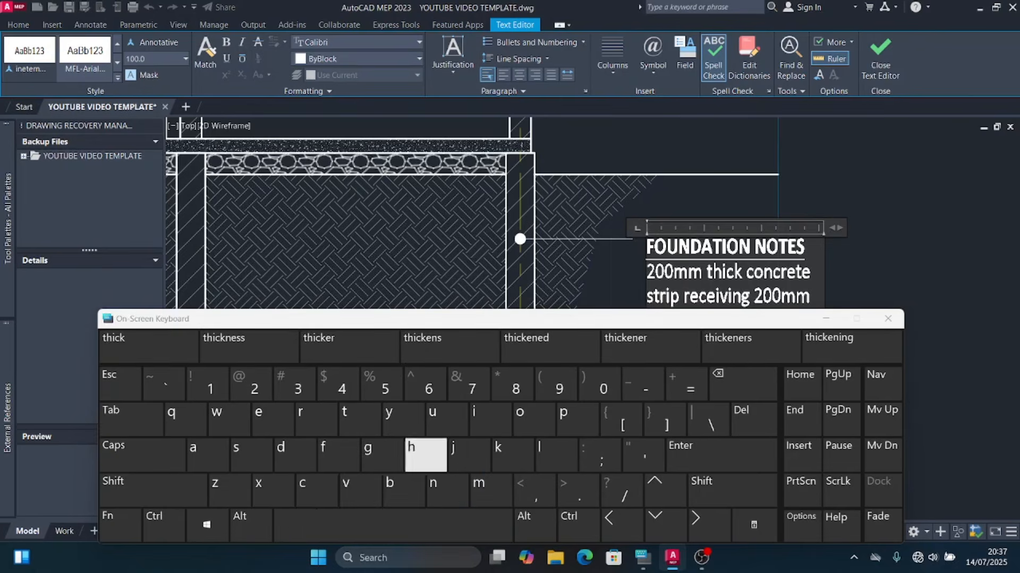
left_click(512, 455)
left_click(393, 525)
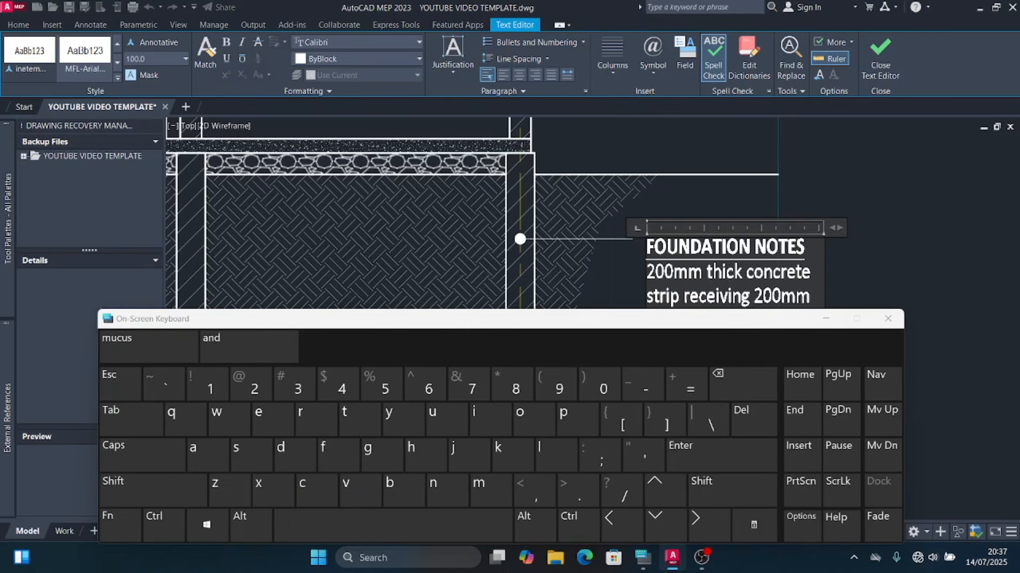
Step: Continue the foundation note with plinth wall, so that it reads strip receiving 200mm thick plinth wall
left_click(563, 419)
left_click(539, 455)
left_click(474, 419)
left_click(448, 490)
left_click(360, 420)
left_click(426, 455)
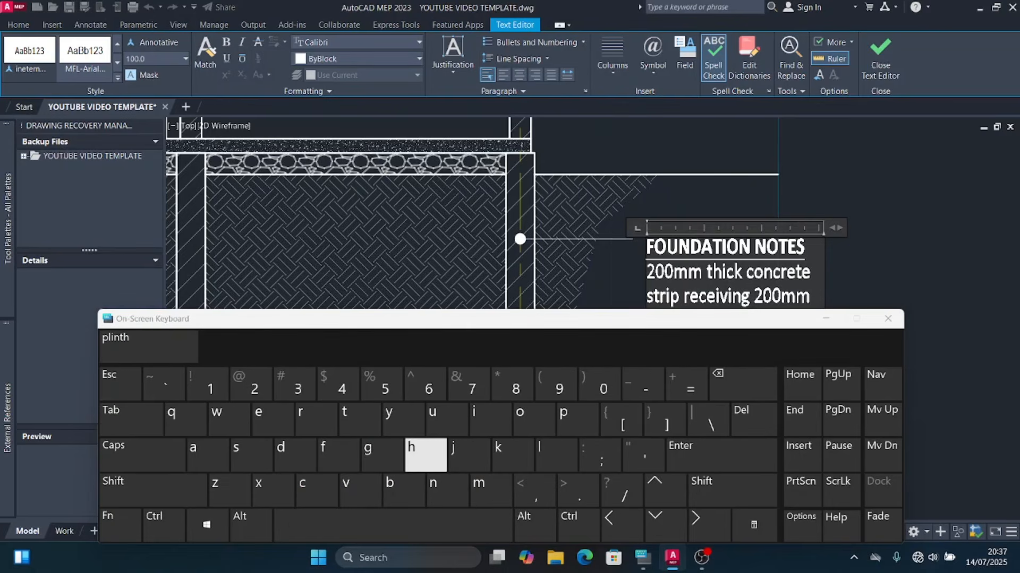
left_click(393, 526)
left_click(228, 420)
left_click(208, 455)
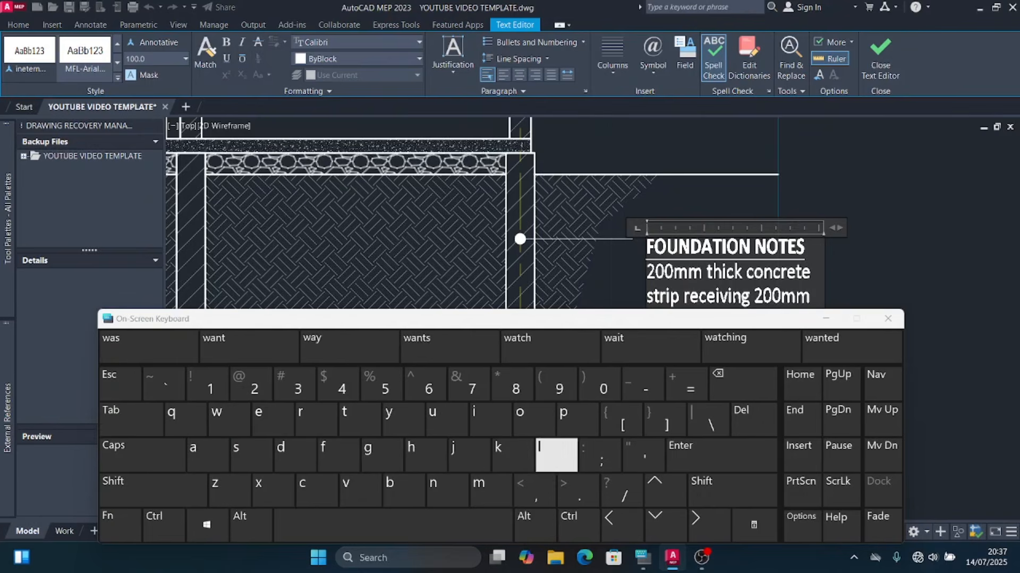
left_click(557, 455)
left_click(557, 455)
left_click(393, 526)
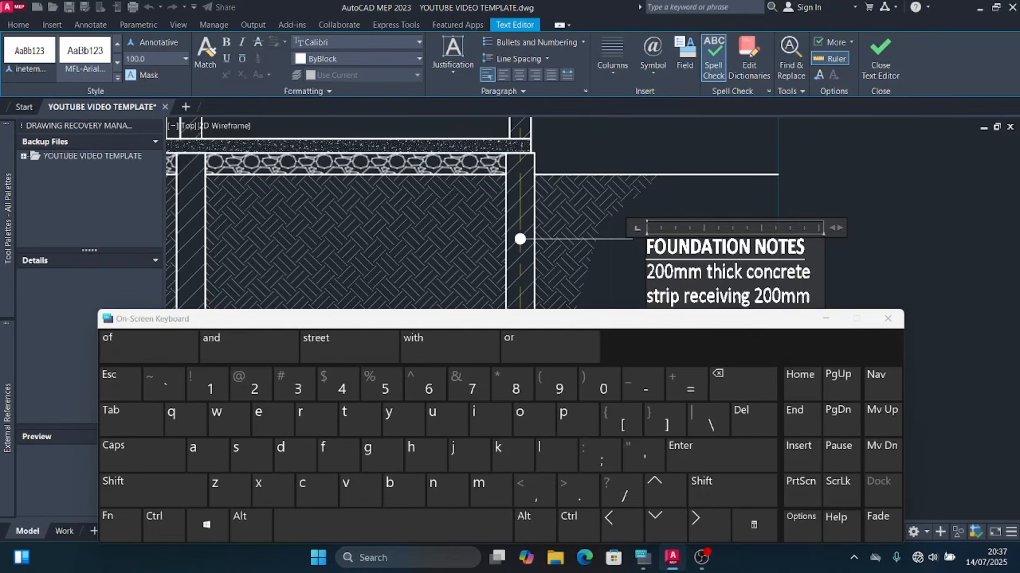
Step: Move the on-screen keyboard off the note and continue its text with on stable
left_click_drag(647, 324, 700, 349)
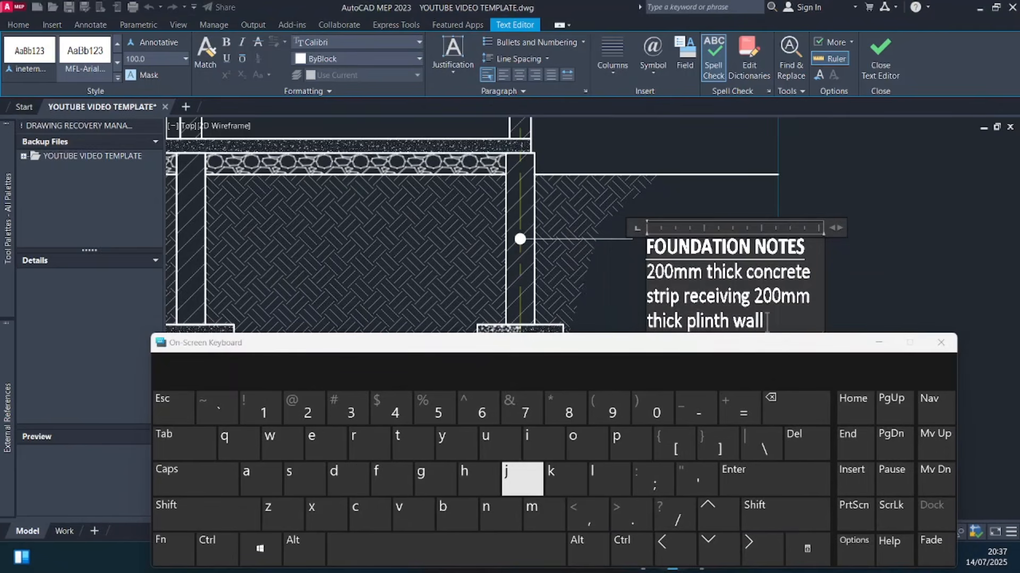
left_click(573, 441)
left_click(486, 510)
left_click(446, 547)
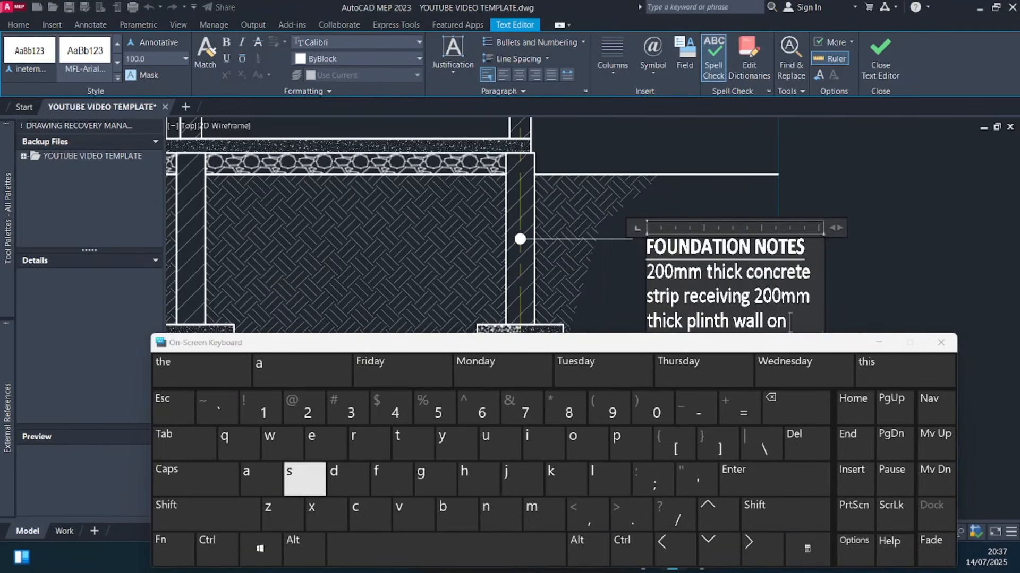
left_click(304, 478)
left_click(413, 443)
left_click(260, 479)
left_click(456, 514)
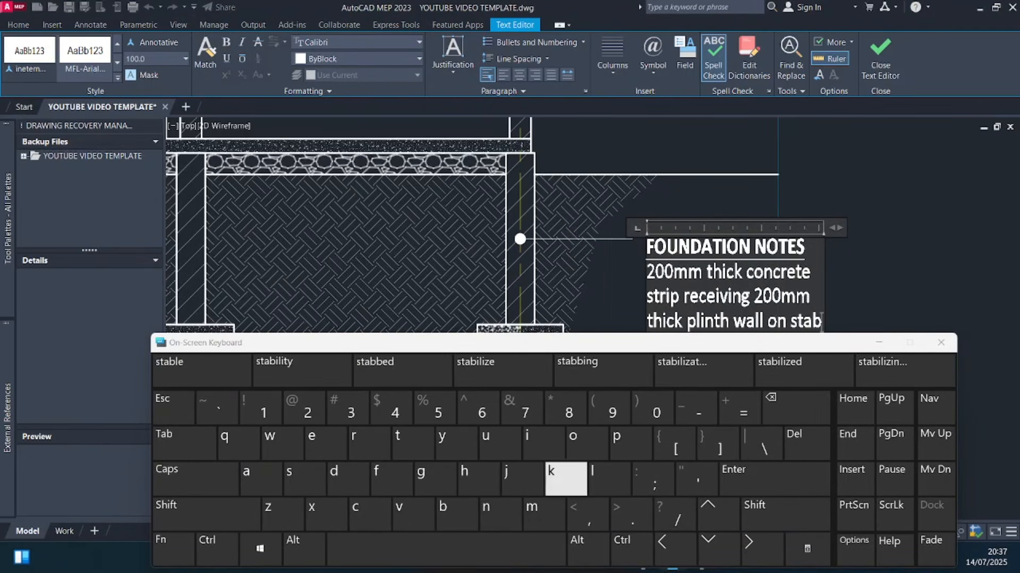
left_click(609, 479)
left_click(327, 445)
left_click(408, 547)
Step: Complete the foundation note with the word ground, then put the on-screen keyboard away and finish the text
left_click(434, 479)
left_click(371, 446)
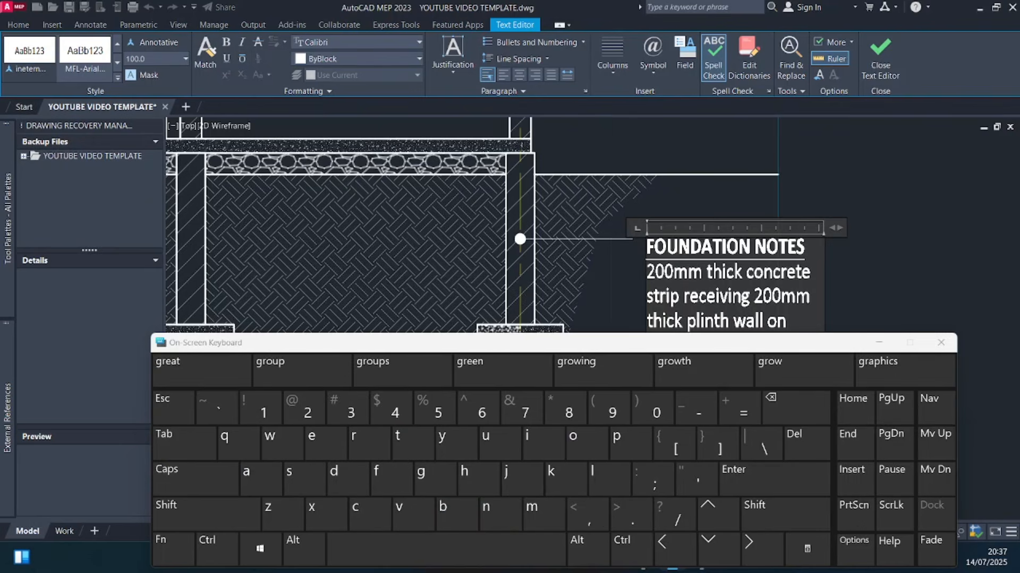
left_click(580, 443)
left_click(493, 444)
left_click(499, 512)
left_click(345, 480)
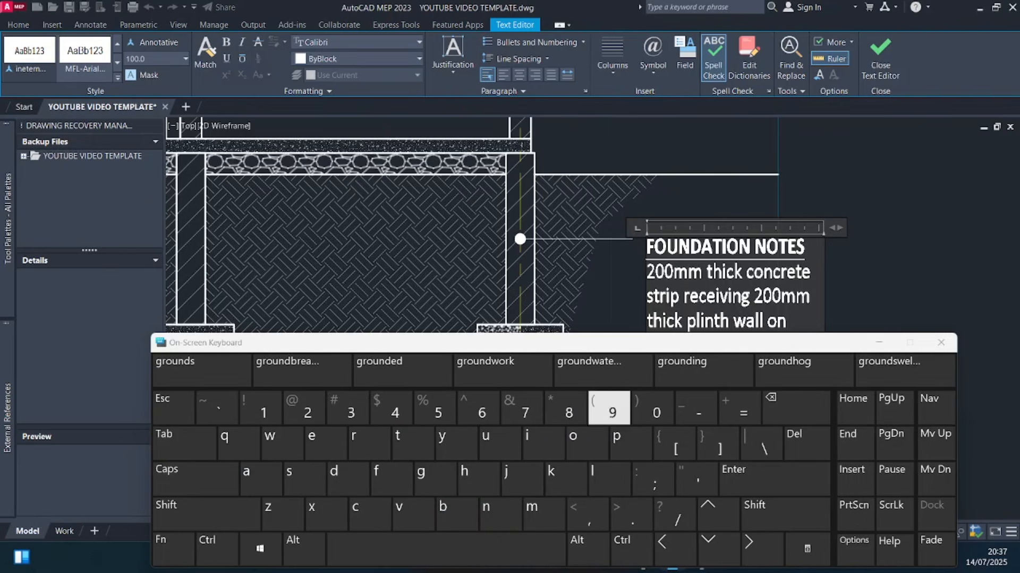
left_click(940, 343)
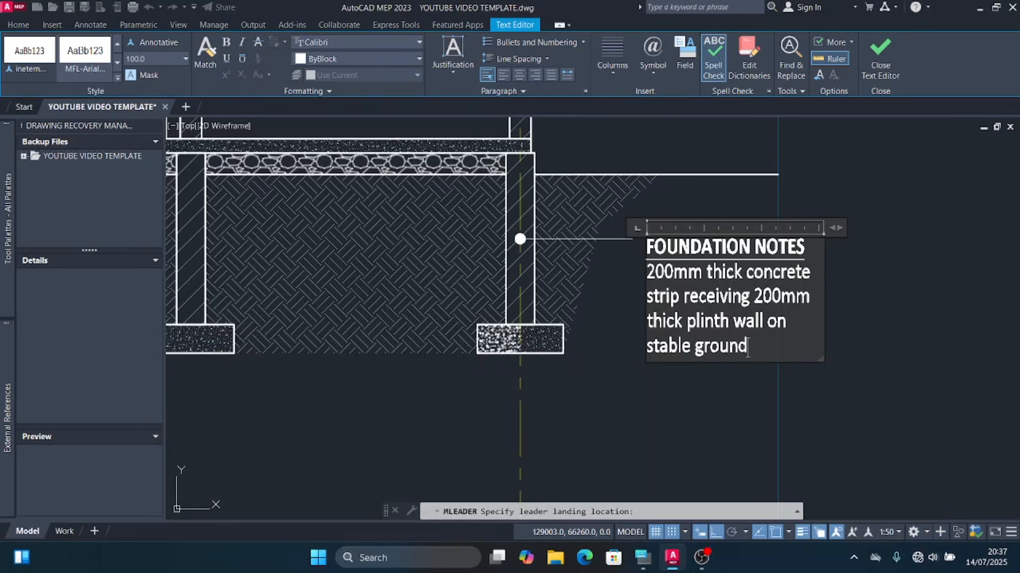
left_click(746, 371)
Step: Reopen the foundation note and right-align all of its text, including the FOUNDATION NOTES heading
double_click(726, 338)
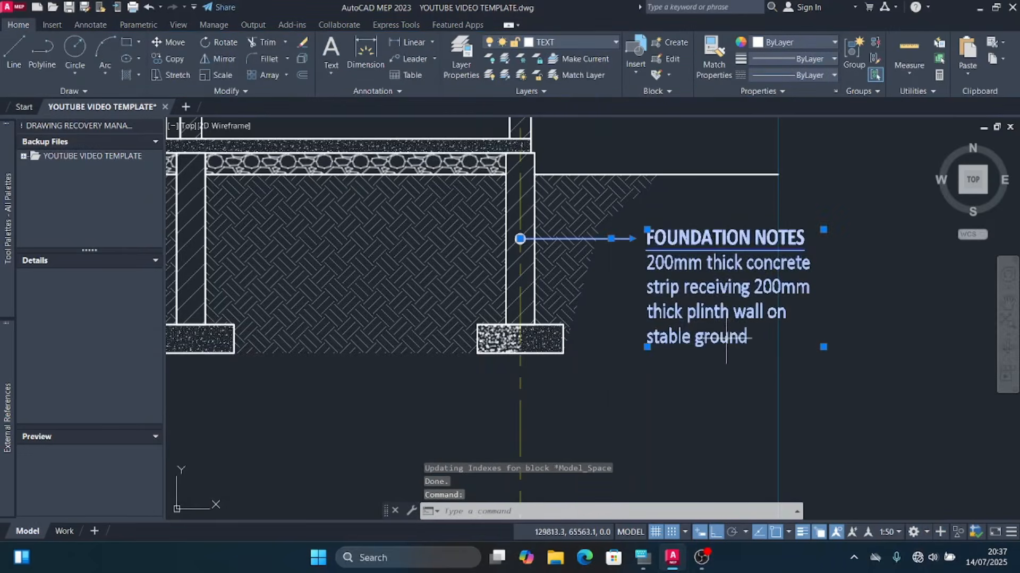
left_click_drag(747, 336, 646, 237)
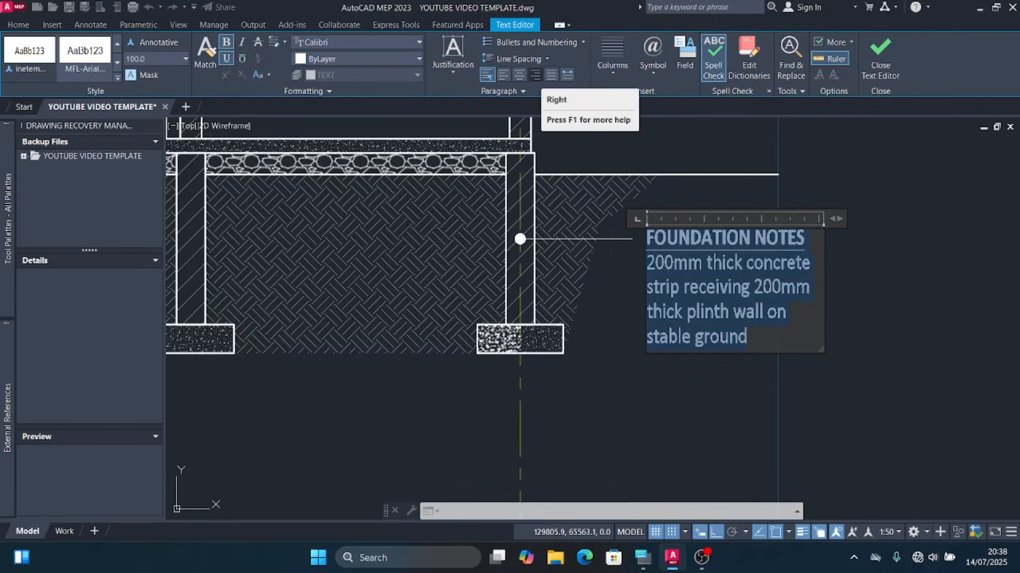
left_click(536, 75)
left_click(688, 370)
Step: Place a multileader pointing at the green window inside the section, with its landing outside the outer wall on grid 1
scroll(685, 345, "down", 6)
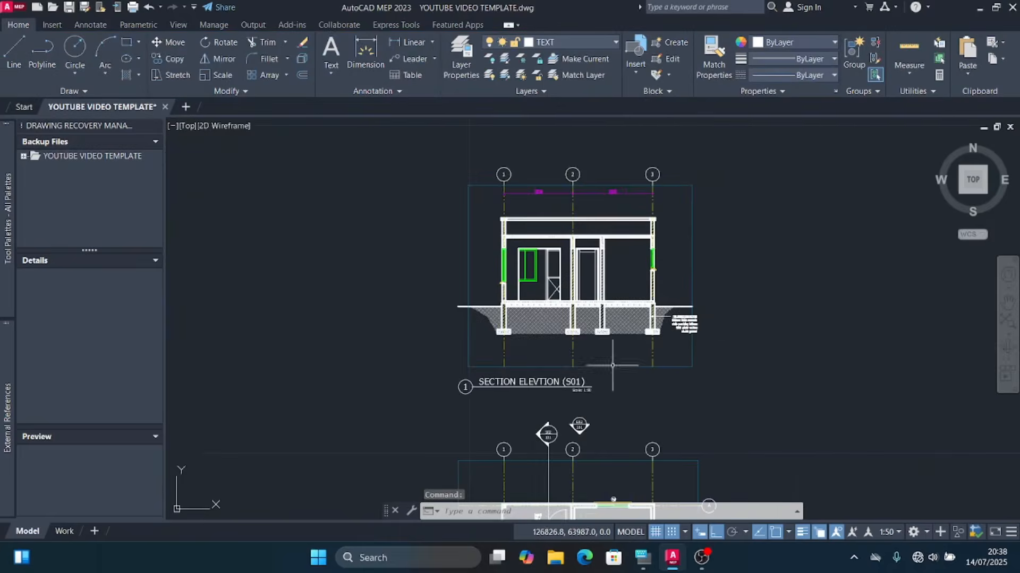
scroll(612, 366, "up", 4)
scroll(582, 346, "down", 4)
scroll(526, 371, "up", 1)
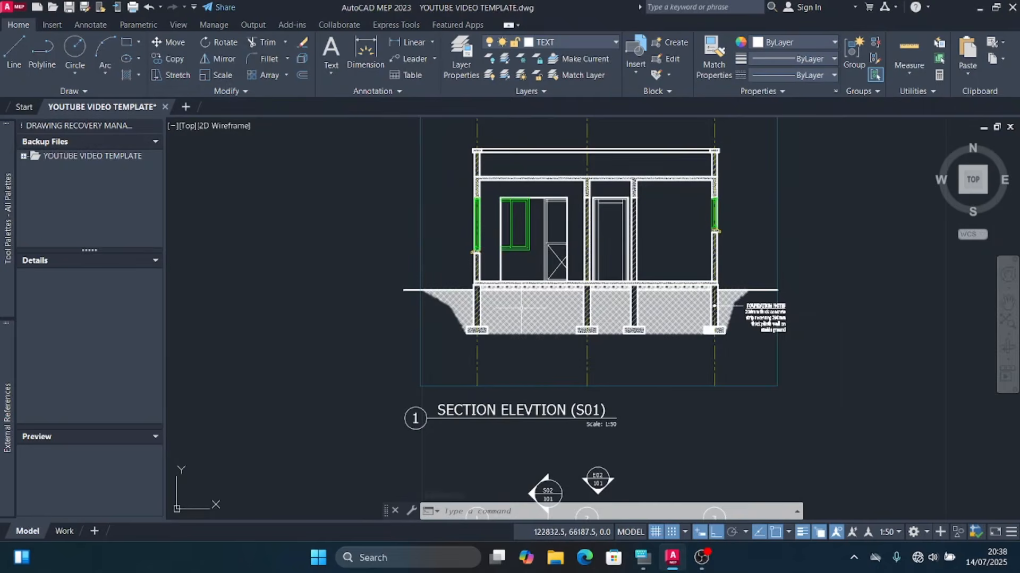
scroll(504, 393, "down", 3)
scroll(569, 240, "up", 3)
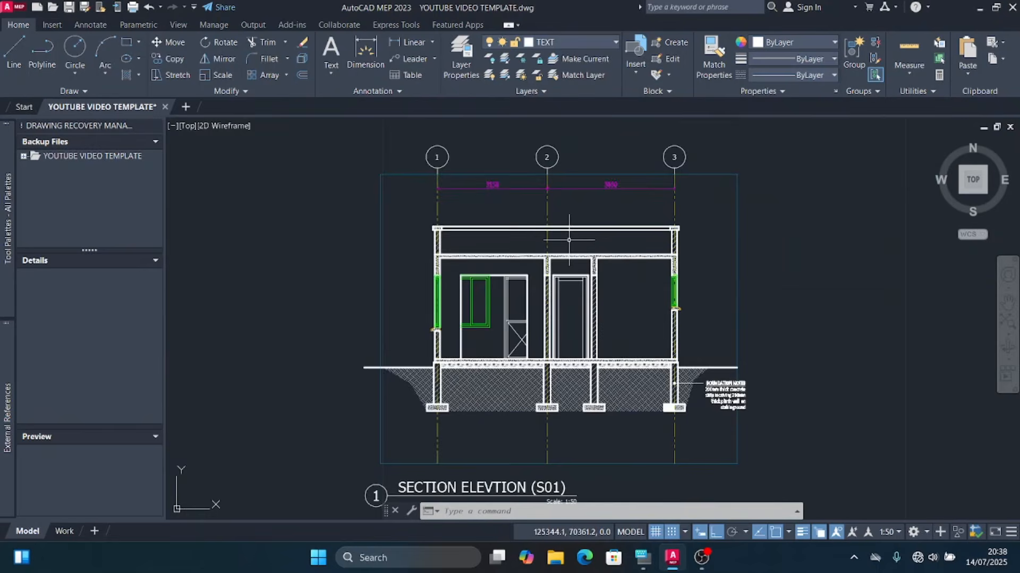
left_click(414, 59)
scroll(441, 337, "up", 4)
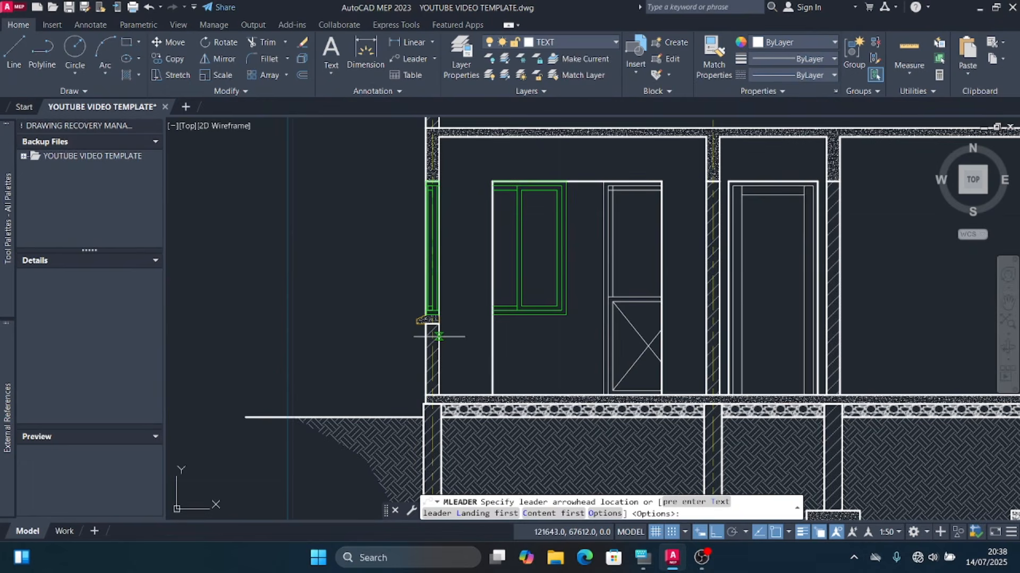
left_click(517, 239)
scroll(455, 278, "down", 4)
scroll(432, 279, "up", 2)
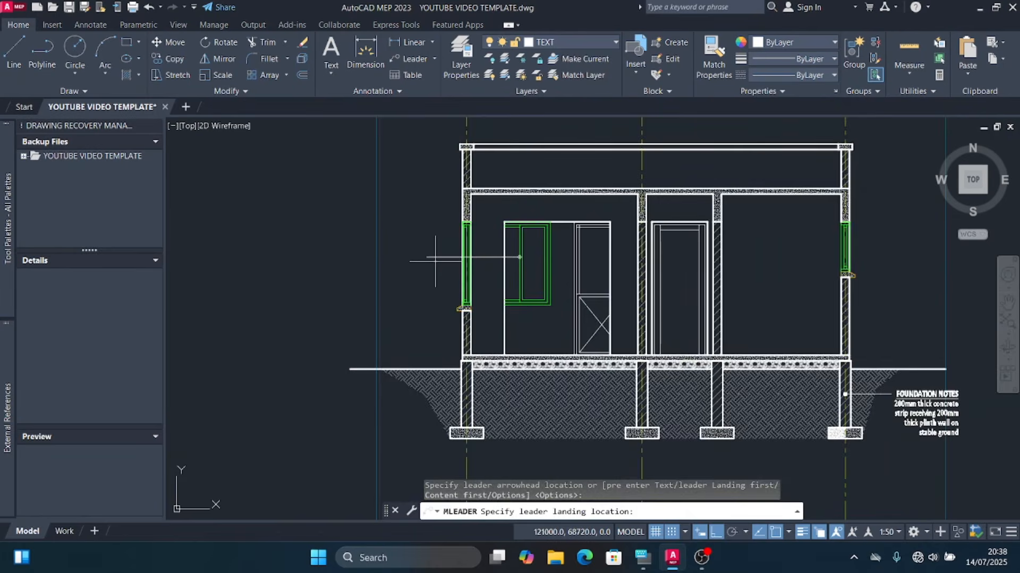
left_click(431, 261)
scroll(365, 261, "up", 2)
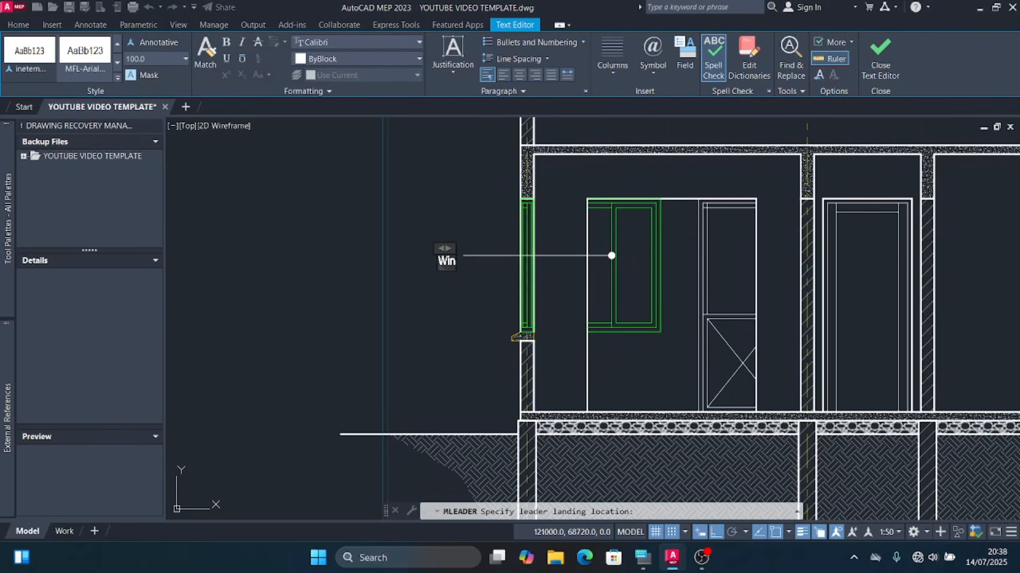
Step: Bring up the on-screen keyboard and continue the window leader's text as Window detailed to, correcting the spelling of detailed
left_click(642, 558)
left_click(333, 471)
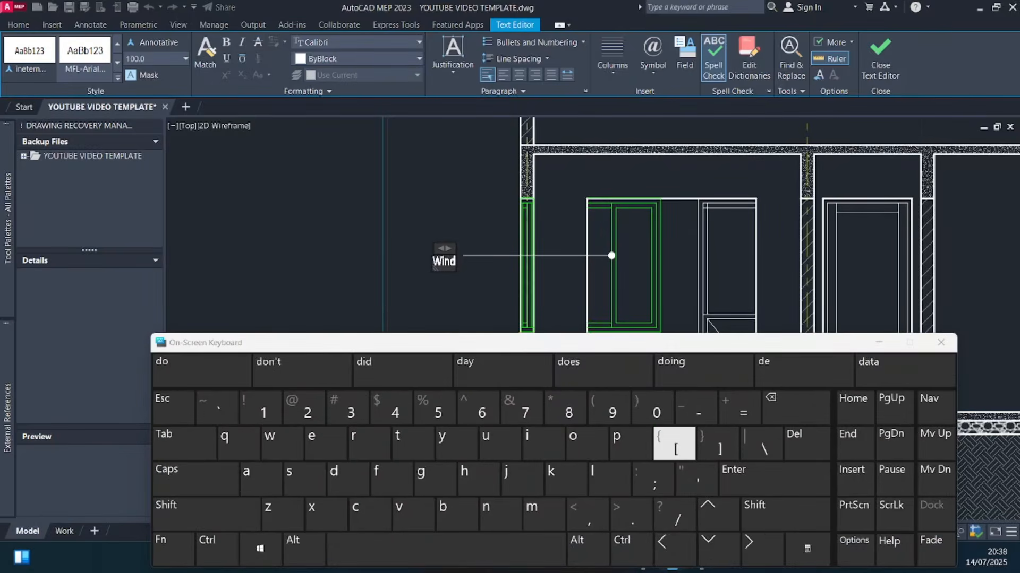
type("ow")
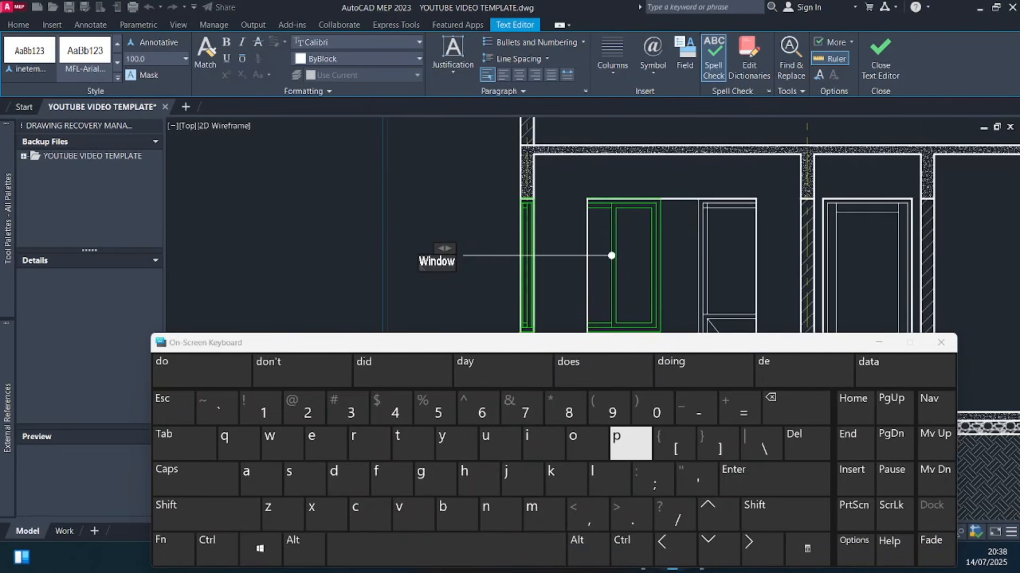
type(" det")
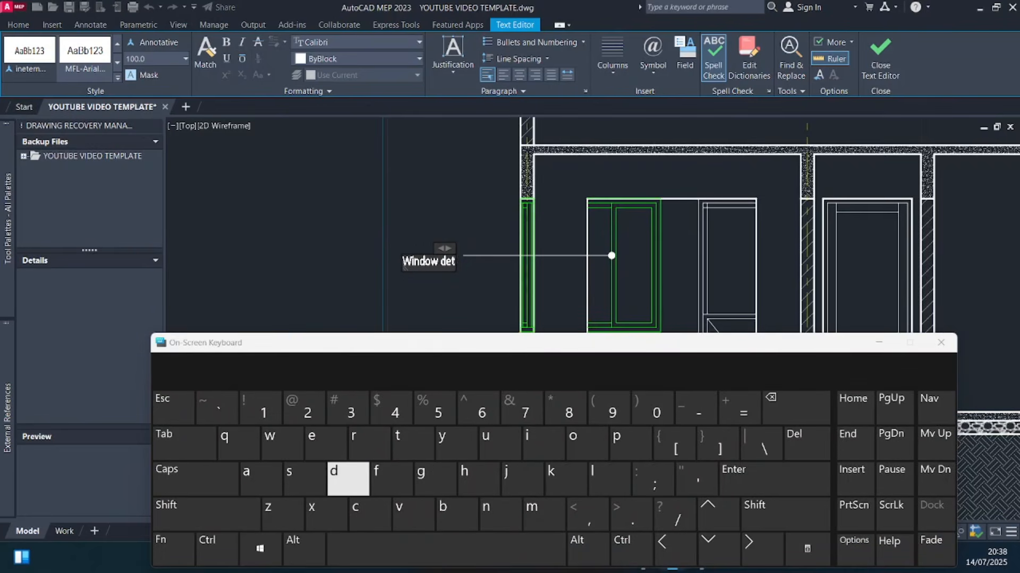
type("ai")
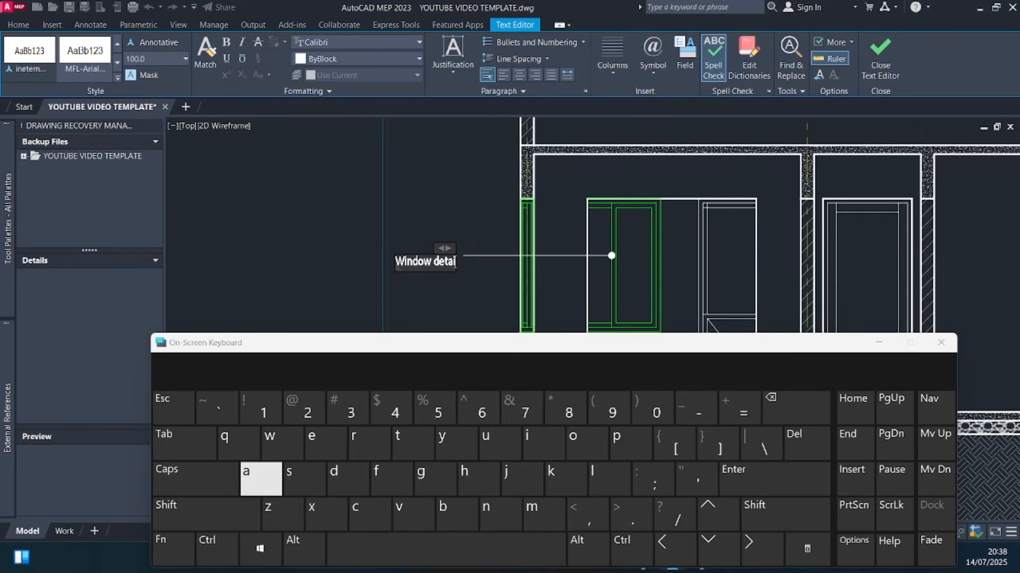
type("led t")
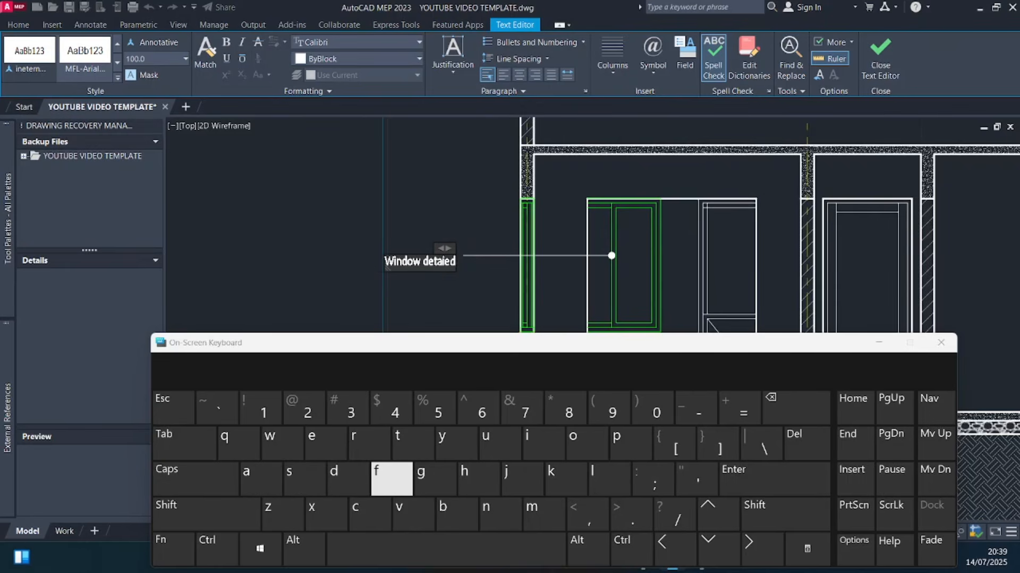
type("o")
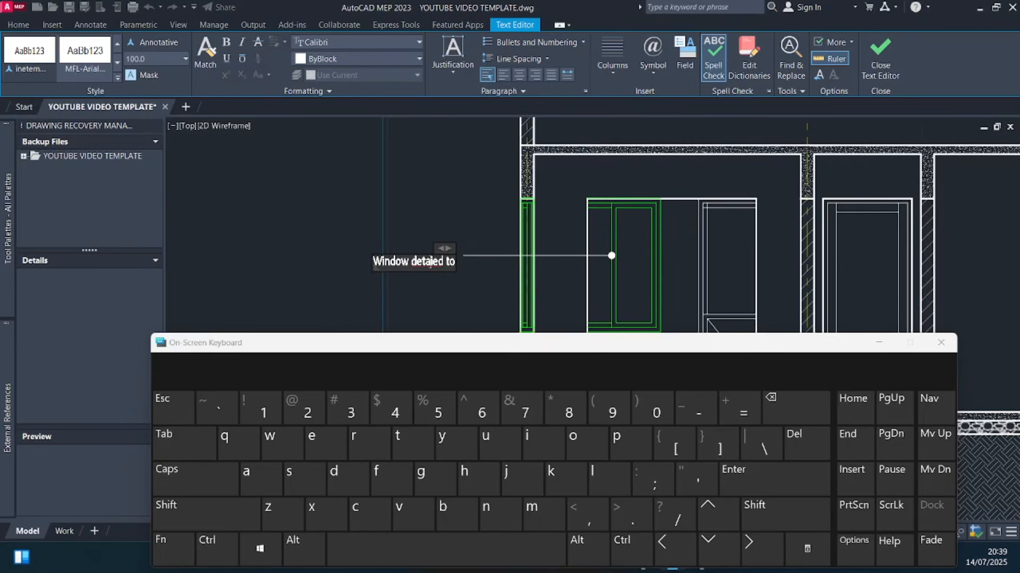
type("t")
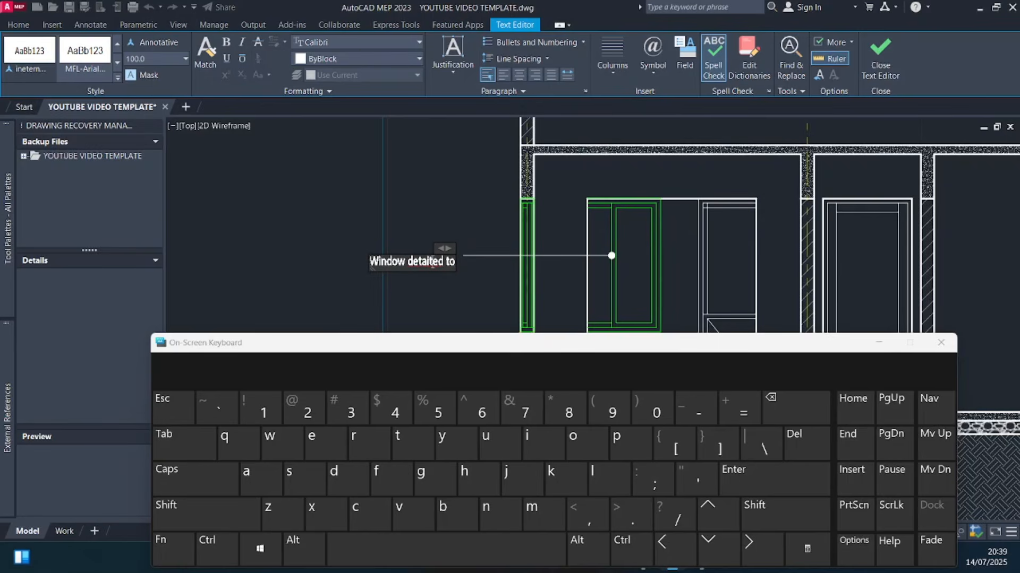
key("BackSpace")
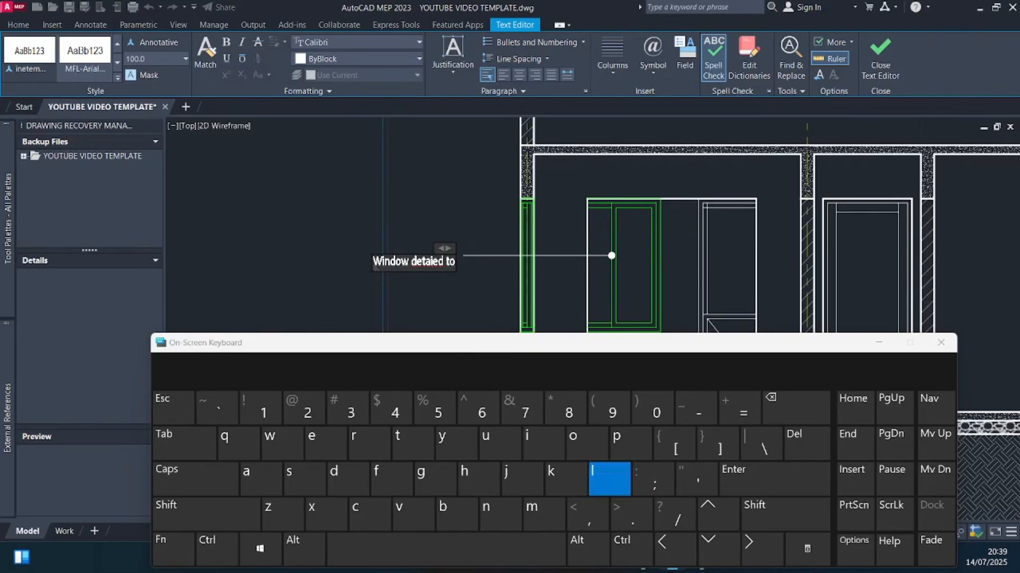
type("led to ")
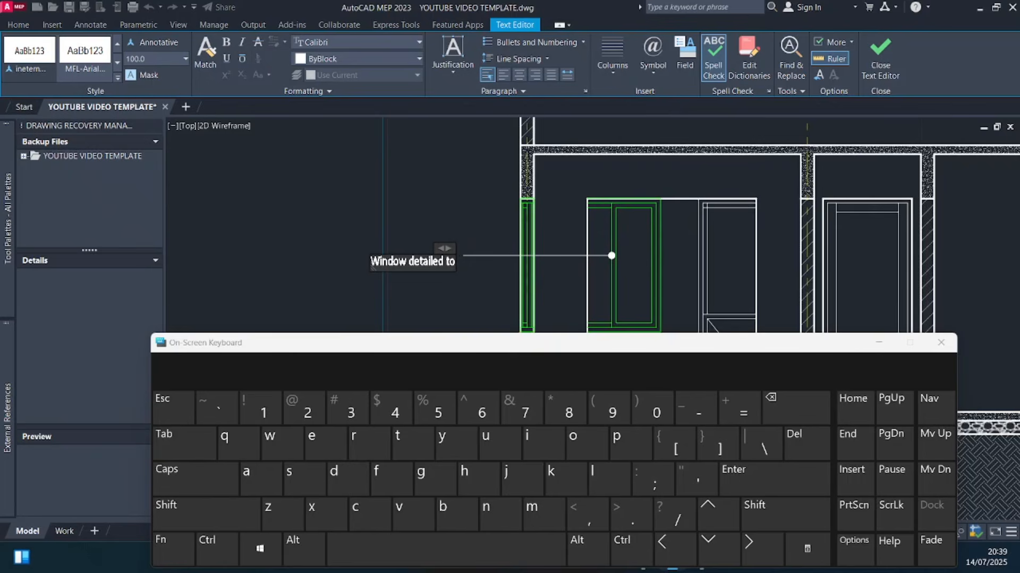
Step: Complete the window note with the word schedule and put the on-screen keyboard away
type("sc")
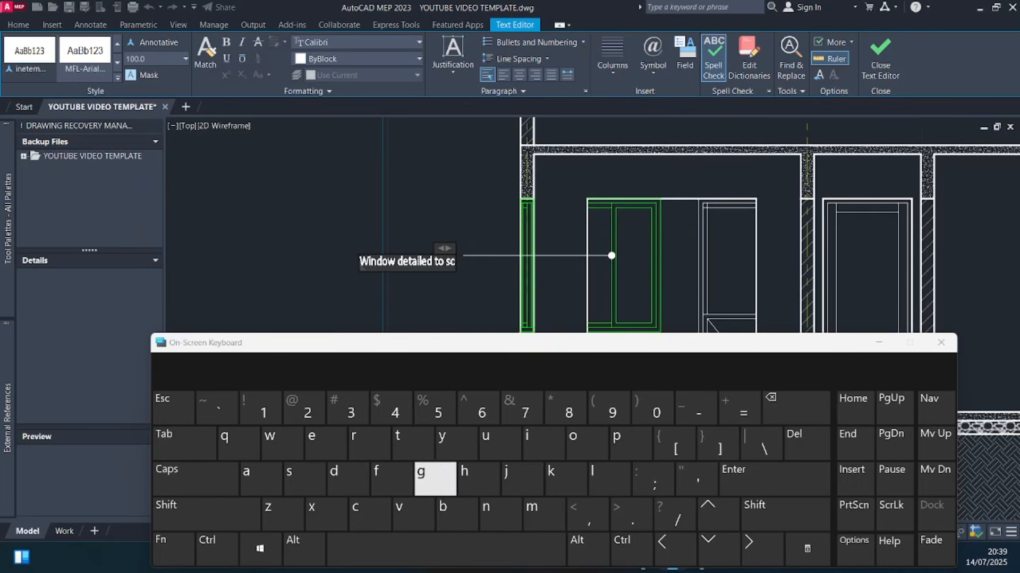
type("hedule")
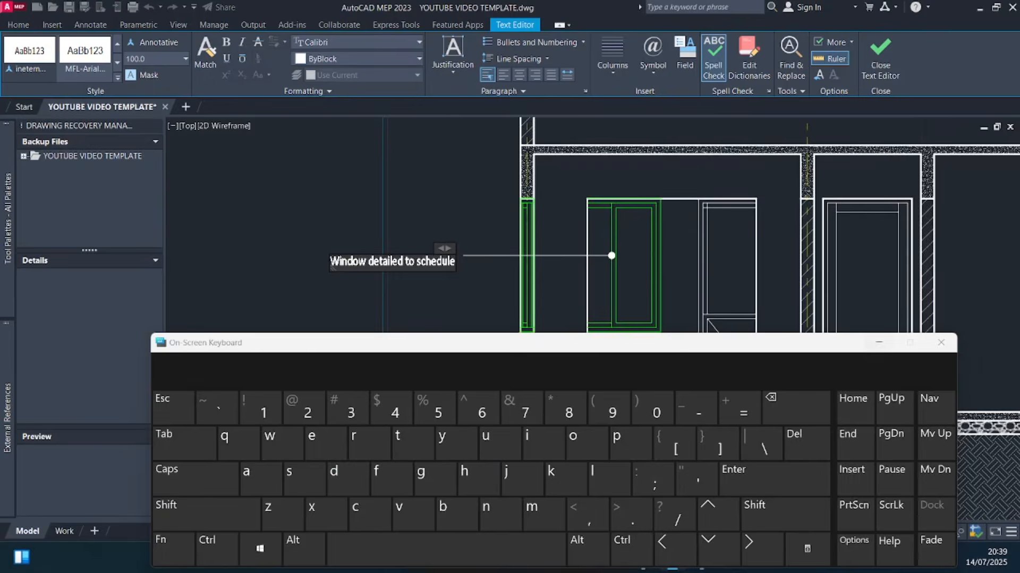
left_click(878, 343)
Step: Narrow the window note so it wraps onto two lines, left-align all of its text and finish editing
scroll(378, 262, "up", 2)
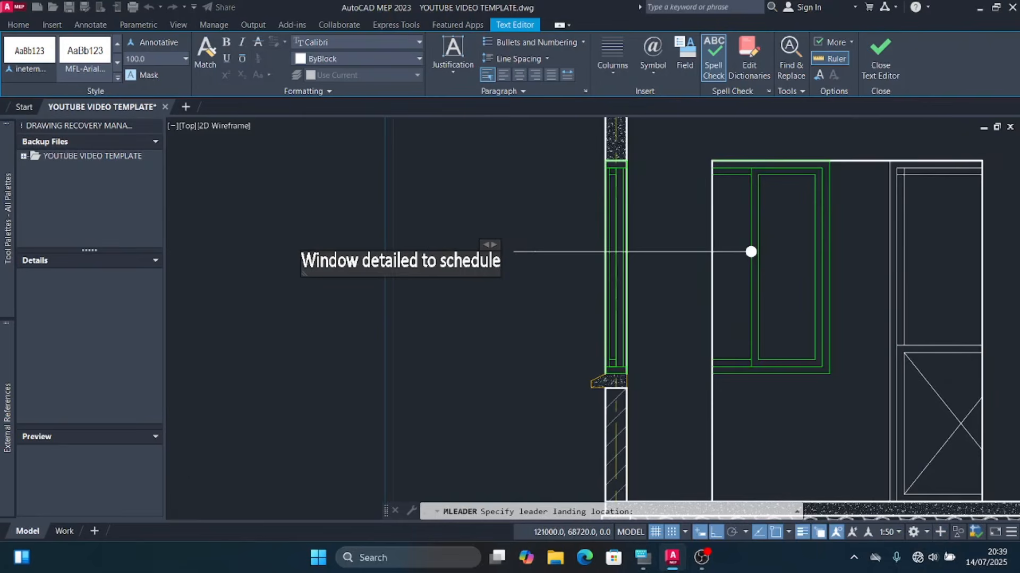
left_click_drag(489, 242, 361, 242)
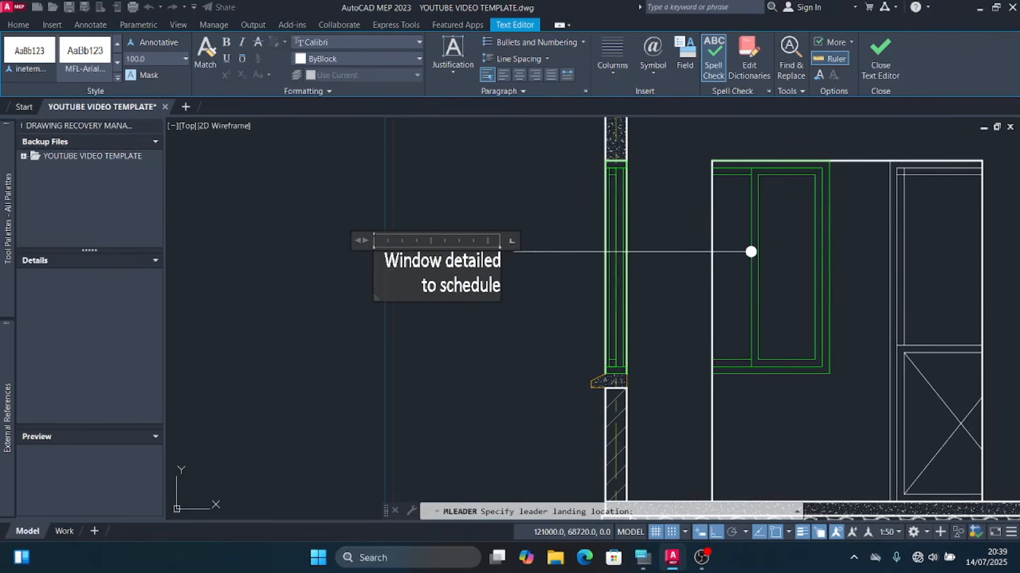
left_click_drag(501, 287, 384, 261)
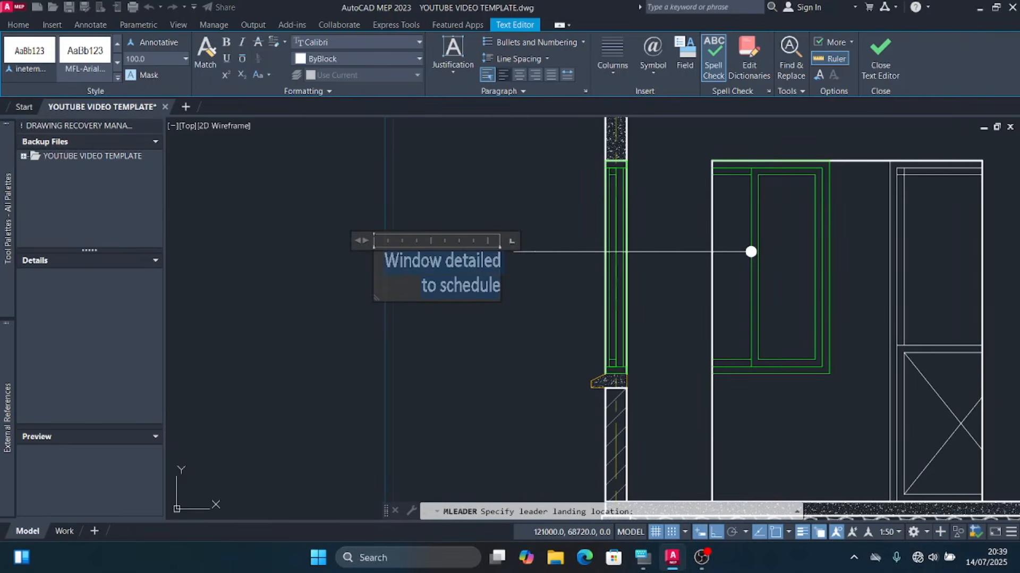
left_click(503, 74)
scroll(408, 265, "down", 3)
left_click(428, 298)
scroll(449, 289, "up", 2)
scroll(476, 263, "down", 2)
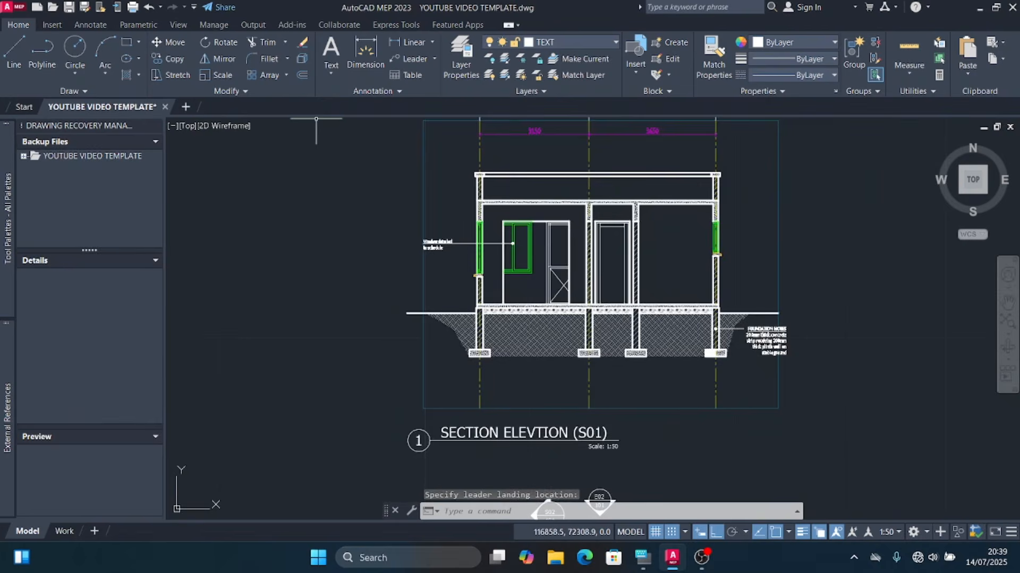
Step: Place a multileader pointing at the hatched outer wall just below the narrow green window, above the foundation notes, with its landing outside the building
left_click(409, 59)
scroll(541, 289, "up", 1)
scroll(430, 293, "down", 1)
scroll(734, 265, "up", 4)
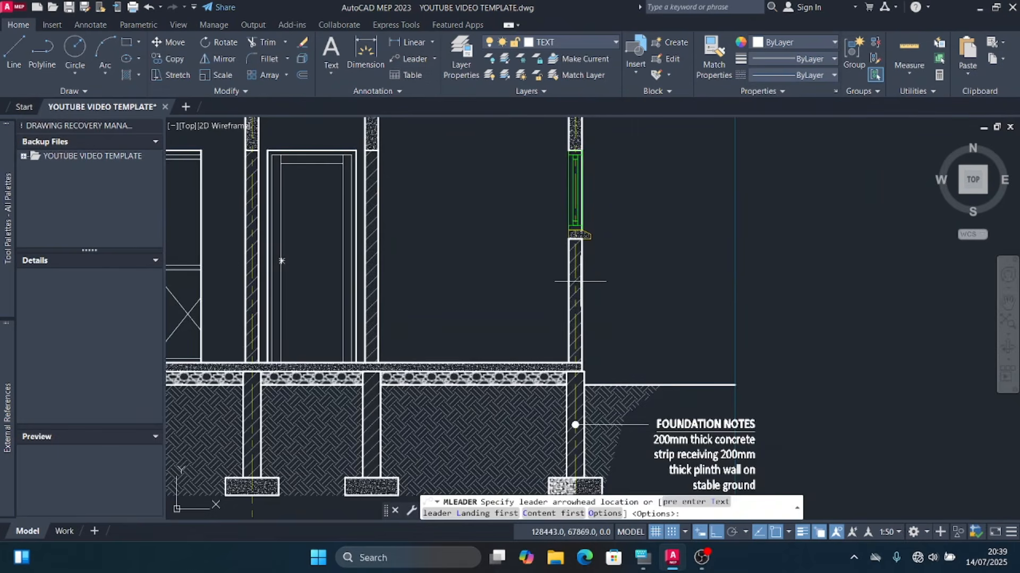
left_click(576, 261)
left_click(611, 262)
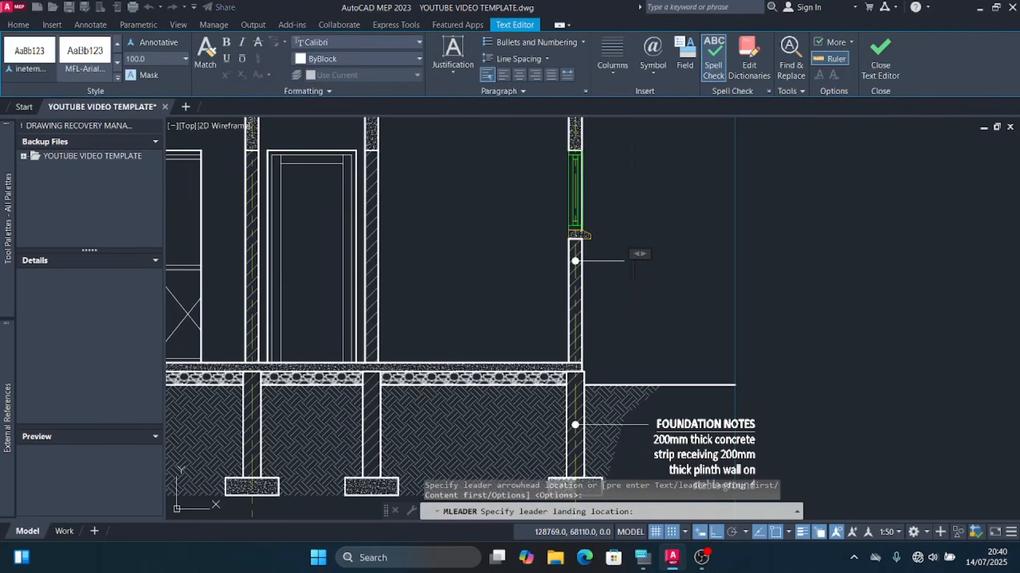
Step: Write 150mm thick brick wall as the new leader's note, bringing up the on-screen keyboard partway through
type("150mm thi")
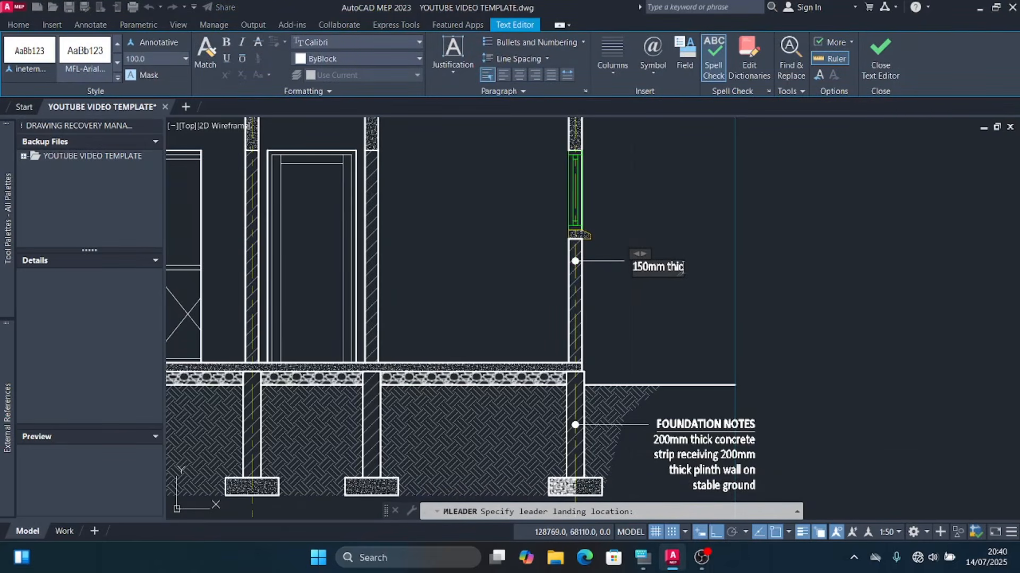
type("c")
left_click(642, 557)
left_click(565, 478)
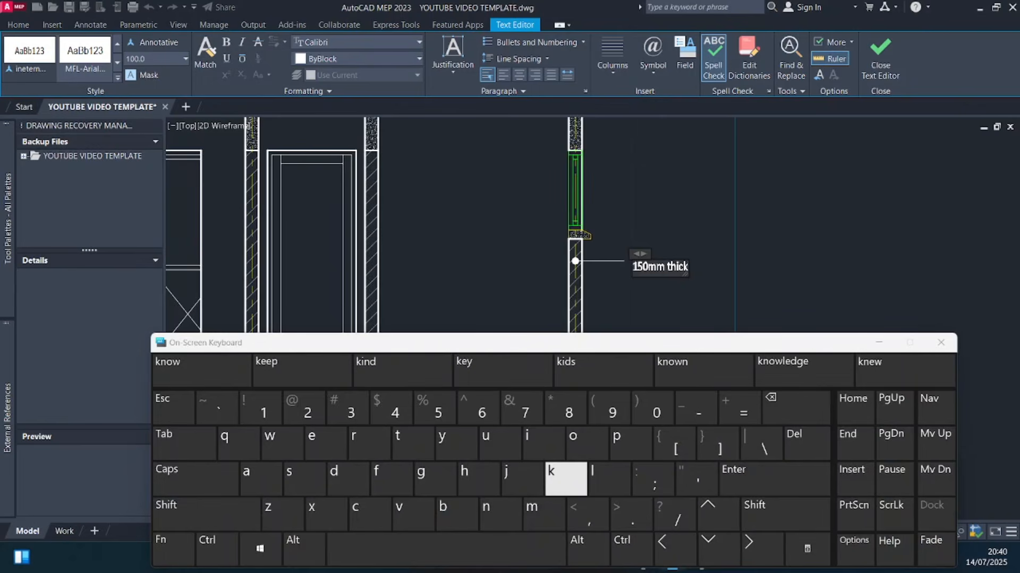
type("bric")
left_click(565, 478)
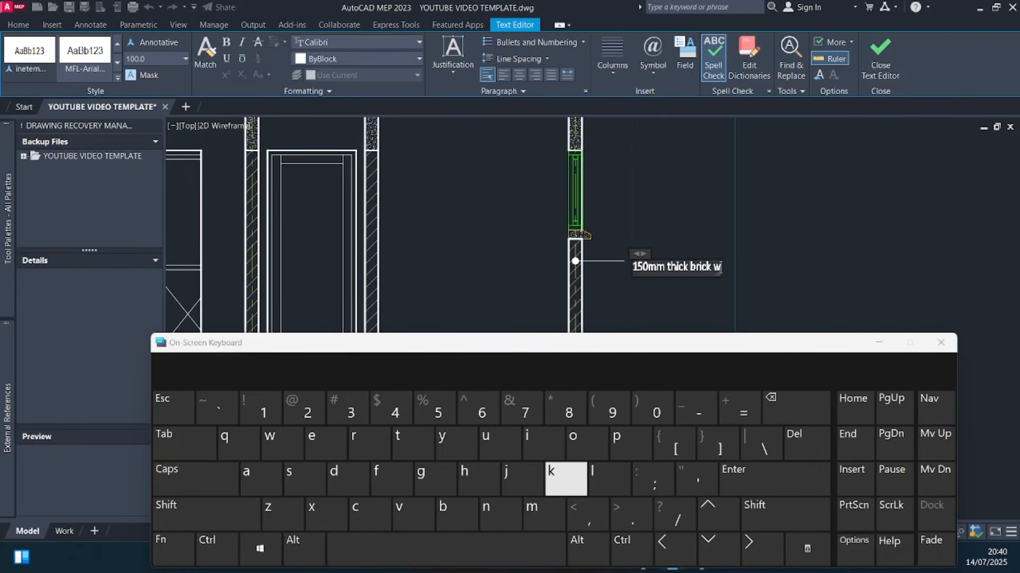
type("w")
left_click(260, 479)
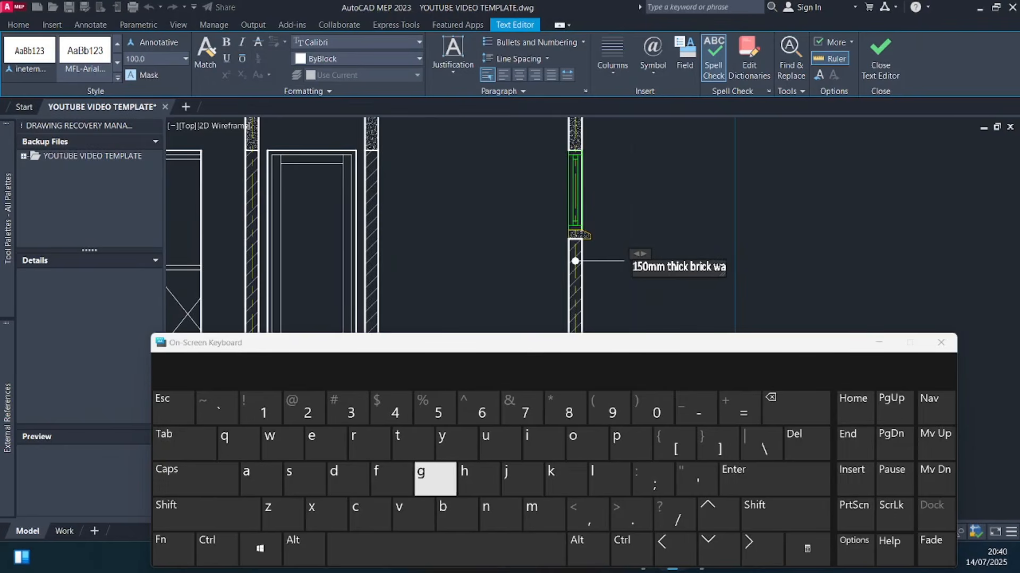
left_click(610, 479)
left_click(610, 479)
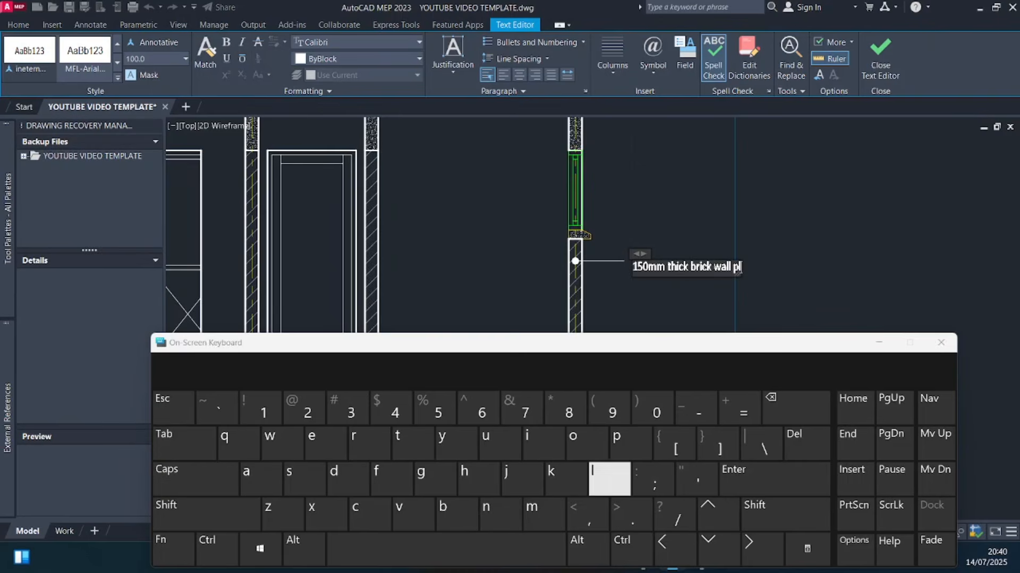
Step: Continue the brick wall note with the words plastered and
left_click(304, 480)
left_click(412, 444)
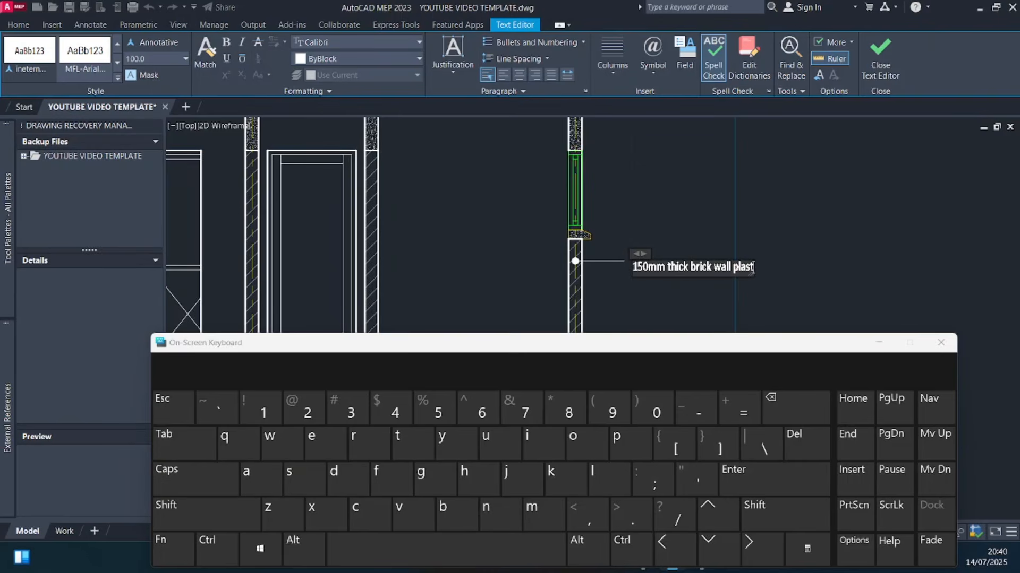
left_click(325, 443)
left_click(369, 444)
left_click(325, 443)
left_click(348, 479)
left_click(446, 550)
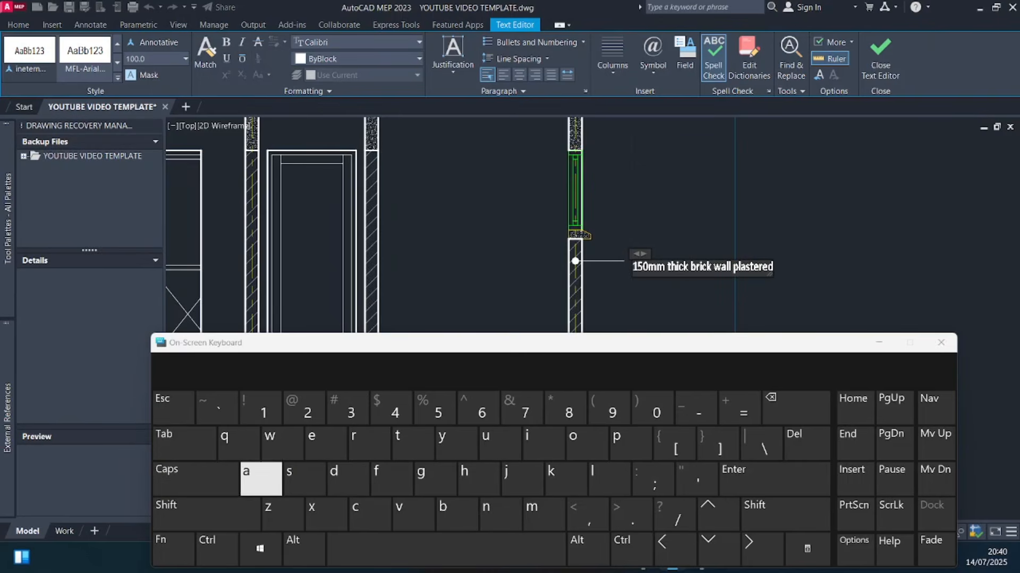
left_click(260, 479)
left_click(499, 514)
left_click(348, 480)
left_click(446, 550)
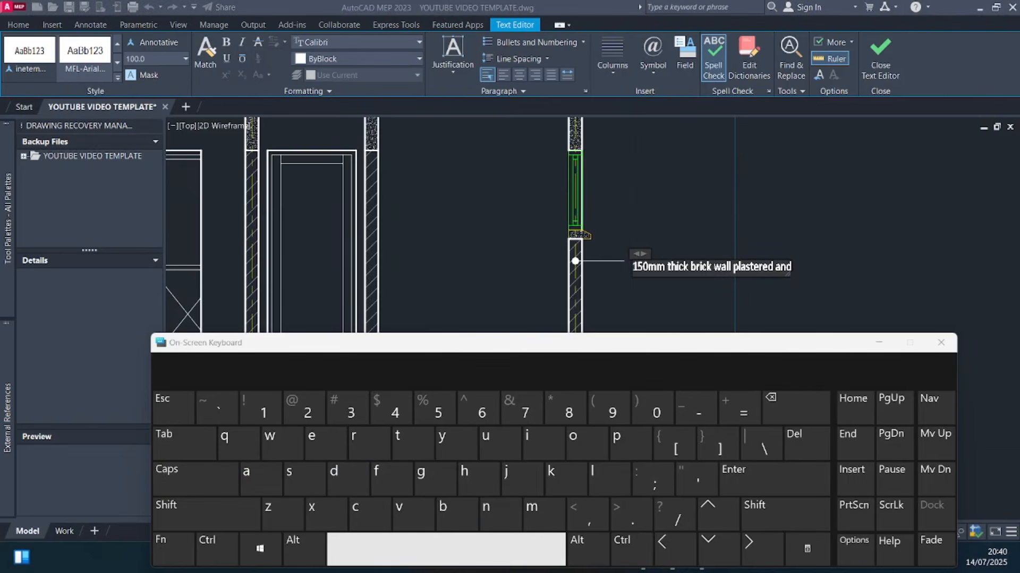
Step: Try to continue the brick wall note with painted to finishes schedule, then put the on-screen keyboard away
left_click(630, 444)
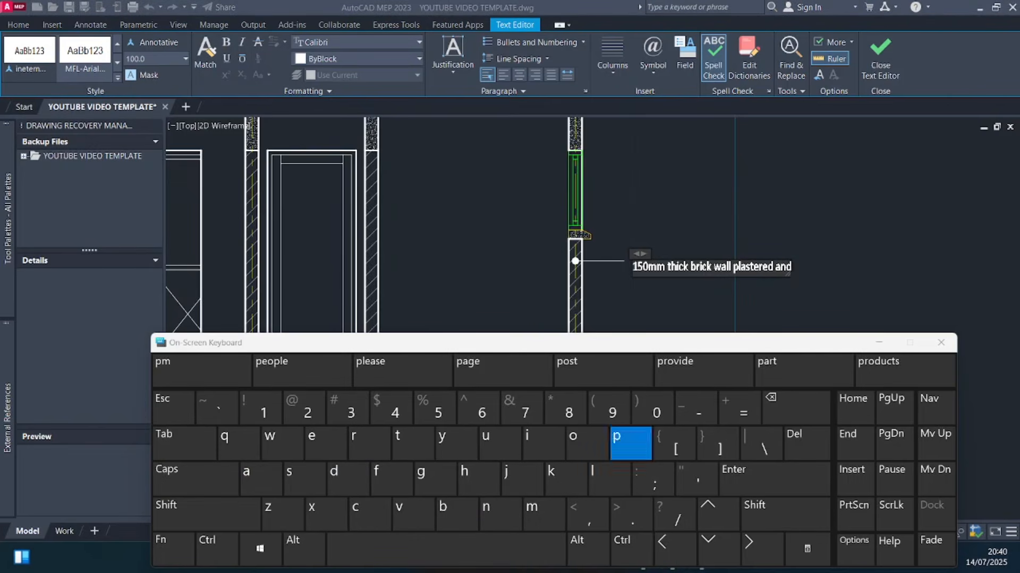
left_click(543, 444)
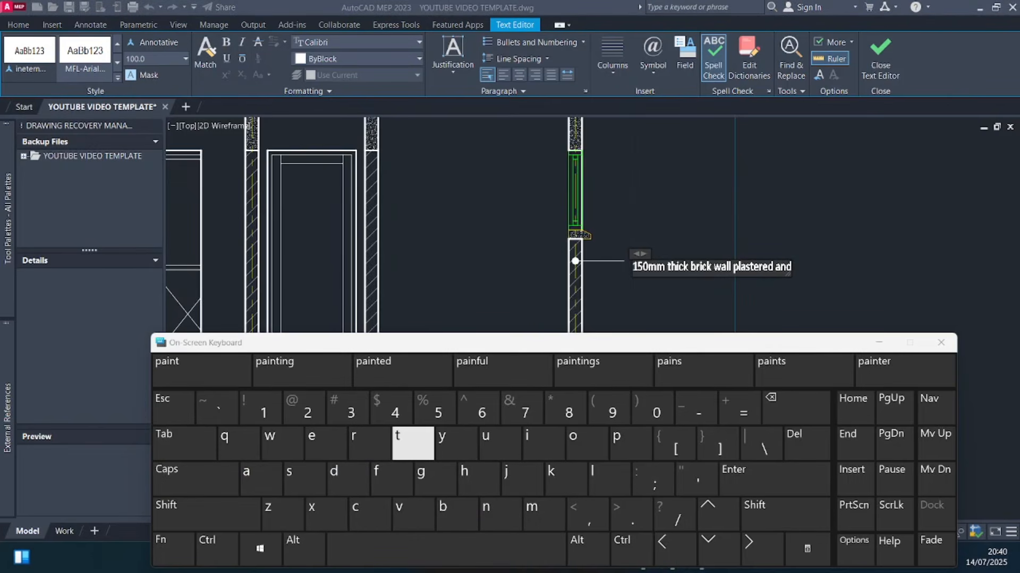
type("edtv vt")
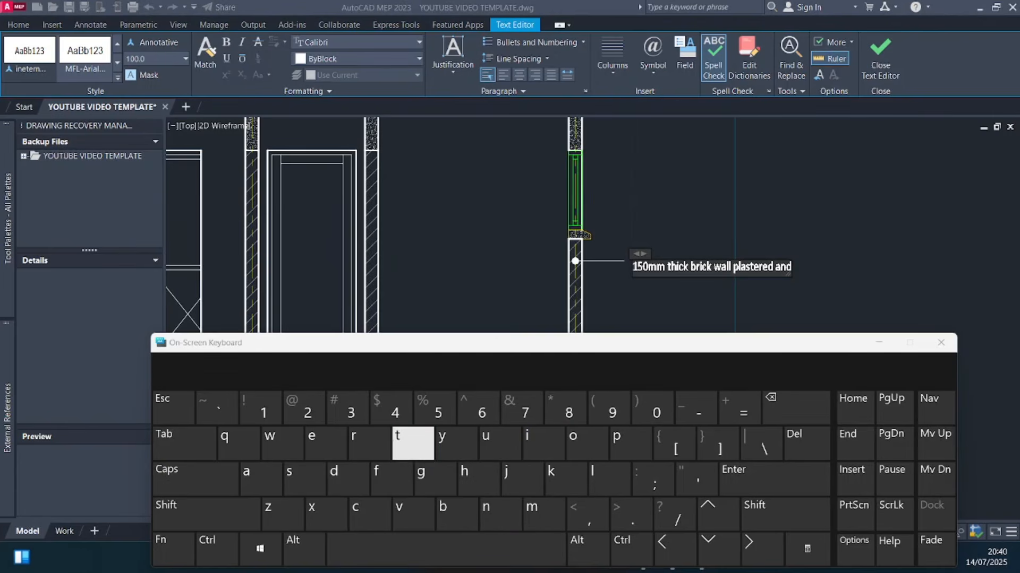
type("iob fu")
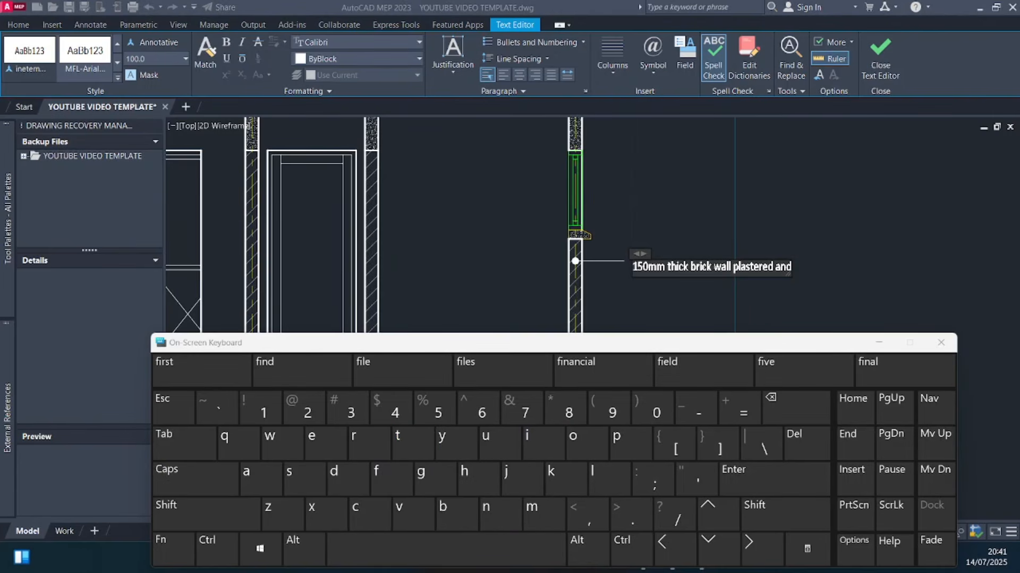
type("nishe")
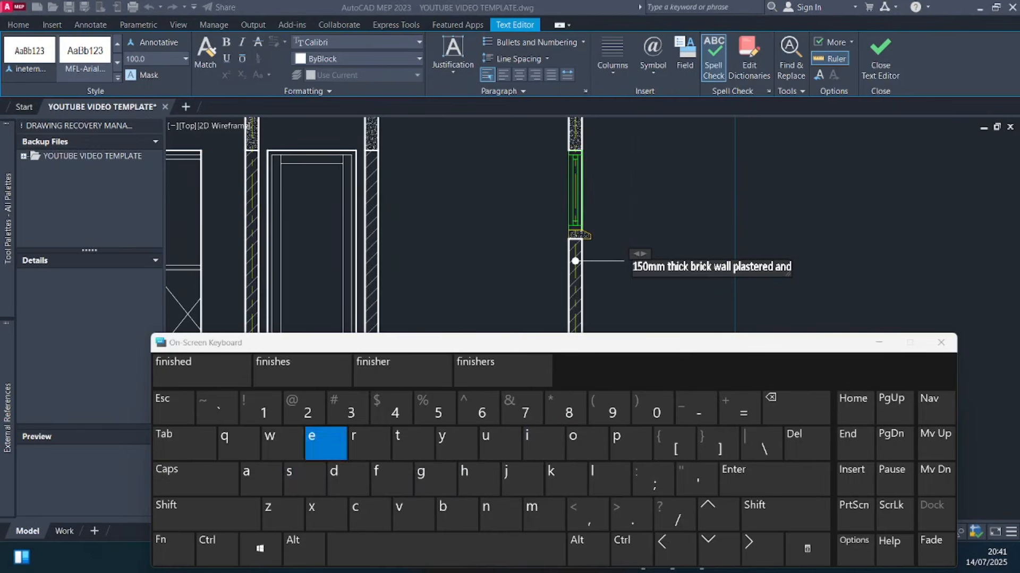
type("sv scf")
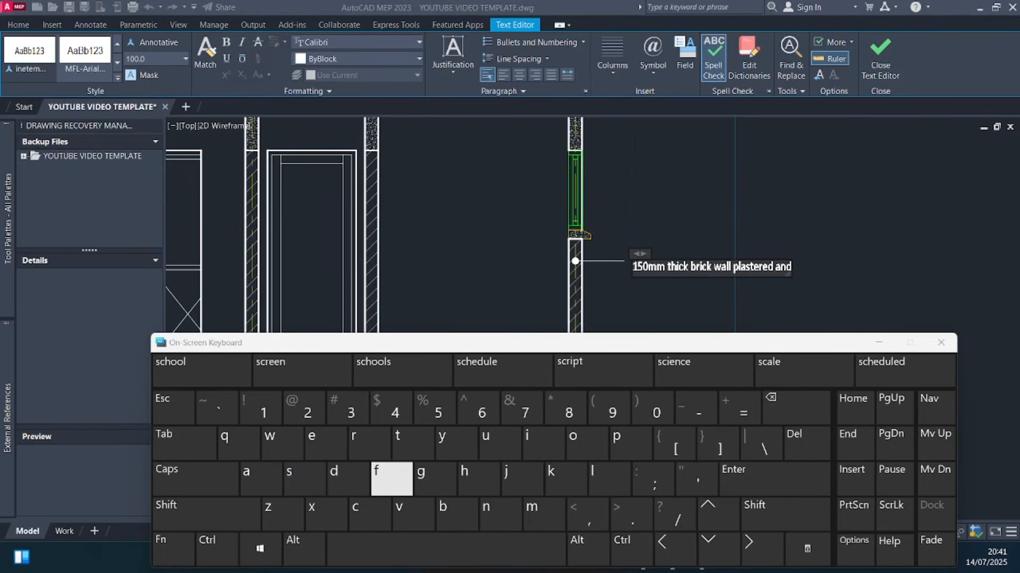
type("hedul")
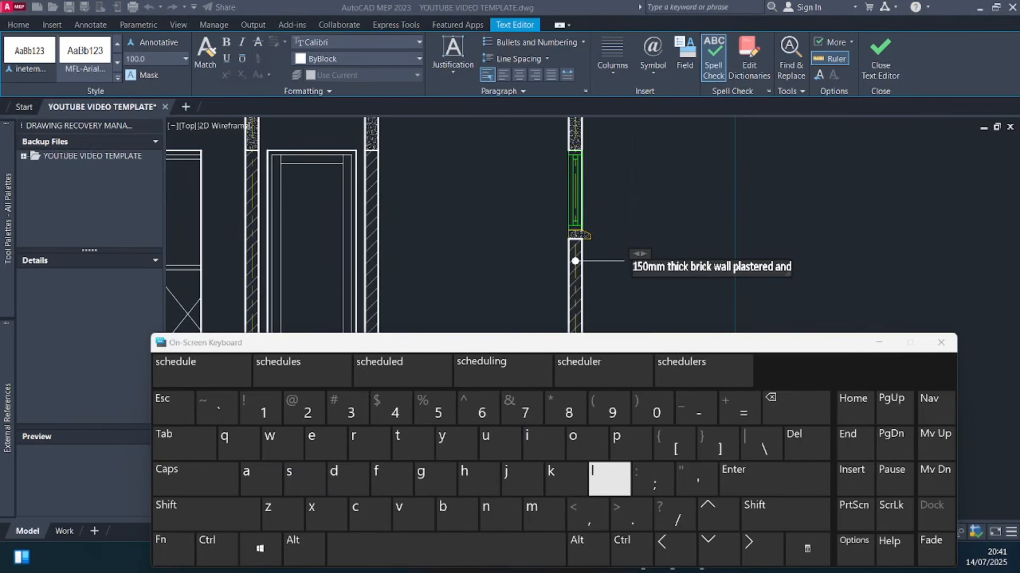
type("e9")
left_click(878, 343)
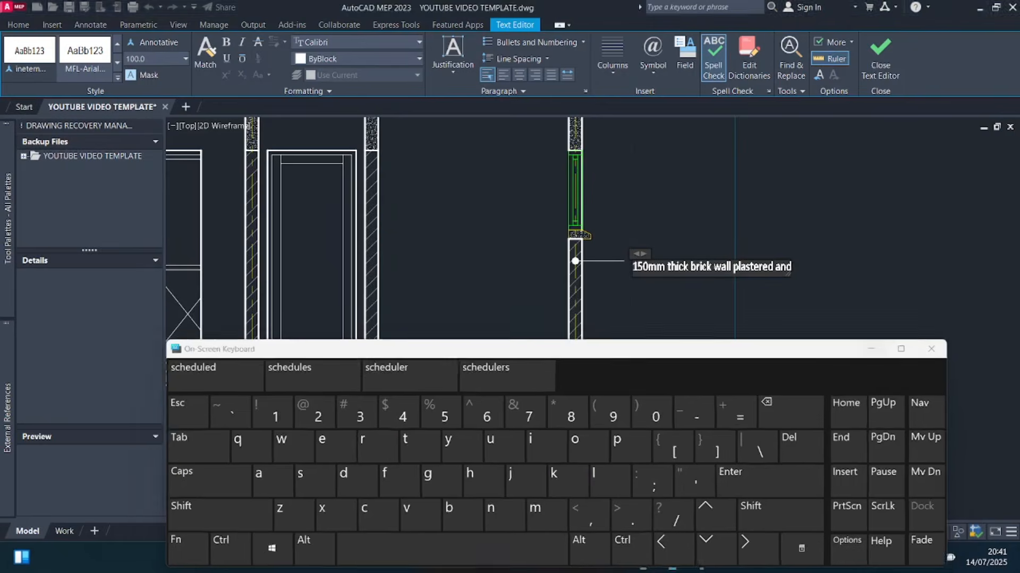
Step: Continue the brick wall leader note with the word painted, bringing the on-screen keyboard back up to enter it
scroll(807, 262, "up", 2)
scroll(780, 274, "down", 2)
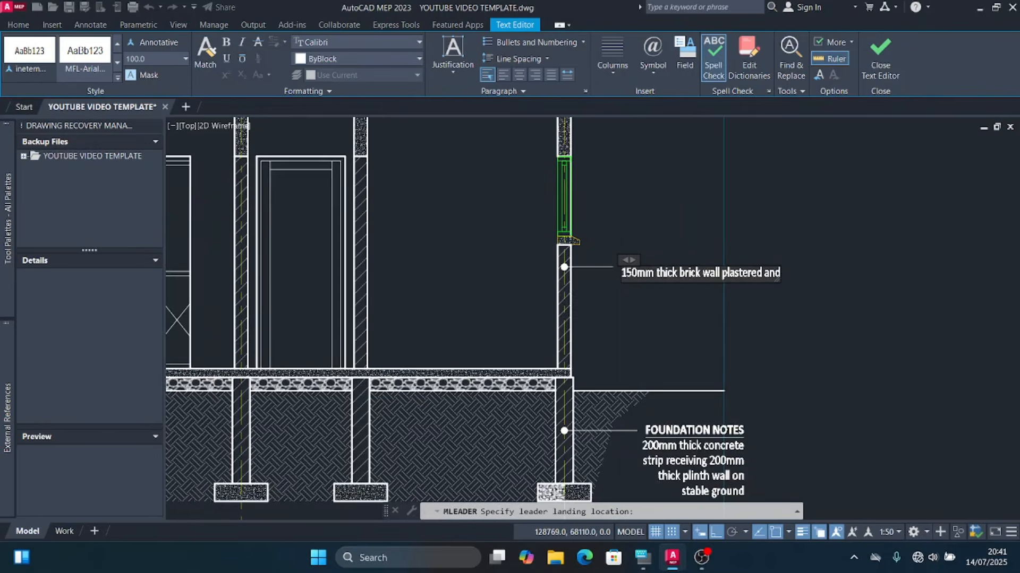
left_click(643, 558)
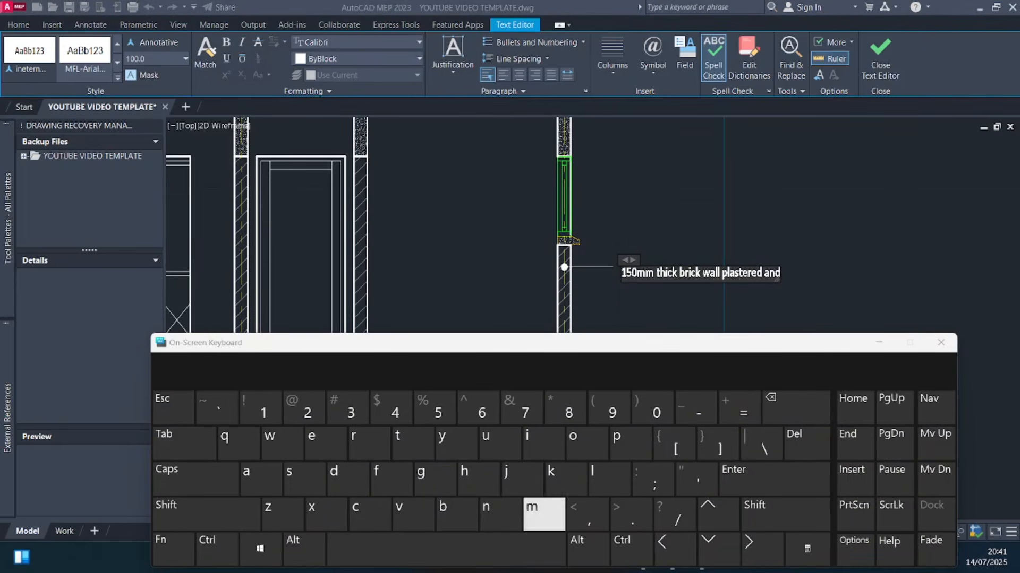
scroll(780, 278, "up", 4)
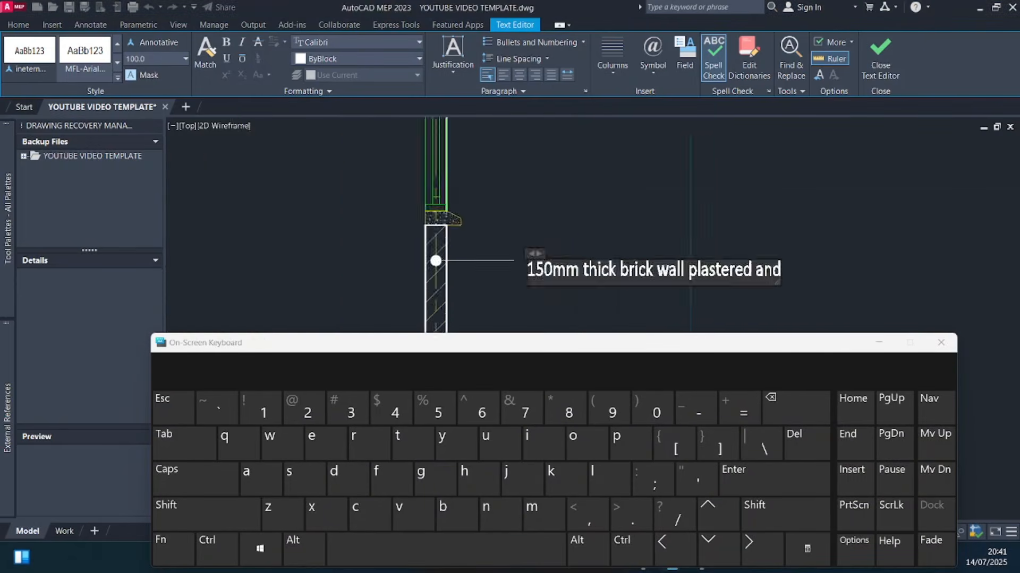
left_click(630, 443)
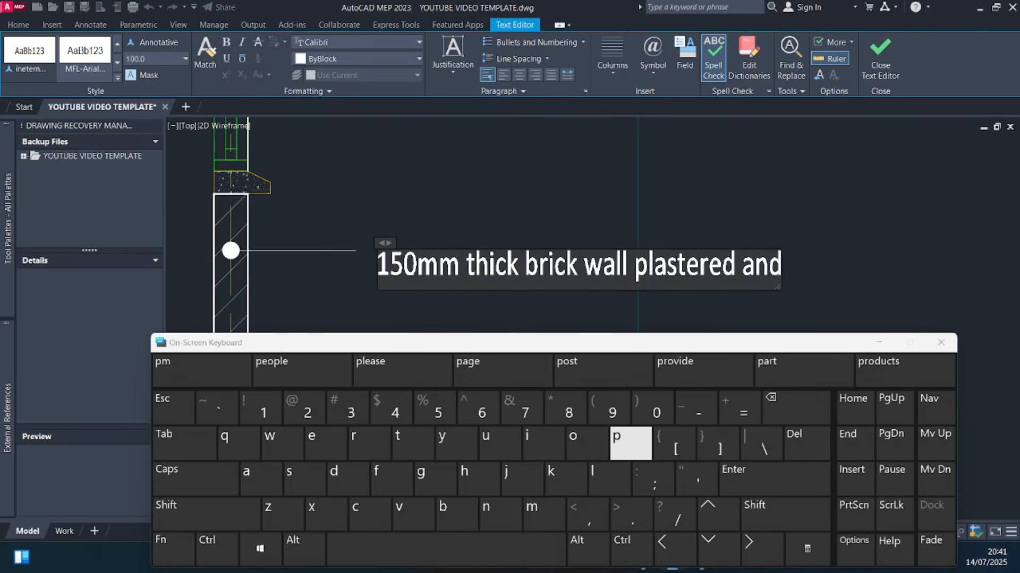
left_click(261, 478)
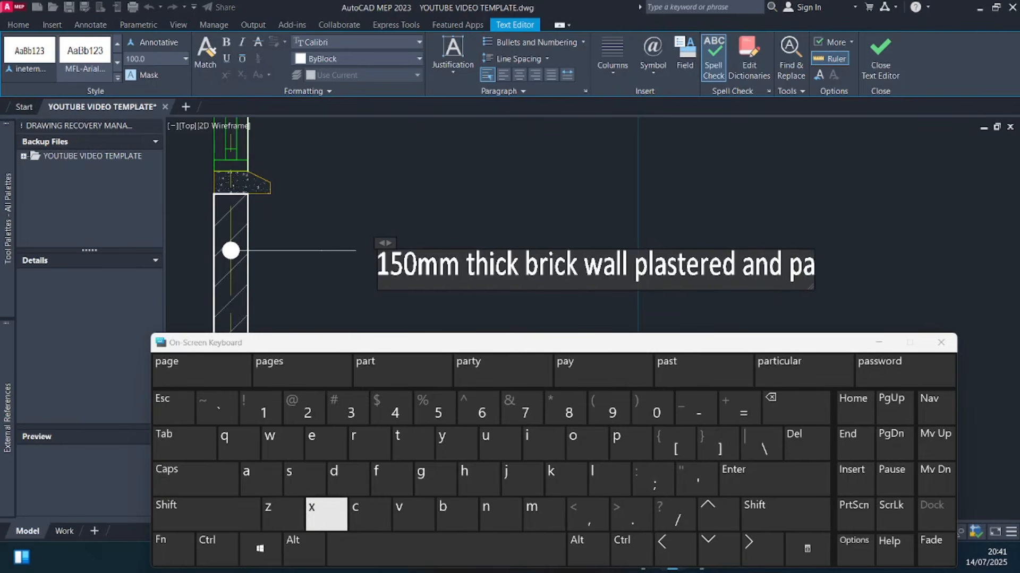
left_click(543, 443)
left_click(500, 513)
left_click(413, 443)
left_click(325, 444)
left_click(346, 478)
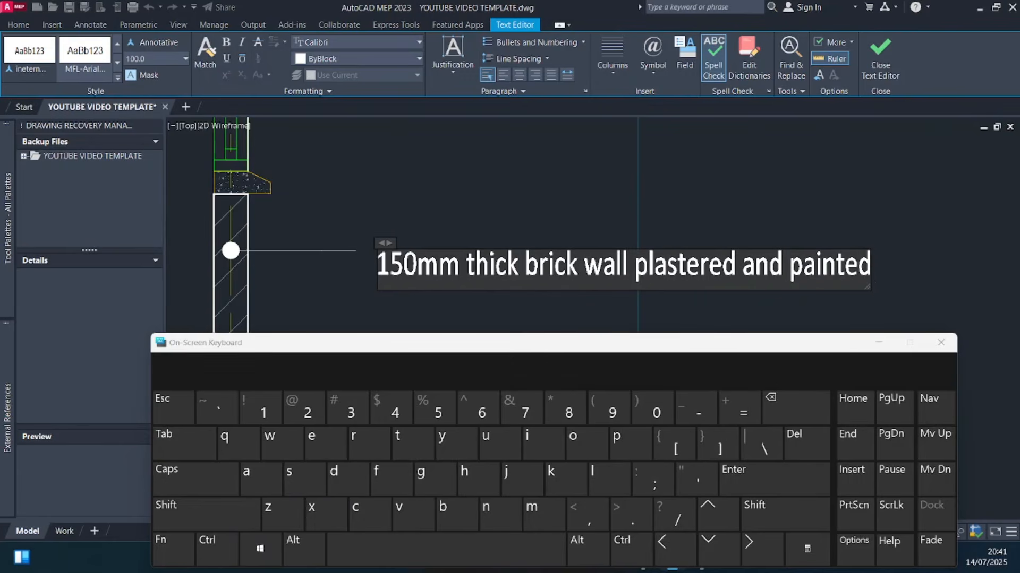
Step: Continue the brick wall note with the words to finishes
left_click(446, 547)
left_click(413, 444)
left_click(587, 443)
left_click(446, 547)
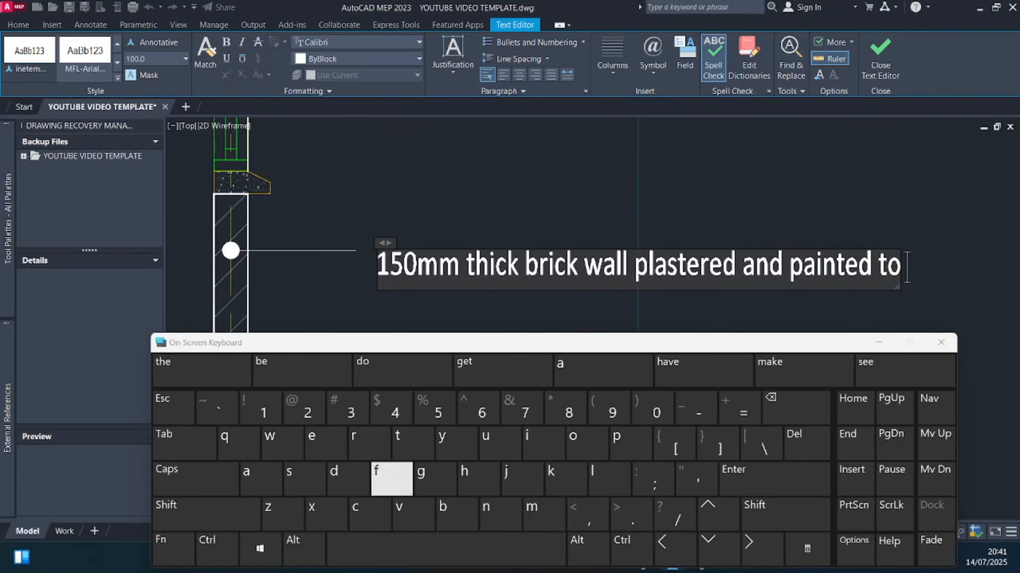
left_click(391, 478)
left_click(544, 443)
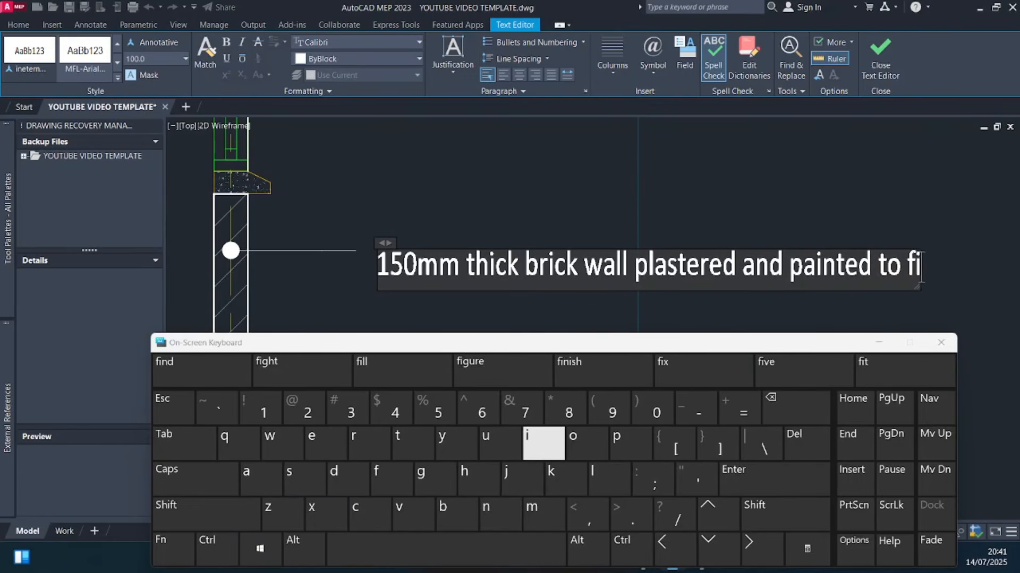
left_click(501, 514)
left_click(544, 443)
left_click(304, 478)
left_click(476, 478)
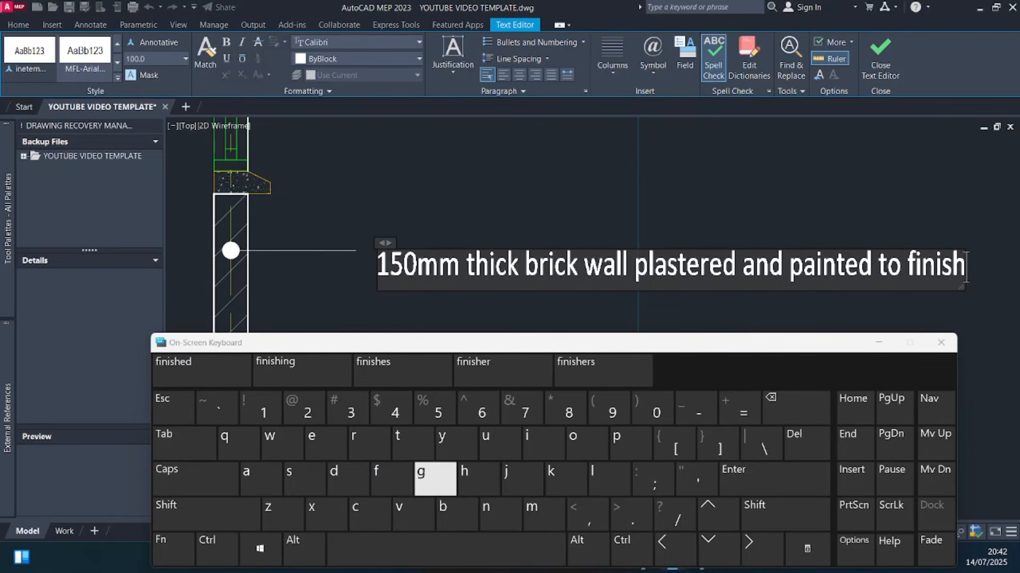
left_click(326, 444)
left_click(304, 478)
Step: Complete the brick wall note with the word schedule and put the on-screen keyboard away
left_click(446, 547)
left_click(304, 478)
left_click(369, 514)
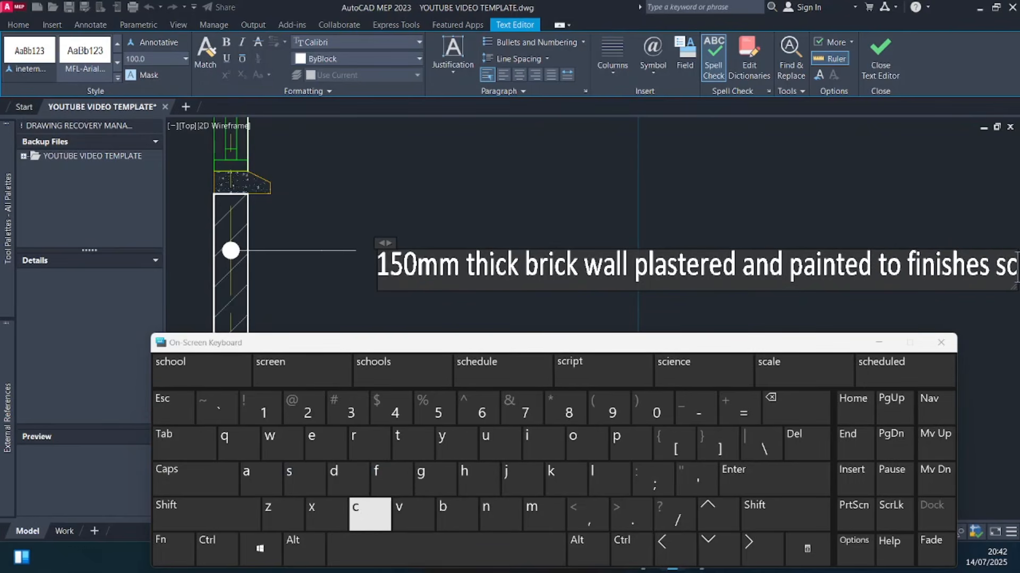
left_click(477, 478)
left_click(326, 443)
left_click(348, 478)
left_click(500, 443)
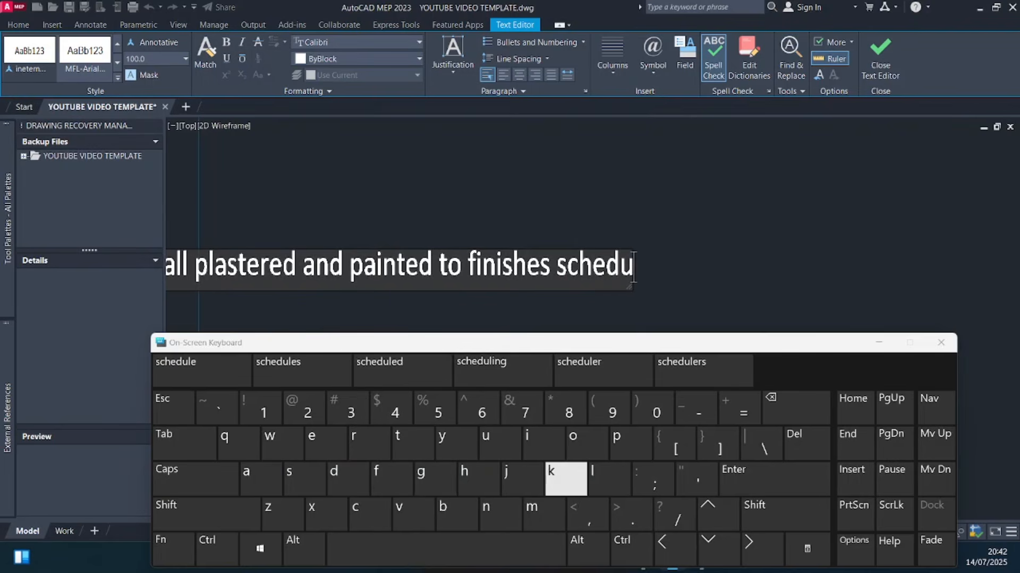
left_click(609, 478)
left_click(326, 443)
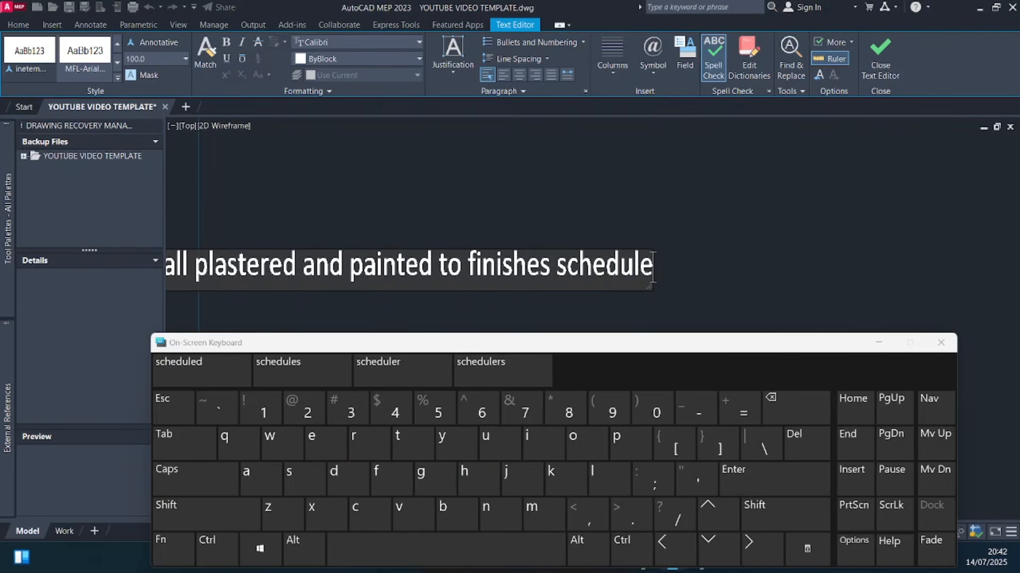
left_click(878, 343)
Step: Narrow the brick wall note's text box so the text wraps onto four lines
scroll(755, 319, "down", 4)
scroll(707, 302, "up", 2)
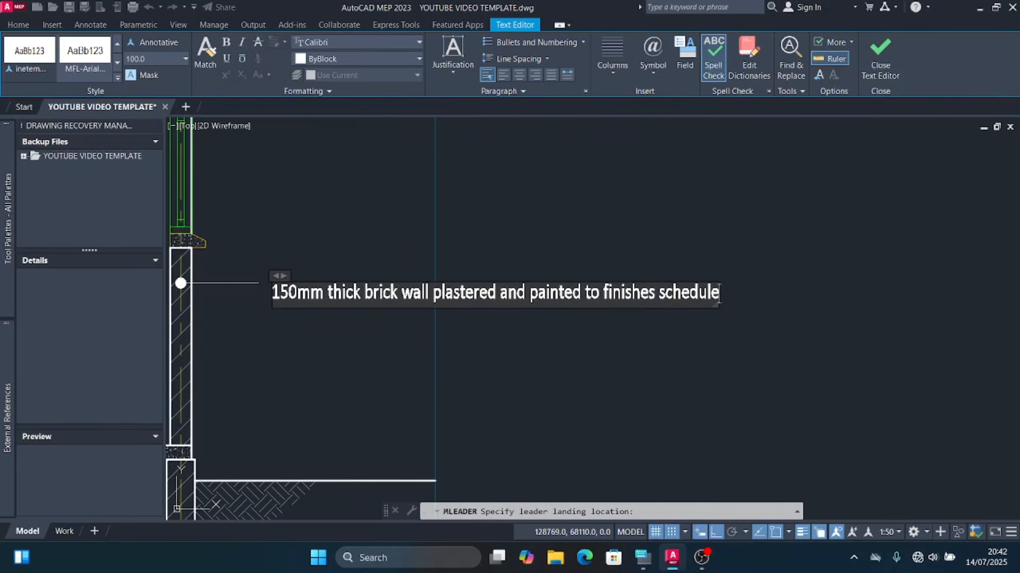
left_click_drag(718, 295, 411, 295)
middle_click_drag(333, 368, 559, 359)
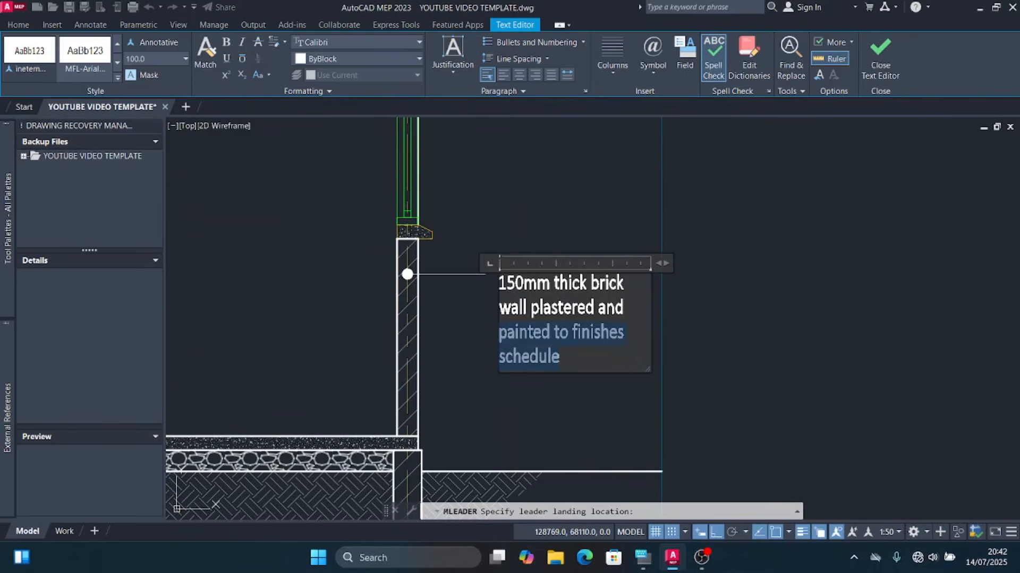
Step: Right-align the whole brick wall note after trying justified alignment, and finish editing its text
key("ctrl+j")
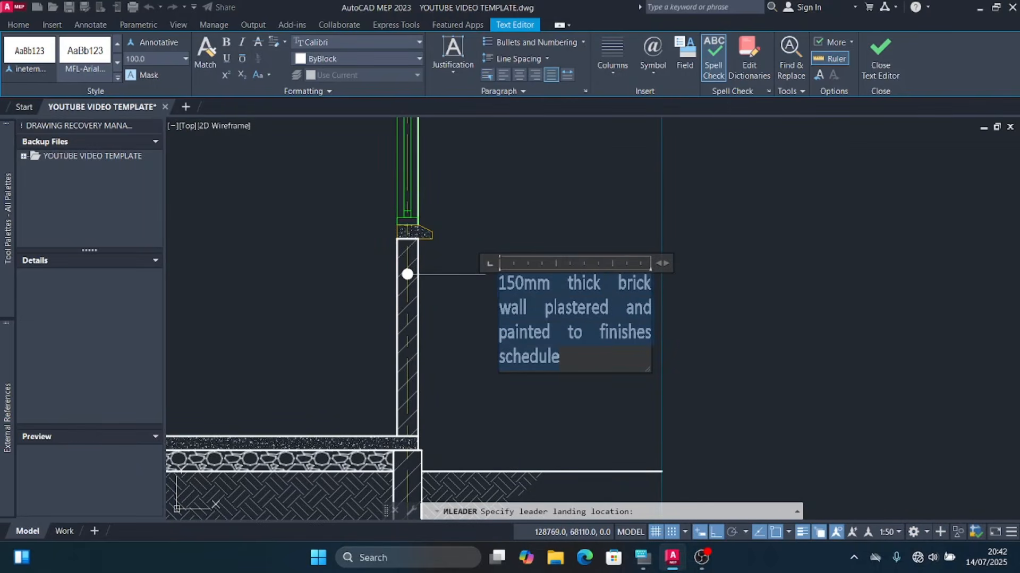
key("ctrl+l")
left_click(535, 74)
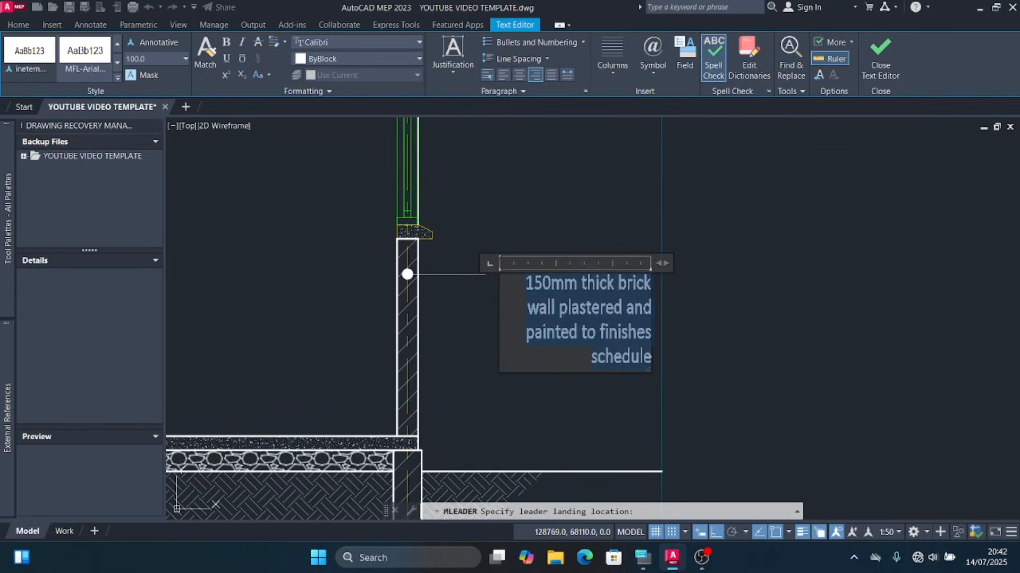
left_click(632, 383)
left_click(628, 371)
left_click(468, 295)
scroll(479, 283, "up", 2)
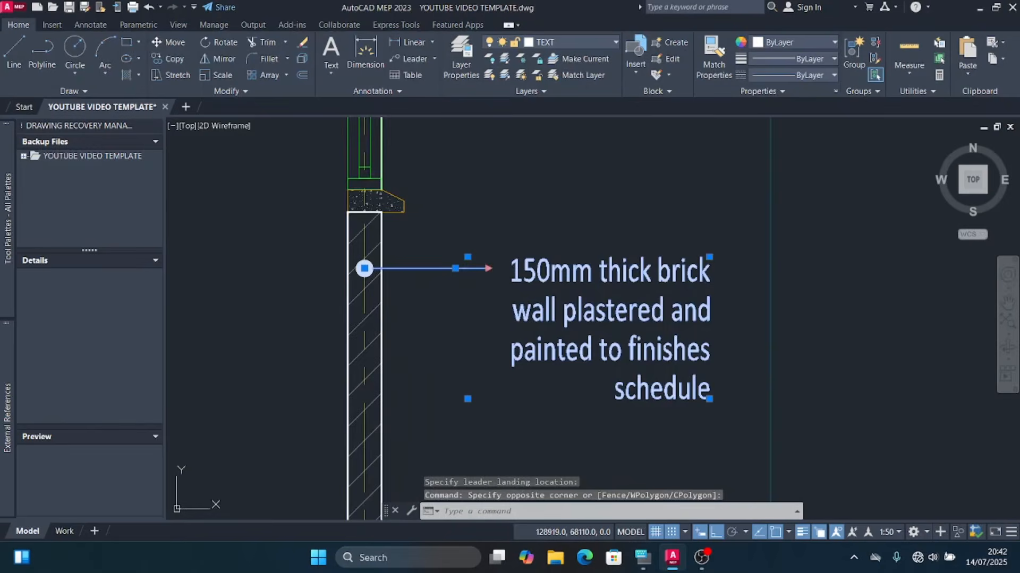
left_click(488, 268)
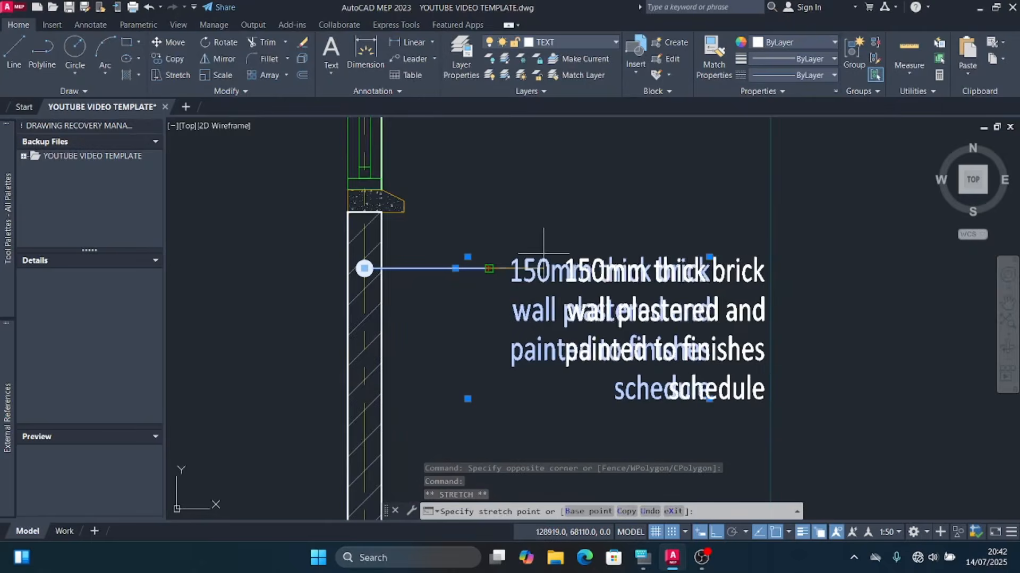
key("Escape")
Step: Examine the whole annotated section, including its leader notes, grid lines, dimensions and title
scroll(703, 322, "down", 6)
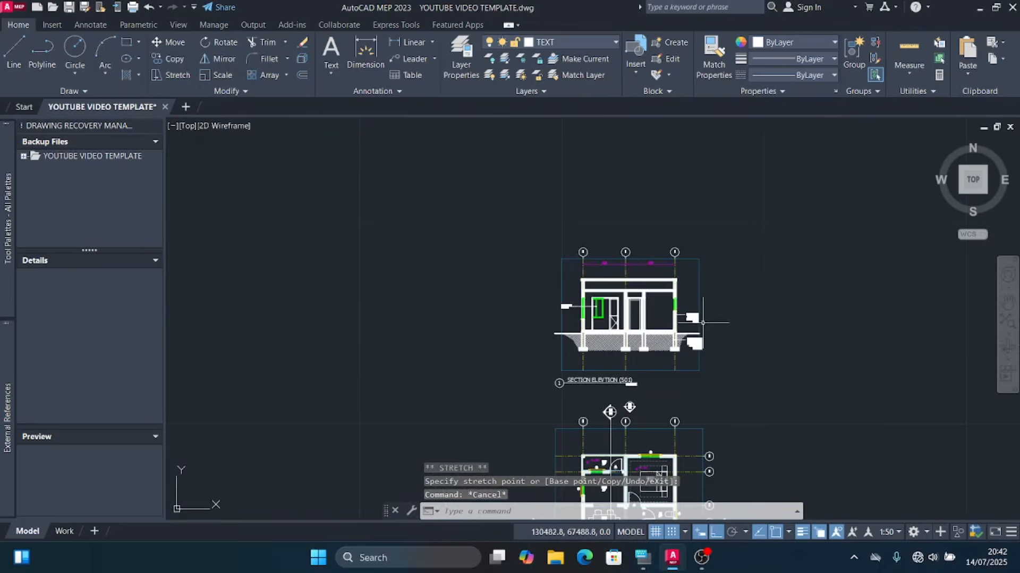
scroll(703, 322, "up", 4)
scroll(402, 391, "up", 1)
scroll(632, 298, "down", 1)
scroll(559, 356, "up", 1)
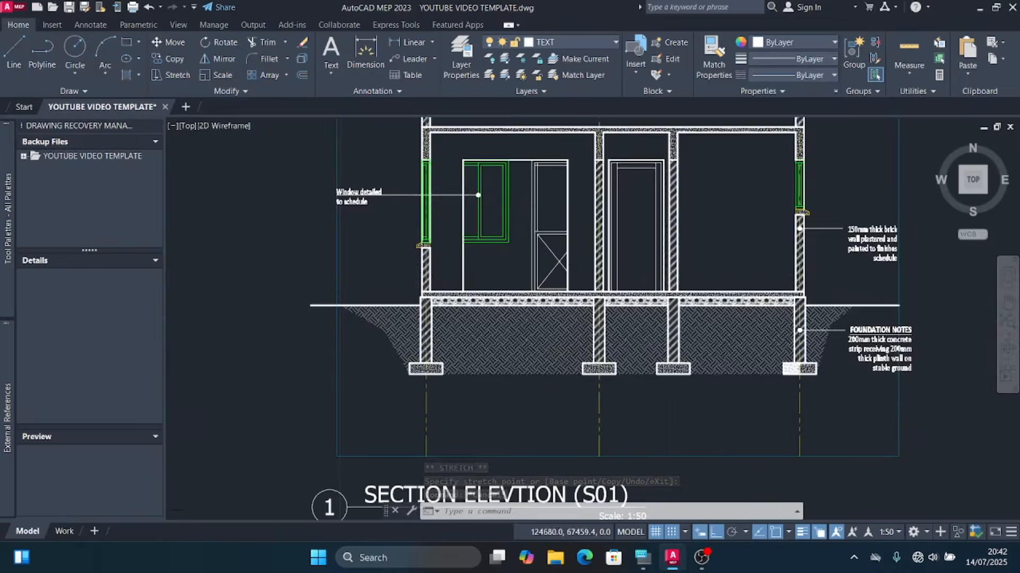
scroll(603, 268, "down", 1)
scroll(470, 266, "up", 1)
scroll(588, 265, "down", 3)
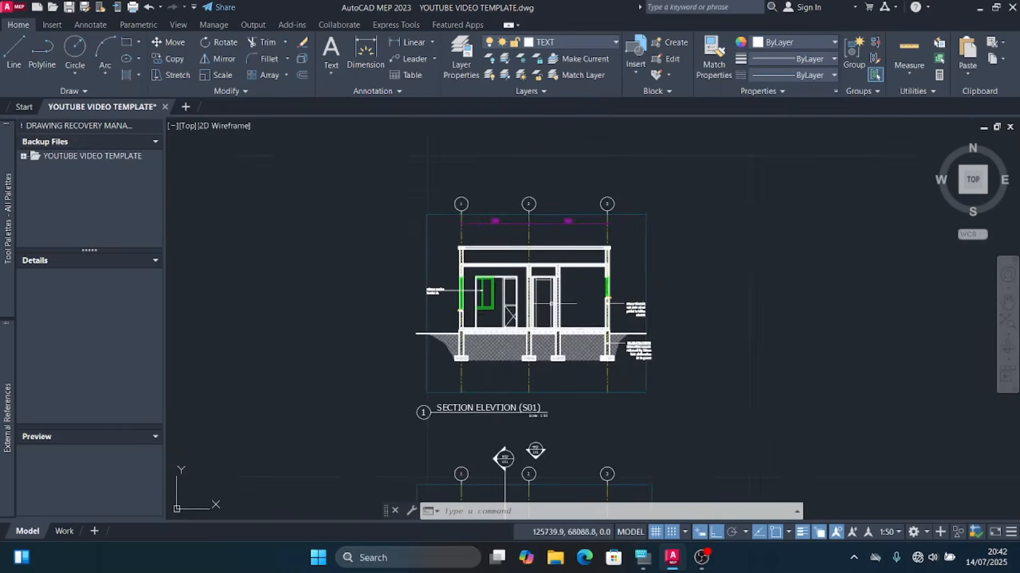
scroll(588, 264, "up", 2)
scroll(589, 264, "down", 1)
scroll(588, 264, "up", 1)
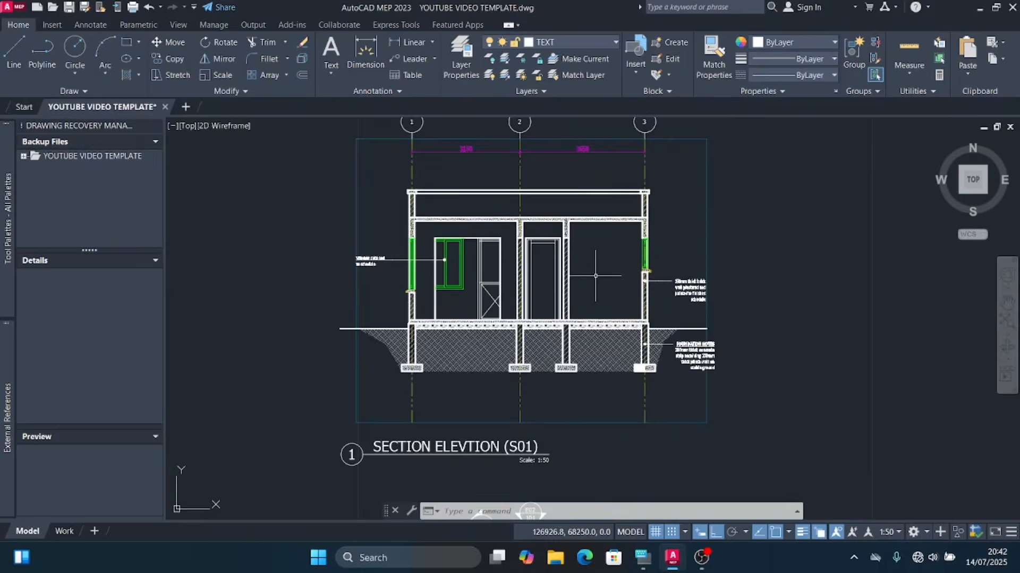
Step: Place a multileader pointing at the hatched parapet wall above the roof slab on grid line 1, with its landing outside the building
scroll(588, 265, "down", 1)
left_click(414, 58)
scroll(451, 239, "up", 4)
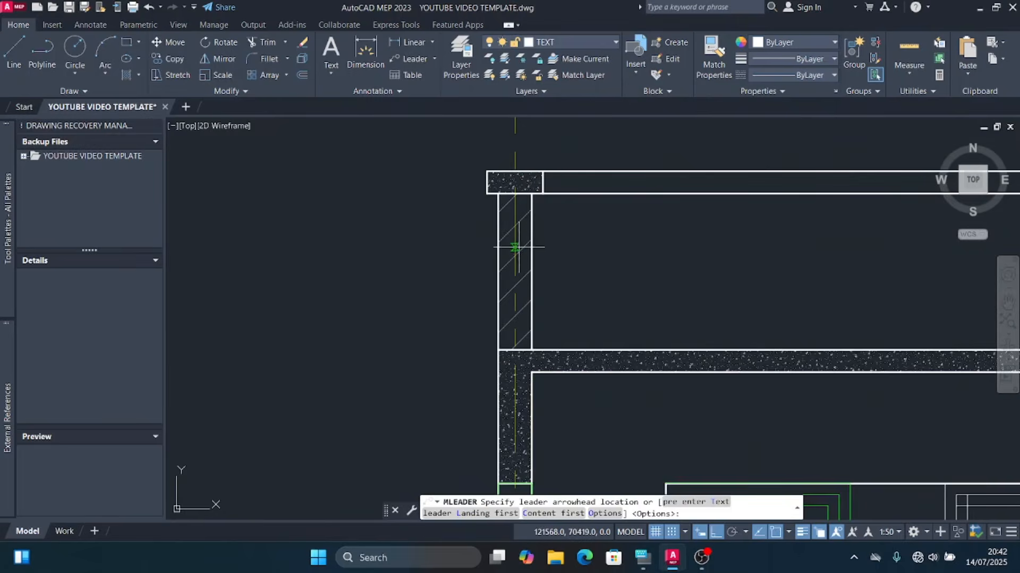
left_click(557, 245)
left_click(469, 250)
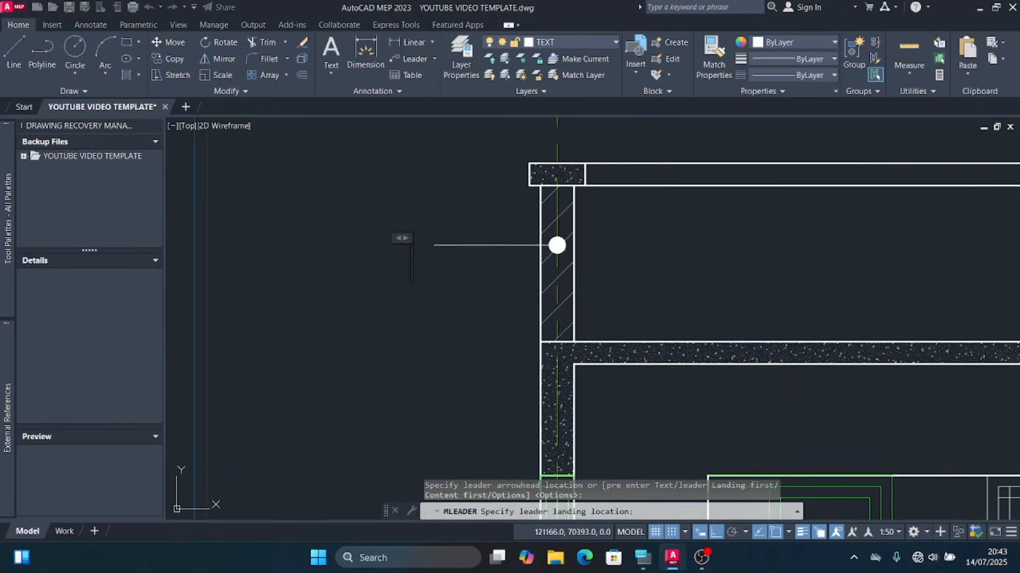
Step: Write 150mm thick parapet wall as the new leader's note, bringing up the on-screen keyboard partway through
type("150mm thi")
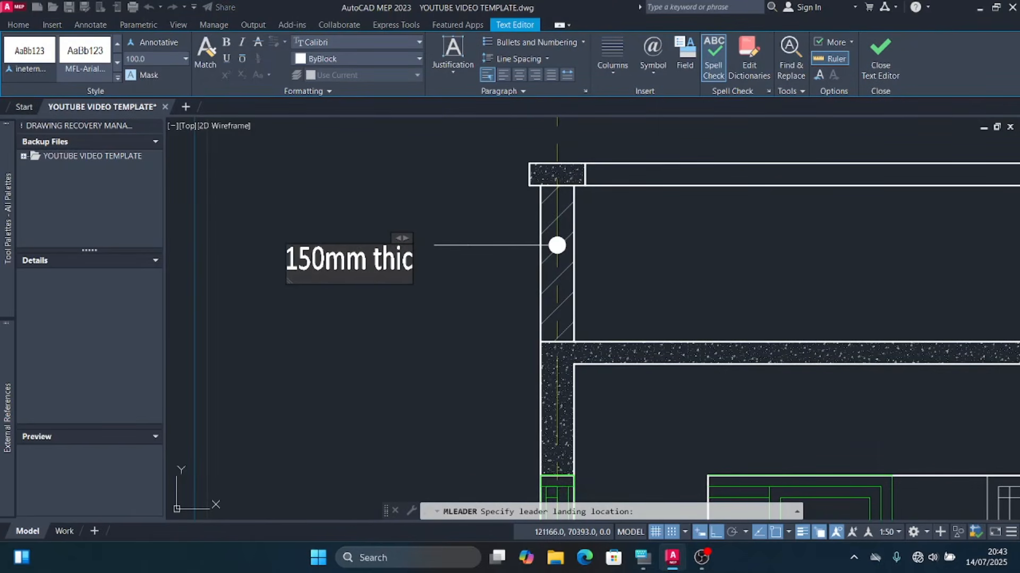
type("c")
left_click(642, 557)
left_click(566, 479)
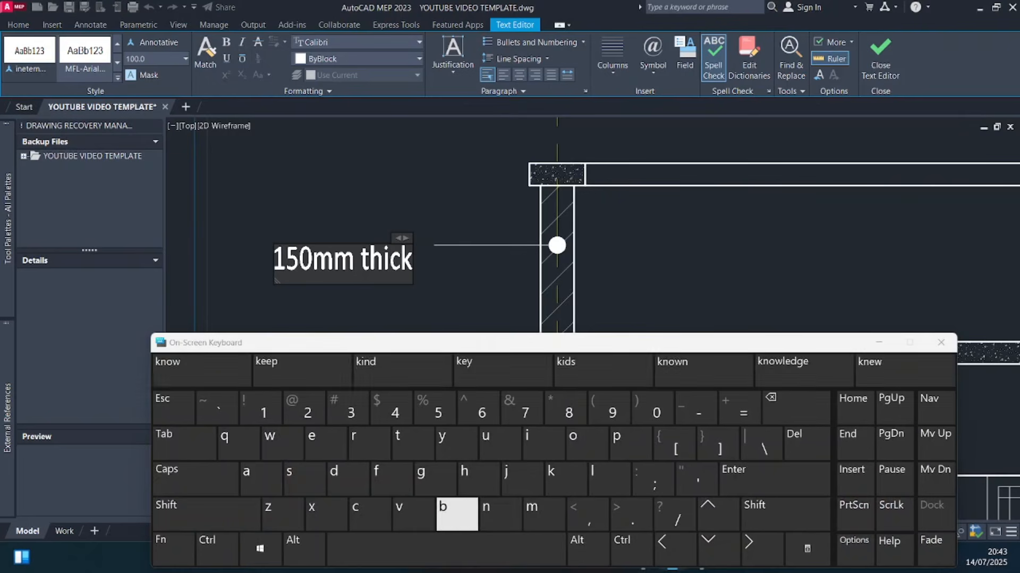
left_click(451, 549)
left_click(630, 443)
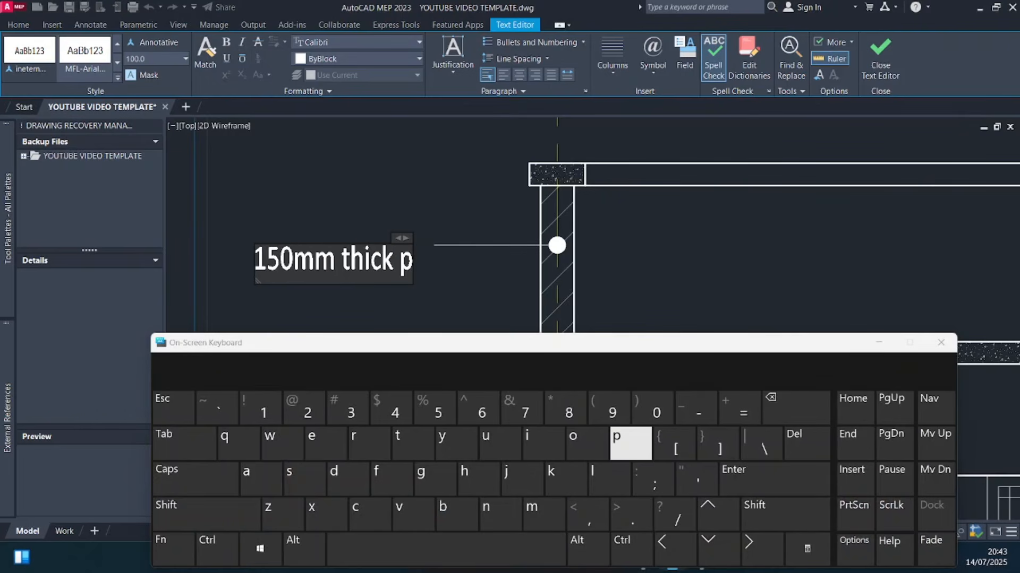
type("arap")
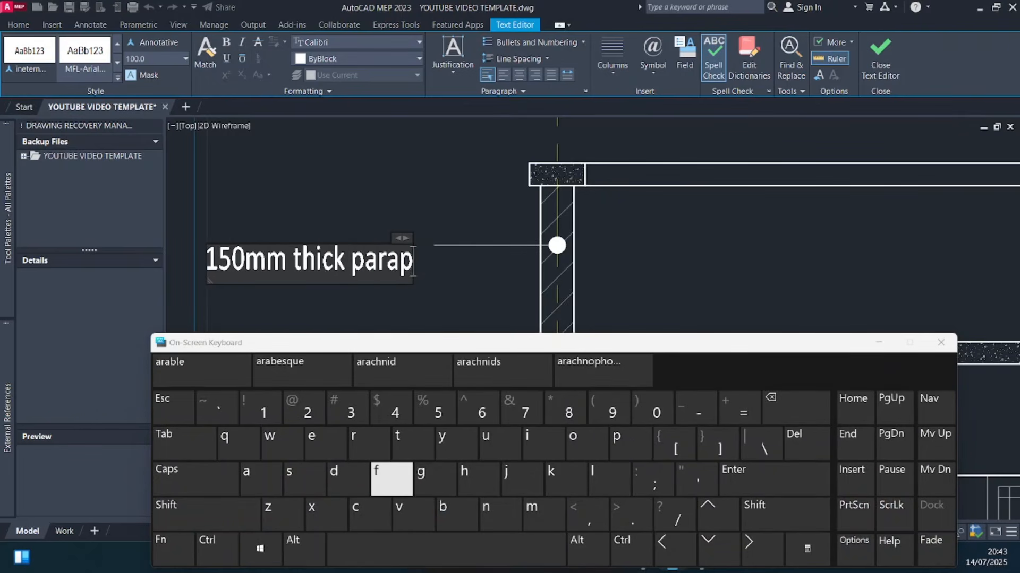
type("et wa")
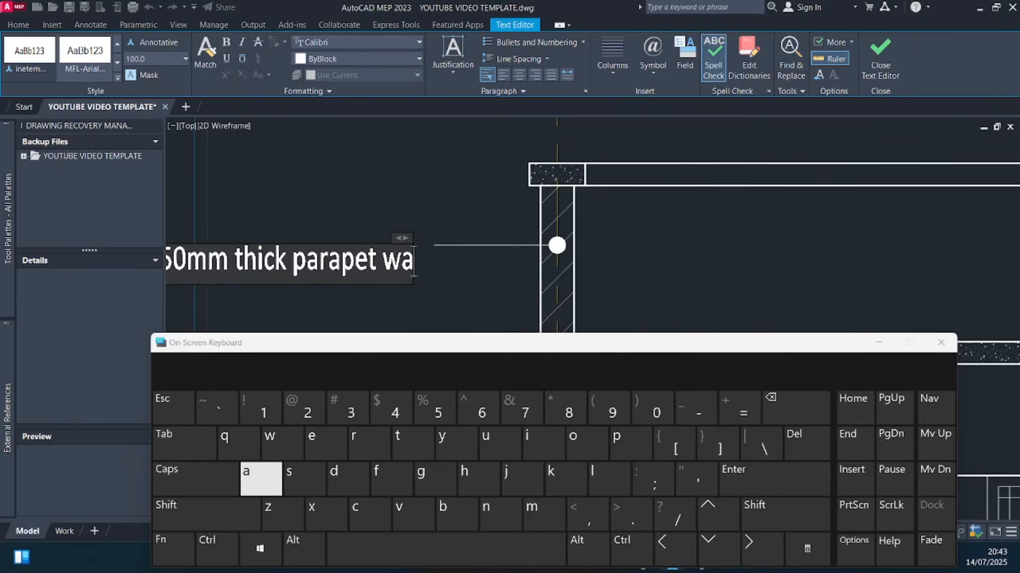
type("ll")
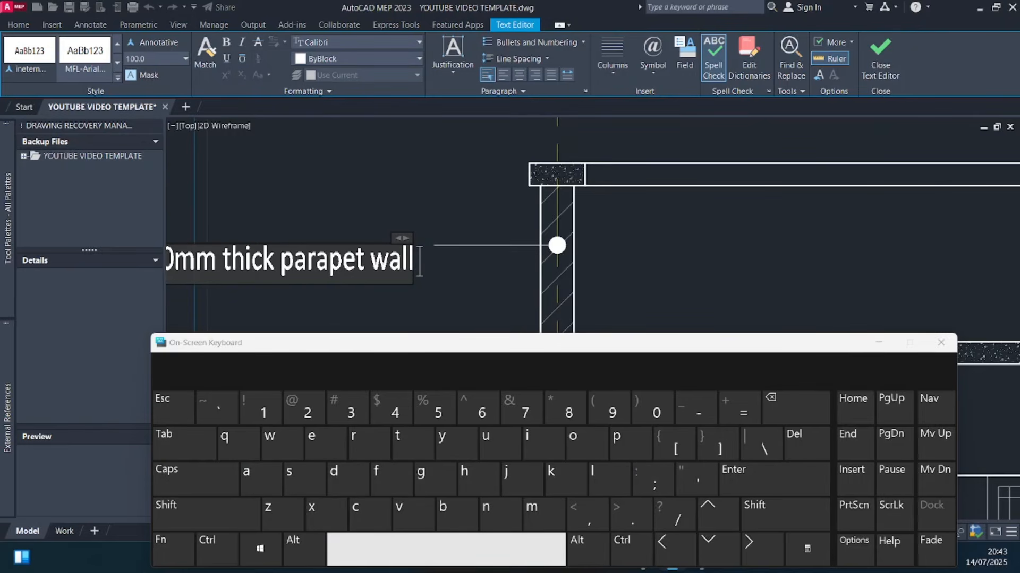
Step: Complete the parapet wall note with "plastered and painted to finishes schedule" and put away the on-screen keyboard
type(" pla")
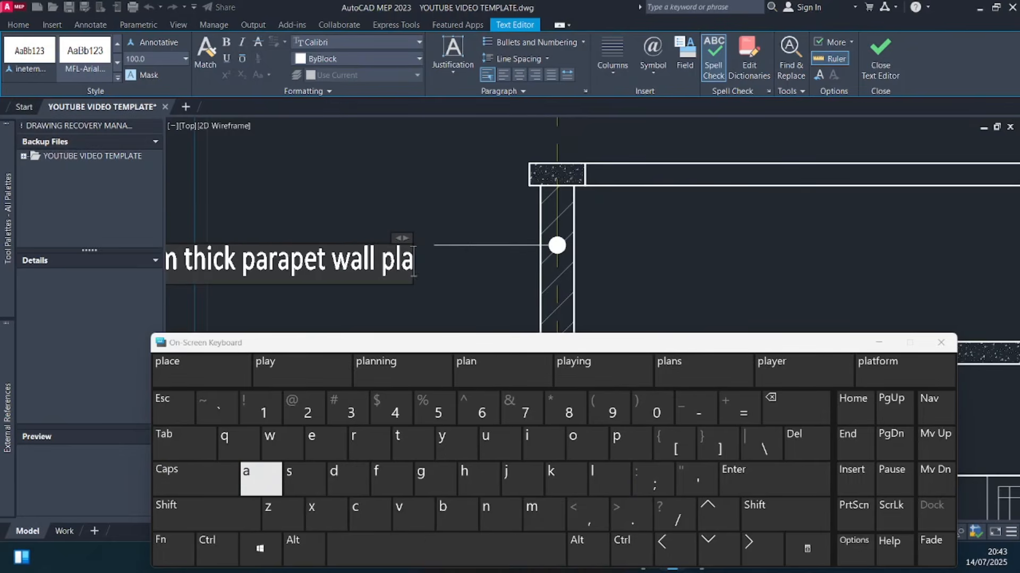
type("stered")
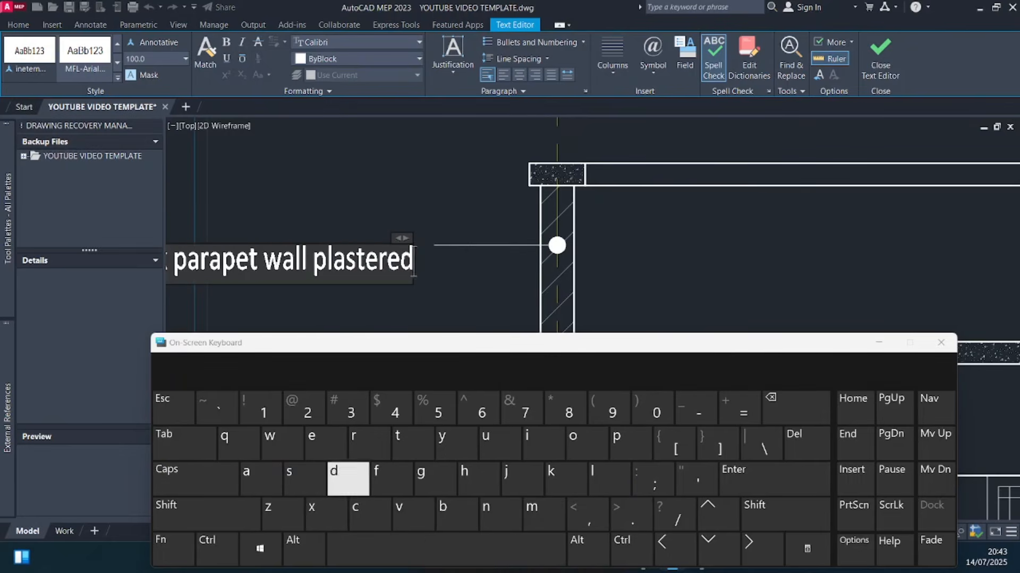
type(" ans")
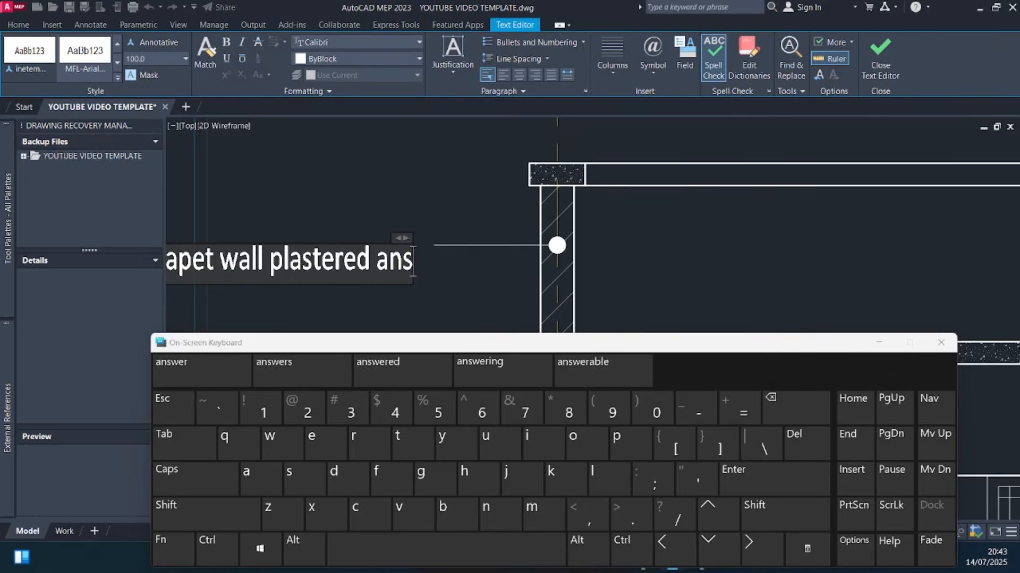
key("BackSpace")
type("d")
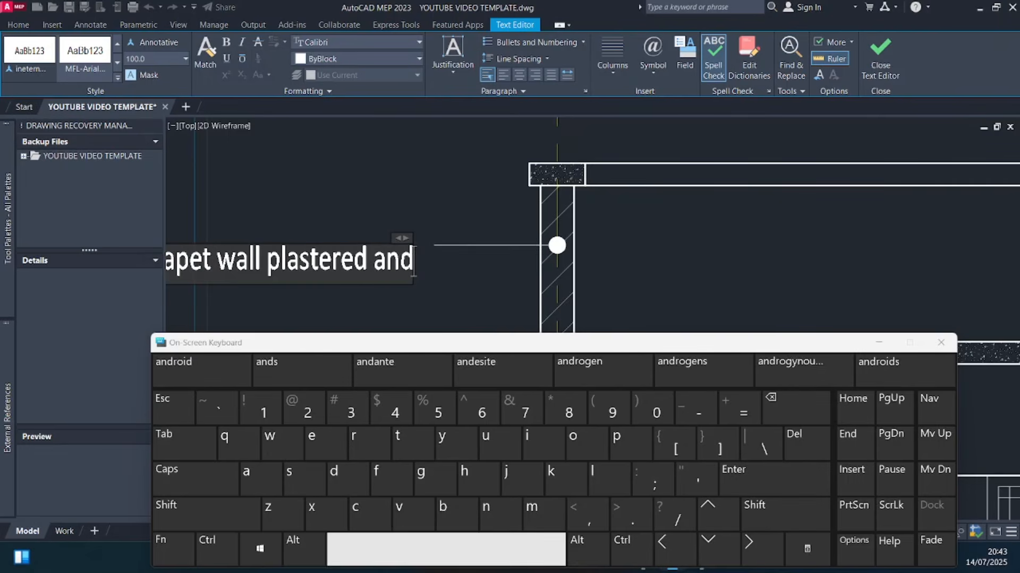
type(" pai")
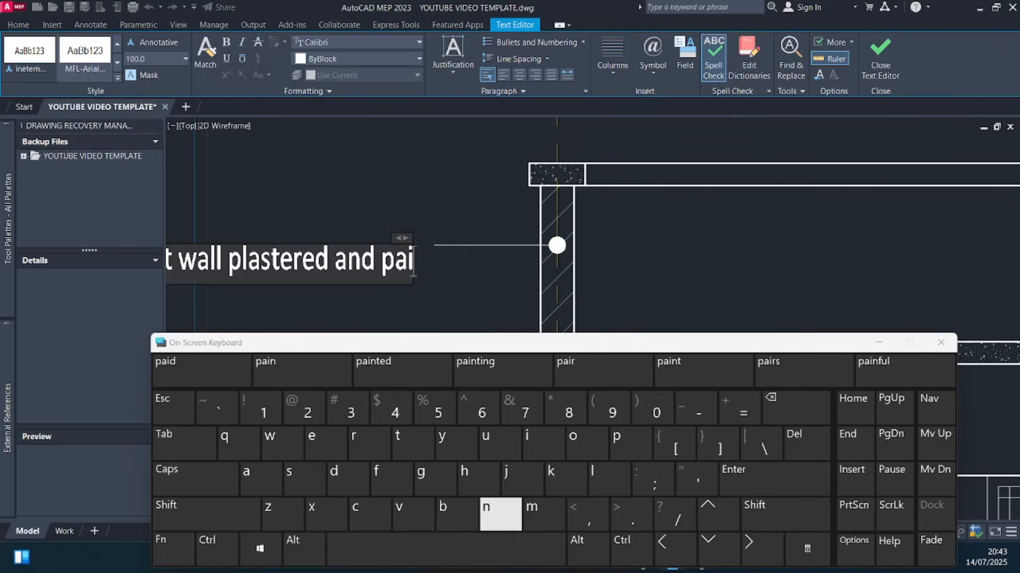
type("nted")
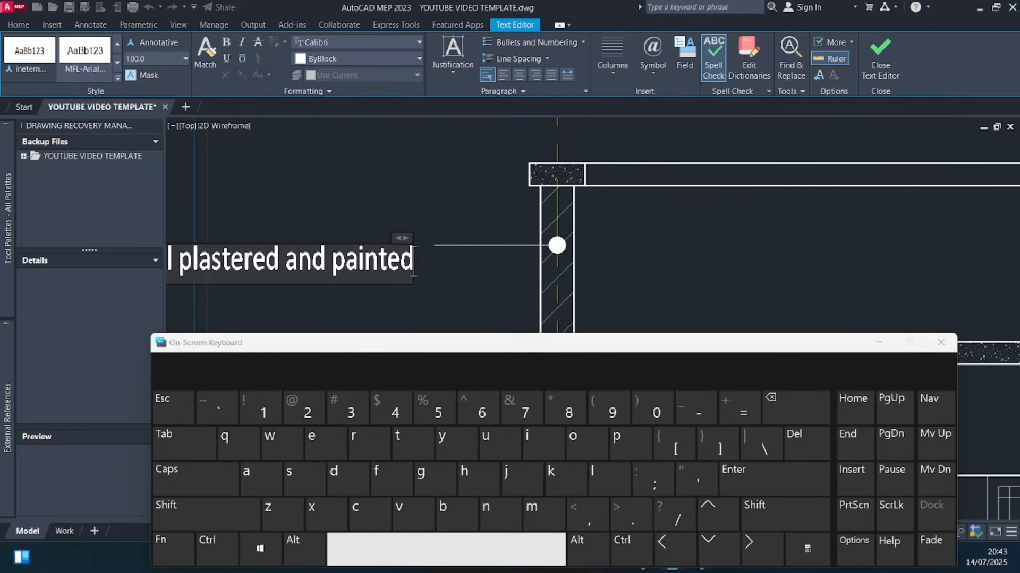
type(" to")
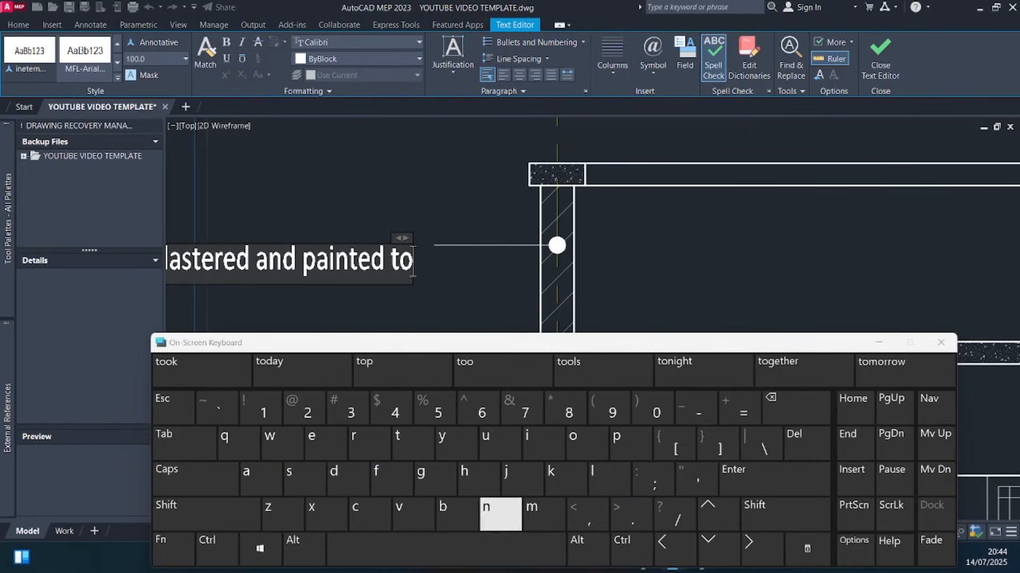
type(" fini")
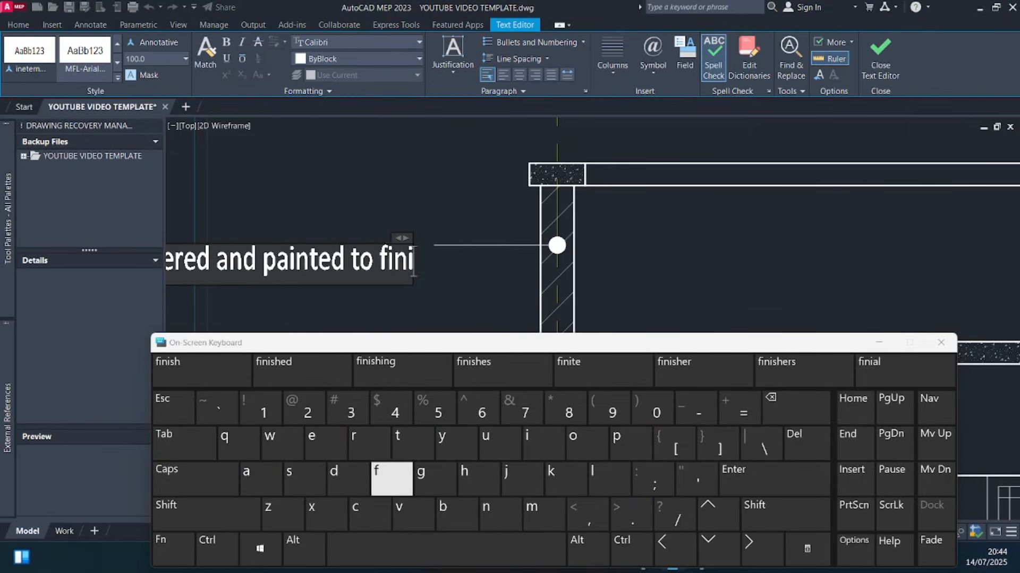
type("shes ")
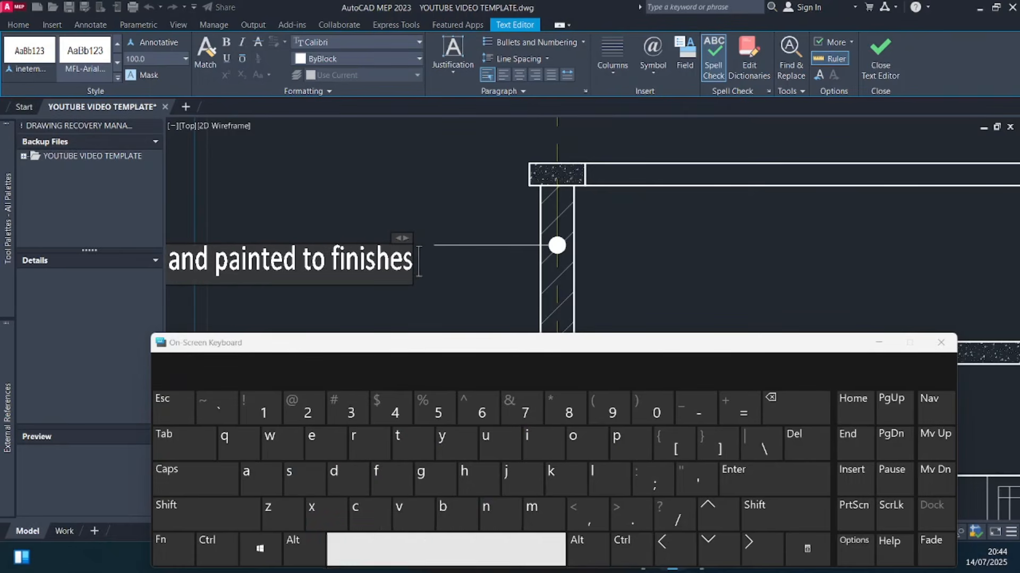
type("sche")
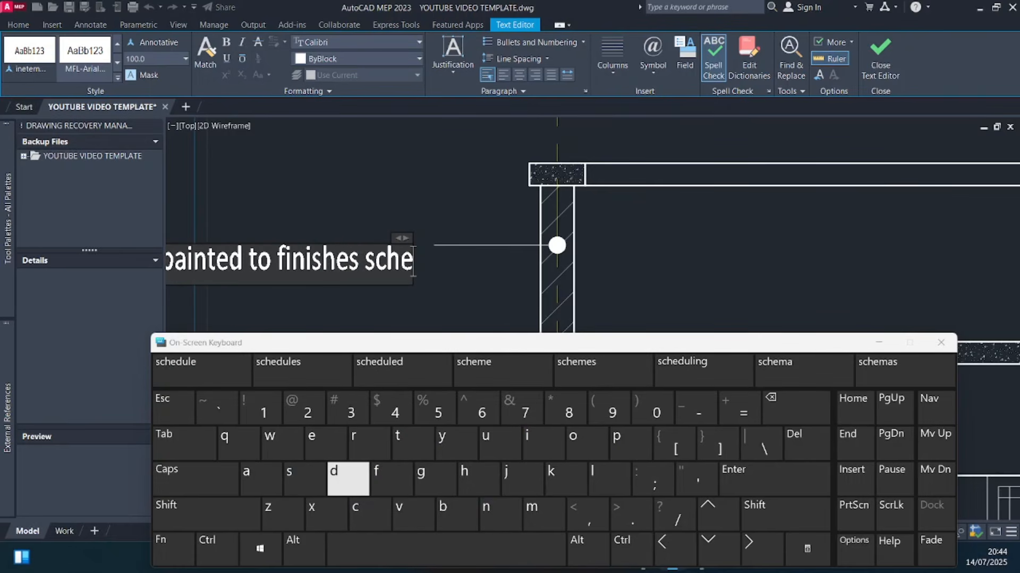
type("du")
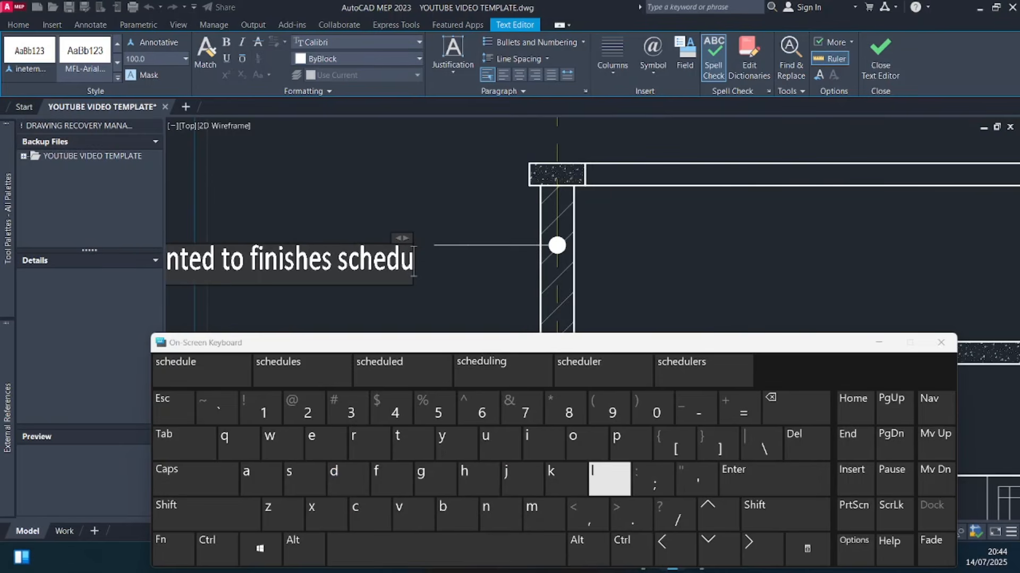
type("le")
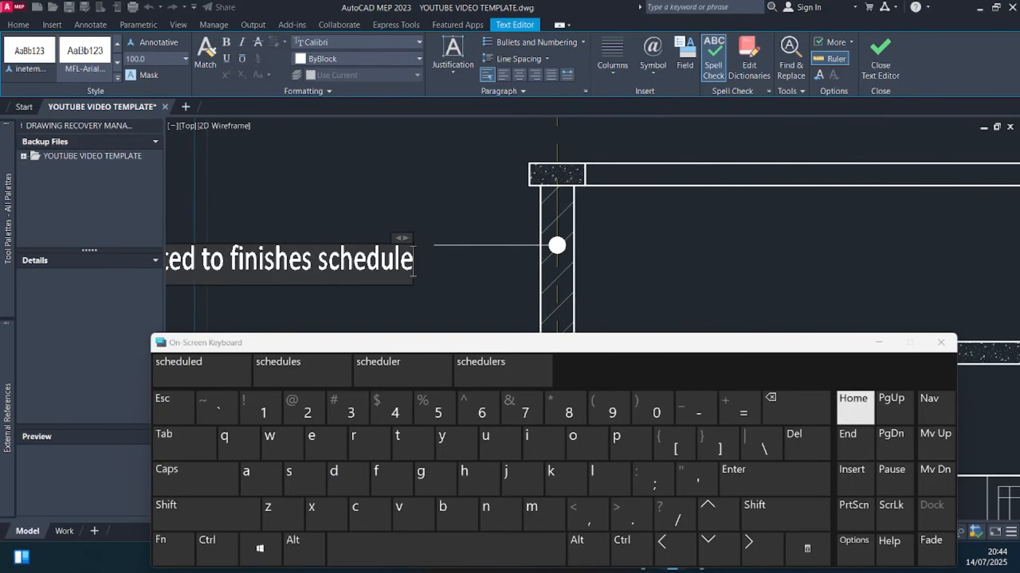
left_click(878, 342)
Step: Narrow the parapet wall note into a left-aligned block of four lines and finish editing its text
scroll(673, 256, "down", 4)
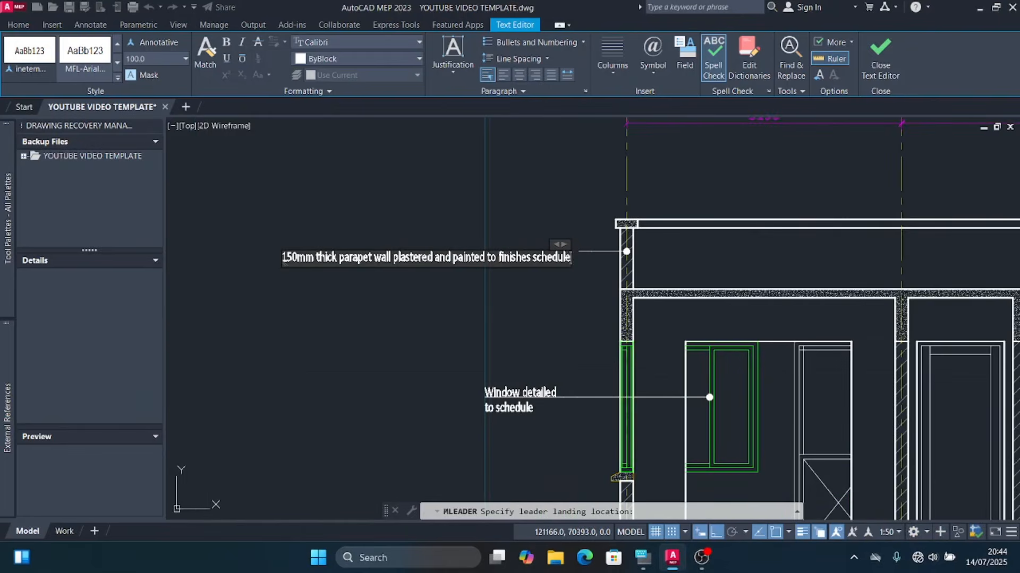
left_click_drag(560, 244, 455, 242)
scroll(571, 303, "up", 2)
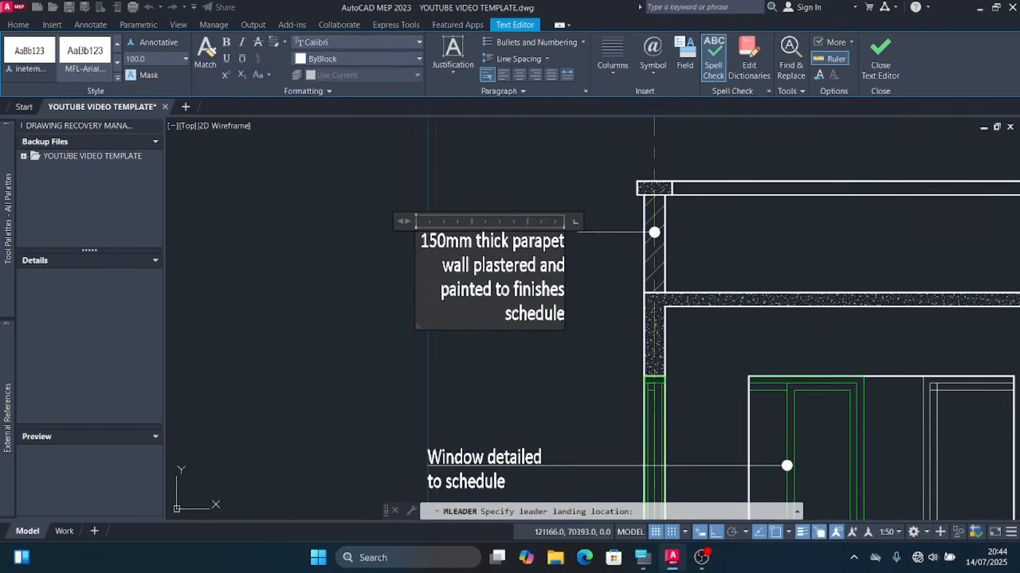
key("ctrl+a")
key("ctrl+l")
scroll(472, 305, "down", 8)
left_click(618, 471)
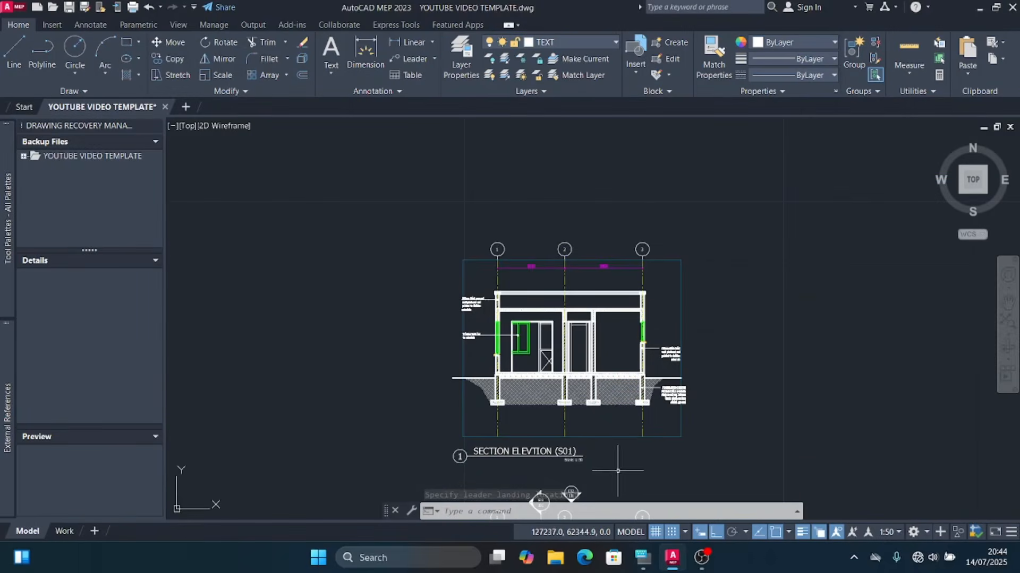
Step: Move the whole floor plan, with its frame, grid bubbles and section markers, straight down about 12967 units, away from the section
middle_click_drag(617, 473, 604, 457)
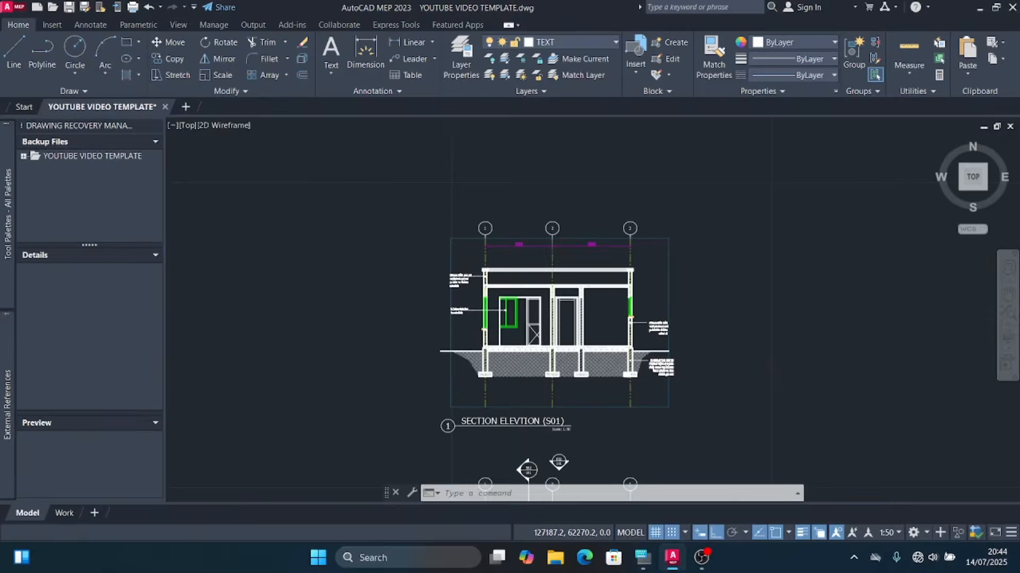
scroll(634, 260, "down", 3)
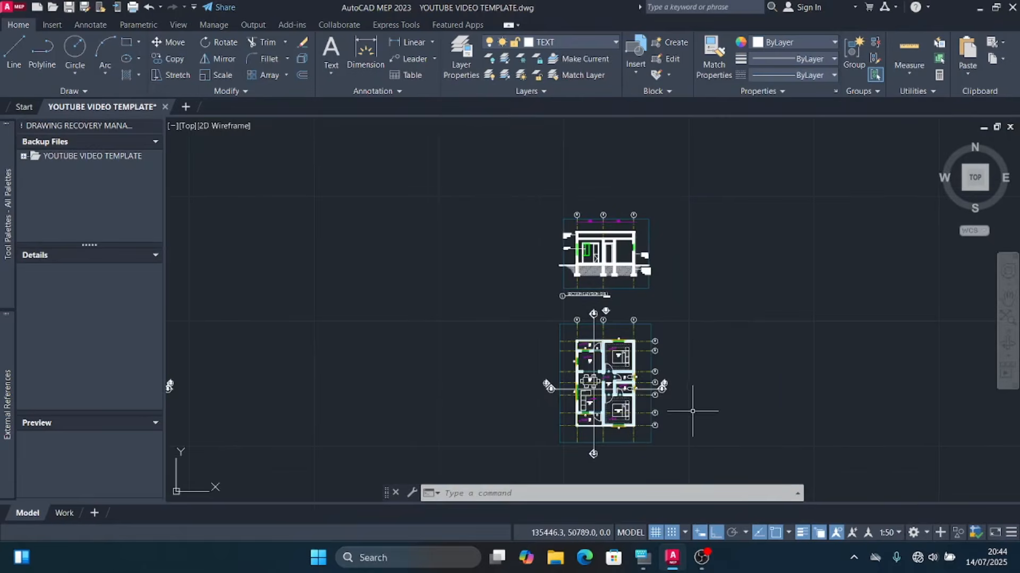
scroll(693, 416, "up", 2)
left_click(678, 434)
left_click(562, 345)
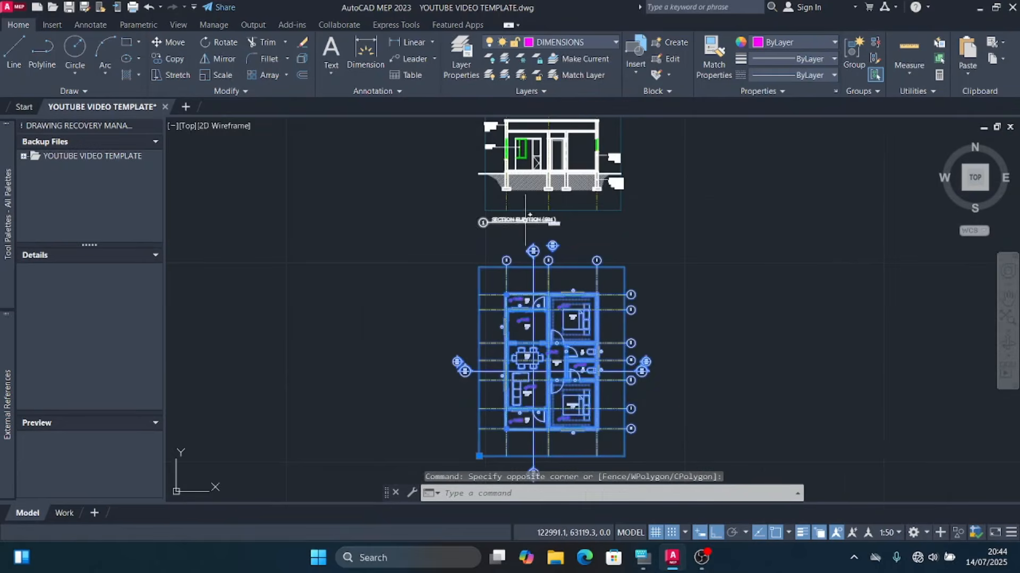
scroll(530, 215, "down", 2)
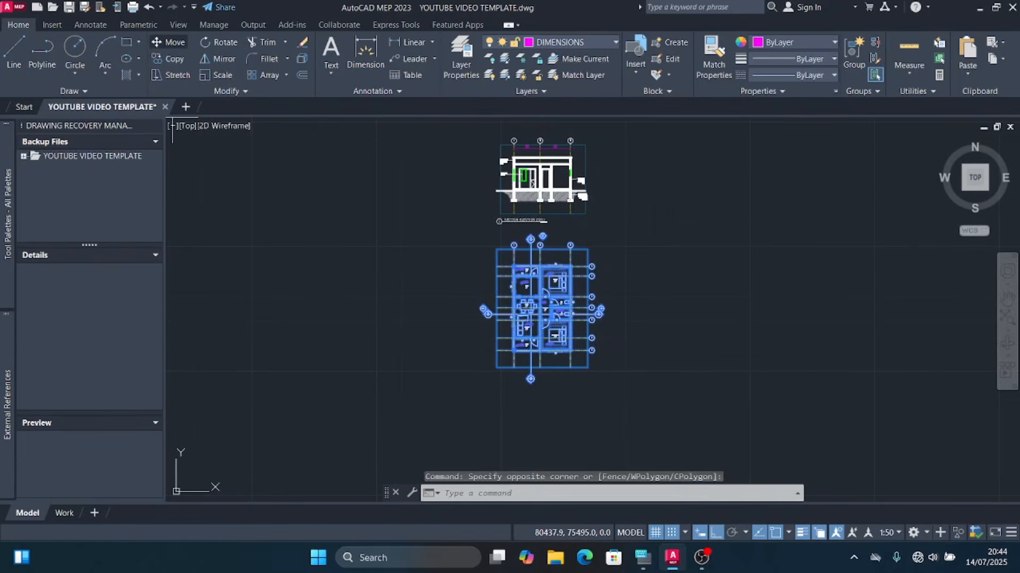
key("m")
key("space")
left_click(645, 264)
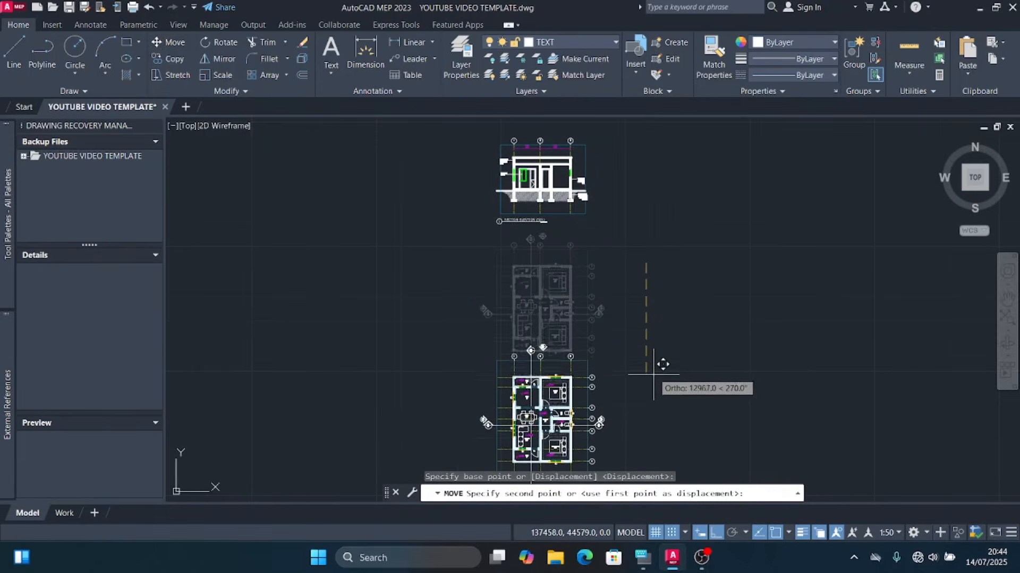
left_click(654, 375)
scroll(531, 140, "up", 2)
scroll(547, 390, "down", 1)
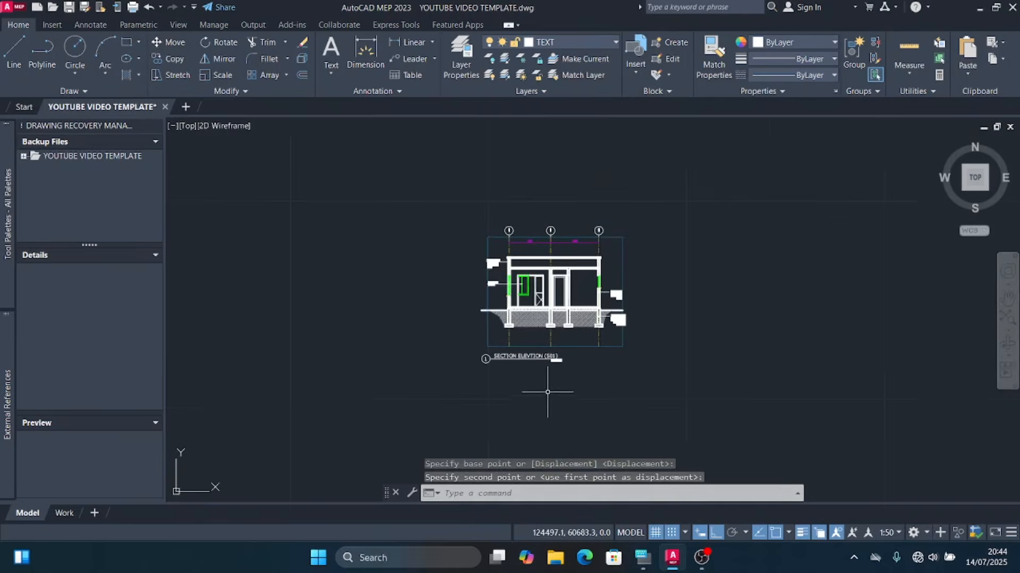
scroll(555, 292, "up", 4)
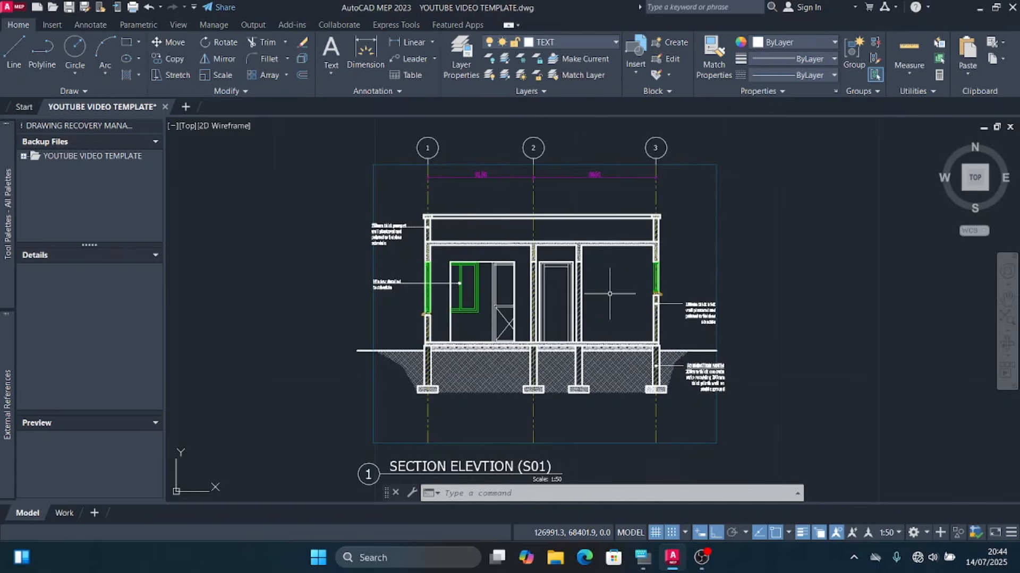
middle_click_drag(610, 307, 611, 292)
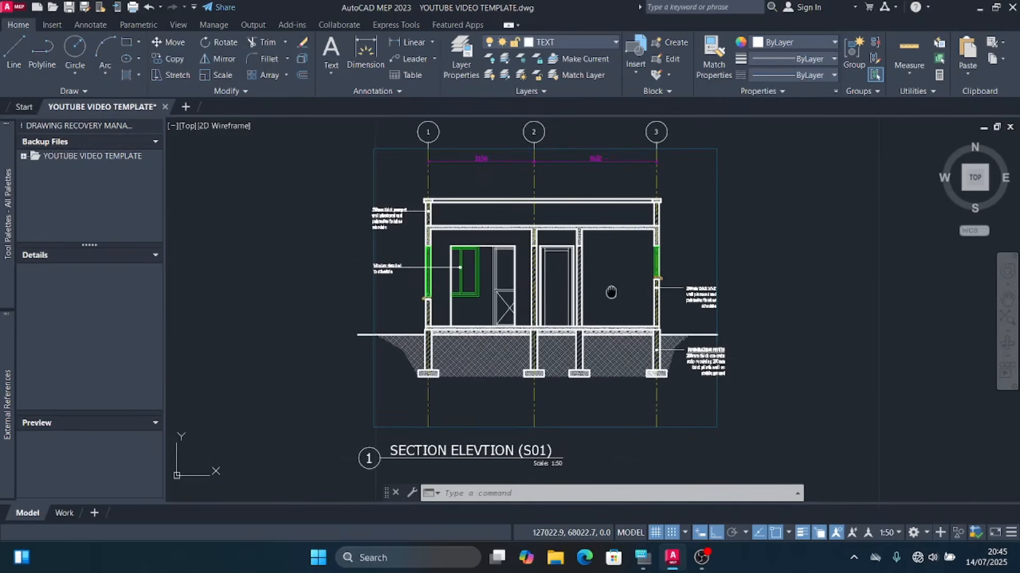